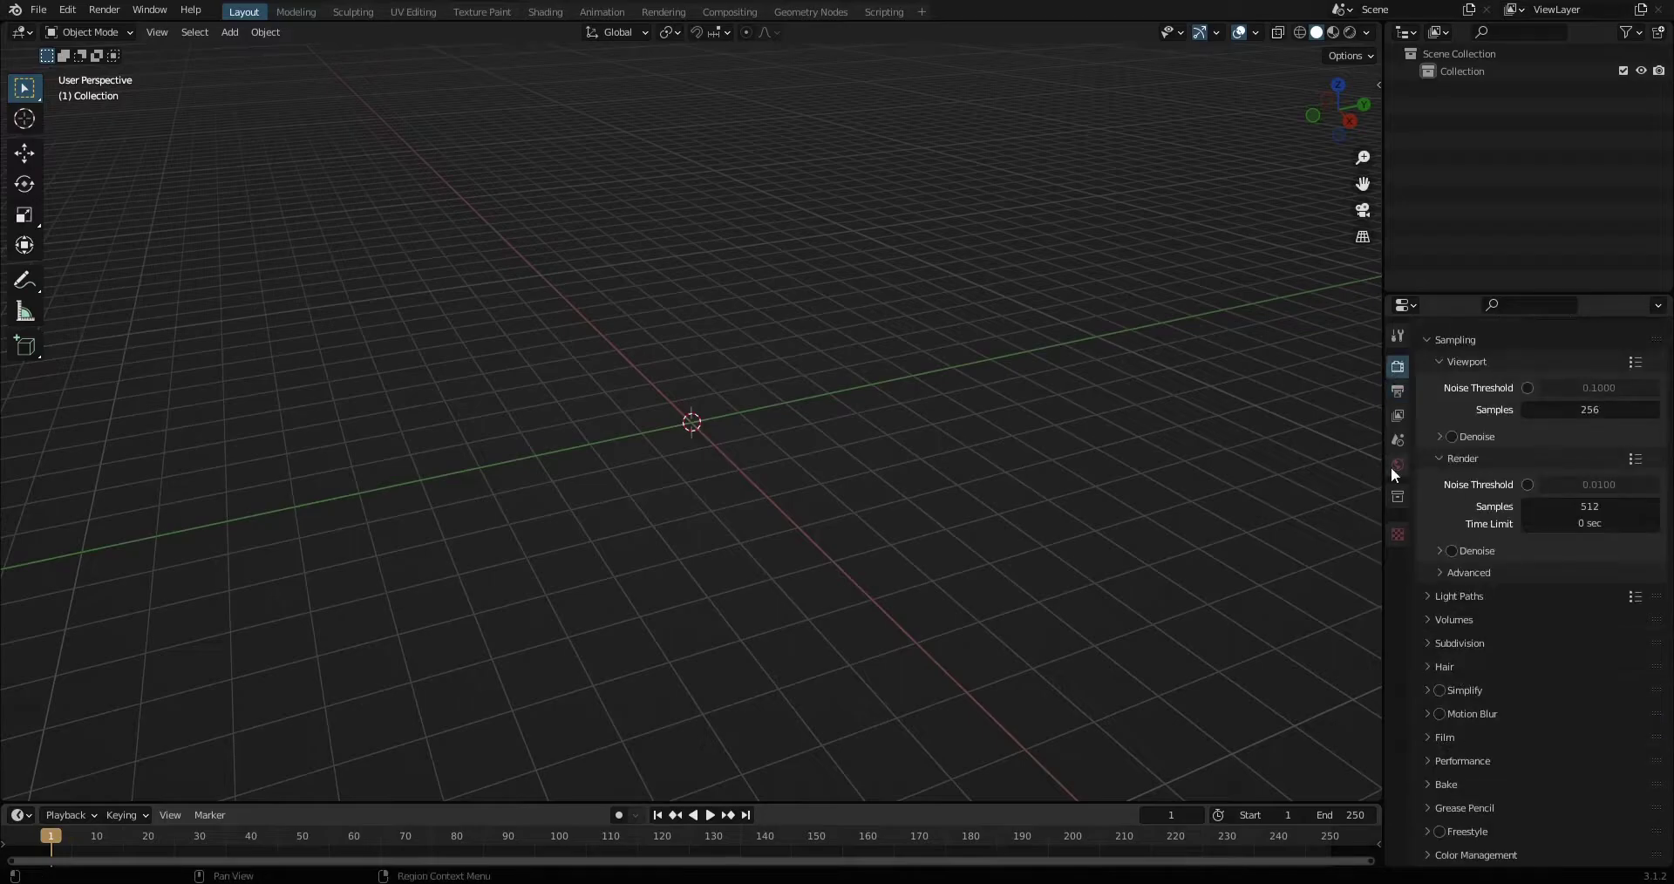
Add a camera to the scene and view the scene through it.
mouse_move(1090, 418)
middle_mouse_down()
mouse_move(871, 406)
mouse_move(876, 391)
middle_mouse_up()
key("shift+a")
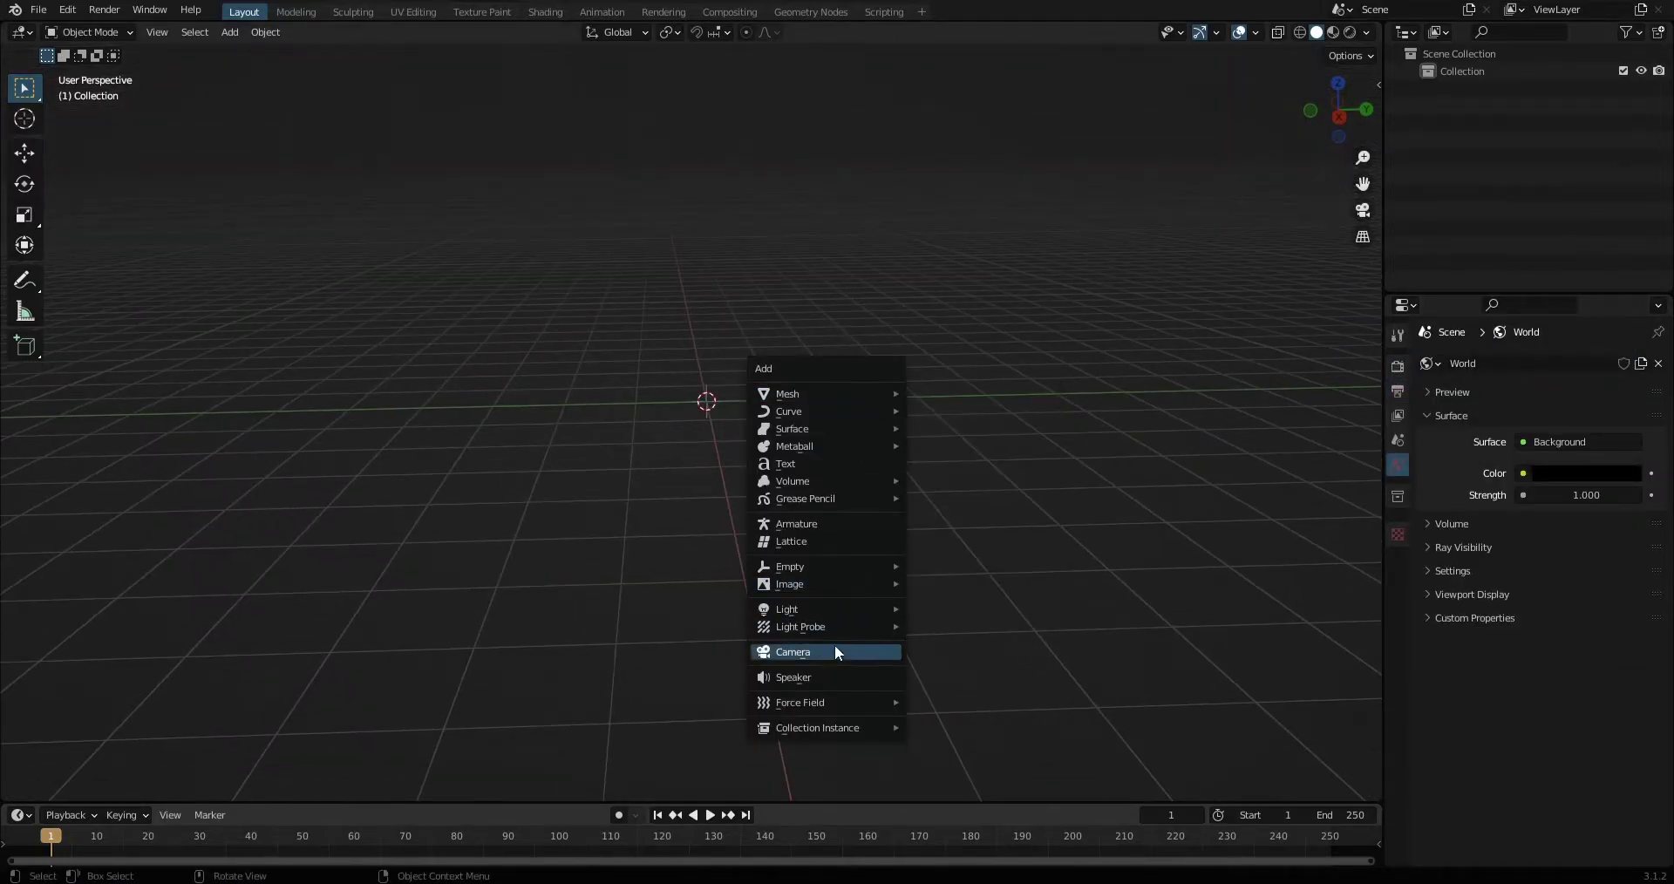
left_click(834, 650)
mouse_move(840, 448)
middle_mouse_down()
mouse_move(865, 522)
mouse_move(815, 474)
middle_mouse_up()
key("KP_7")
key("KP_0")
key("KP_0")
Set the camera focal length to 35 mm and passepartout to 1.0.
left_click(1398, 601)
left_click(1567, 448)
left_click(1467, 656)
left_click_drag(1561, 783, 1643, 783)
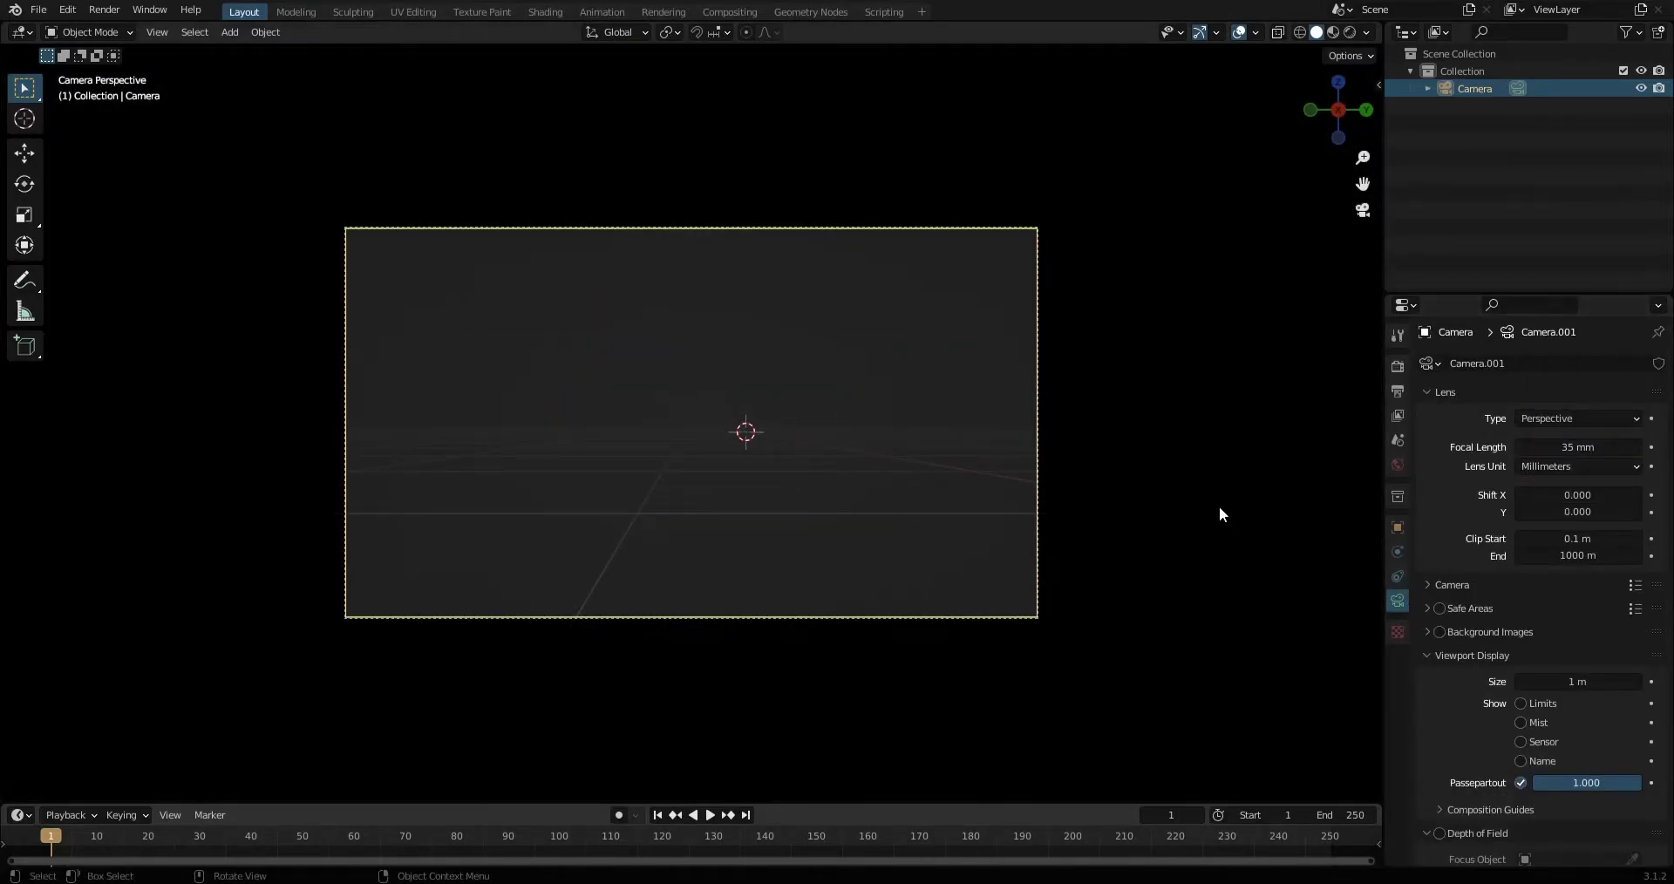
left_click(1398, 526)
middle_click_drag(837, 506, 855, 496)
key("KP_0")
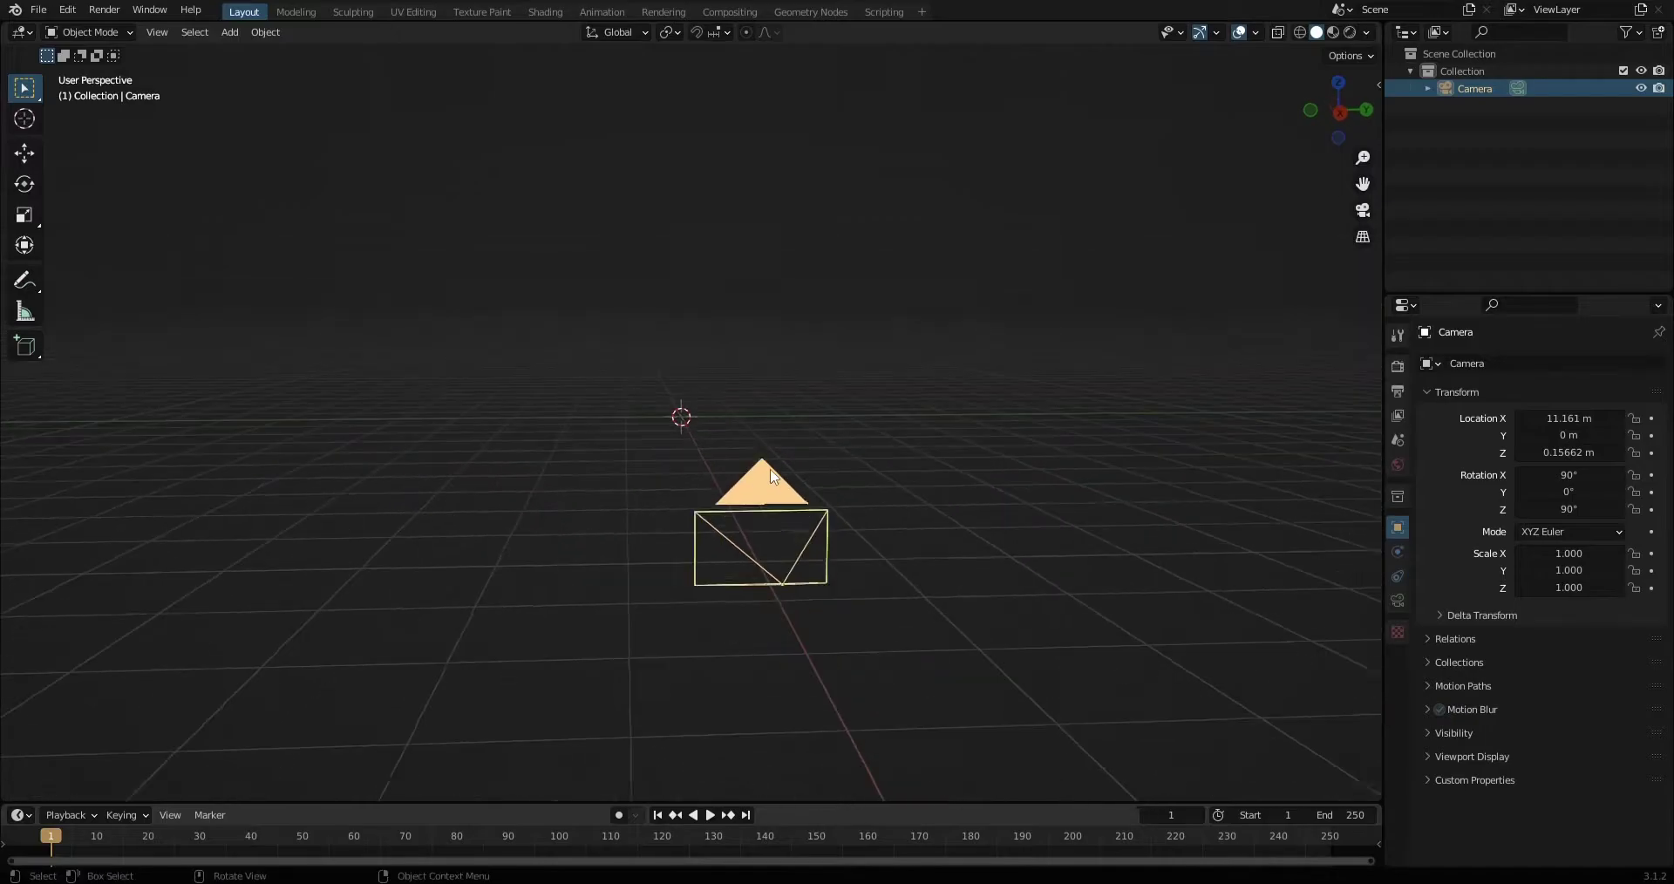
Add a reference plane and tilt the camera down and closer to it.
key("shift+a")
left_click(828, 204)
left_click(985, 408)
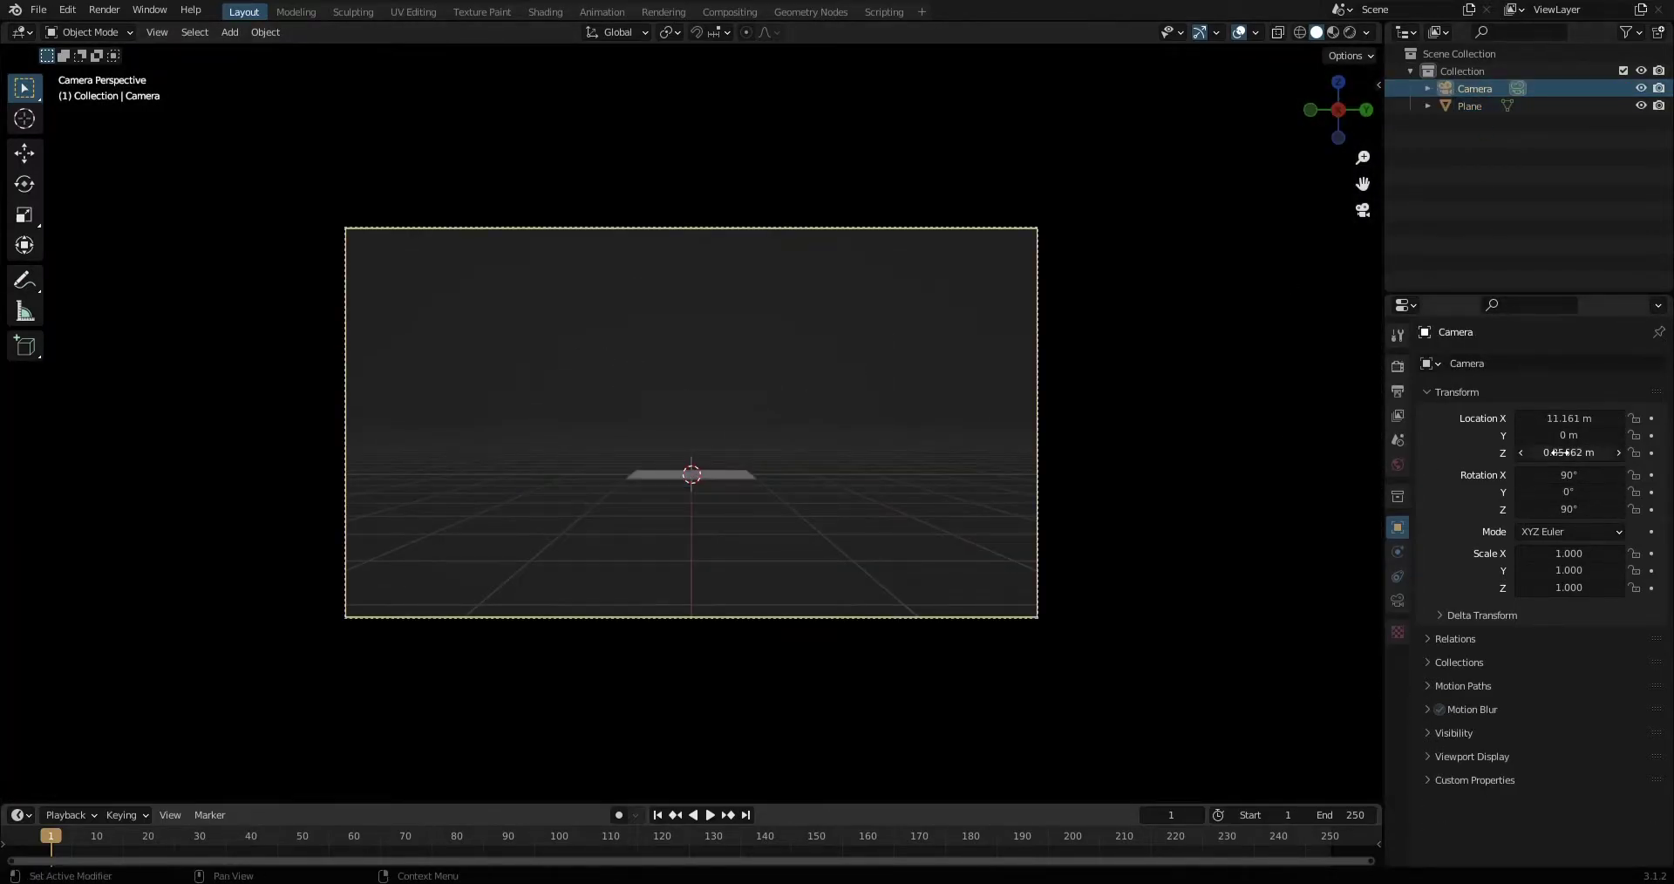
left_click_drag(1569, 475, 1553, 474)
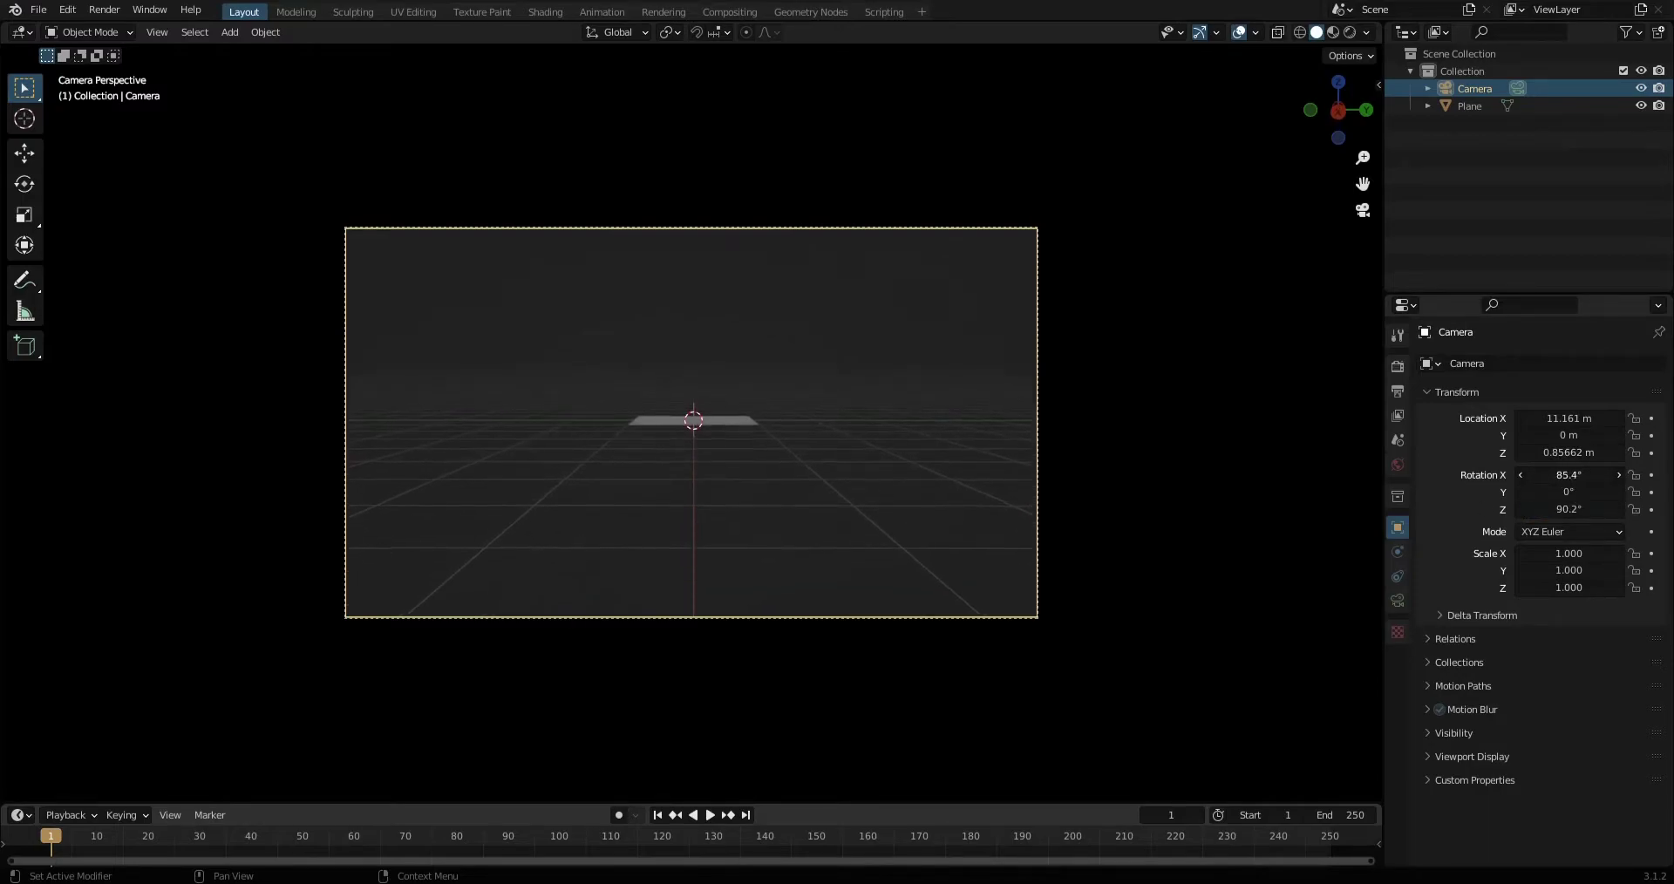
left_click_drag(1557, 418, 1522, 418)
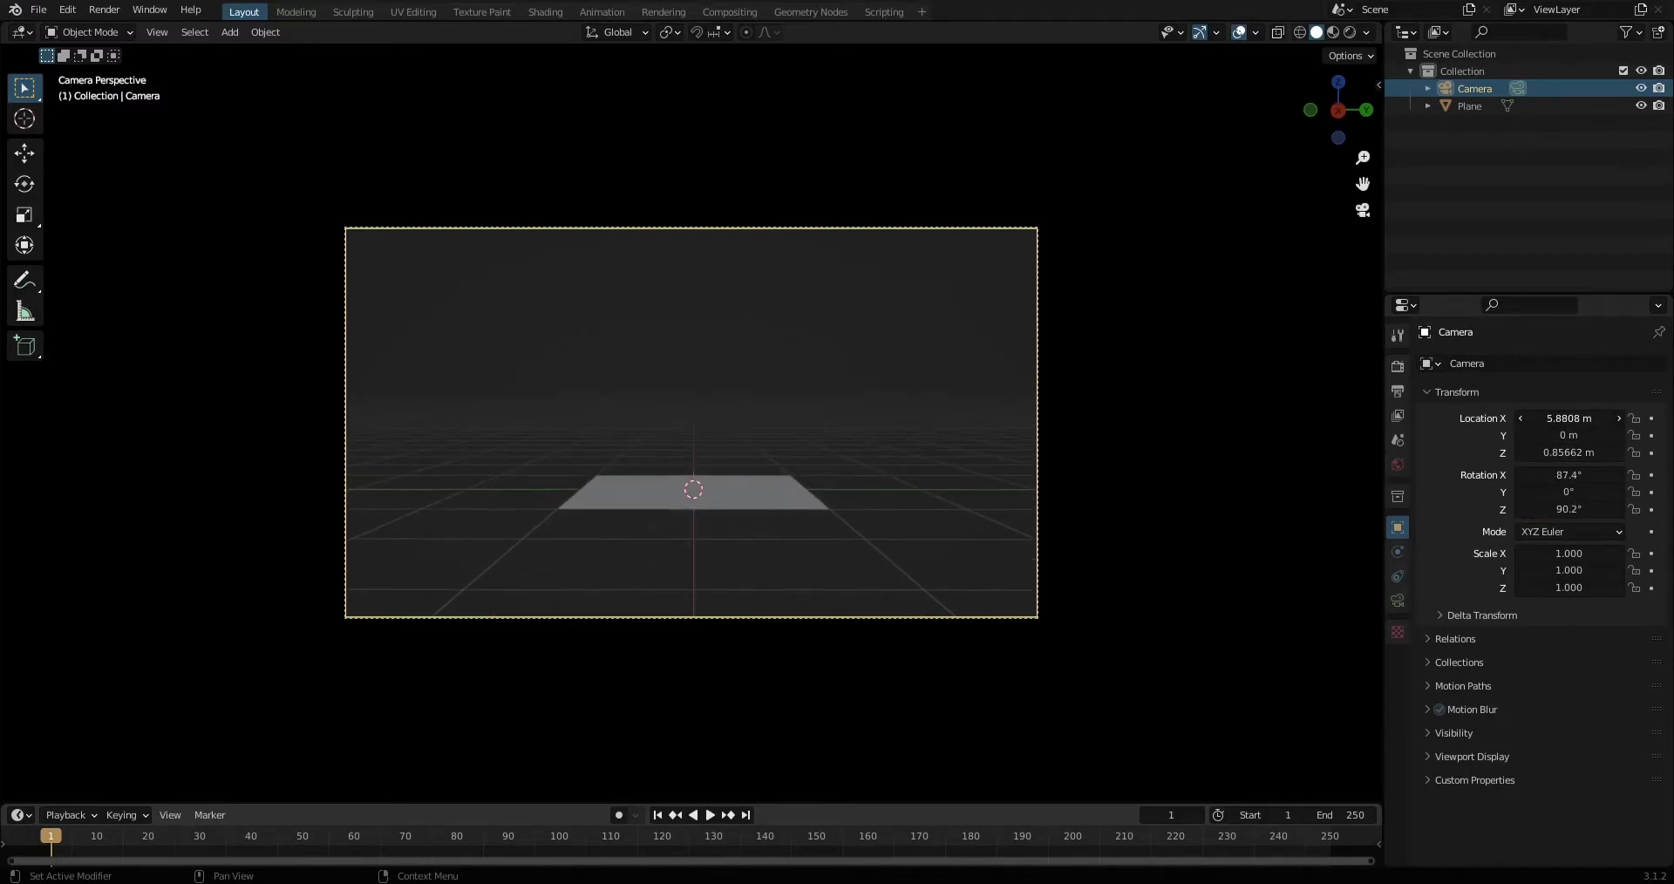
Delete the test plane and add a grid mesh for the ground.
left_click(752, 511)
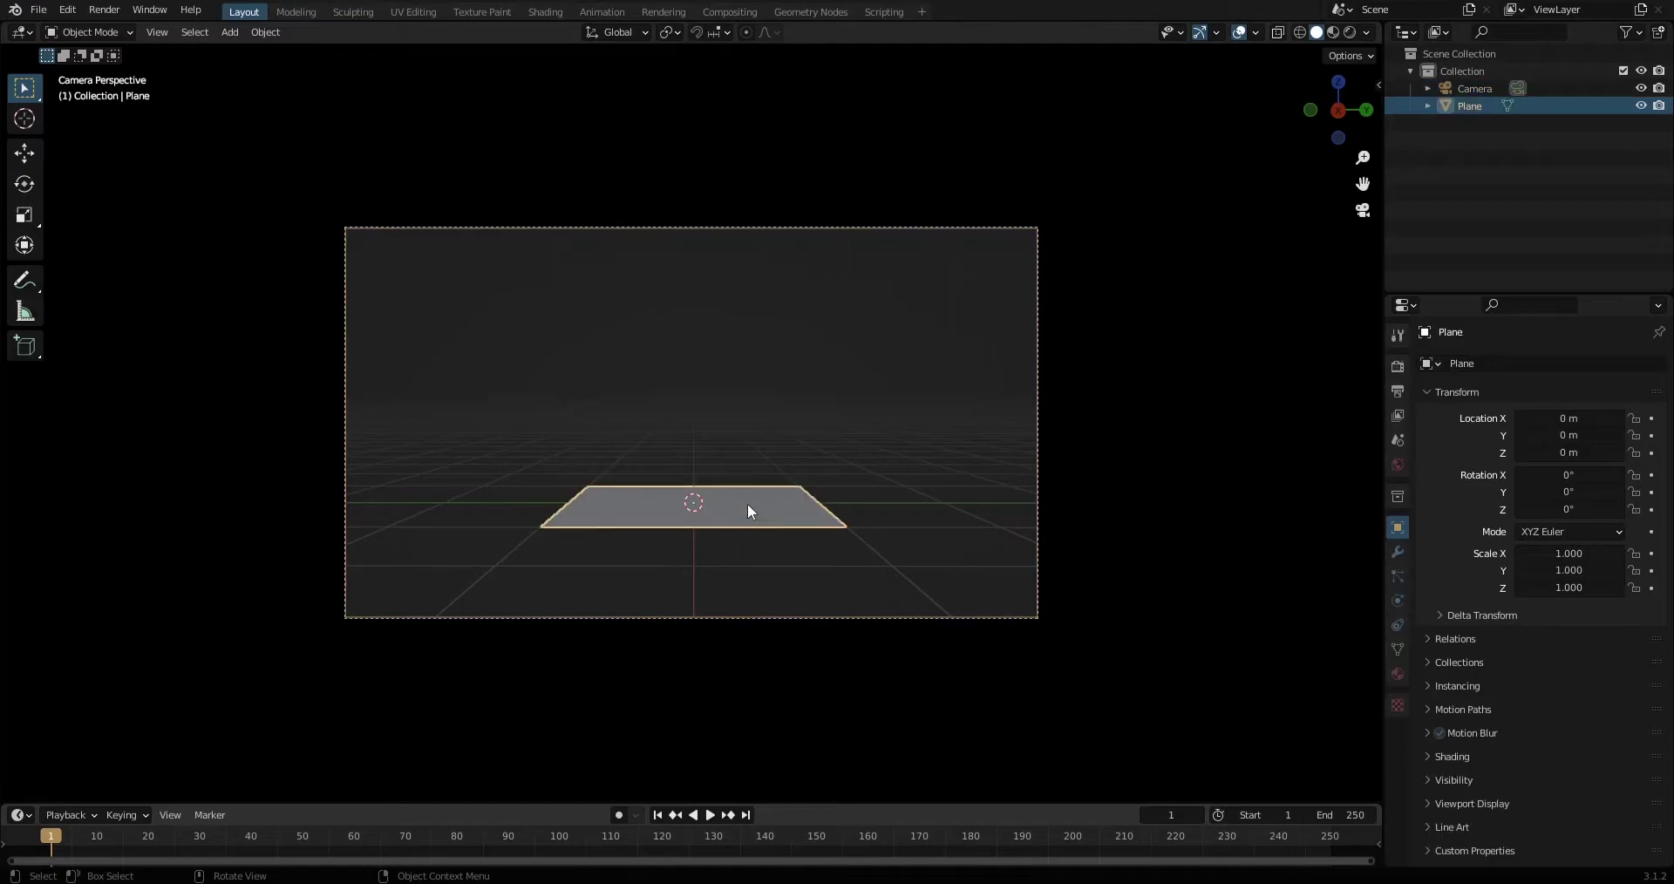
key("Delete")
middle_click_drag(743, 504, 741, 535)
scroll(658, 505, "down", 5)
key("shift+a")
left_click(593, 613)
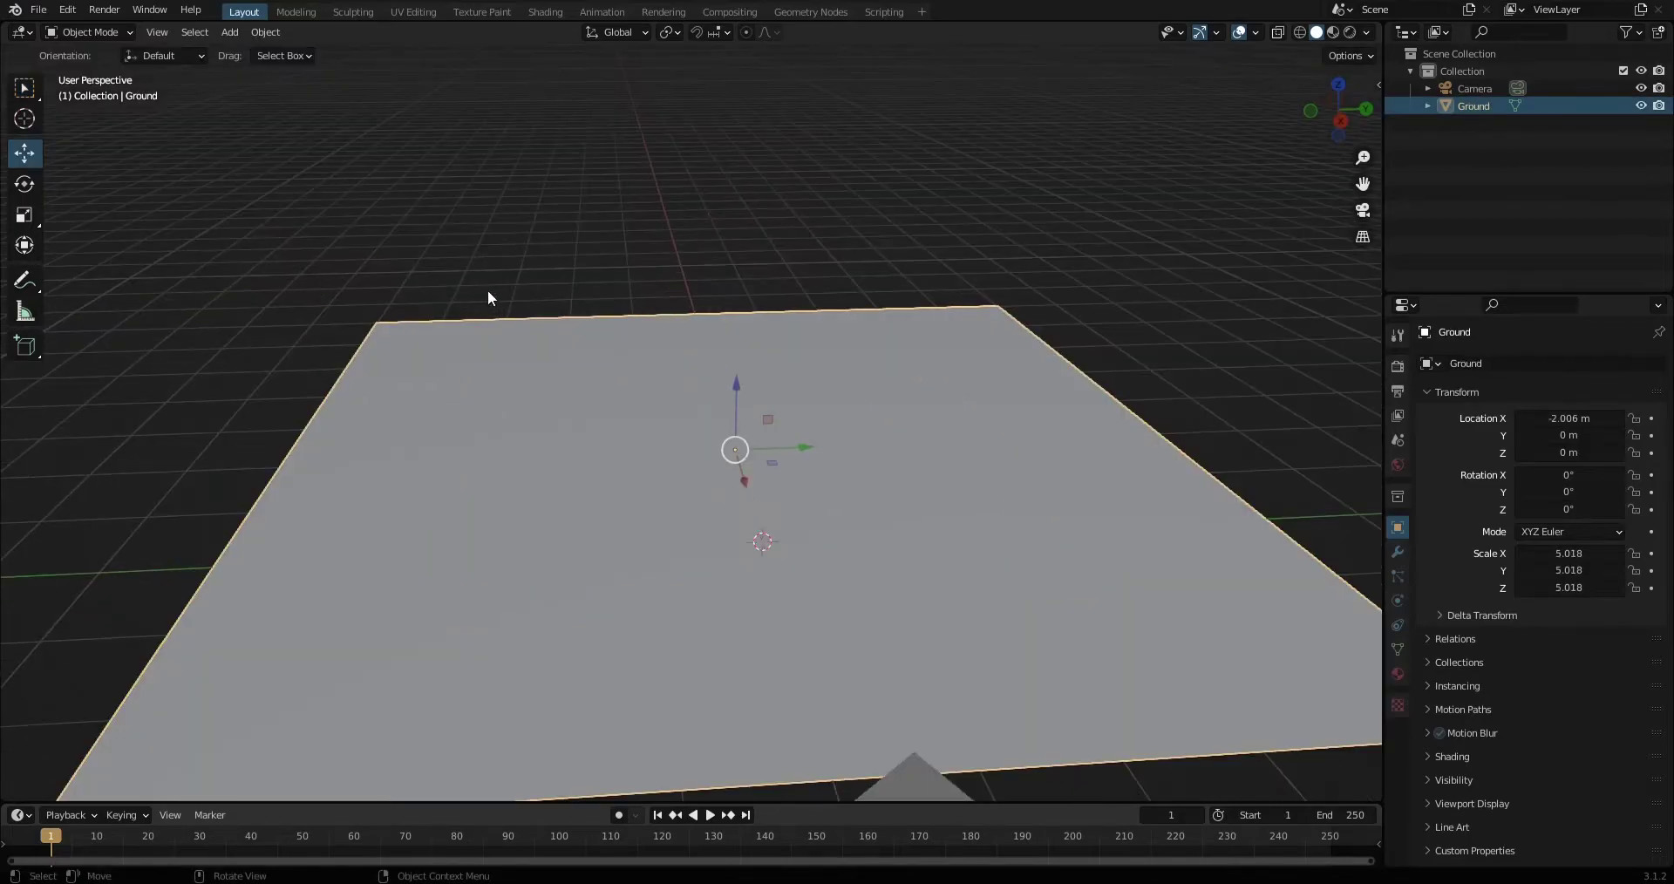
Sculpt gentle bumps into the Ground with the Draw brush, then return to Object Mode.
left_click(94, 35)
left_click(87, 91)
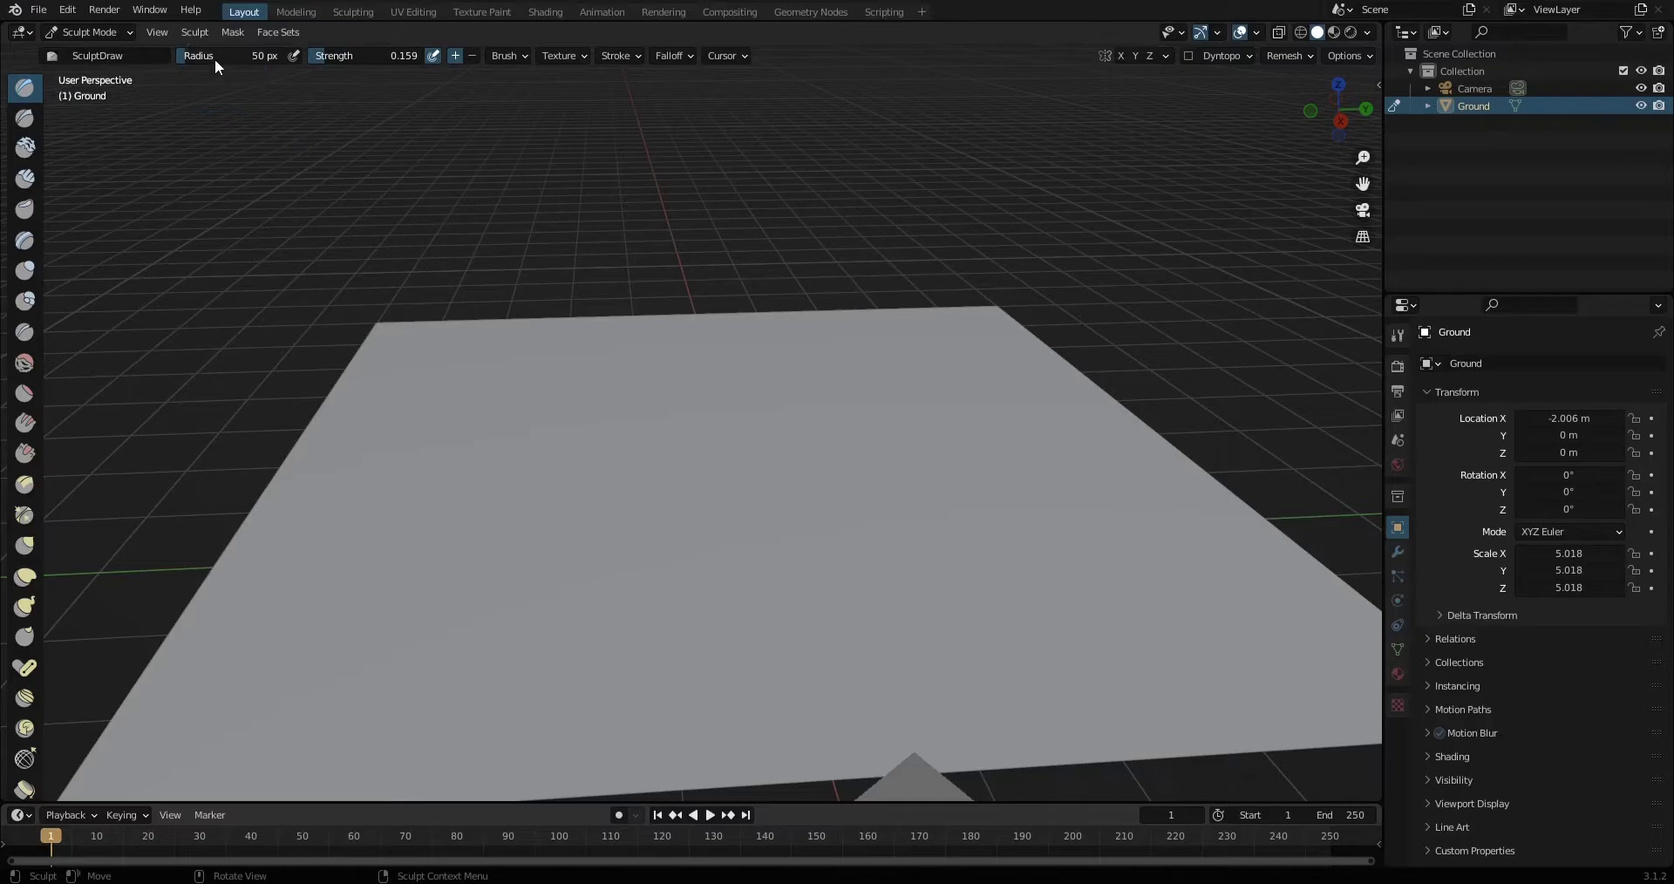
middle_click_drag(451, 447, 471, 263)
key("KP_7")
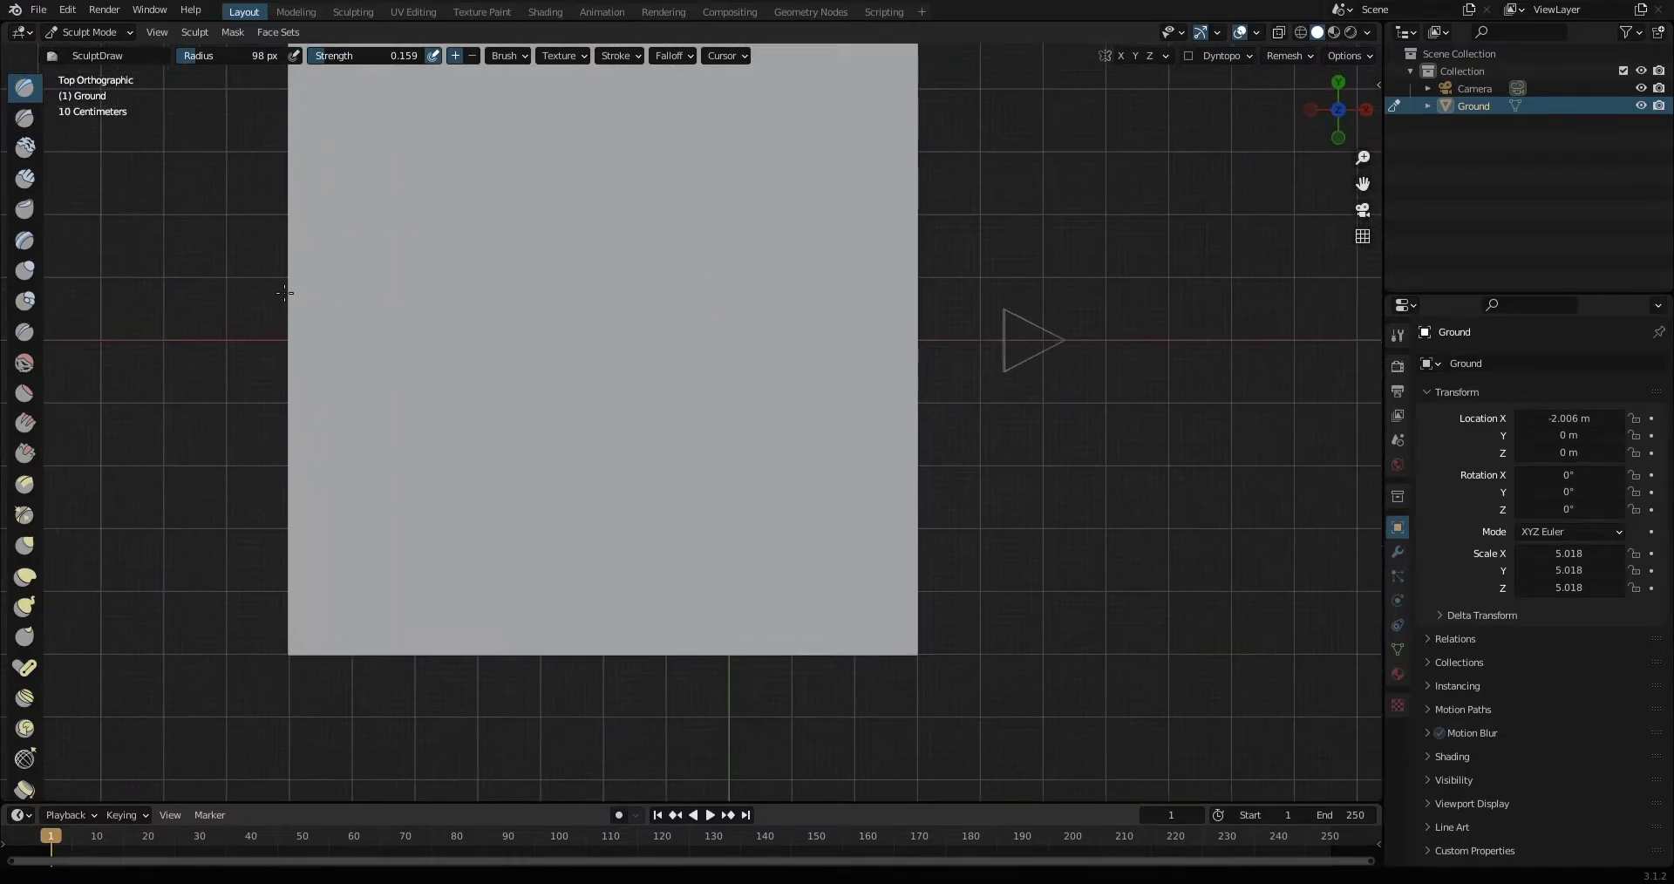
middle_click_drag(461, 617, 869, 507)
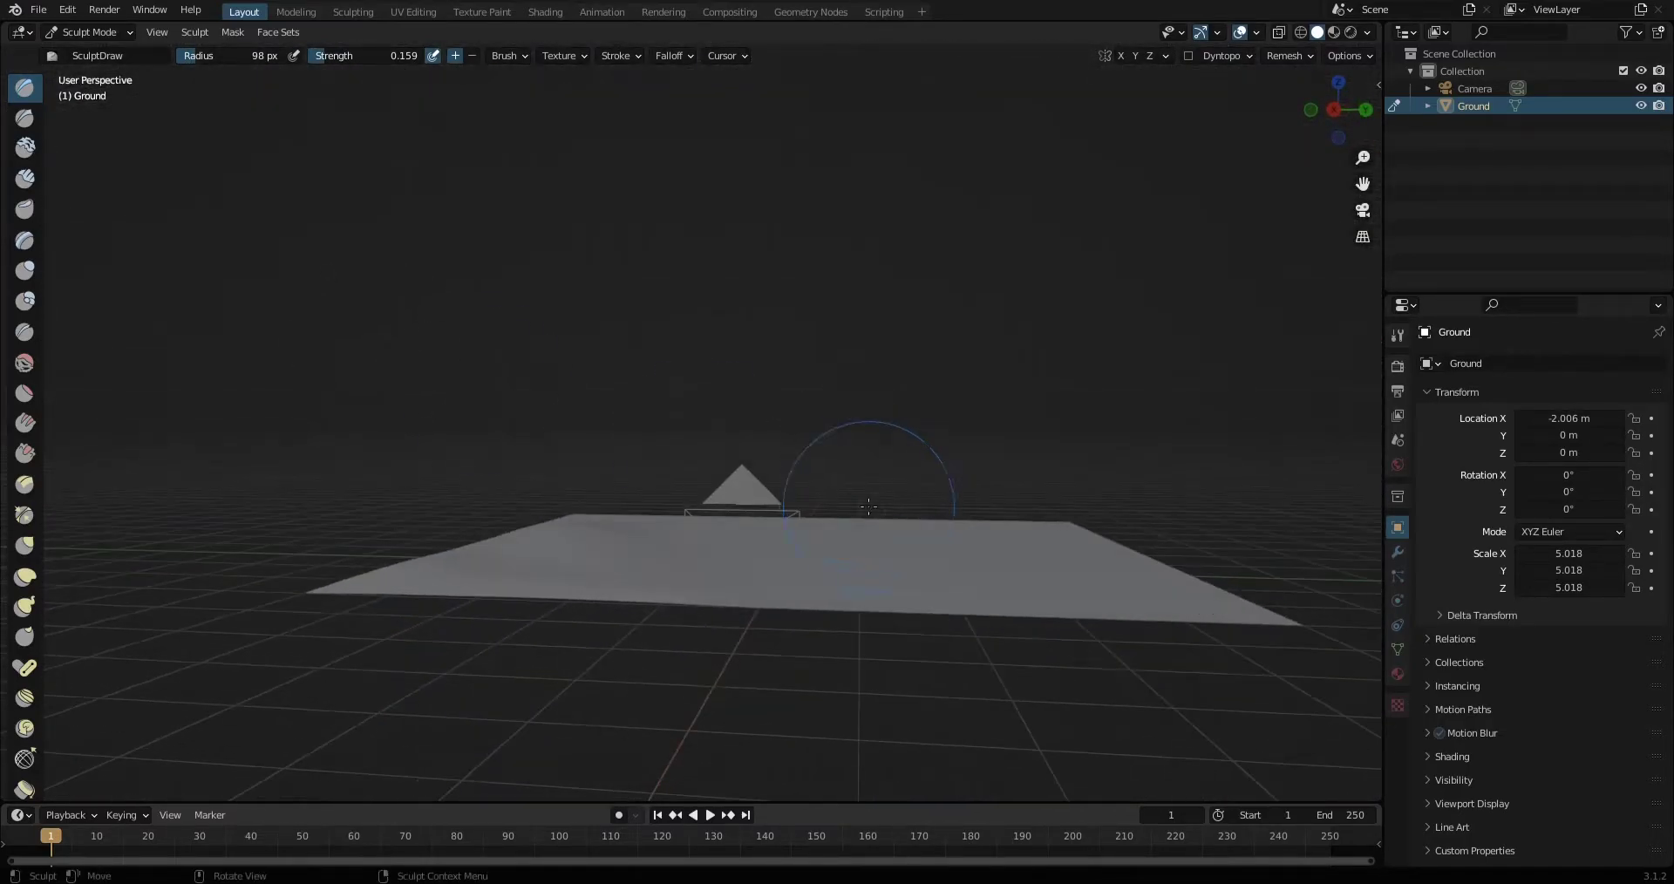
mouse_move(944, 605)
middle_mouse_down()
mouse_move(1027, 429)
mouse_move(1028, 561)
middle_mouse_up()
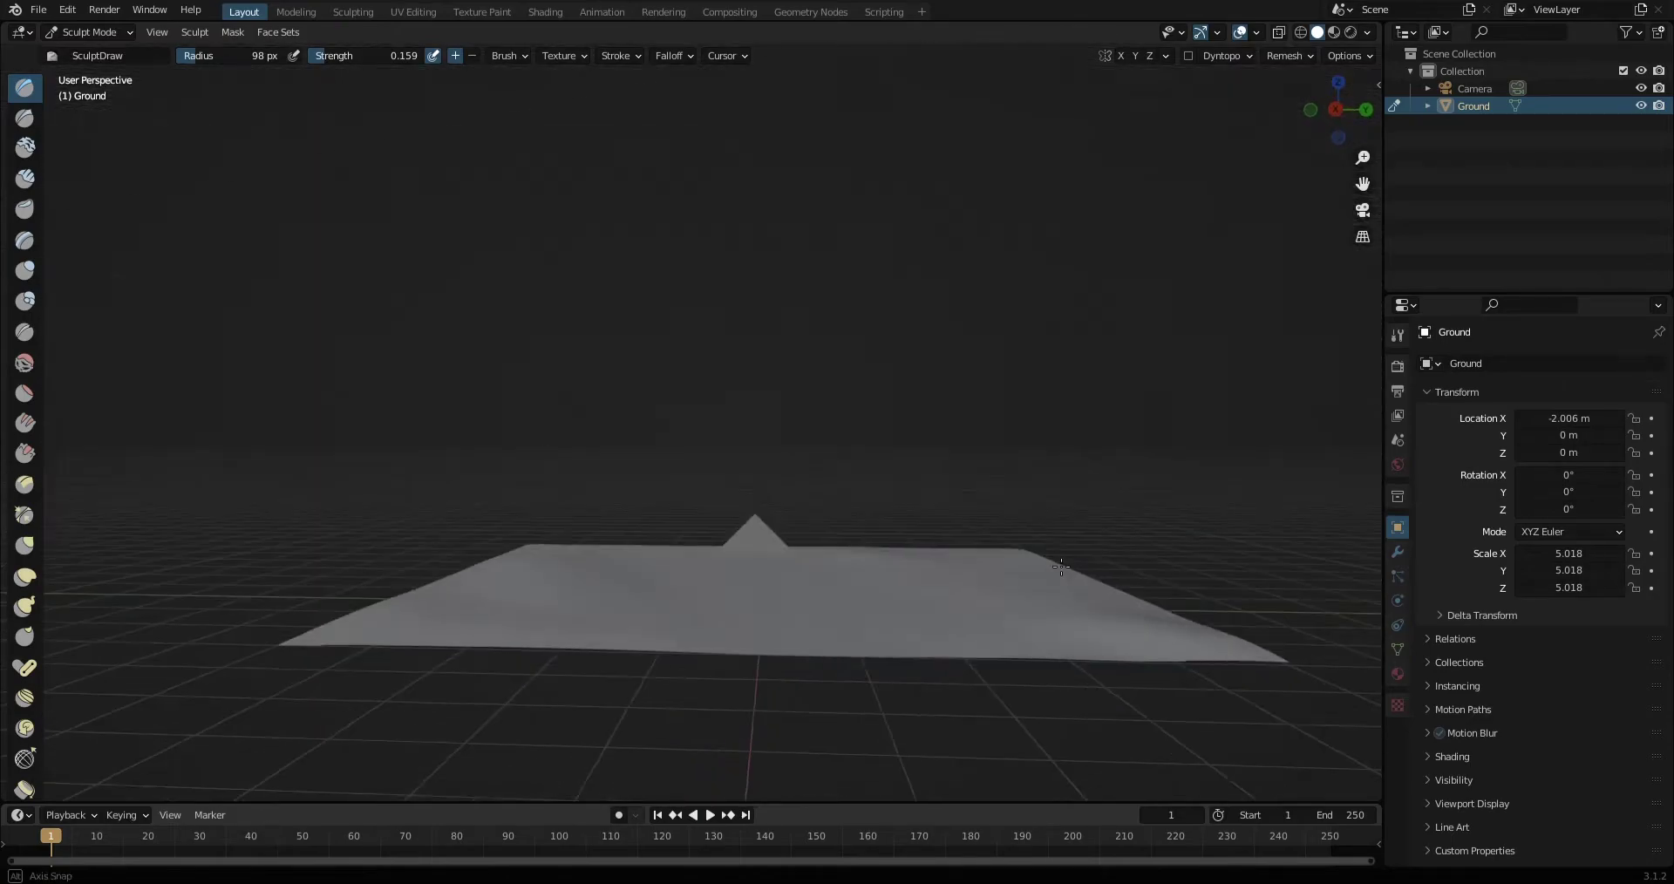
mouse_move(886, 556)
middle_mouse_down()
mouse_move(710, 604)
mouse_move(686, 565)
middle_mouse_up()
key("KP_0")
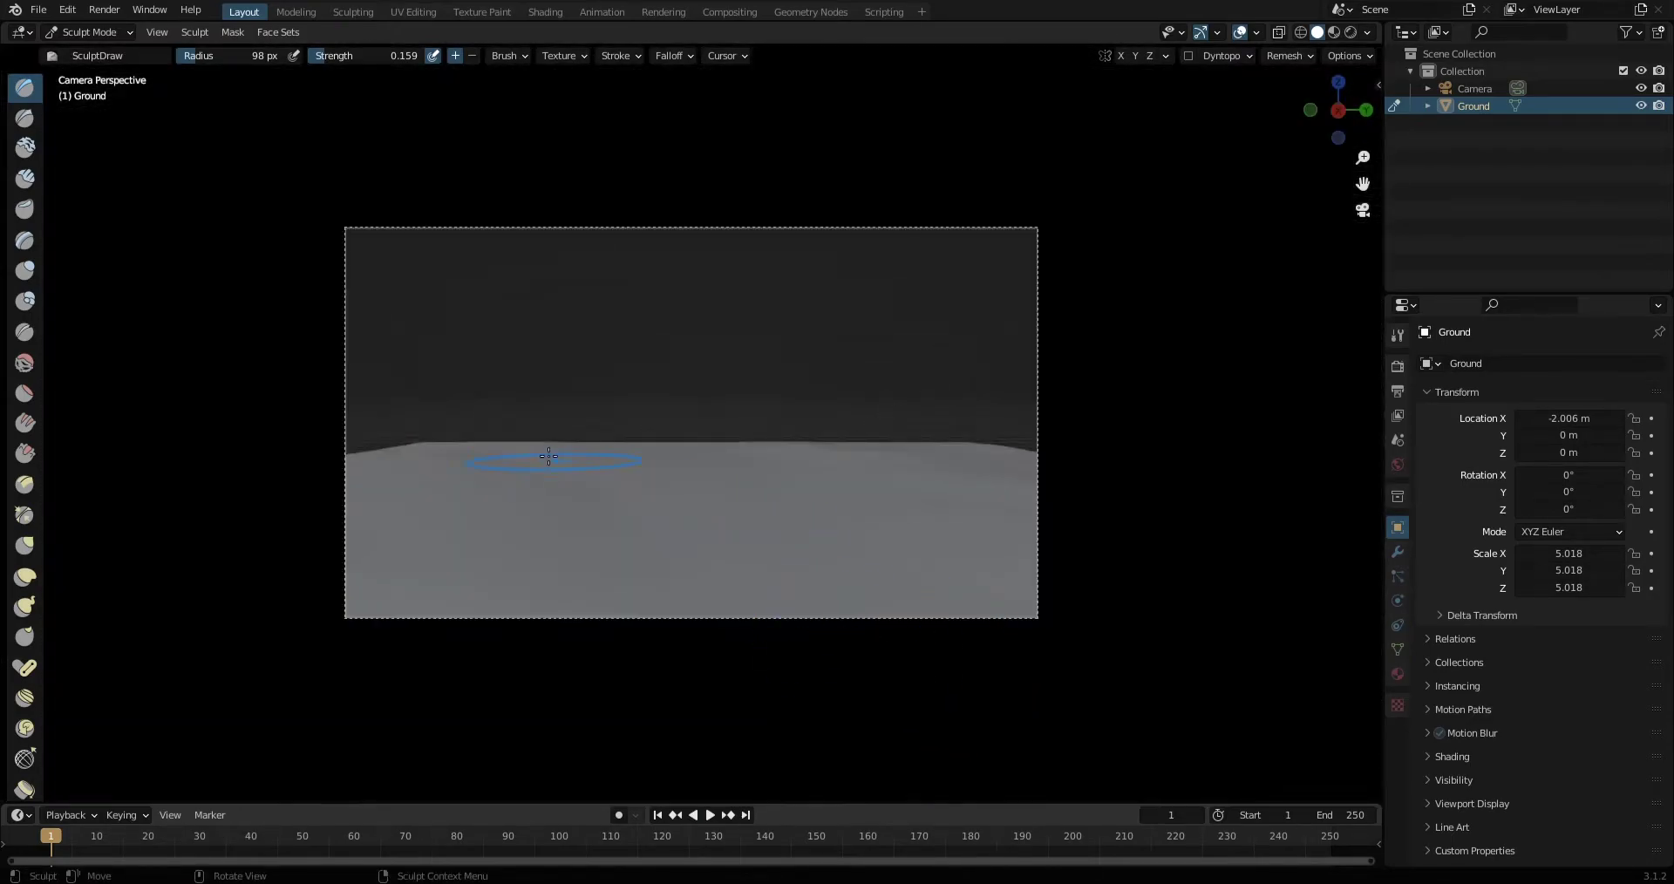
mouse_move(580, 663)
middle_mouse_down()
mouse_move(658, 788)
mouse_move(598, 710)
middle_mouse_up()
key("ctrl+Tab")
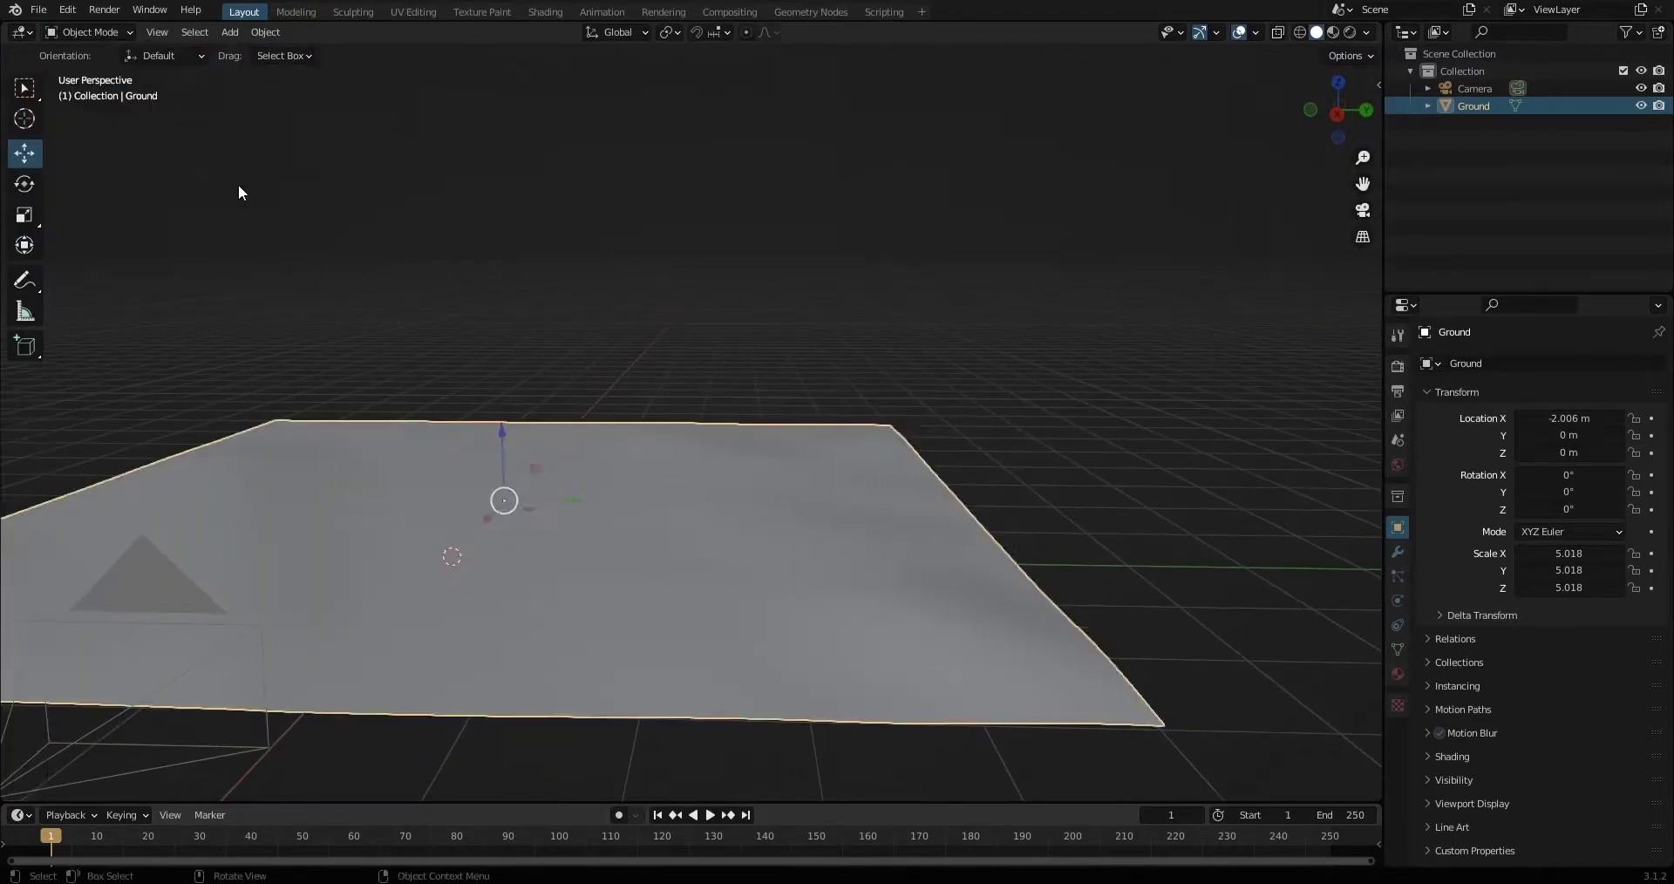
Add a sun light, raise it above the ground and angle its direction.
middle_click_drag(239, 186, 557, 446)
key("shift+a")
left_click(641, 677)
middle_click_drag(641, 677, 693, 551)
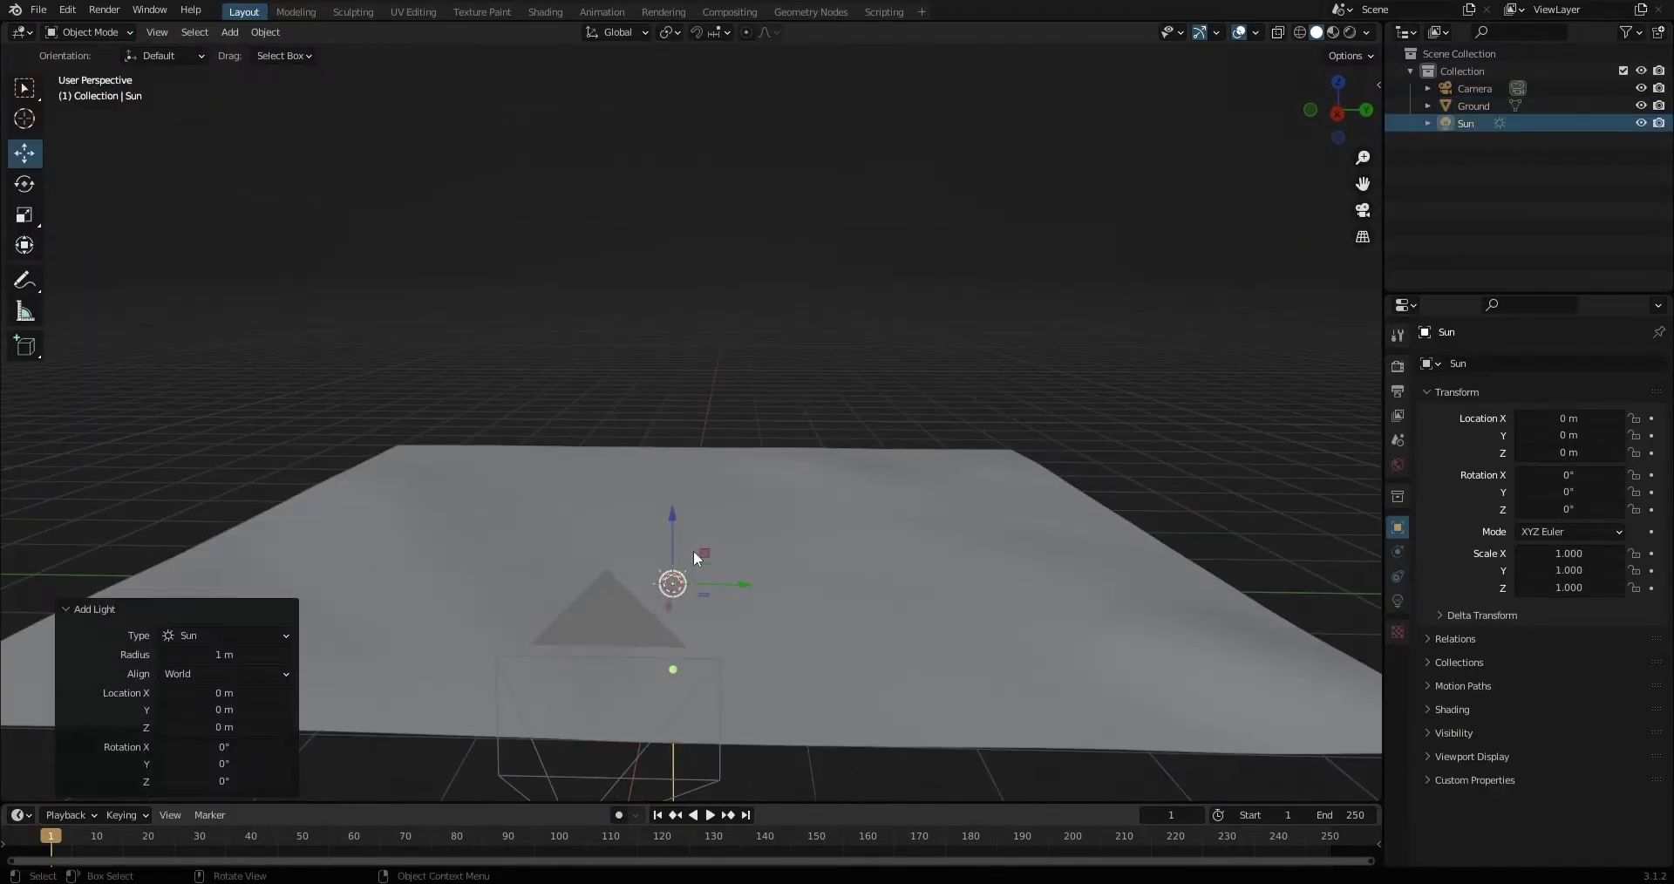
left_click_drag(693, 552, 698, 410)
scroll(756, 333, "down", 3)
middle_click_drag(756, 333, 756, 379)
key("r")
left_click_drag(761, 233, 1438, 593)
left_click(1398, 601)
mouse_move(872, 436)
middle_mouse_down()
mouse_move(792, 410)
mouse_move(549, 253)
middle_mouse_up()
left_click(791, 411)
Add three Image Texture nodes in a column to the Ground material.
left_click(545, 12)
middle_click_drag(586, 336, 411, 331)
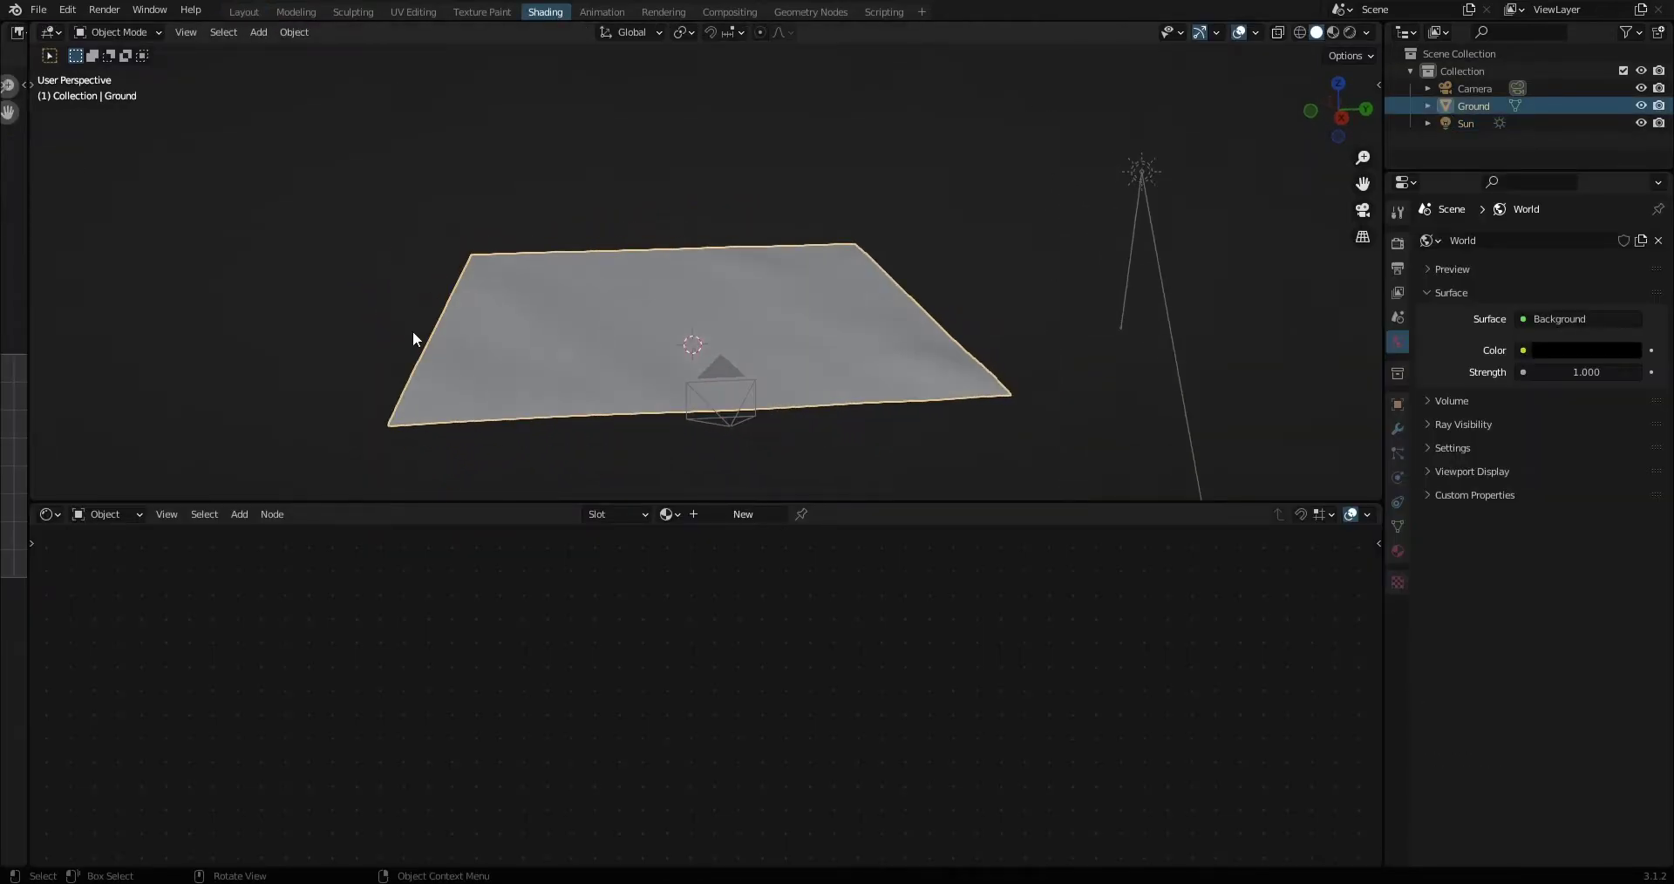
scroll(639, 445, "up", 3)
key("shift+a")
left_click(654, 432)
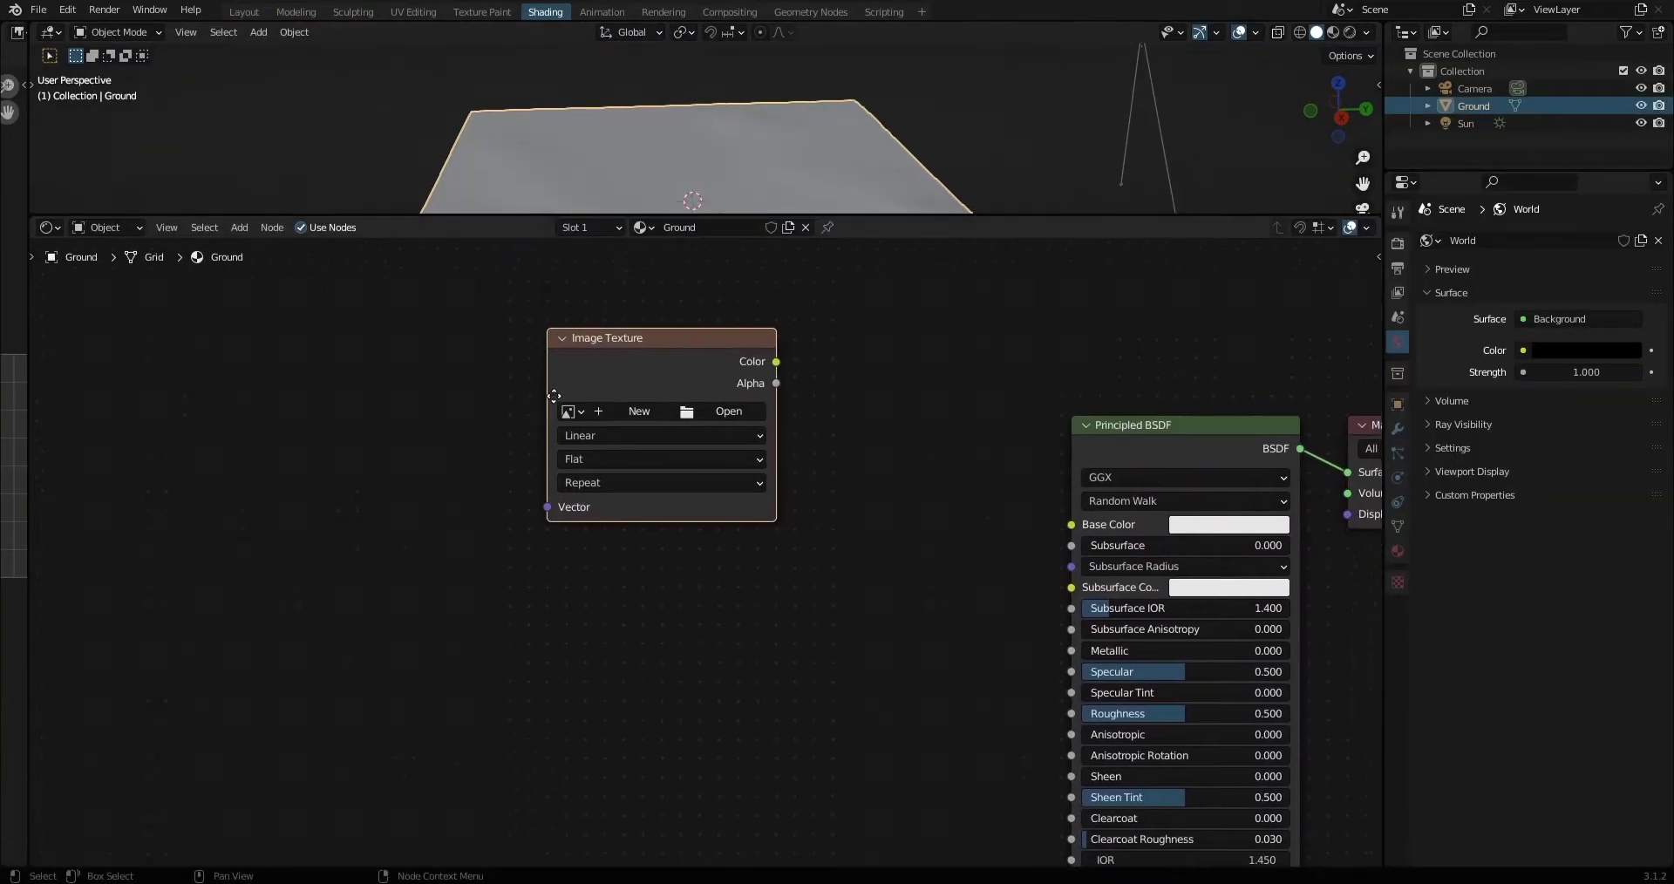
left_click(558, 286)
key("shift+d")
left_click(591, 552)
key("shift+d")
left_click(593, 636)
Add Texture Coordinate and Mapping nodes feeding all three image textures.
scroll(553, 655, "down", 2)
left_click(714, 448)
key("ctrl+t")
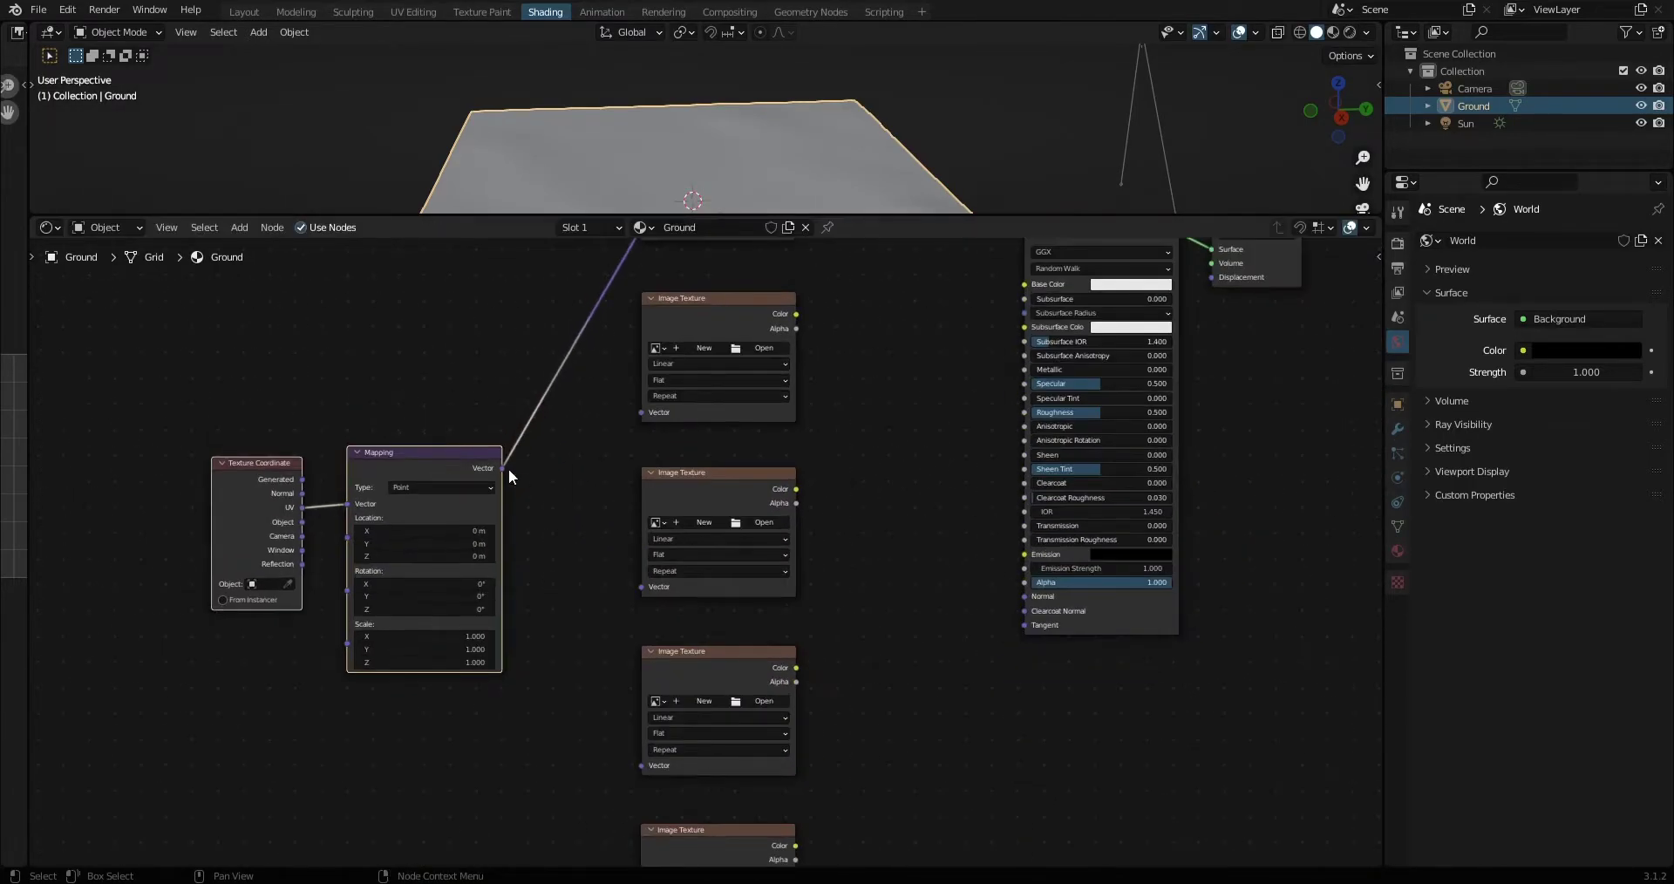
left_click_drag(637, 570, 642, 587)
left_click_drag(478, 372, 566, 658)
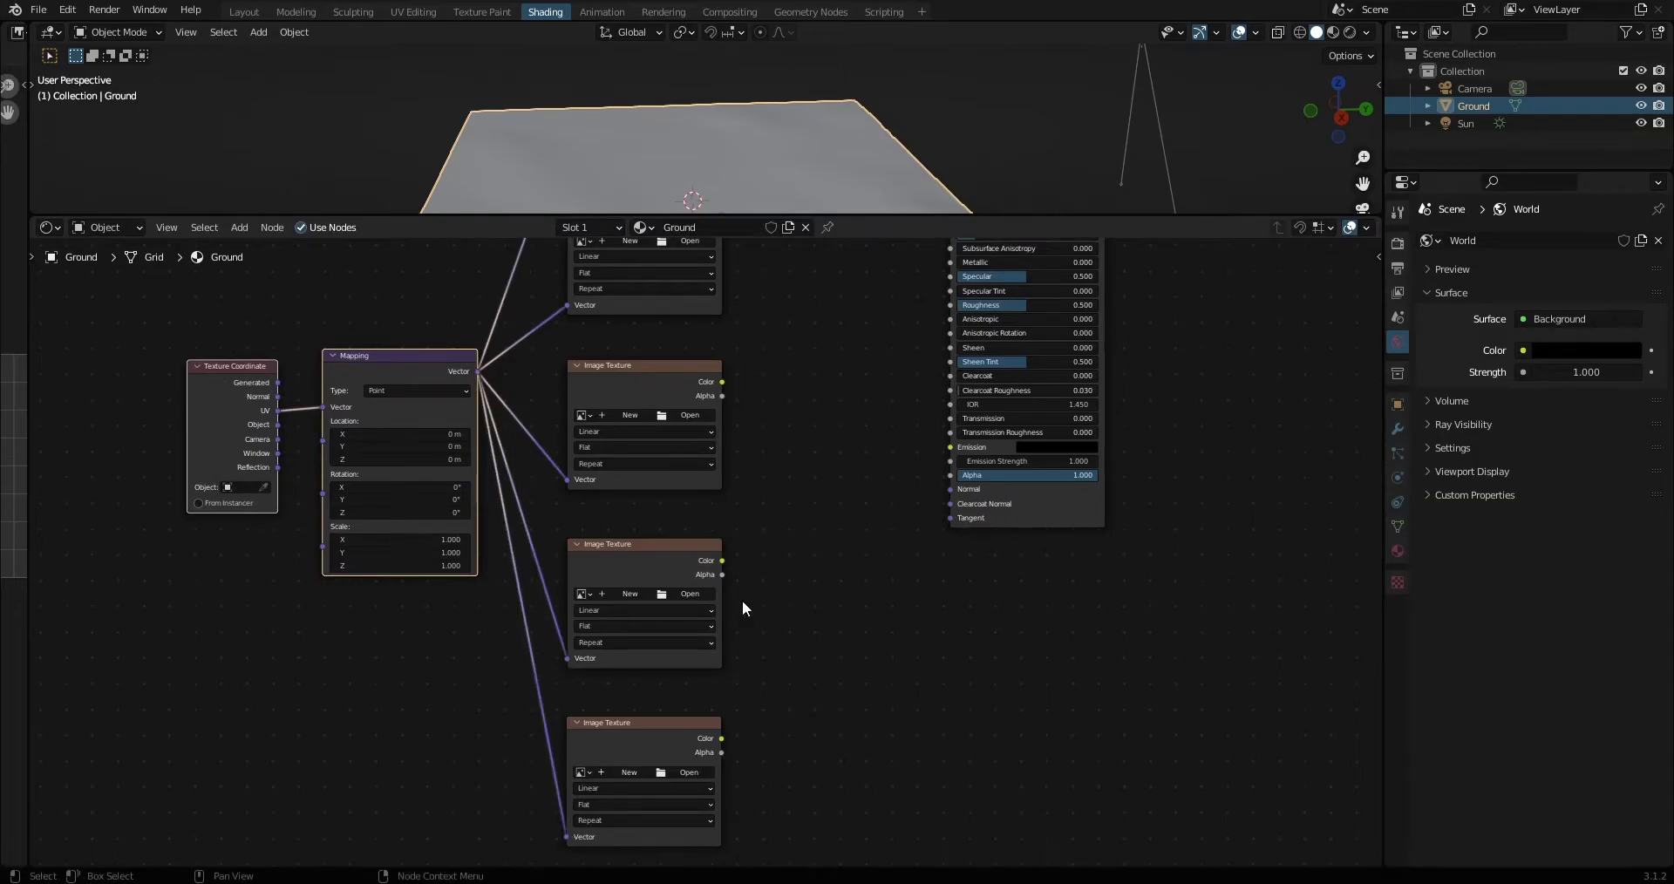
Add a Normal Map node and a Displacement node to the material.
key("shift+a")
type("normal")
key("Return")
key("shift+a")
type("normal map")
key("Return")
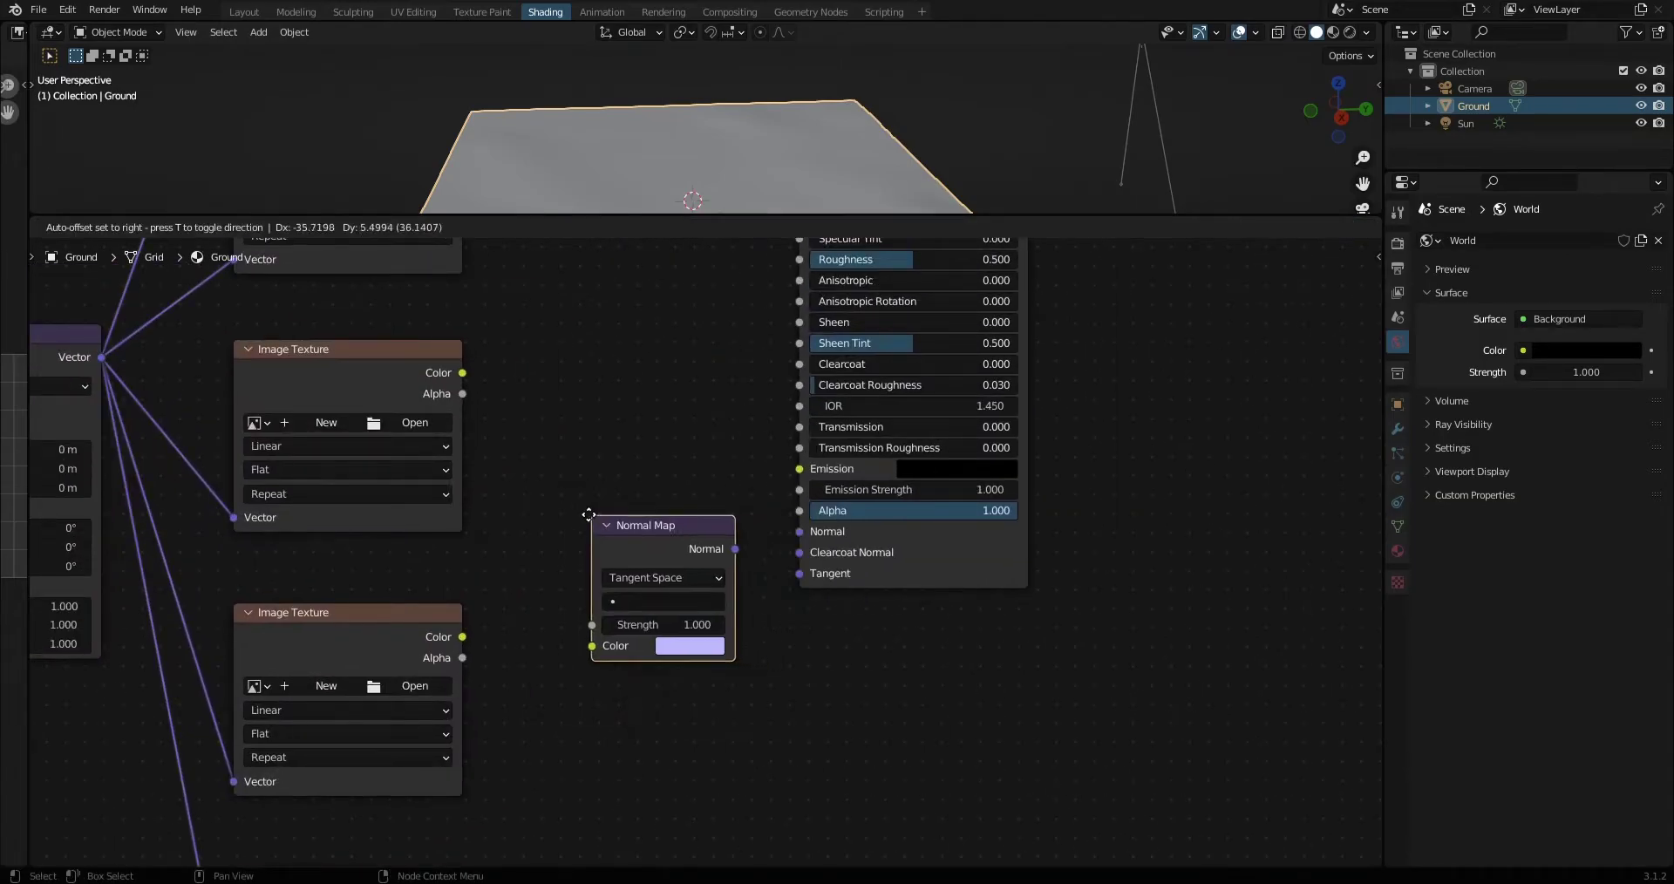
left_click(589, 514)
key("shift+a")
type("displacement")
key("Return")
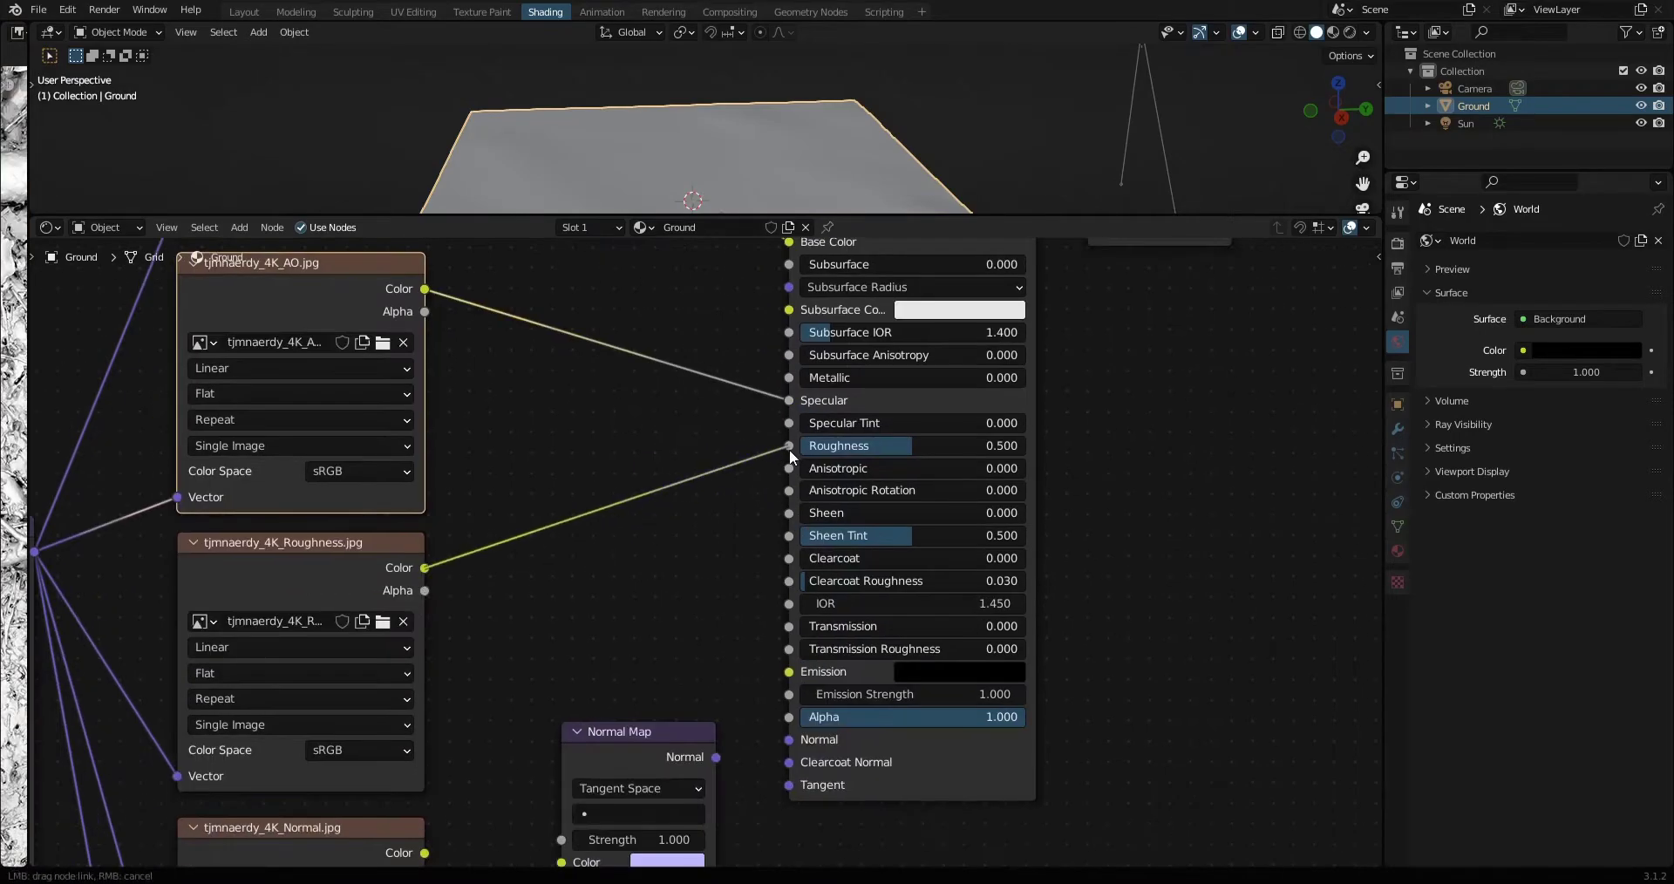
Wire the roughness and normal maps into the Principled BSDF.
left_click_drag(790, 453, 789, 447)
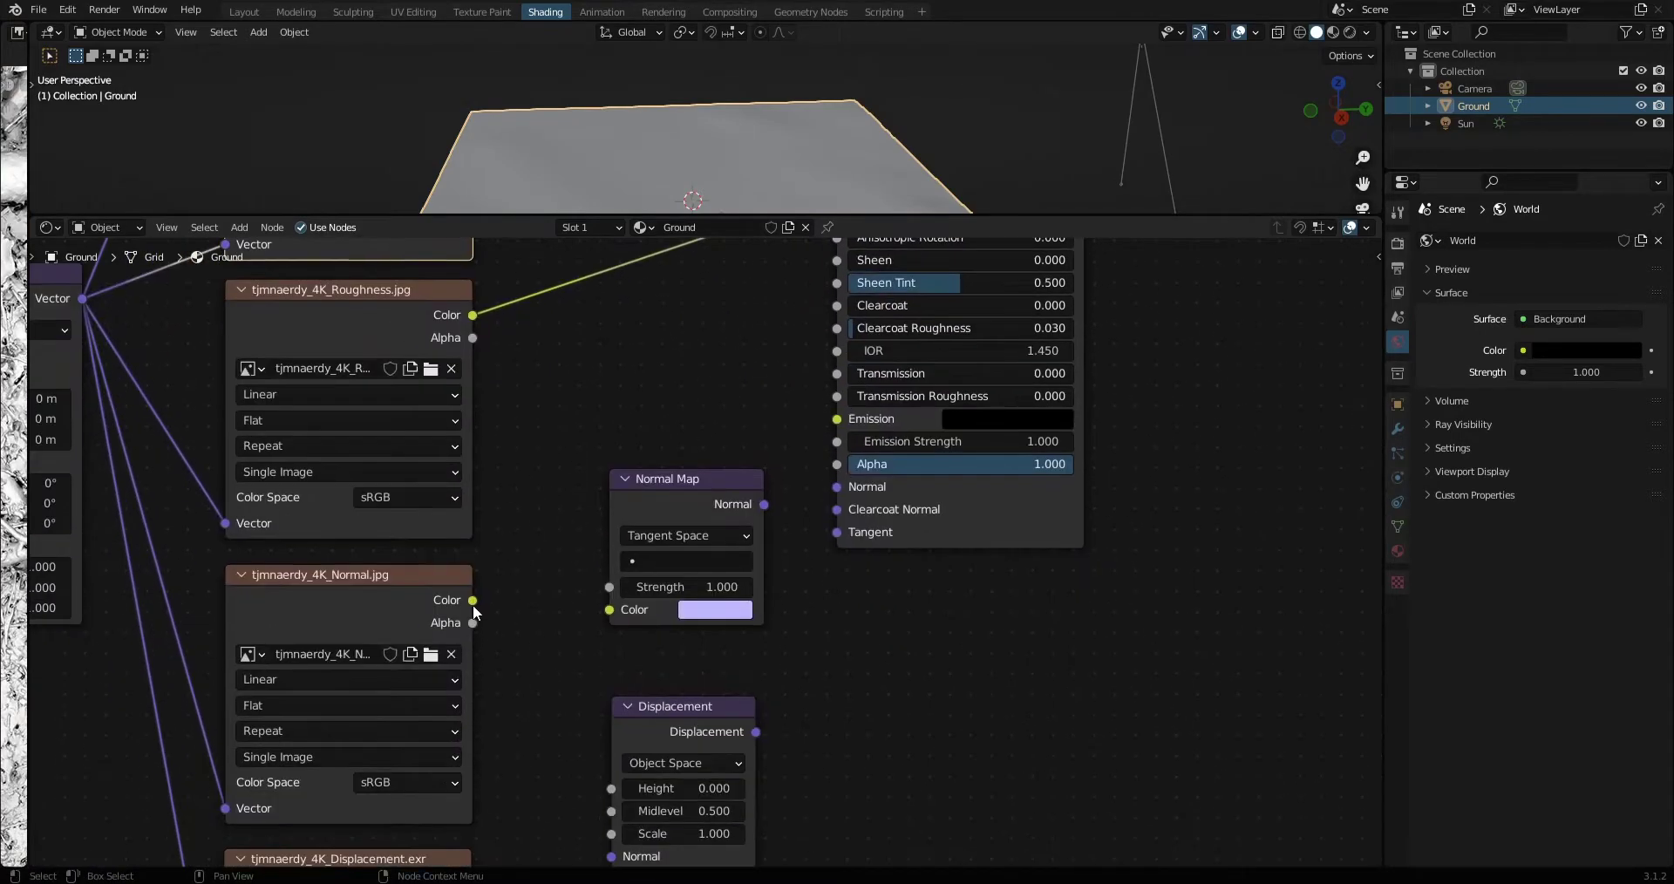
left_click_drag(870, 487, 868, 487)
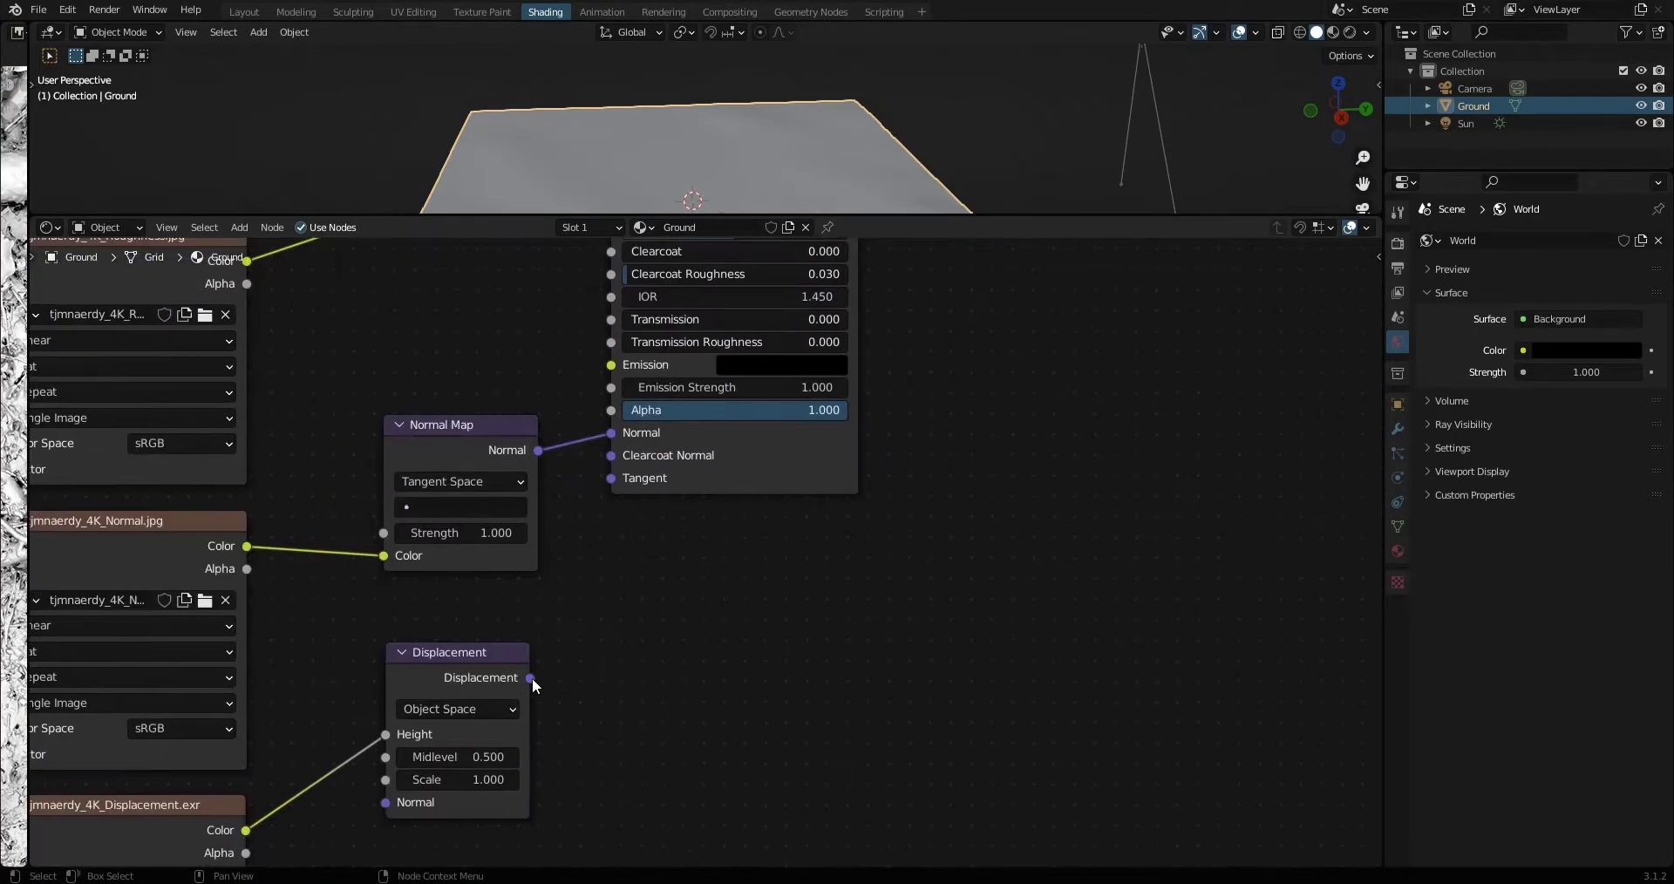
middle_click_drag(757, 532, 900, 410)
scroll(900, 410, "down", 5)
middle_click_drag(717, 454, 718, 533)
scroll(702, 441, "up", 4)
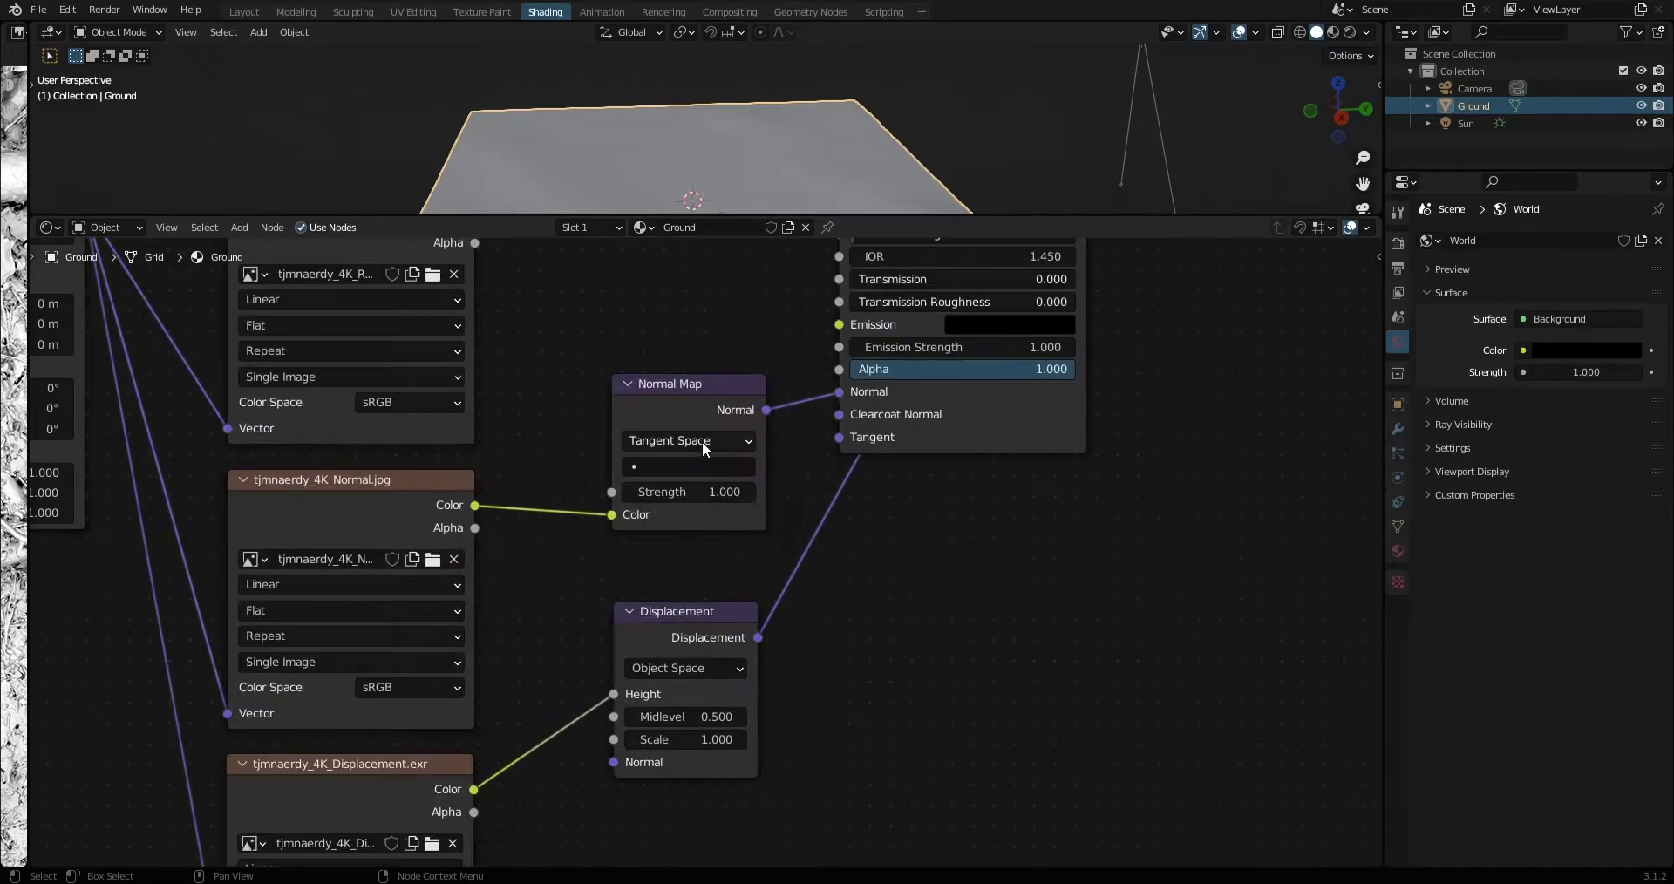
middle_click_drag(703, 441, 620, 590)
Resize the viewport and node editor, undoing an accidentally added cube.
left_click_drag(483, 217, 483, 576)
key("shift+a")
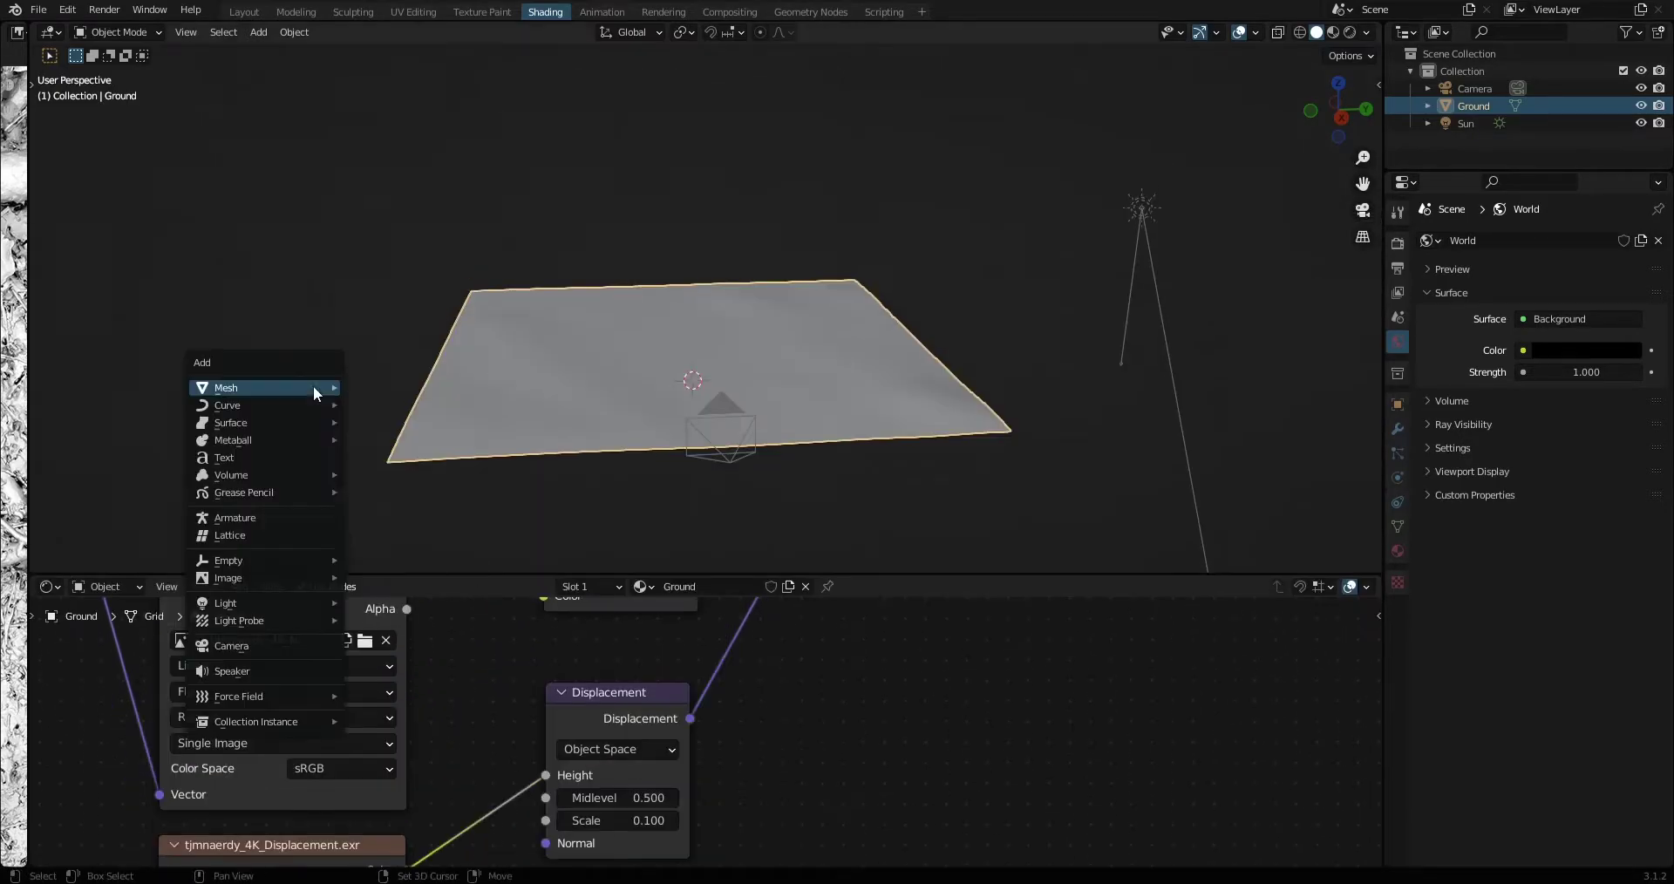
left_click(453, 403)
key("ctrl+z")
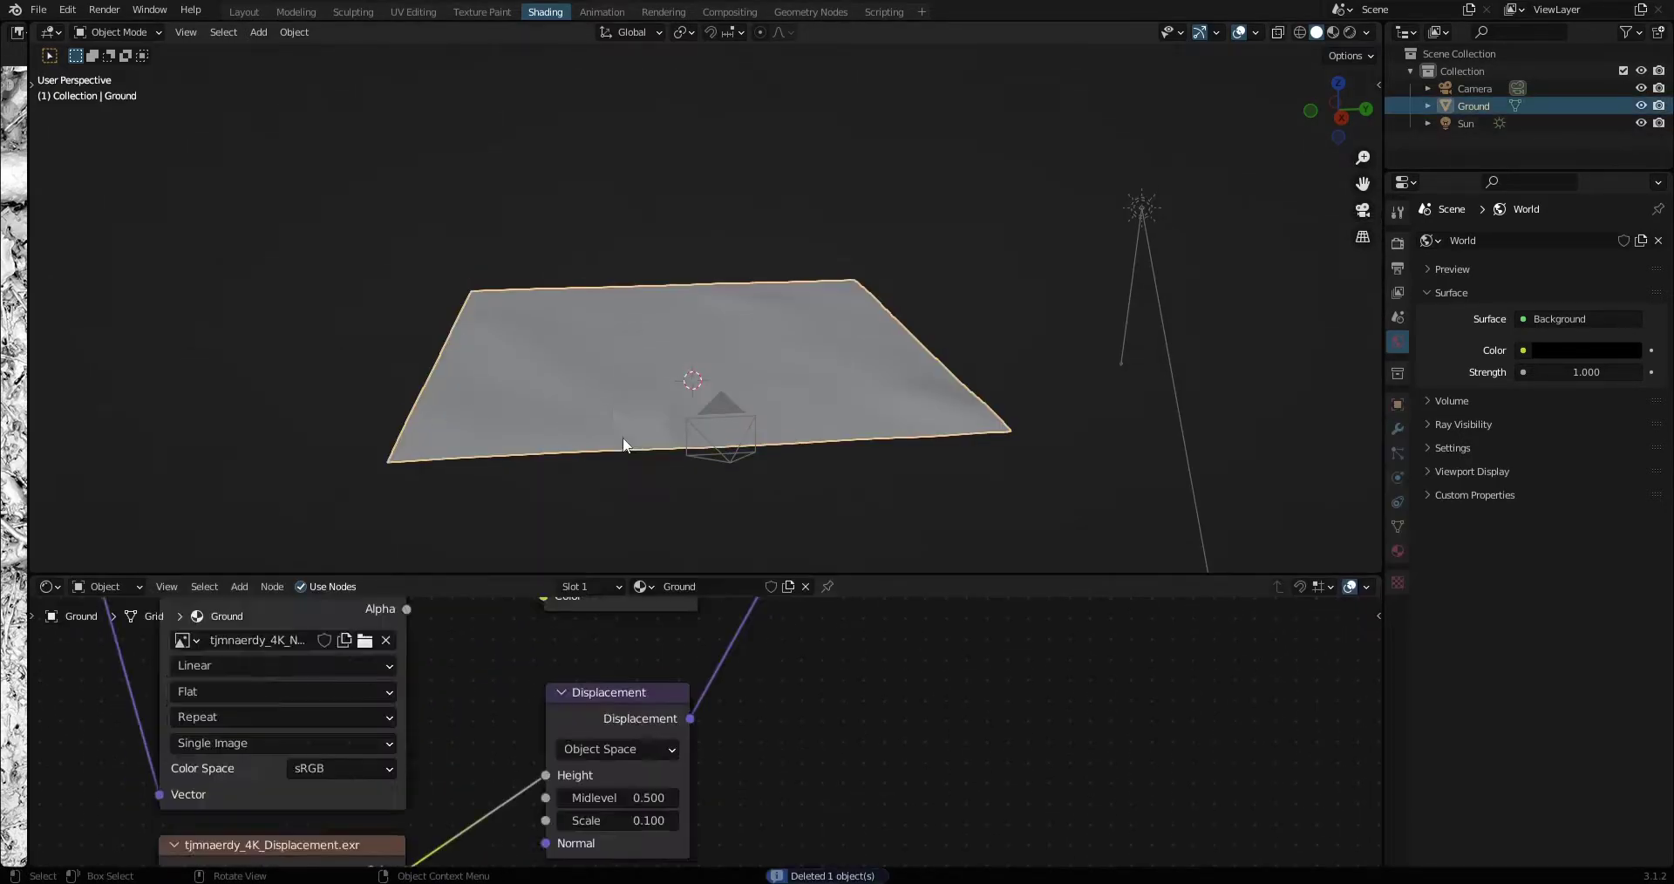
left_click_drag(509, 575, 509, 202)
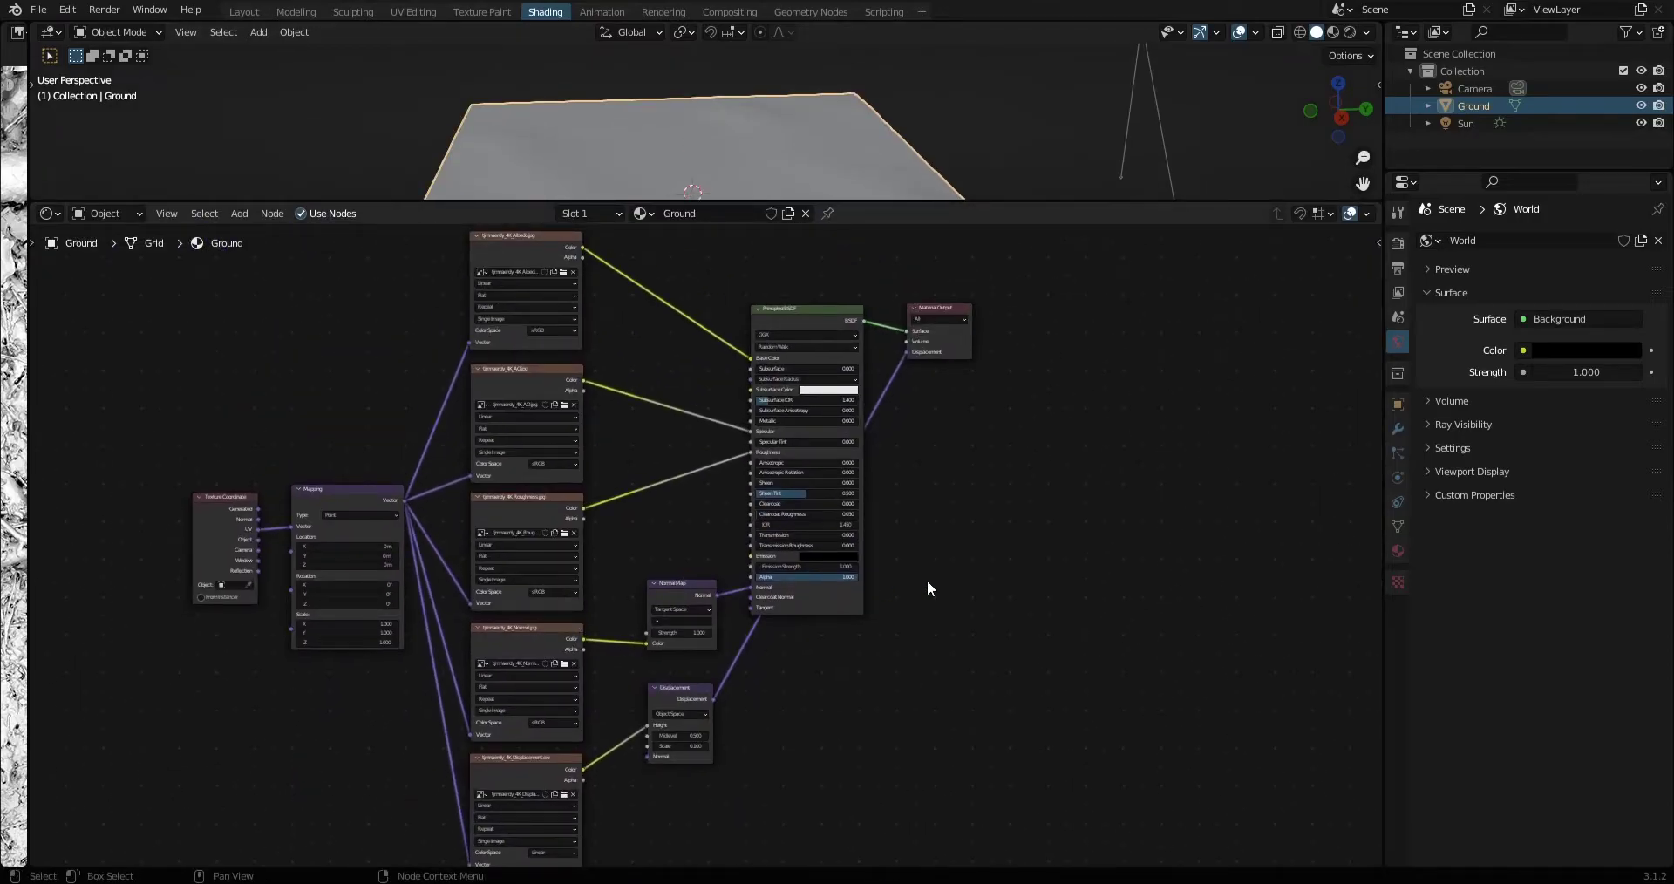
Switch the viewport to rendered shading and view through the camera.
left_click_drag(531, 203, 514, 474)
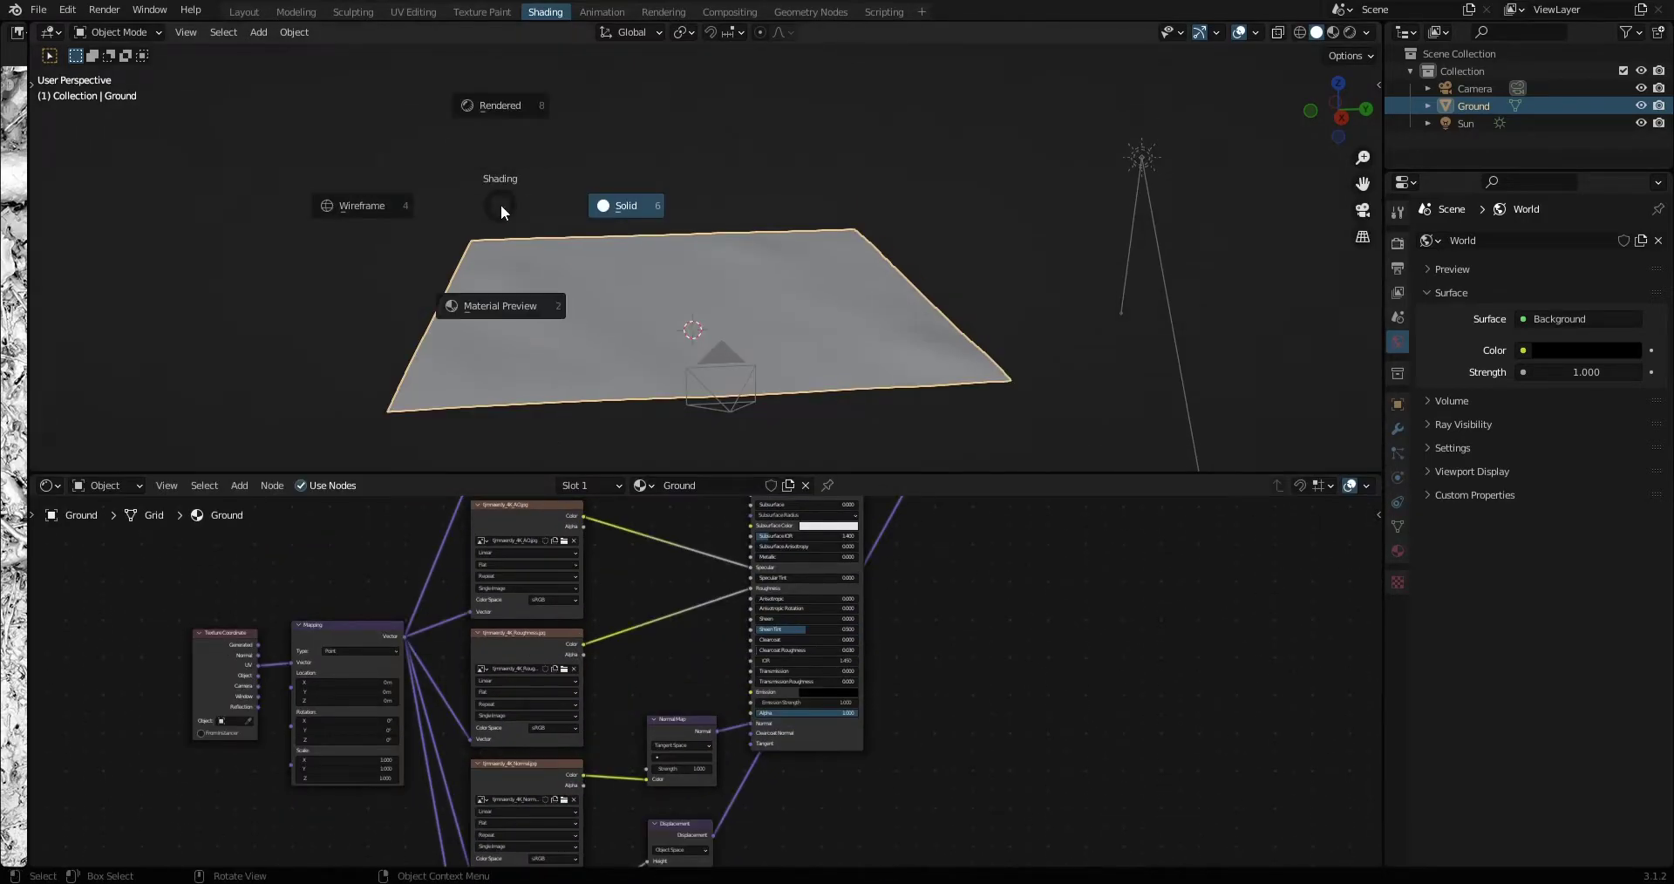
left_click(605, 162)
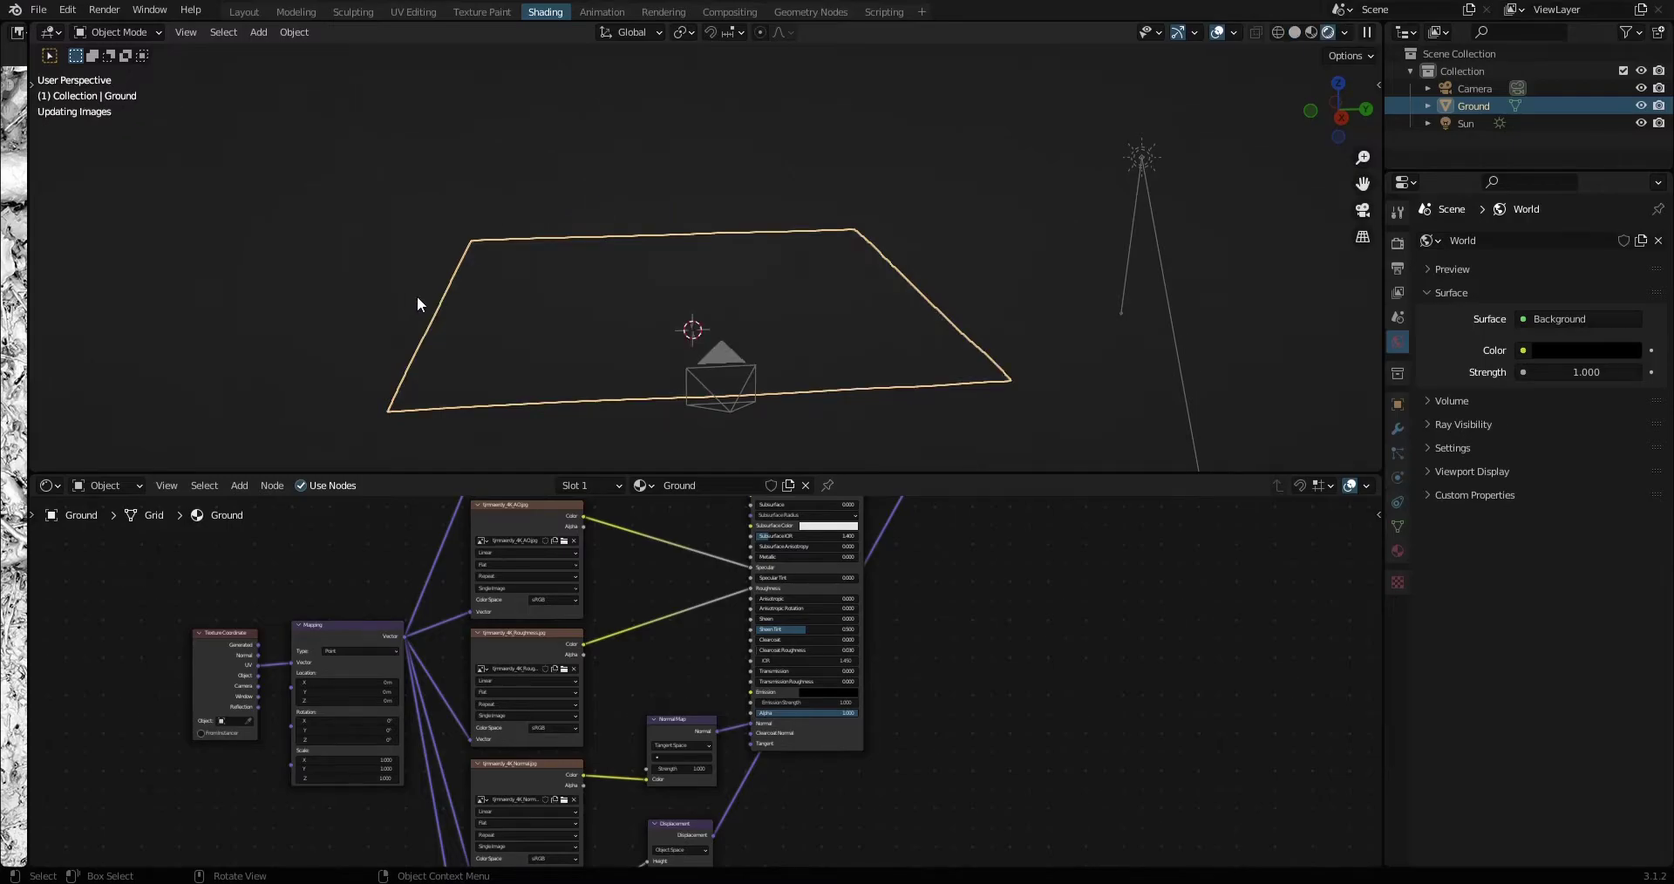
scroll(560, 364, "up", 5)
key("KP_0")
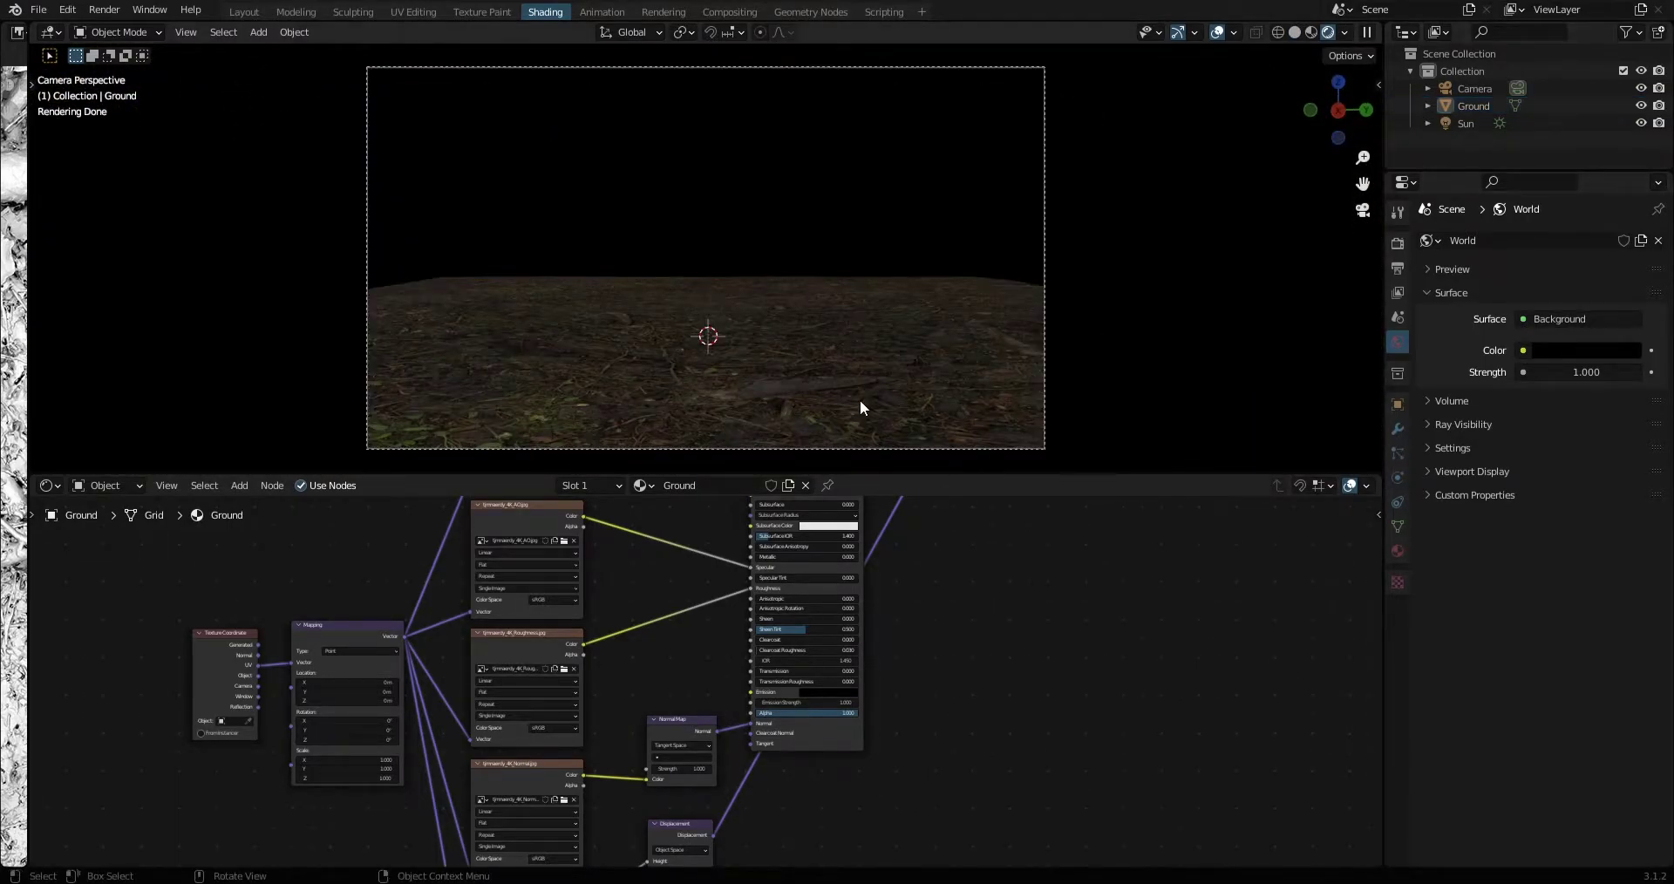
Lower the Ground plane slightly.
left_click(852, 389)
key("t")
left_click_drag(711, 244, 708, 260)
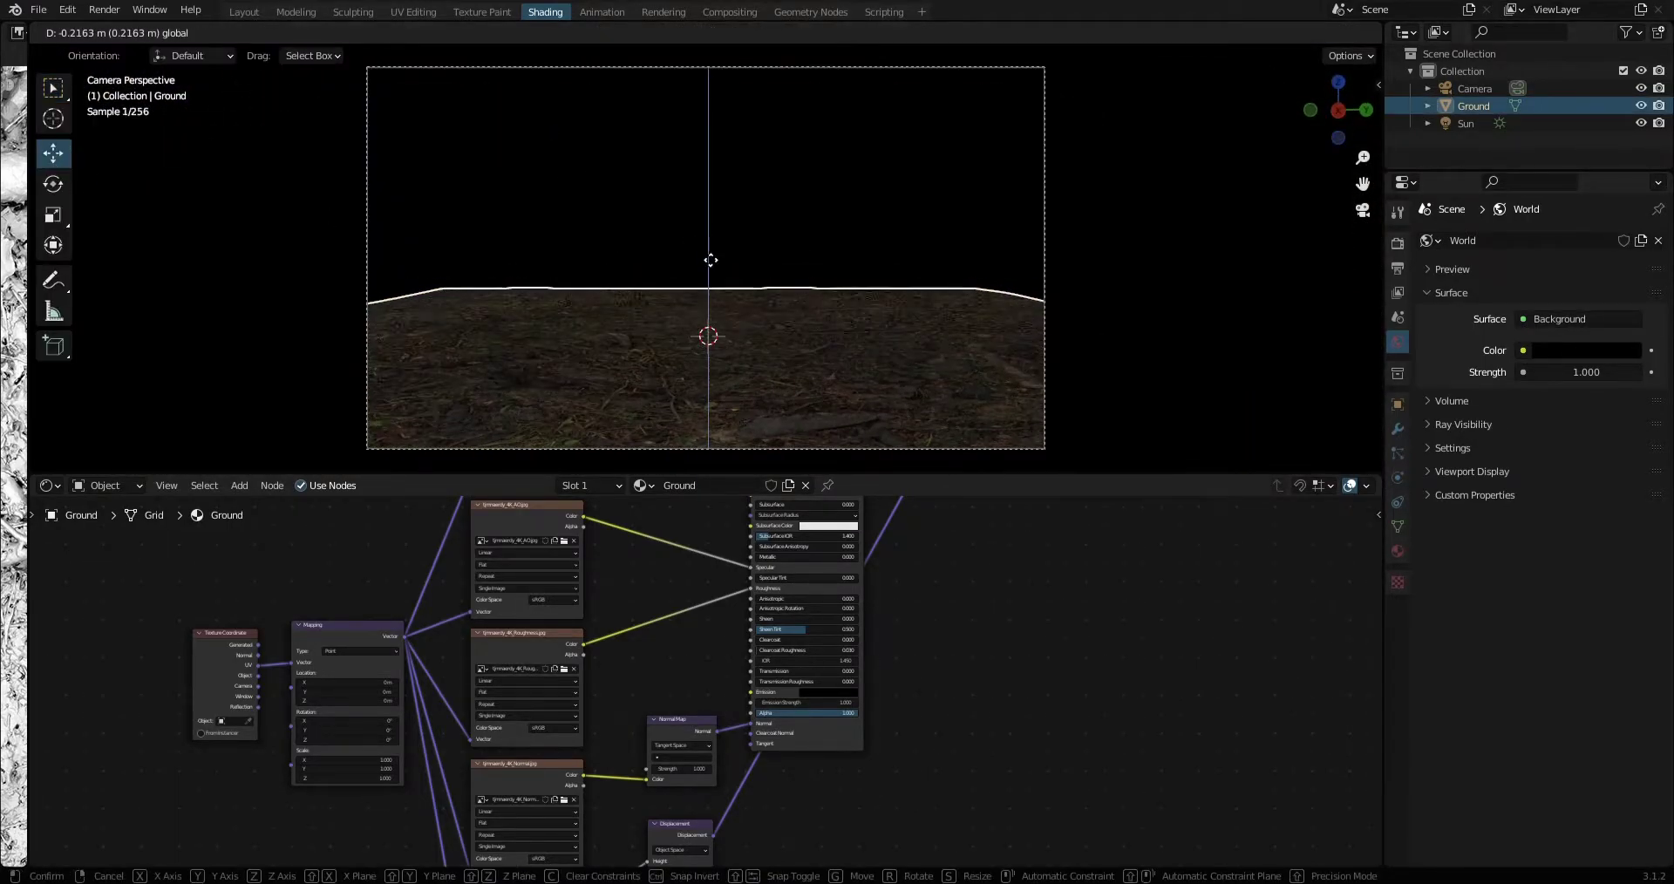
left_click(261, 410)
Set the Mapping node scale to 4 on X, Y and Z, then add a cube.
scroll(287, 811, "up", 5)
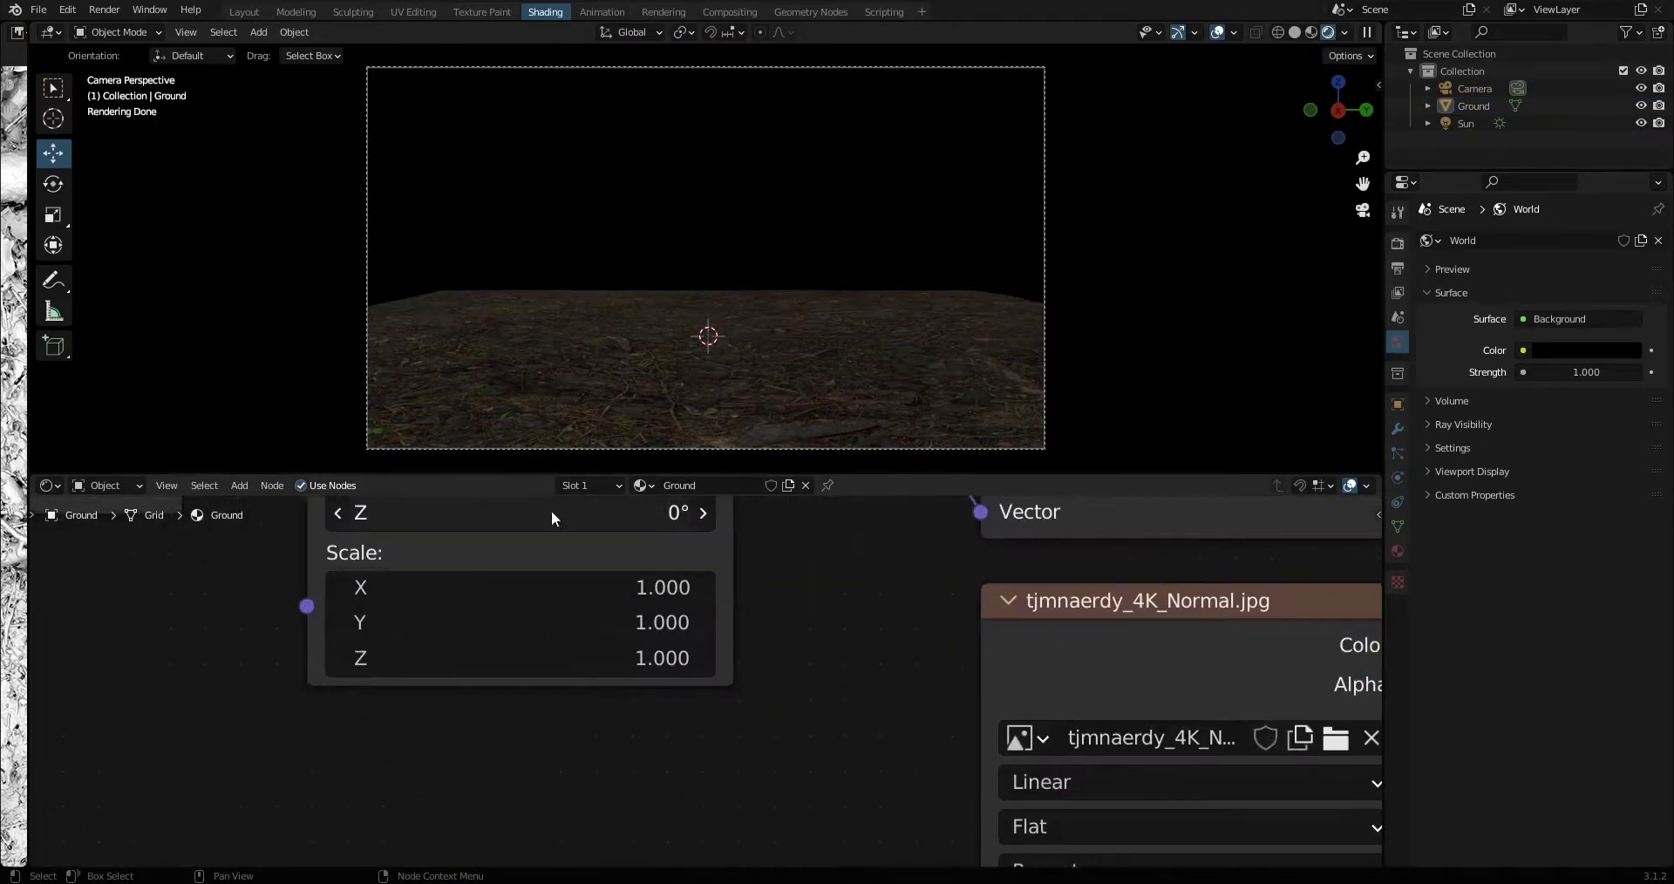
left_click_drag(647, 658, 647, 583)
type("4")
key("Return")
left_click_drag(650, 475, 651, 667)
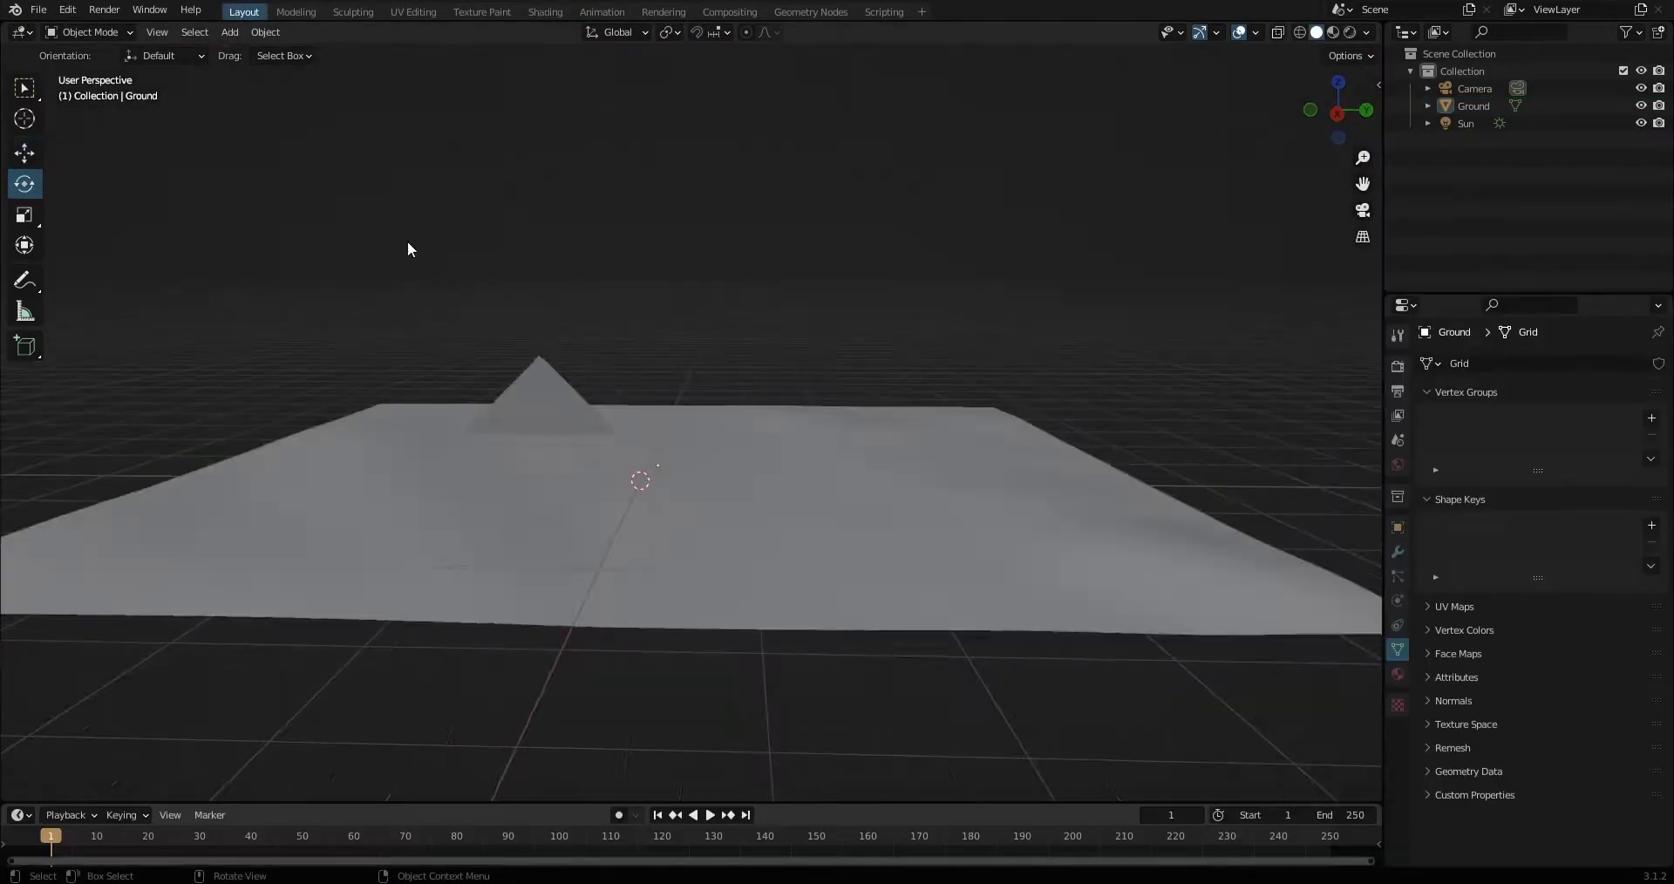
mouse_move(407, 247)
middle_mouse_down()
mouse_move(652, 433)
mouse_move(212, 265)
middle_mouse_up()
key("shift+a")
left_click(614, 408)
Rename the new cube Trail and flatten it along Z into a thin slab.
double_click(1474, 106)
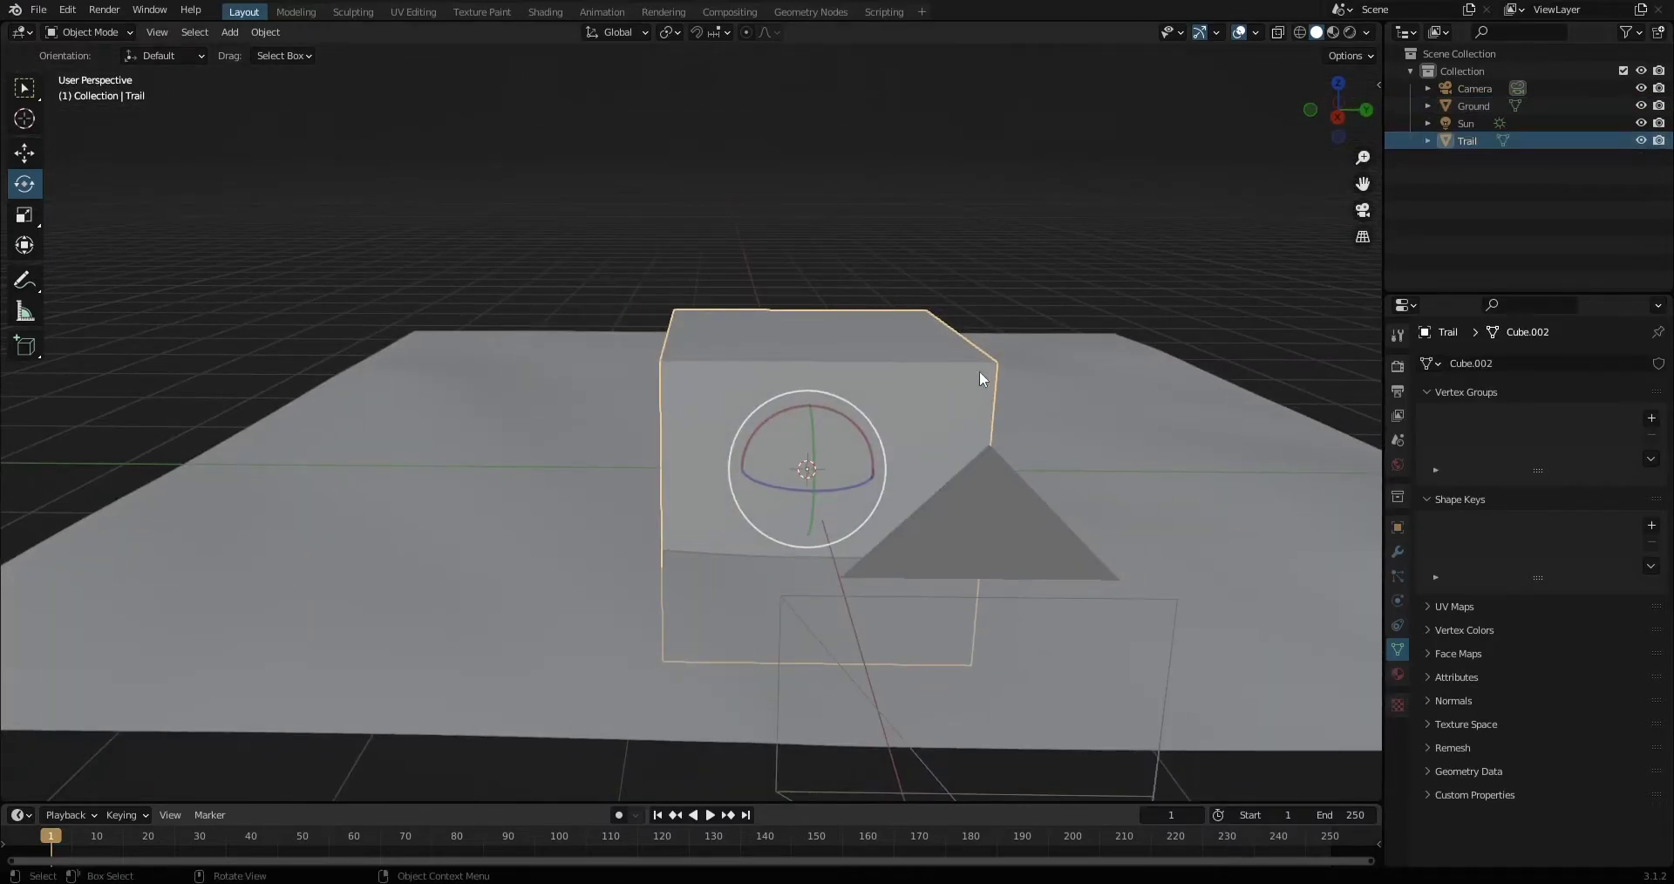
middle_click_drag(985, 395, 112, 249)
left_click(24, 215)
key("s")
key("z")
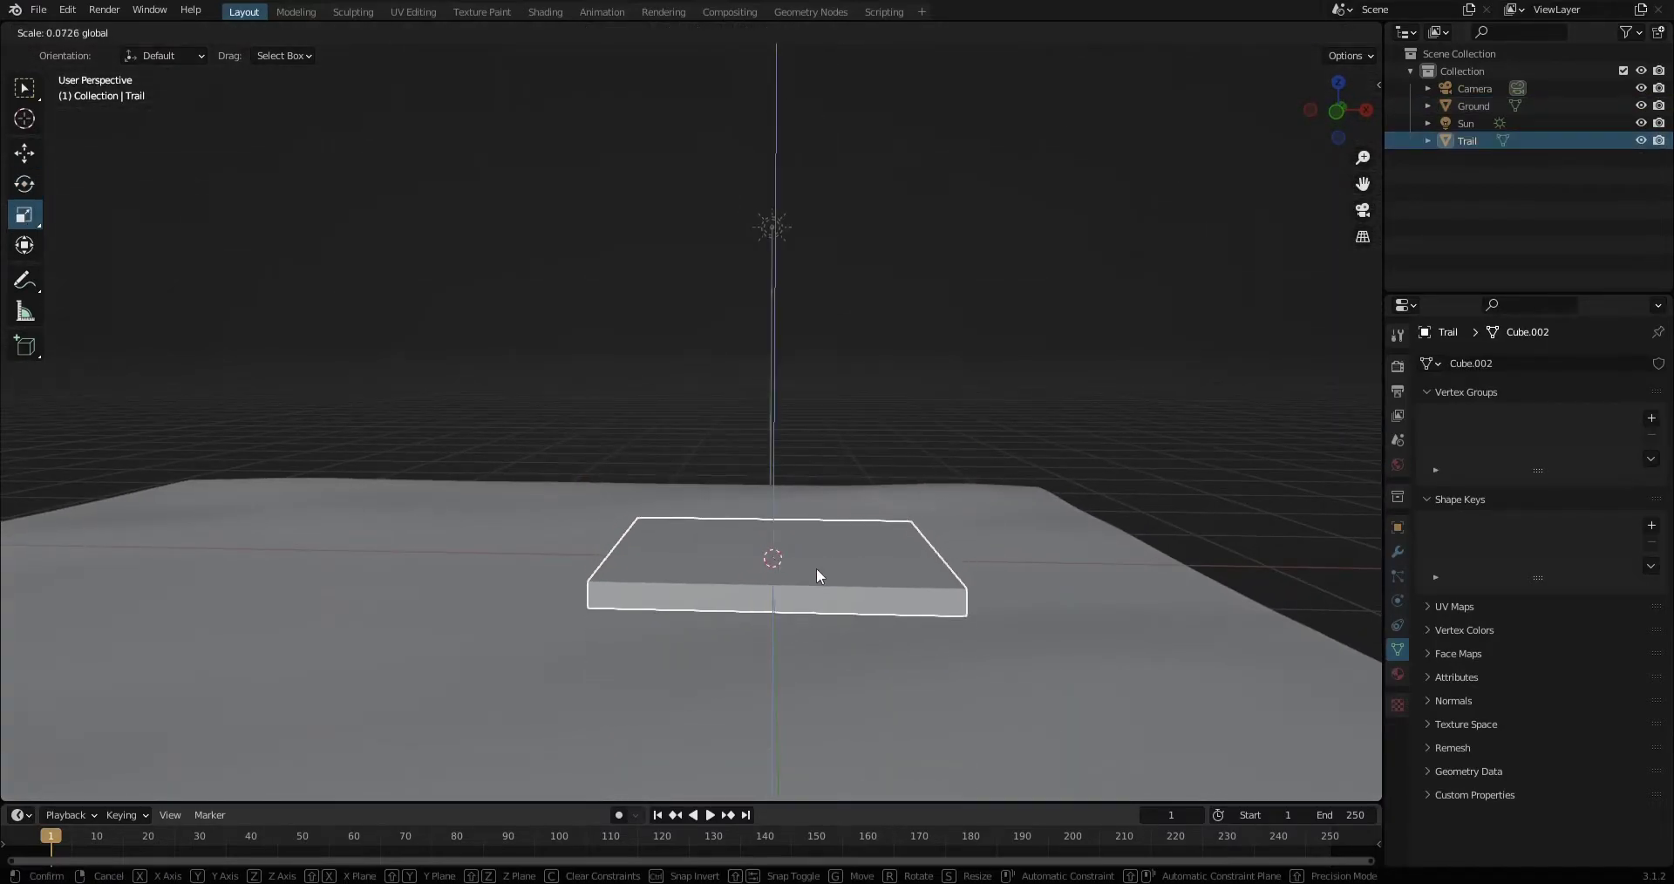
left_click(779, 565)
Slide the slab along X in front of the camera and shrink it to 0.523 × 0.445 × 0.038.
scroll(721, 650, "down", 3)
middle_click_drag(721, 650, 912, 623)
left_click_drag(912, 623, 509, 556)
key("KP_0")
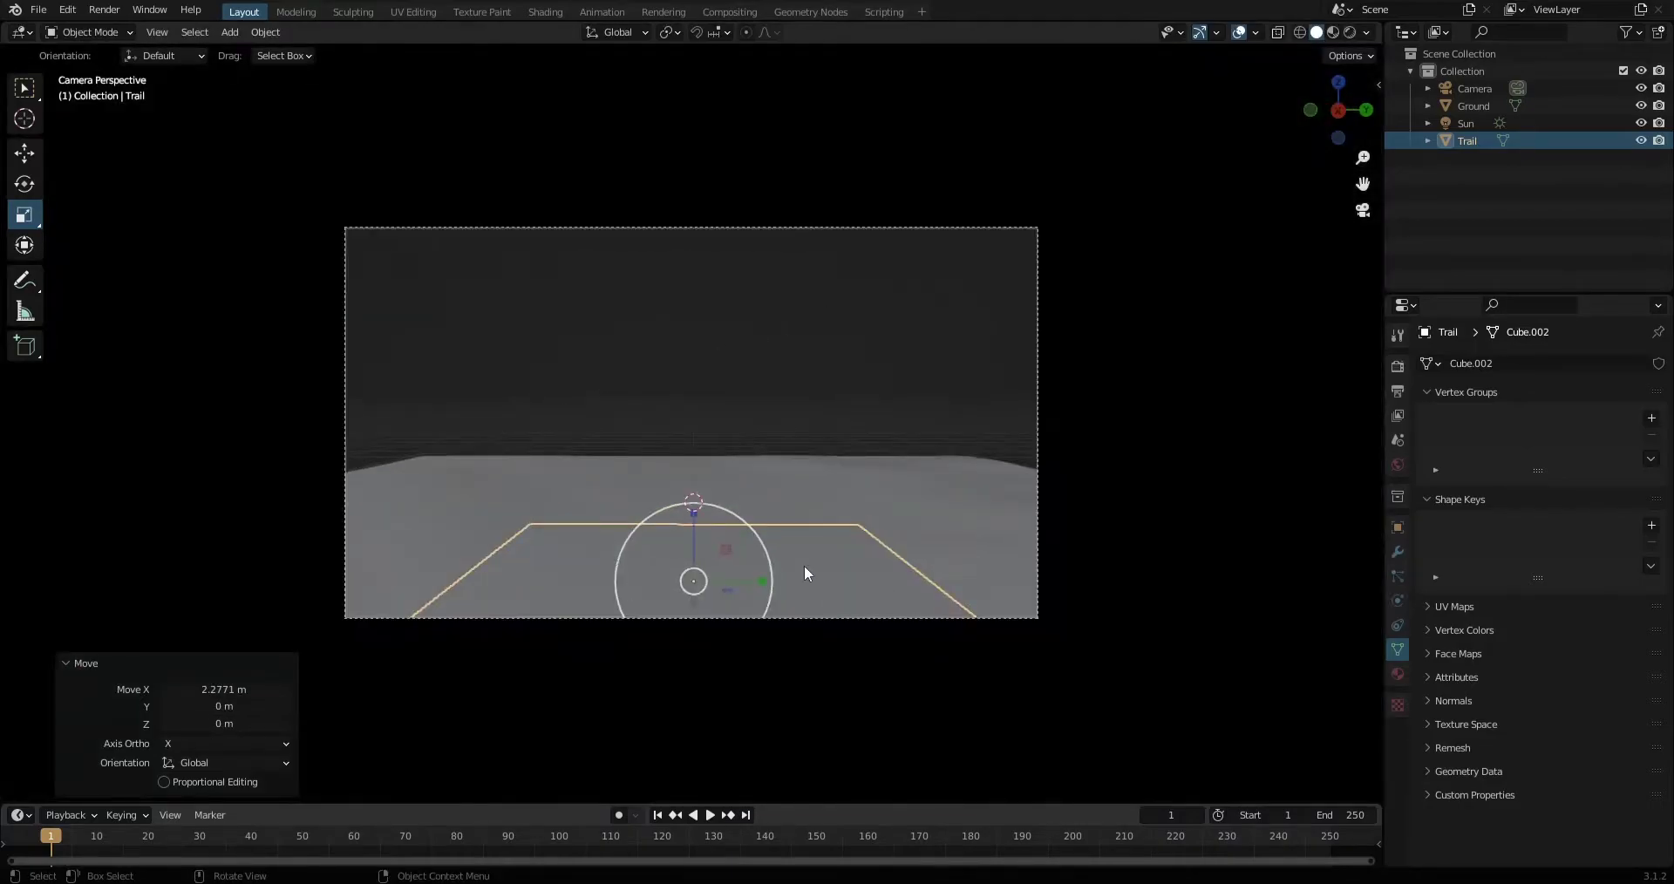
key("s")
left_click(863, 628)
scroll(729, 615, "up", 2)
scroll(728, 615, "down", 2)
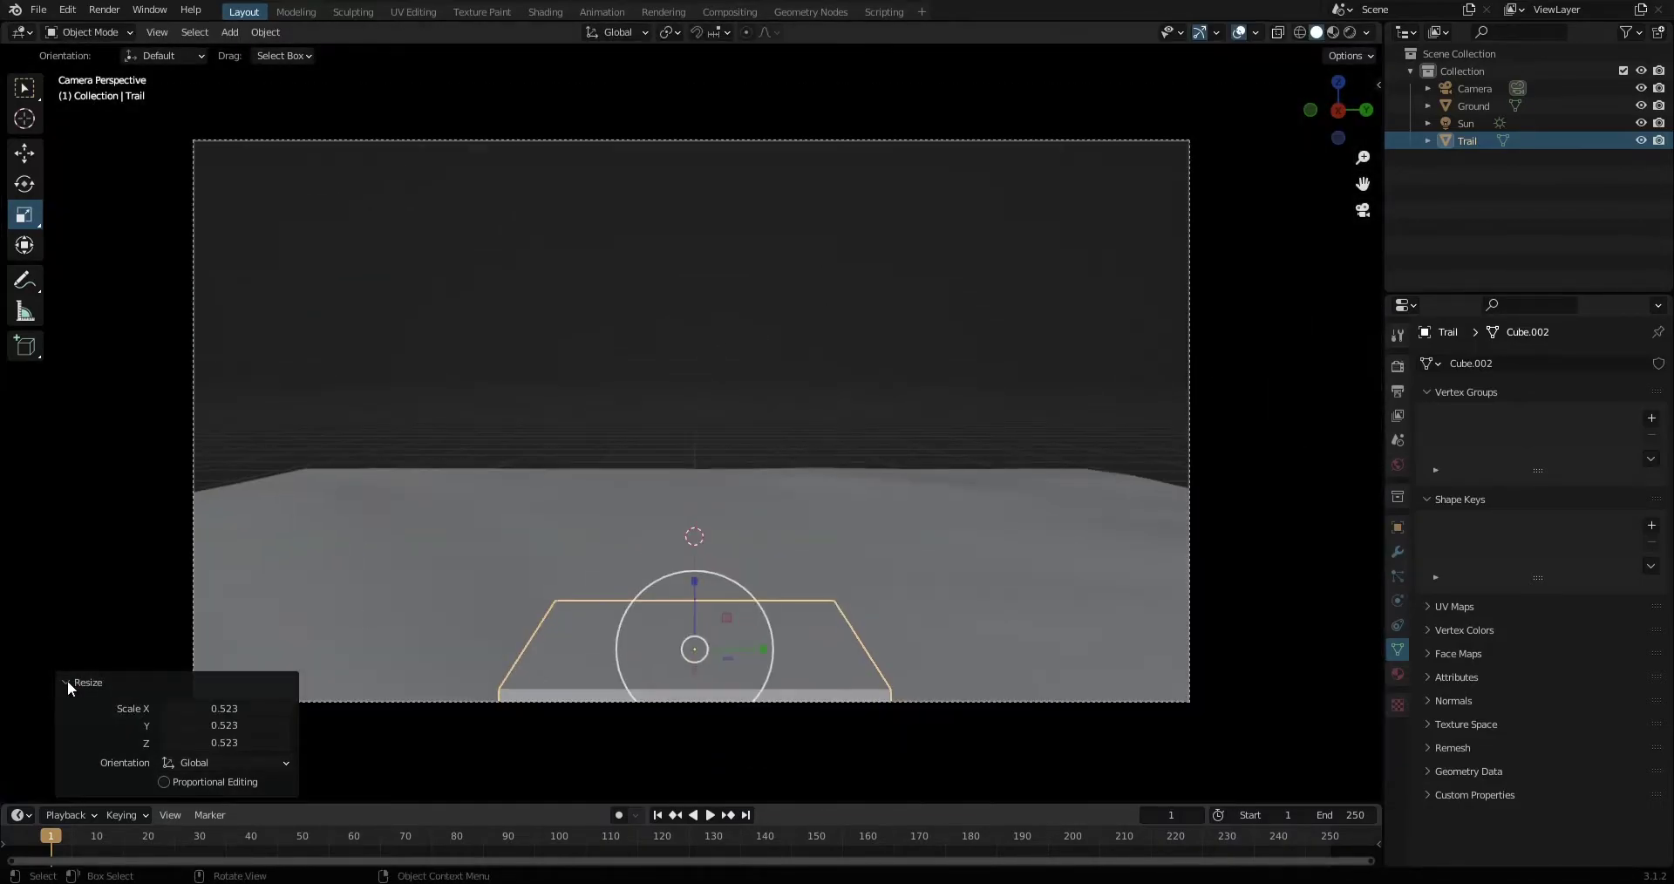
left_click(75, 682)
scroll(419, 646, "up", 1)
key("Tab")
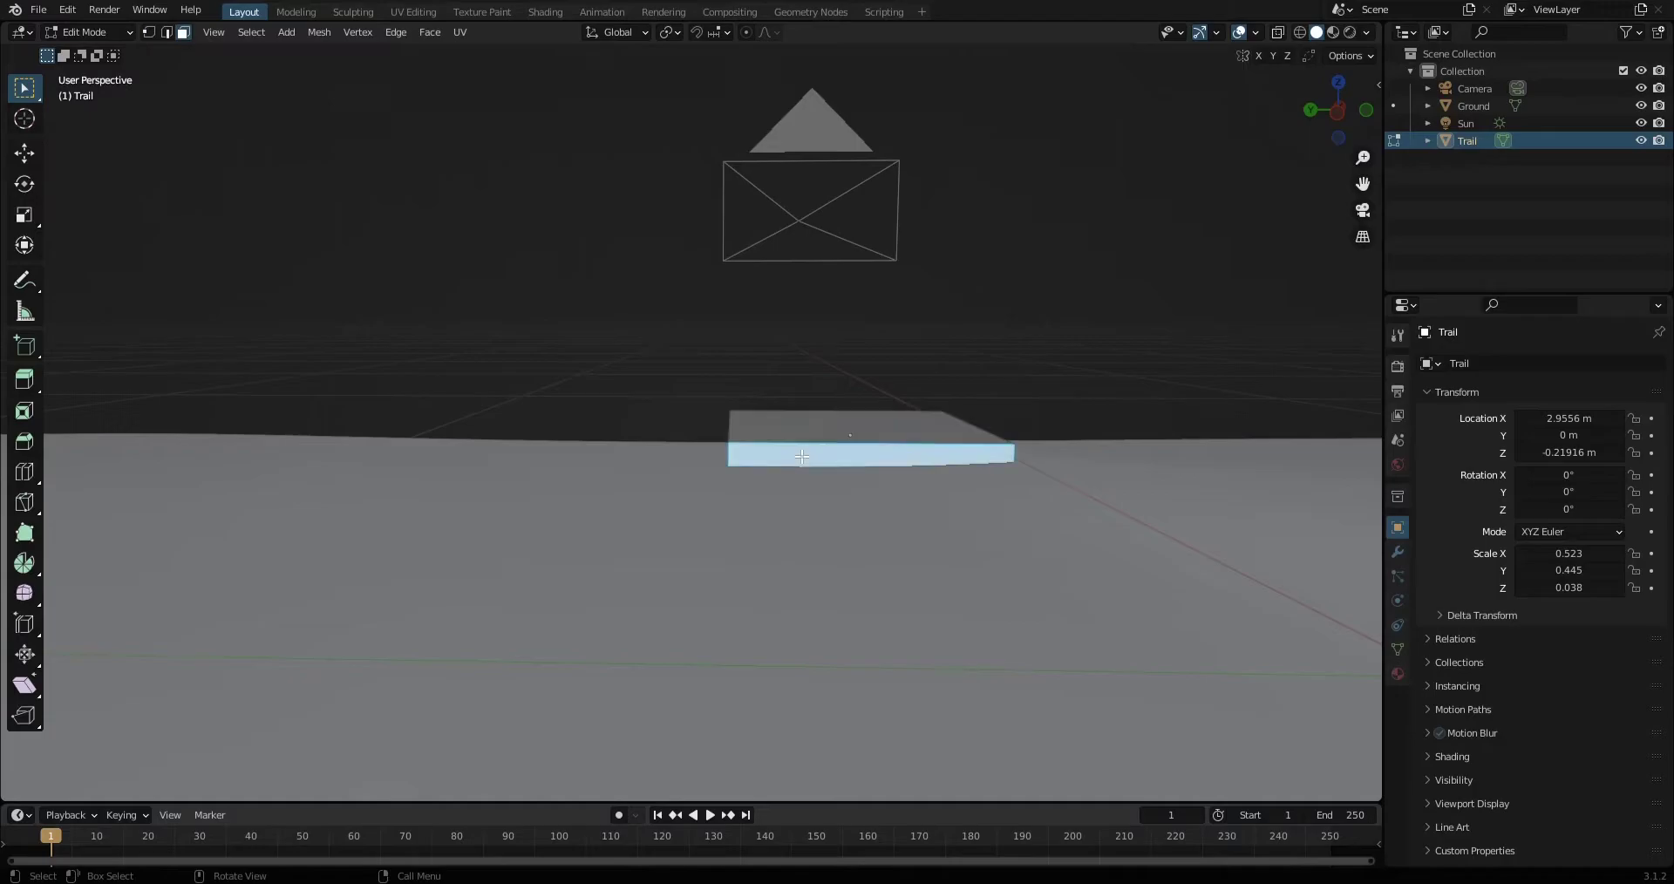
Switch to a top-down view and angle the slab's end edge to the left.
middle_click_drag(709, 497, 785, 436)
key("KP_7")
key("g")
left_click(901, 314)
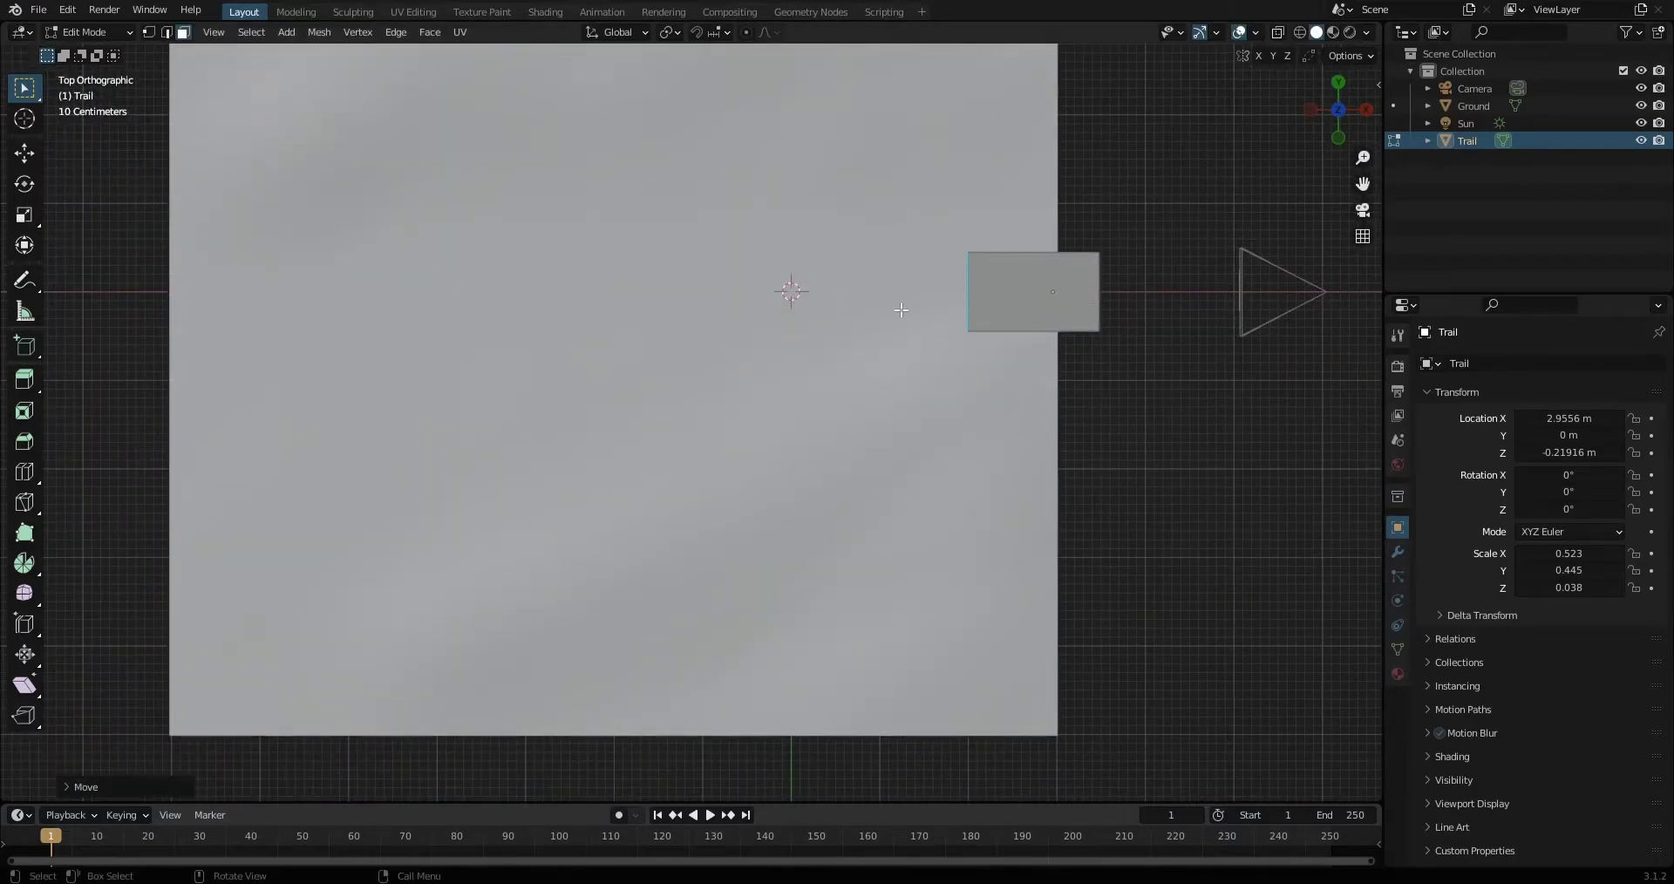
key("r")
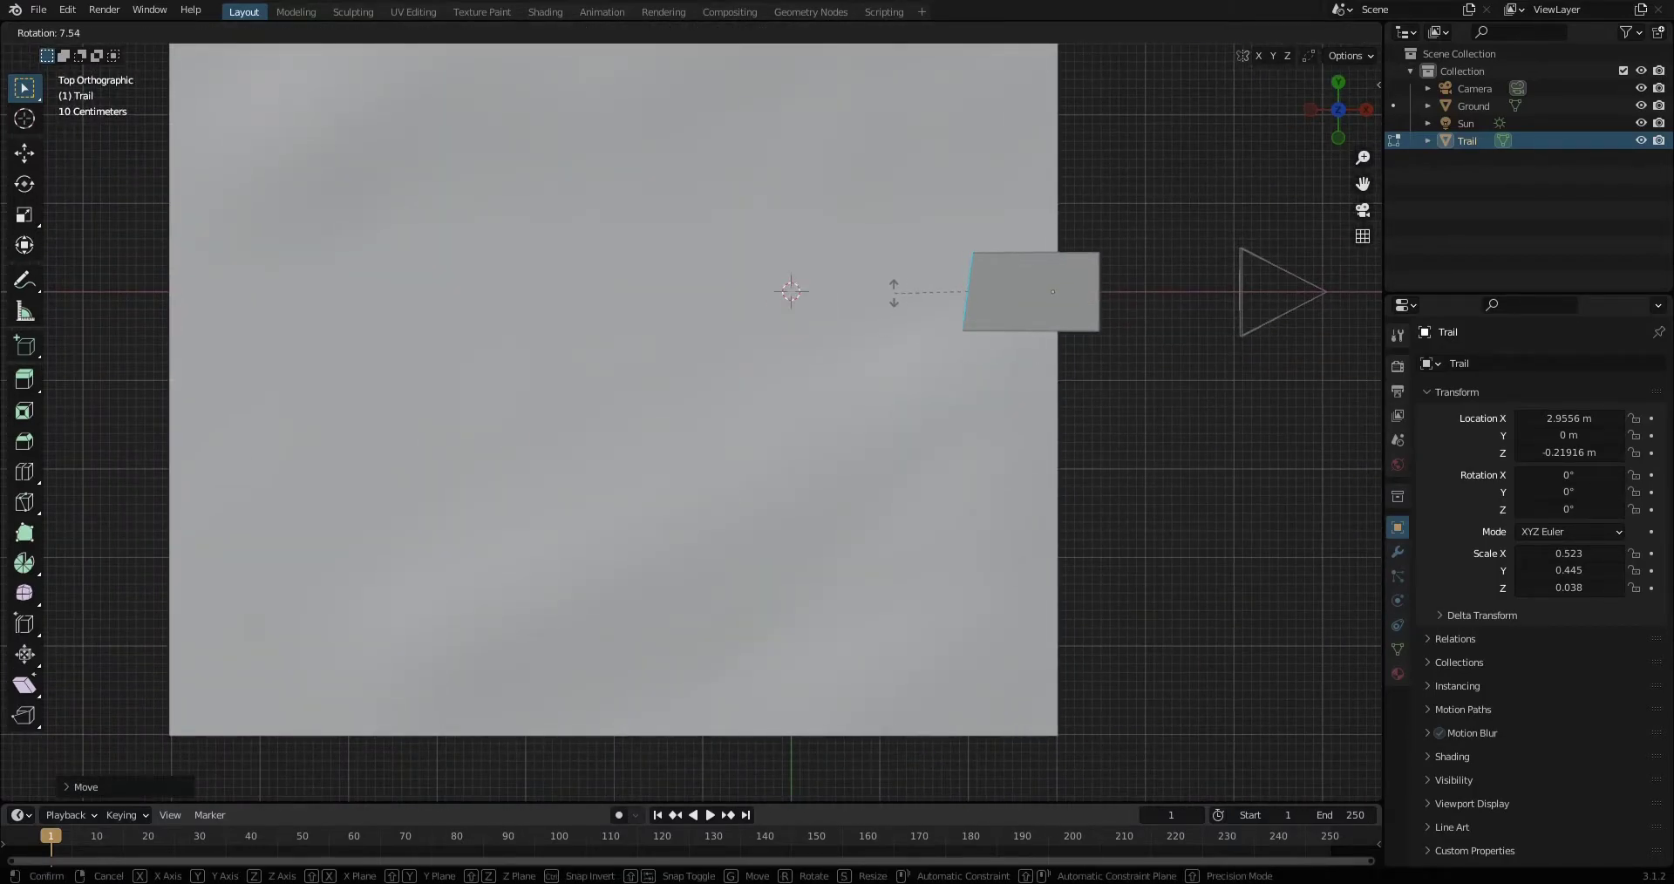
left_click(859, 276)
Extrude a new trail segment along X and angle its end edge.
key("e")
key("e")
key("x")
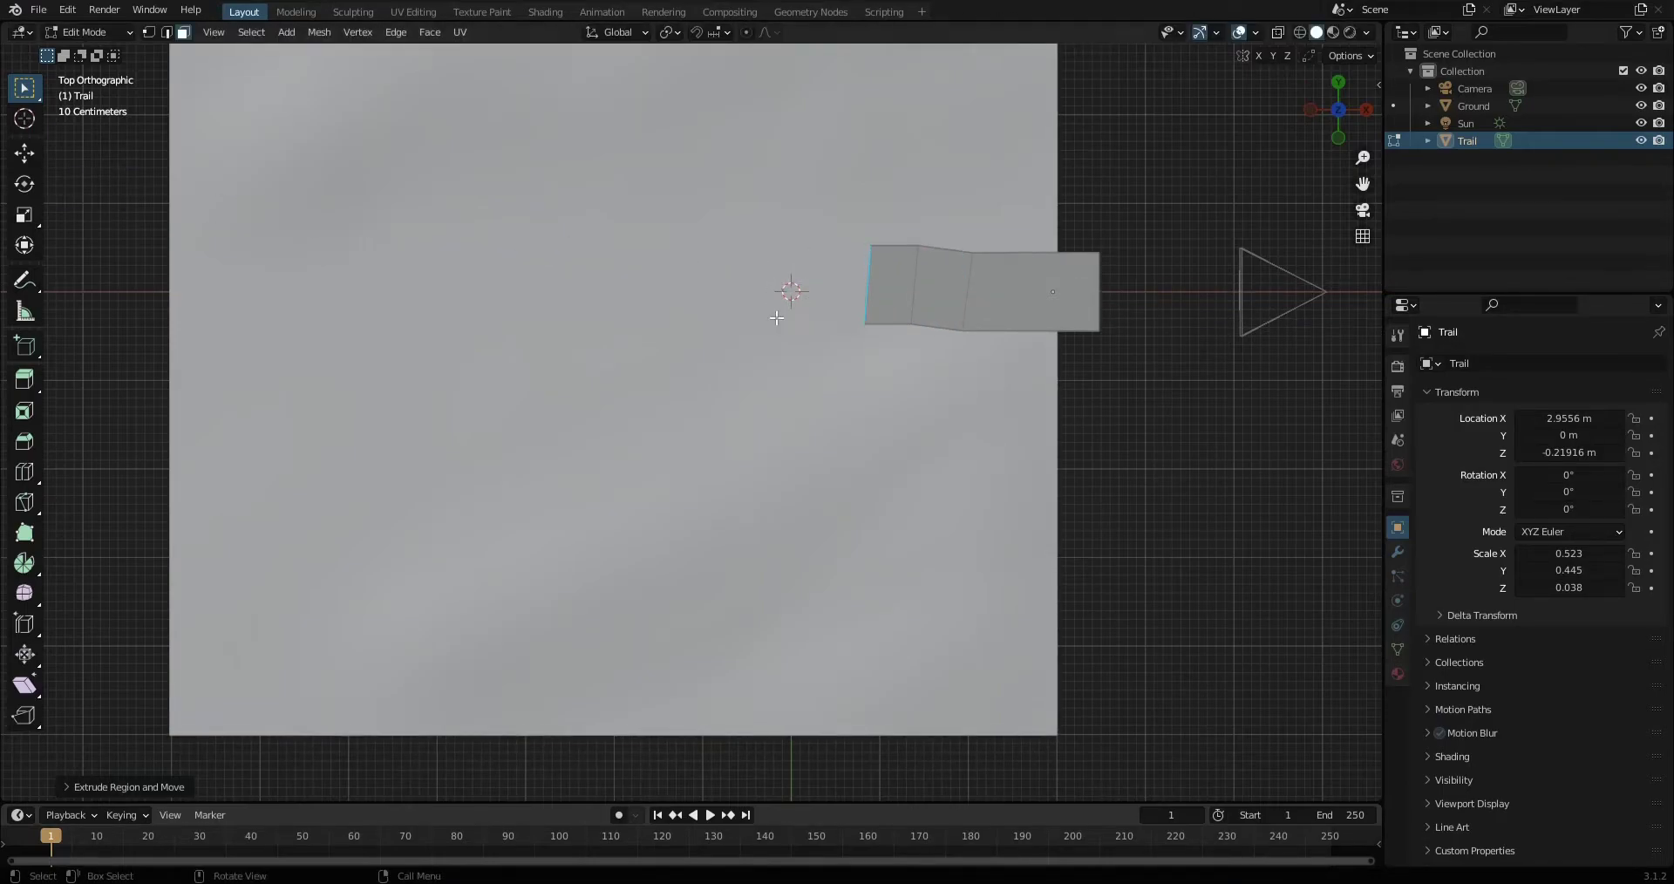
scroll(777, 304, "up", 2)
key("x")
left_click(721, 373)
key("r")
left_click(702, 366)
scroll(702, 366, "down", 1)
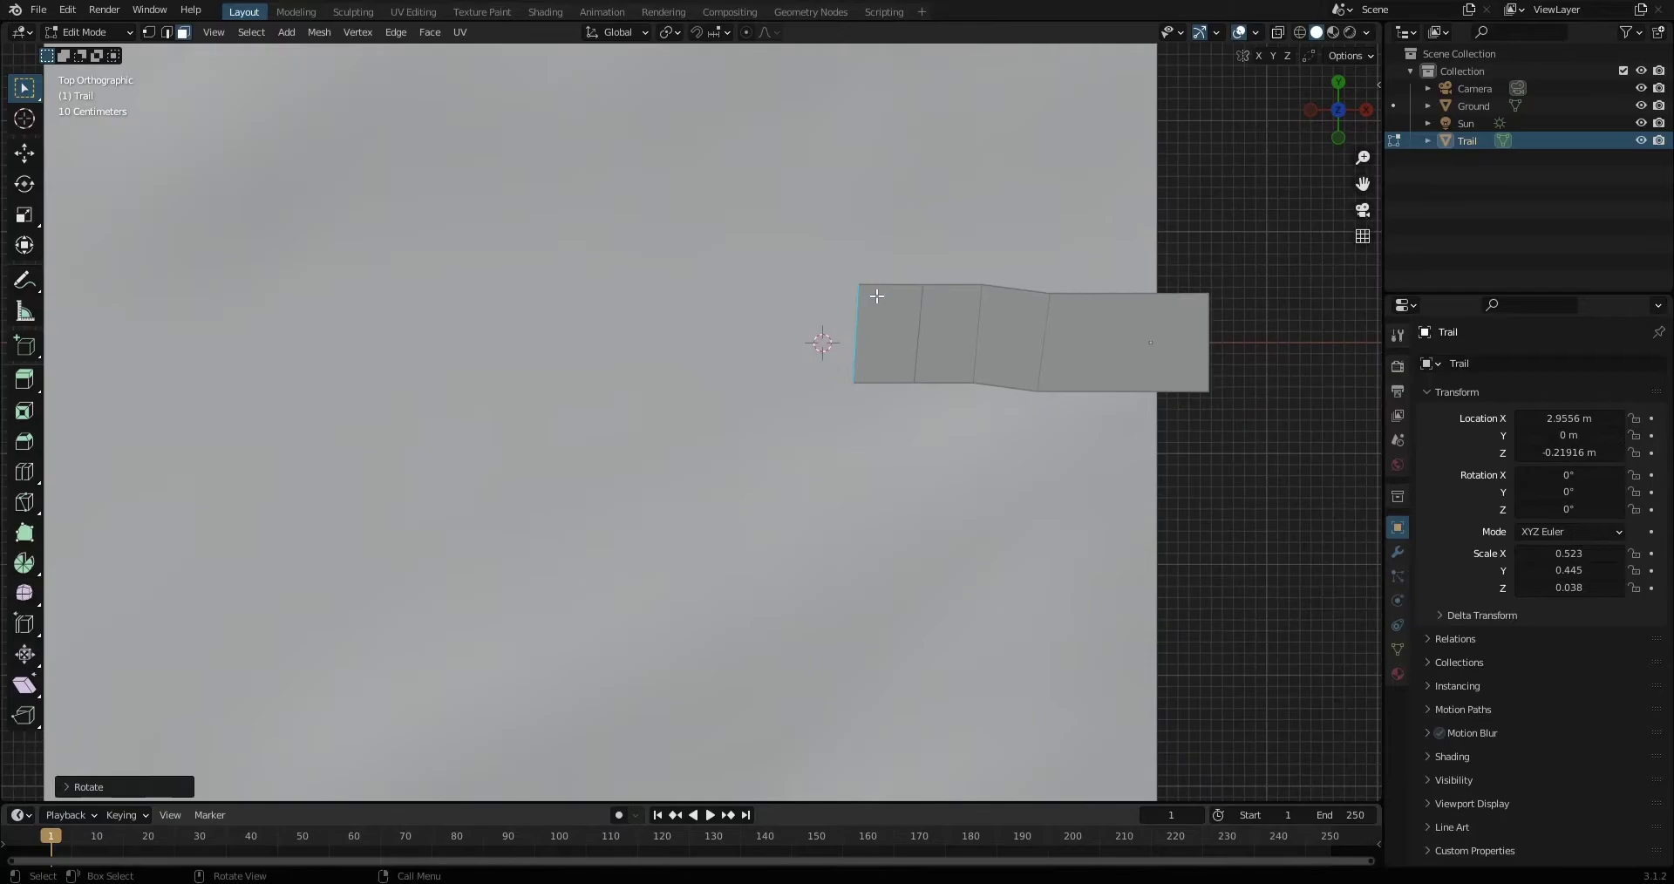
Extrude two more trail segments along X, cancelling a final extra extrusion.
key("e")
key("x")
left_click(743, 341)
key("e")
key("x")
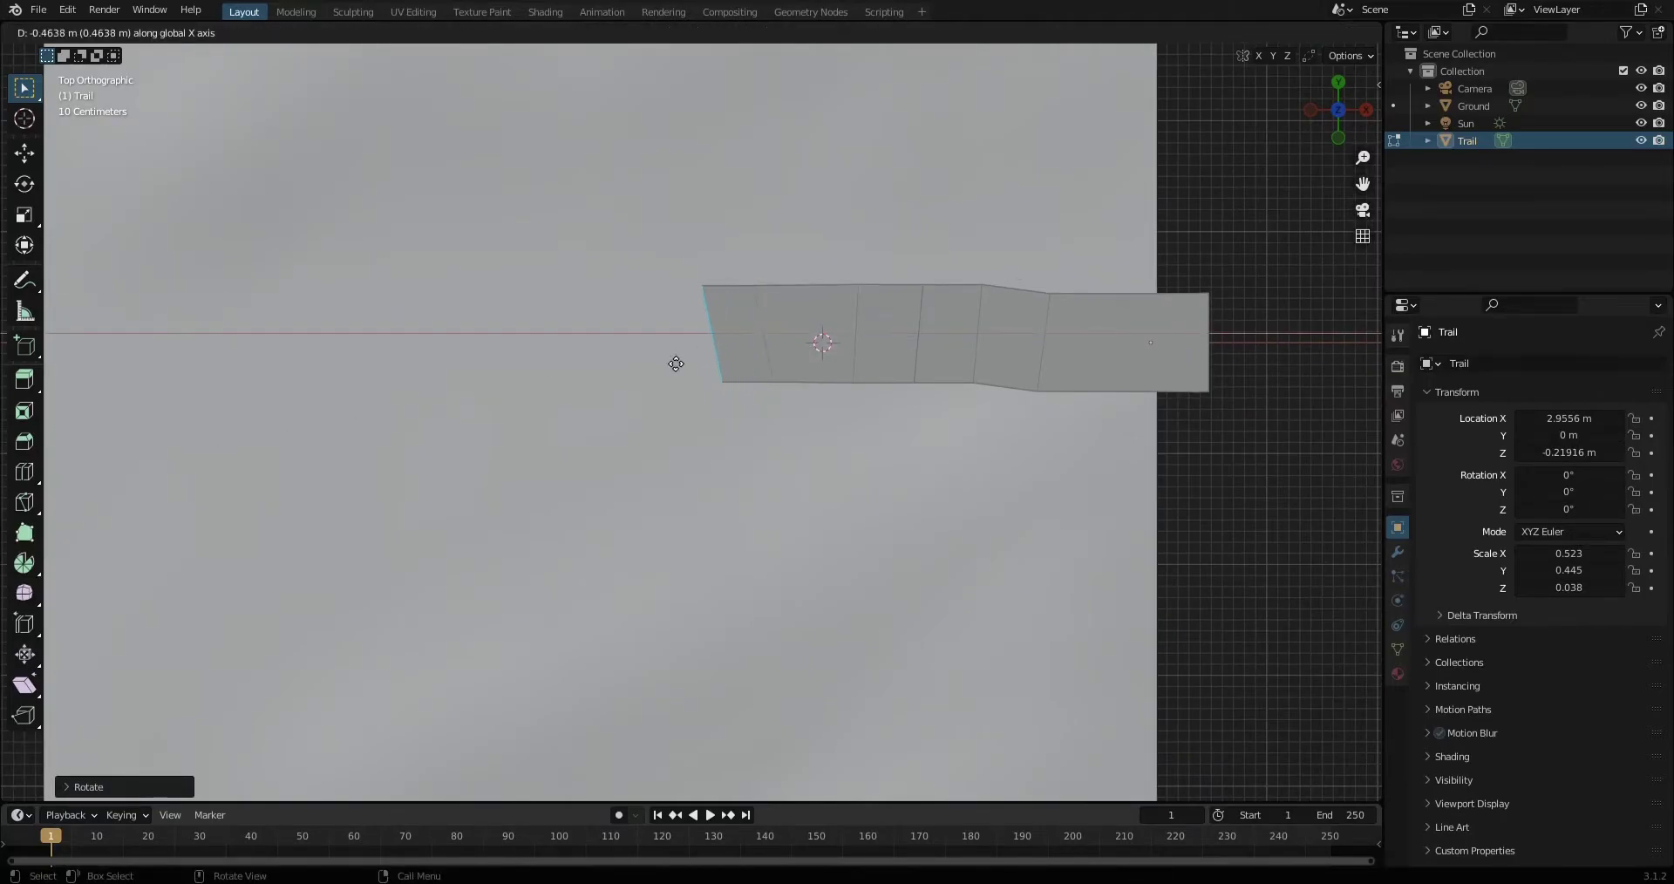
middle_click_drag(663, 371, 660, 340)
key("KP_7")
key("e")
key("x")
key("Escape")
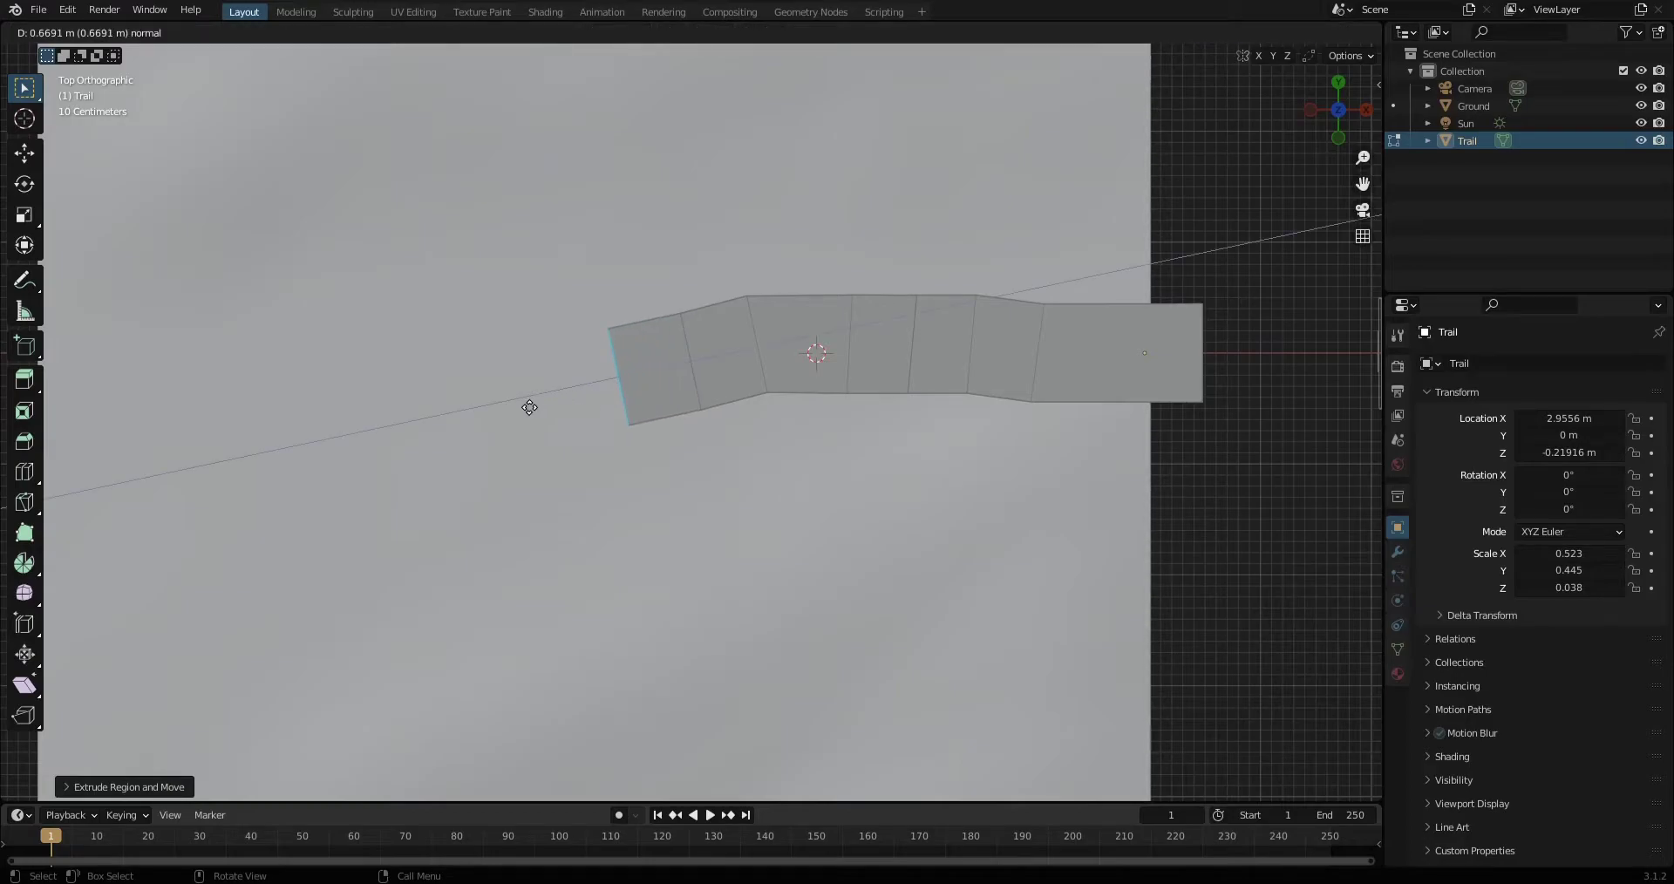
Angle the end edge and extrude another curving segment, checking it through the camera.
middle_click_drag(525, 418, 534, 418)
key("KP_7")
key("r")
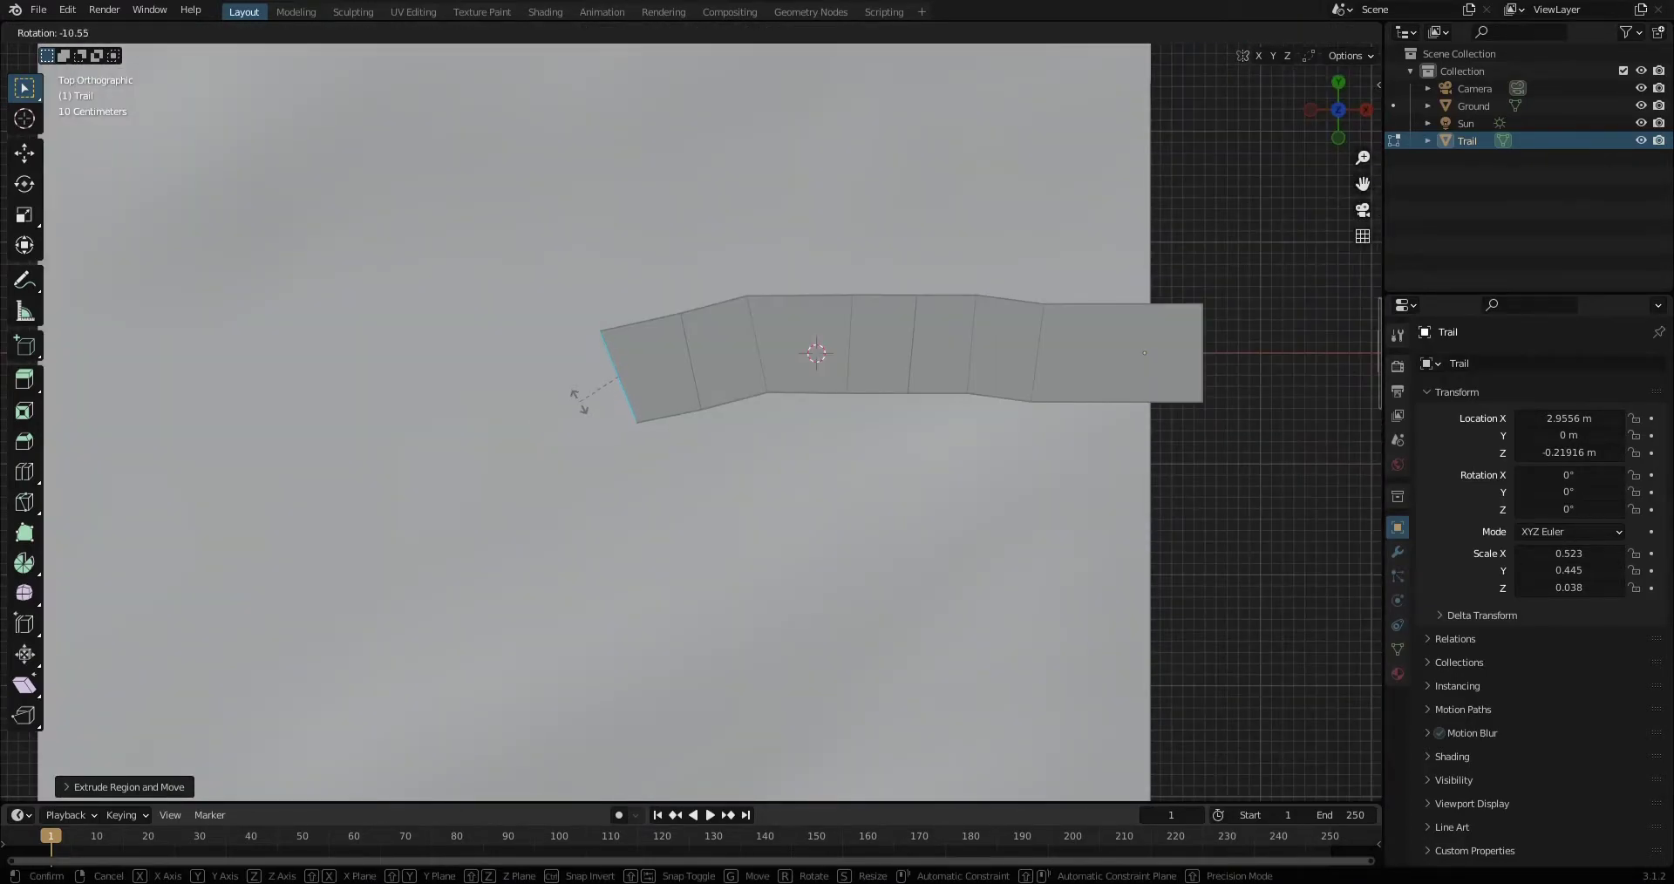
left_click(578, 401)
key("e")
key("r")
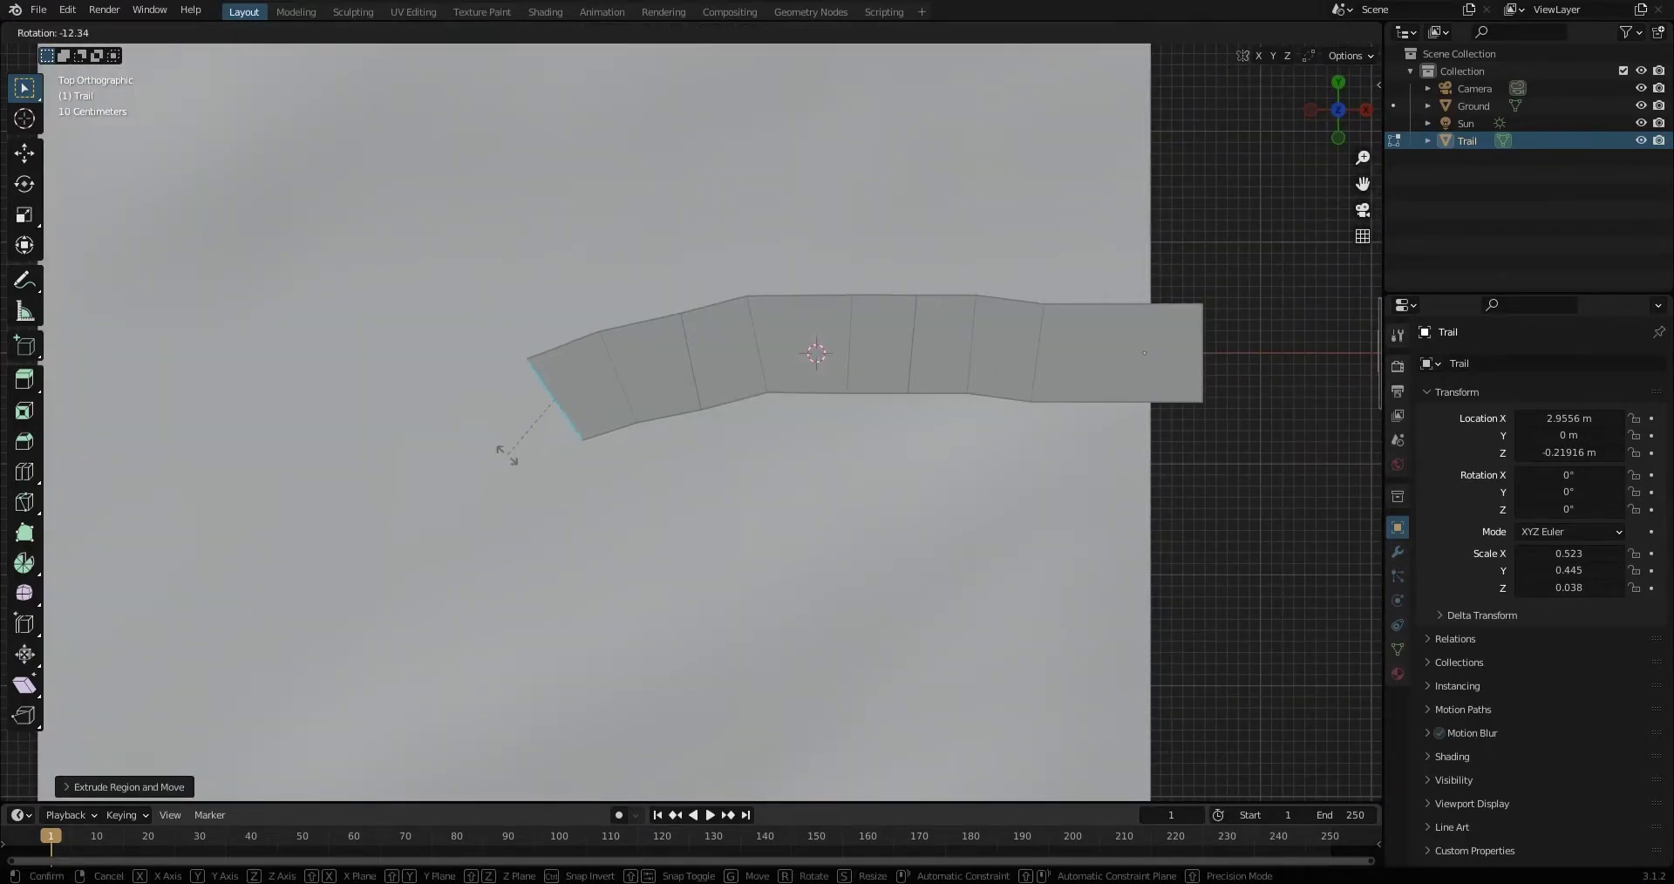
left_click(459, 516)
key("KP_0")
key("KP_7")
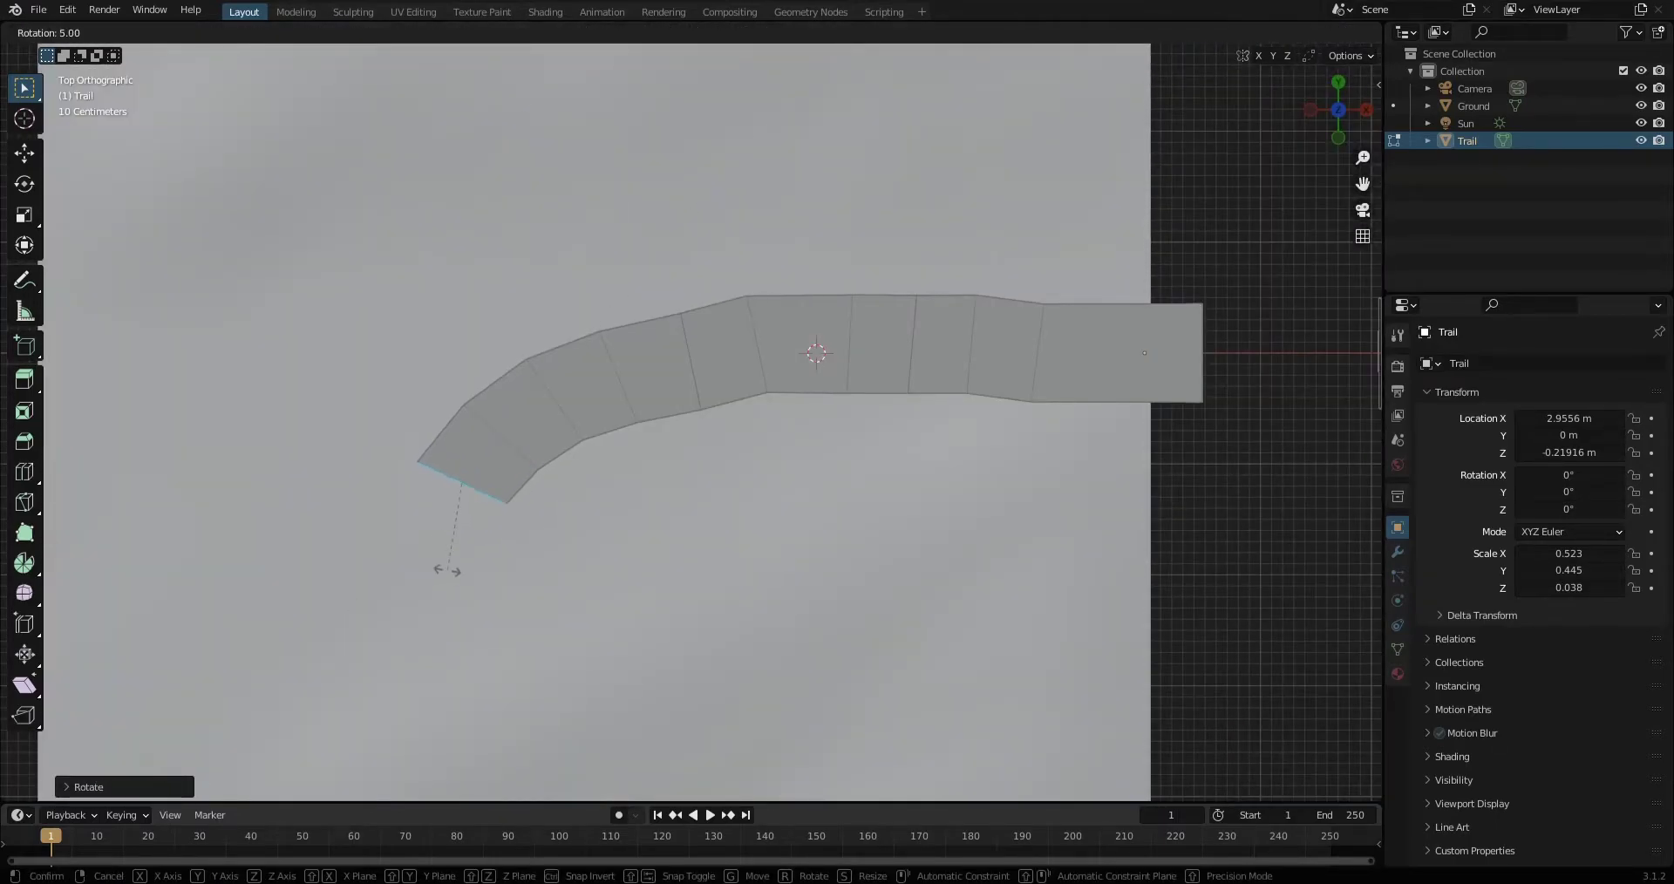
key("Escape")
Give the last end edge a slight turn and check the whole trail through the camera.
scroll(472, 492, "down", 2)
middle_click_drag(471, 491, 715, 488, "shift")
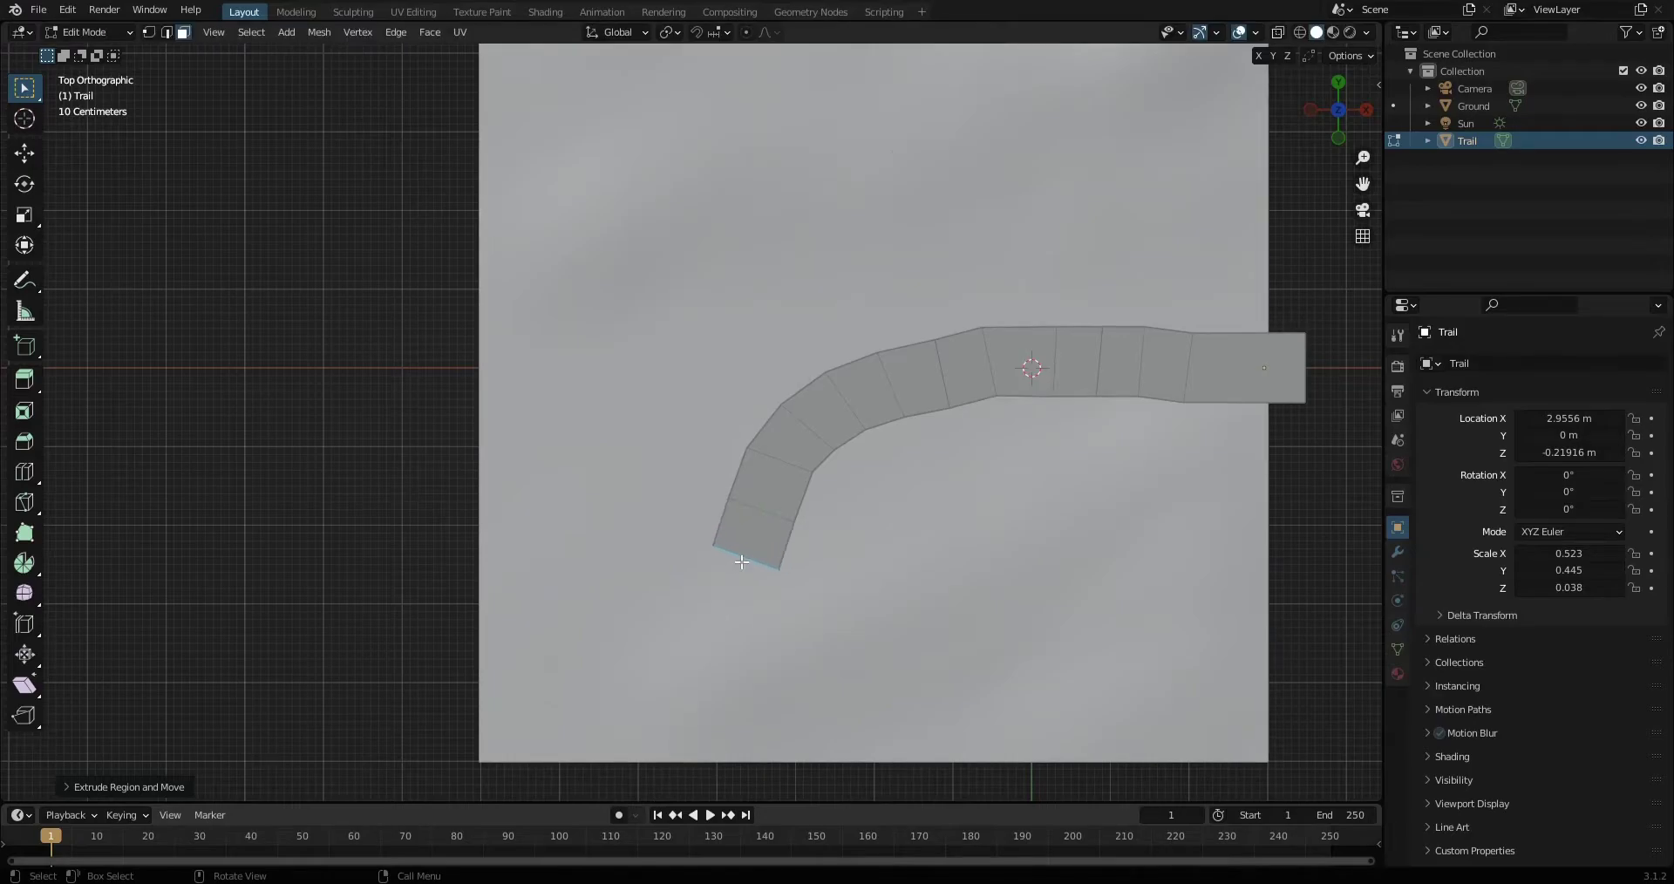
key("r")
left_click(733, 683)
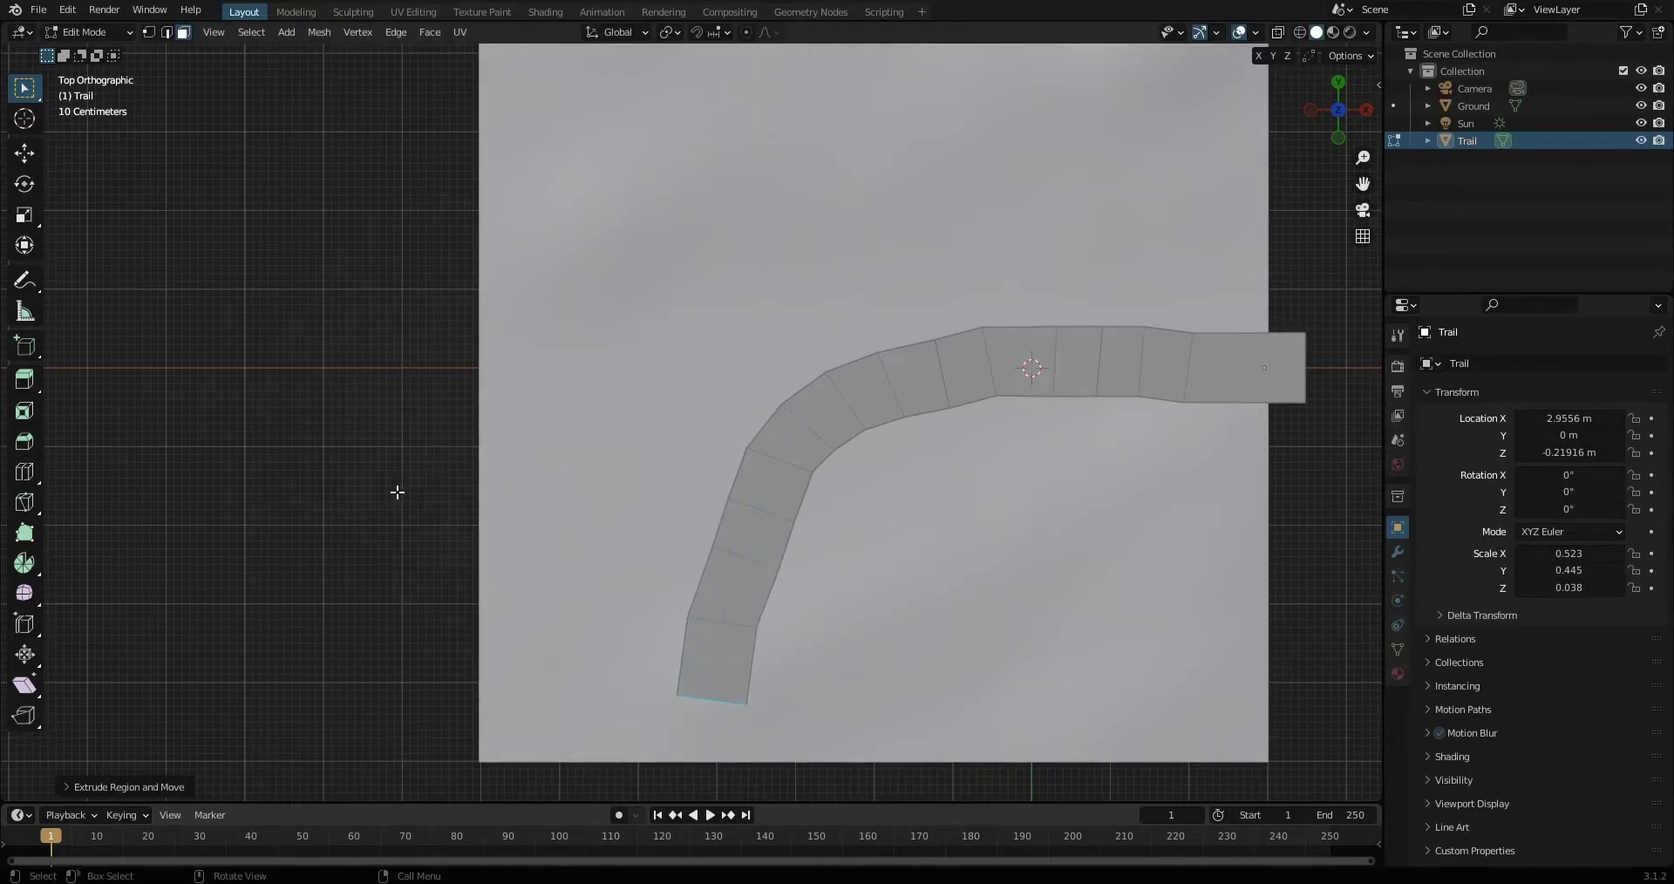
key("KP_0")
left_click_drag(254, 502, 295, 458)
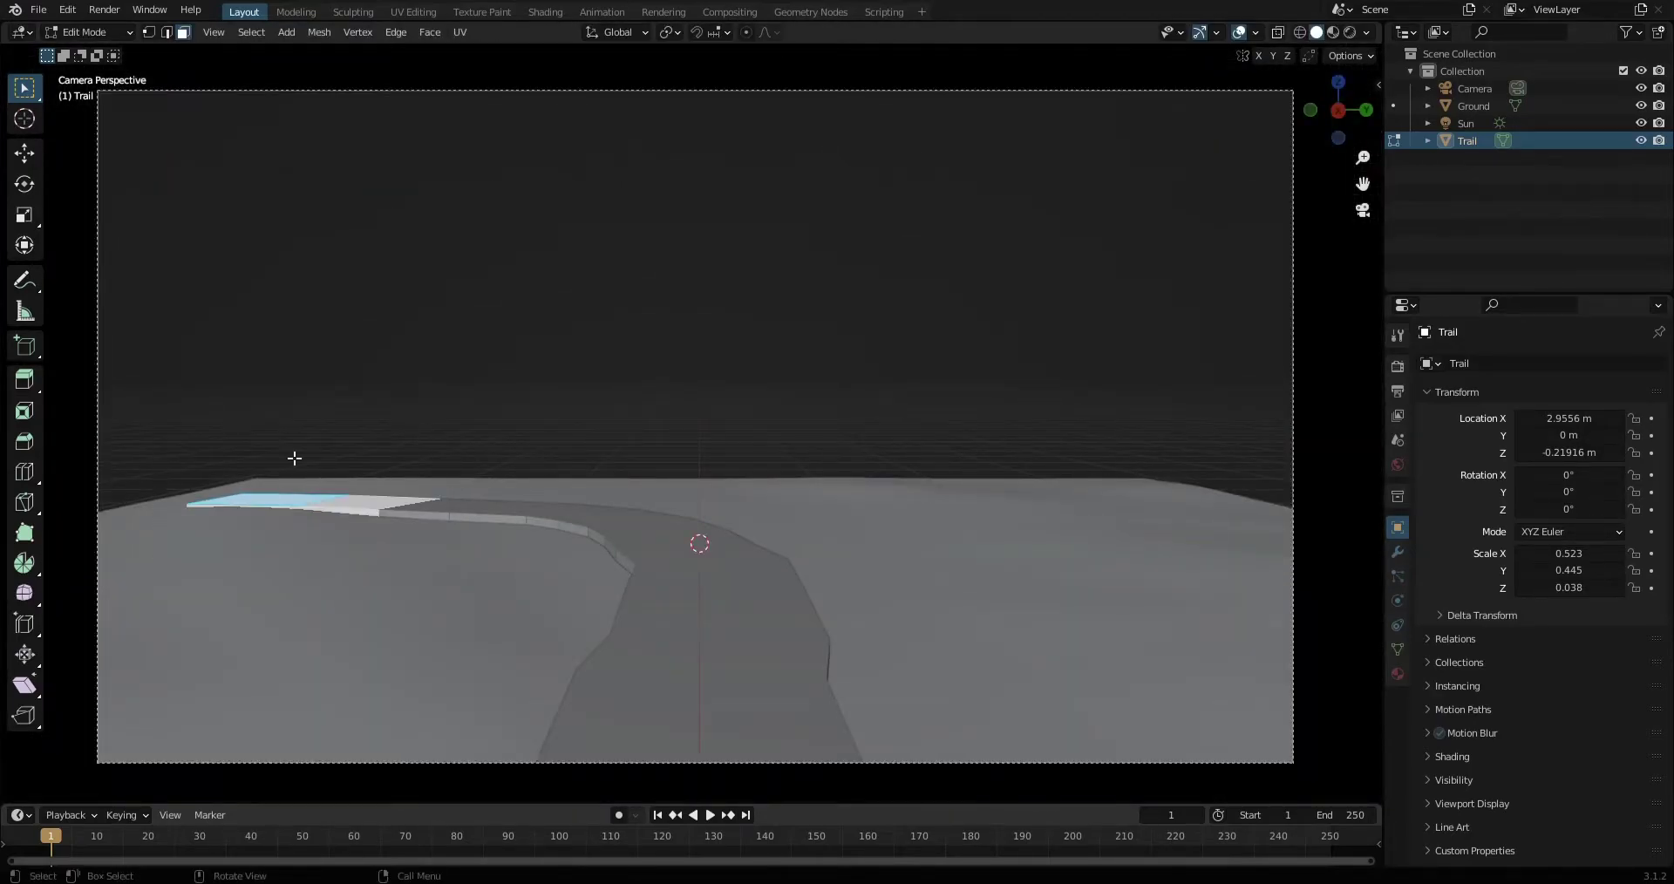
Move the selected slab section into a new position, orbiting to inspect it.
key("g")
left_click(247, 363)
mouse_move(702, 641)
middle_mouse_down()
mouse_move(633, 589)
mouse_move(587, 594)
mouse_move(1113, 699)
middle_mouse_up()
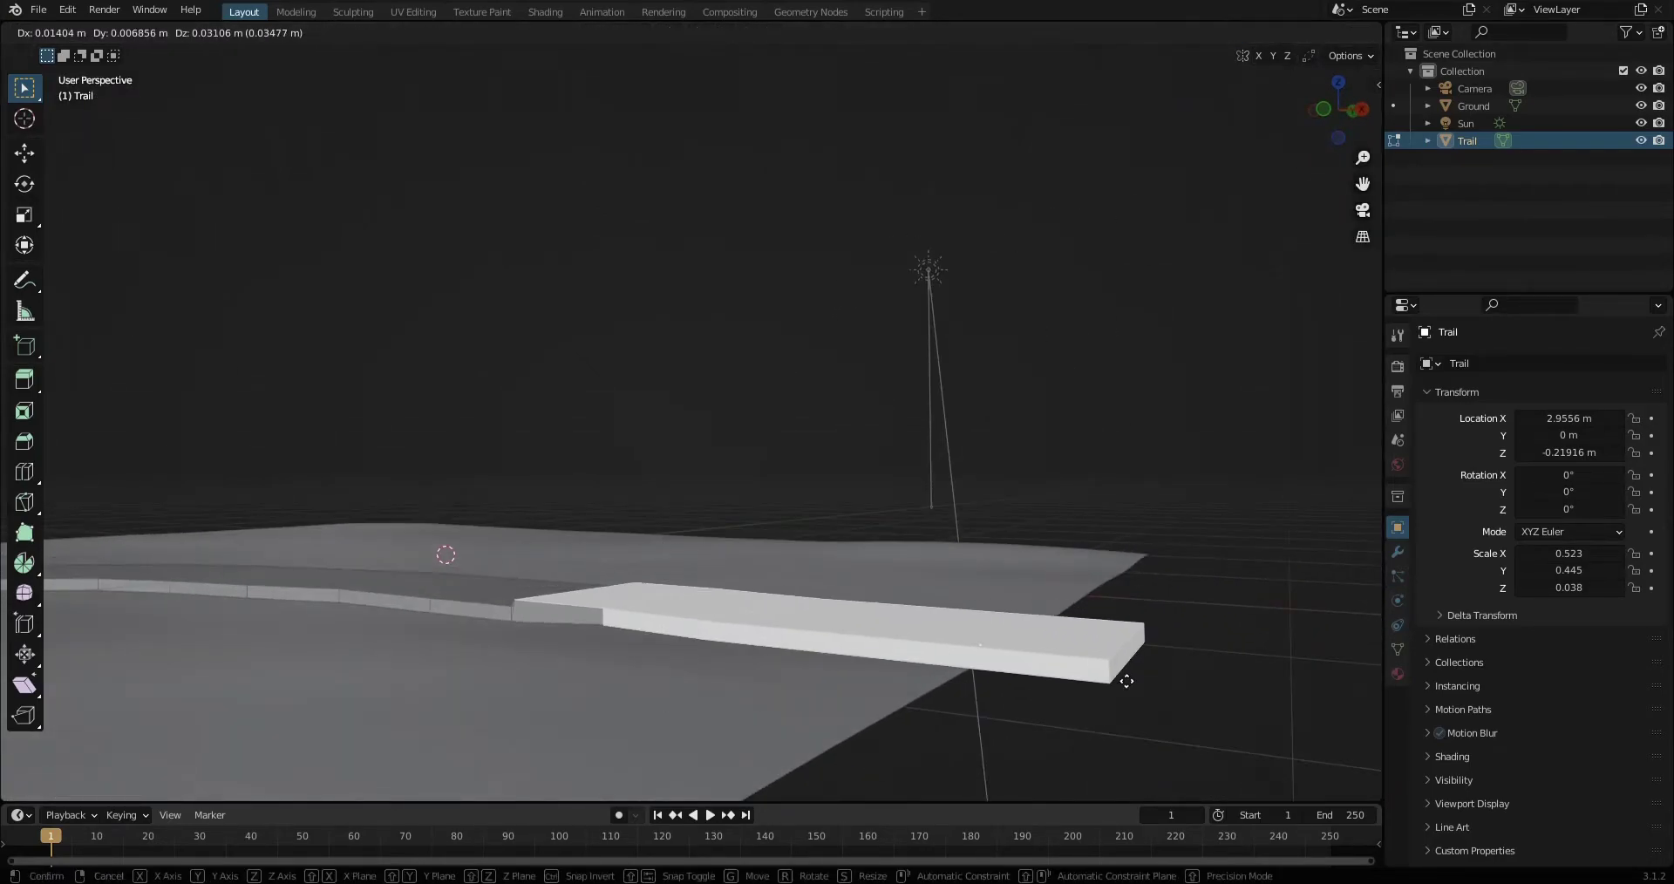
key("g")
left_click(791, 602)
mouse_move(790, 603)
middle_mouse_down()
mouse_move(766, 623)
mouse_move(760, 596)
middle_mouse_up()
With X-ray on, box-select the original slab and move it flush with the ground.
key("shift+z")
key("b")
left_click_drag(735, 644, 736, 642)
key("g")
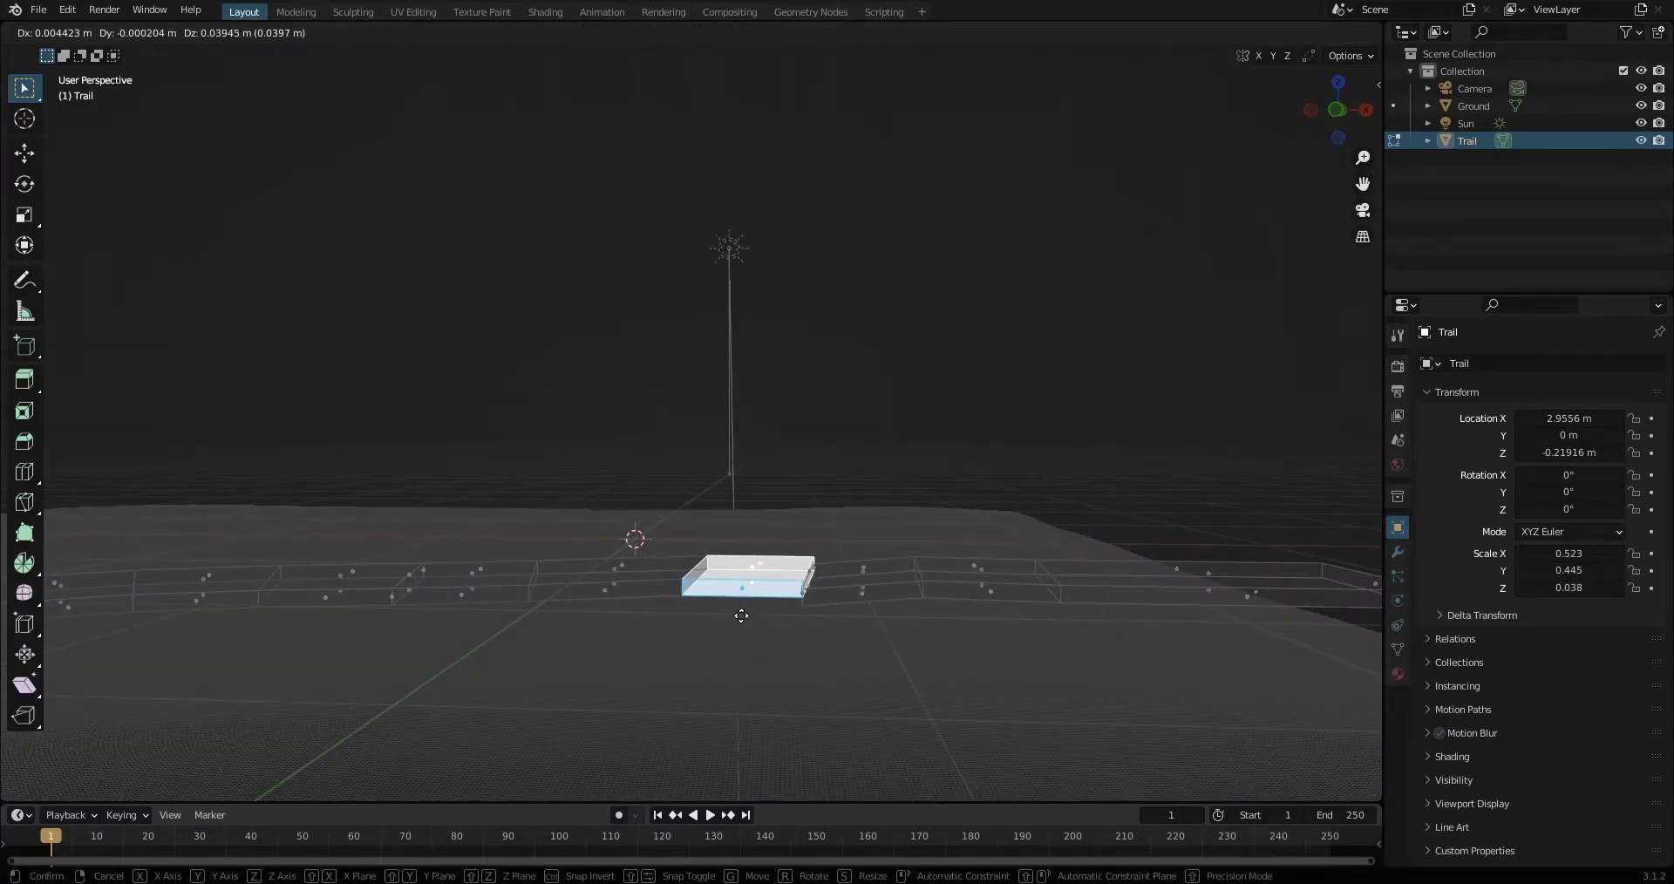
left_click(624, 606)
mouse_move(623, 606)
middle_mouse_down()
mouse_move(527, 549)
mouse_move(508, 454)
middle_mouse_up()
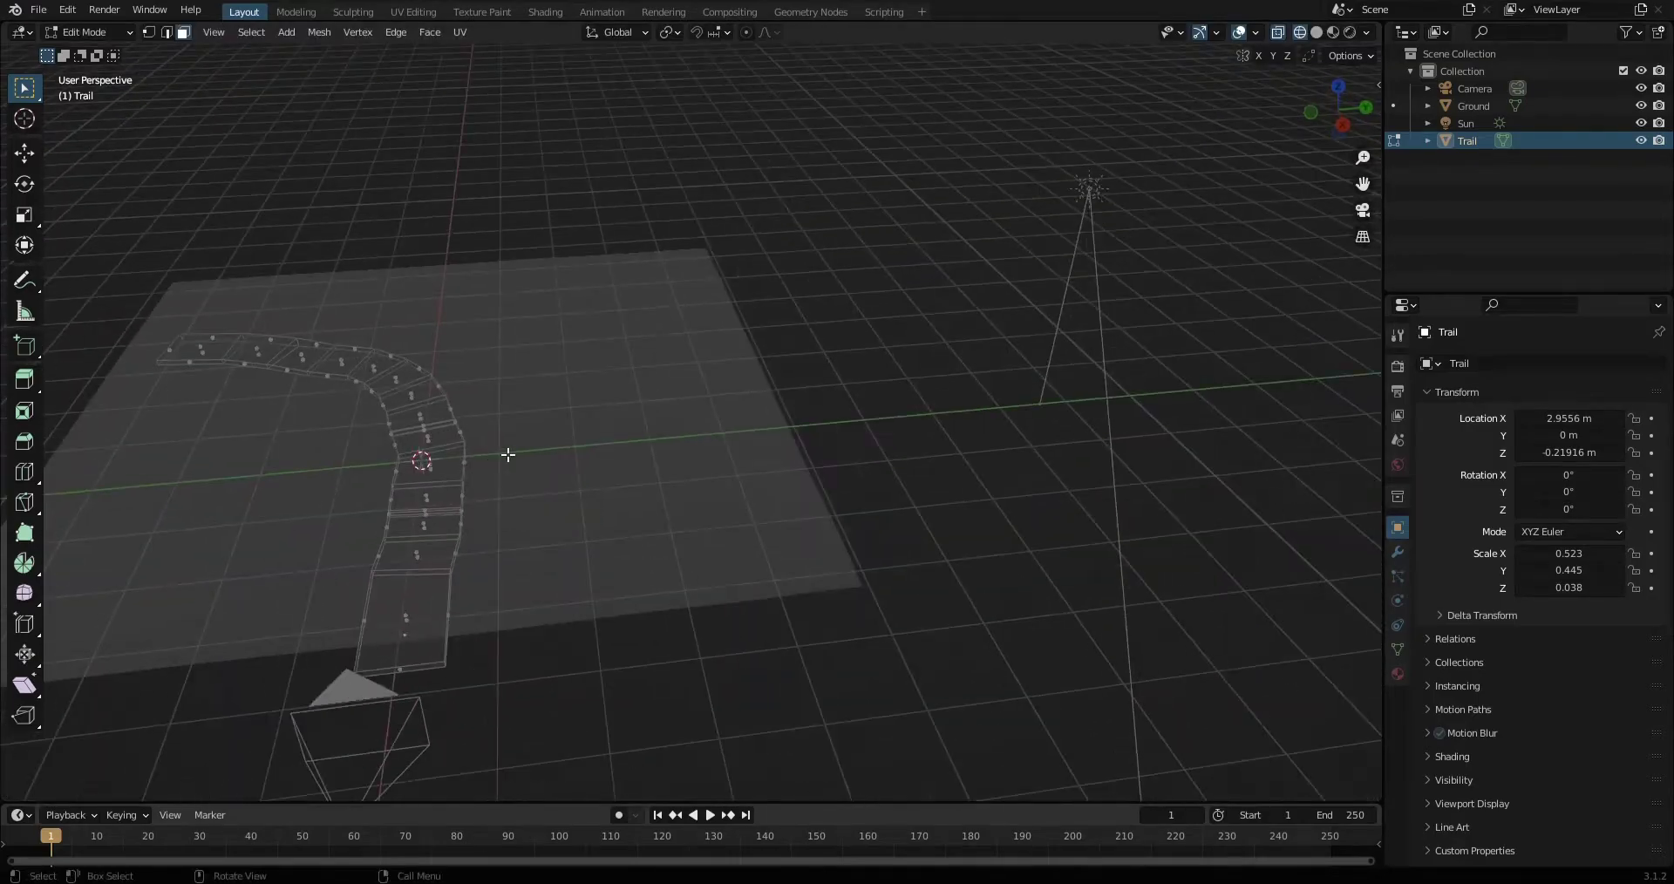
key("KP_0")
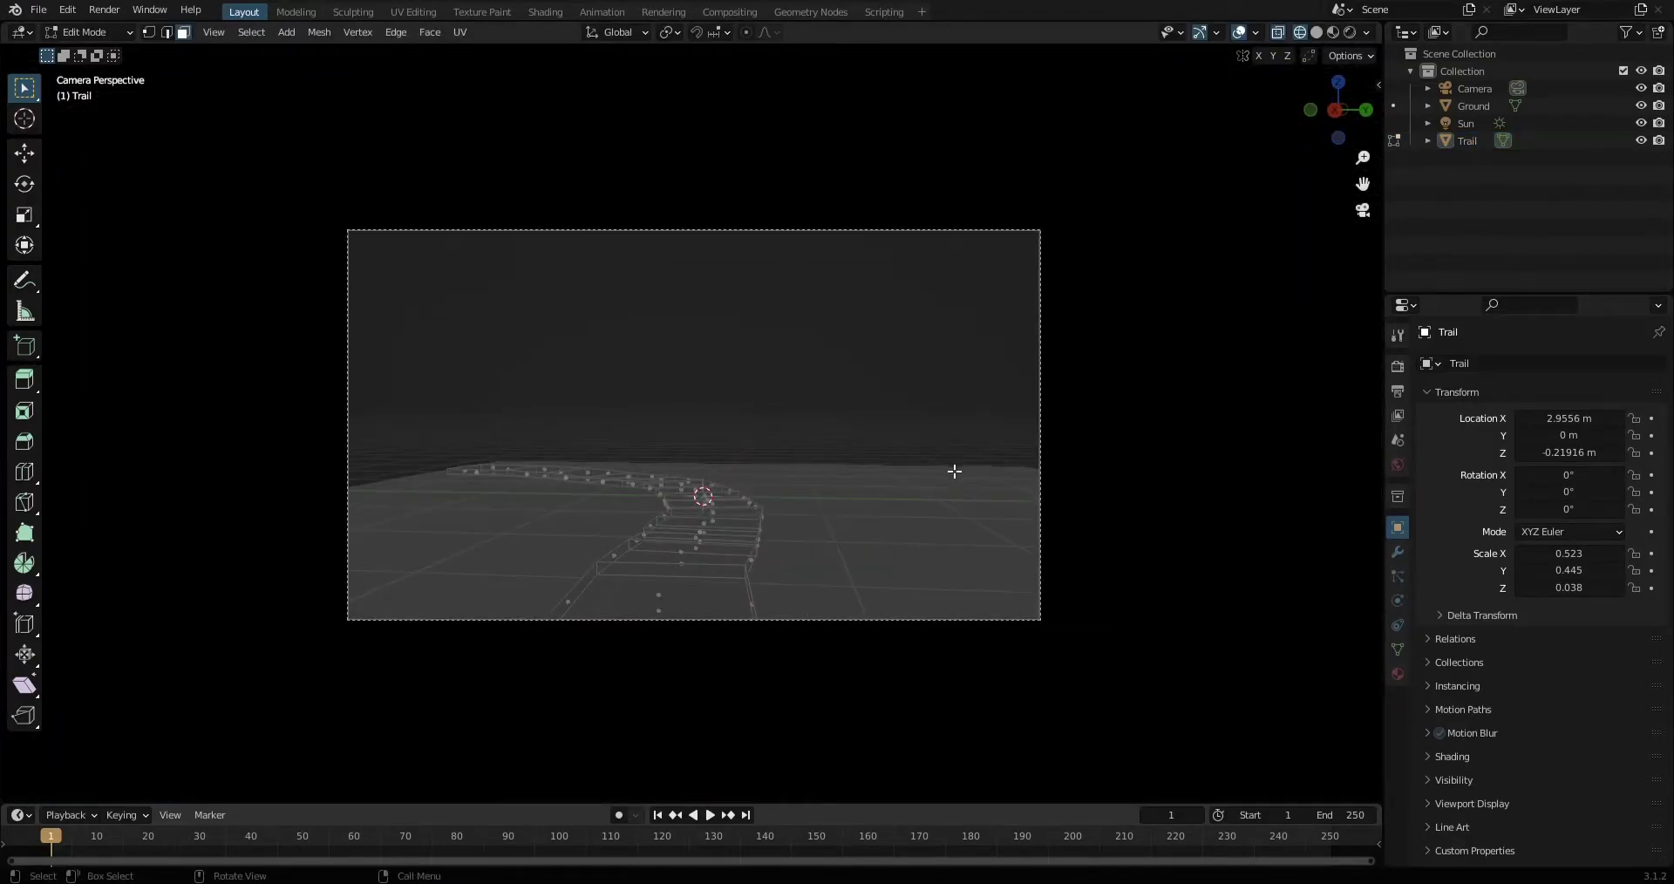
Scale the selected trail part, then return to Object Mode with X-ray off.
scroll(951, 476, "up", 2)
scroll(940, 490, "up", 1)
mouse_move(940, 490)
middle_mouse_down()
mouse_move(598, 815)
mouse_move(826, 635)
middle_mouse_up()
key("s")
left_click(965, 626)
key("KP_0")
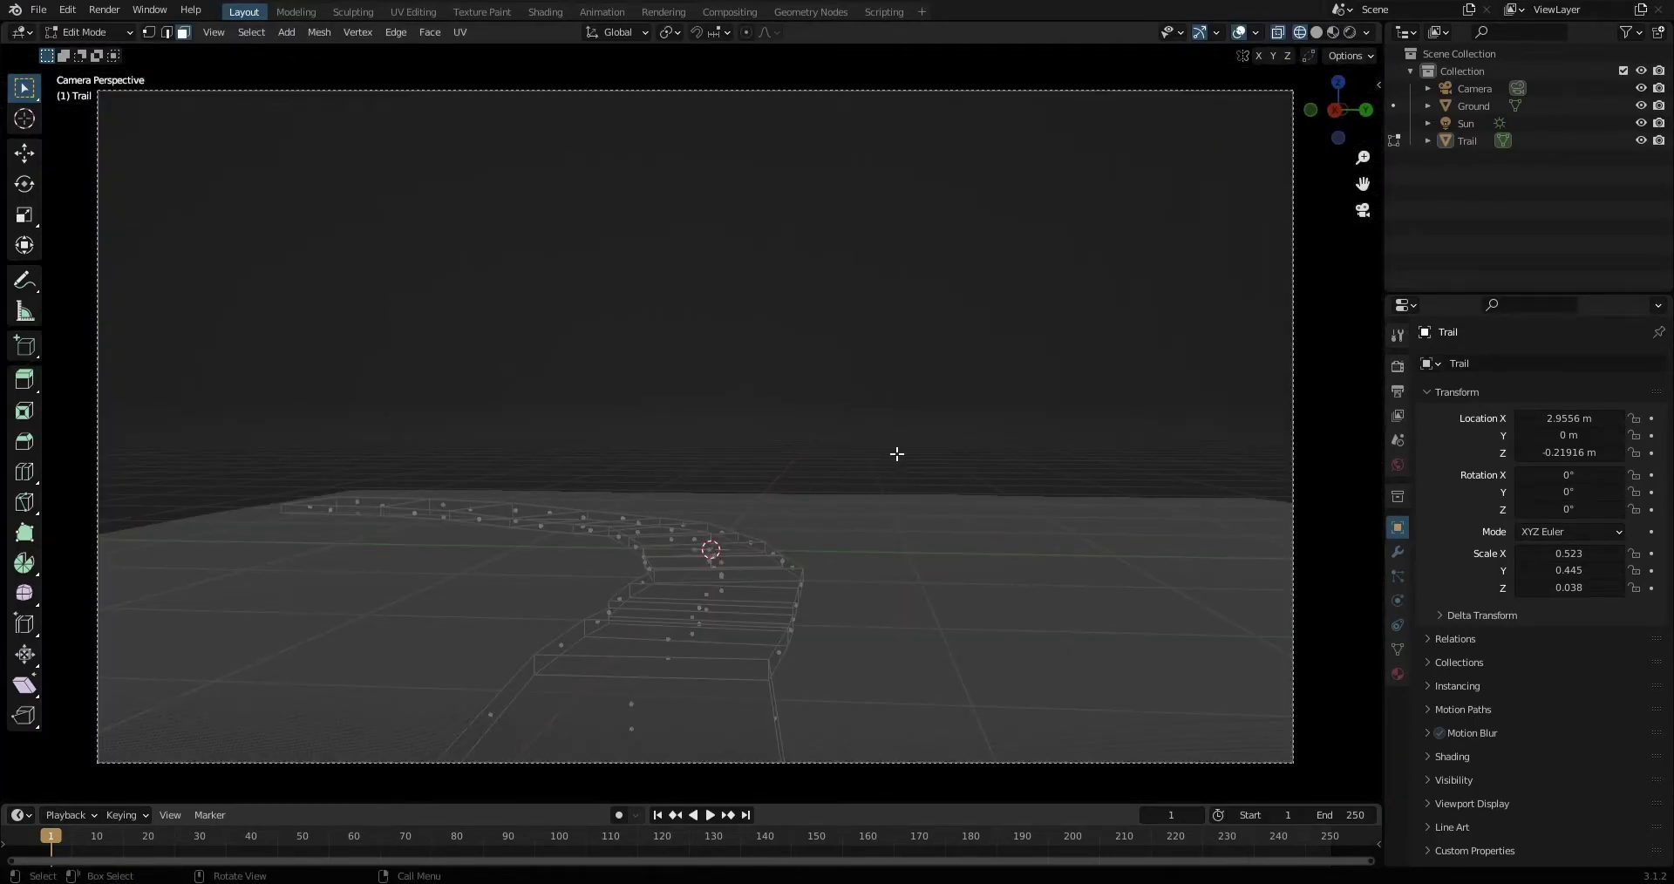
key("KP_0")
key("Tab")
key("shift+z")
scroll(872, 296, "up", 3)
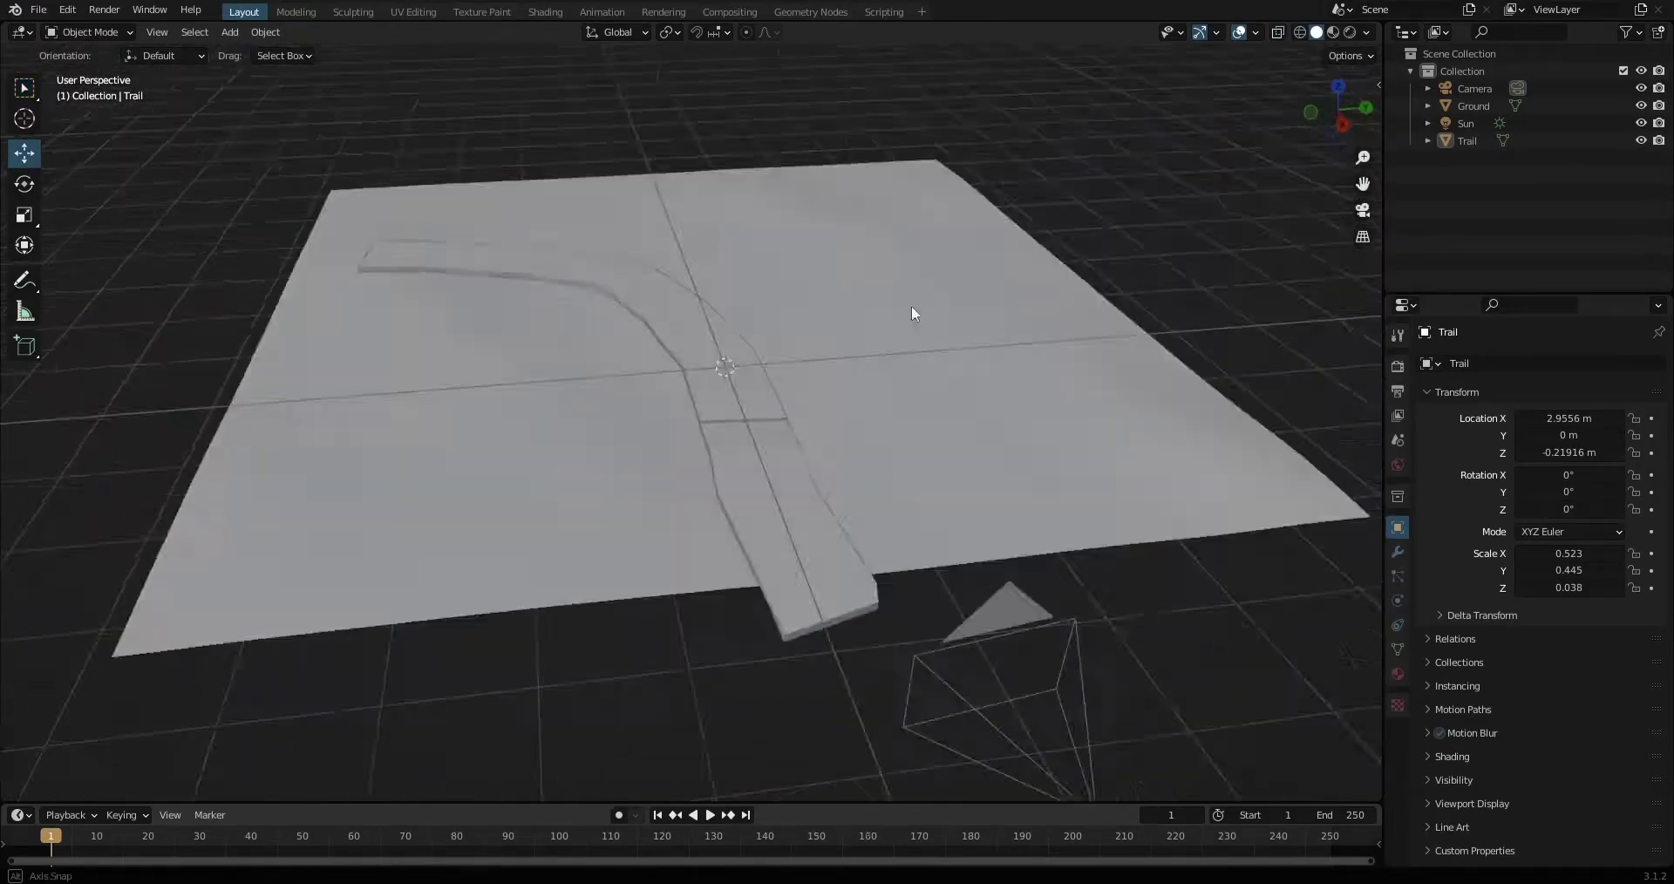
Add a Remesh modifier to the Trail with a 0.01 m voxel size.
scroll(960, 319, "up", 3)
scroll(1015, 322, "down", 6)
left_click(863, 440)
left_click_drag(1451, 295, 1452, 215)
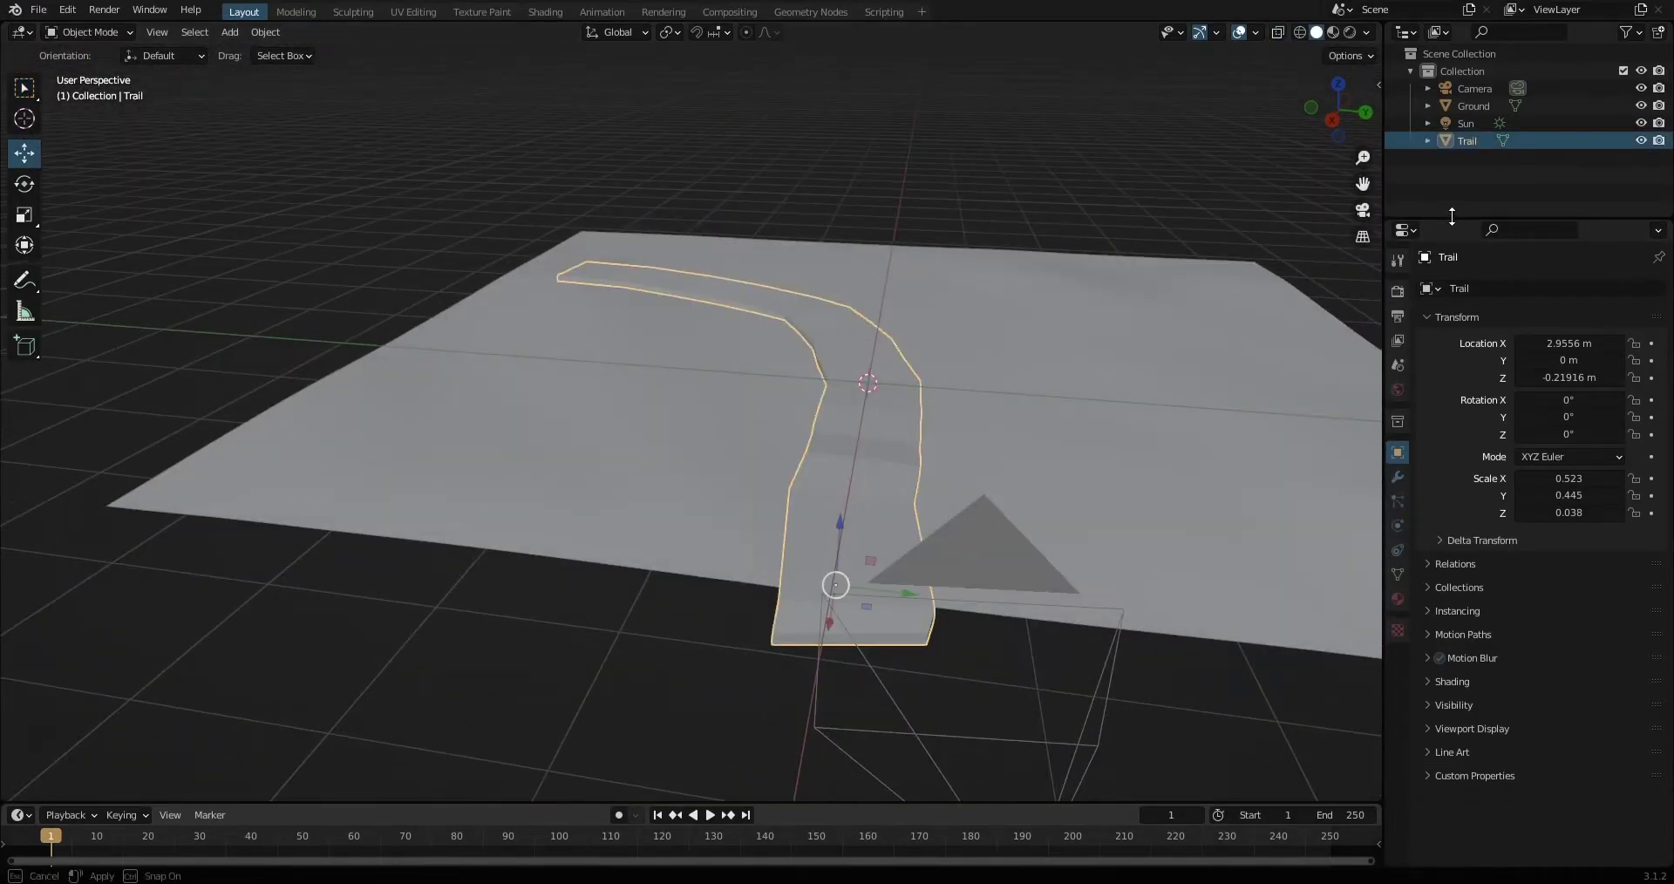
left_click(1471, 290)
left_click(1289, 508)
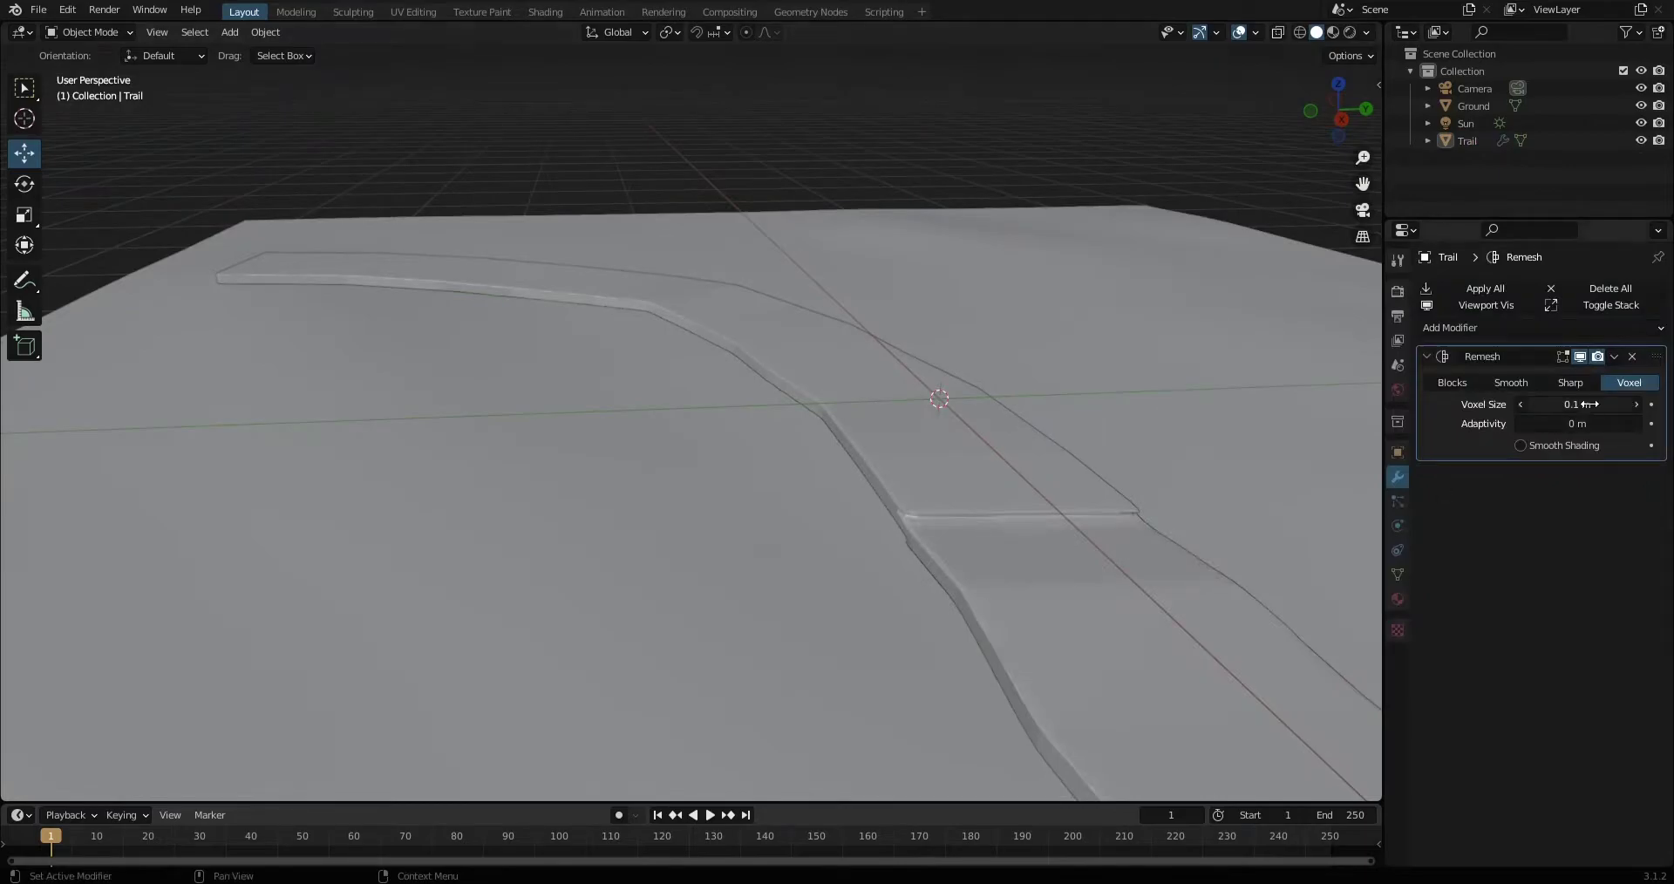
double_click(1530, 404)
type("0")
key("Return")
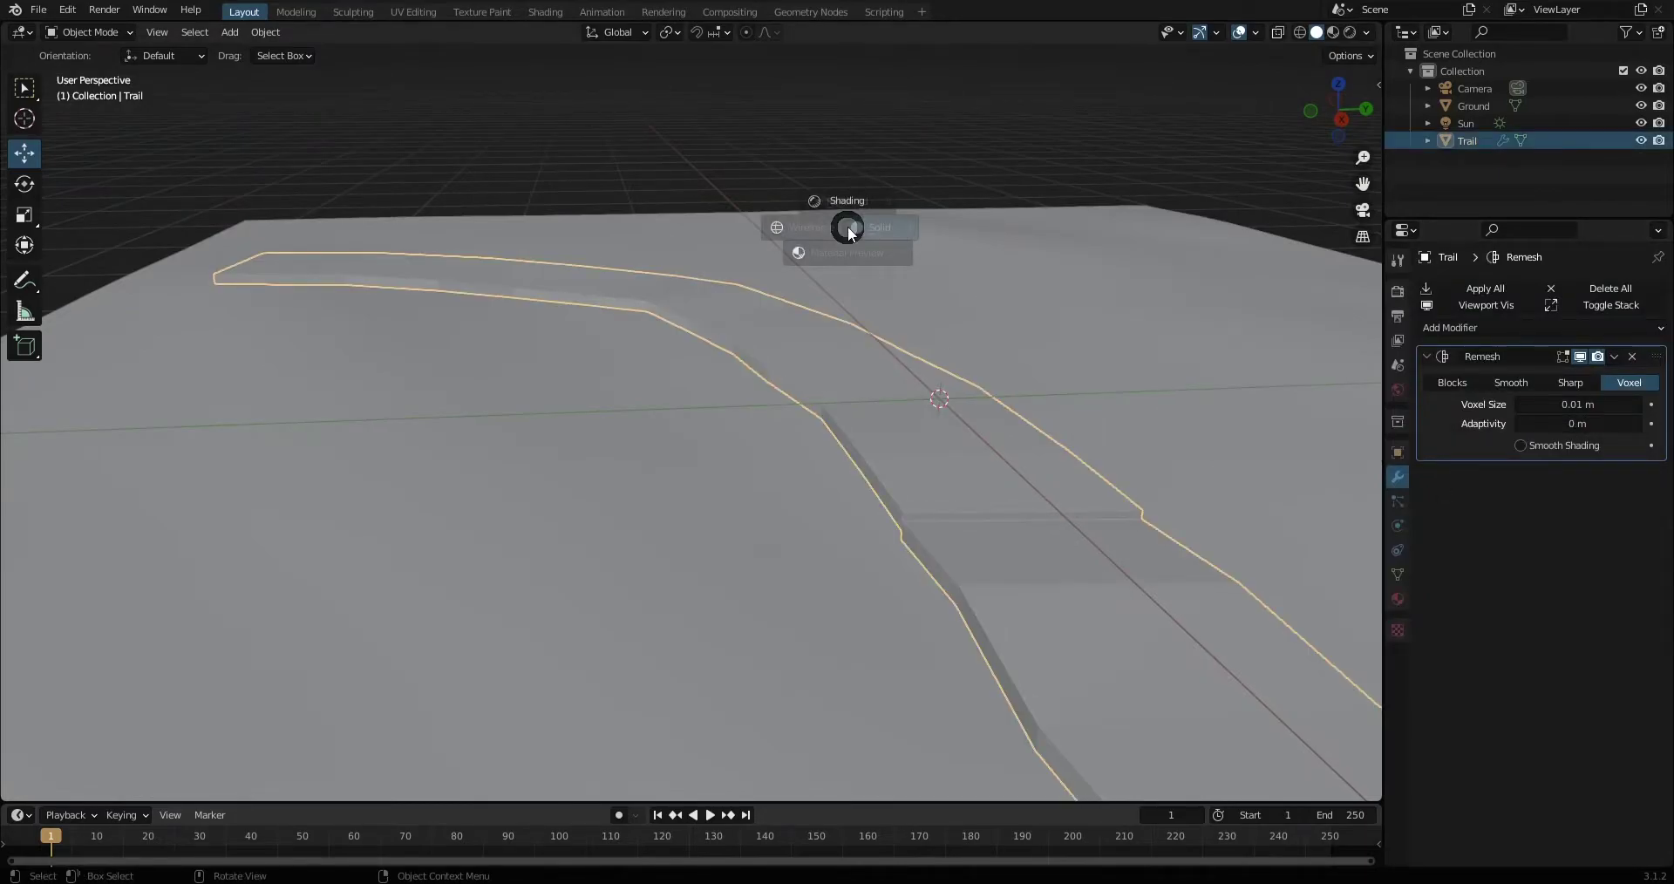
Preview the scene's shading through the camera, then switch back to solid shading.
left_click(848, 228)
left_click(897, 381)
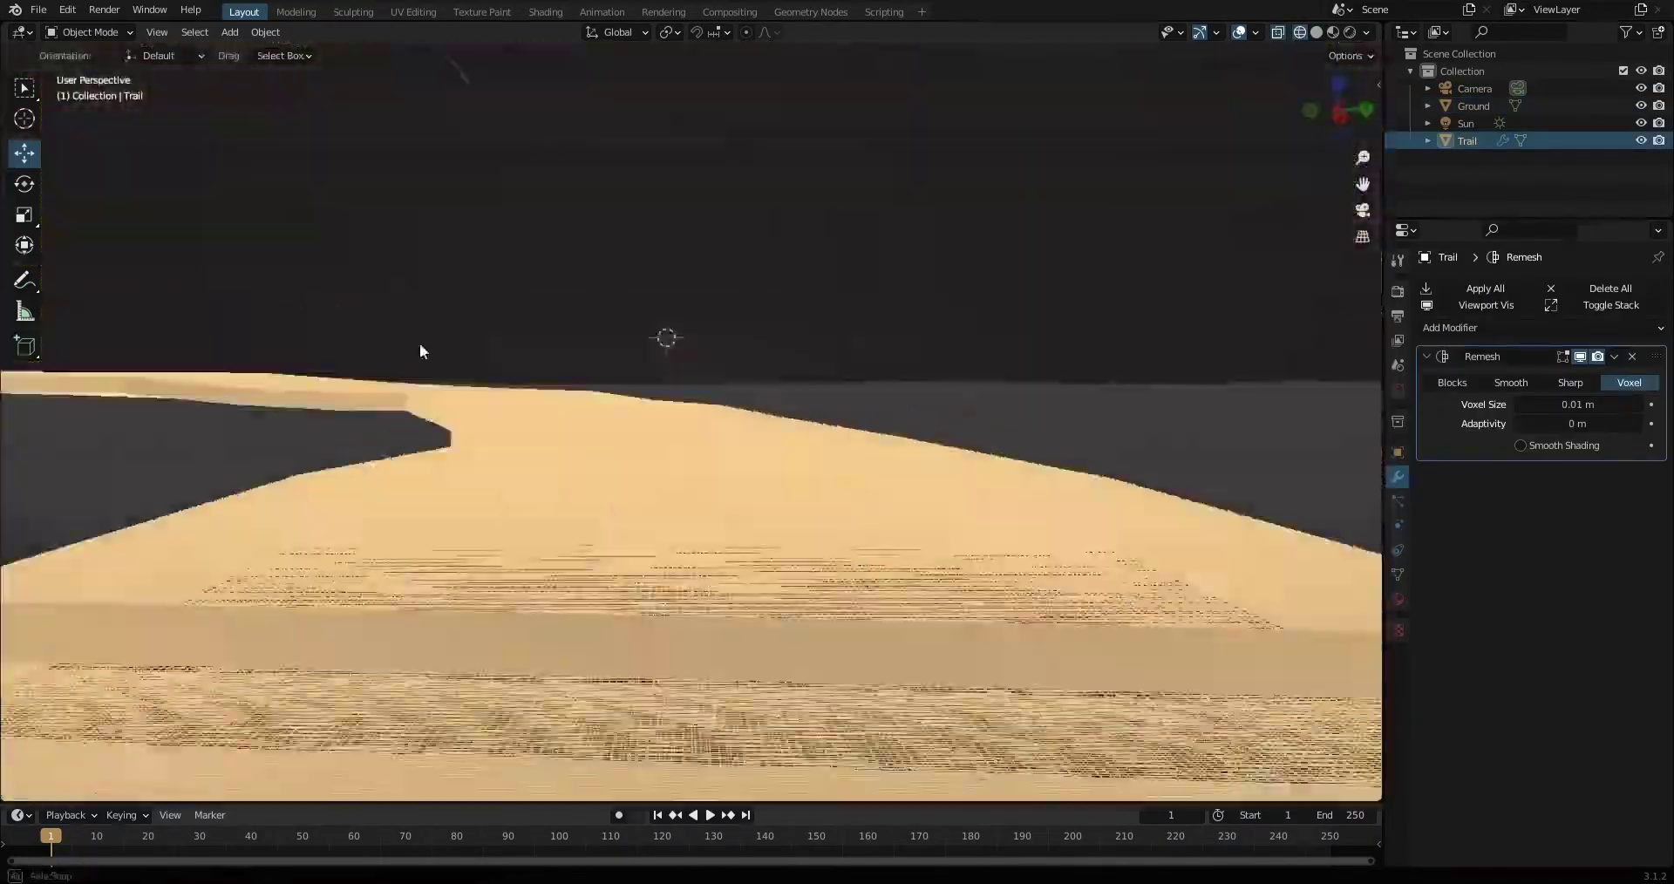
key("KP_0")
key("z")
key("KP_6")
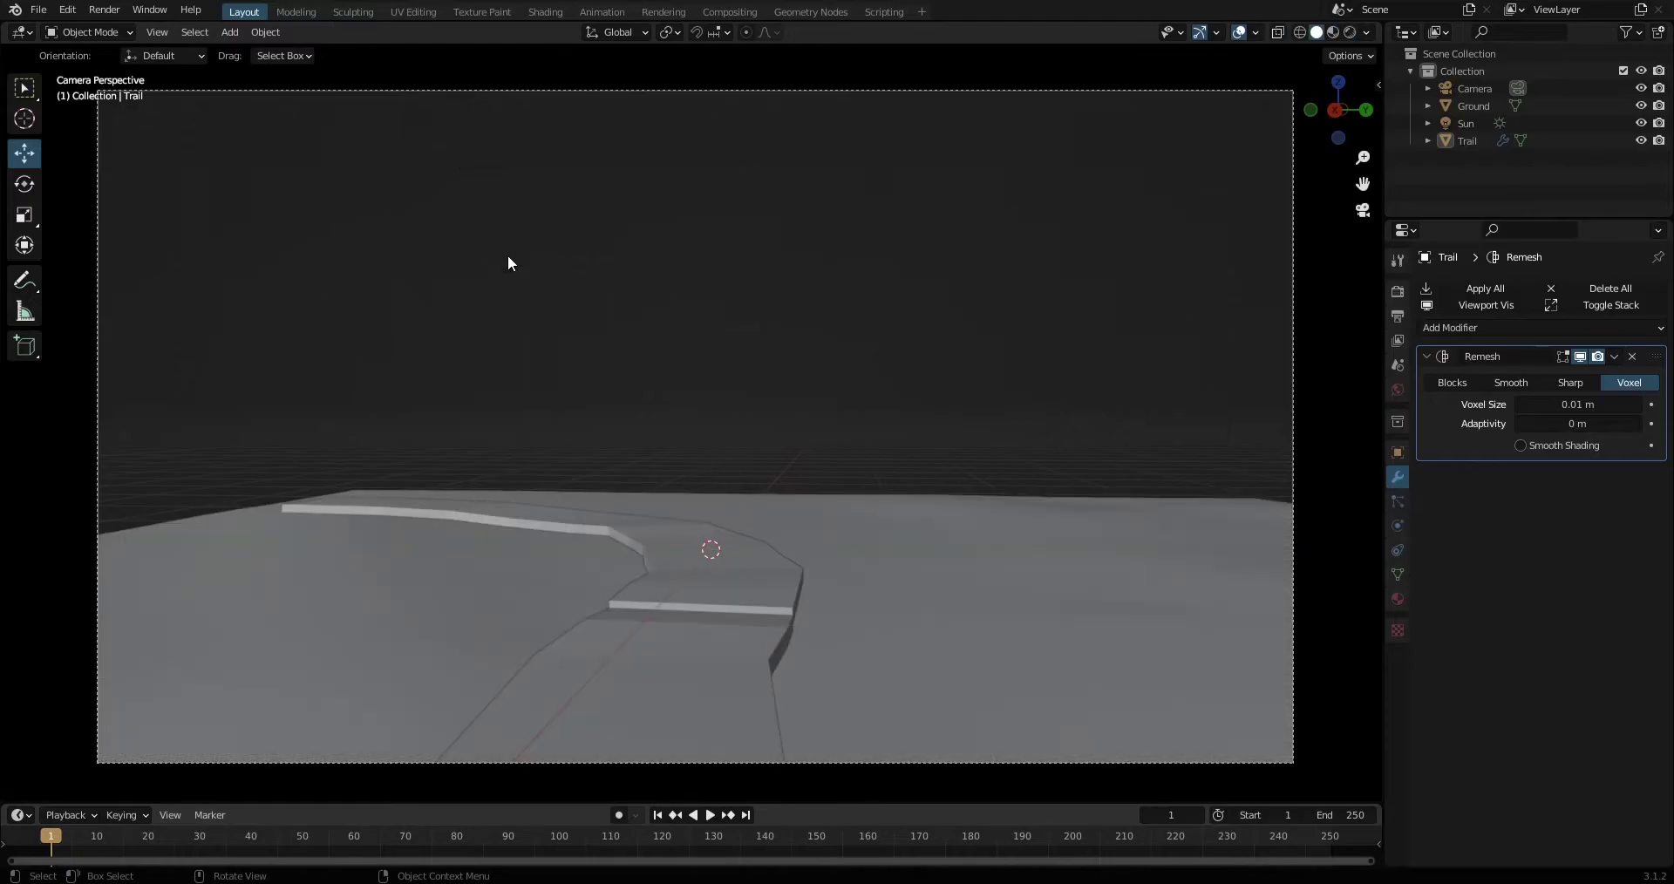
mouse_move(721, 395)
middle_mouse_down()
mouse_move(771, 422)
mouse_move(763, 450)
middle_mouse_up()
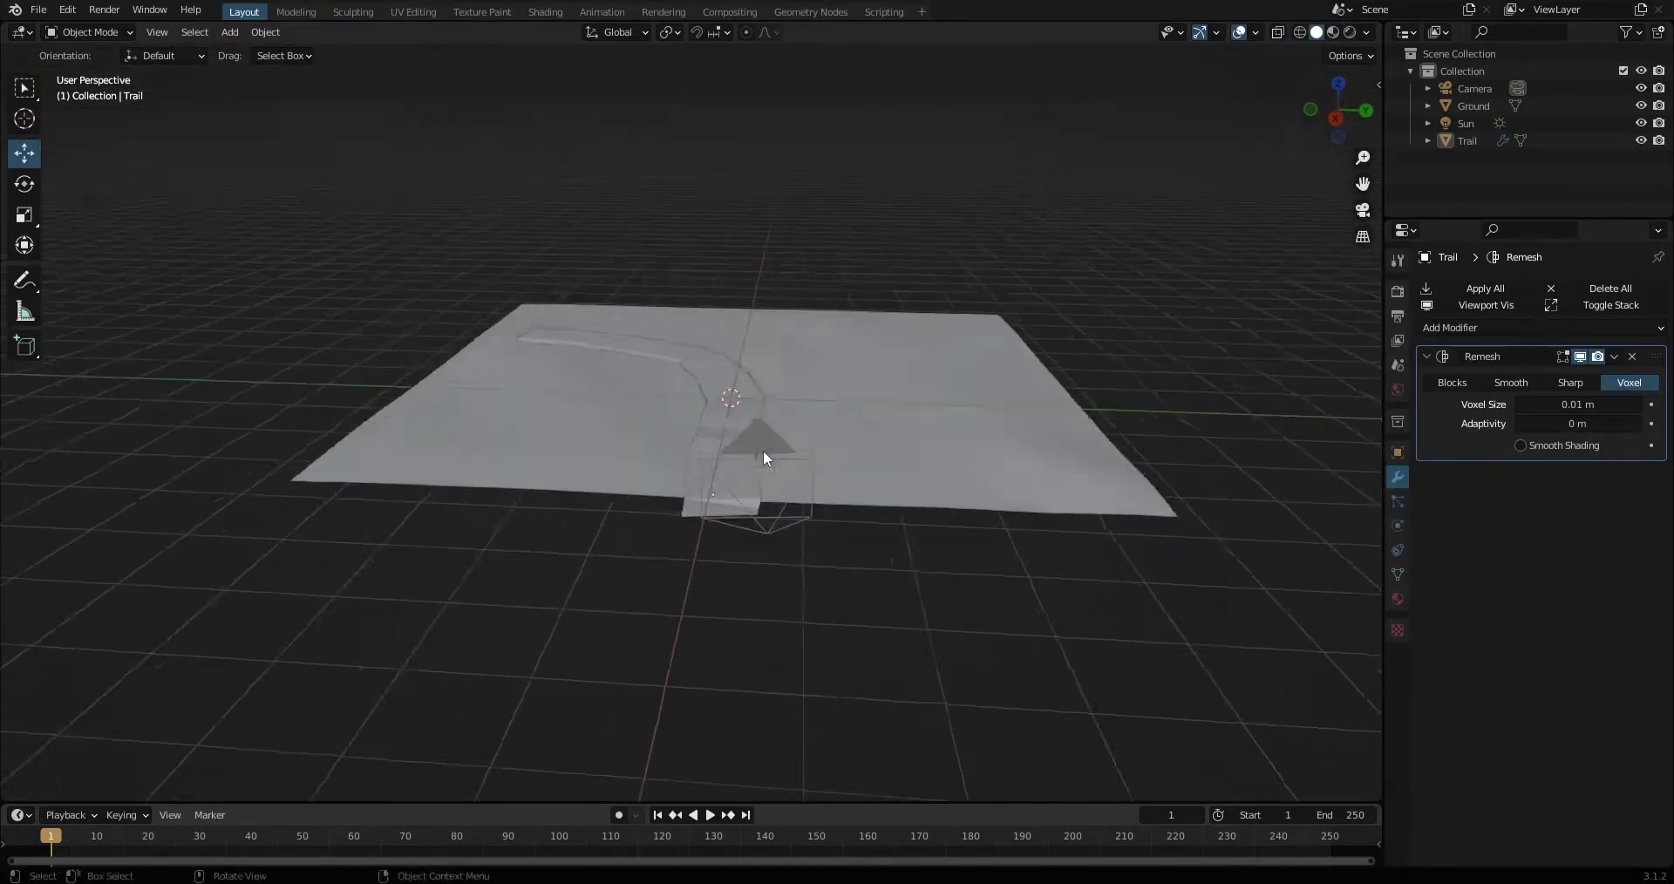
scroll(709, 360, "up", 5)
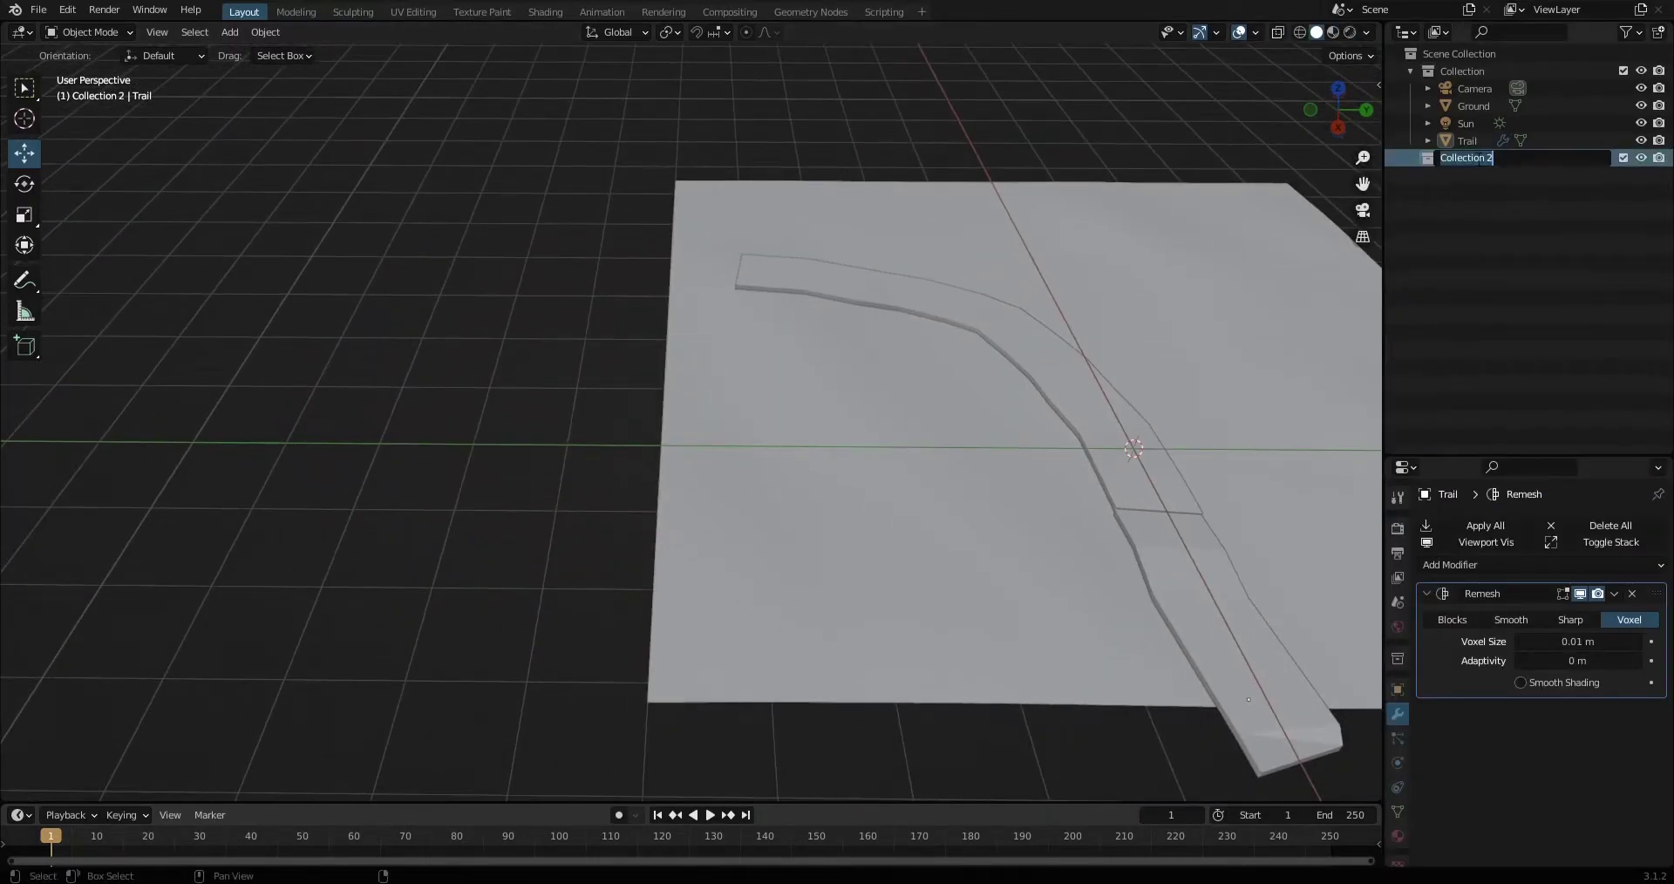
Import the bamboo model, move it along Y and frame it in view.
left_click(39, 8)
mouse_move(66, 244)
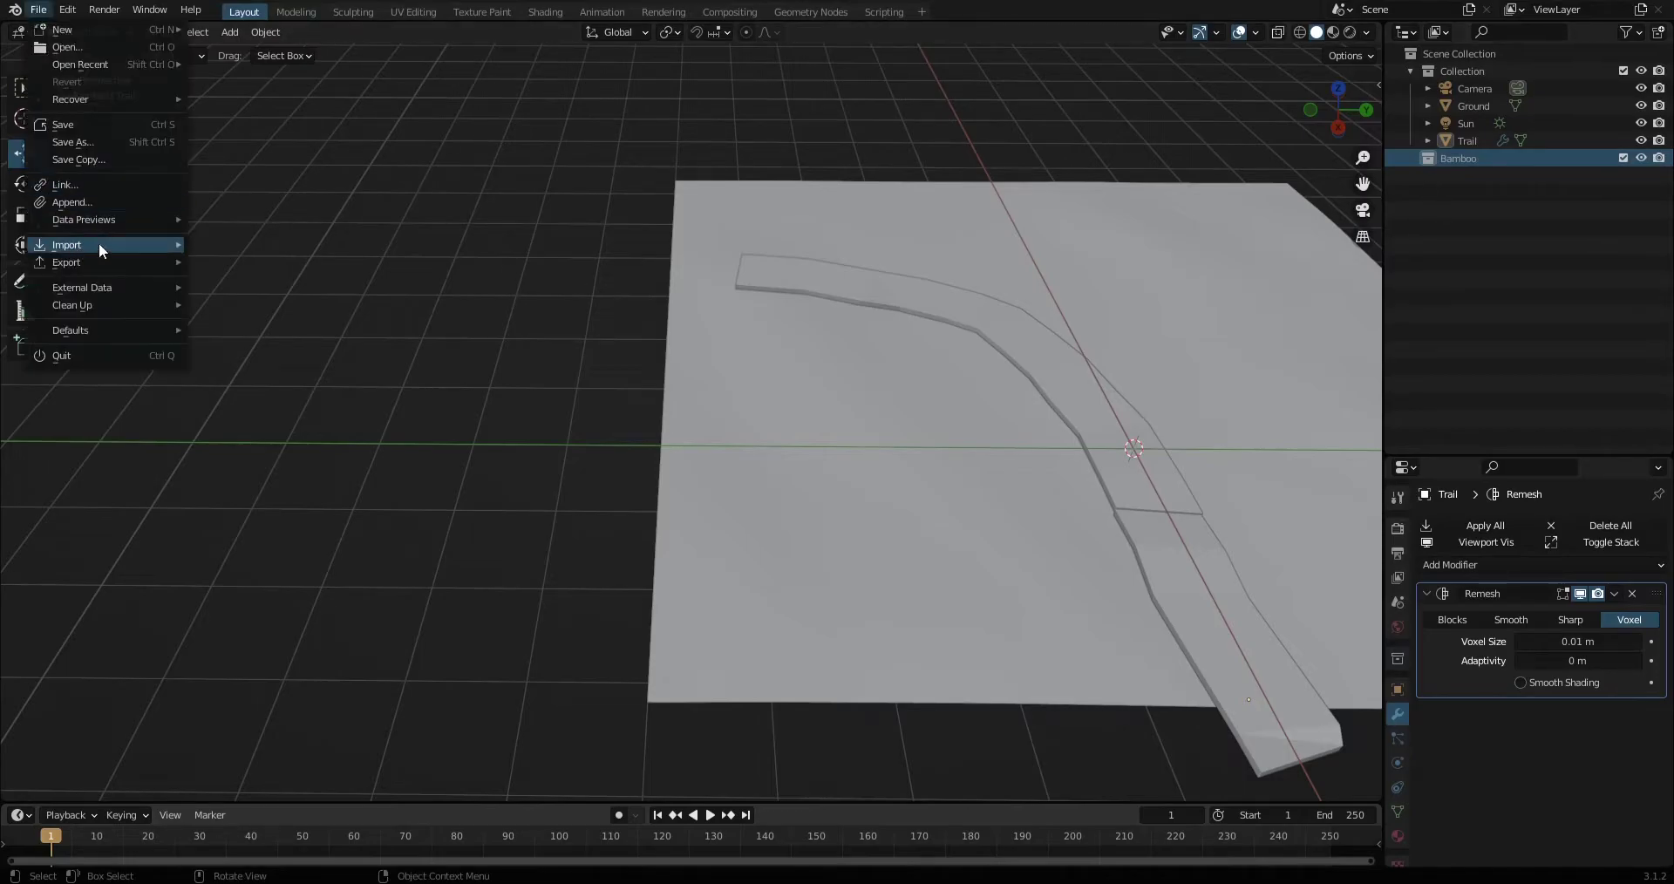
left_click(261, 253)
left_click_drag(1159, 452, 317, 484)
key("KP_Decimal")
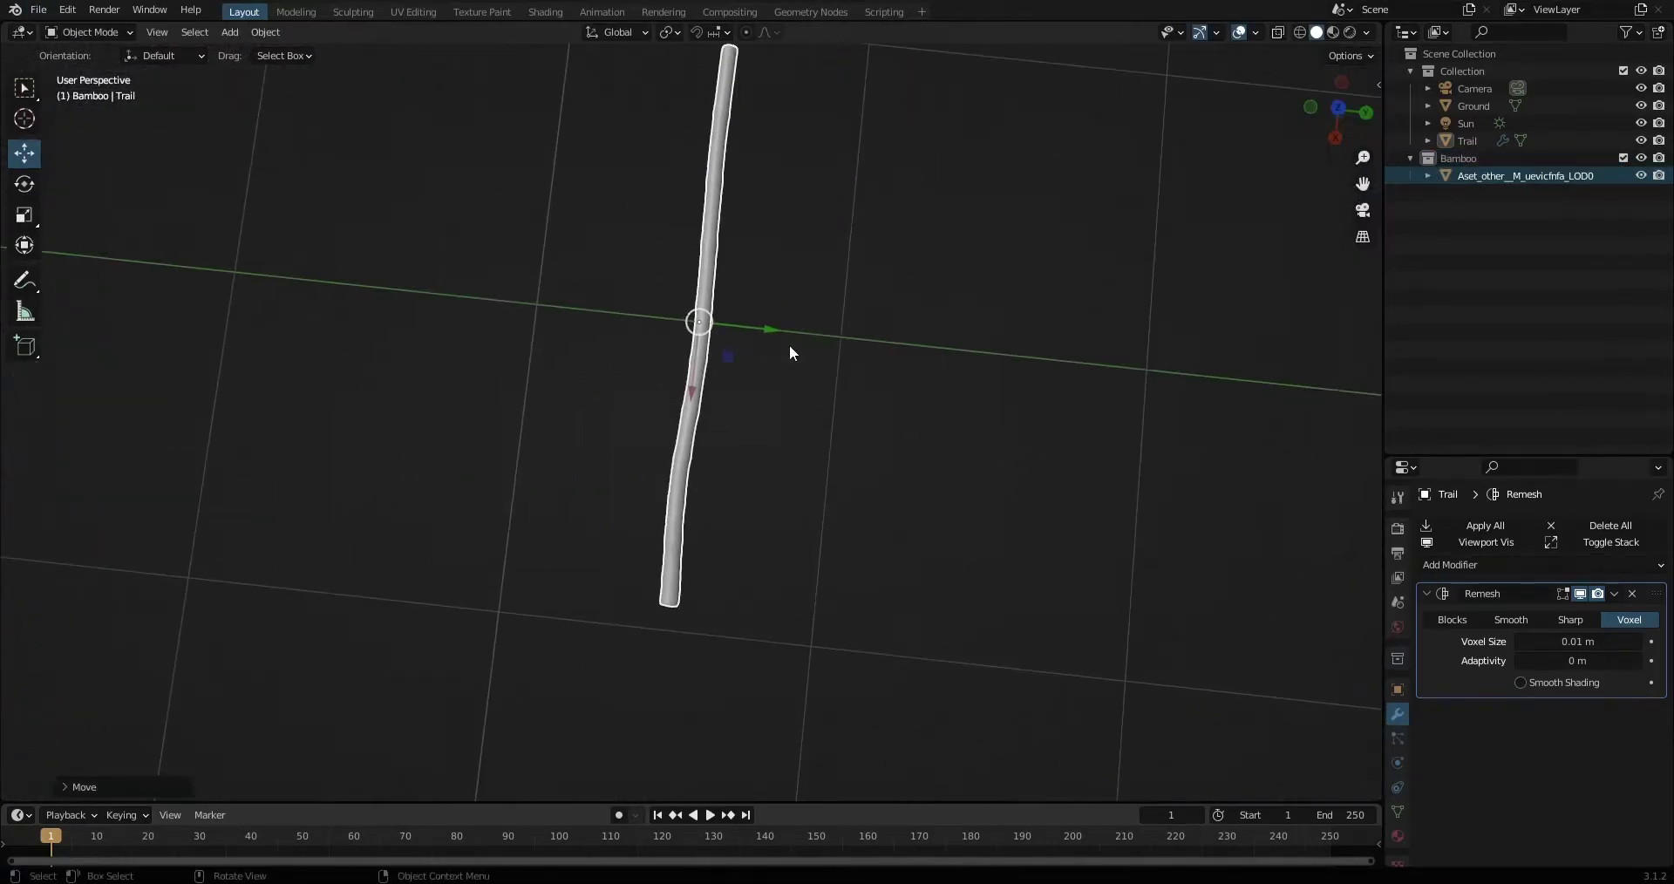
In the Shading workspace, swap the stalk's material and assign Bamboo 1.
left_click(545, 12)
scroll(766, 306, "up", 3)
left_click_drag(548, 672, 548, 284)
left_click(706, 294)
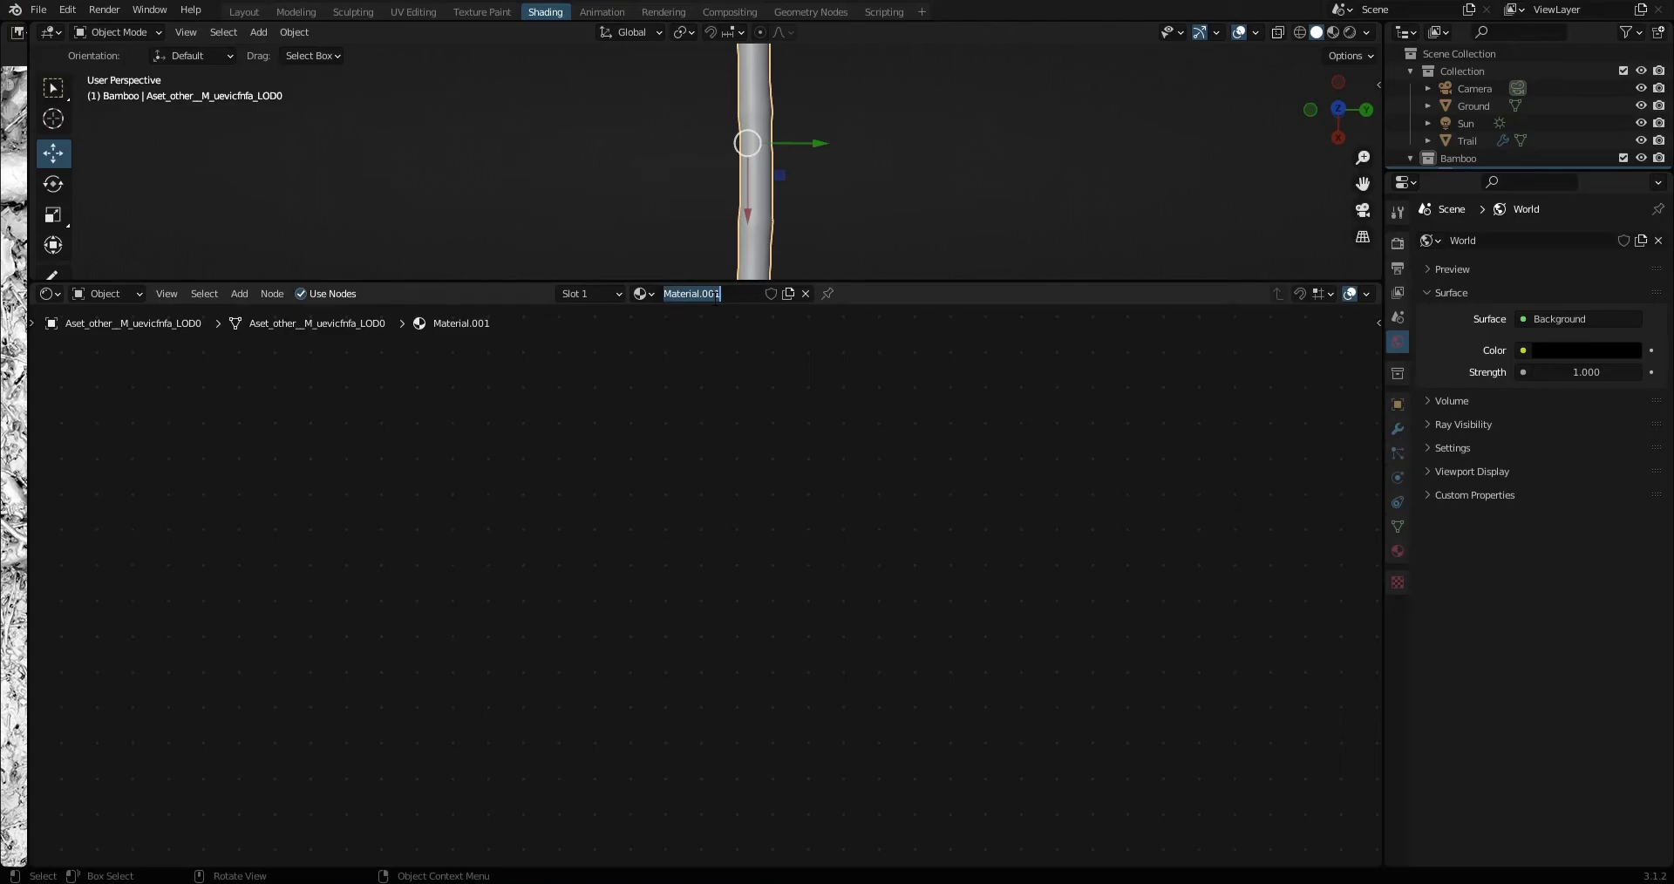
key("Home")
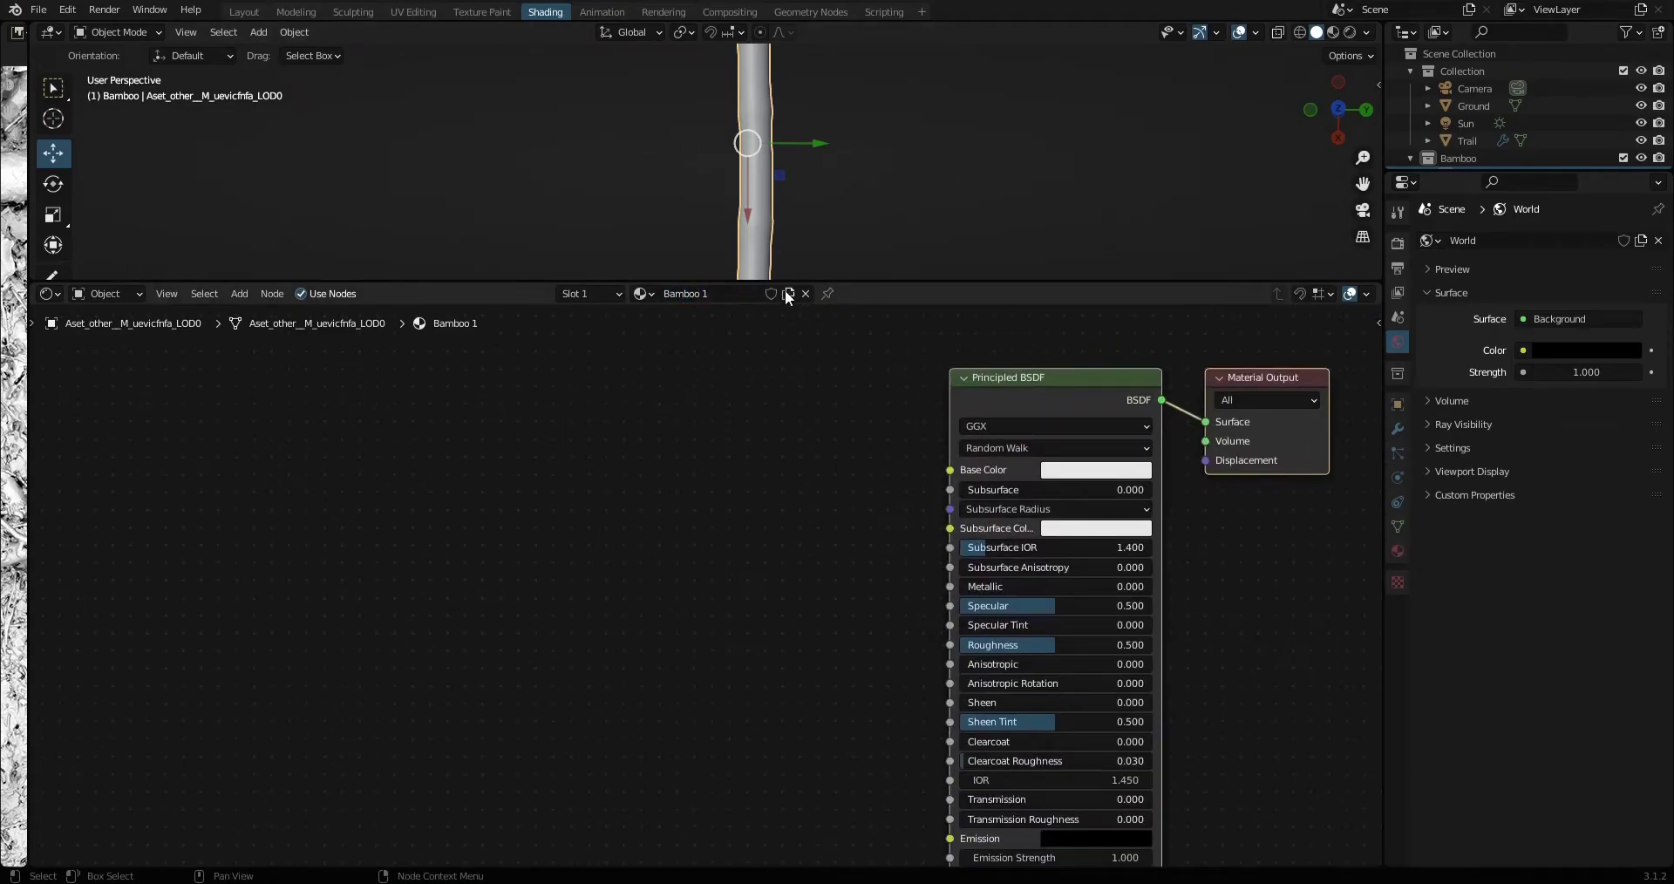
left_click(806, 293)
left_click(645, 294)
left_click(689, 336)
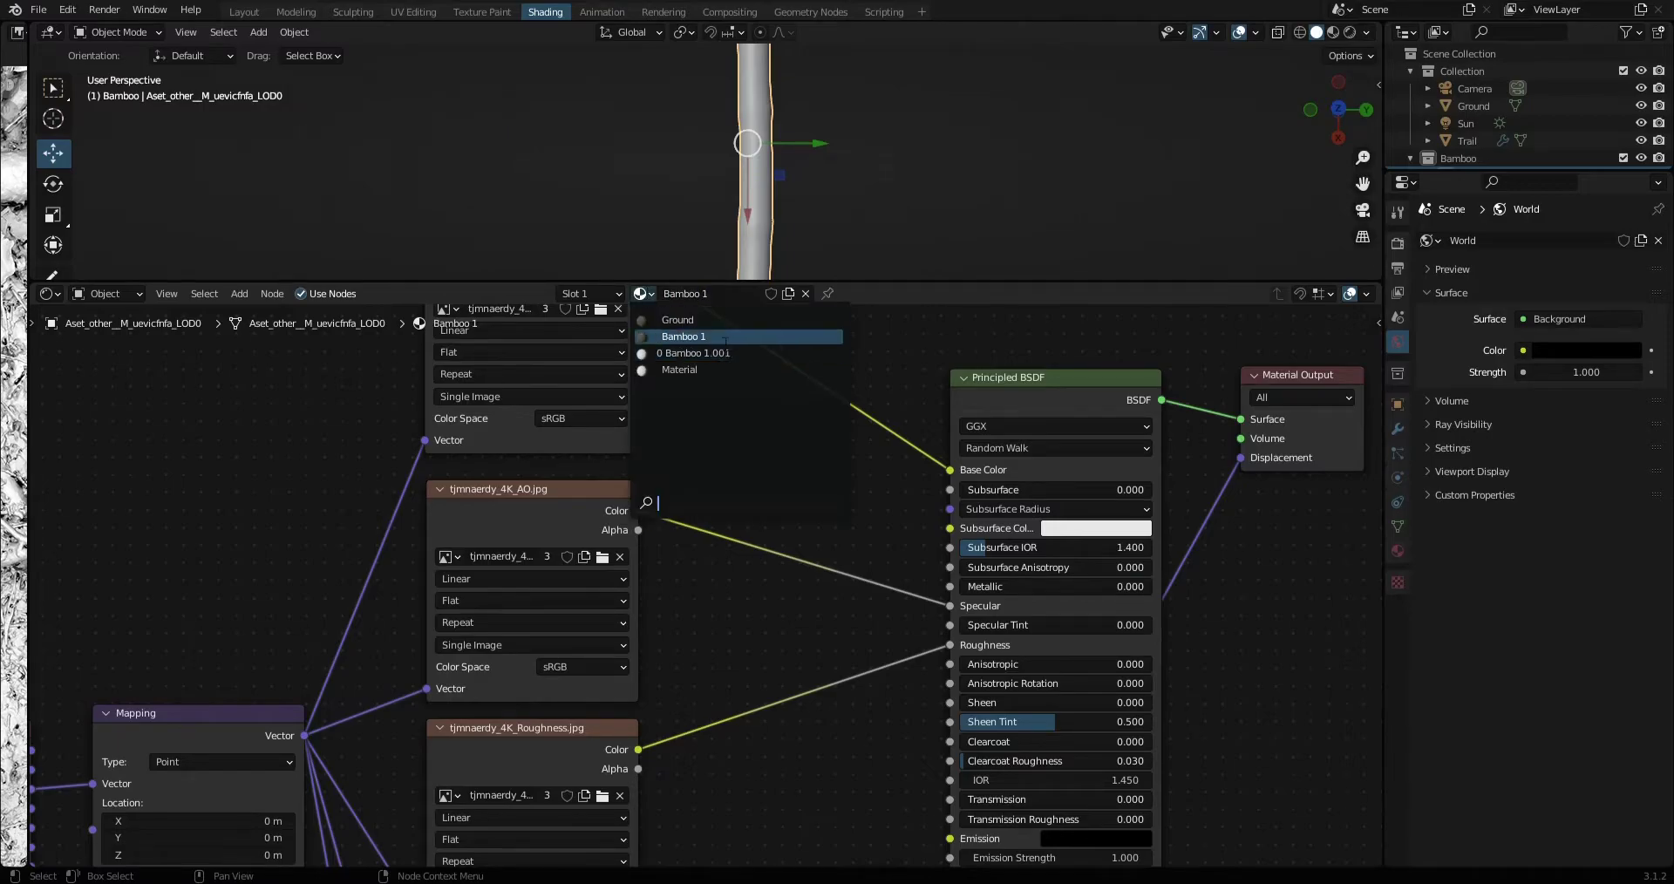
left_click(724, 336)
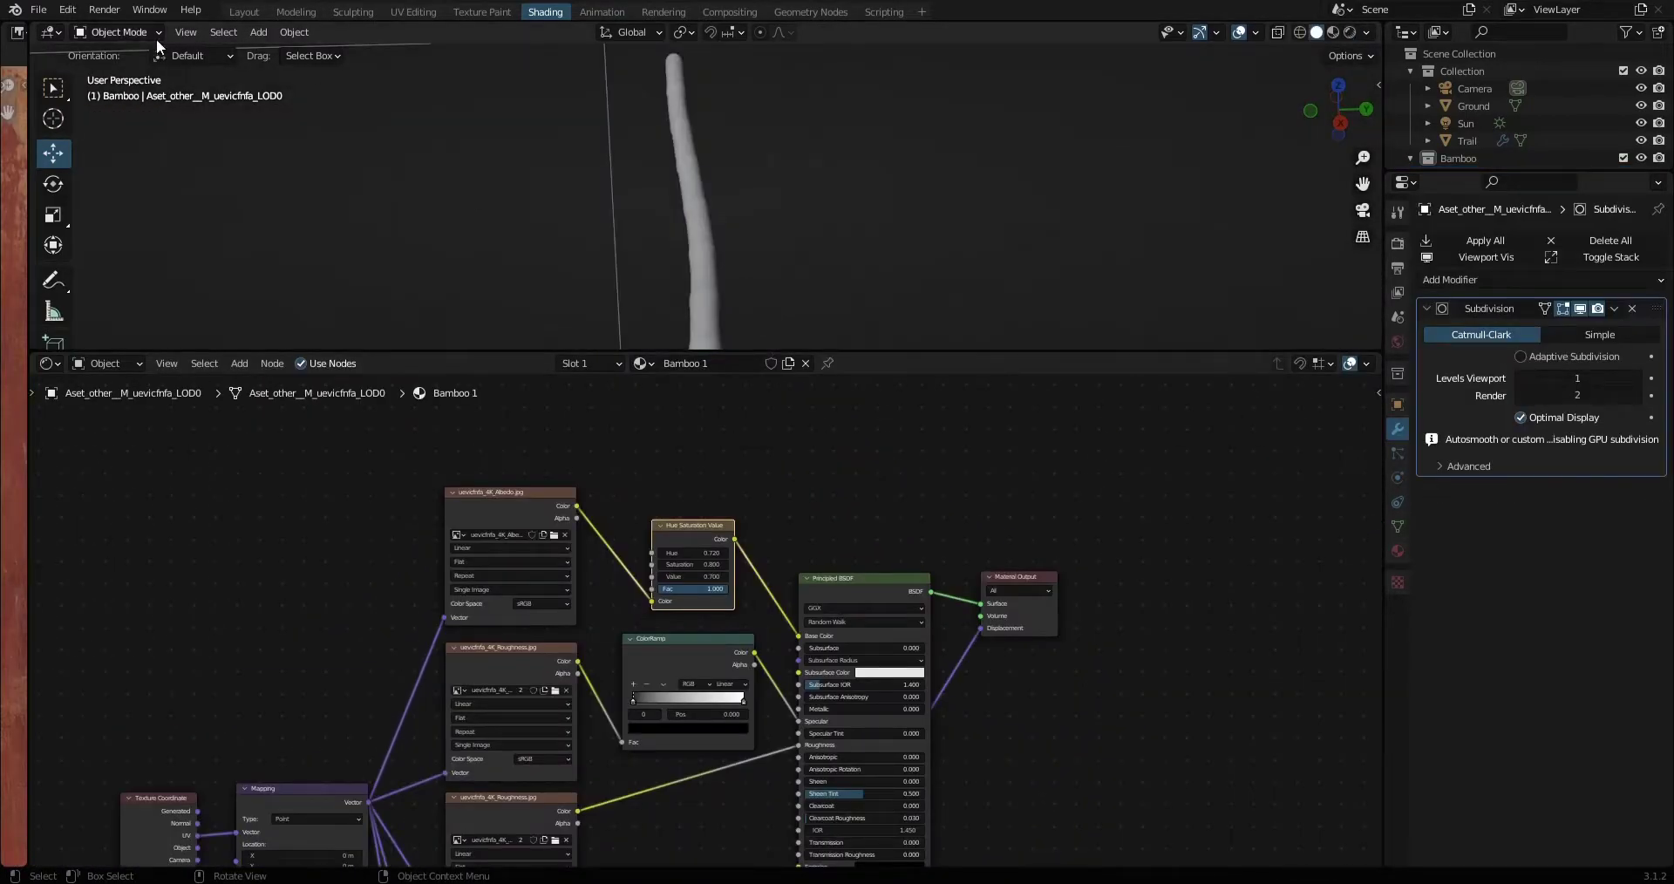
Confirm Bamboo 1 standing upright and select another bamboo stalk.
left_click(39, 10)
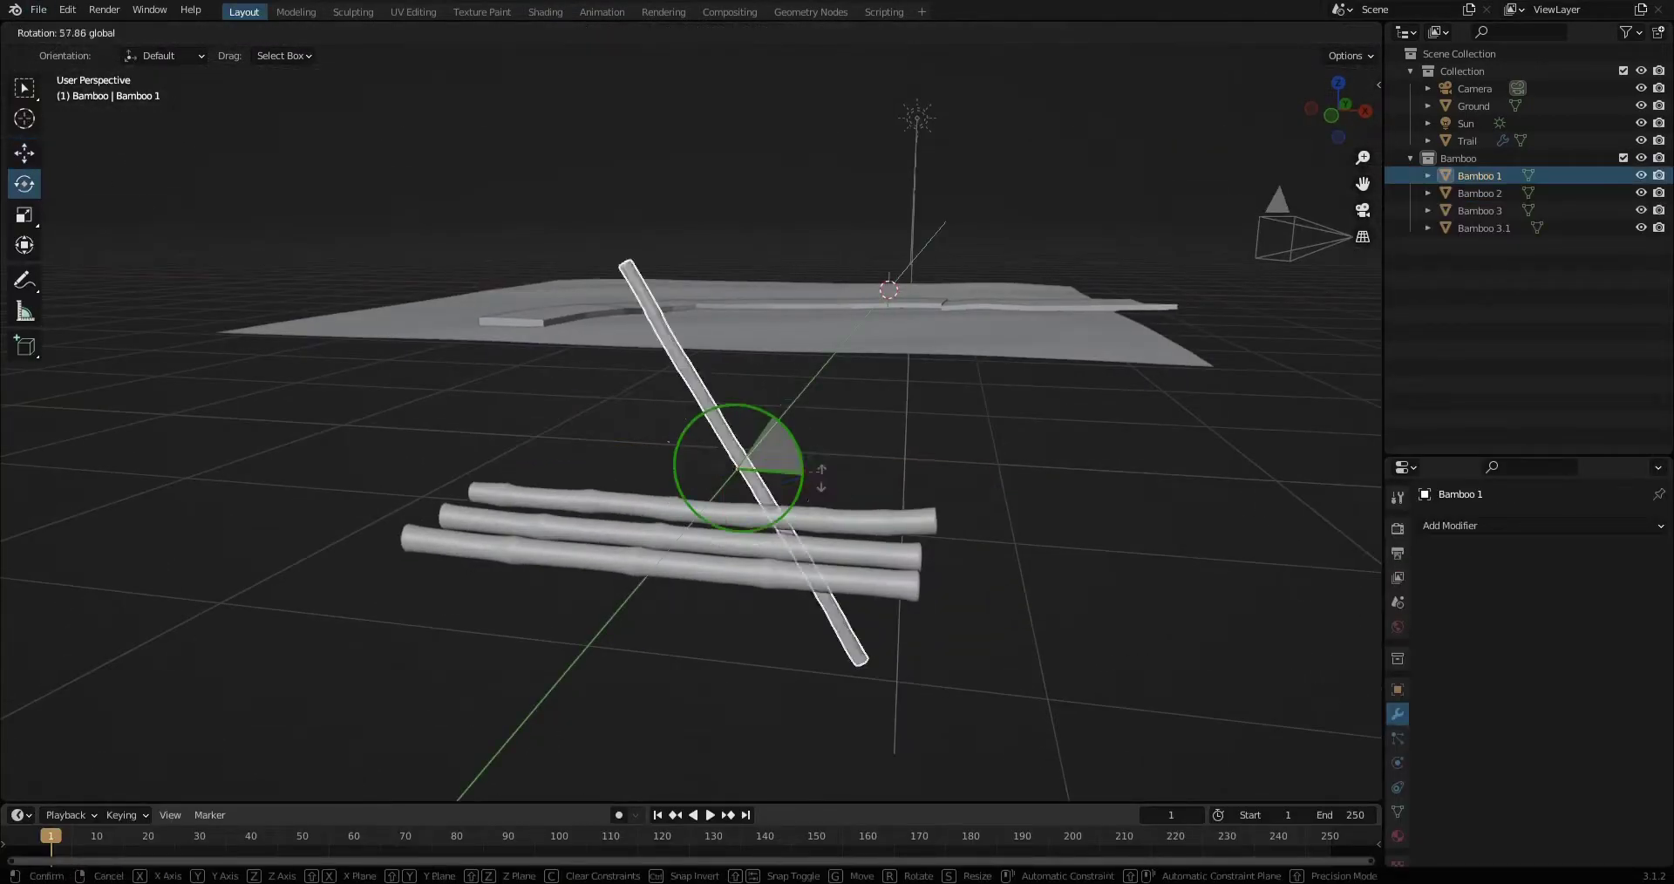
left_click(803, 511)
left_click(804, 515)
Rotate Bamboo 3.1 and Bamboo 3 by 90° so all four stalks stand upright.
key("r")
left_click(558, 527)
key("r")
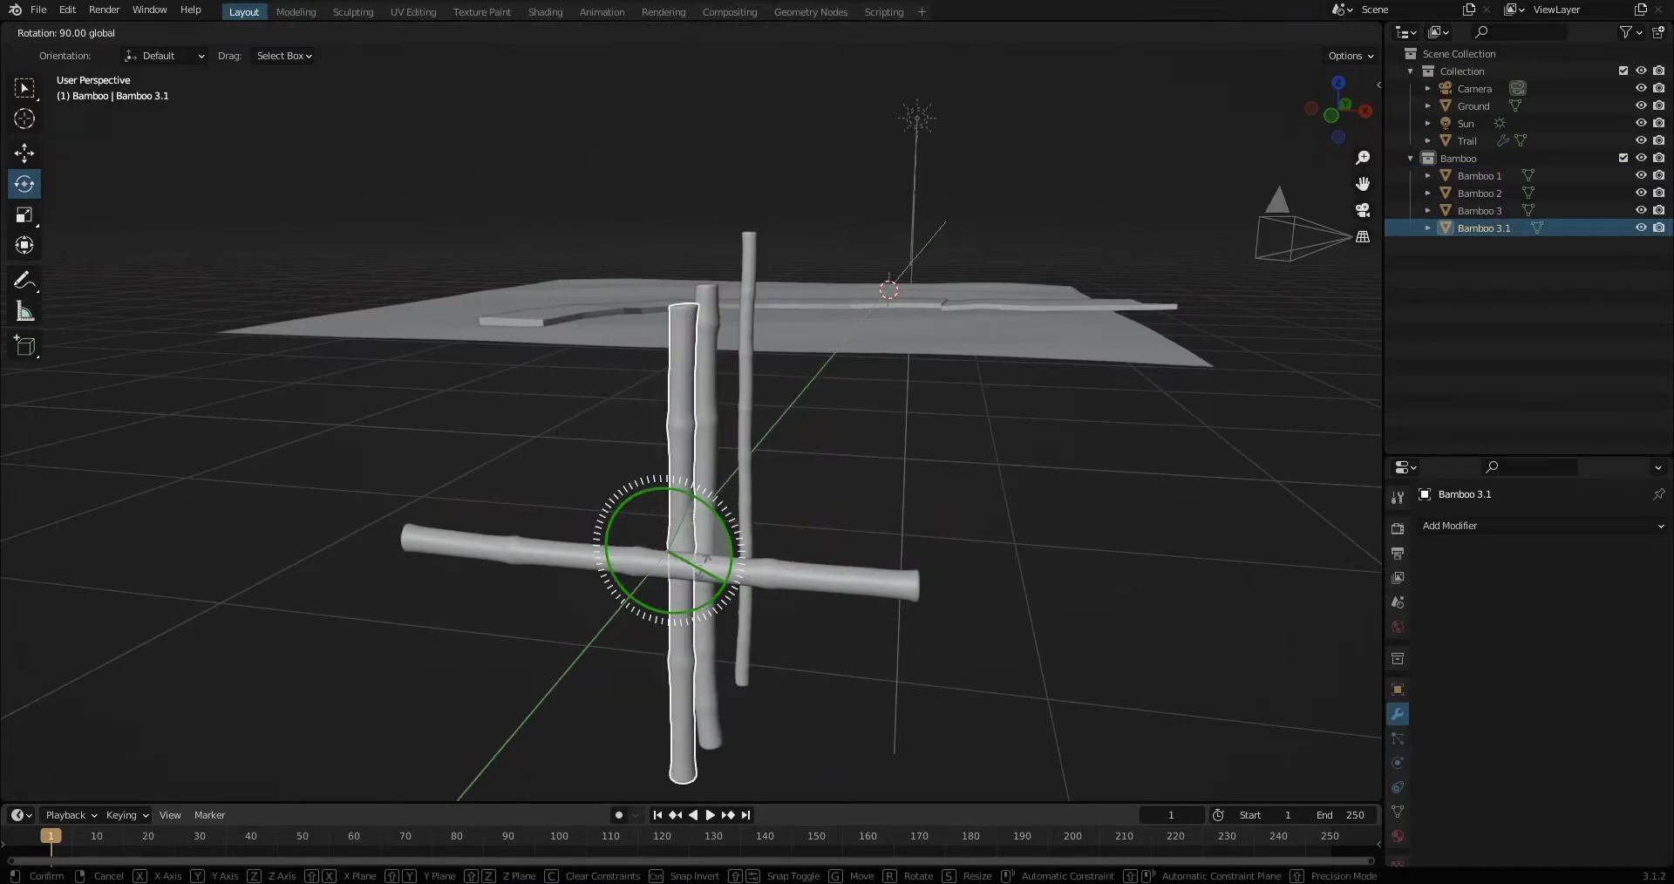
left_click(705, 557)
left_click(663, 559)
key("r")
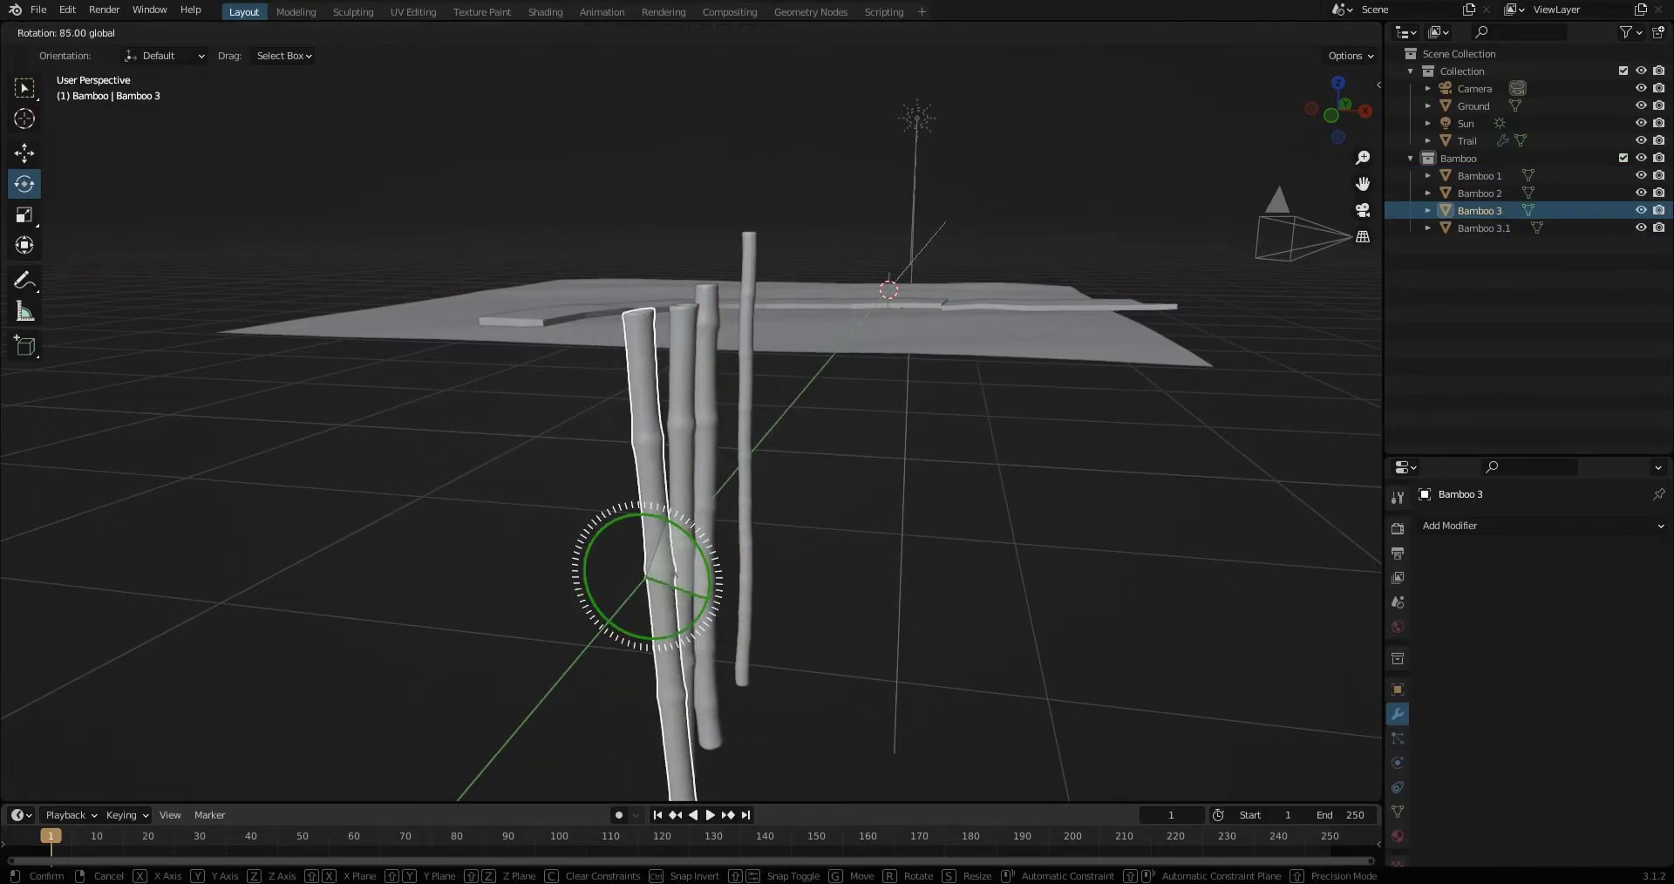
left_click(546, 426)
left_click(1484, 227)
key("r")
left_click(802, 422)
Widen the outliner and preview the upright stalks in rendered shading, then return to solid.
scroll(804, 354, "down", 5)
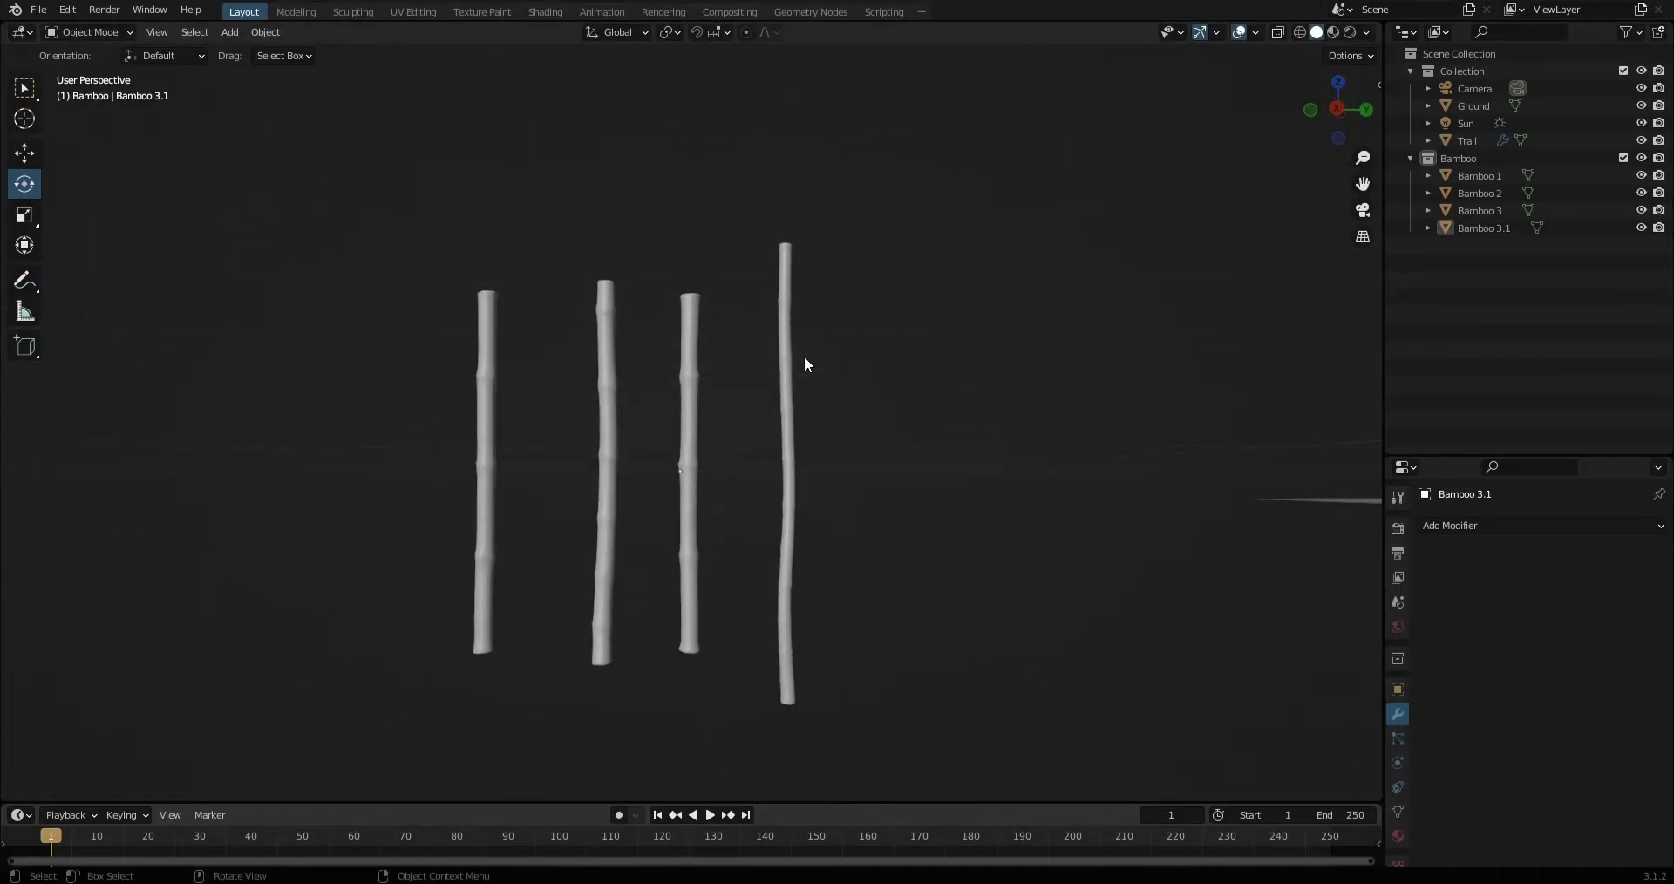
mouse_move(787, 380)
middle_mouse_down()
mouse_move(912, 415)
mouse_move(945, 404)
mouse_move(638, 372)
mouse_move(851, 355)
middle_mouse_up()
scroll(638, 372, "up", 5)
left_click_drag(1458, 554, 1294, 416)
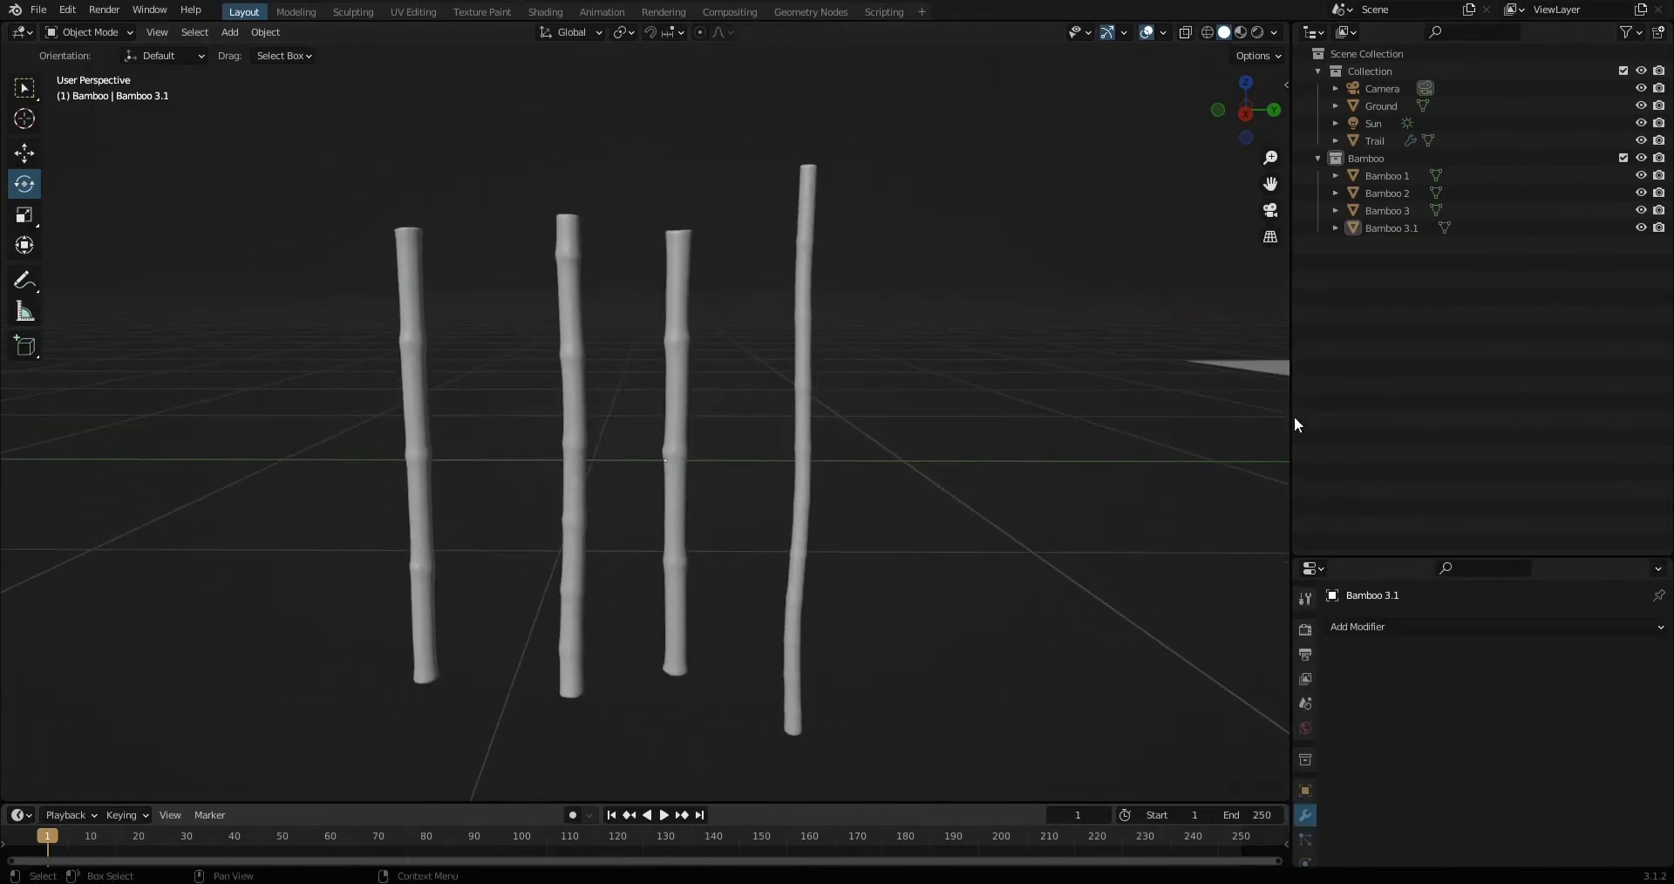
middle_click_drag(959, 410, 830, 408)
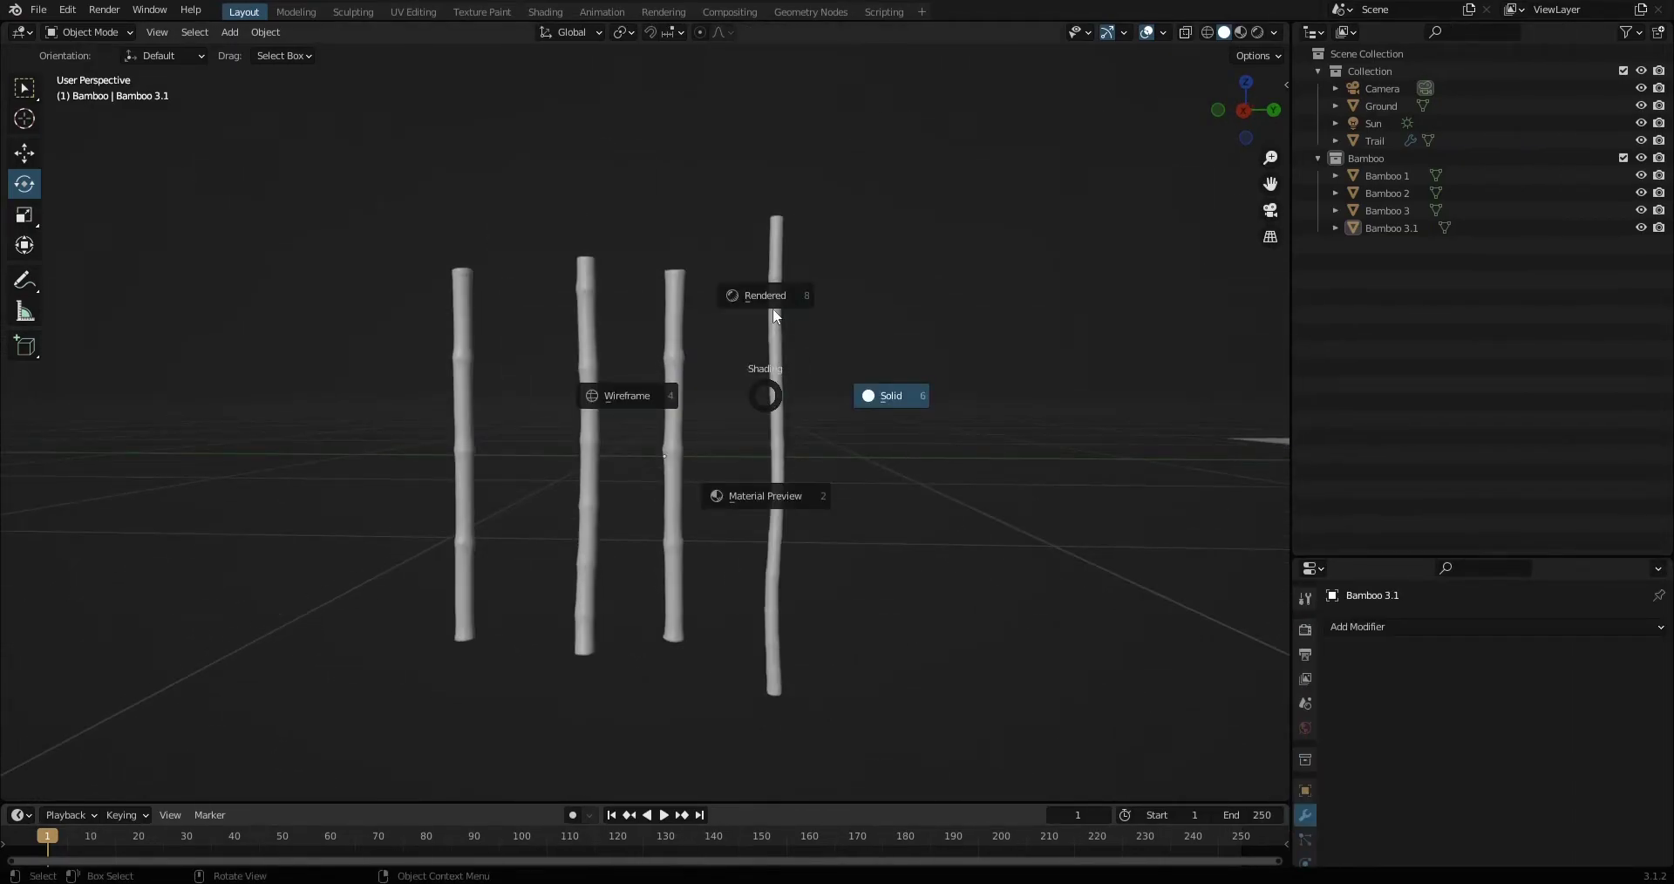
left_click(773, 307)
scroll(886, 307, "up", 5)
scroll(870, 319, "down", 3)
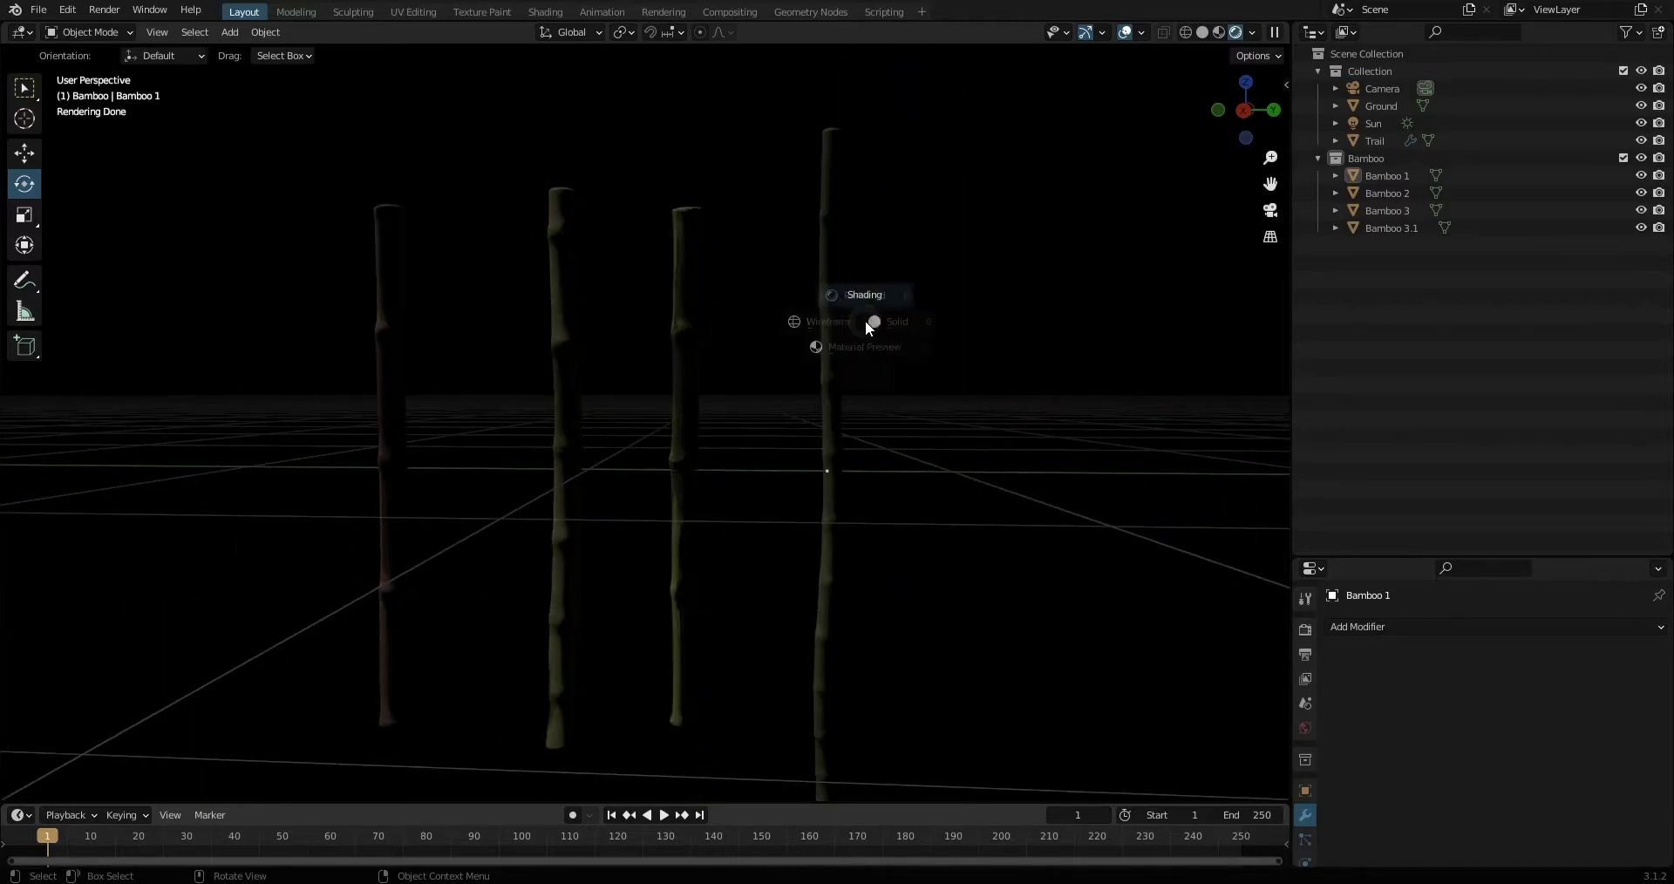
key("z")
middle_click_drag(866, 328, 729, 403)
Duplicate Bamboo 3.1 upward on Z and join the pieces, then undo the join.
left_click(724, 406)
key("shift+d")
key("z")
left_click(782, 170)
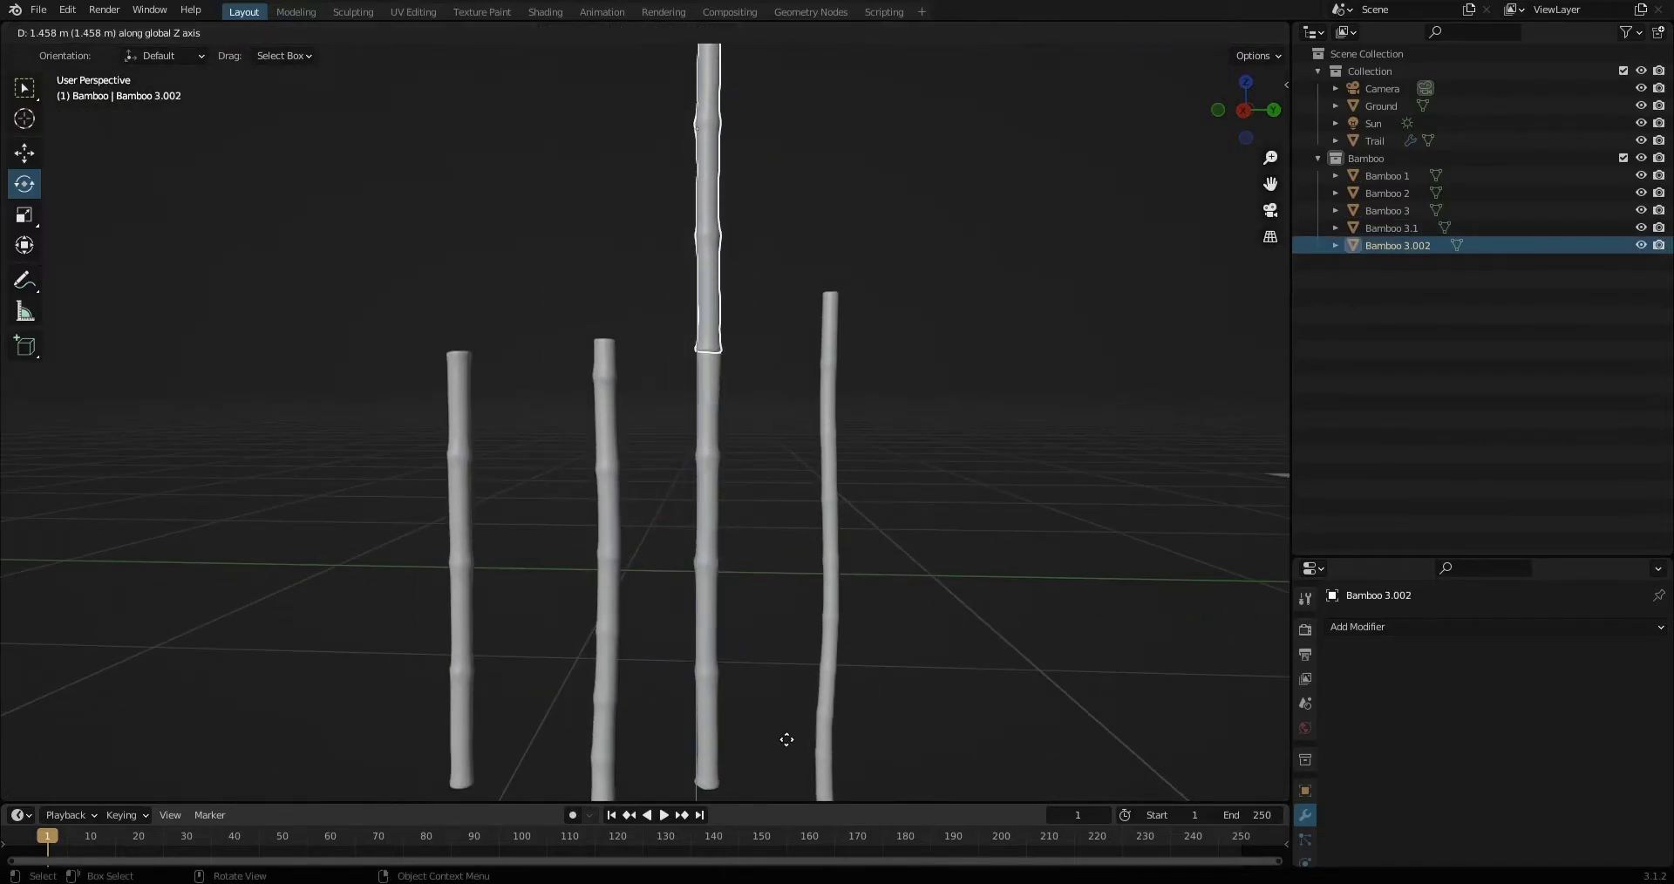
left_click(687, 486)
middle_click_drag(687, 485, 797, 486)
left_click(599, 483)
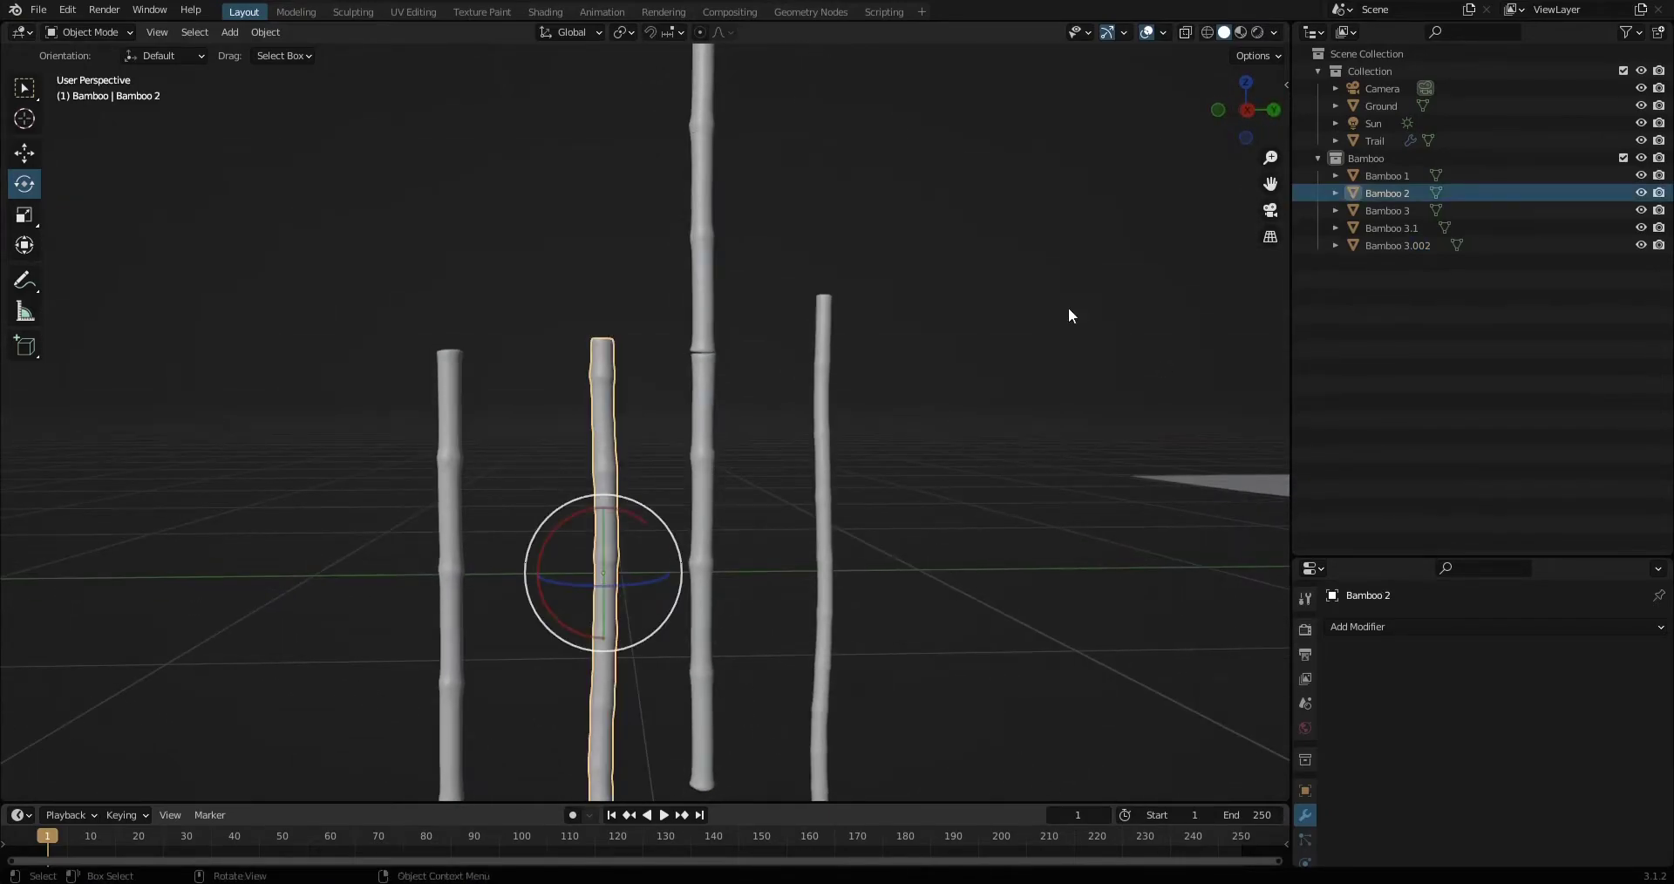
left_click(703, 401)
left_click(699, 307, "shift")
key("ctrl+j")
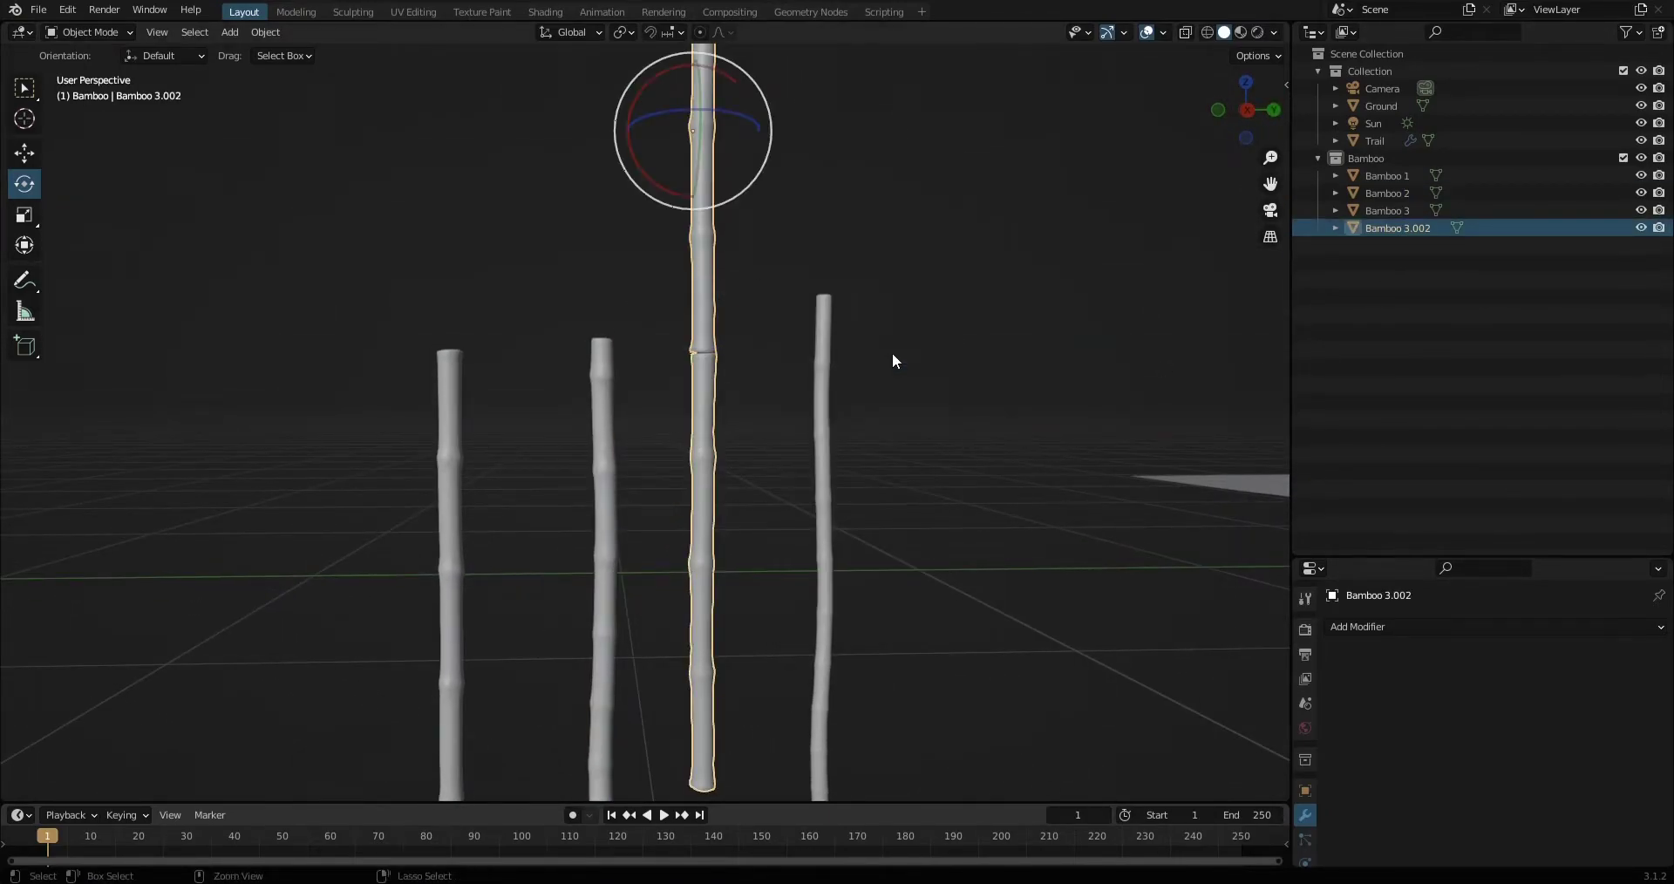
key("ctrl+z")
key("ctrl+z")
key("ctrl+z")
key("ctrl+z")
key("ctrl+z")
Stack a Z-raised copy on top of Bamboo 3.1 and join it into the stalk.
key("shift+d")
key("z")
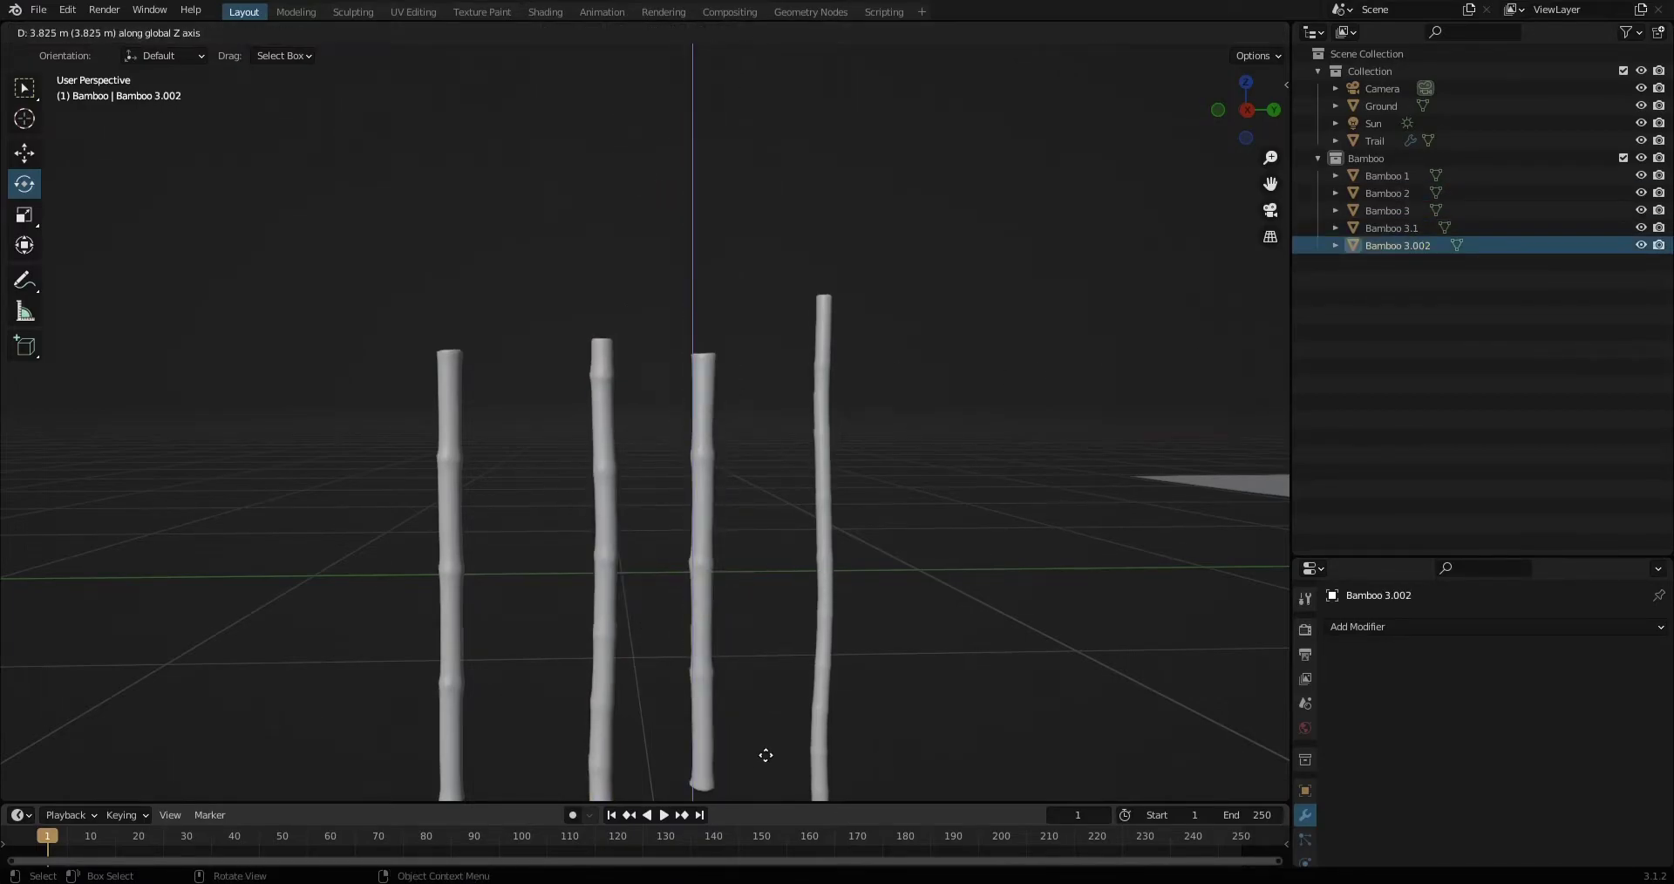
left_click(680, 745)
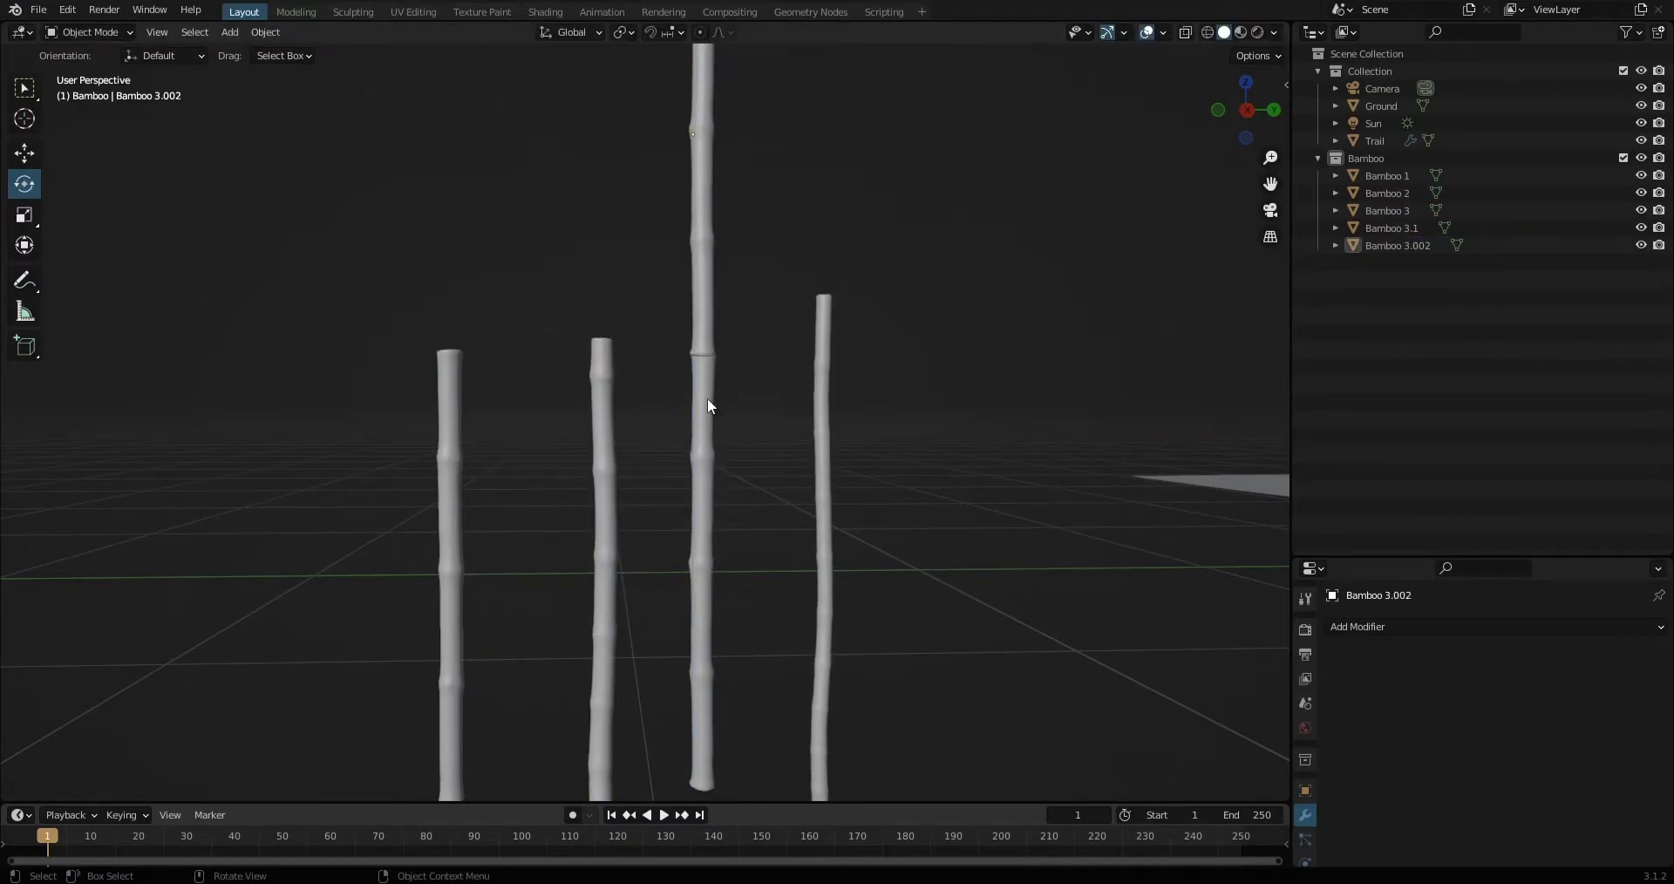
left_click(1396, 245)
left_click(1392, 227, "ctrl")
key("ctrl+j")
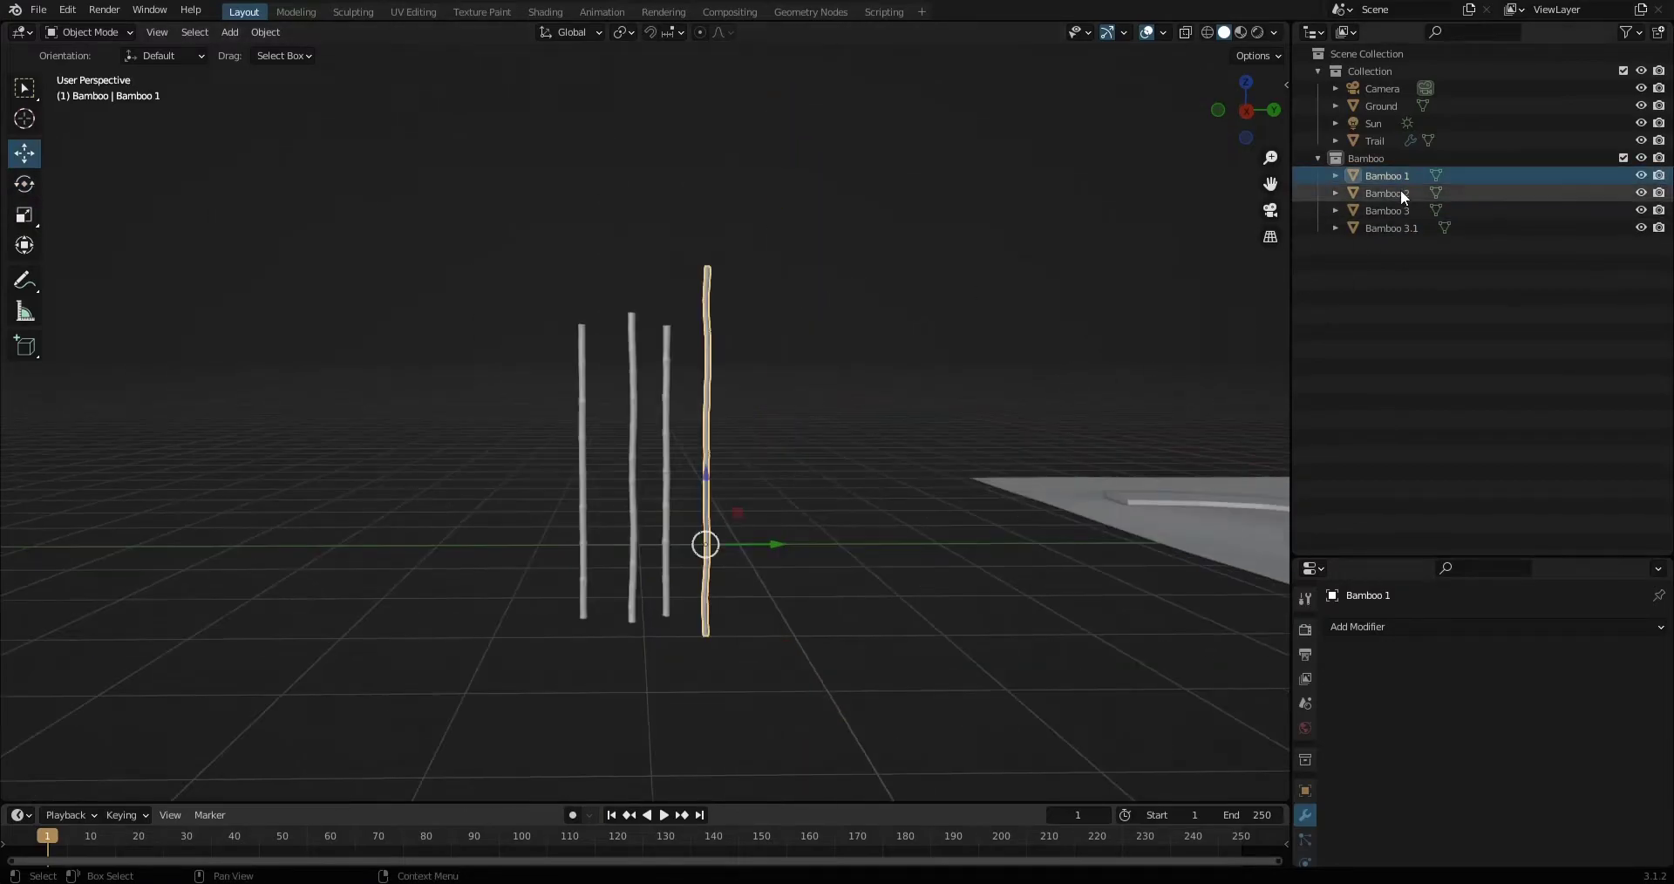
scroll(904, 433, "down", 5)
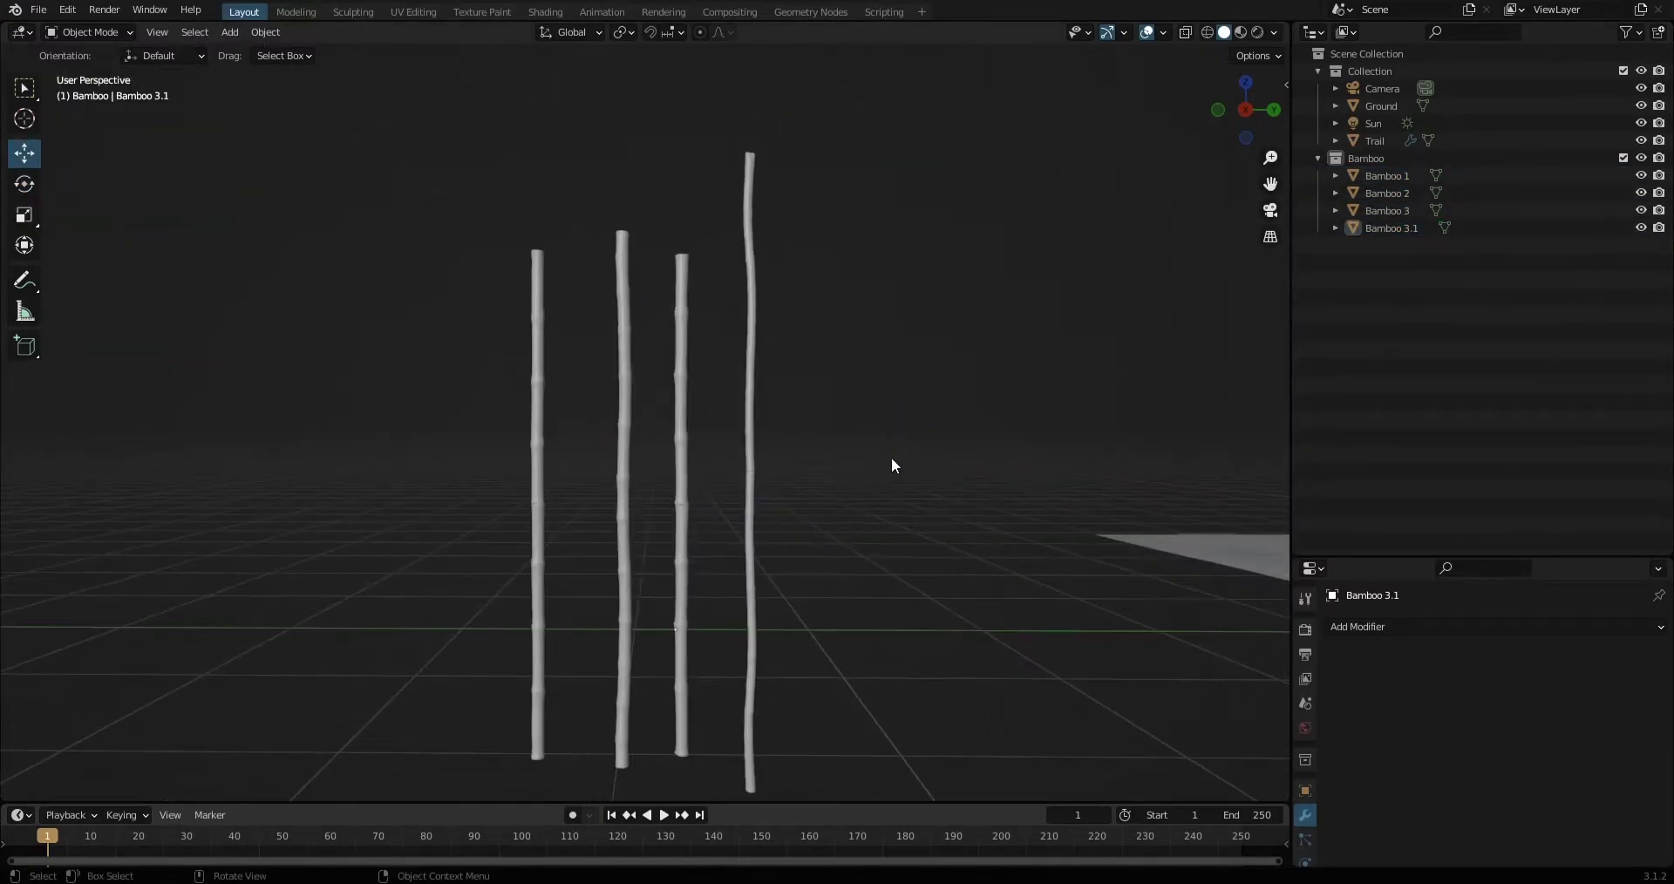
middle_click_drag(891, 457, 504, 552, "shift")
scroll(512, 569, "down", 2)
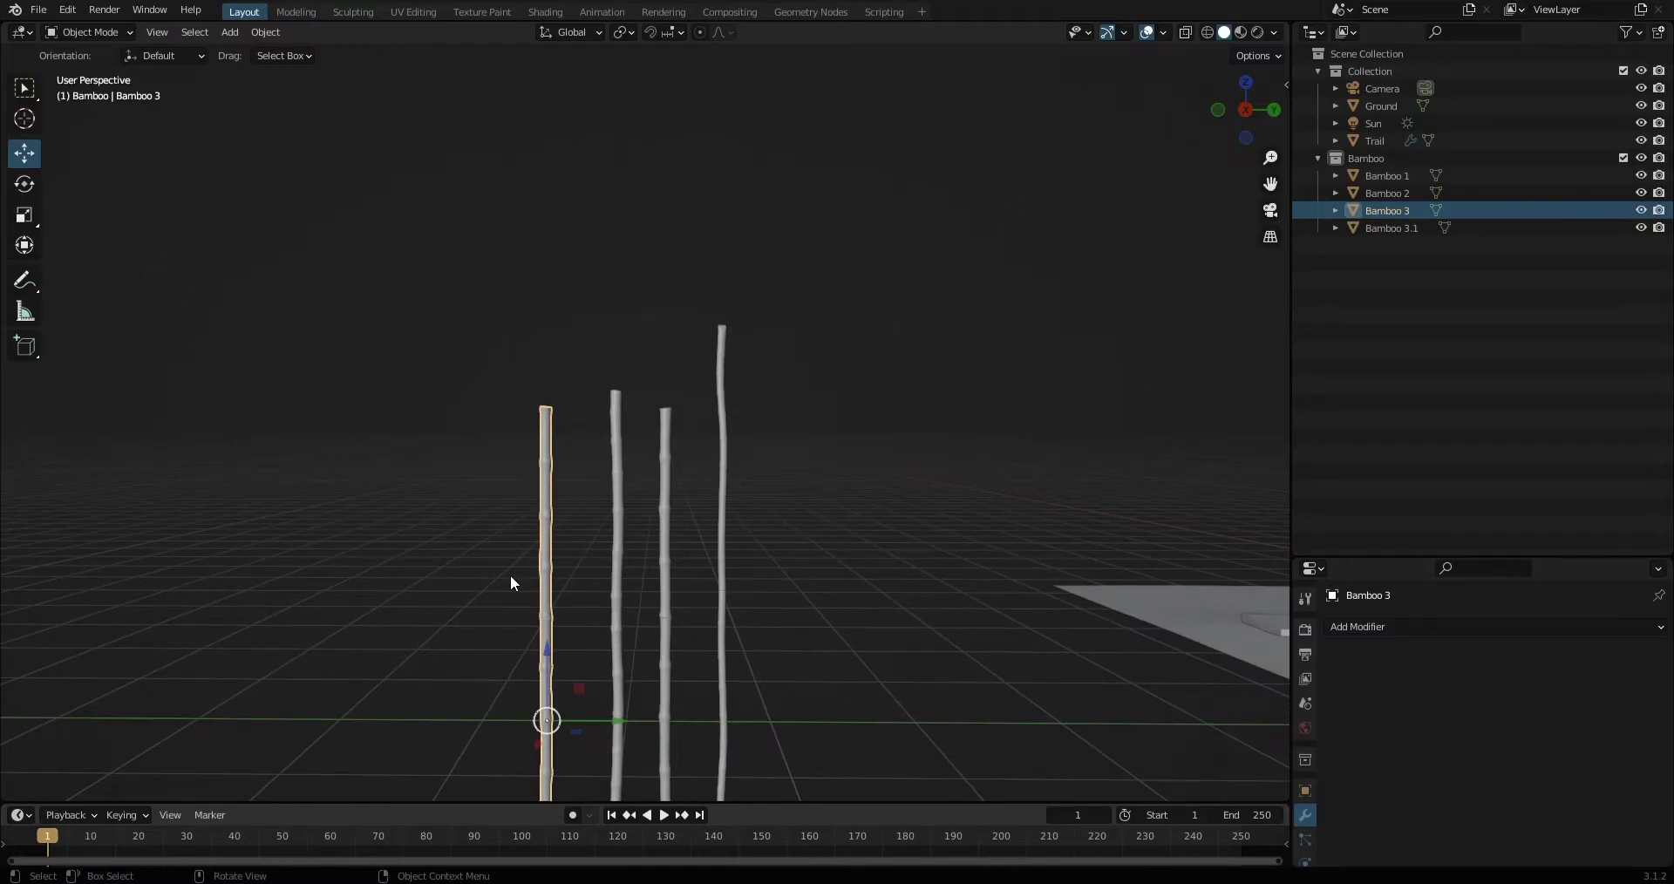
scroll(511, 578, "down", 1)
scroll(510, 579, "down", 3)
scroll(761, 587, "up", 2)
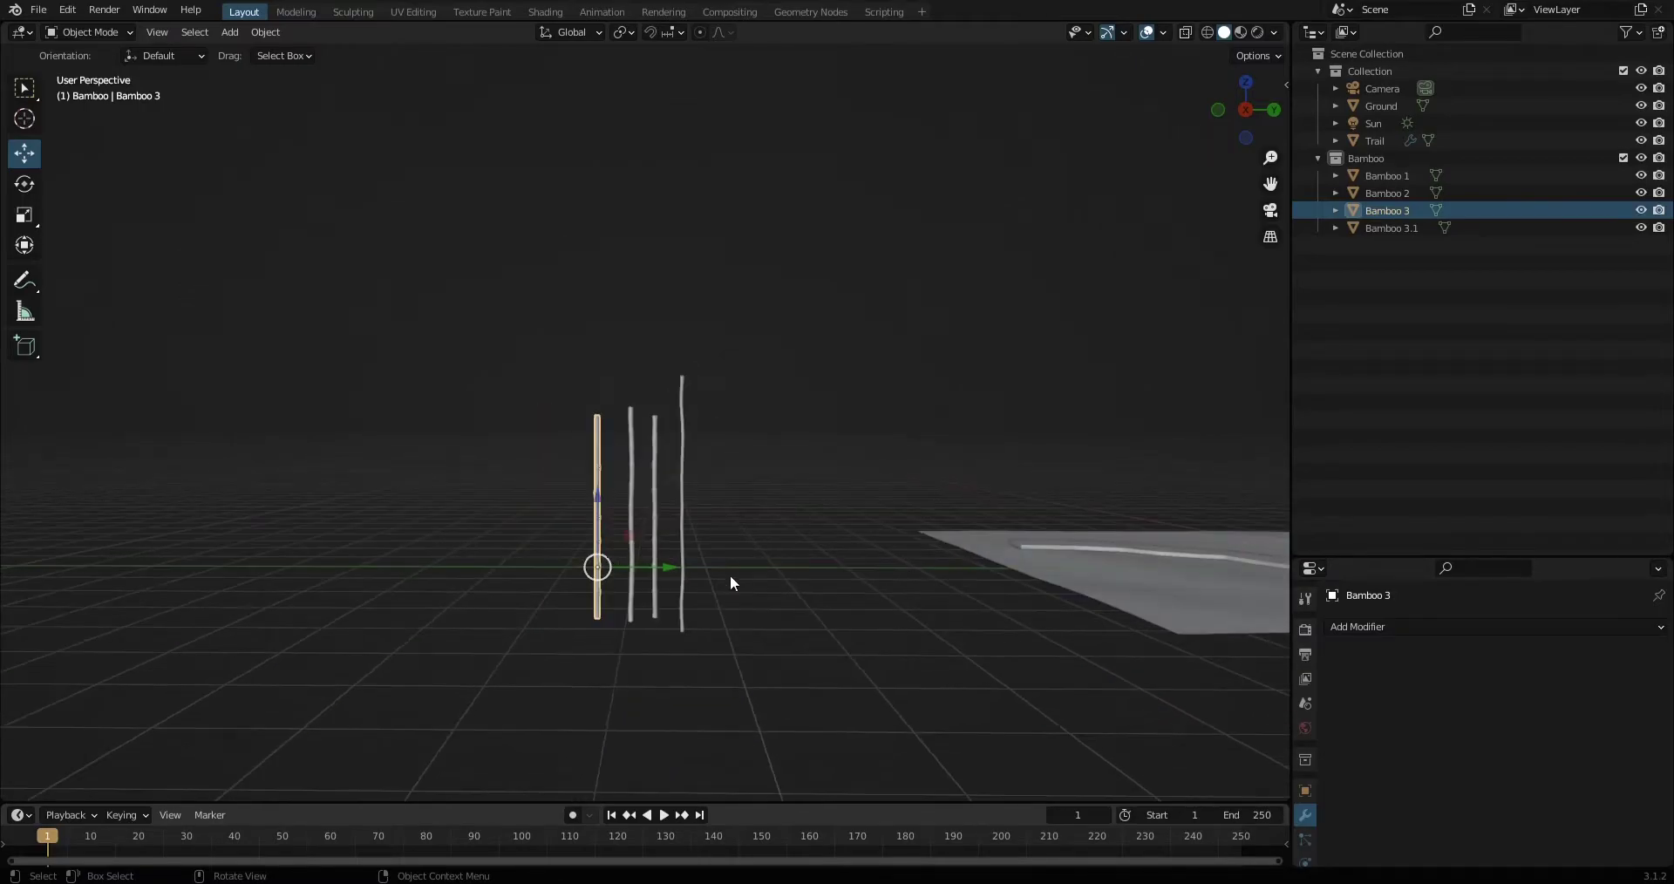
Duplicate Bamboo 1 and, in Right view, move it vertically onto the ground line.
left_click(761, 588)
key("shift+d")
key("Escape")
key("ctrl+z")
key("KP_3")
key("g")
left_click(708, 326)
Raise the third stalk and Bamboo 2 with G so their bases sit on the ground.
left_click(636, 560)
key("g")
left_click(635, 429)
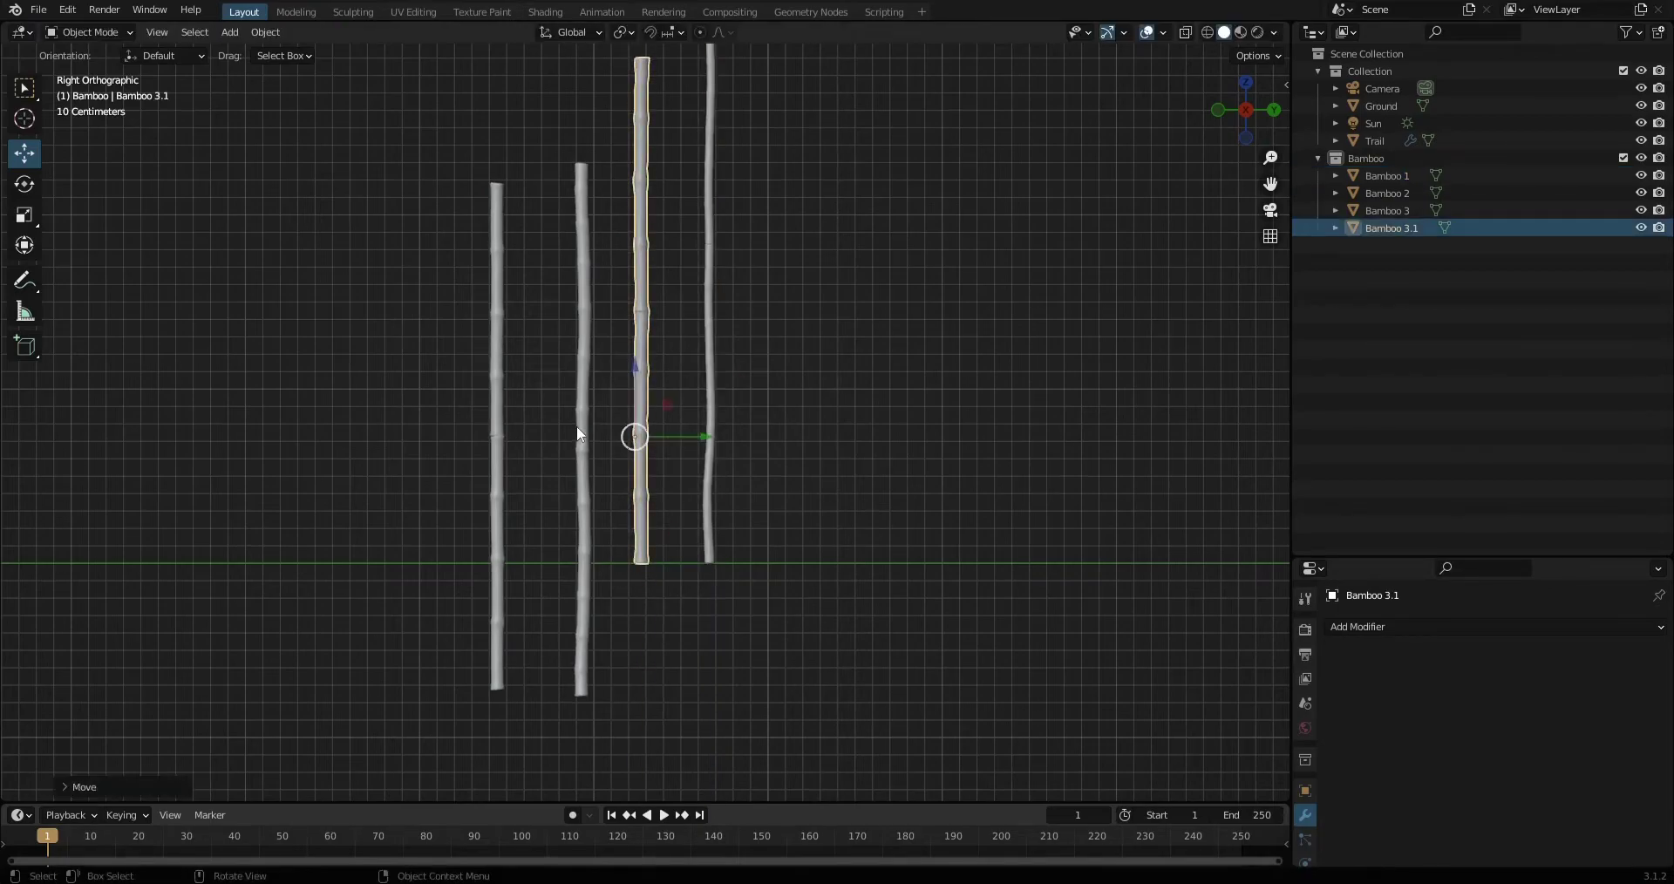
left_click(581, 495)
key("g")
left_click(583, 361)
Move the left stalk beside Bamboo 2, readjust Bamboo 2, and orbit back to perspective.
left_click(499, 488)
key("g")
left_click(543, 437)
left_click(583, 397)
key("g")
left_click(584, 398)
left_click(542, 436)
mouse_move(601, 433)
middle_mouse_down()
mouse_move(770, 464)
mouse_move(504, 499)
middle_mouse_up()
scroll(514, 502, "down", 3)
scroll(514, 510, "down", 3)
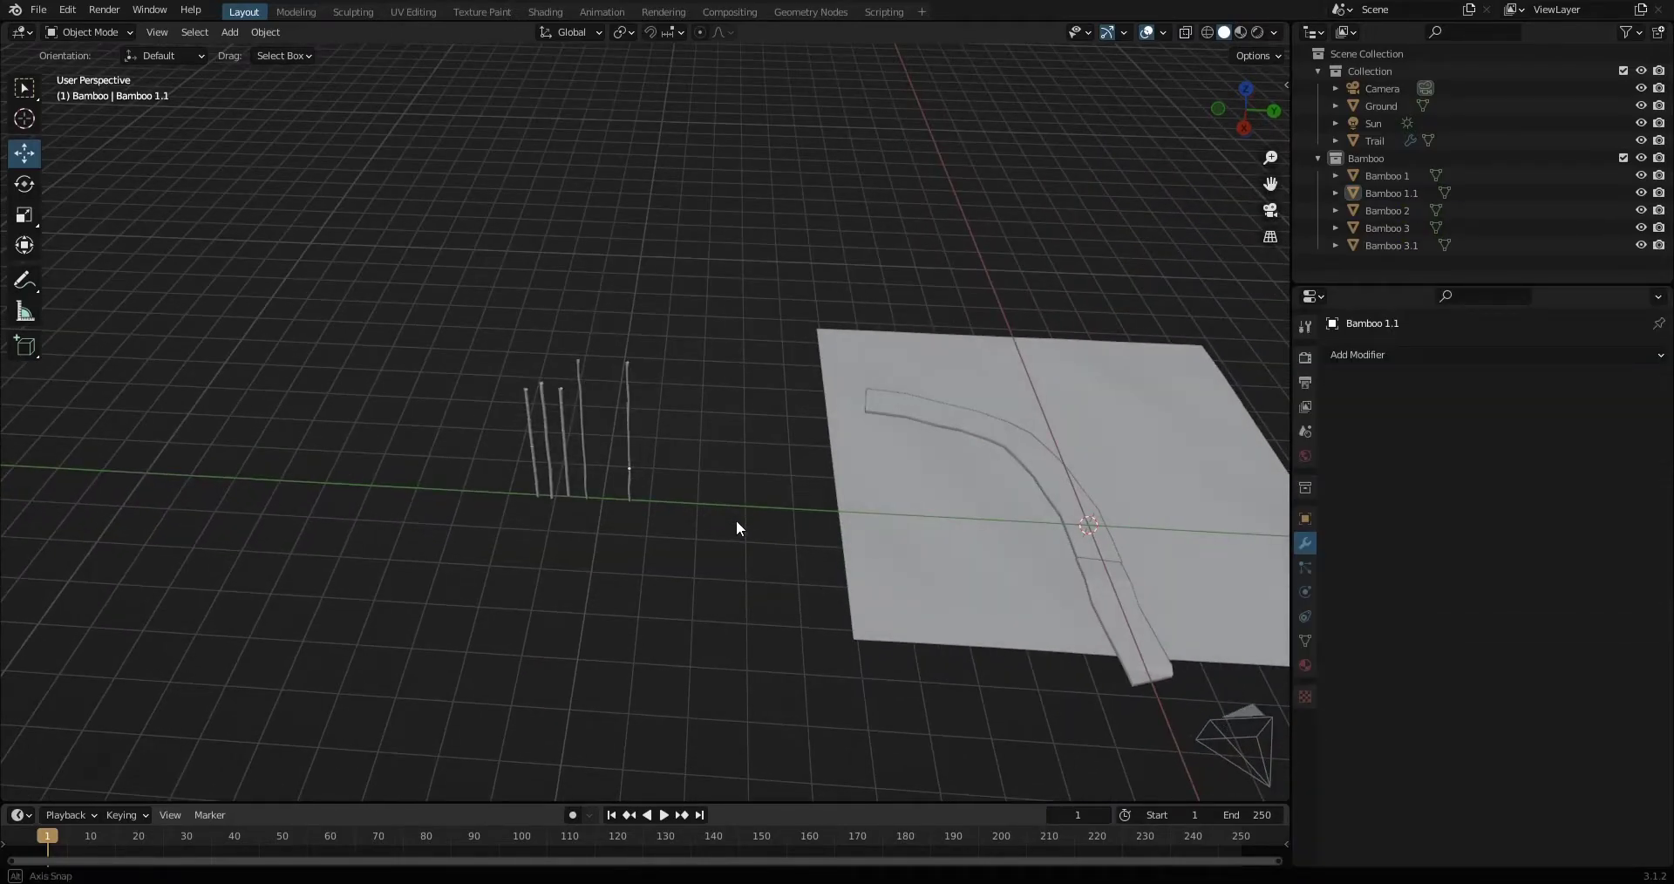
Select the Ground in top view and switch it to Weight Paint mode.
key("KP_7")
scroll(645, 450, "up", 2)
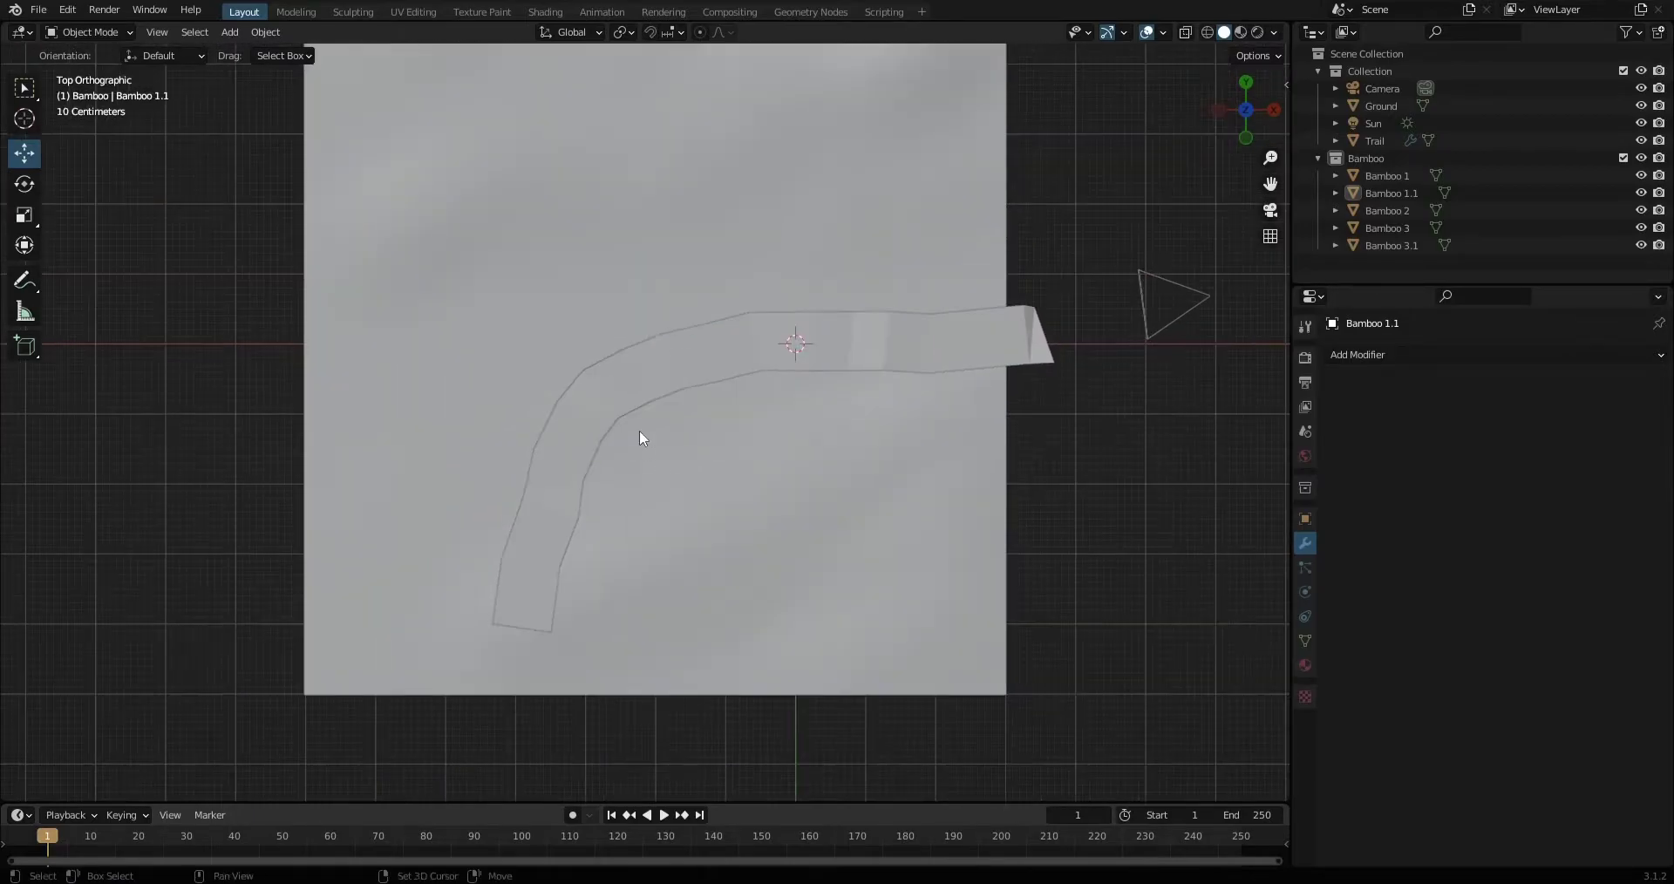
mouse_move(635, 402)
middle_mouse_down()
mouse_move(1200, 505)
mouse_move(1191, 478)
mouse_move(965, 699)
middle_mouse_up()
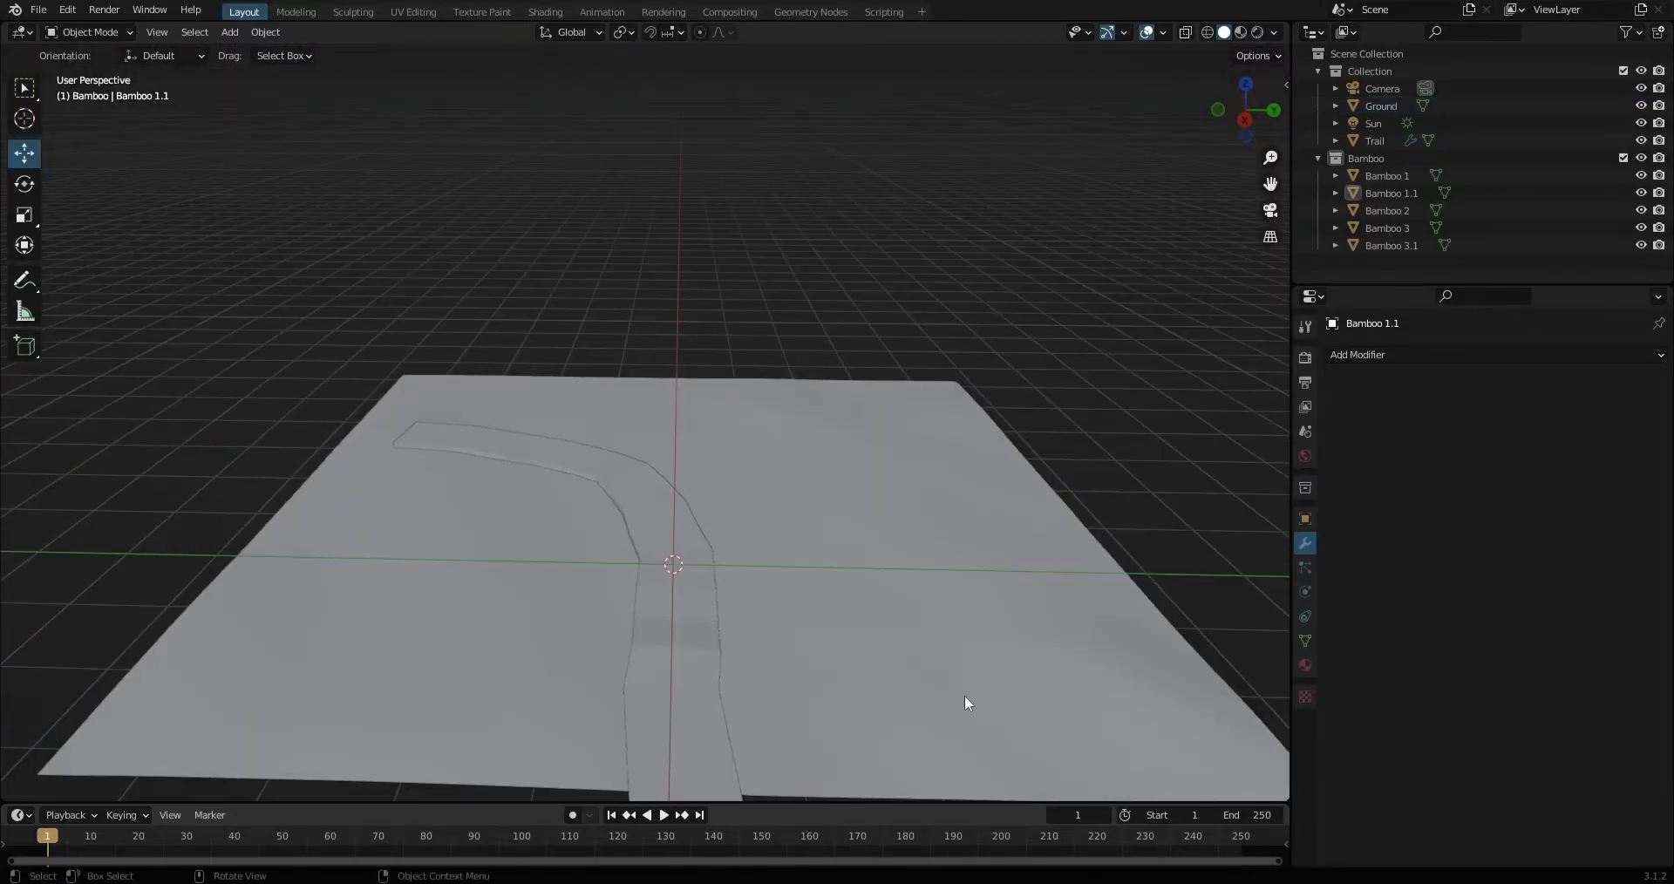
key("KP_7")
left_click(368, 303)
left_click(85, 31)
left_click(88, 129)
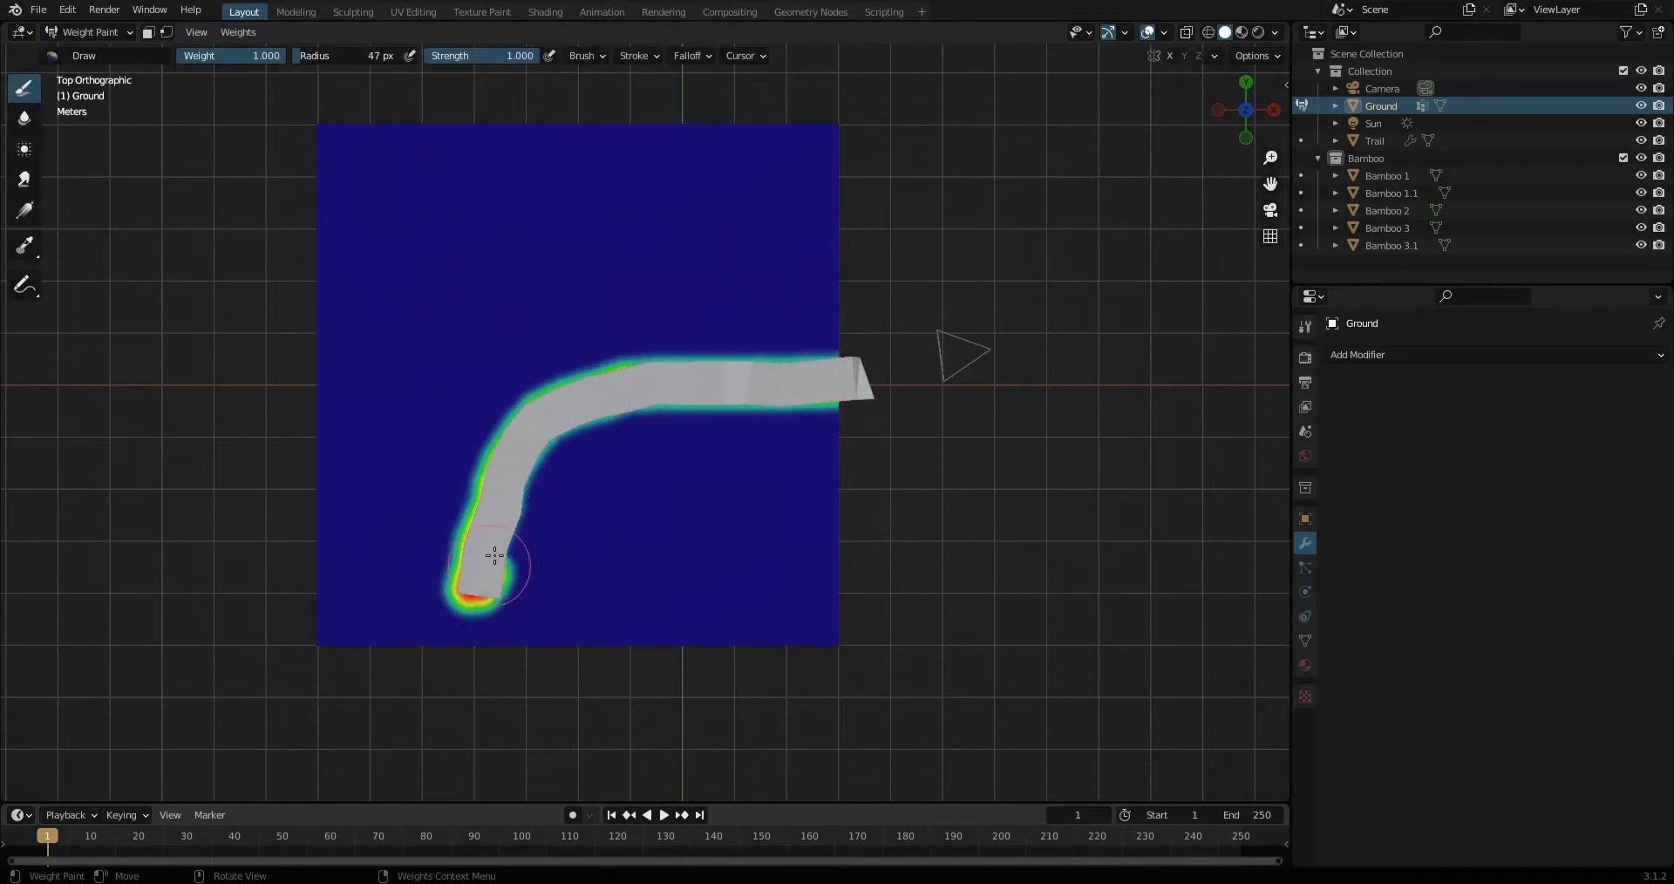
Undo the last weight strokes and compare the ground in camera and top views.
key("ctrl+z")
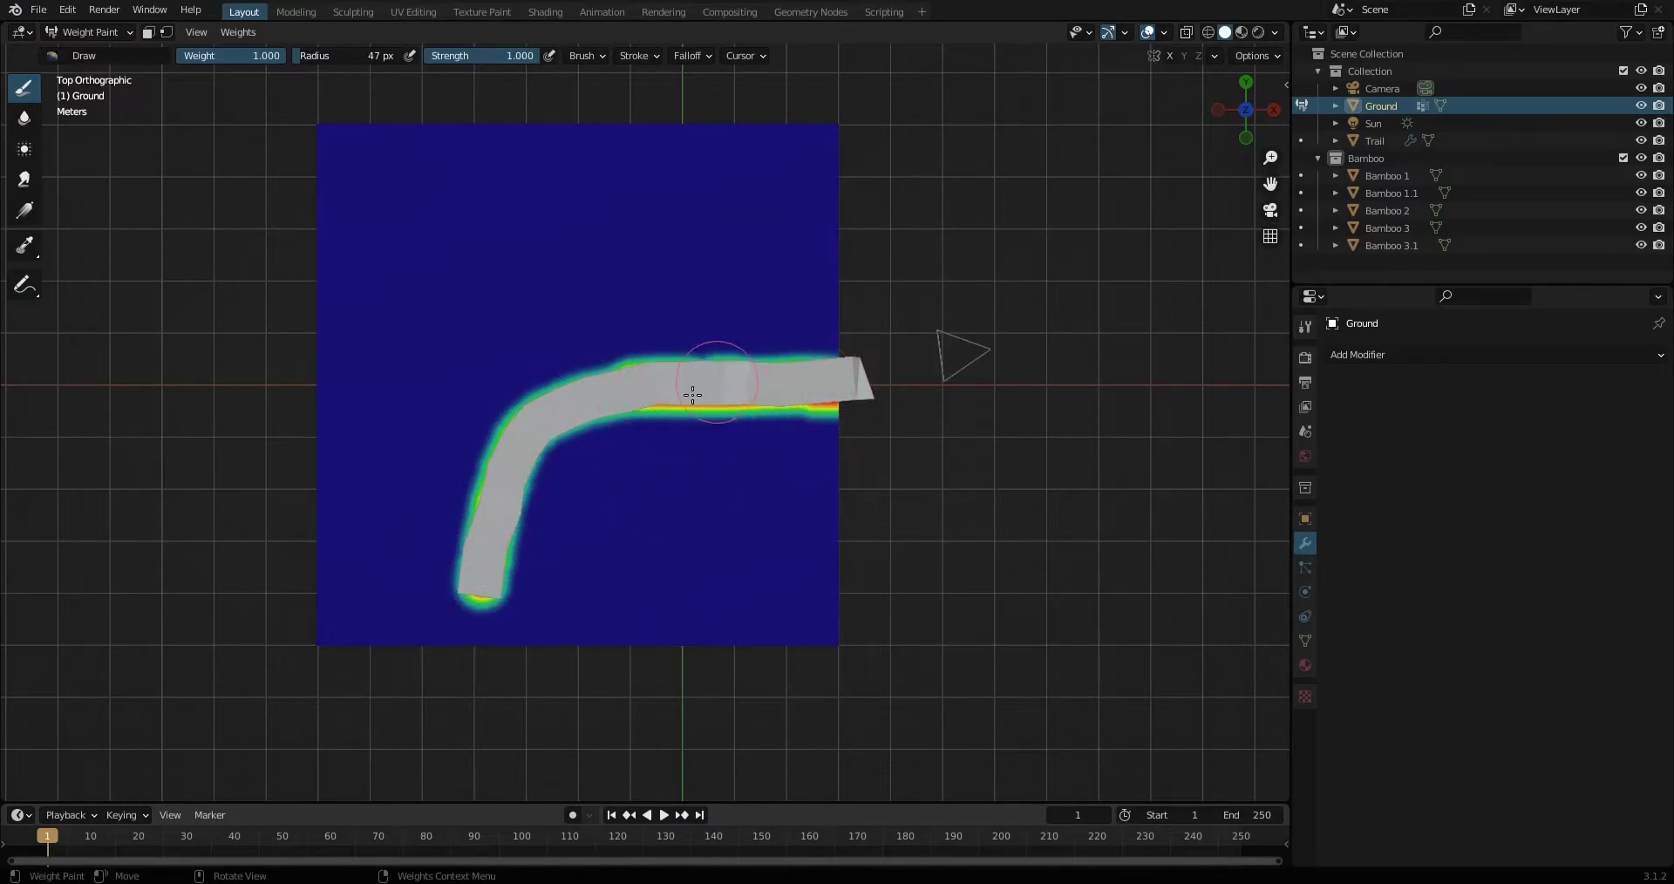
key("ctrl+z")
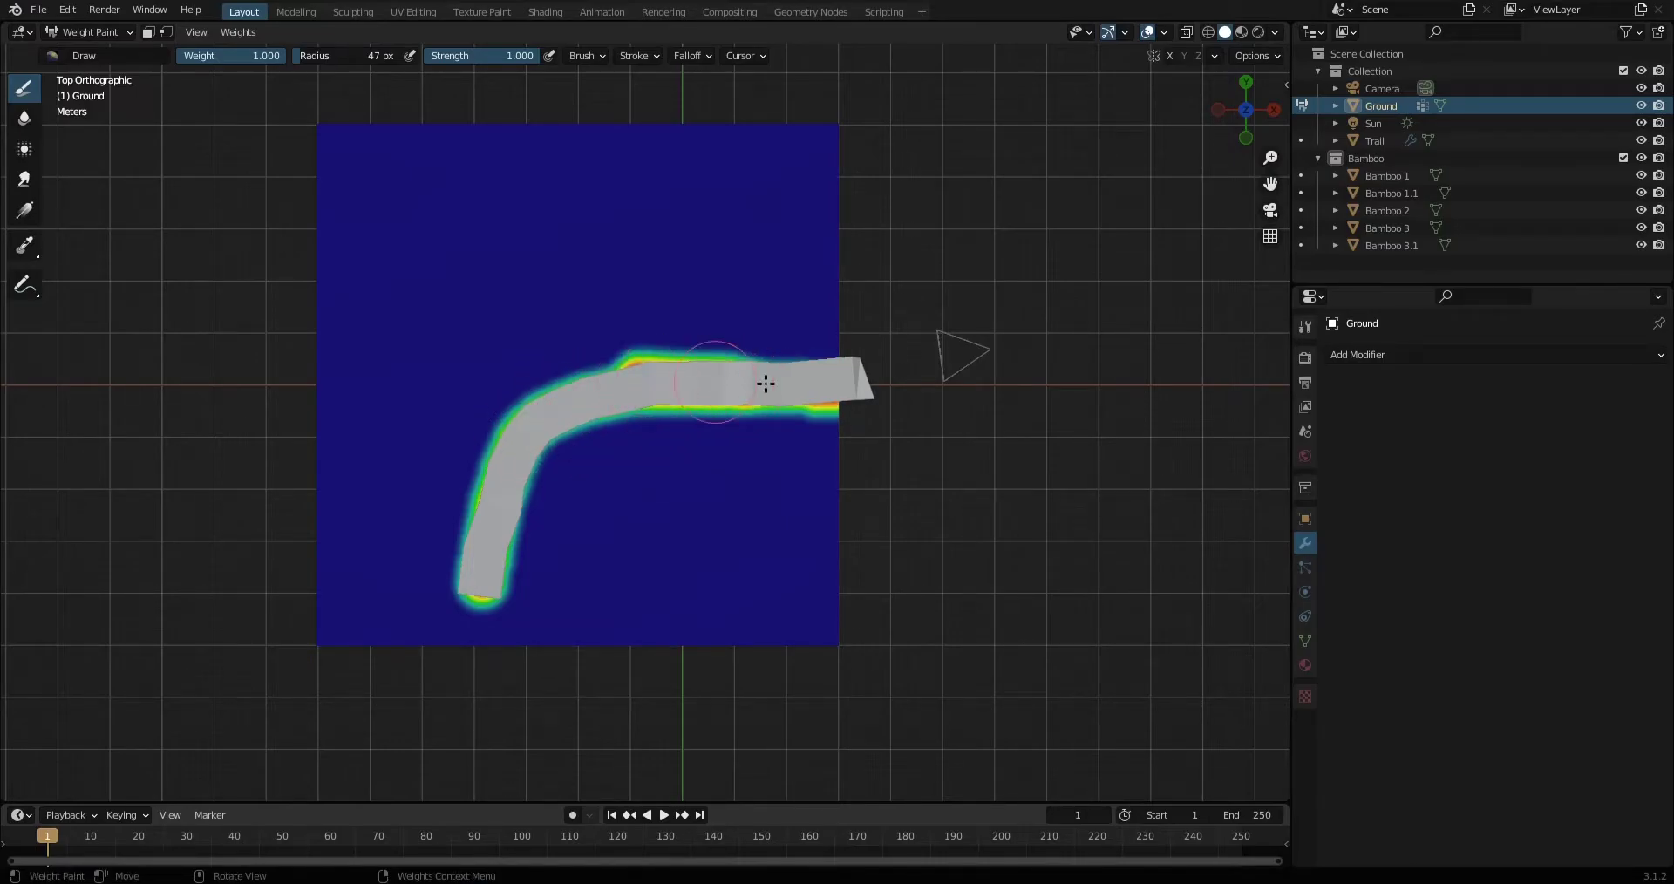
middle_click_drag(616, 410, 521, 337)
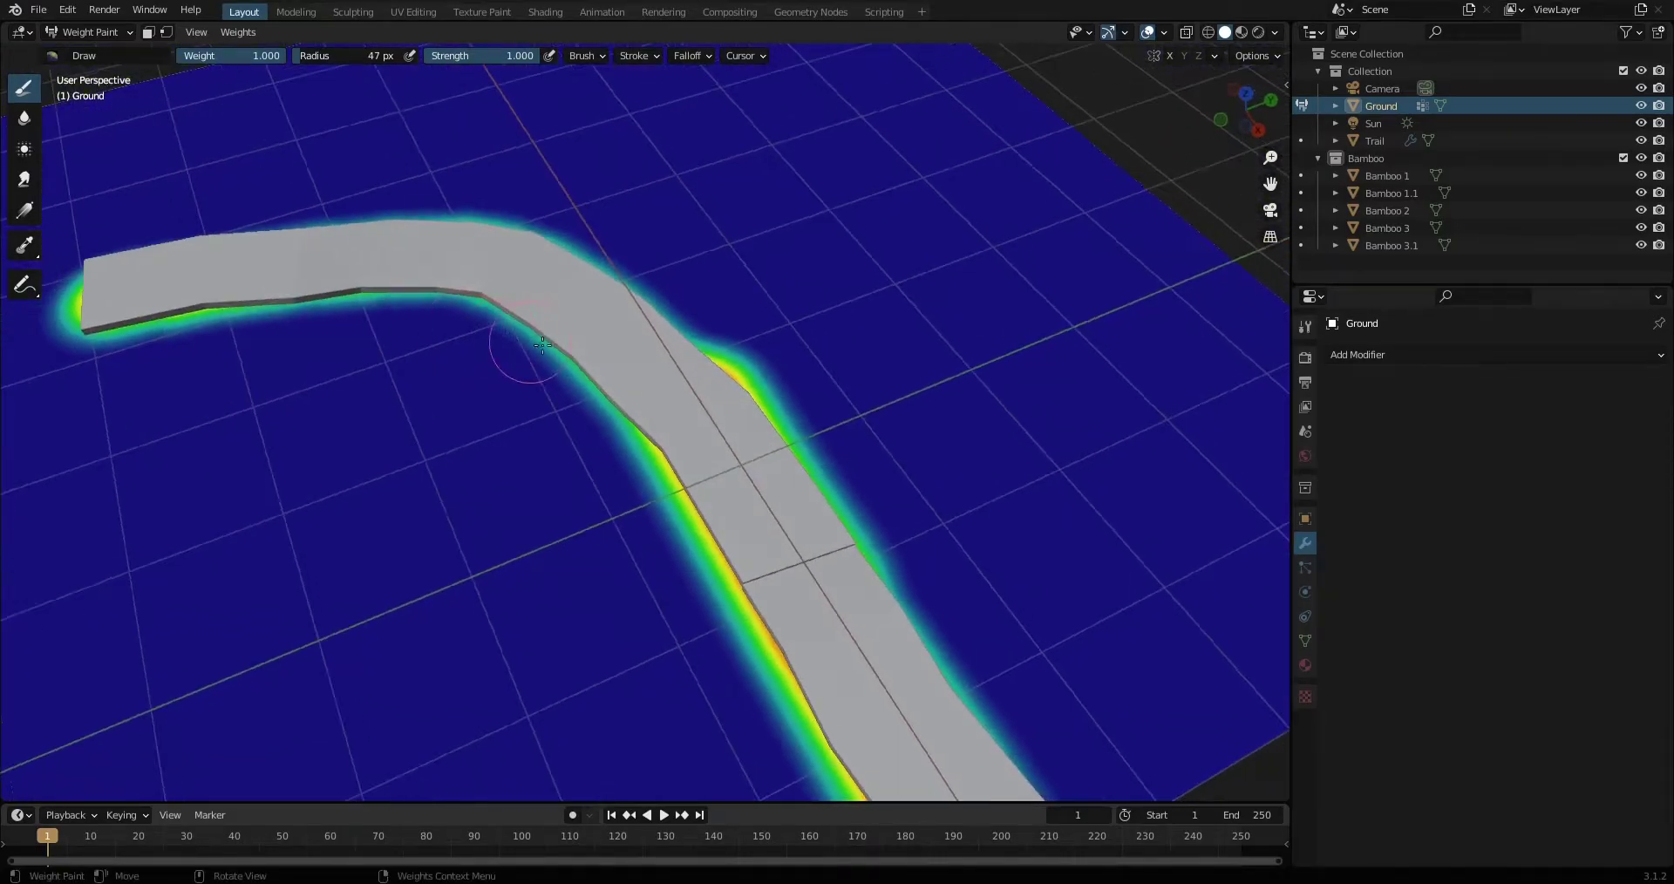
key("KP_0")
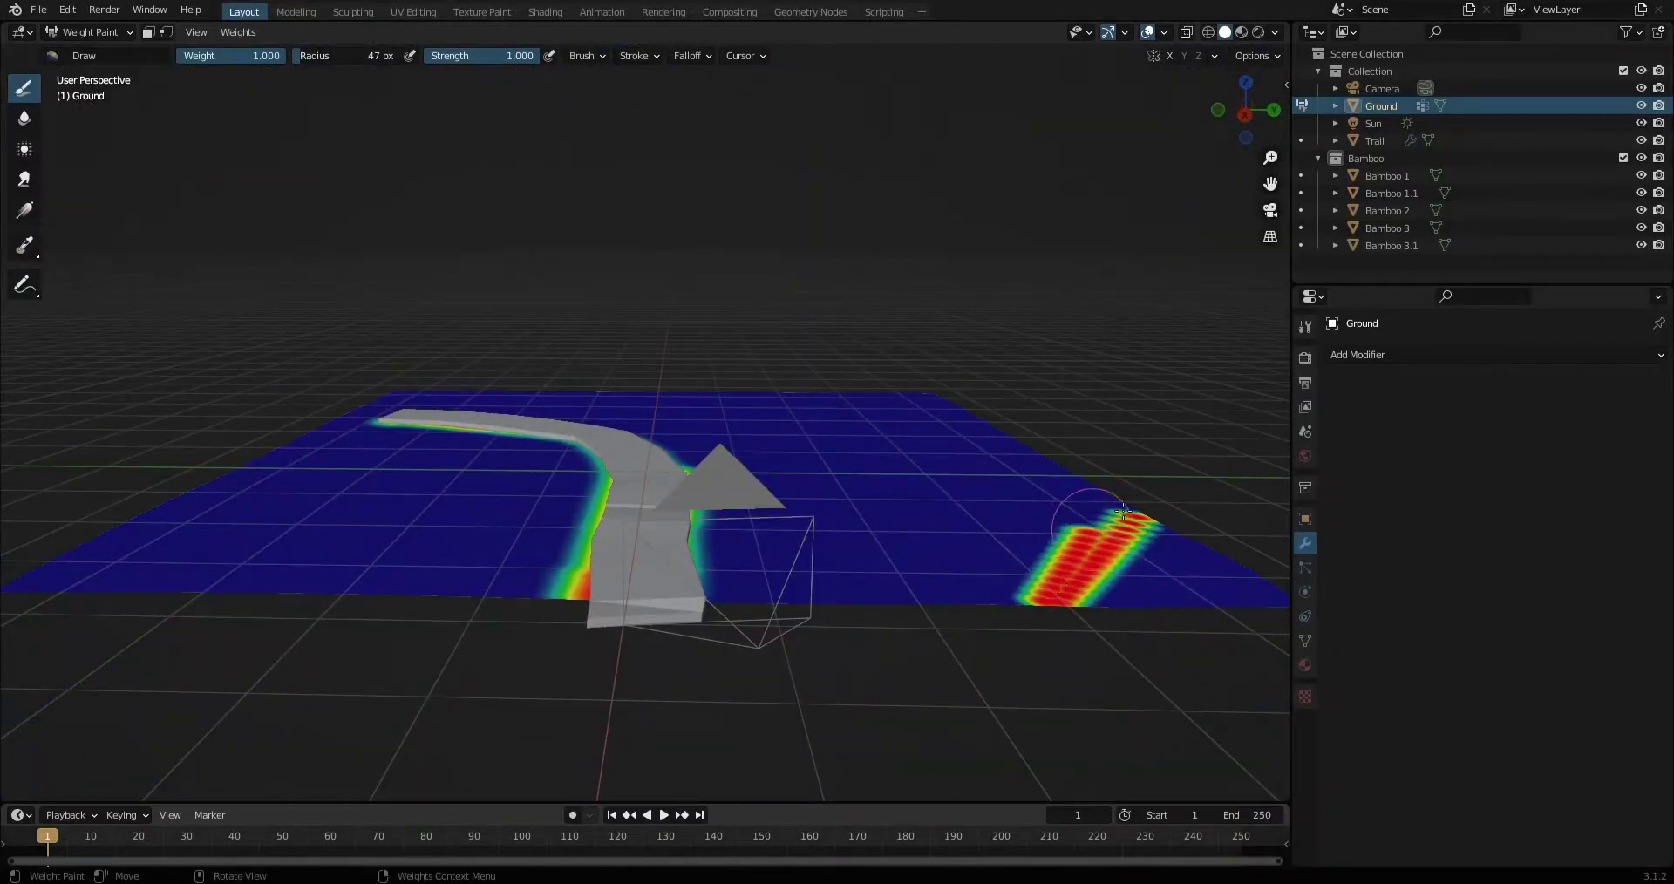
key("KP_7")
scroll(1092, 642, "down", 5)
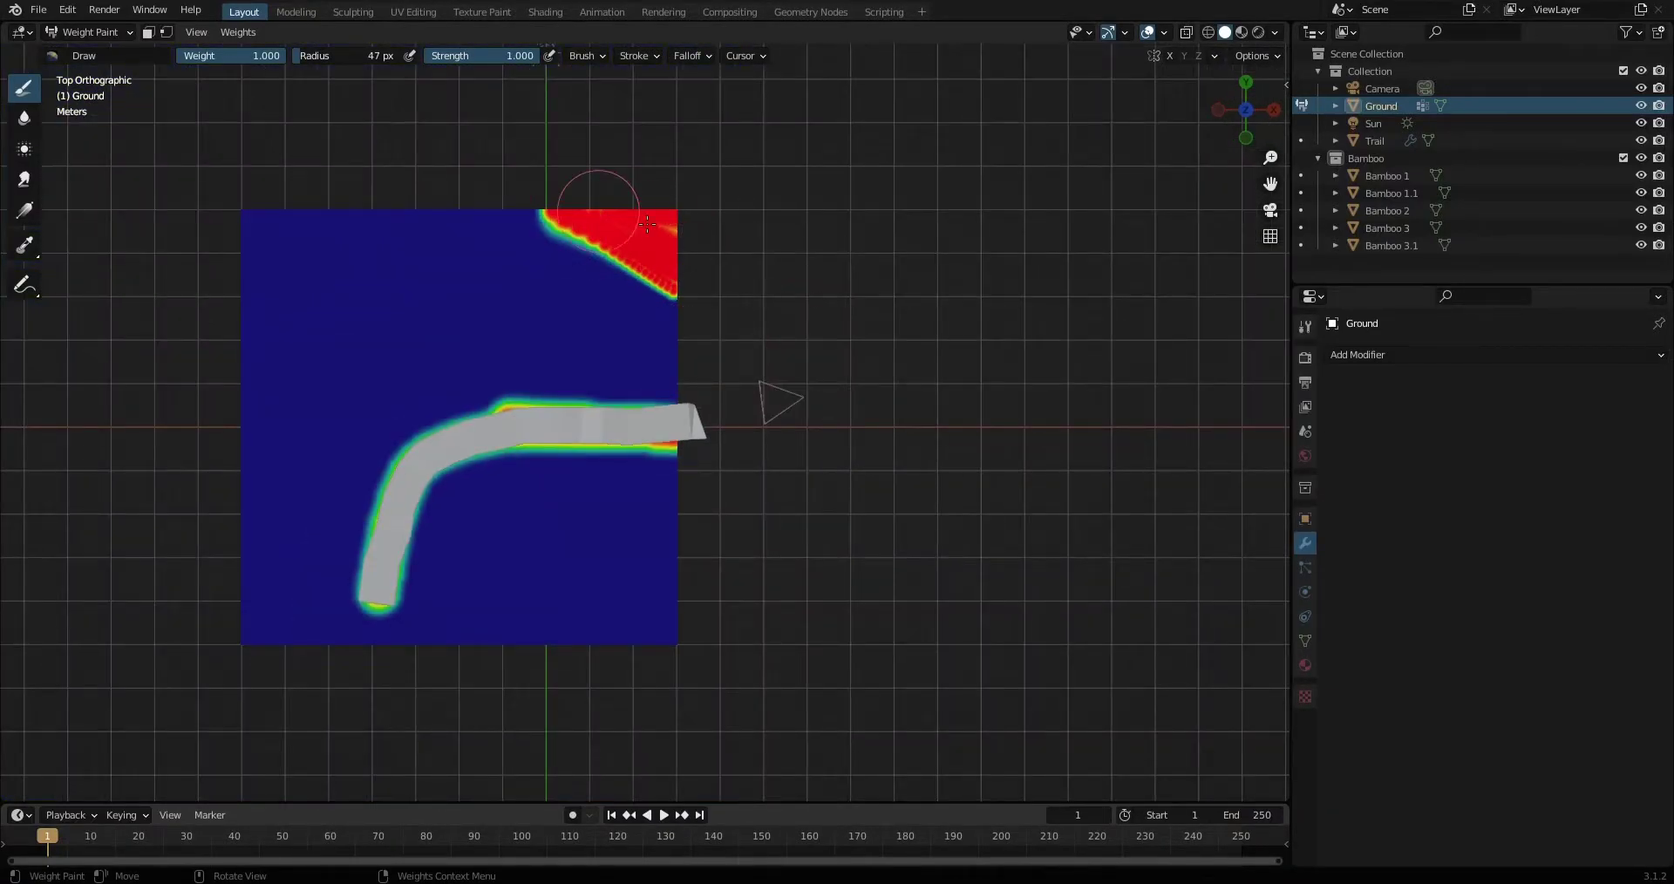
key("KP_0")
key("KP_7")
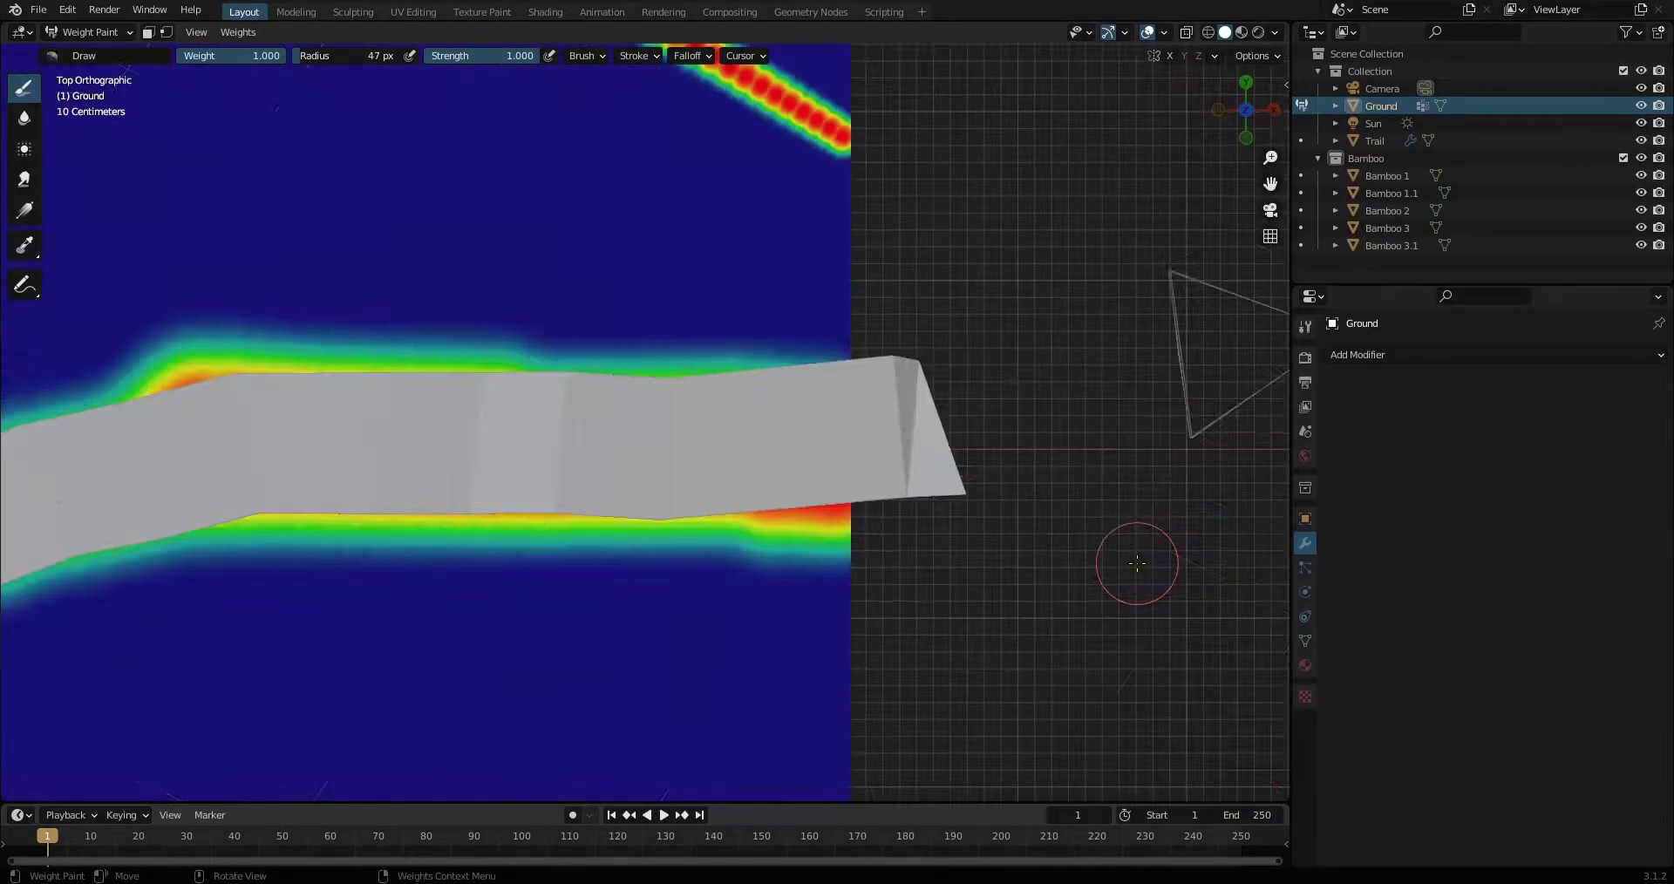
scroll(1137, 563, "down", 3)
Paint full weight across the upper corner, then invert the Ground's weights.
left_click_drag(366, 157, 716, 356)
scroll(750, 334, "down", 3)
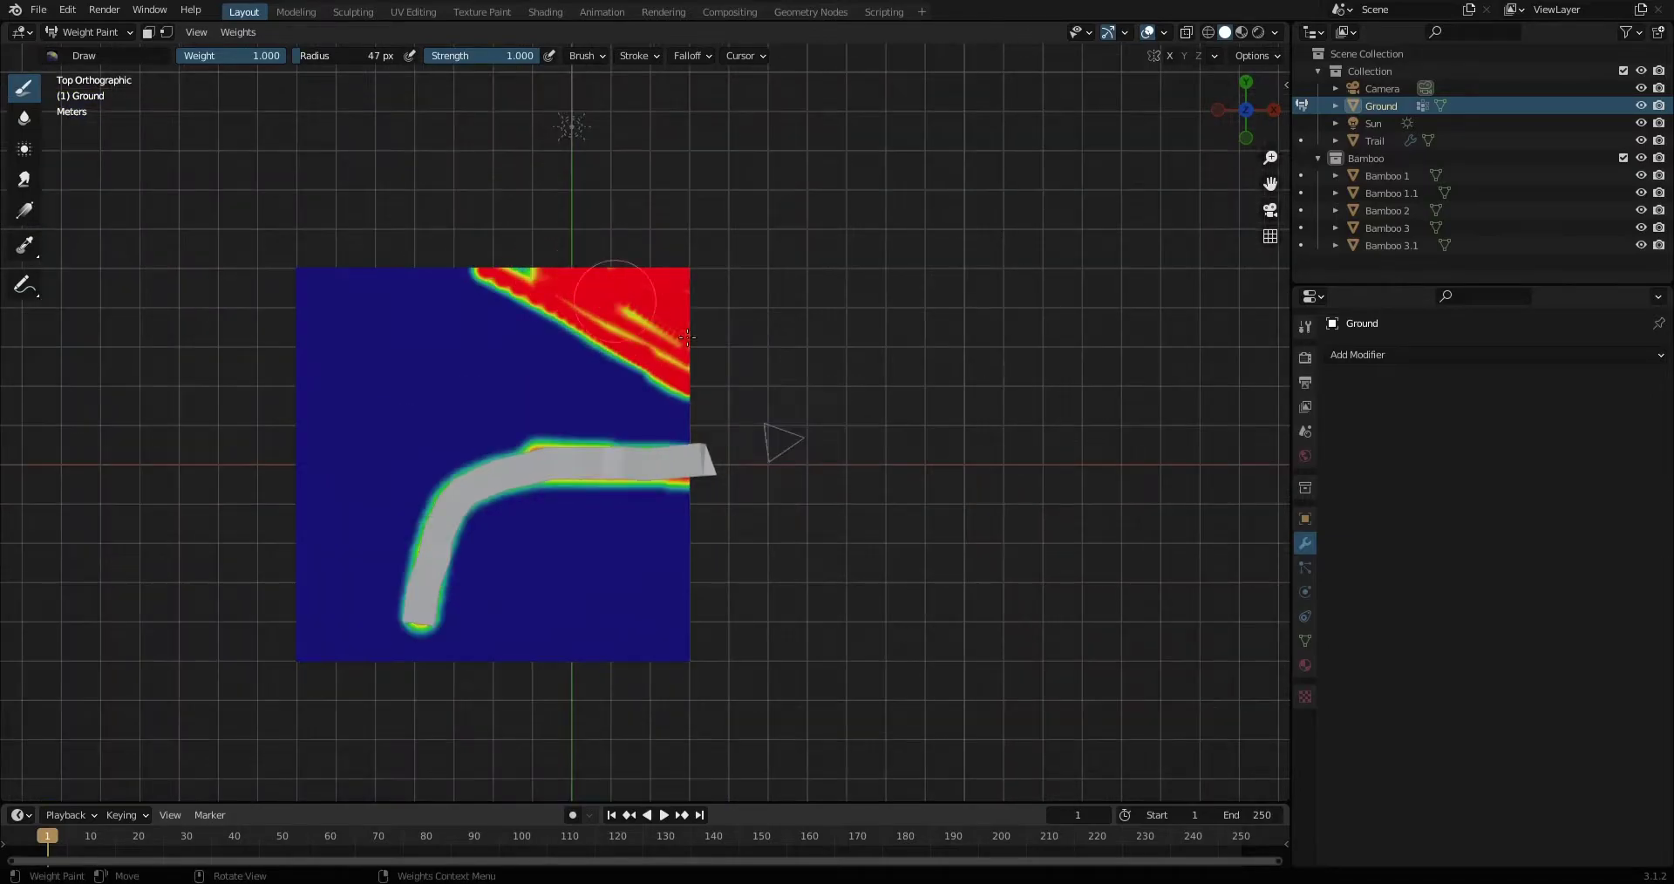
middle_click_drag(673, 359, 288, 340)
right_click(288, 340)
left_click(238, 32)
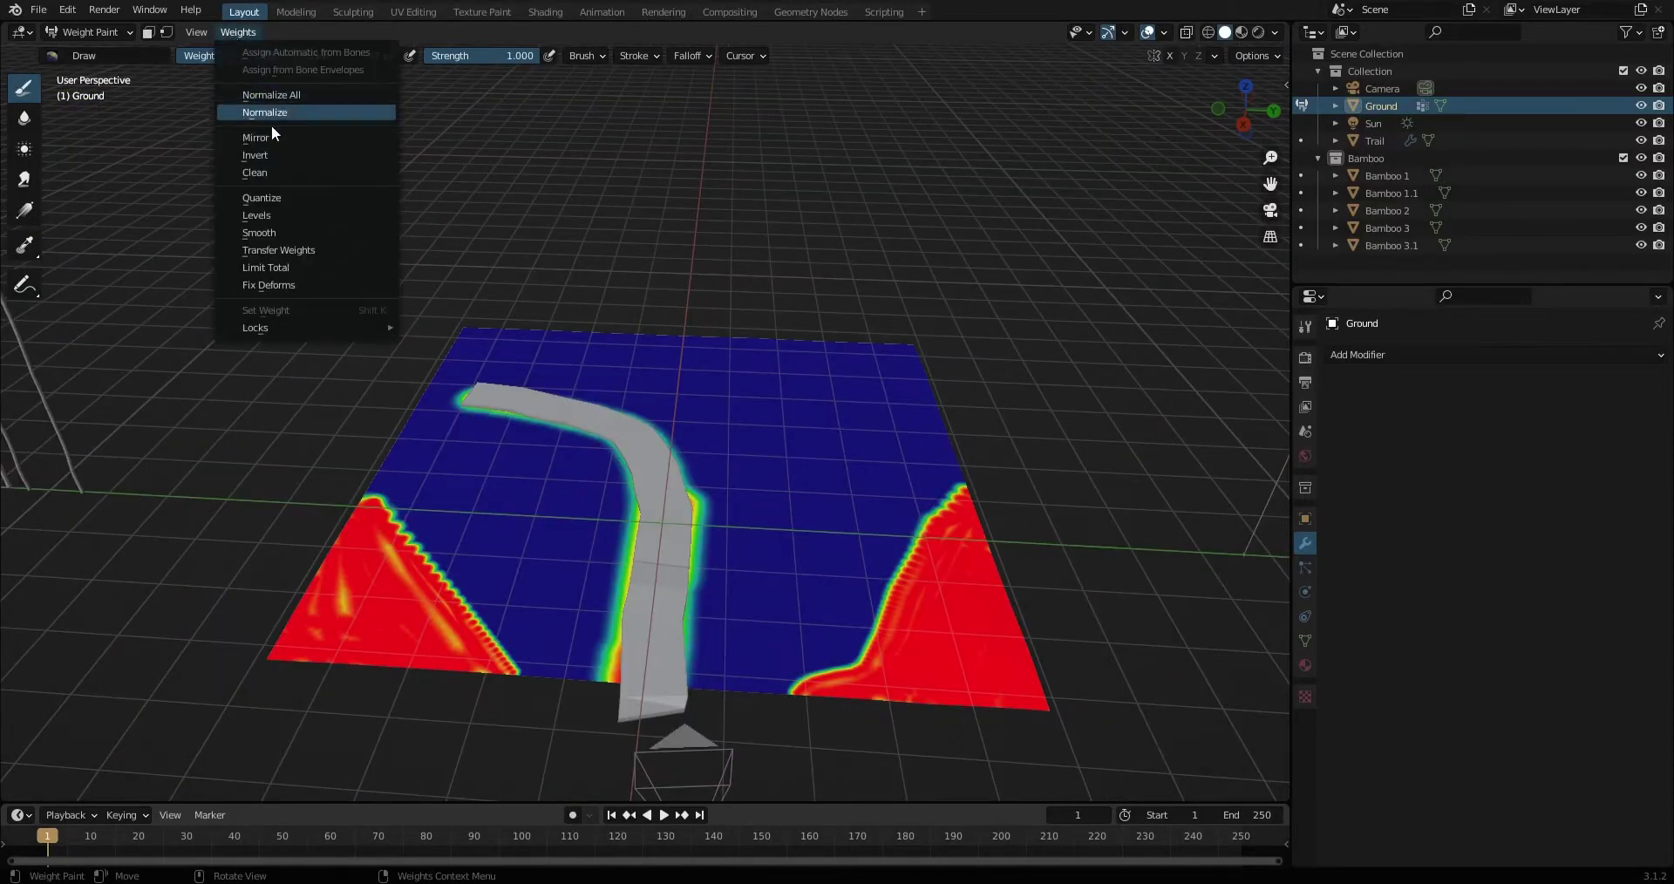
left_click(270, 158)
middle_click_drag(408, 266, 468, 306)
scroll(752, 377, "up", 3)
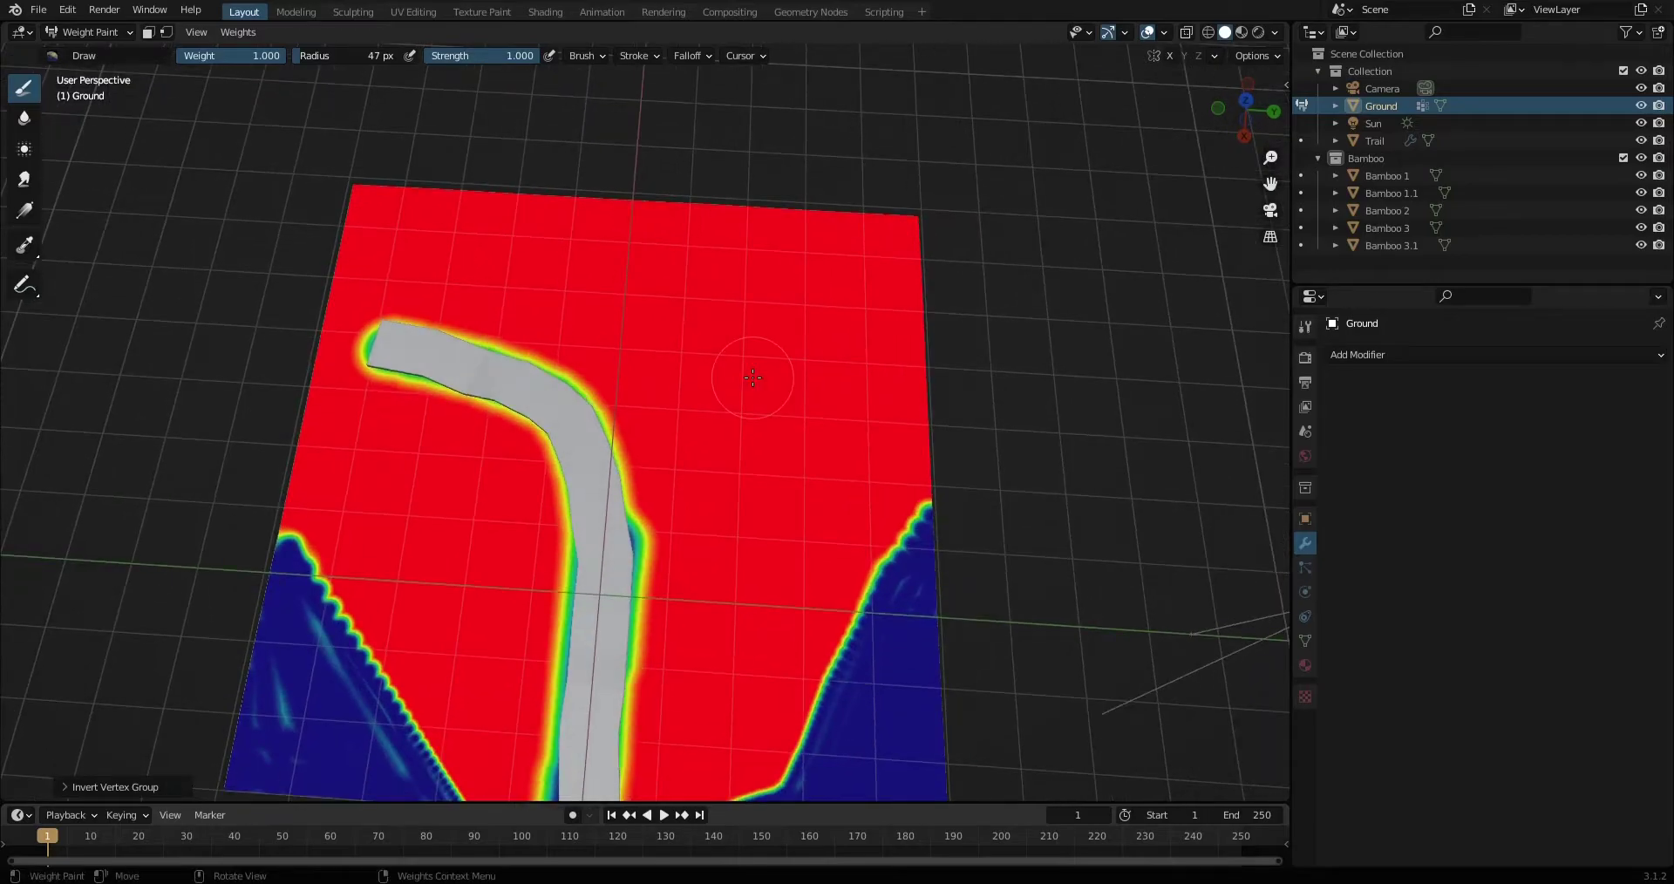
Show the Ground's vertex group in Object Data, return to Object Mode, and start renaming it.
left_click(1305, 641)
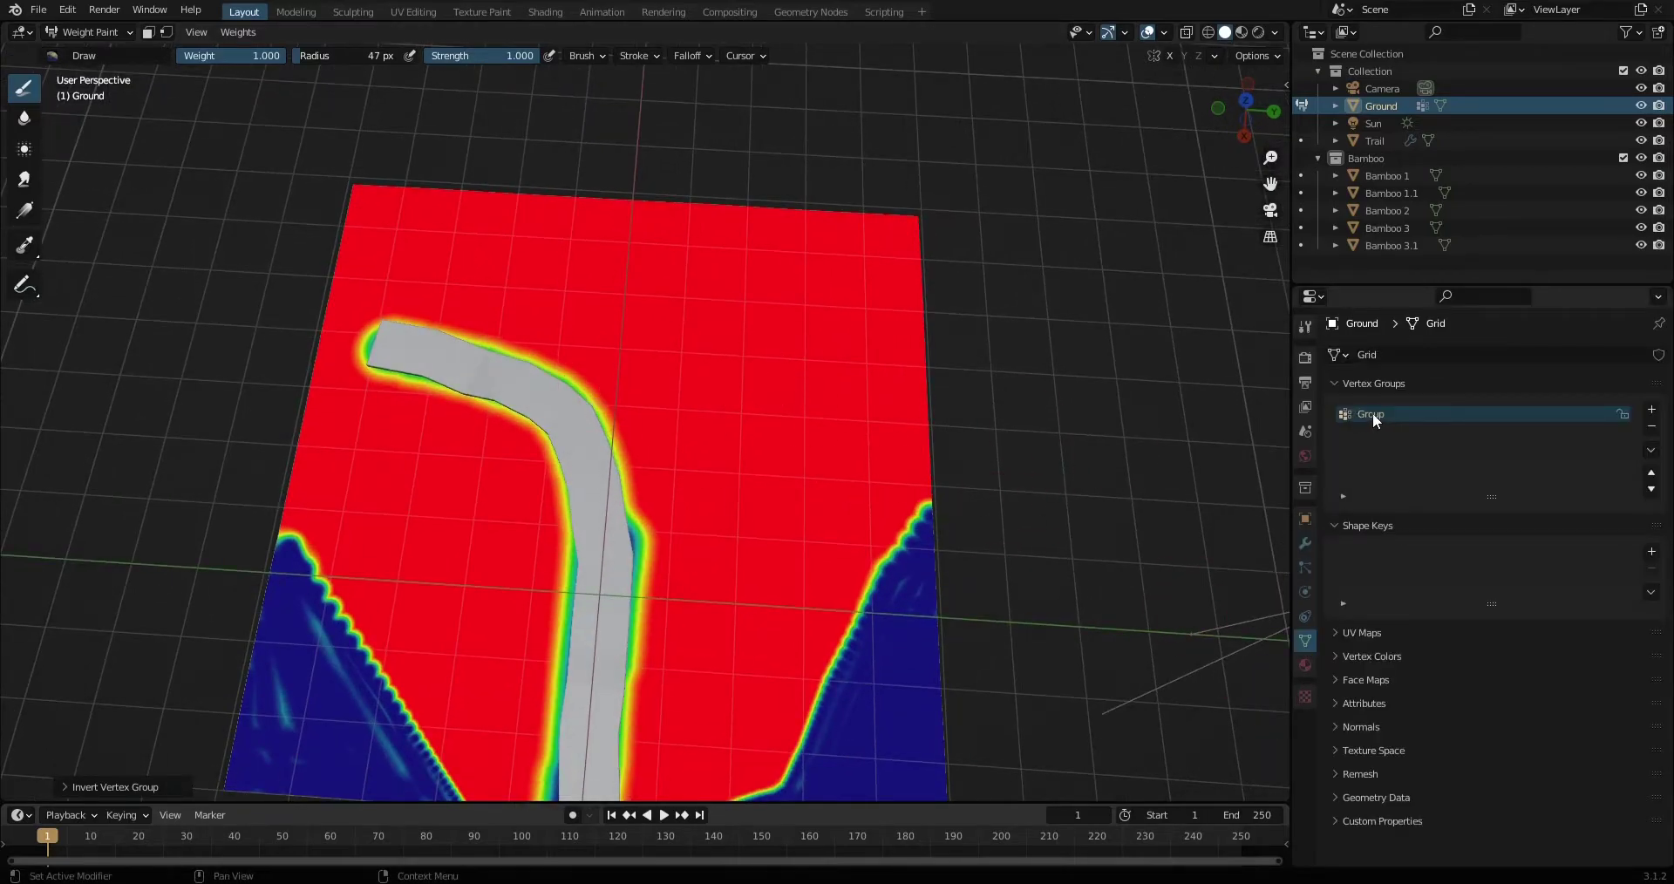
left_click(87, 32)
left_click(79, 52)
double_click(1389, 415)
type("Bamboo Area")
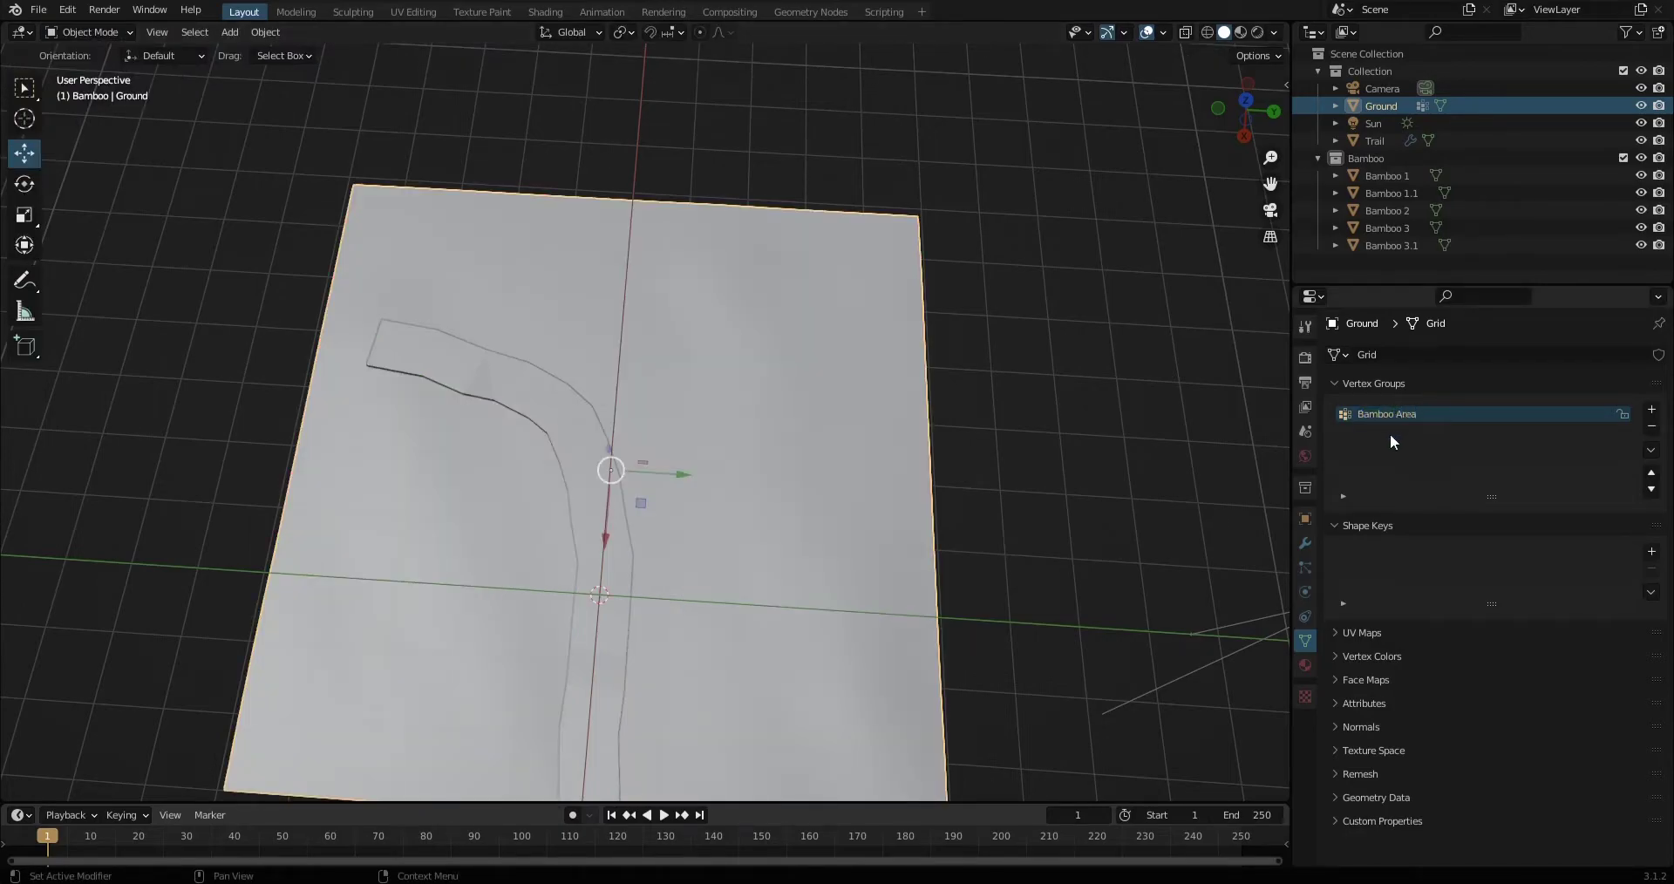
Orbit down to the bamboo and camera and select the Bamboo 1.1 stalk.
scroll(972, 363, "down", 4)
middle_click_drag(971, 363, 953, 332)
scroll(807, 385, "down", 3)
middle_click_drag(807, 385, 425, 419)
left_click(425, 418)
left_click(425, 419)
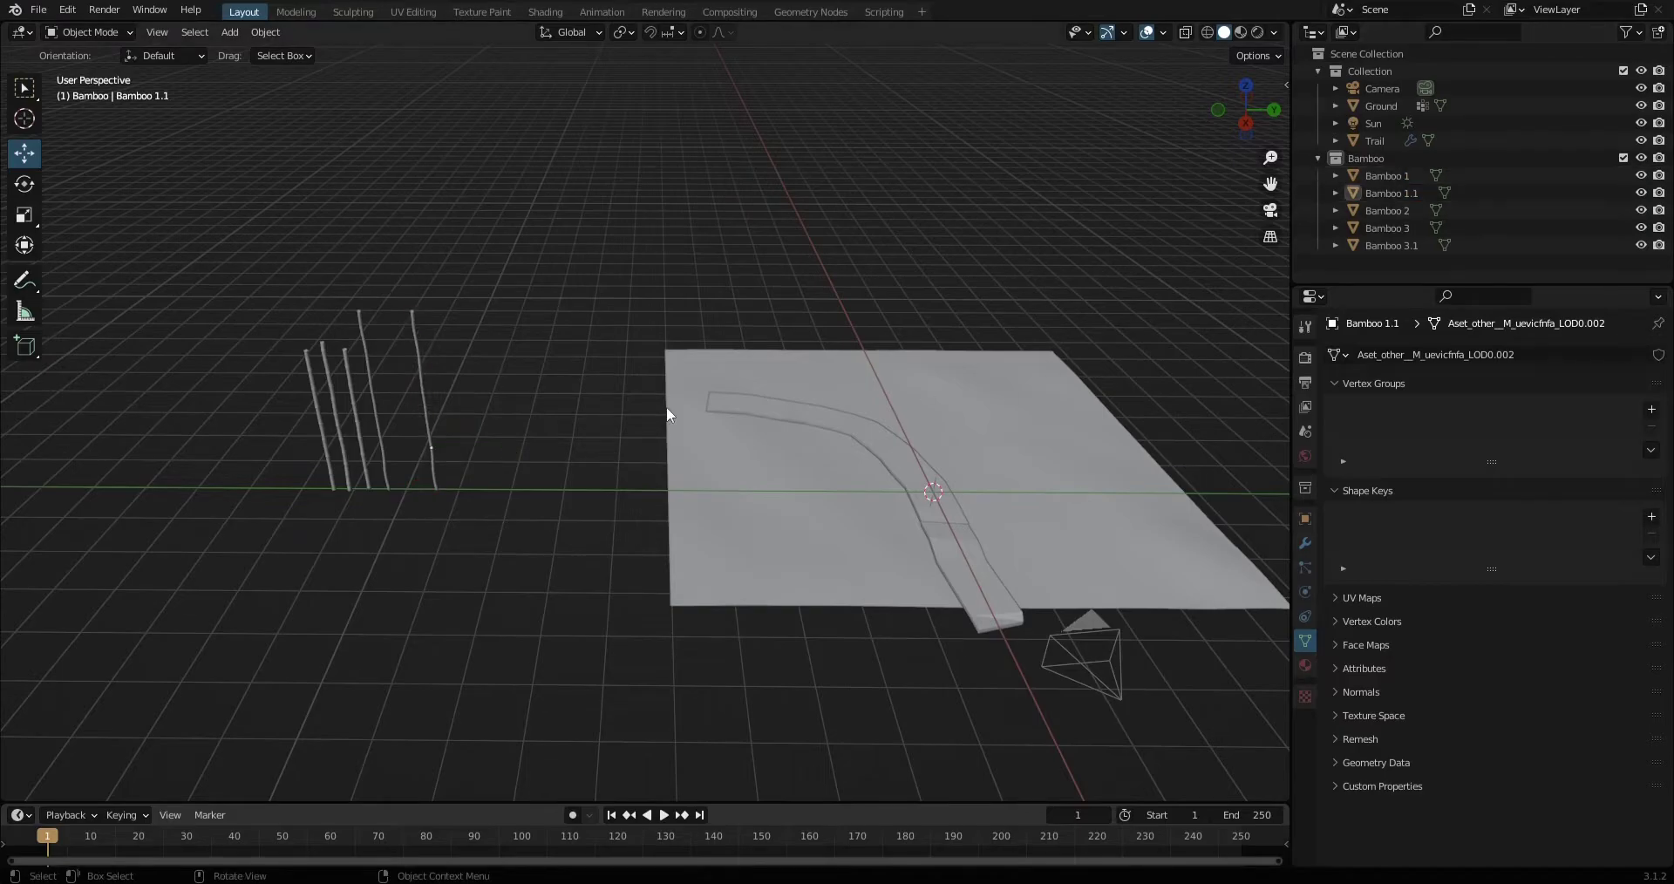
Join the imported bamboo parts Object_2–4 into a single Object_2.
left_click_drag(1365, 287, 1382, 333)
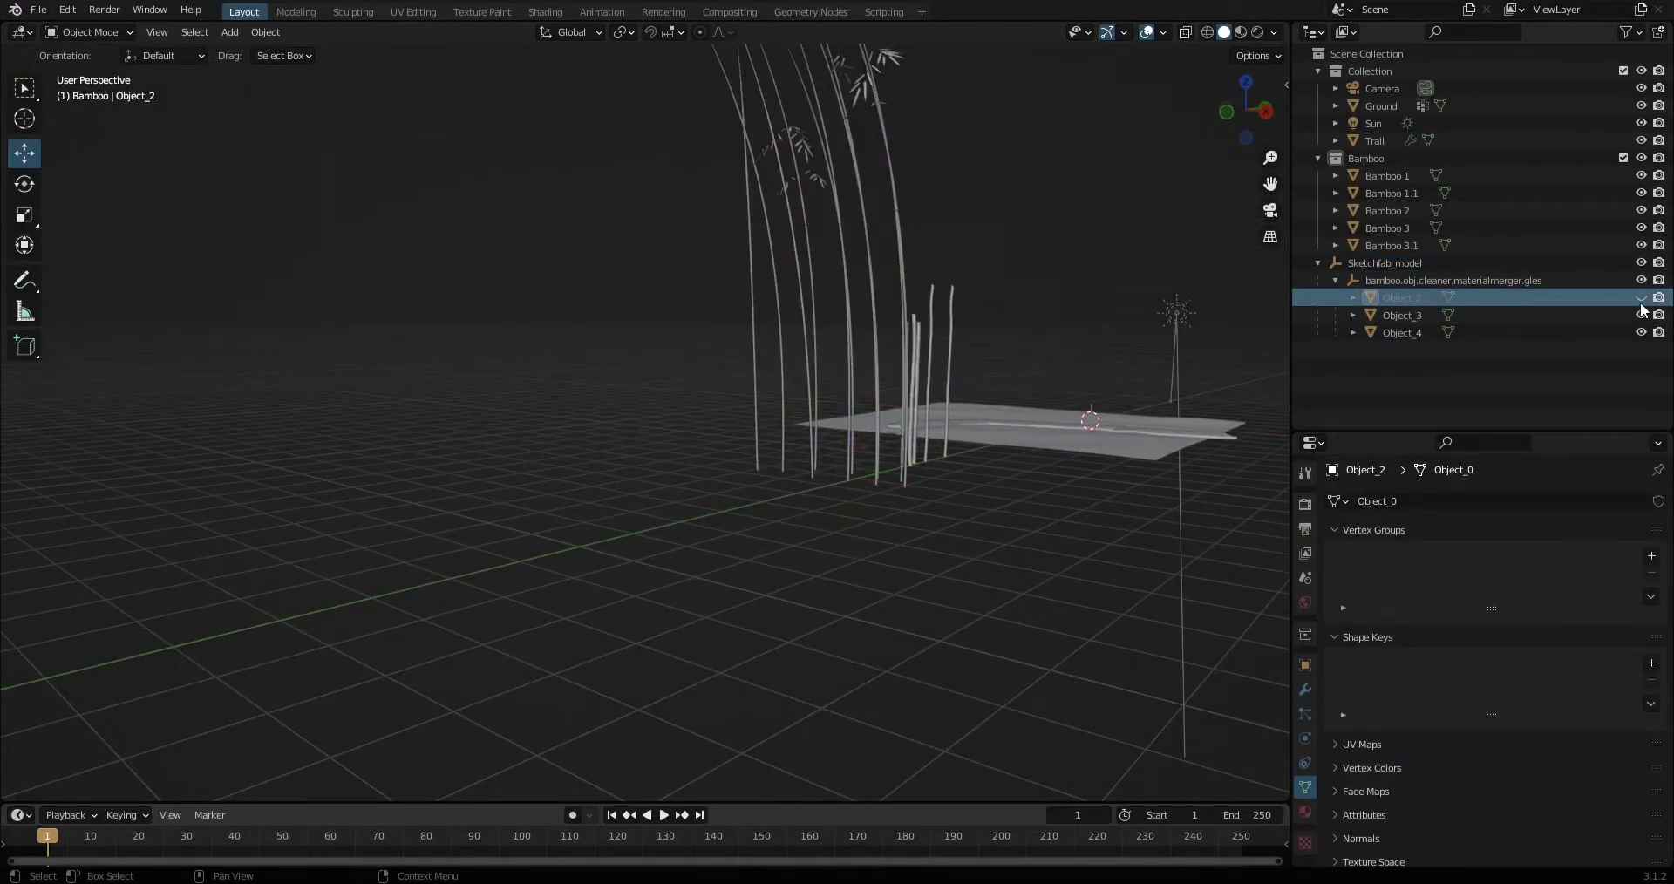
left_click(1641, 332)
left_click(1641, 332)
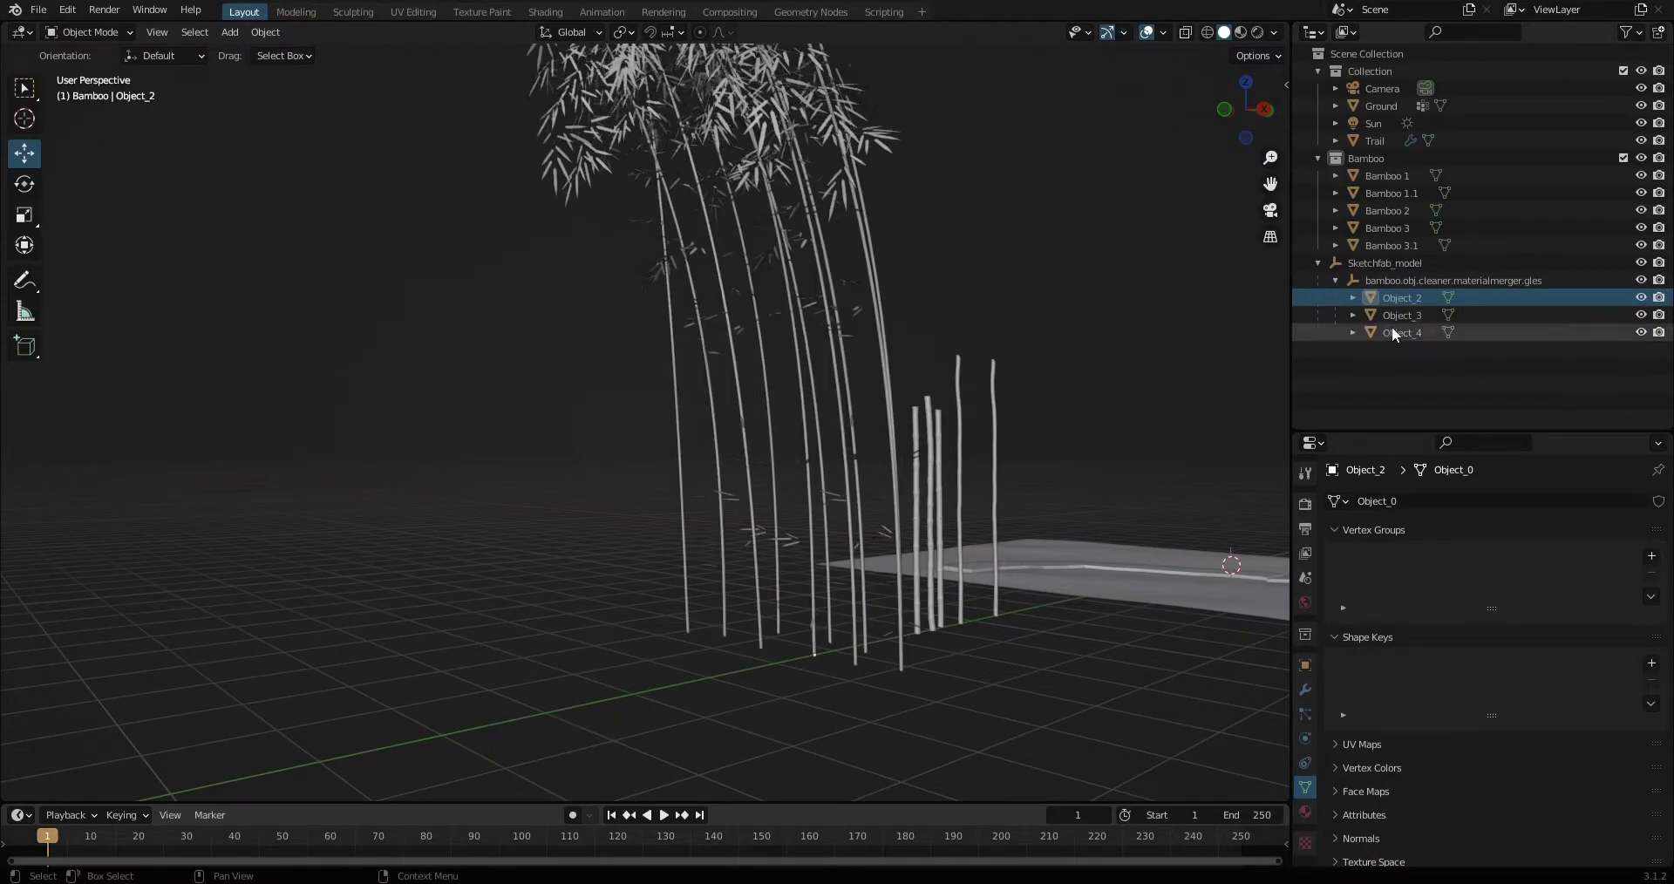
left_click(1390, 331, "shift")
key("ctrl+j")
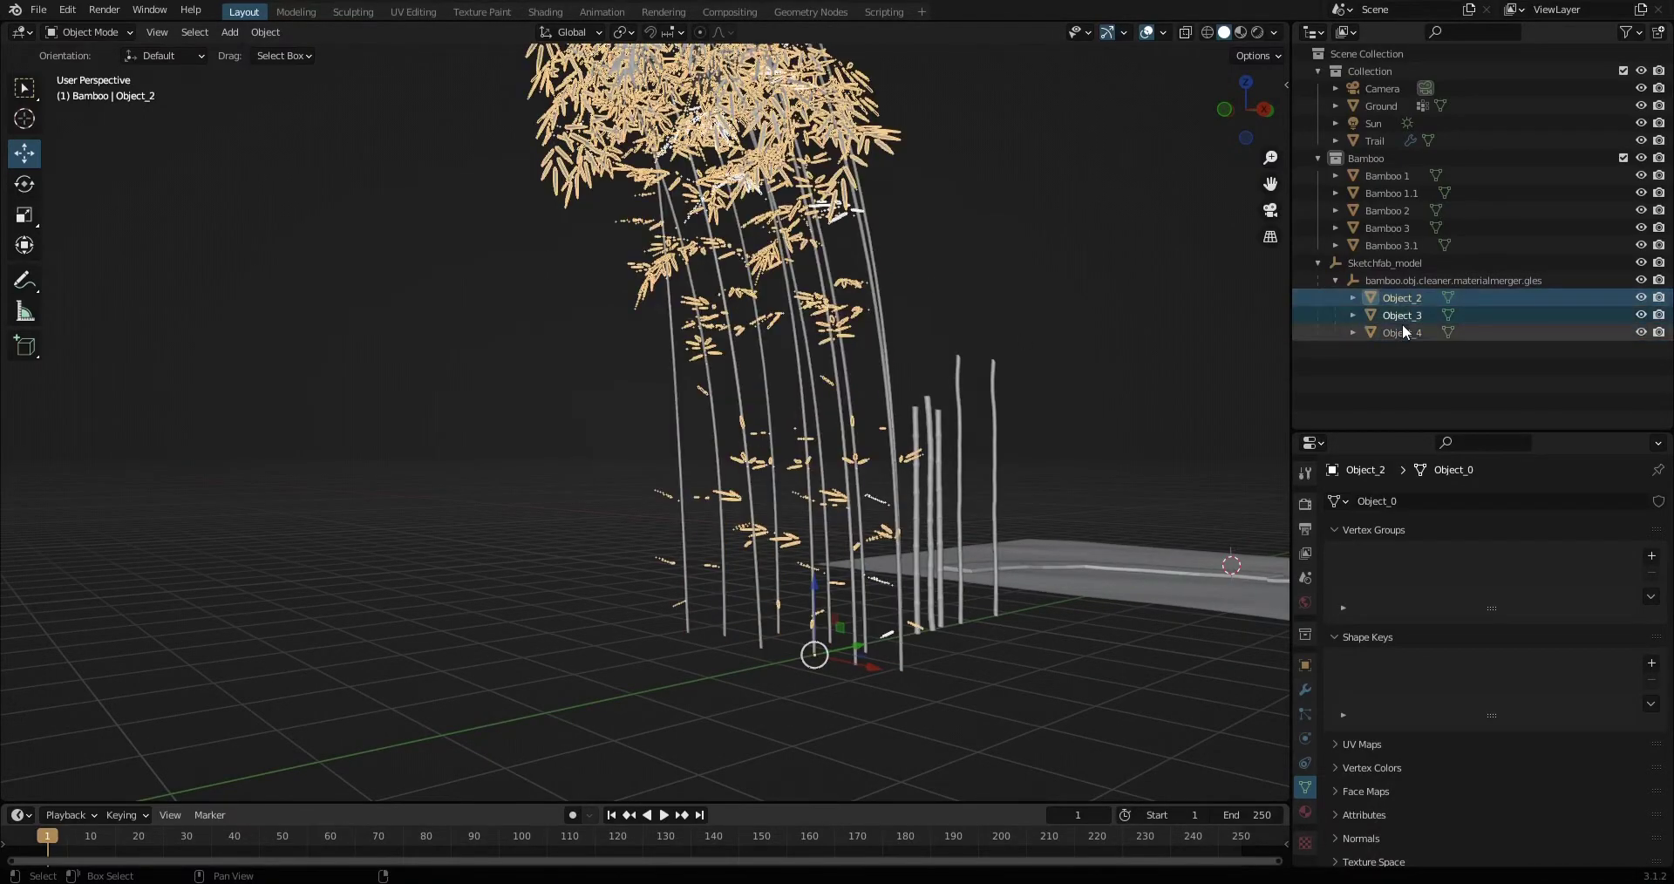
Rename Sketchfab_model to Bamboo 4 and scale the imported bamboo down.
double_click(1388, 265)
type("Bamboo 4")
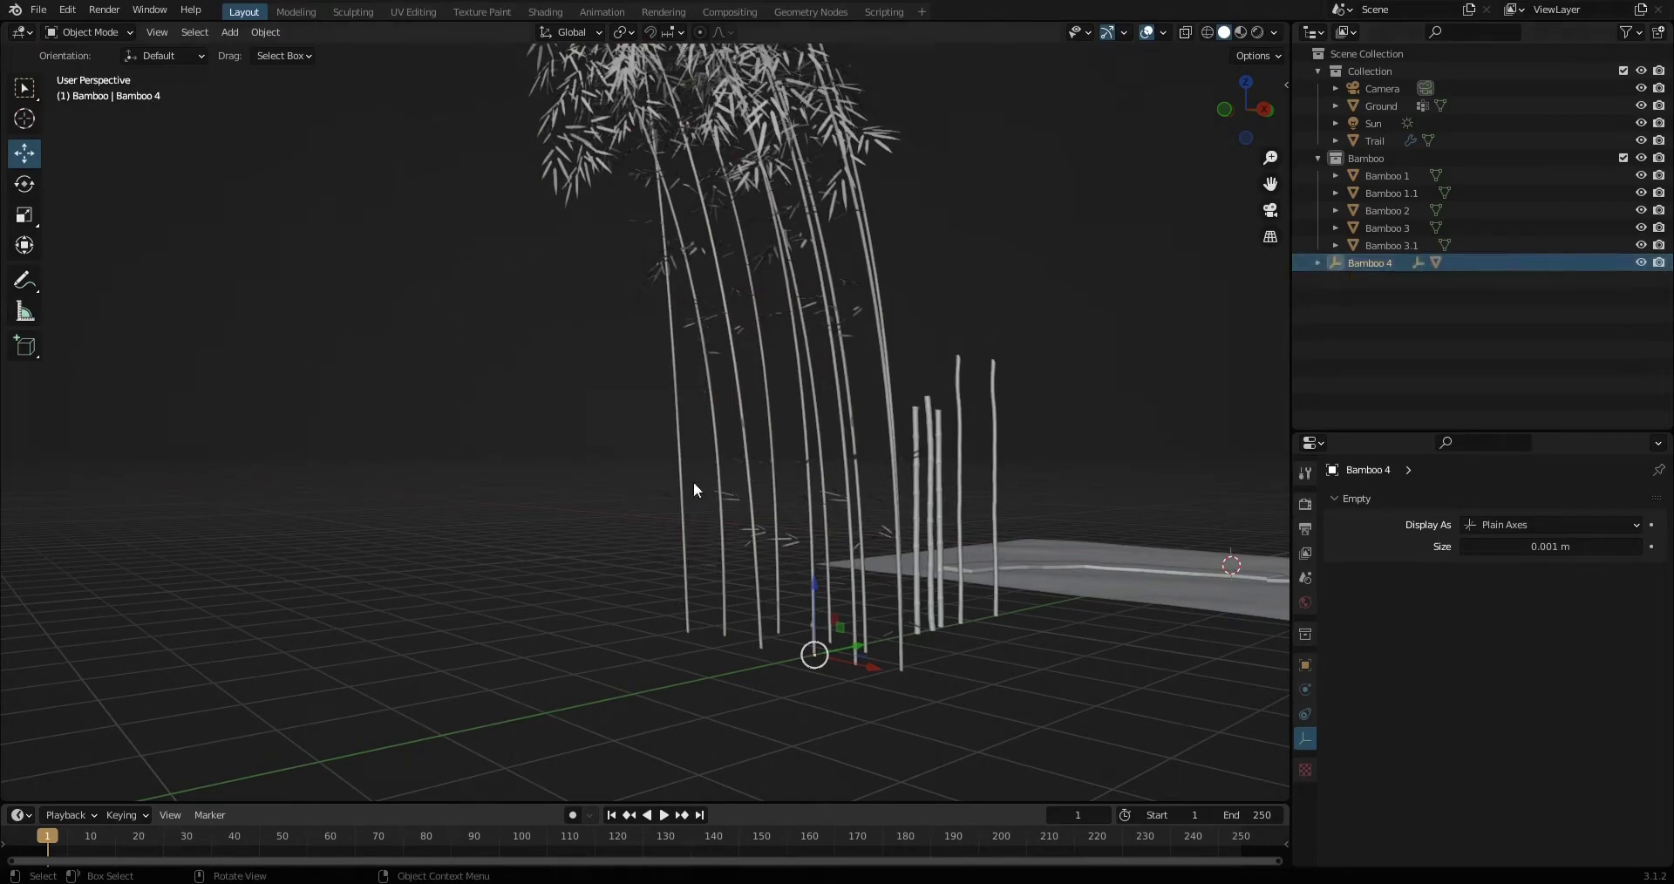
left_click(693, 482)
key("s")
key("Return")
Collapse the Bamboo collection and select the Ground to view its particle settings.
left_click(1317, 159)
left_click(834, 652)
middle_click_drag(721, 555, 1101, 409)
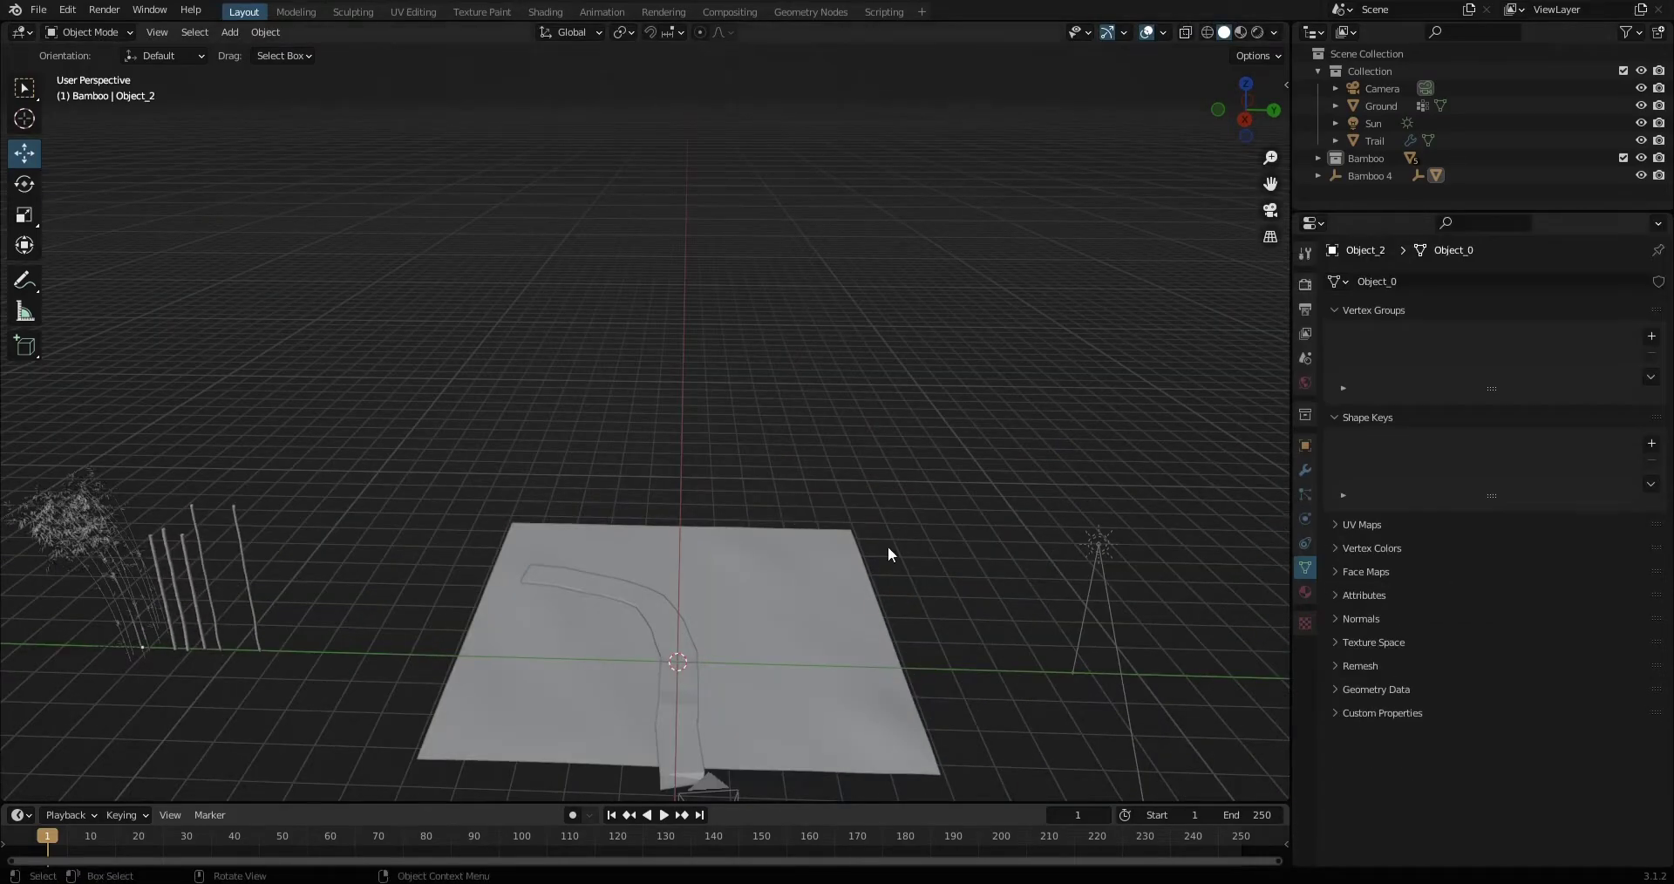
left_click(1381, 105)
left_click(1305, 494)
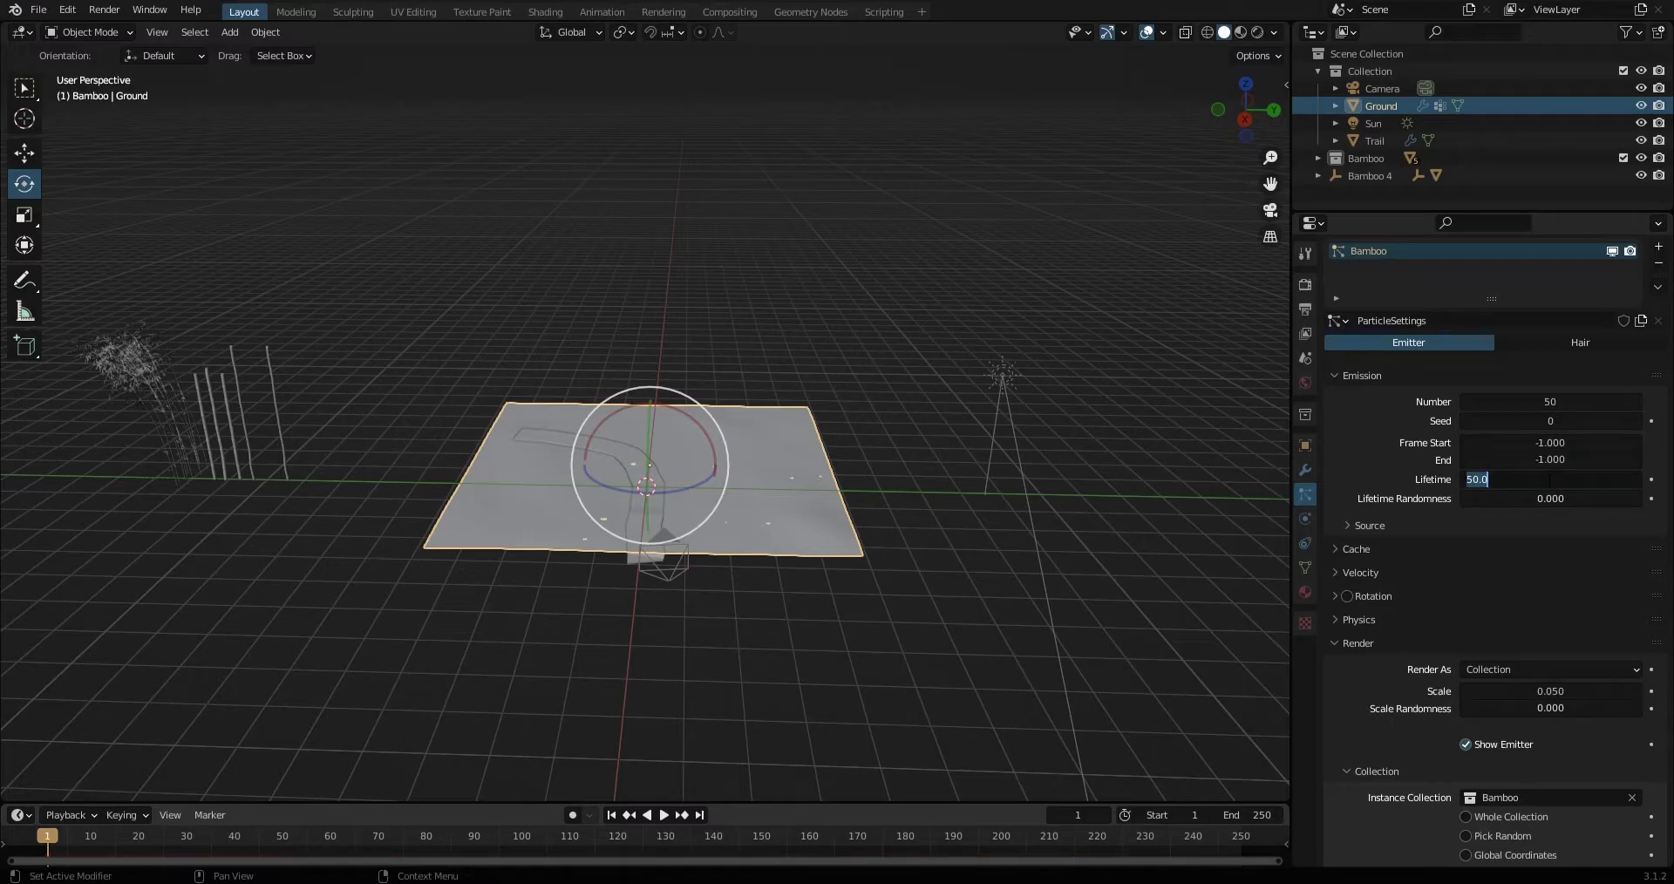
Set the bamboo particle lifetime to 200 and enable Object Rotation.
key("Return")
scroll(1436, 591, "down", 4)
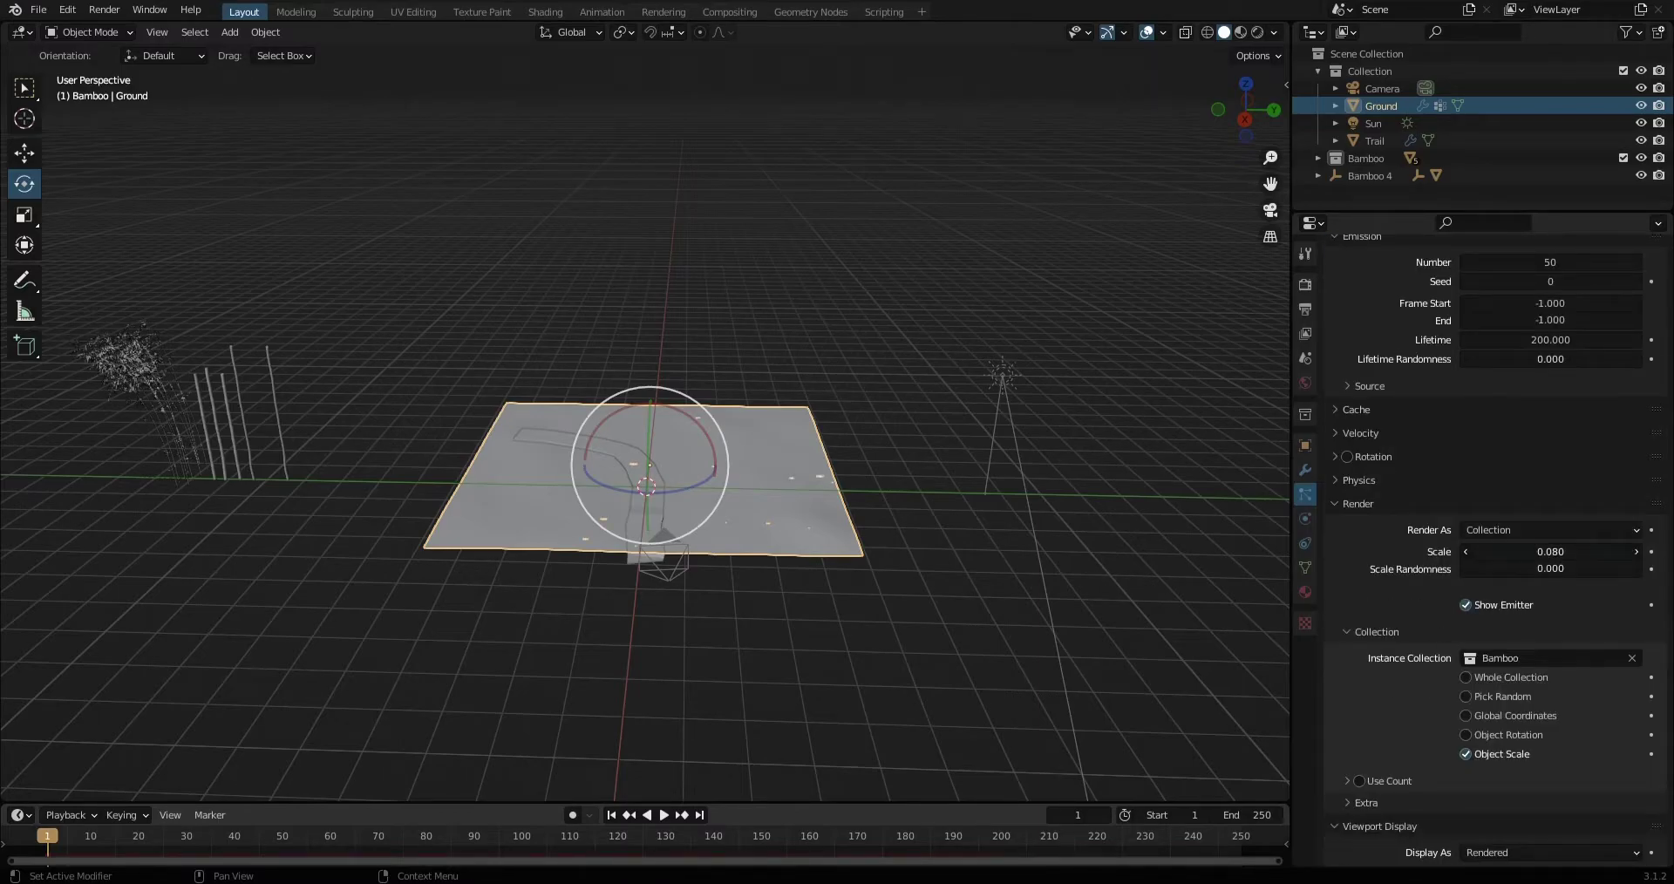
left_click(1465, 735)
mouse_move(897, 396)
middle_mouse_down()
mouse_move(892, 365)
mouse_move(913, 361)
mouse_move(897, 357)
mouse_move(762, 478)
mouse_move(914, 641)
mouse_move(925, 610)
middle_mouse_up()
scroll(1517, 611, "down", 5)
scroll(1517, 610, "down", 6)
Assign Bamboo Area to the Length, next group and Roughness End vertex group fields.
left_click(1535, 688)
left_click(1535, 765)
left_click(1510, 604)
scroll(1562, 689, "up", 4)
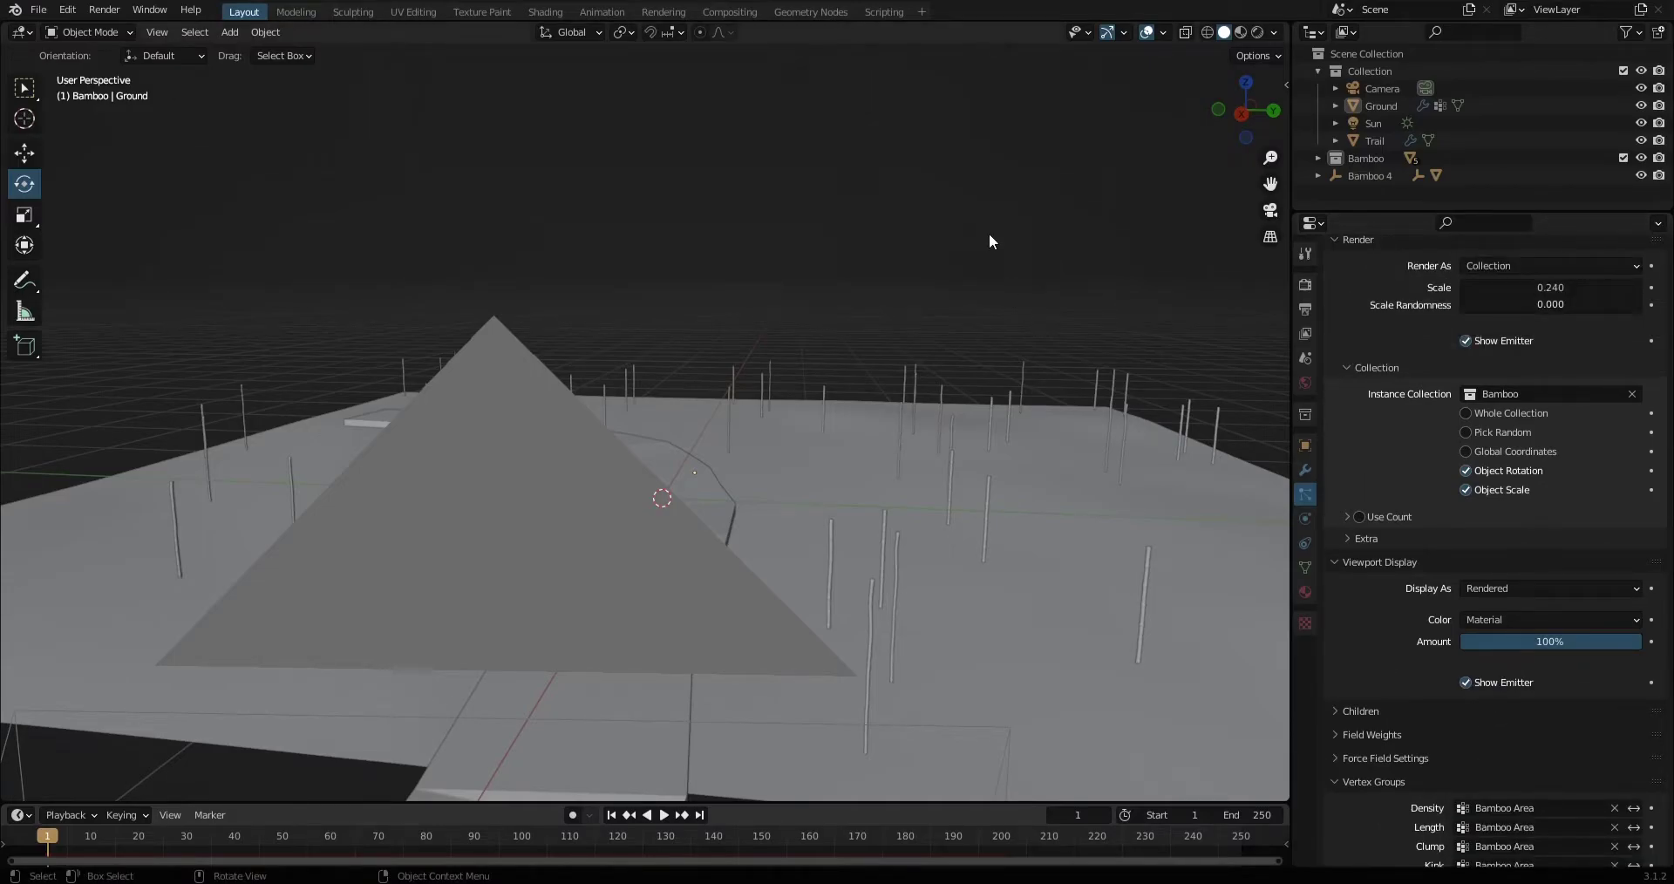
Check the camera view and set the bamboo instance scale to 1.000.
key("KP_0")
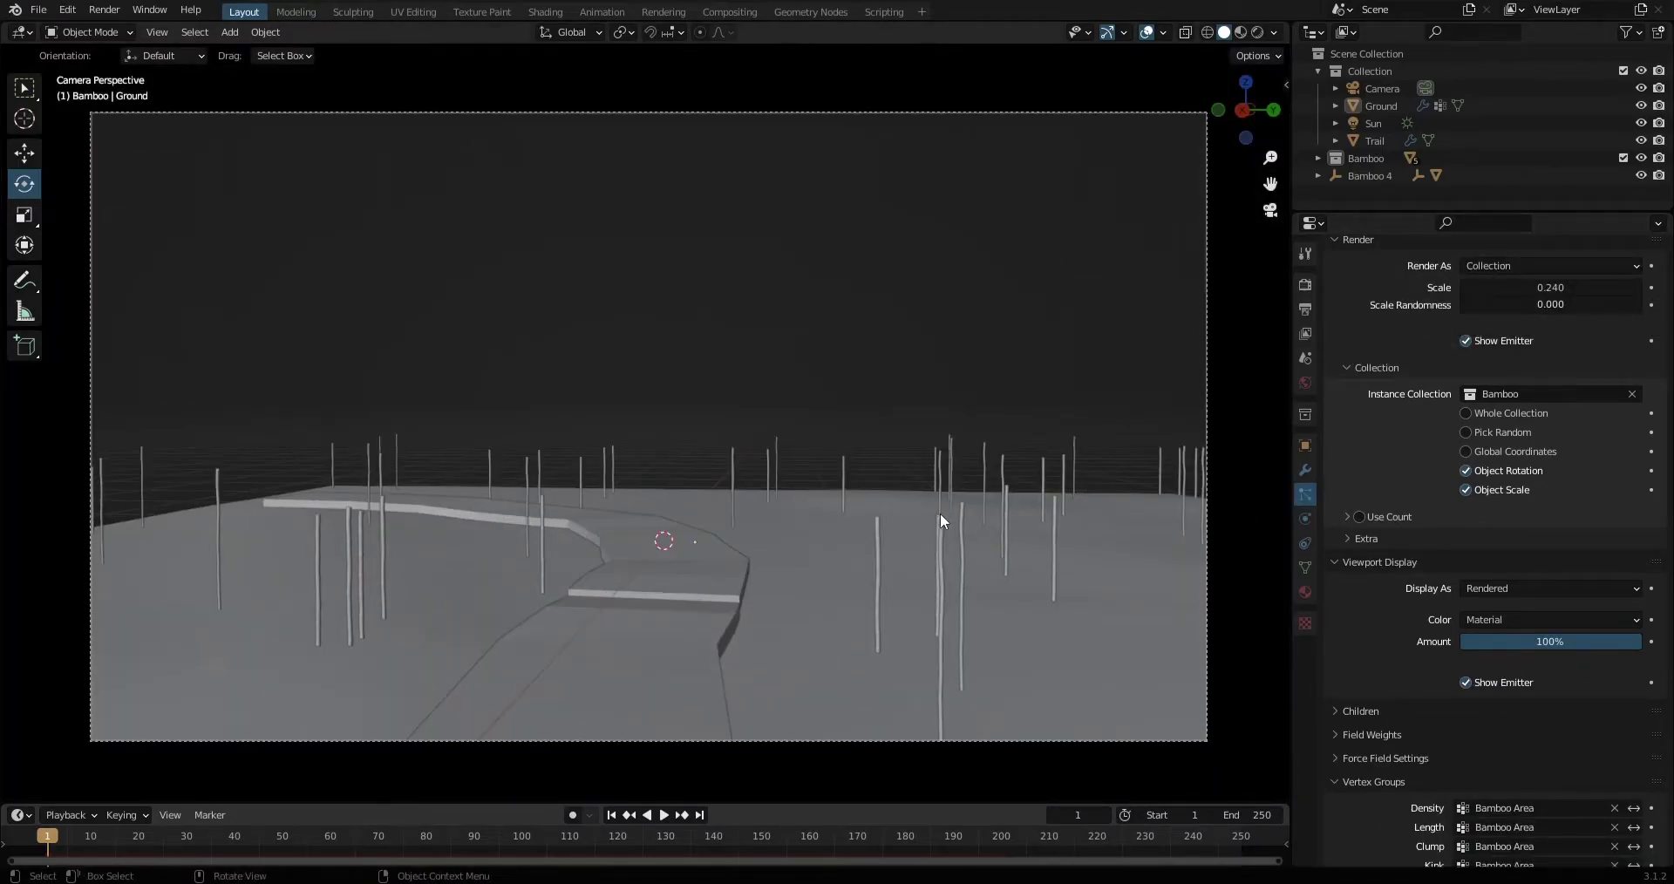
scroll(1519, 464, "up", 3)
scroll(1535, 436, "up", 1)
key("BackSpace")
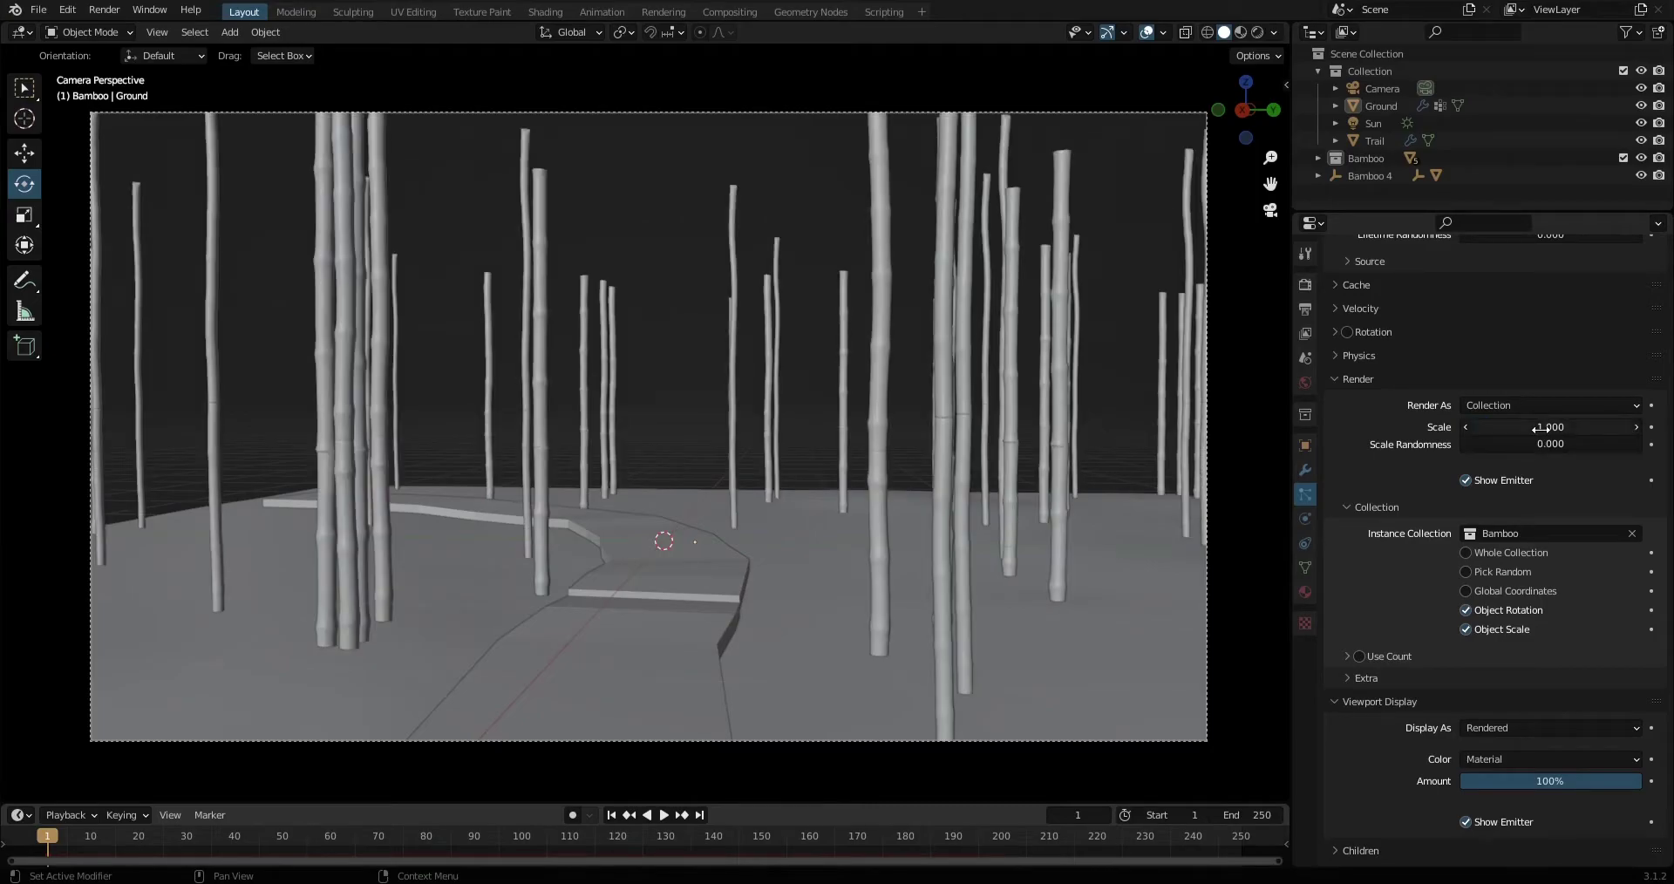
Reselect the Ground and review its World, transform and Bamboo particle settings.
left_click(907, 475)
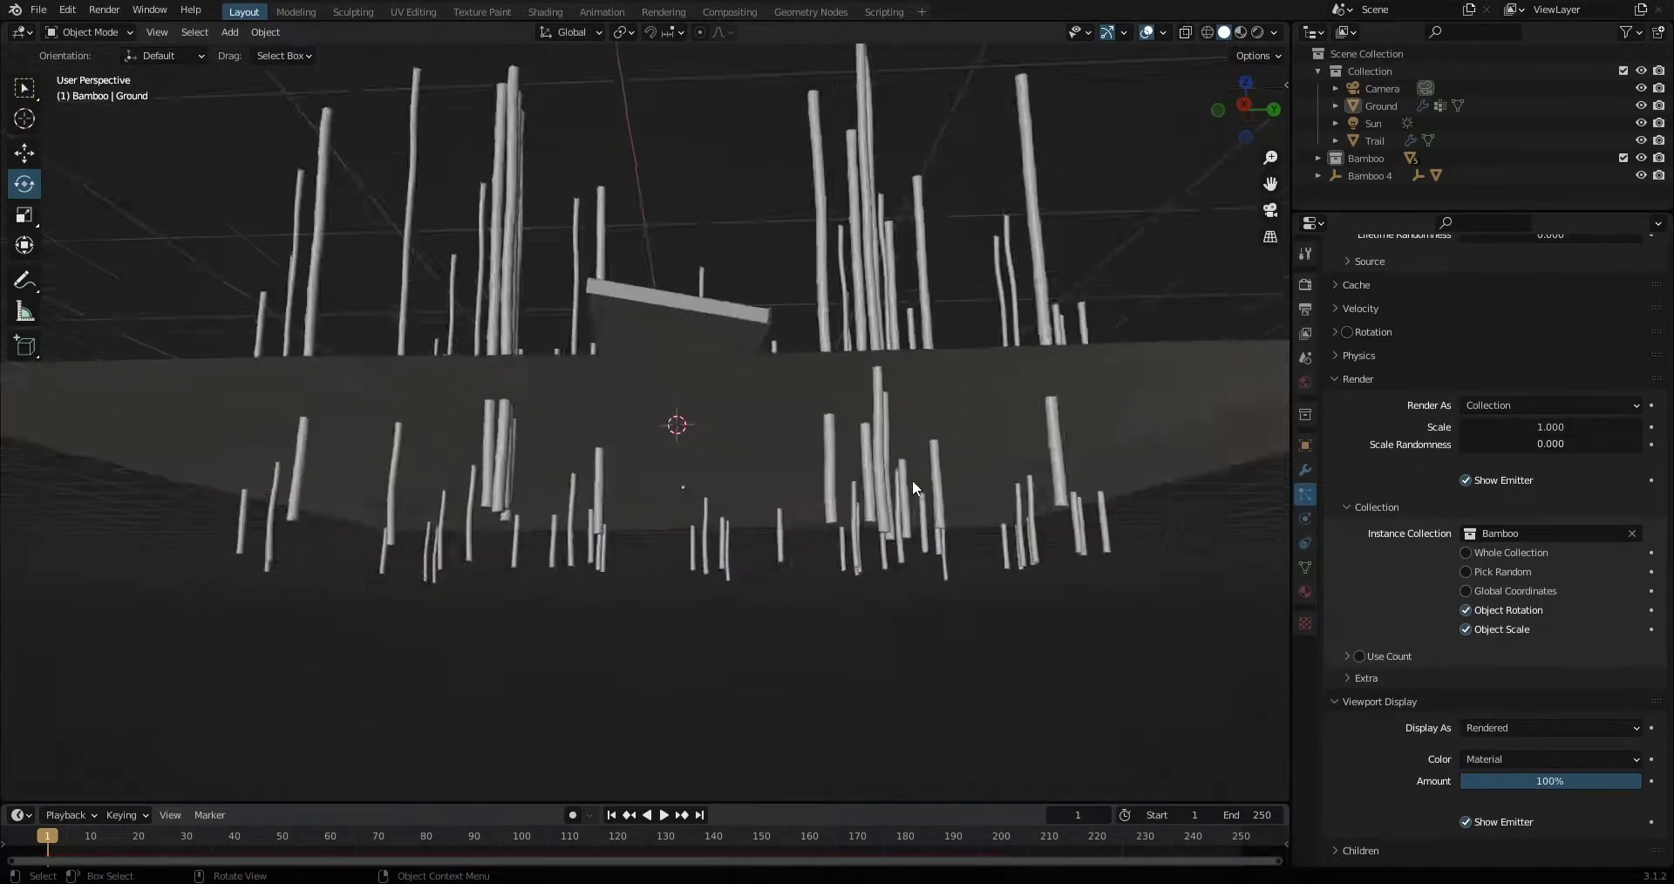
middle_click_drag(907, 475, 634, 502)
scroll(634, 501, "up", 5)
scroll(1430, 517, "up", 10)
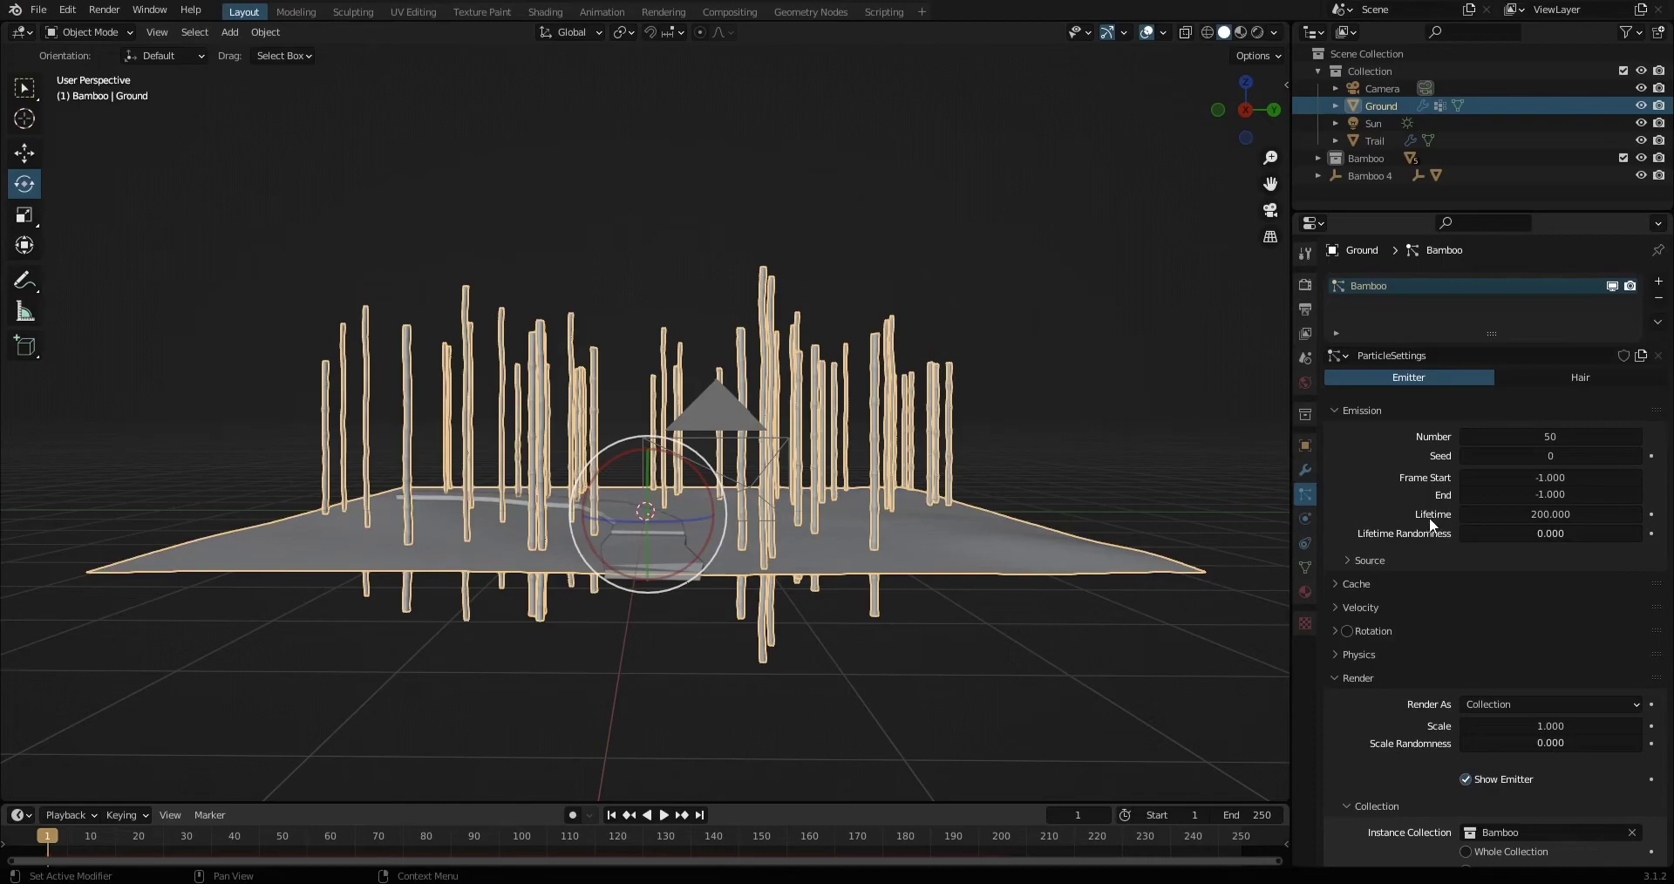
left_click(1305, 382)
left_click(1305, 446)
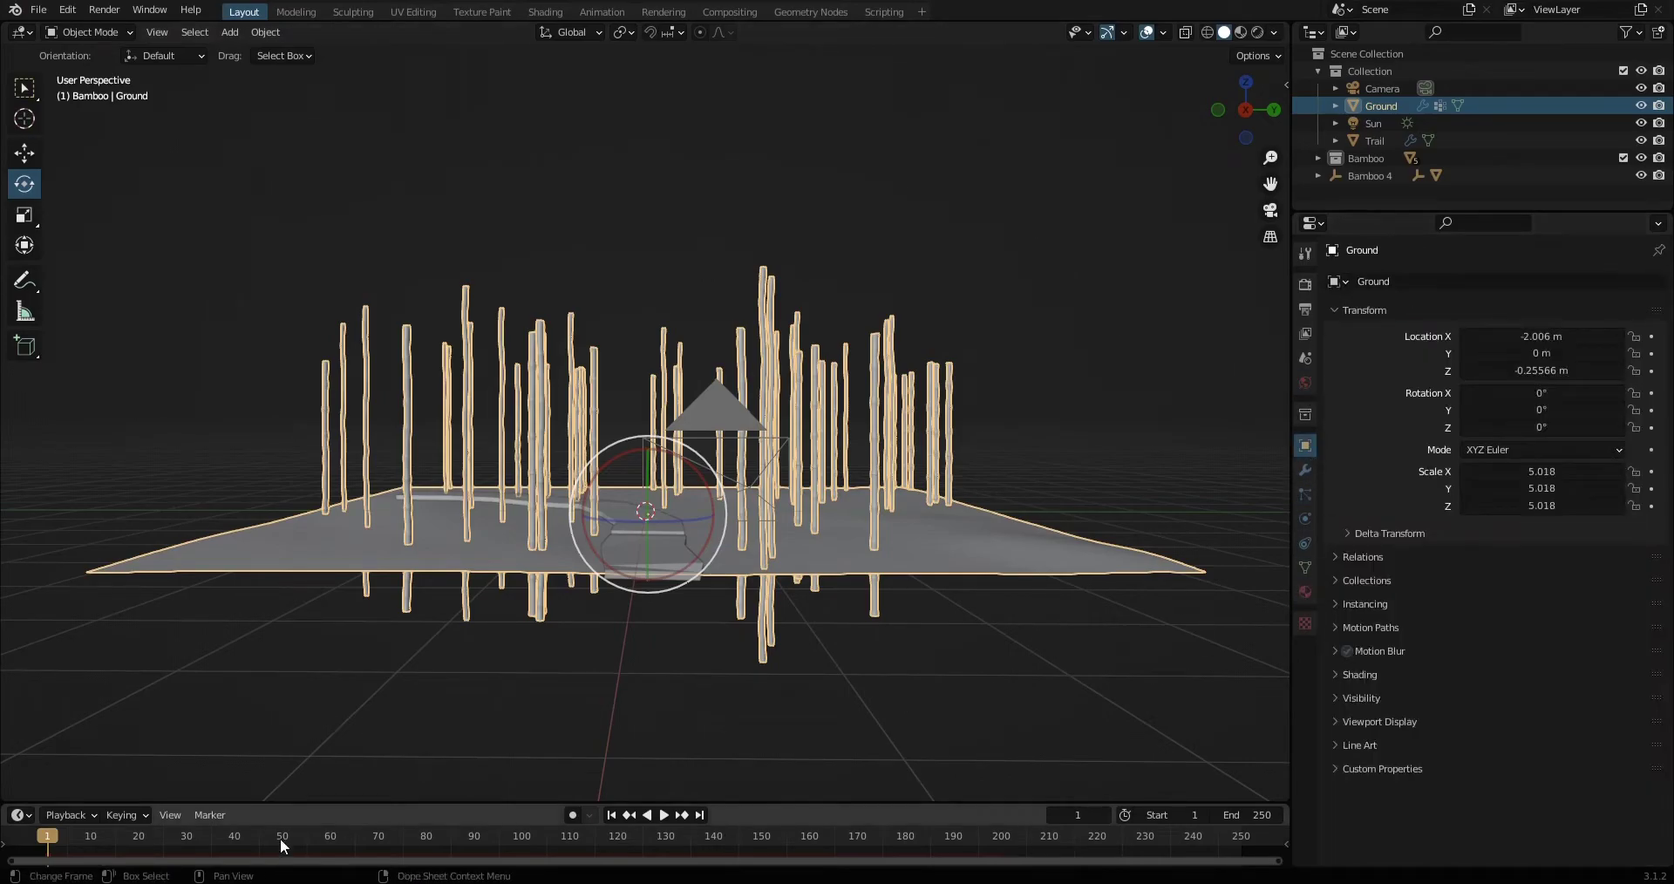
left_click(1305, 494)
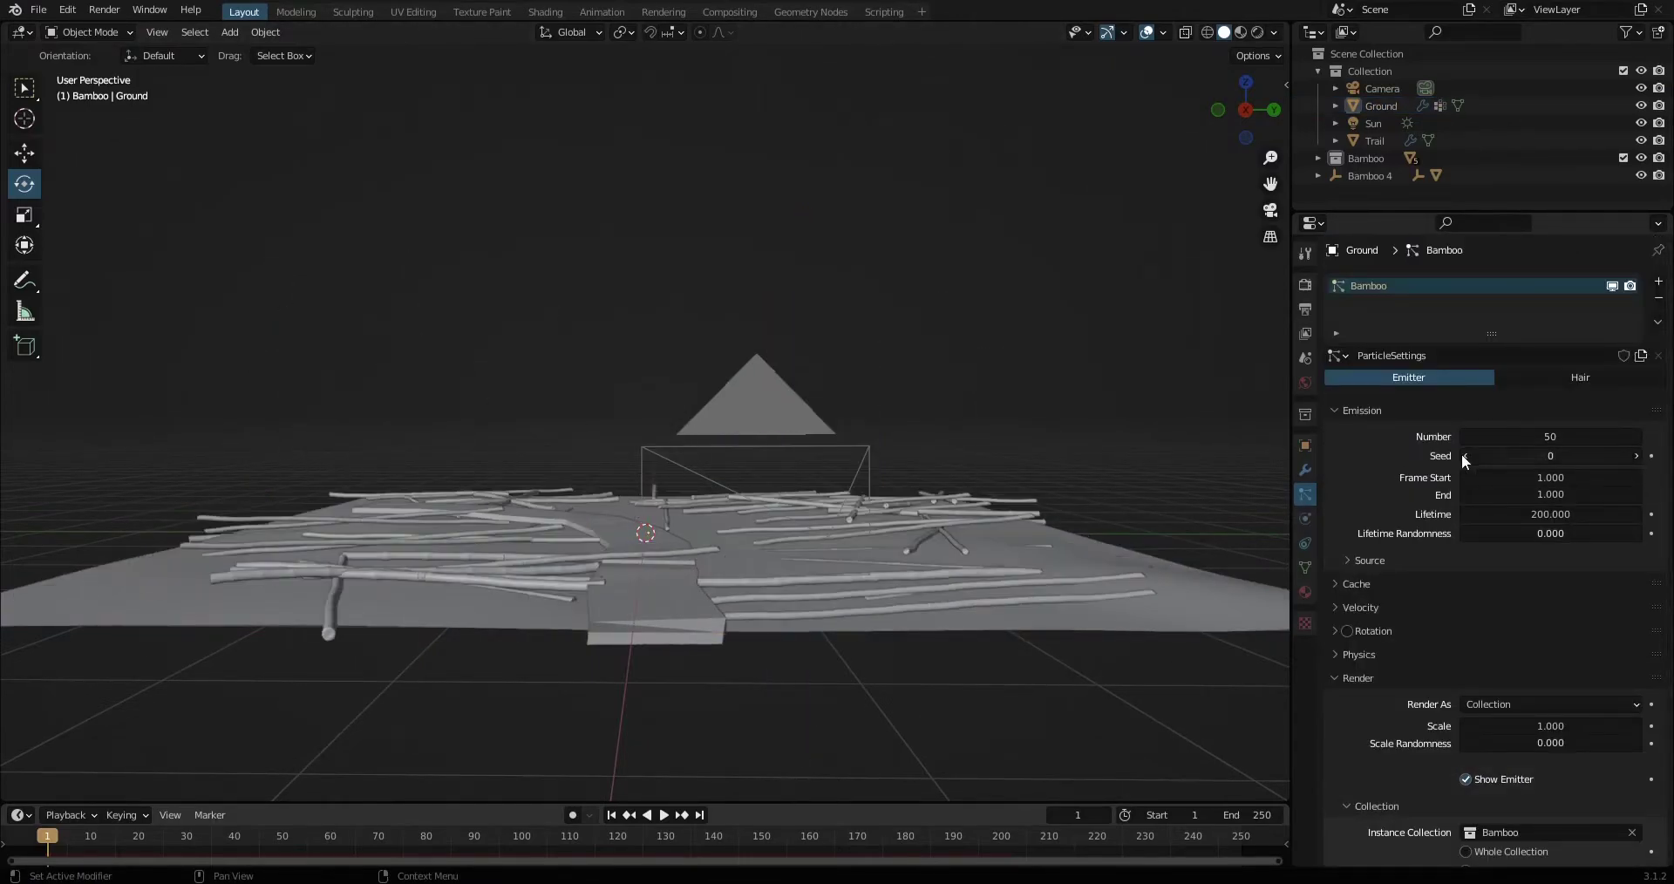
Make the bamboo stand upright, set the particle count to 100, and check the camera shot.
left_click_drag(1464, 456, 1564, 534)
scroll(1526, 610, "down", 5)
left_click(1465, 700)
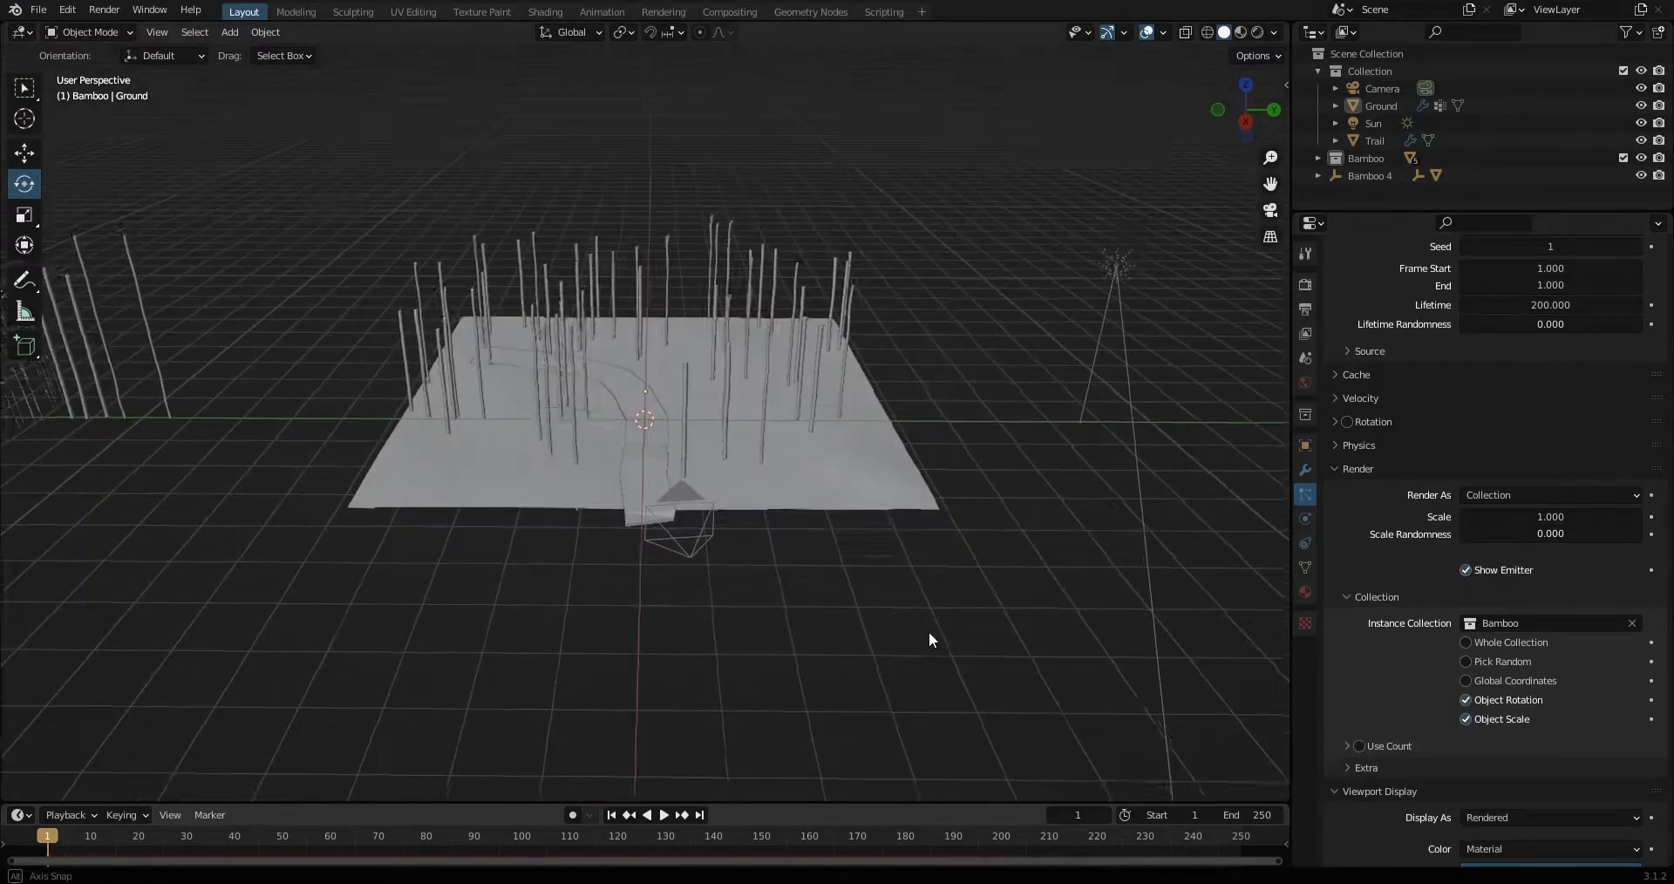
key("Return")
scroll(1433, 710, "down", 3)
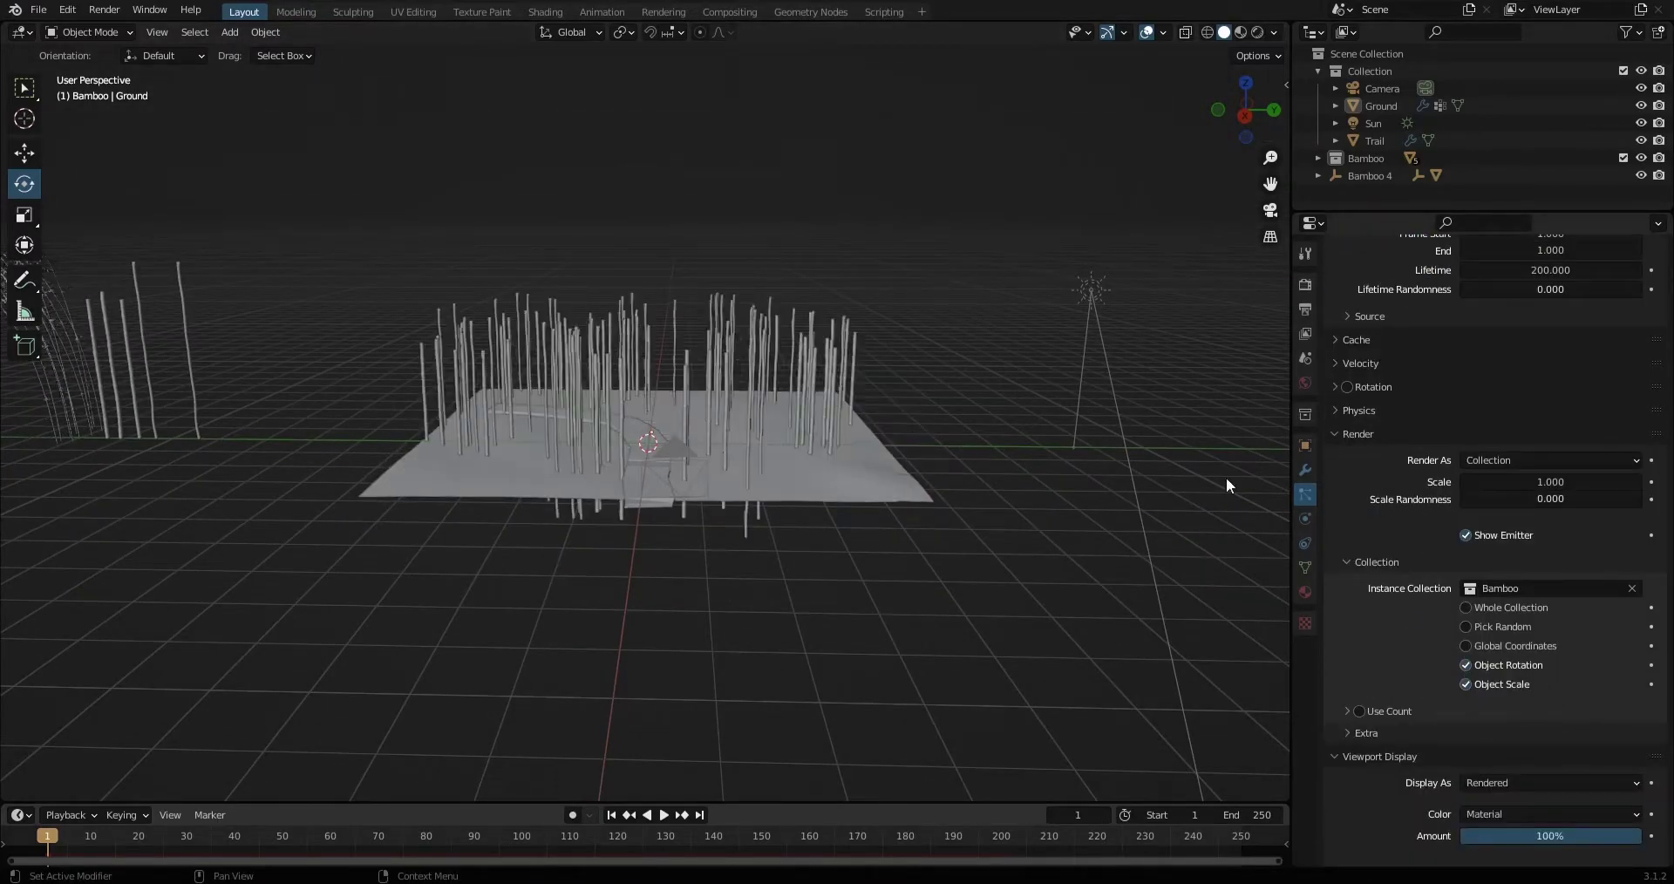
key("KP_0")
key("KP_0")
key("KP_0")
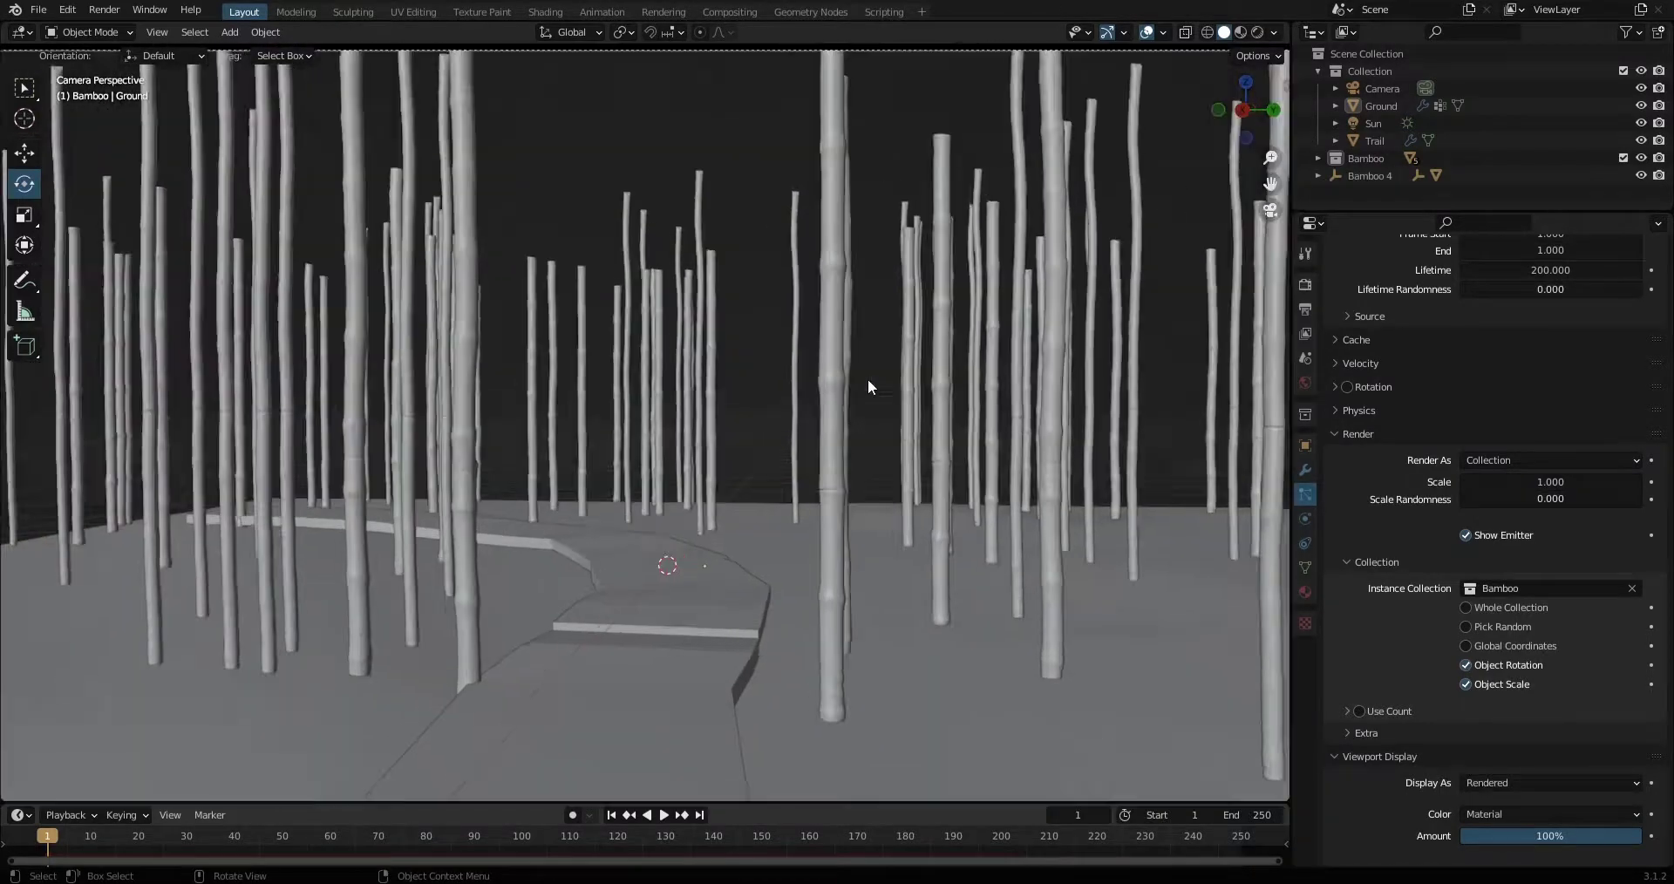
key("KP_Decimal")
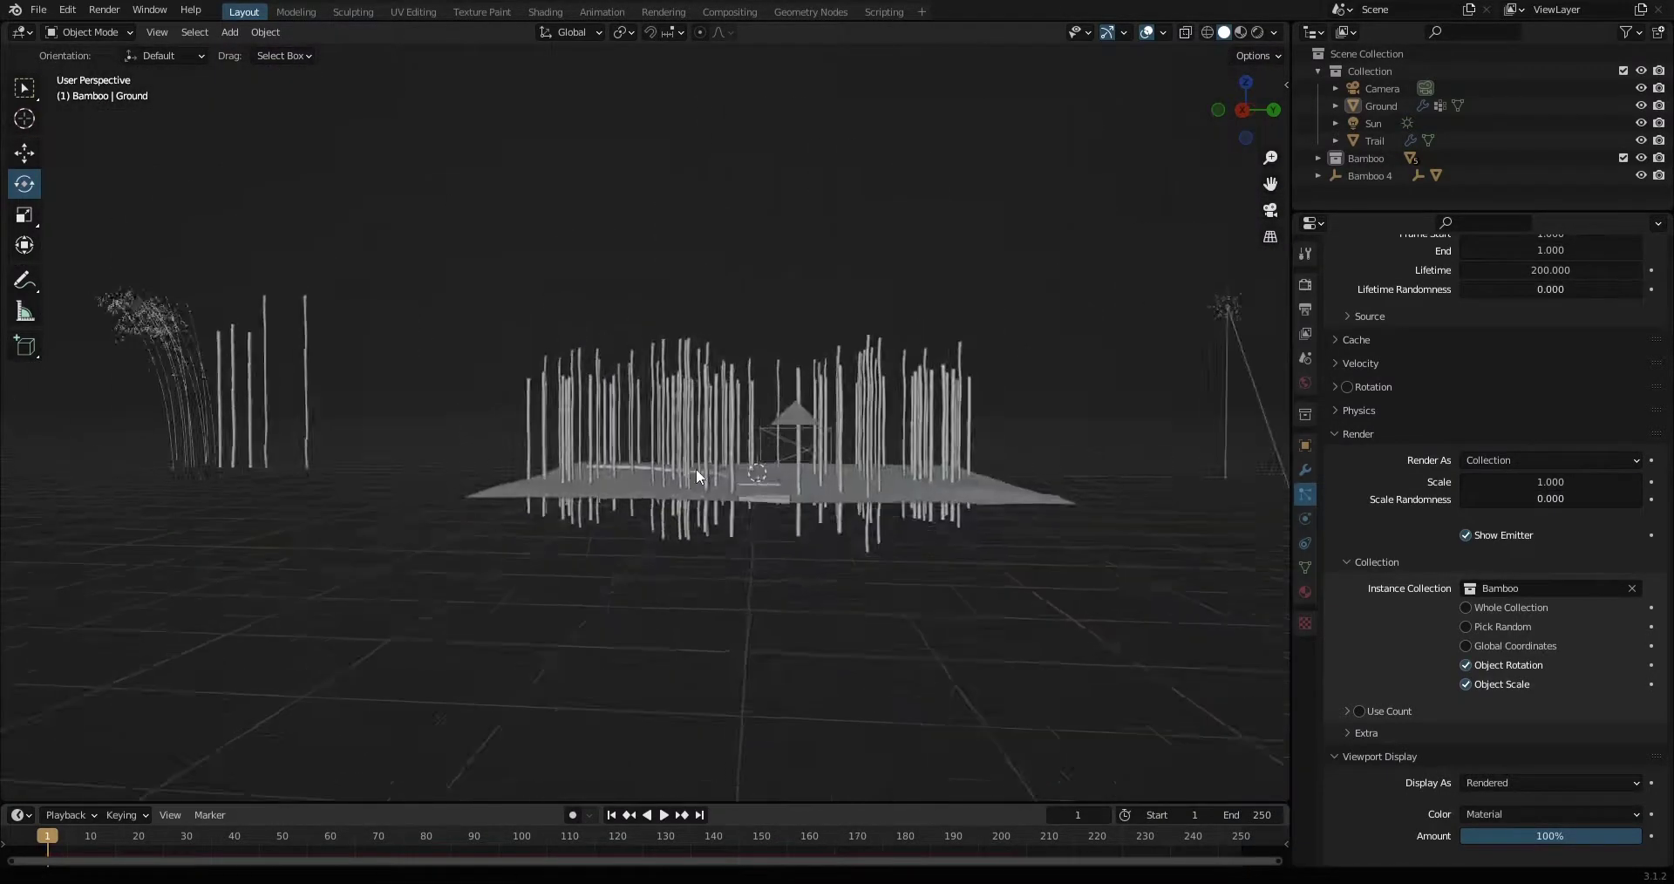
Switch to rendered shading and create a new collection named Bamboo Other.
key("z")
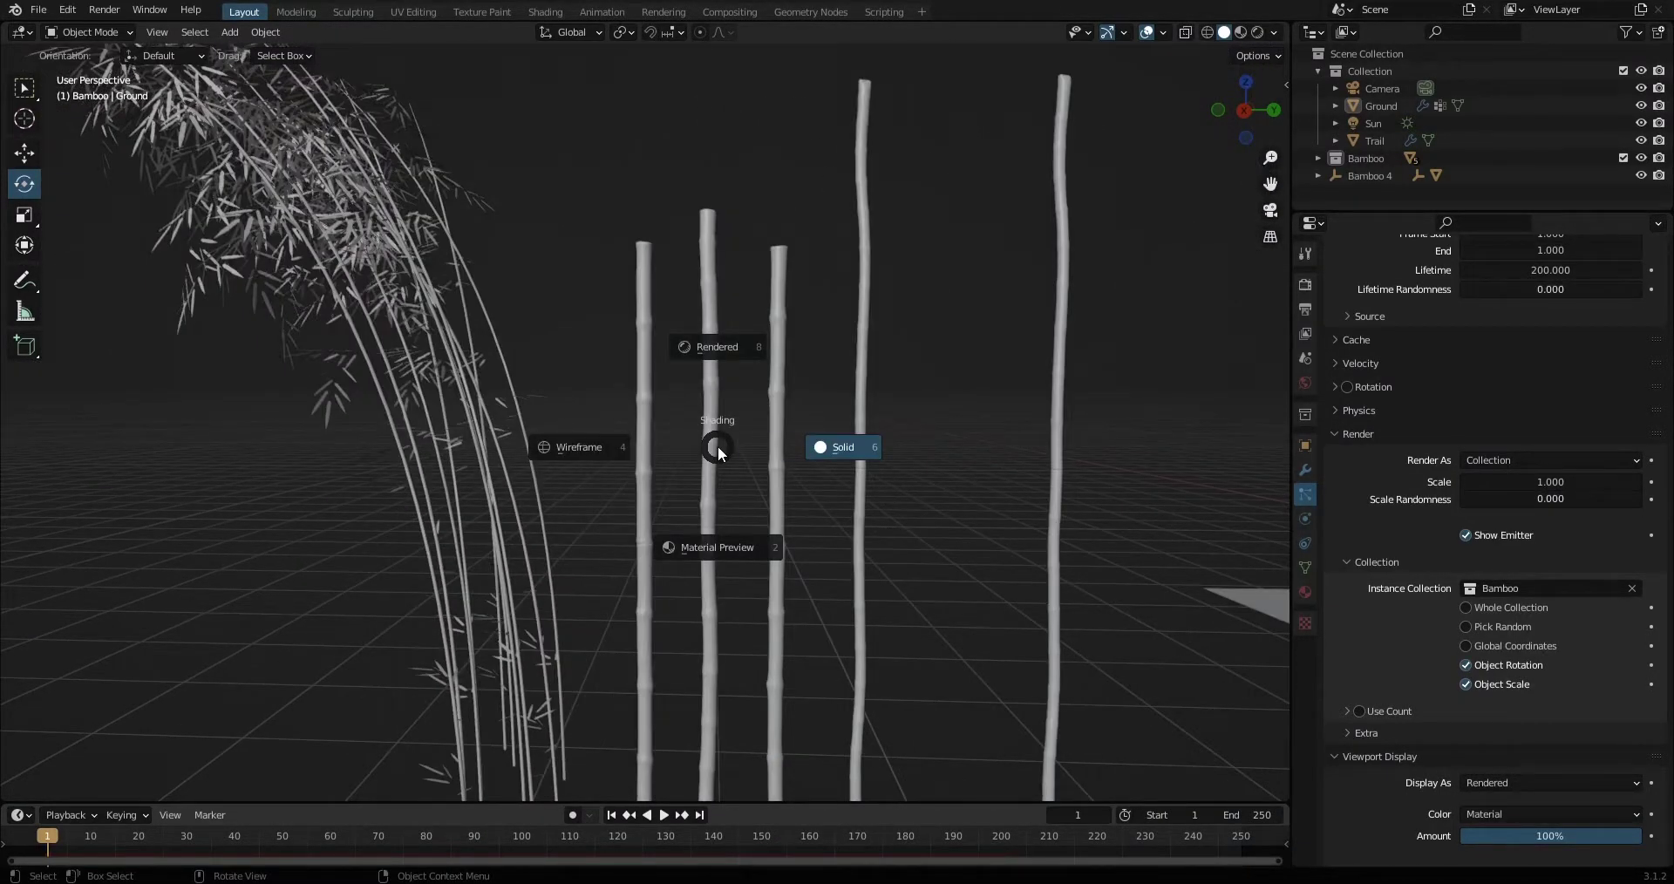
key("8")
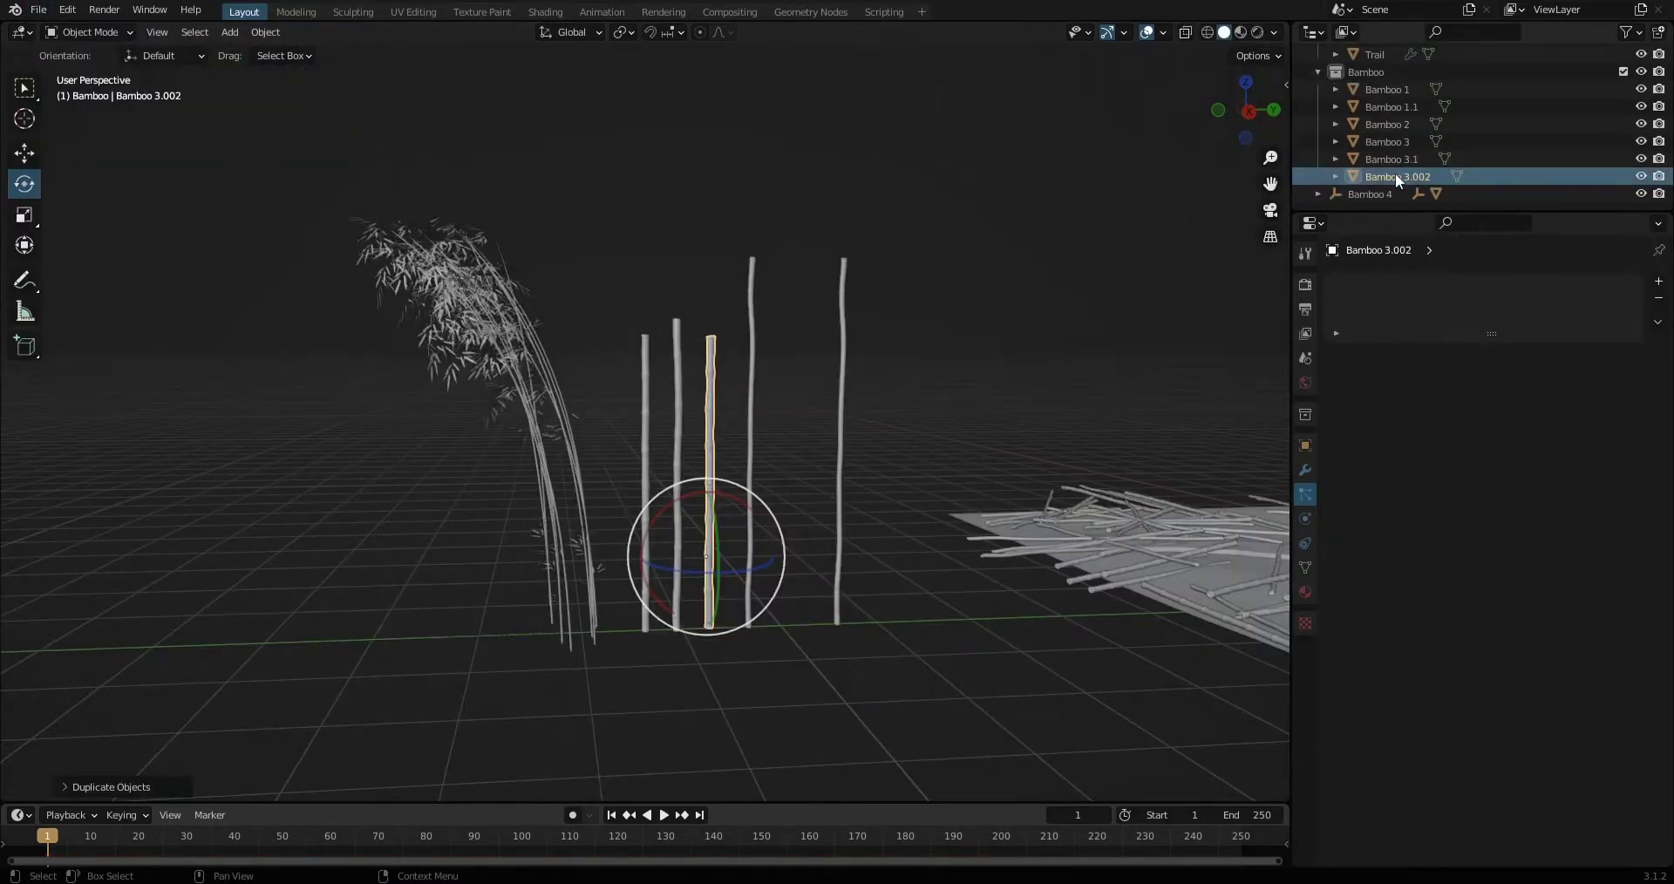
left_click(1362, 321)
right_click(1362, 321)
left_click(1346, 343)
double_click(1372, 262)
type("Bamboo Other")
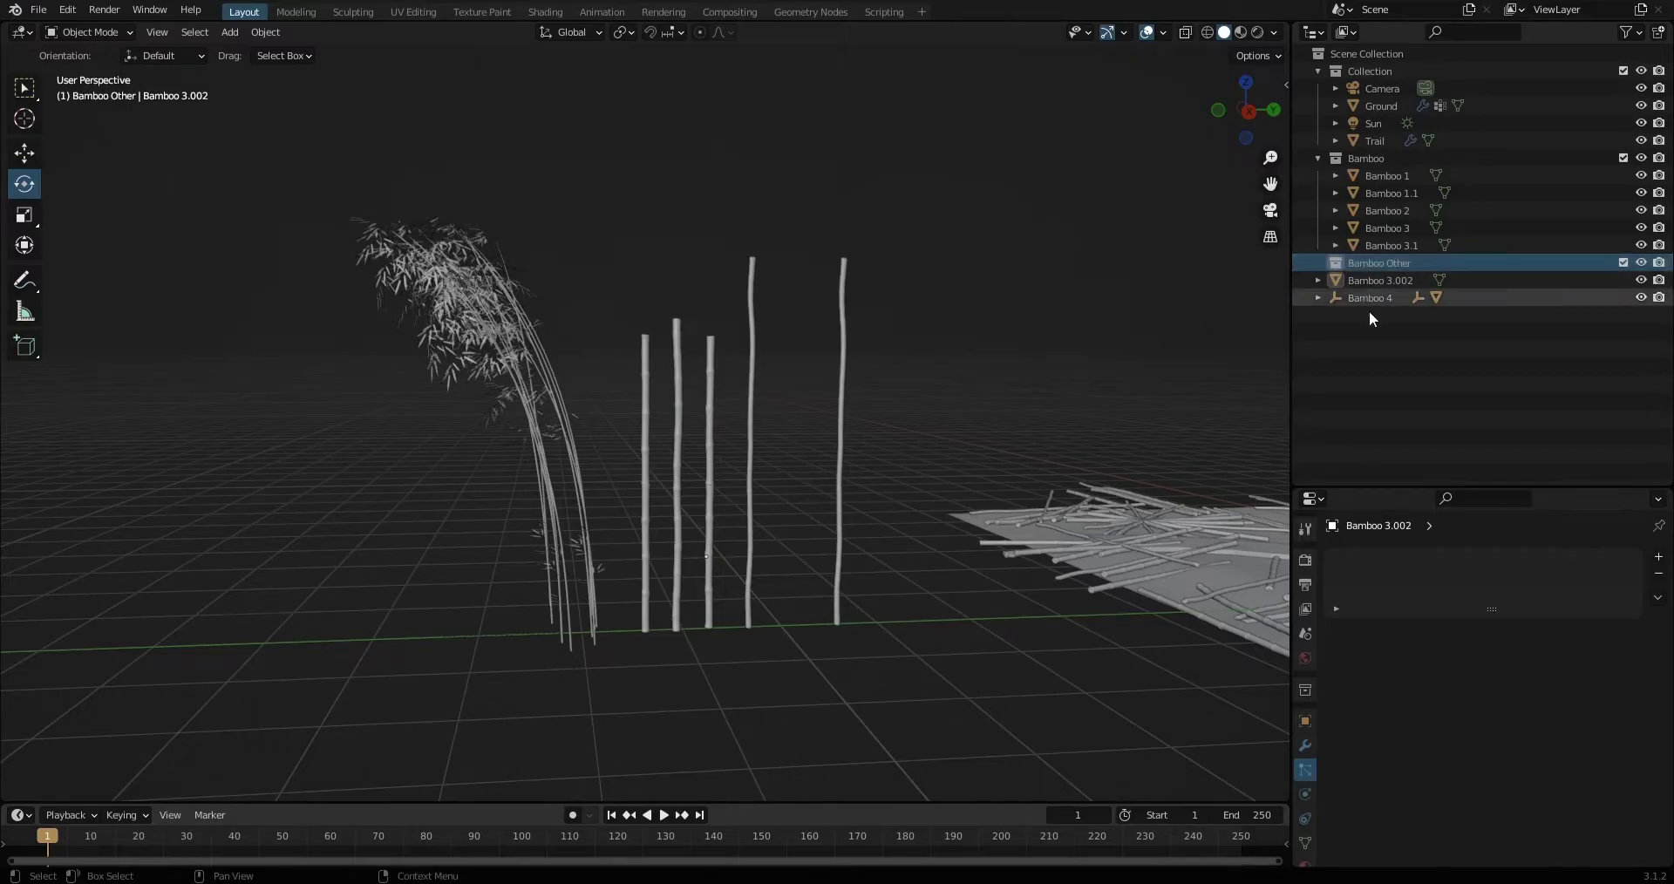
Move Bamboo 4 and Bamboo 3.002 into the Bamboo Other collection.
left_click(1369, 297)
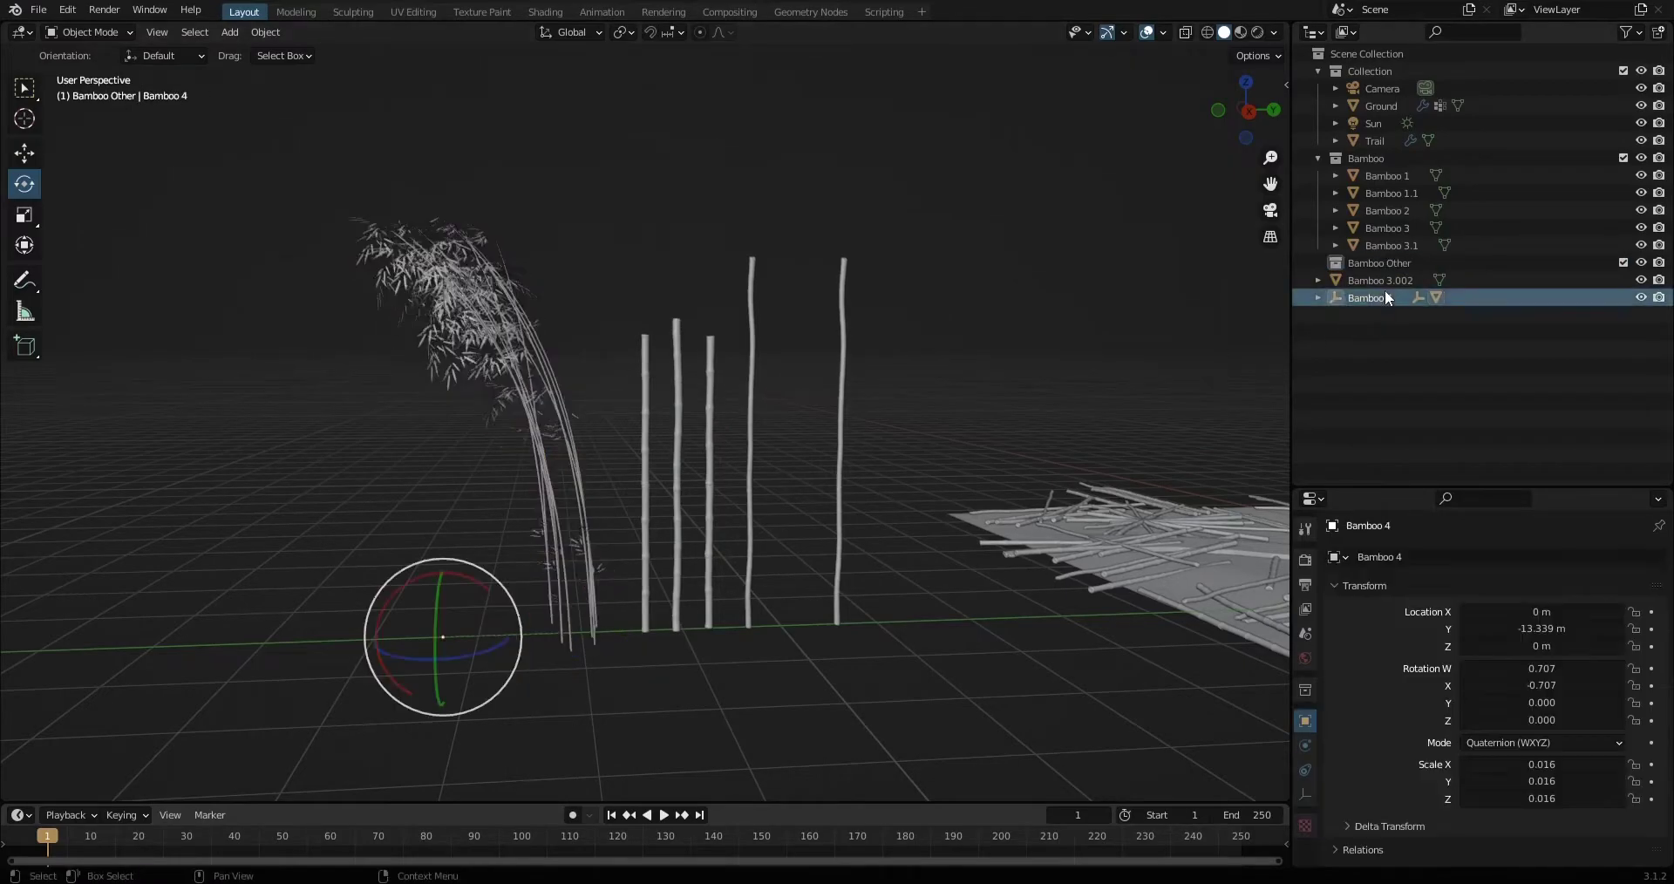
left_click(1385, 280, "shift")
left_click_drag(1384, 280, 1360, 263)
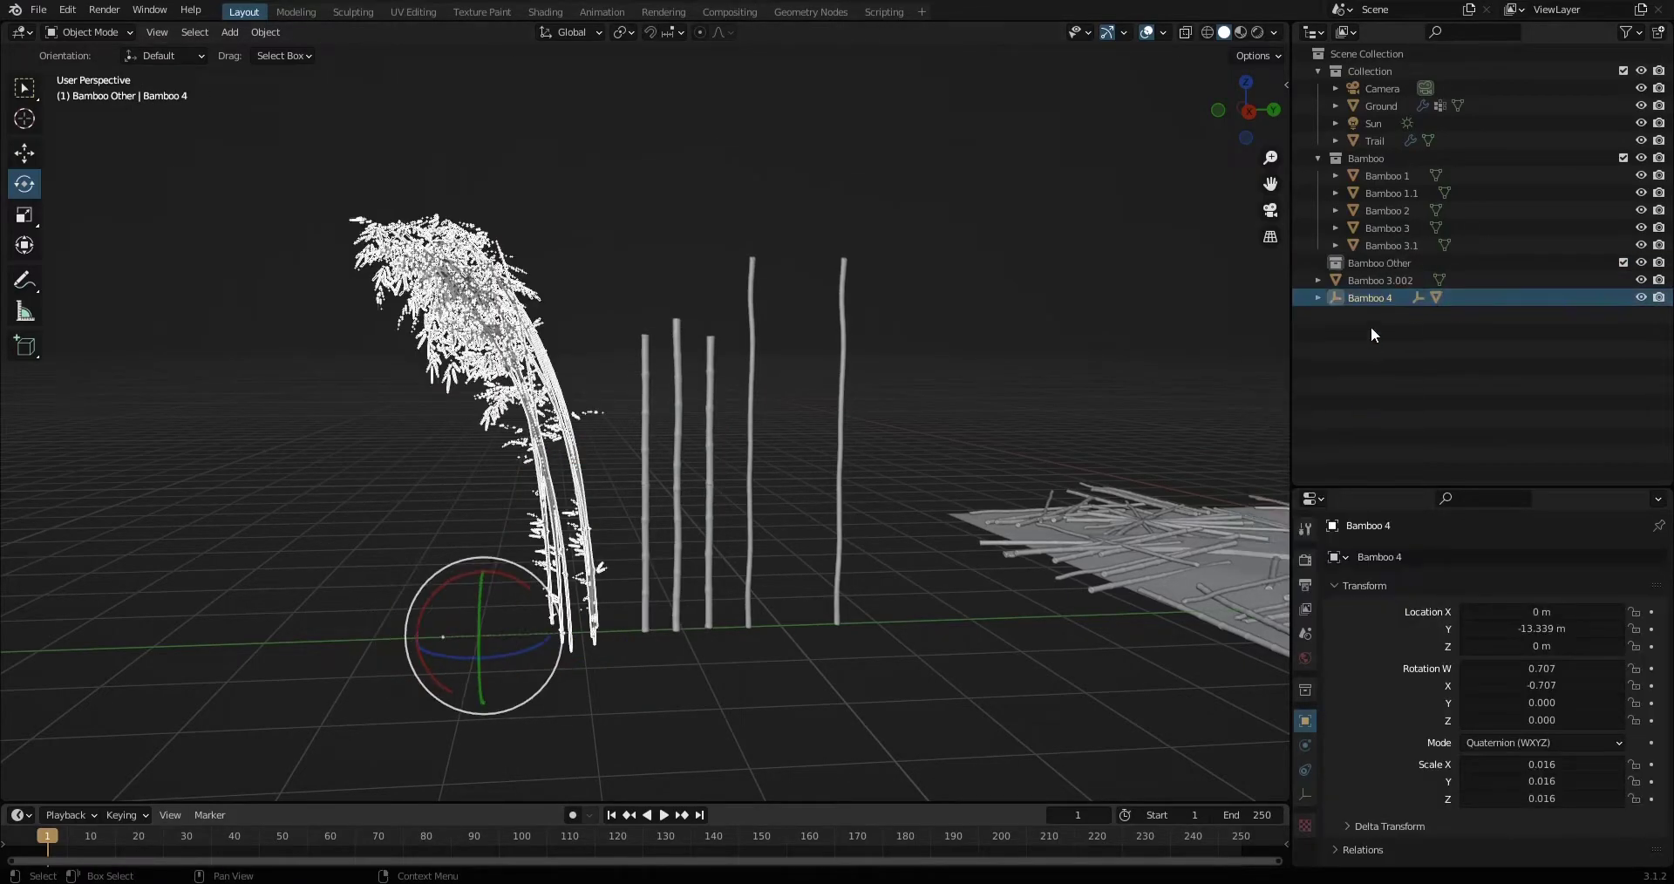
left_click(1382, 297, "ctrl")
Set the Ground's bamboo particles to emit from Faces.
middle_click_drag(1010, 505, 752, 464, "shift")
left_click(752, 464)
left_click(1305, 564)
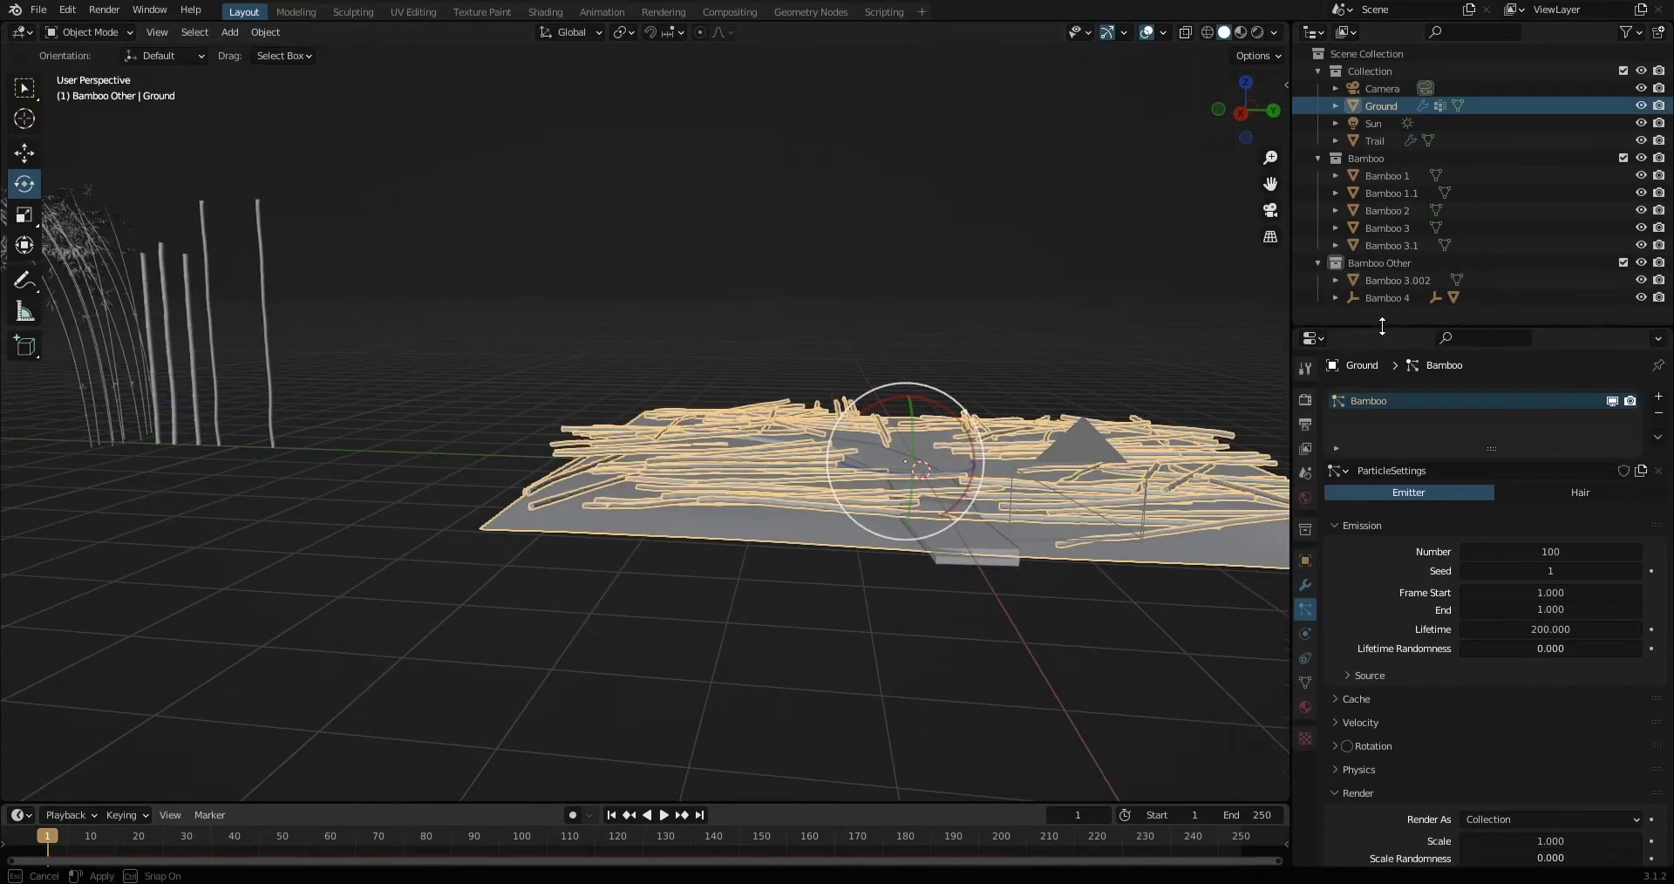
scroll(1462, 755, "down", 5)
middle_click_drag(589, 312, 645, 395, "shift")
scroll(1406, 603, "up", 10)
left_click(1364, 561)
left_click(1482, 586)
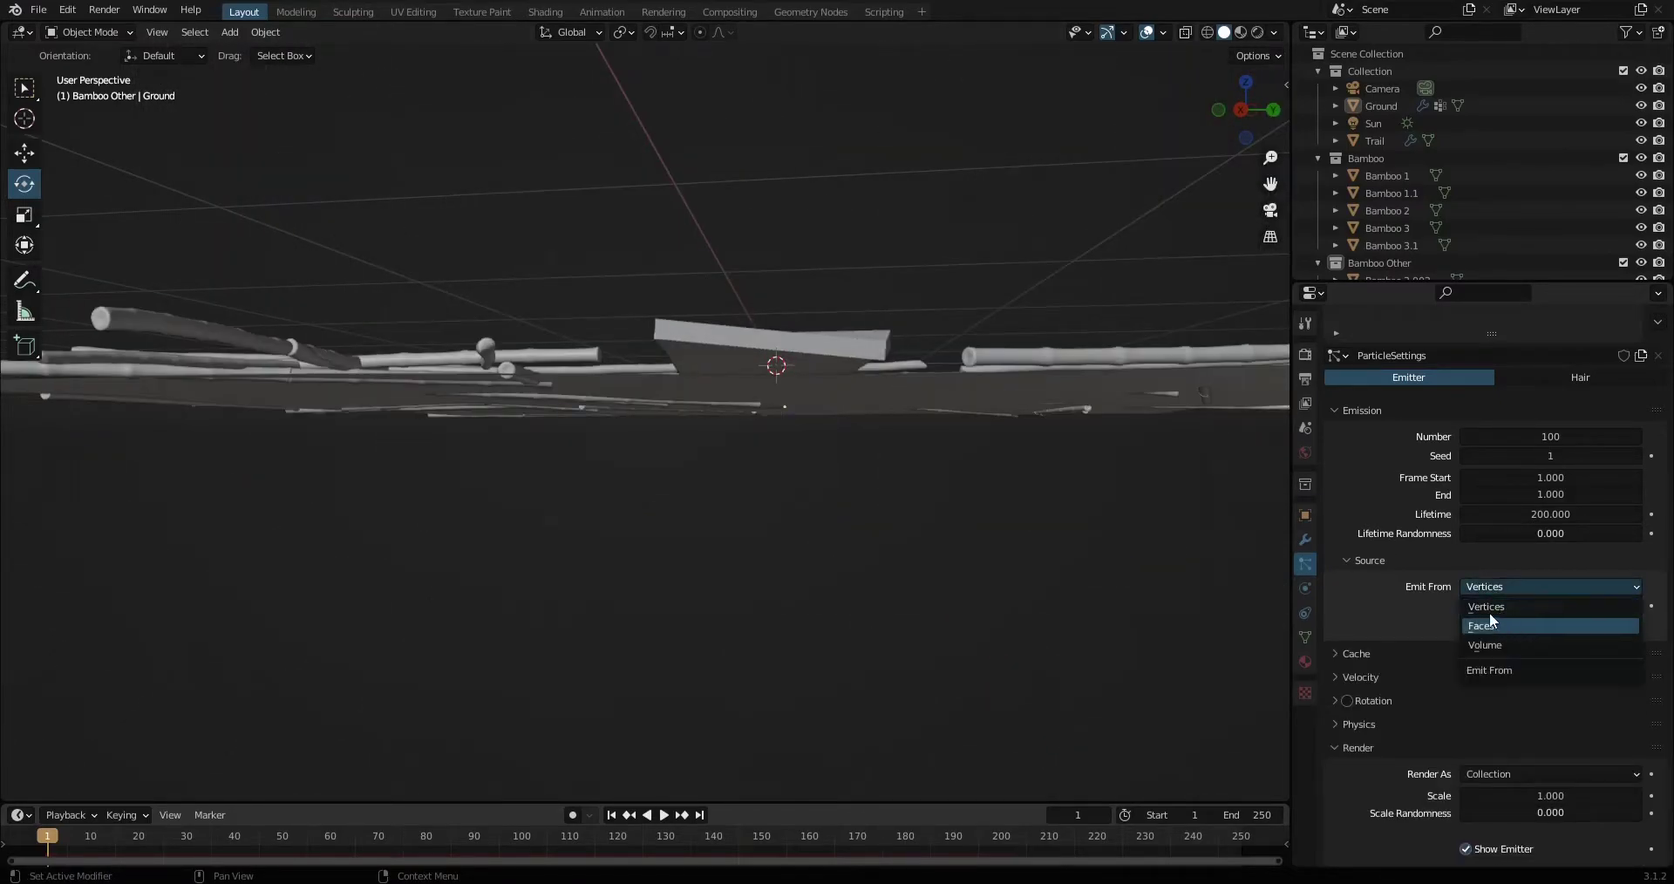
left_click(1499, 621)
Move Bamboo 3.002 toward the camera's foreground.
scroll(1482, 698, "down", 8)
middle_click_drag(785, 617, 1021, 514, "shift")
left_click(1387, 246)
key("g")
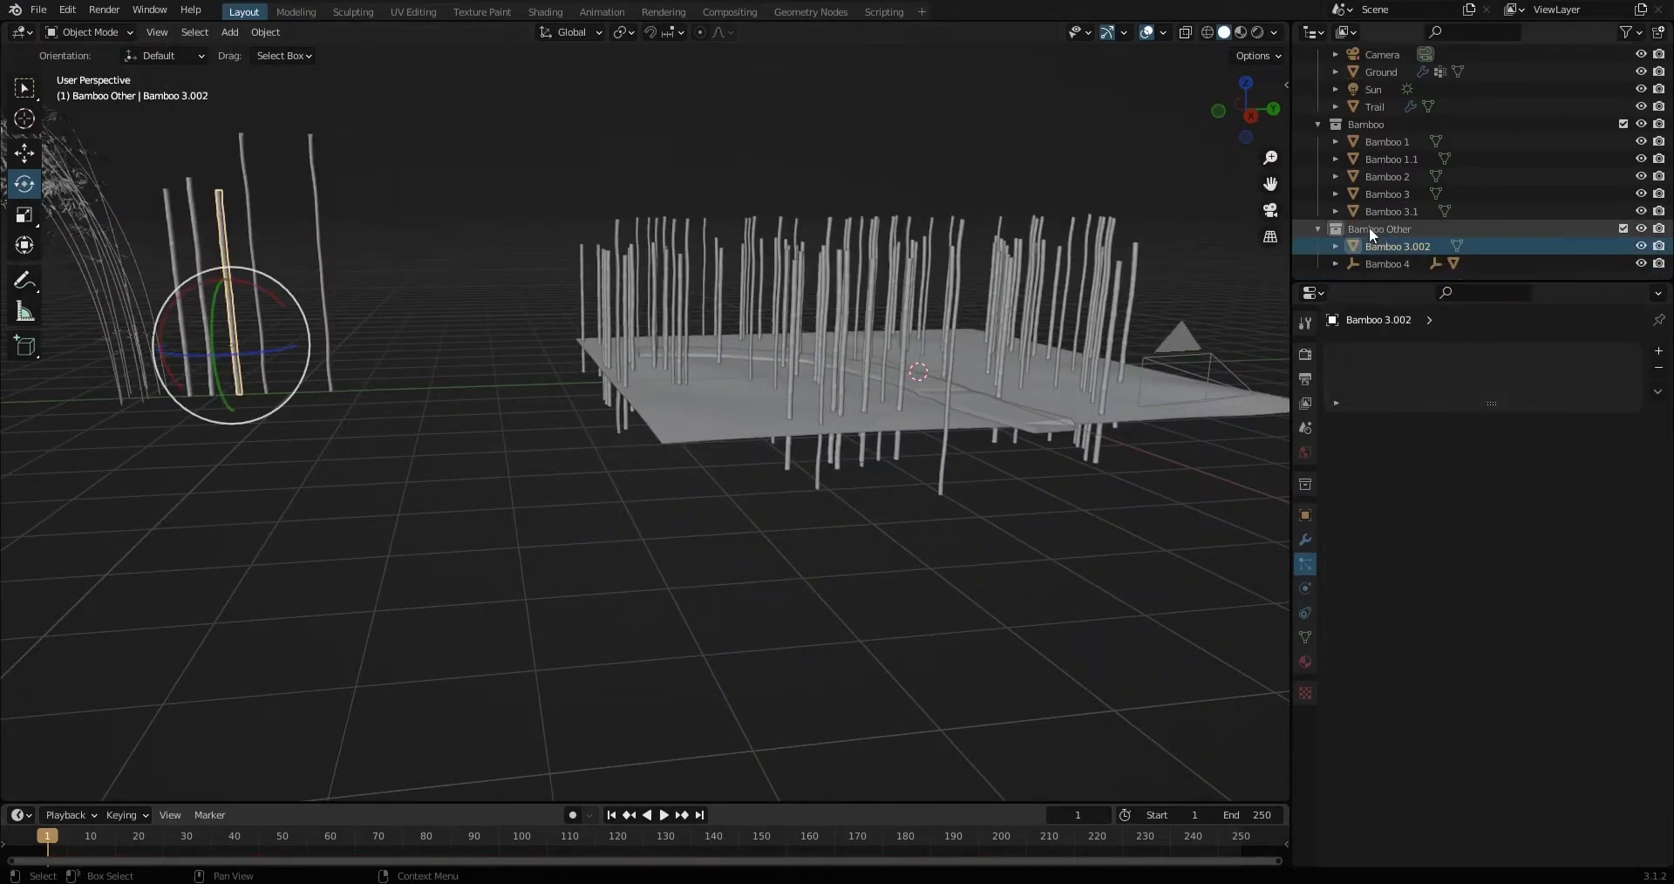
left_click(855, 331)
mouse_move(855, 332)
middle_mouse_down()
mouse_move(735, 410)
mouse_move(1018, 321)
mouse_move(997, 542)
middle_mouse_up()
key("KP_0")
key("KP_0")
Scale Bamboo 3.002 up into a large foreground pole.
key("s")
right_click(1136, 423)
scroll(1127, 389, "down", 3)
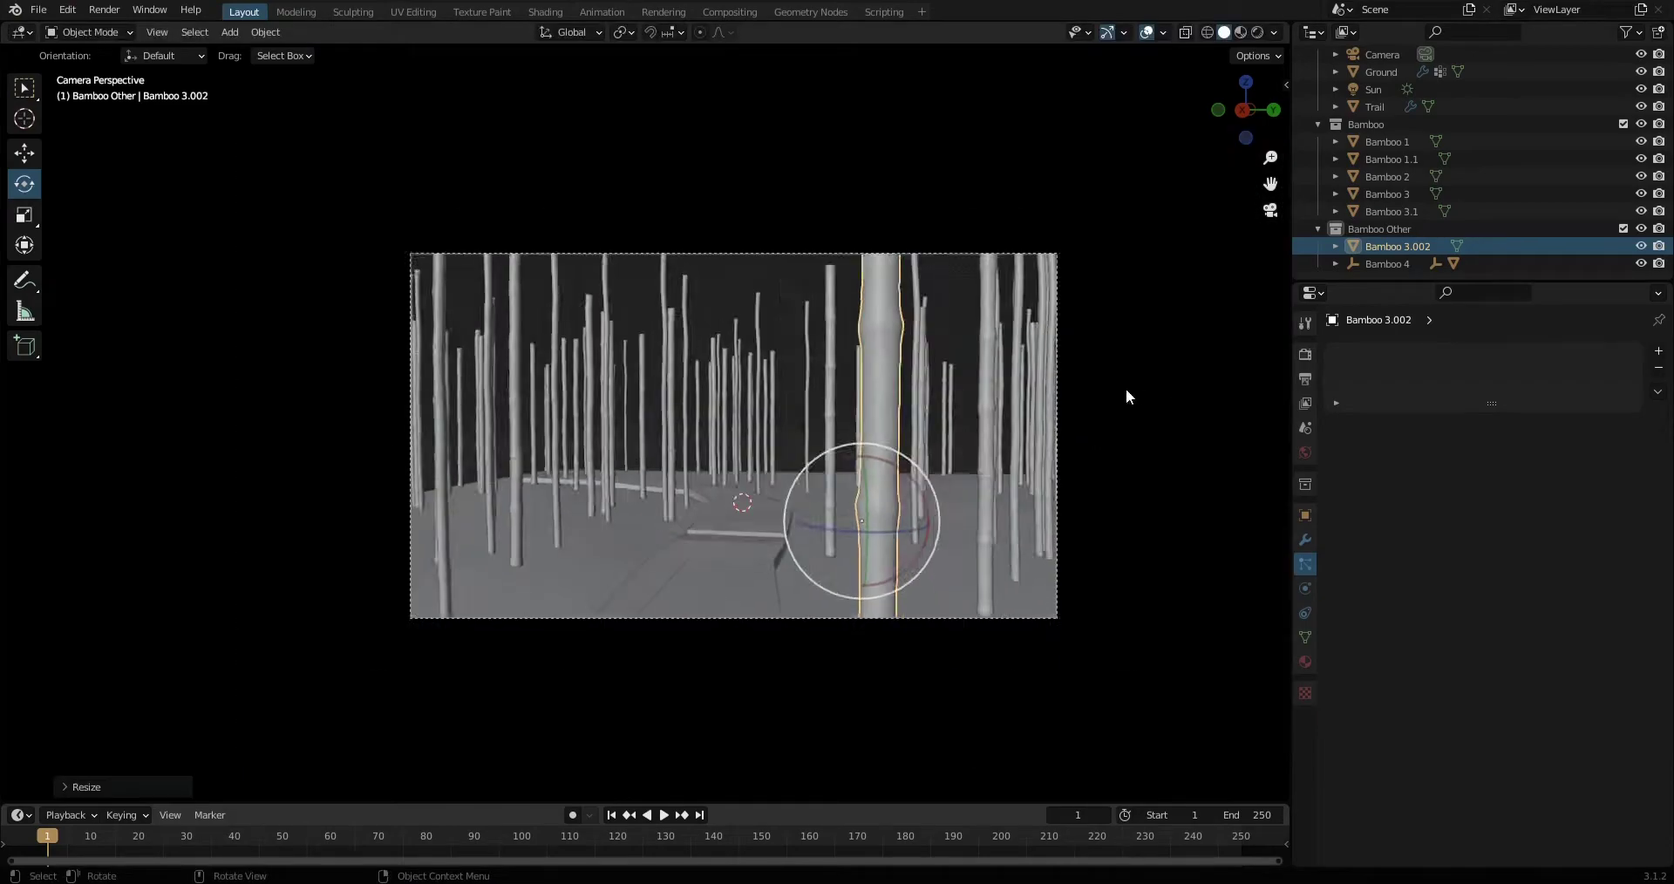
scroll(1127, 389, "up", 2)
middle_click_drag(1144, 422, 871, 454)
key("s")
left_click(731, 497)
scroll(731, 497, "down", 3)
key("KP_0")
Reposition the enlarged pole in the right foreground of the camera shot.
key("g")
left_click(882, 478)
left_click_drag(1365, 281, 1364, 431)
scroll(1087, 424, "up", 4)
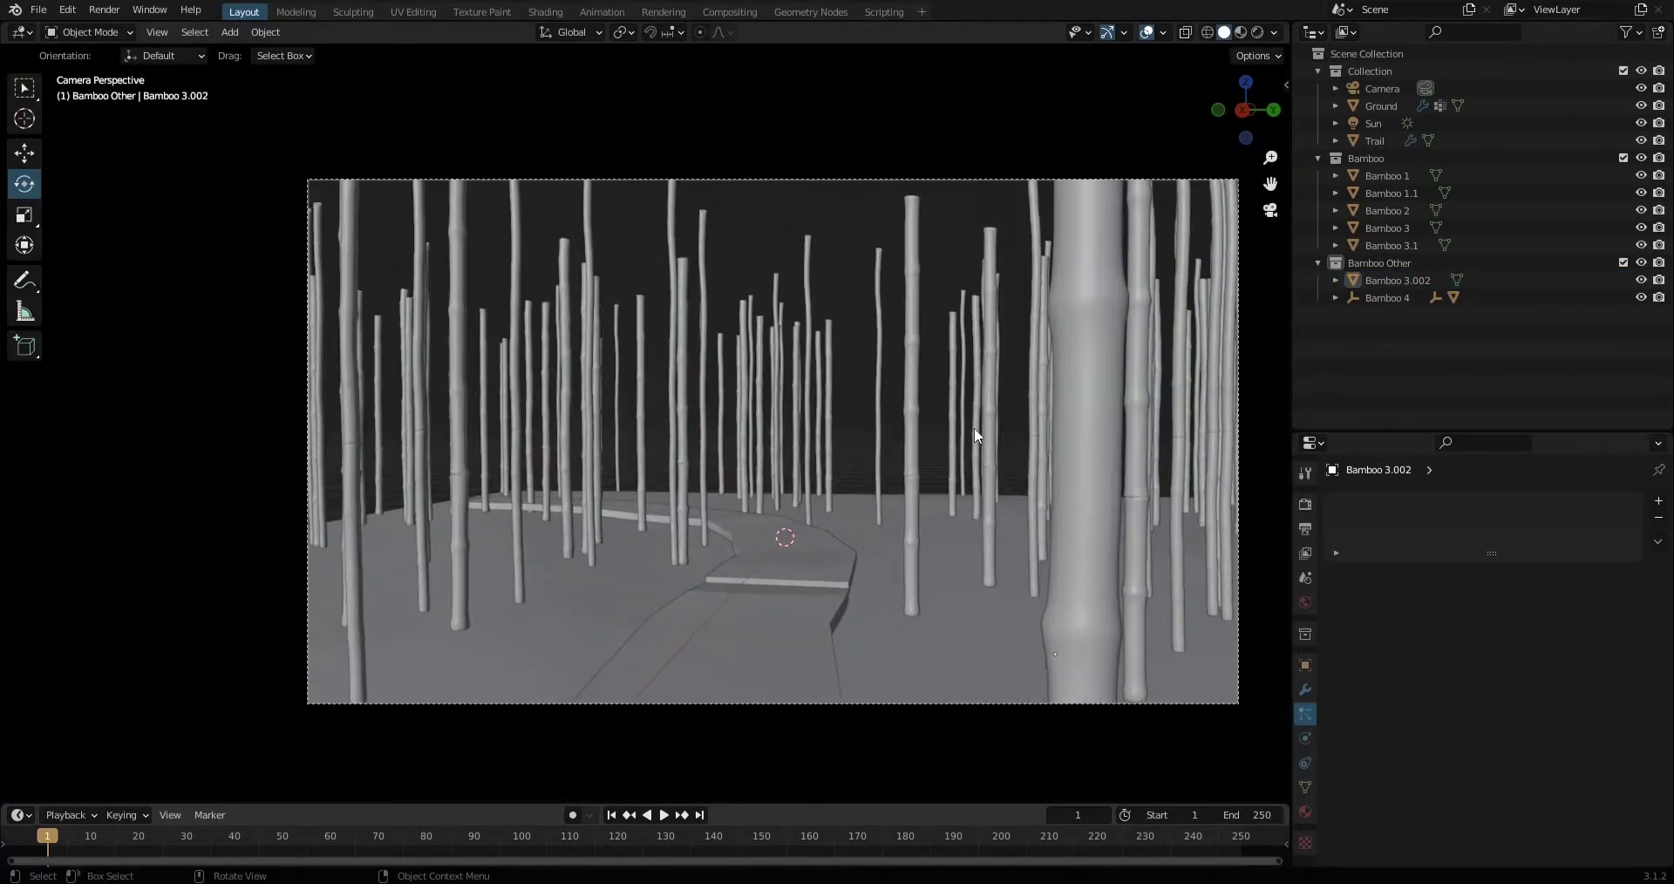
middle_click_drag(1023, 424, 867, 455)
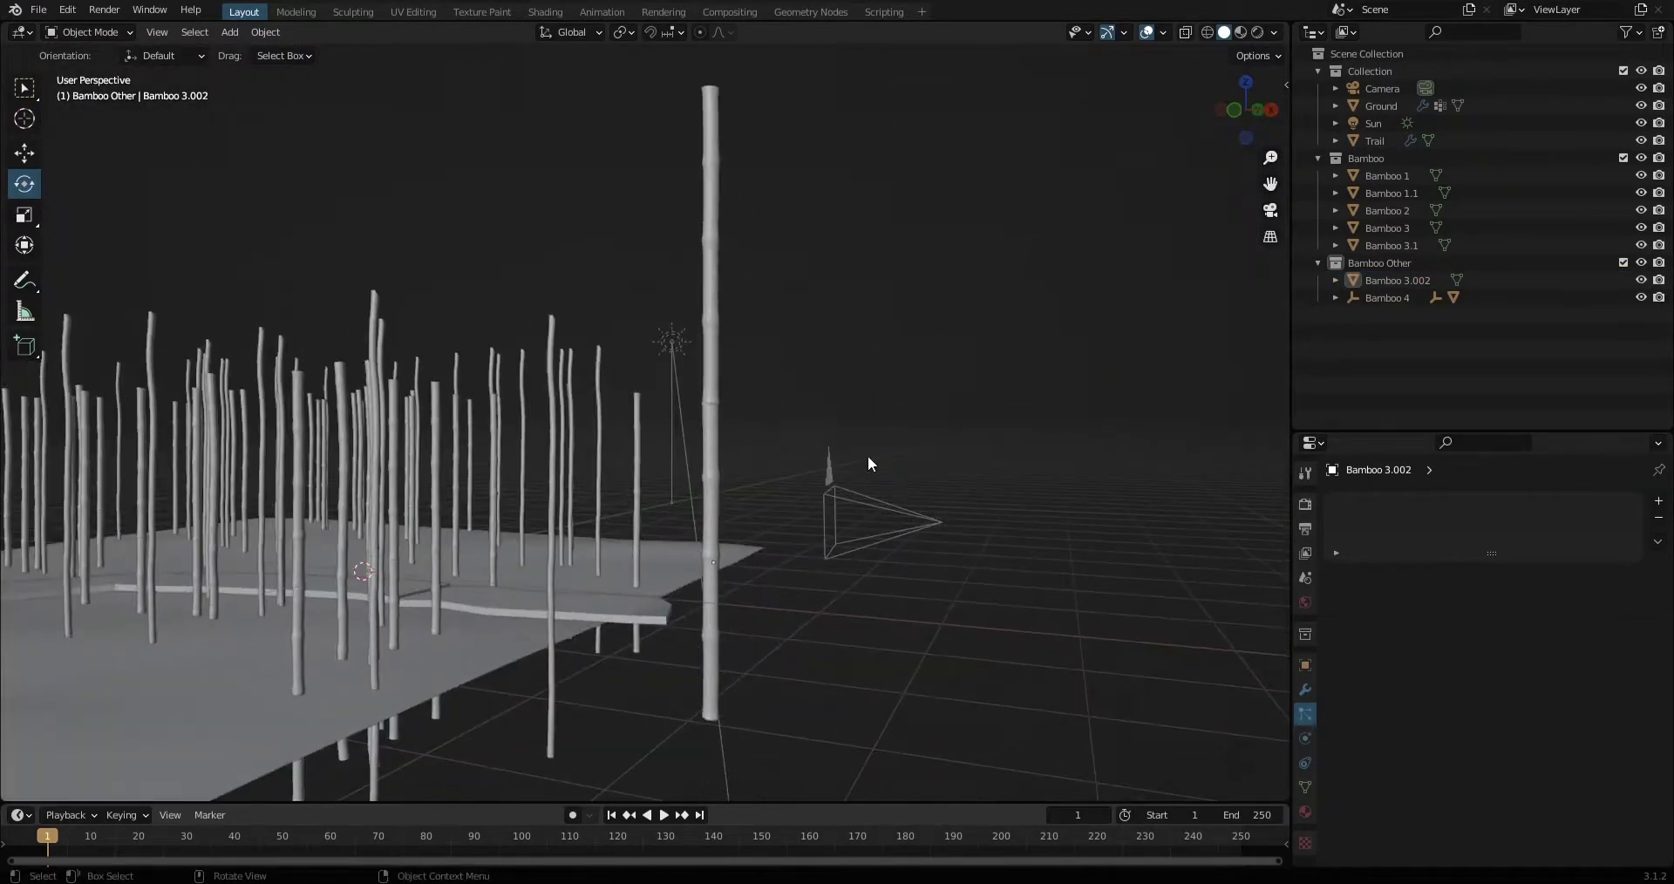
In Edit Mode, right-side X-ray view, delete the large pole's upper vertices.
left_click(710, 297)
key("Tab")
key("KP_3")
scroll(669, 404, "up", 2)
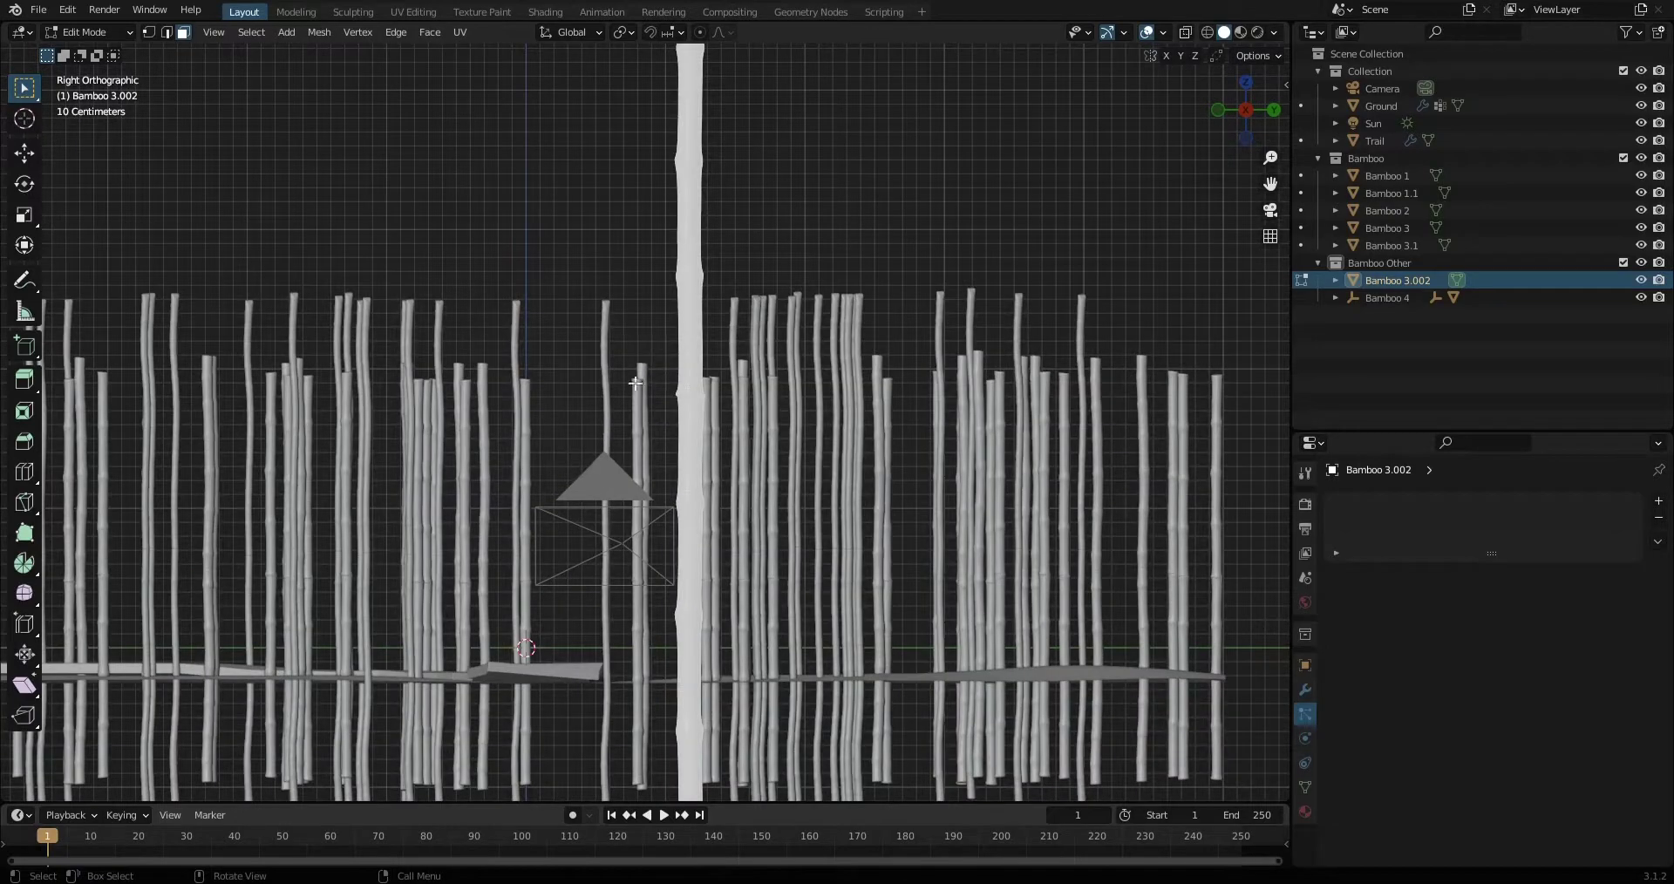
key("4")
scroll(660, 240, "down", 3)
key("x")
left_click(660, 235)
Check the trimmed pole through the camera, then return to Object Mode with X-ray off.
left_click_drag(650, 533, 695, 721)
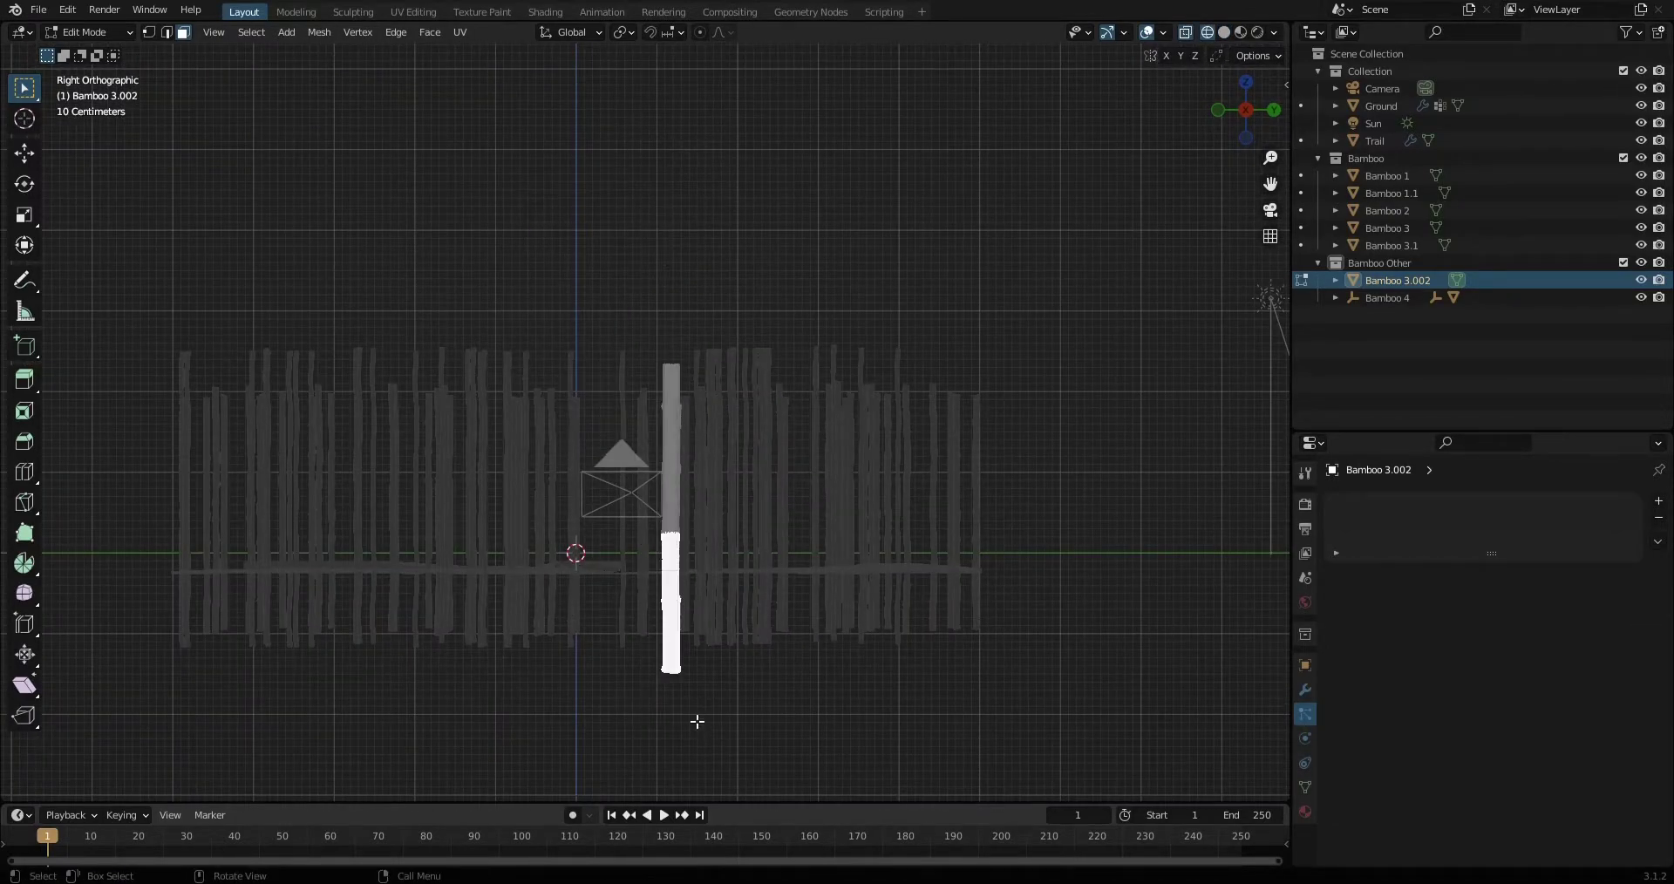
key("KP_0")
middle_click_drag(730, 618, 787, 637)
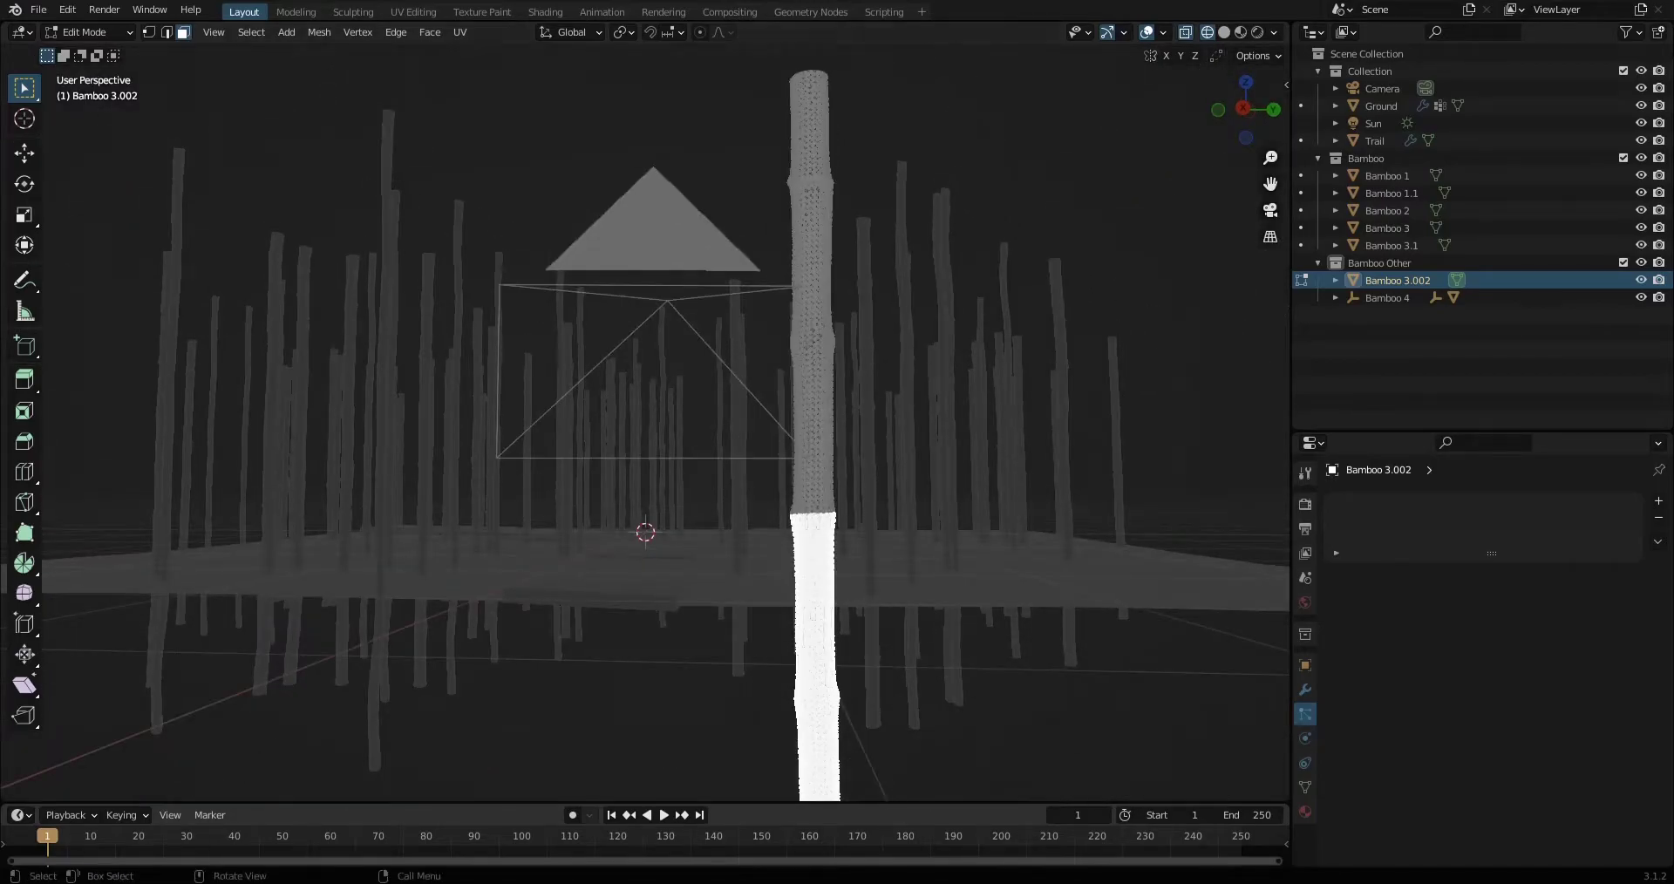
scroll(788, 659, "down", 3)
key("KP_0")
key("KP_0")
key("Tab")
key("alt+z")
left_click(865, 179)
mouse_move(865, 180)
middle_mouse_down()
mouse_move(895, 270)
mouse_move(799, 396)
mouse_move(706, 425)
middle_mouse_up()
left_click(295, 340)
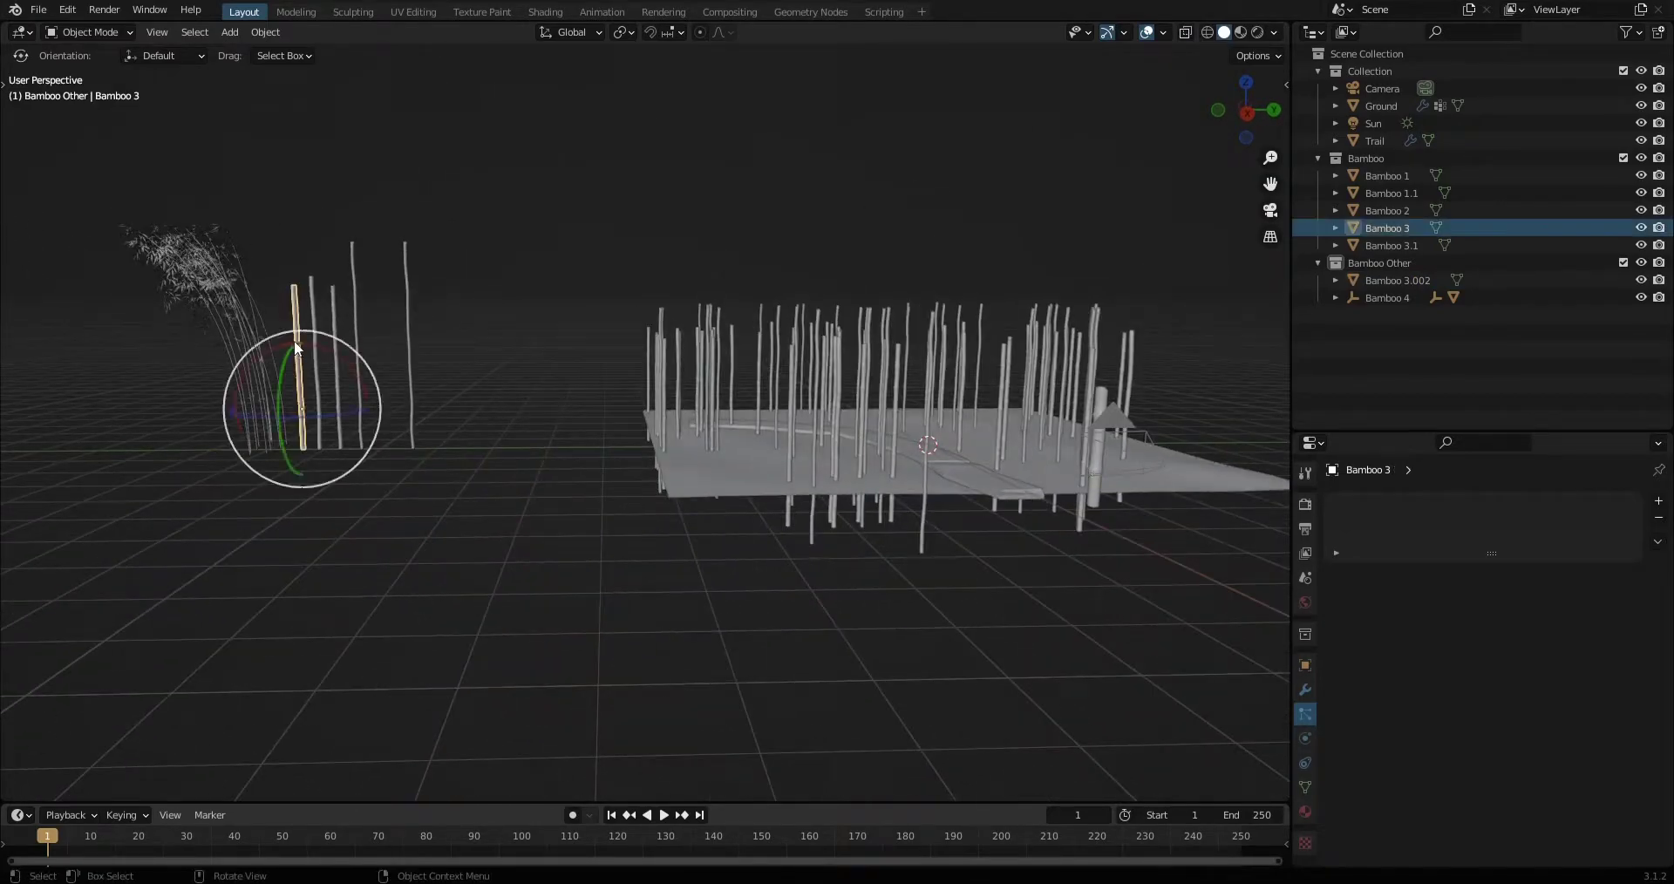
Duplicate Bamboo 3 in place and move the copy Bamboo 3.003 into Bamboo Other.
middle_click_drag(295, 340, 483, 382)
key("shift+d")
right_click(738, 420)
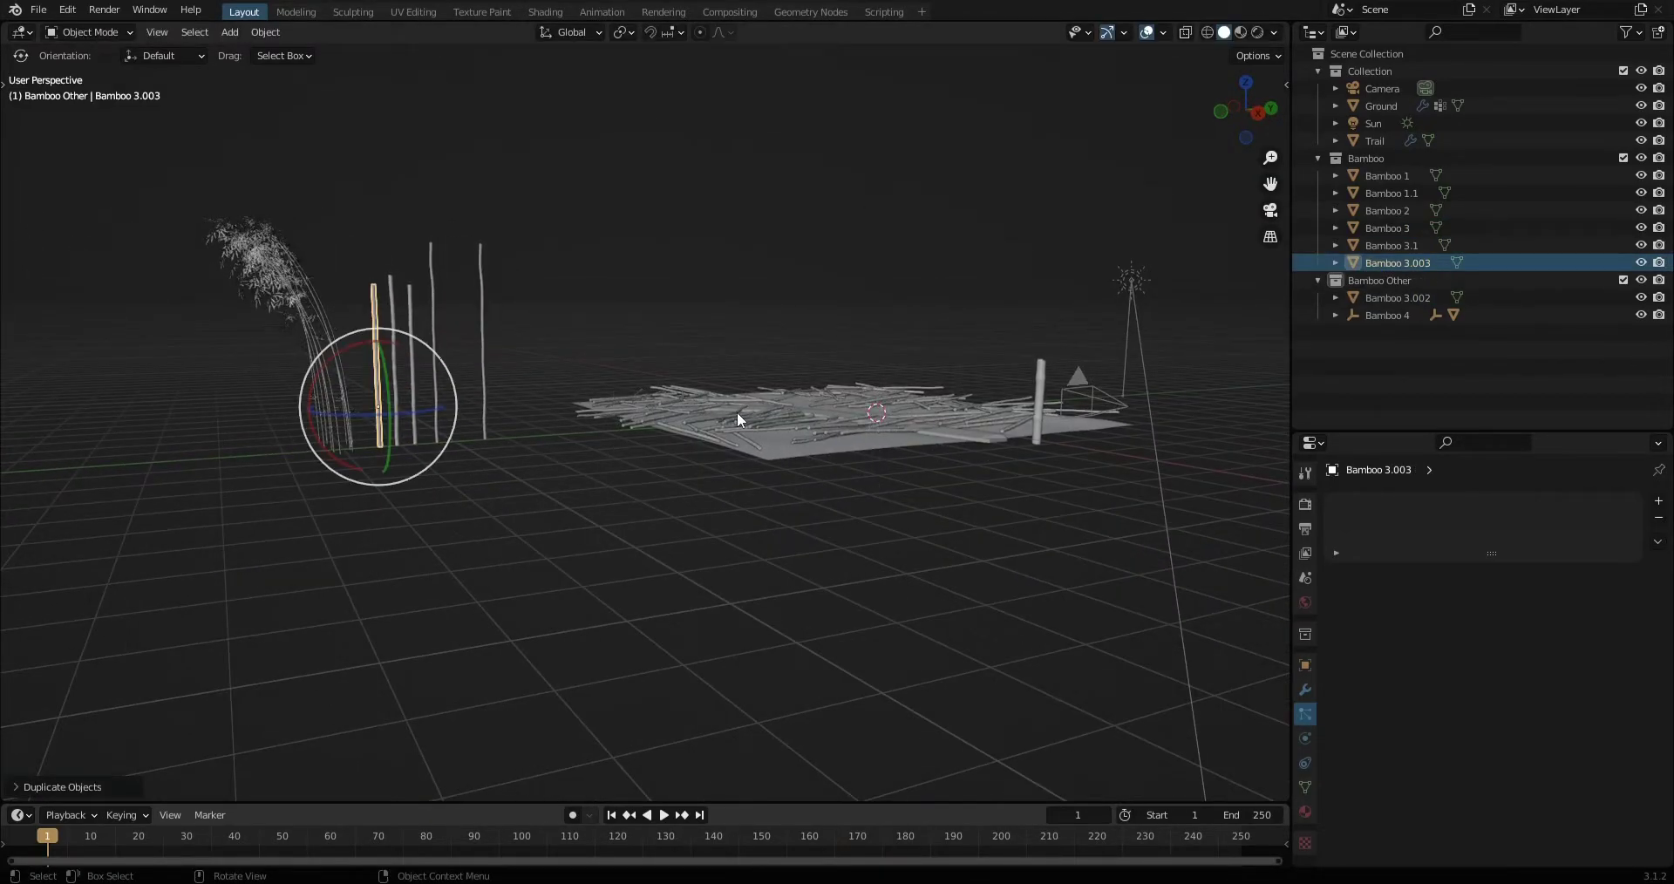
left_click_drag(1415, 348, 1388, 297)
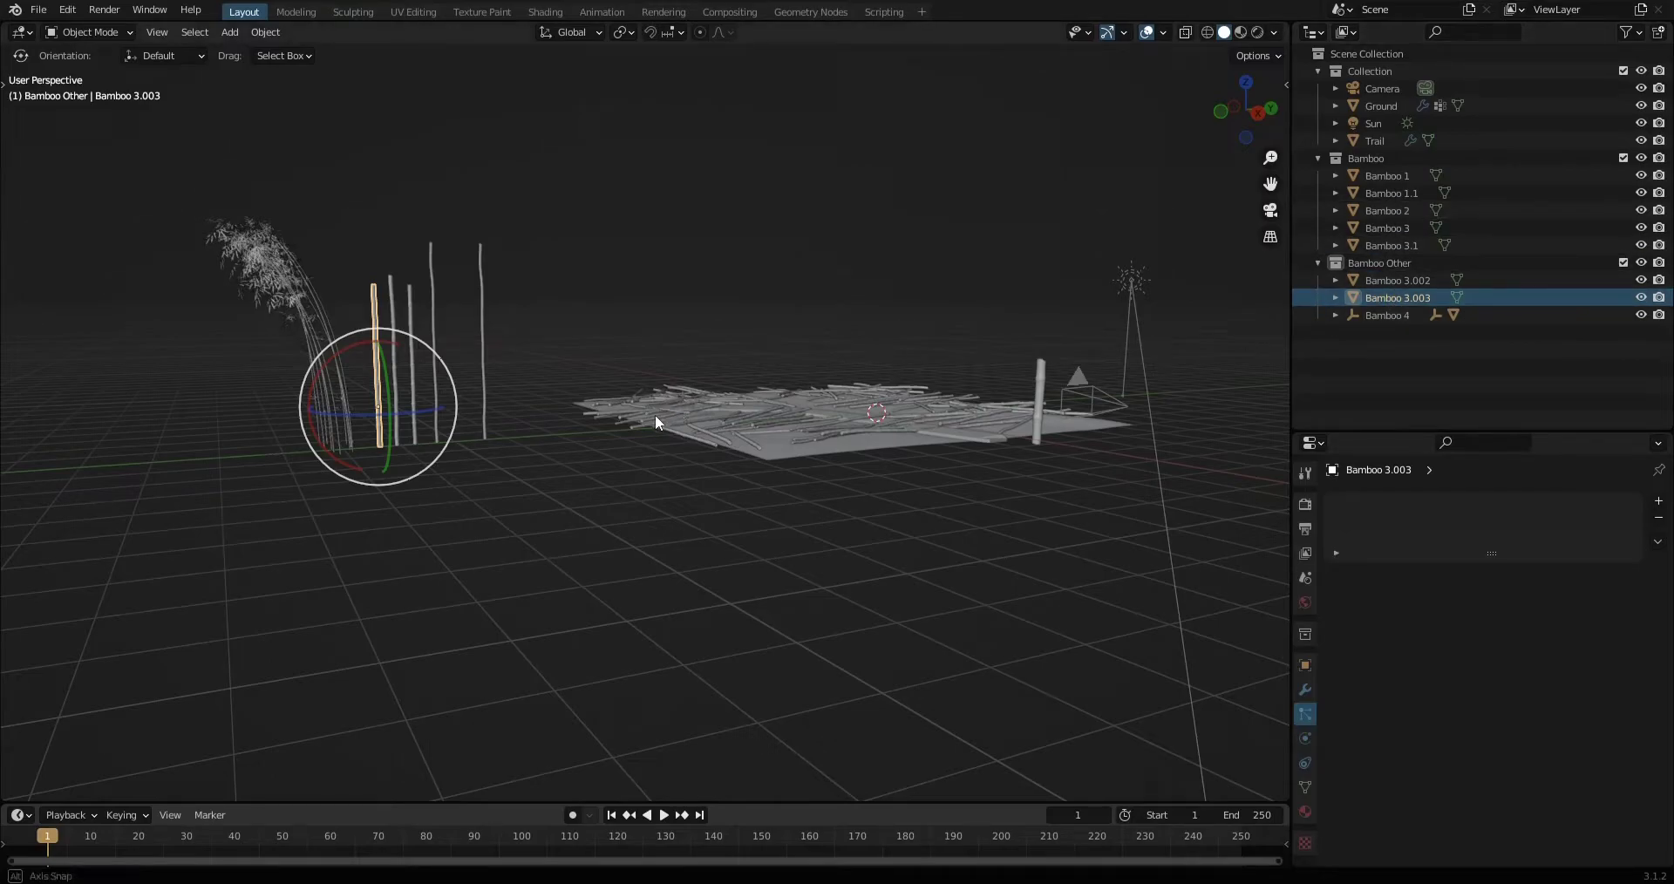
middle_click_drag(658, 423, 610, 410)
left_click_drag(1483, 431, 1482, 321)
Enable Object Rotation for the Ground's instanced bamboo particles.
left_click(1382, 105)
scroll(1509, 619, "down", 3)
scroll(1505, 603, "down", 3)
scroll(1472, 647, "down", 3)
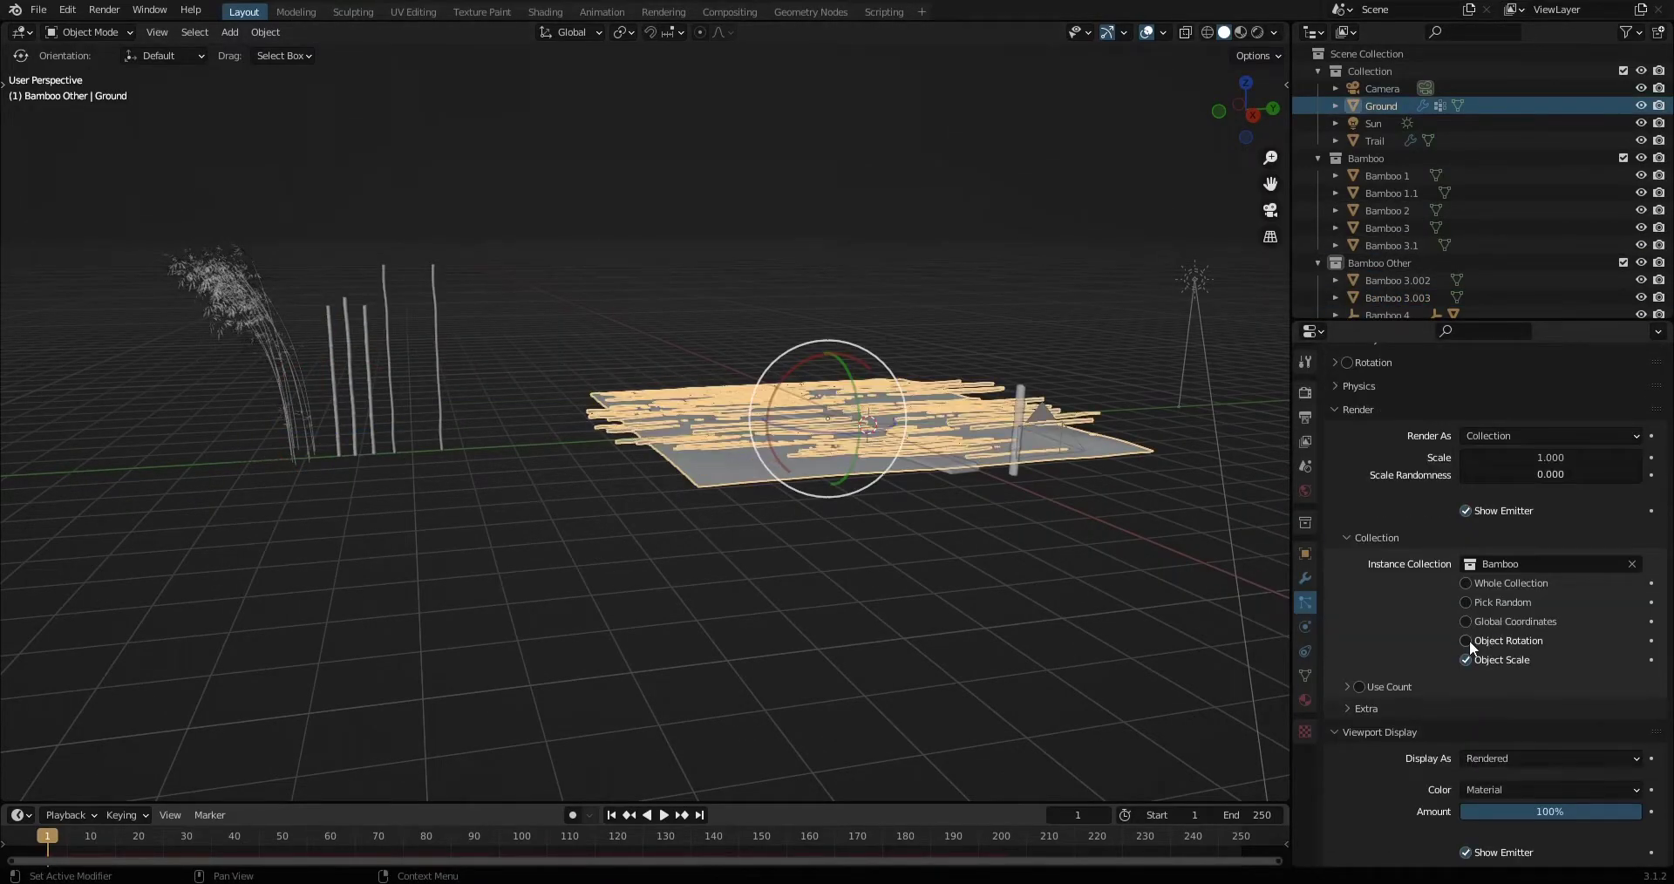
left_click(1466, 640)
scroll(1608, 396, "up", 10)
left_click(1008, 269)
middle_click_drag(1008, 269, 906, 369)
mouse_move(1389, 321)
left_mouse_down()
mouse_move(1389, 460)
mouse_move(1389, 445)
left_mouse_up()
Copy a bamboo stalk and paste it into the Bamboo Other collection.
left_click(1391, 193)
right_click(1395, 190)
left_click(1395, 89)
right_click(1371, 270)
left_click(1312, 364)
Copy Bamboo 1 and paste copies into Bamboo Other.
left_click(223, 282)
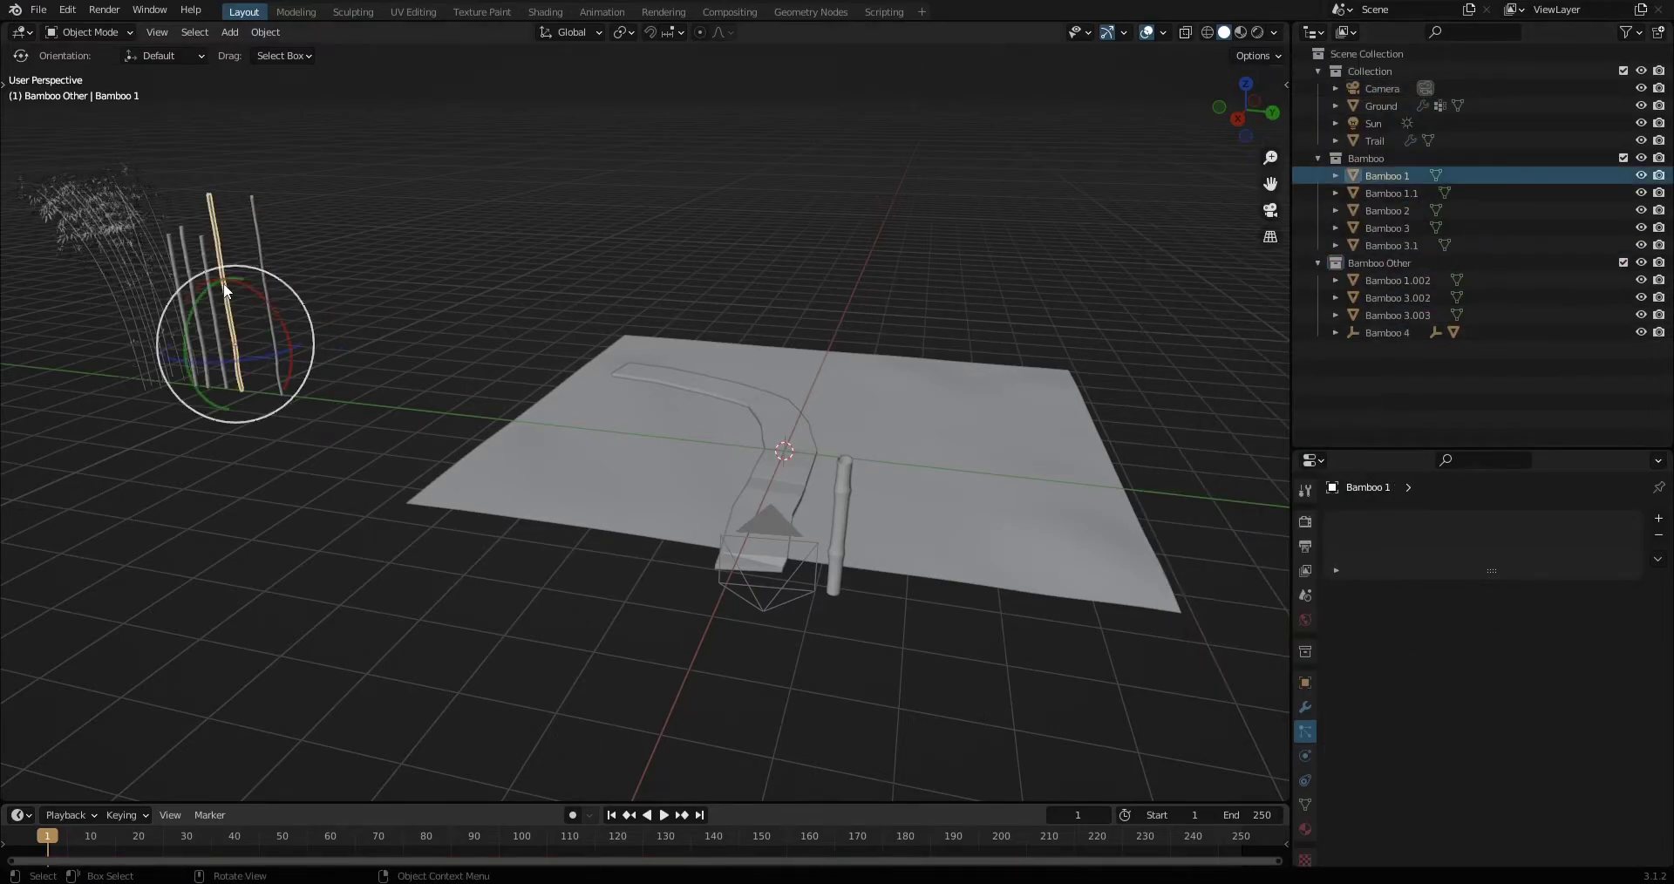
middle_click_drag(223, 283, 552, 277)
right_click(1374, 265)
left_click(1374, 265)
right_click(1374, 265)
left_click(1373, 265)
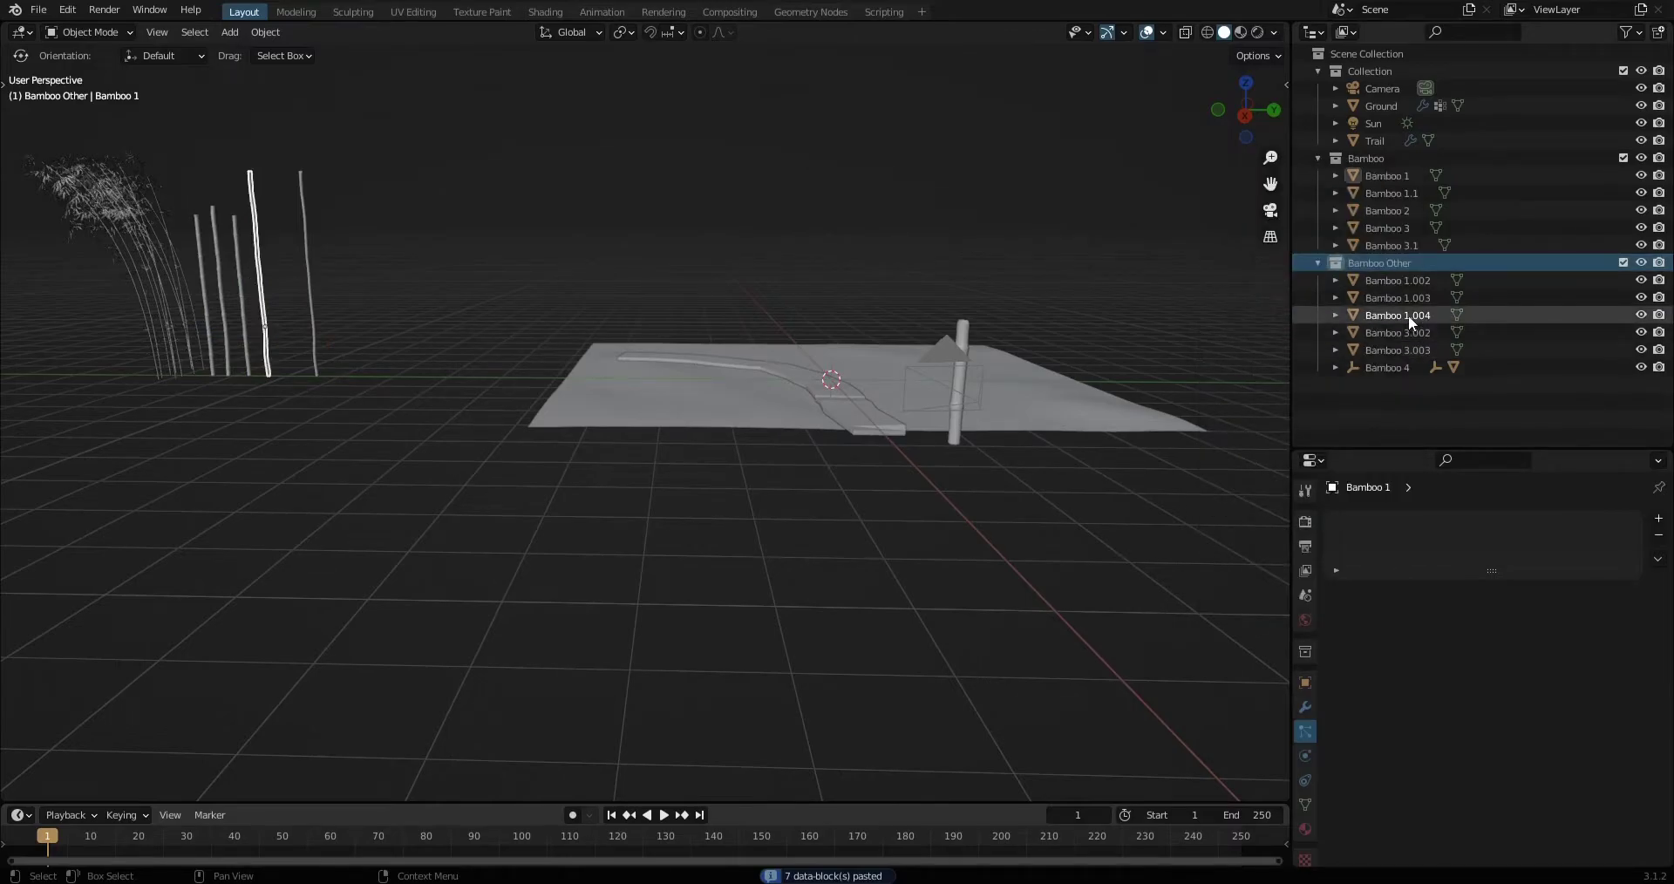
left_click(1396, 297)
scroll(531, 401, "up", 2)
scroll(310, 359, "up", 2)
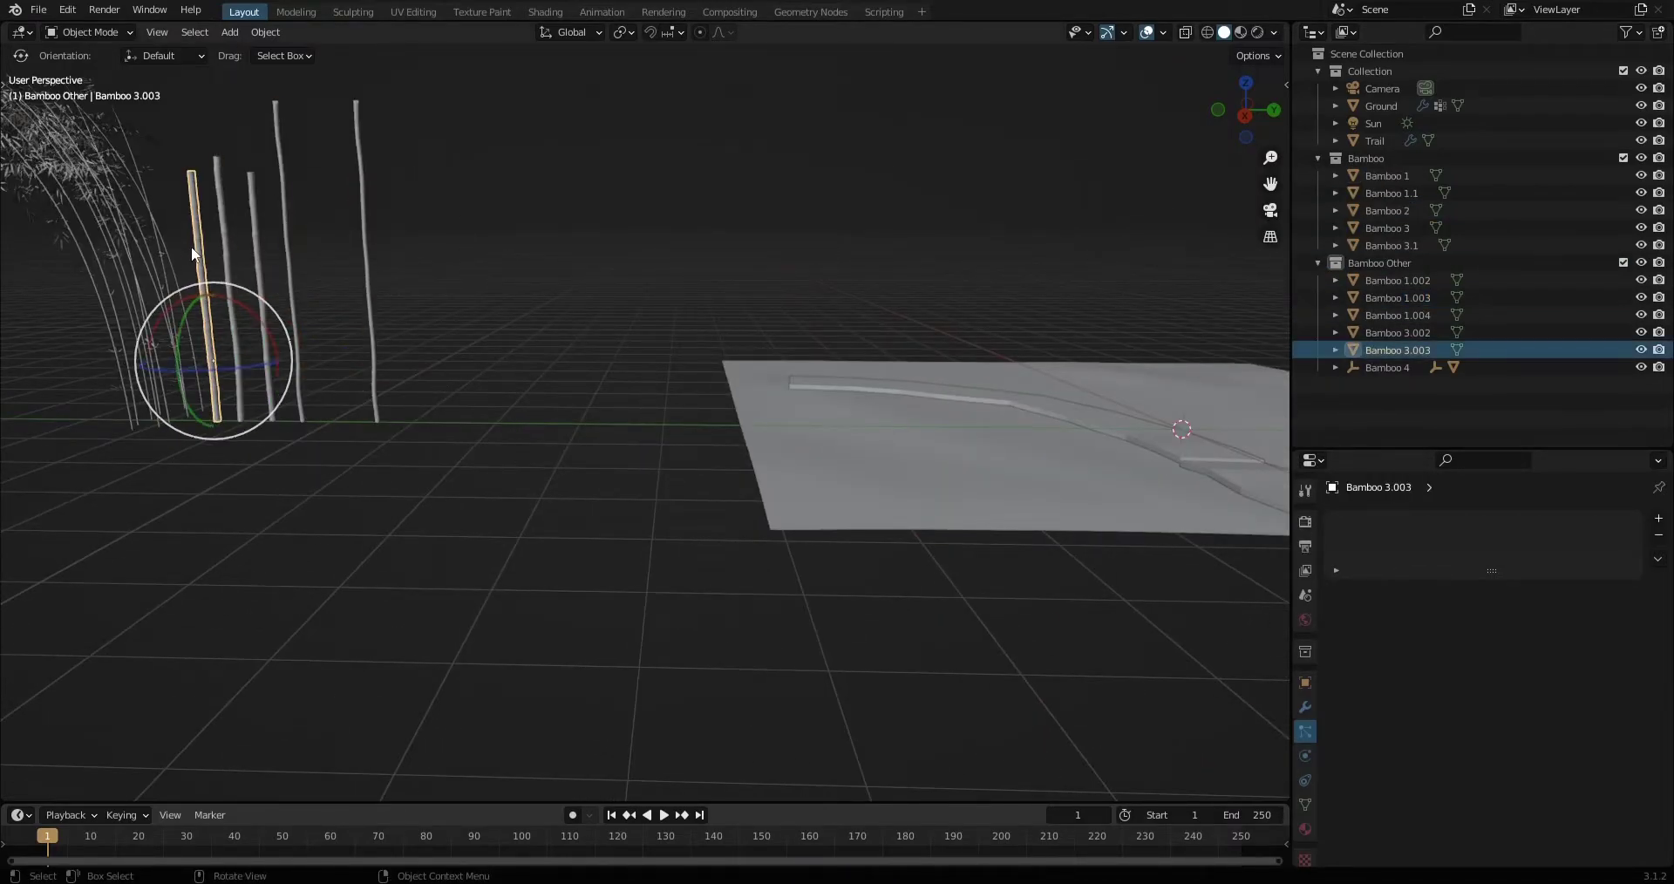
Paste a copy of Bamboo 2 into Bamboo Other and collapse both collections.
left_click(215, 211)
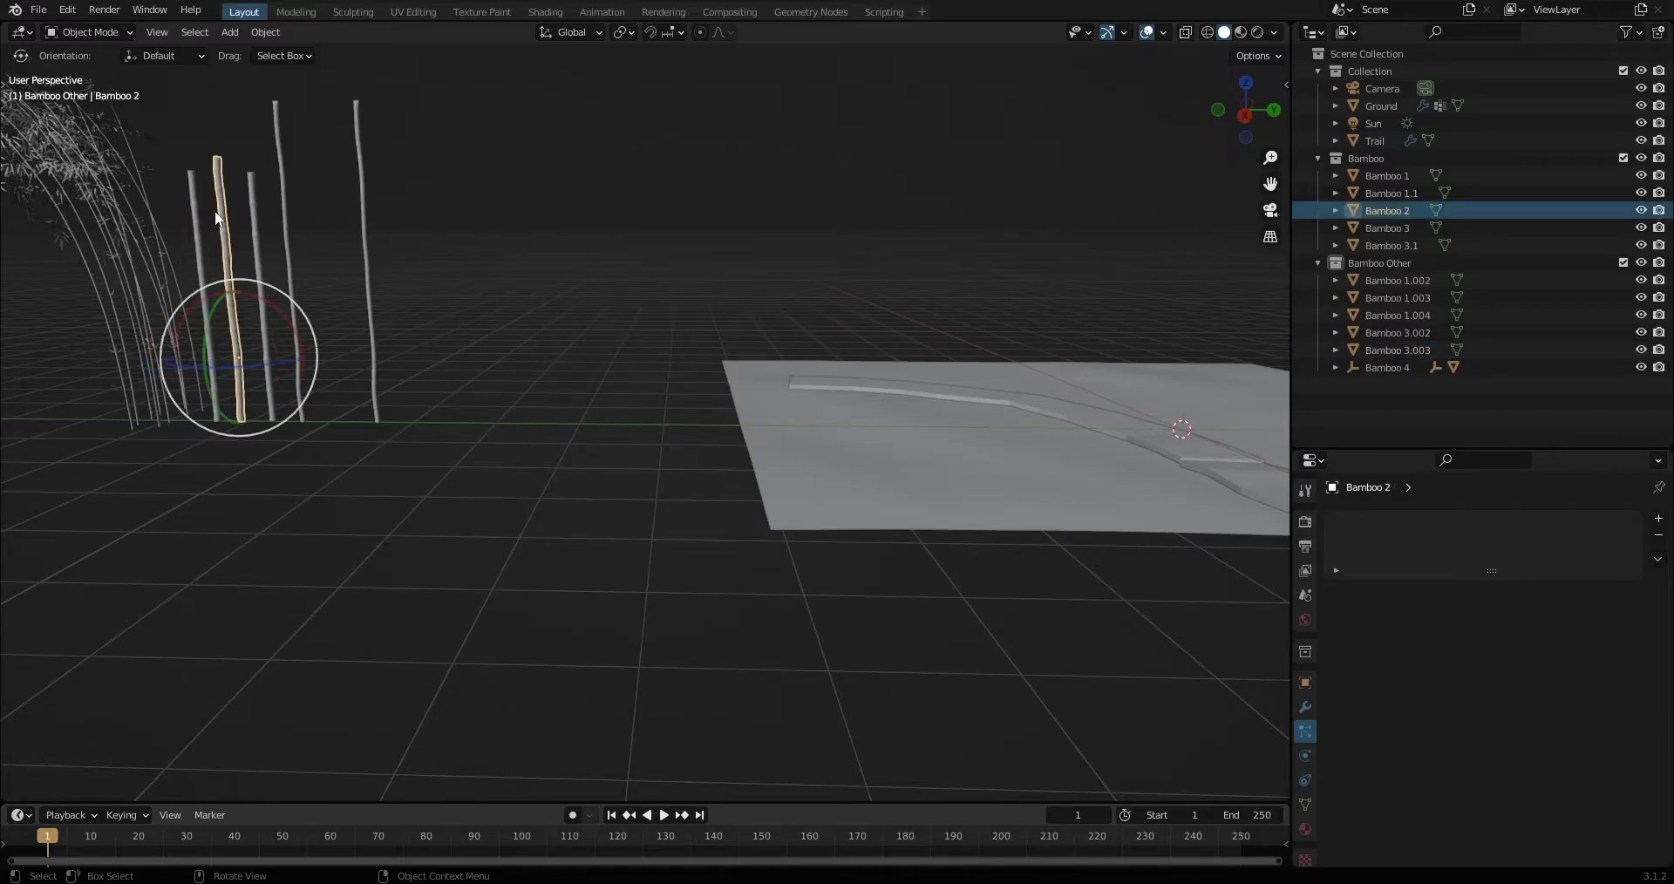
key("ctrl+c")
left_click(1365, 260)
key("ctrl+v")
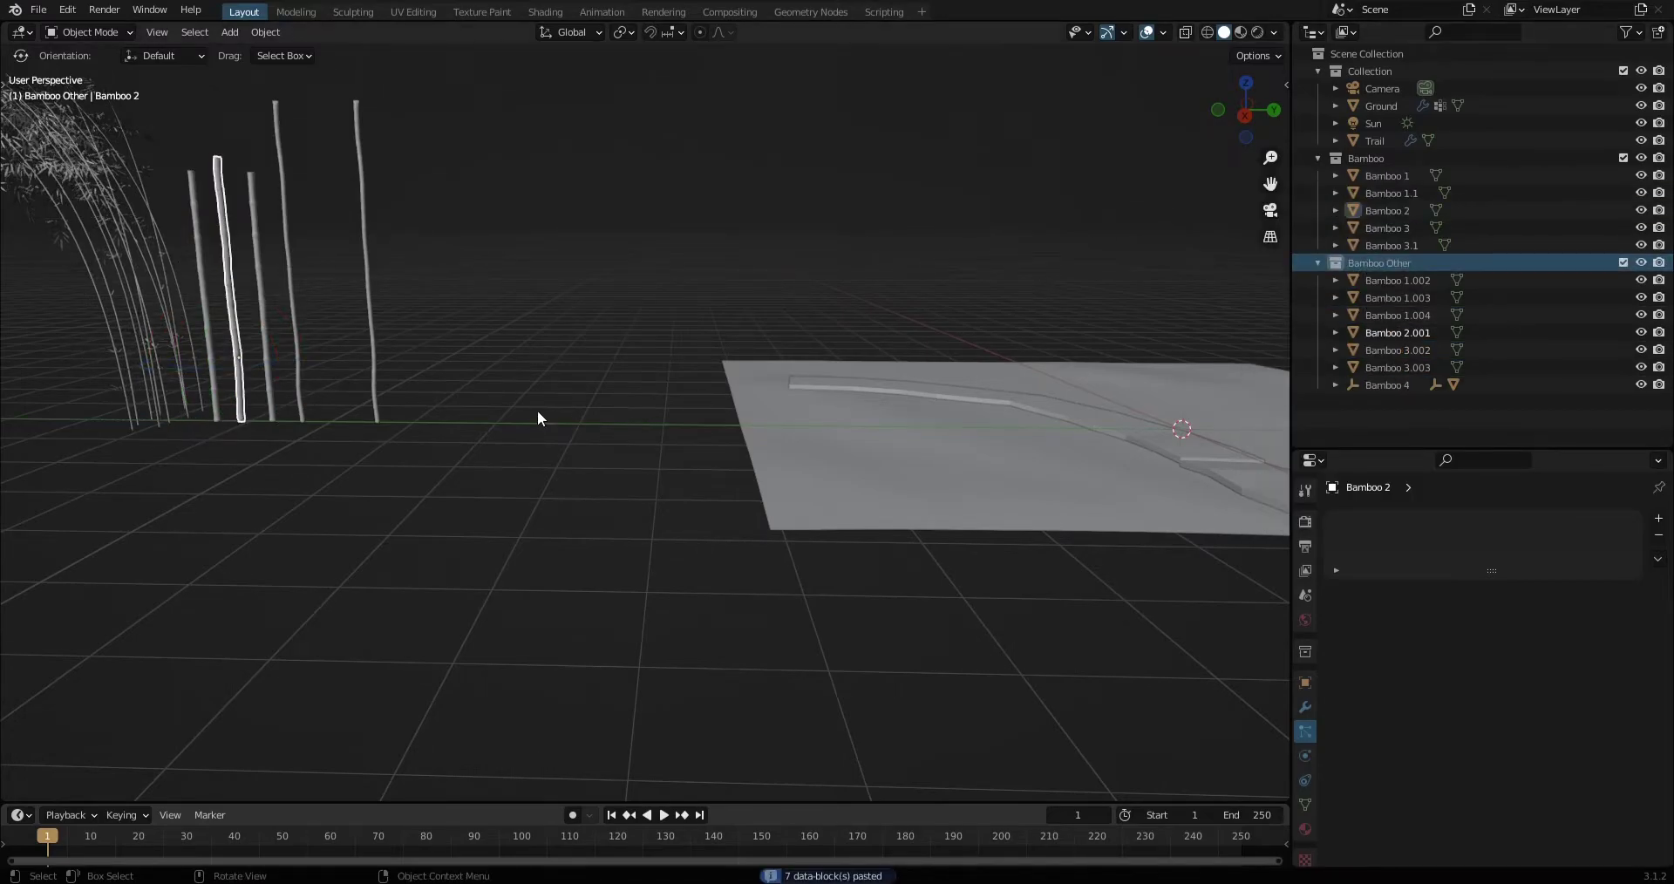
left_click(1317, 262)
left_click(1318, 159)
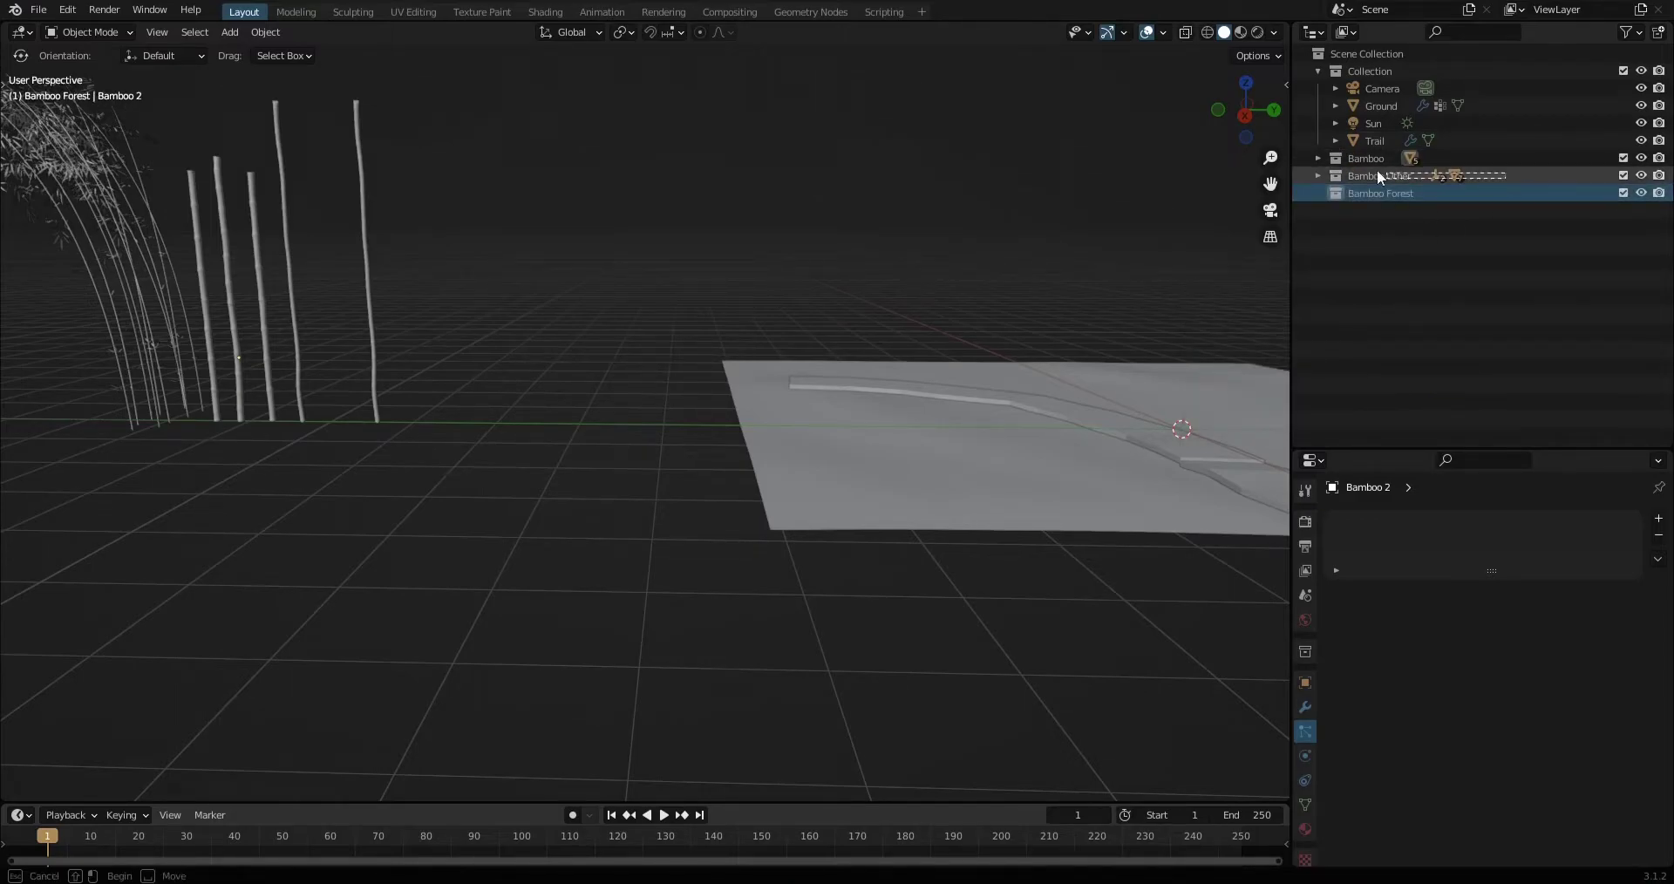
Drag the Bamboo and Bamboo Other collections into Bamboo Forest and expand it.
left_click_drag(1377, 169, 1369, 186)
left_click(1335, 175)
mouse_move(855, 464)
middle_mouse_down()
mouse_move(829, 397)
mouse_move(361, 341)
middle_mouse_up()
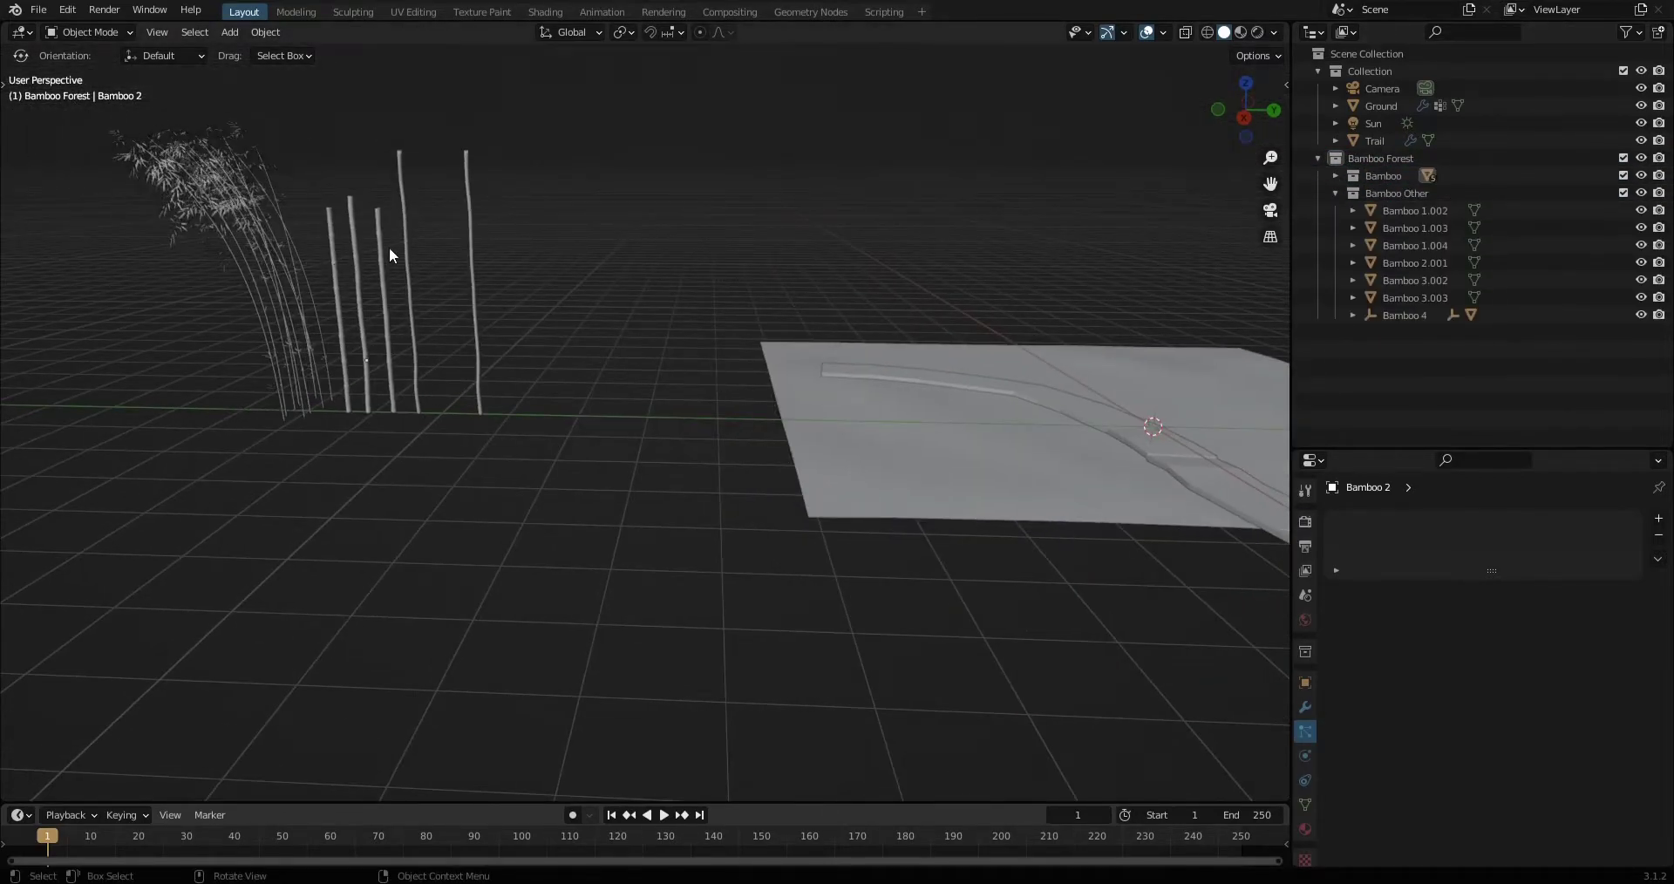
left_click(390, 253)
key("g")
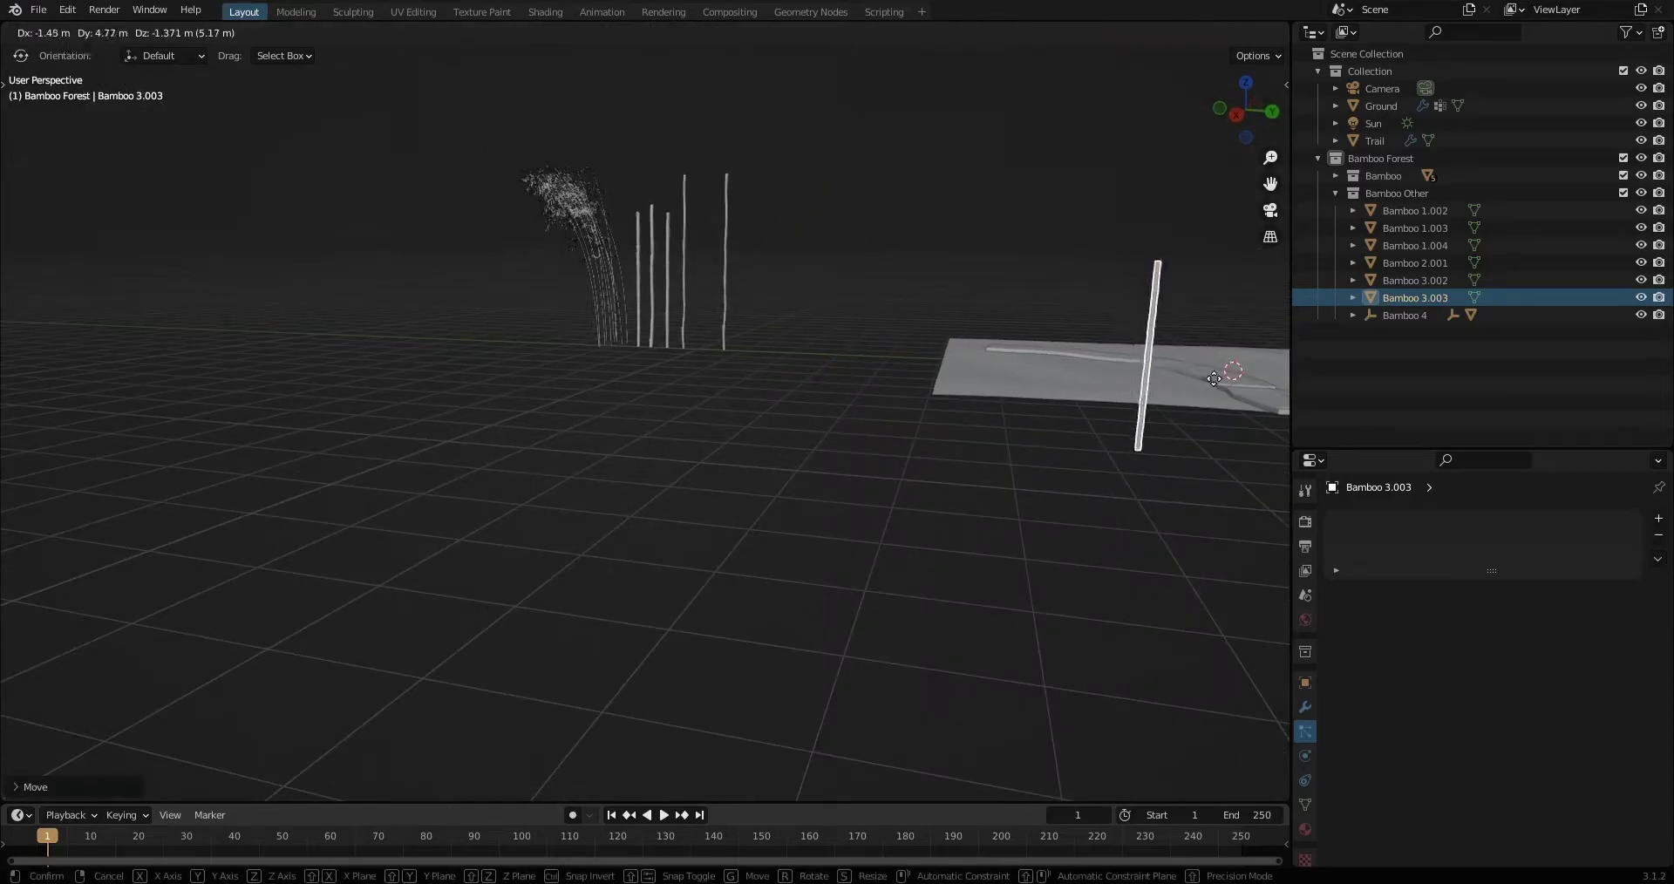
Slide Bamboo 3.003 along Y to the left edge of the camera shot.
left_click(1213, 379)
key("KP_0")
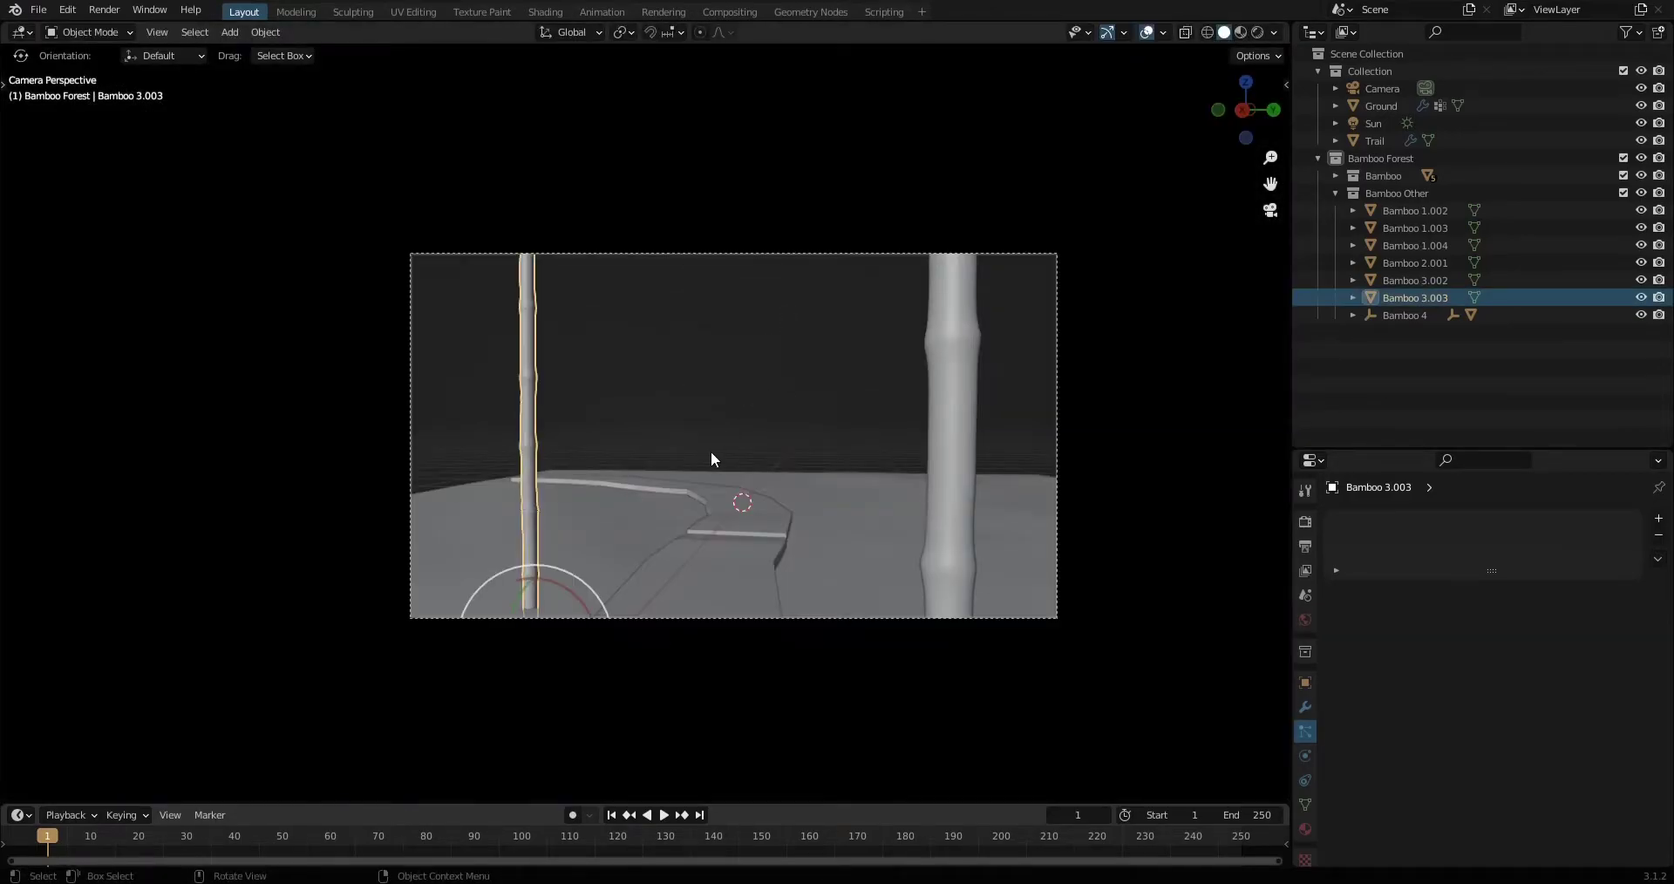
key("t")
left_click(523, 381)
key("g")
key("y")
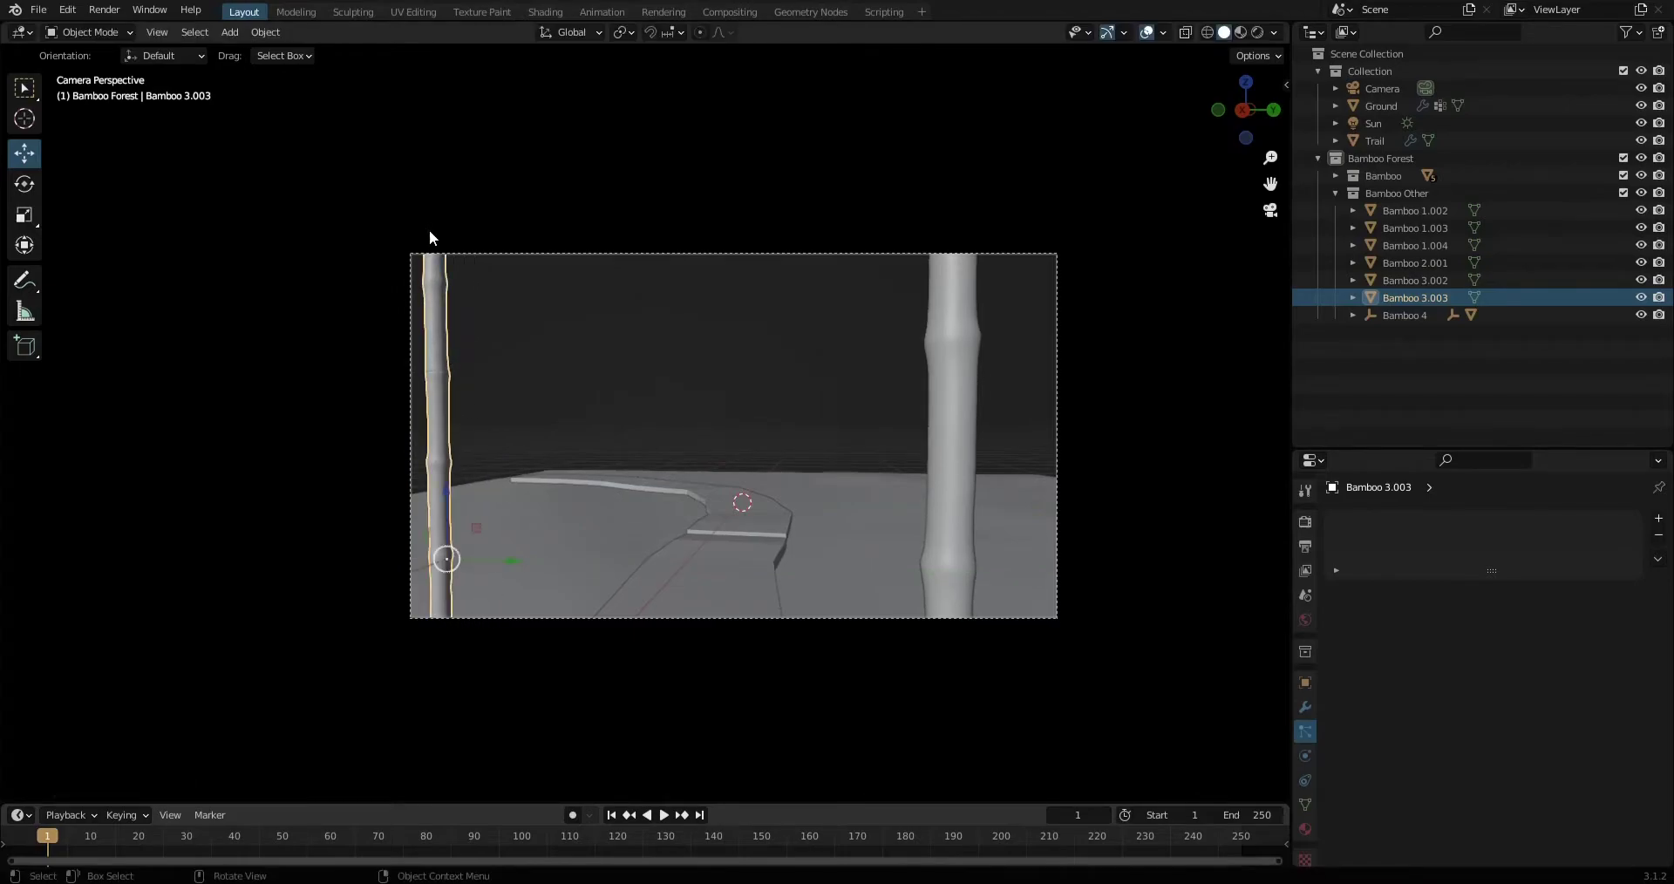
left_click(429, 228)
Enter Edit Mode on Bamboo 3.003 with X-ray and select its upper vertices.
mouse_move(429, 228)
middle_mouse_down()
mouse_move(314, 189)
mouse_move(438, 268)
middle_mouse_up()
key("Tab")
key("shift+z")
left_click_drag(469, 94, 470, 96)
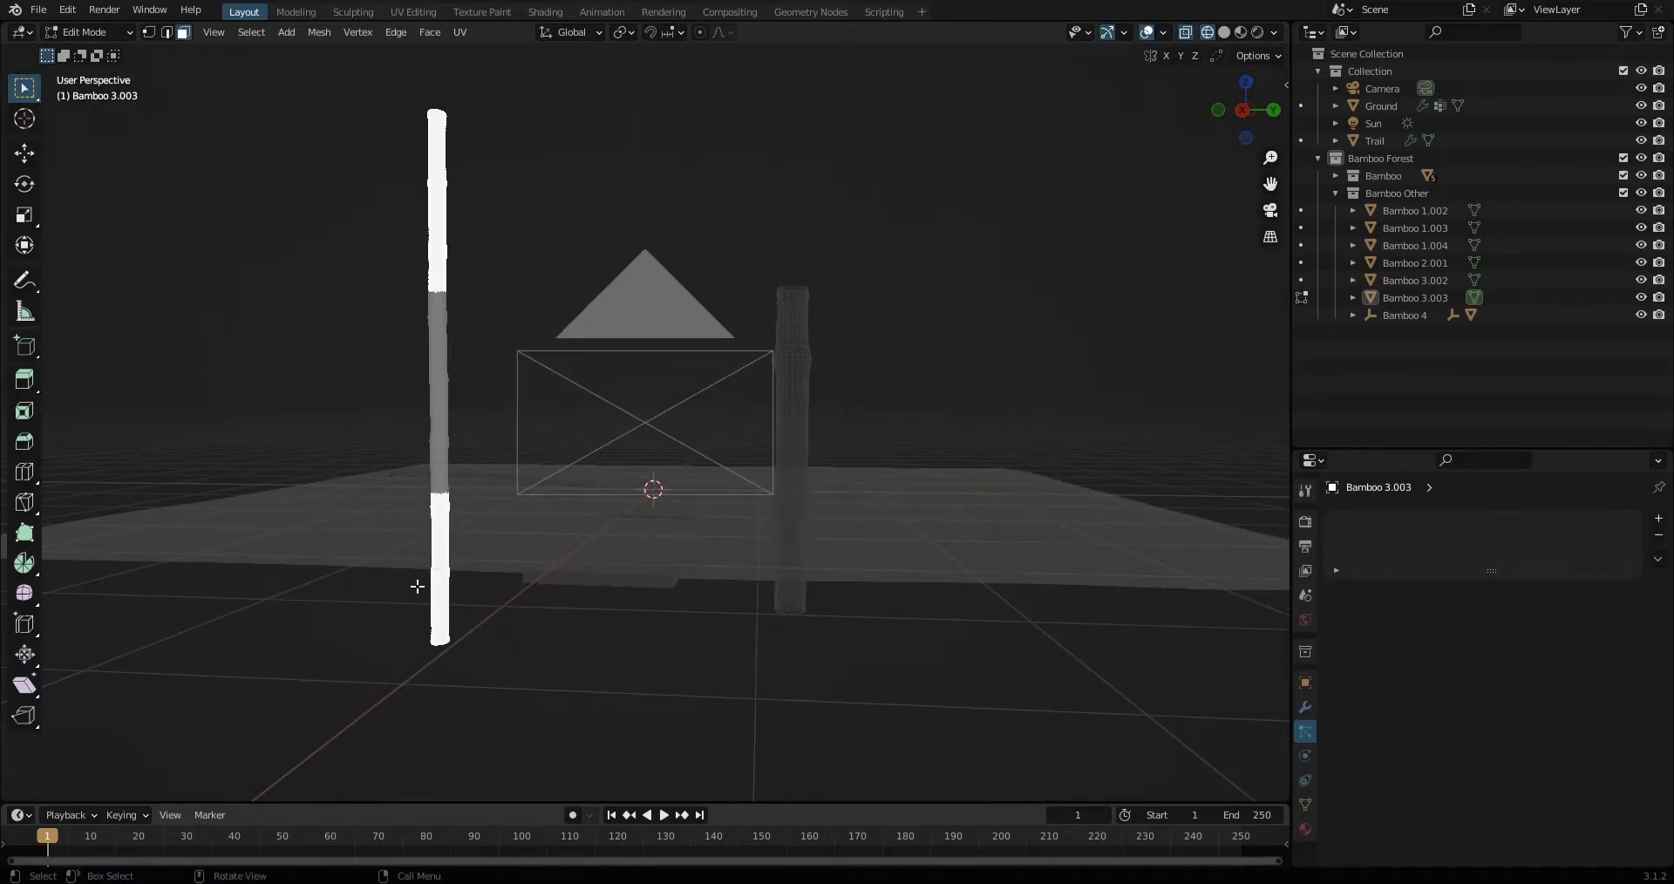
Delete the unwanted vertices of the Bamboo 3.003 pole to shorten it.
key("ctrl+z")
key("x")
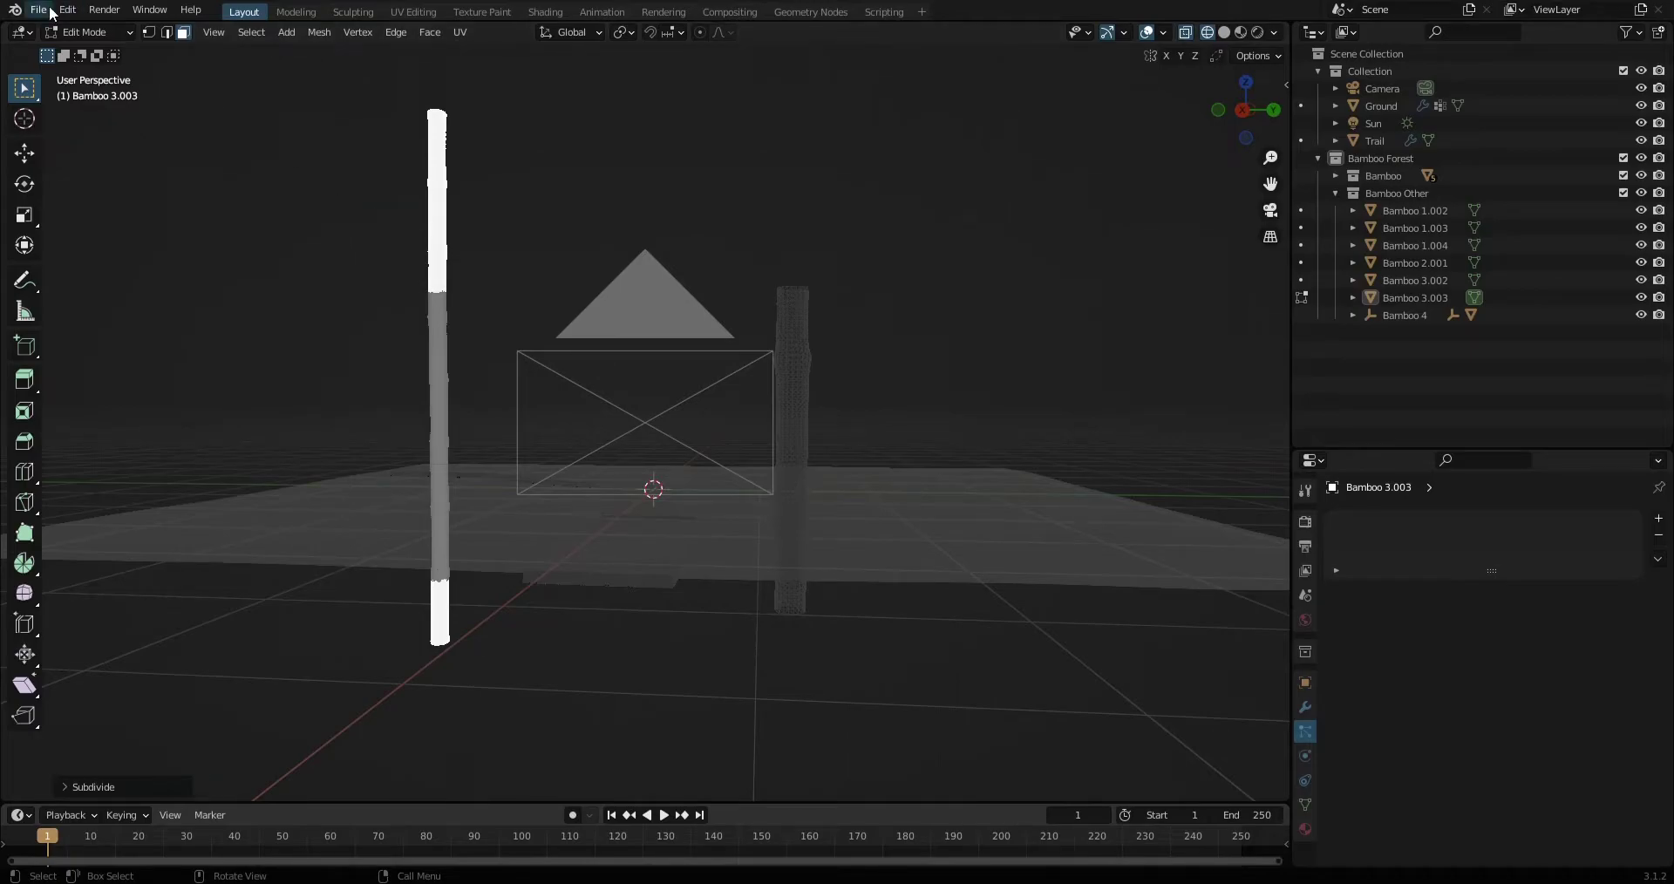
left_click(67, 10)
right_click(250, 277)
right_click(359, 274)
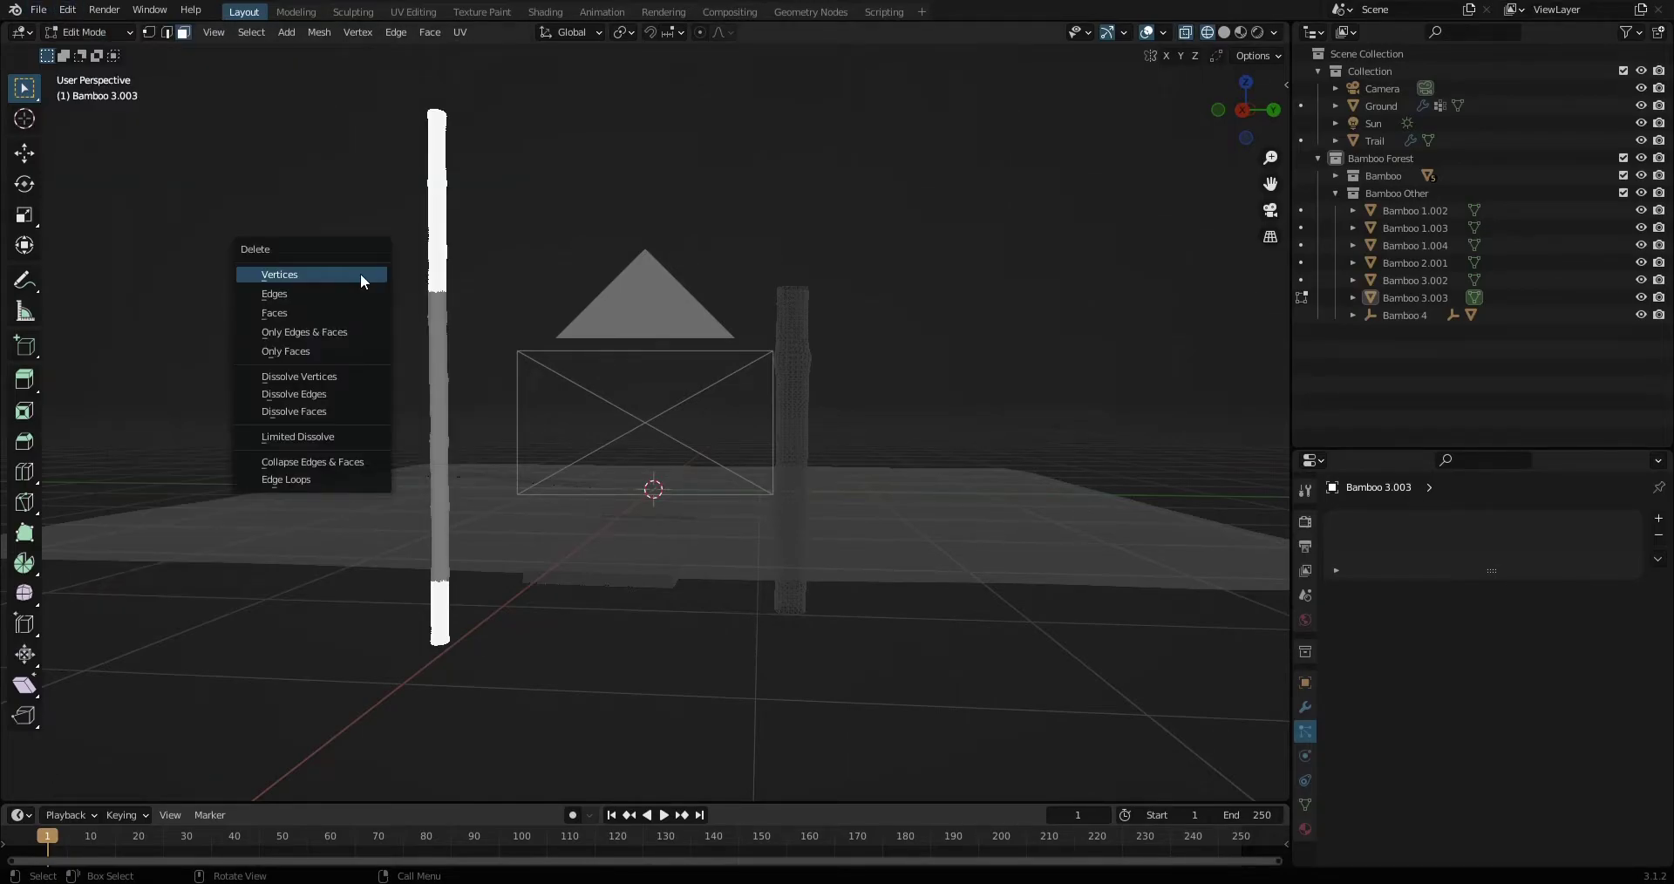
Check the trimmed pole through the camera, then return to Object Mode.
key("KP_0")
middle_click_drag(290, 290, 299, 374)
key("Tab")
middle_click_drag(291, 284, 330, 369)
left_click(330, 372)
Duplicate the leafy bamboo clump and move the copy into the camera's shot.
key("shift+d")
left_click(923, 393)
key("KP_0")
key("g")
key("KP_0")
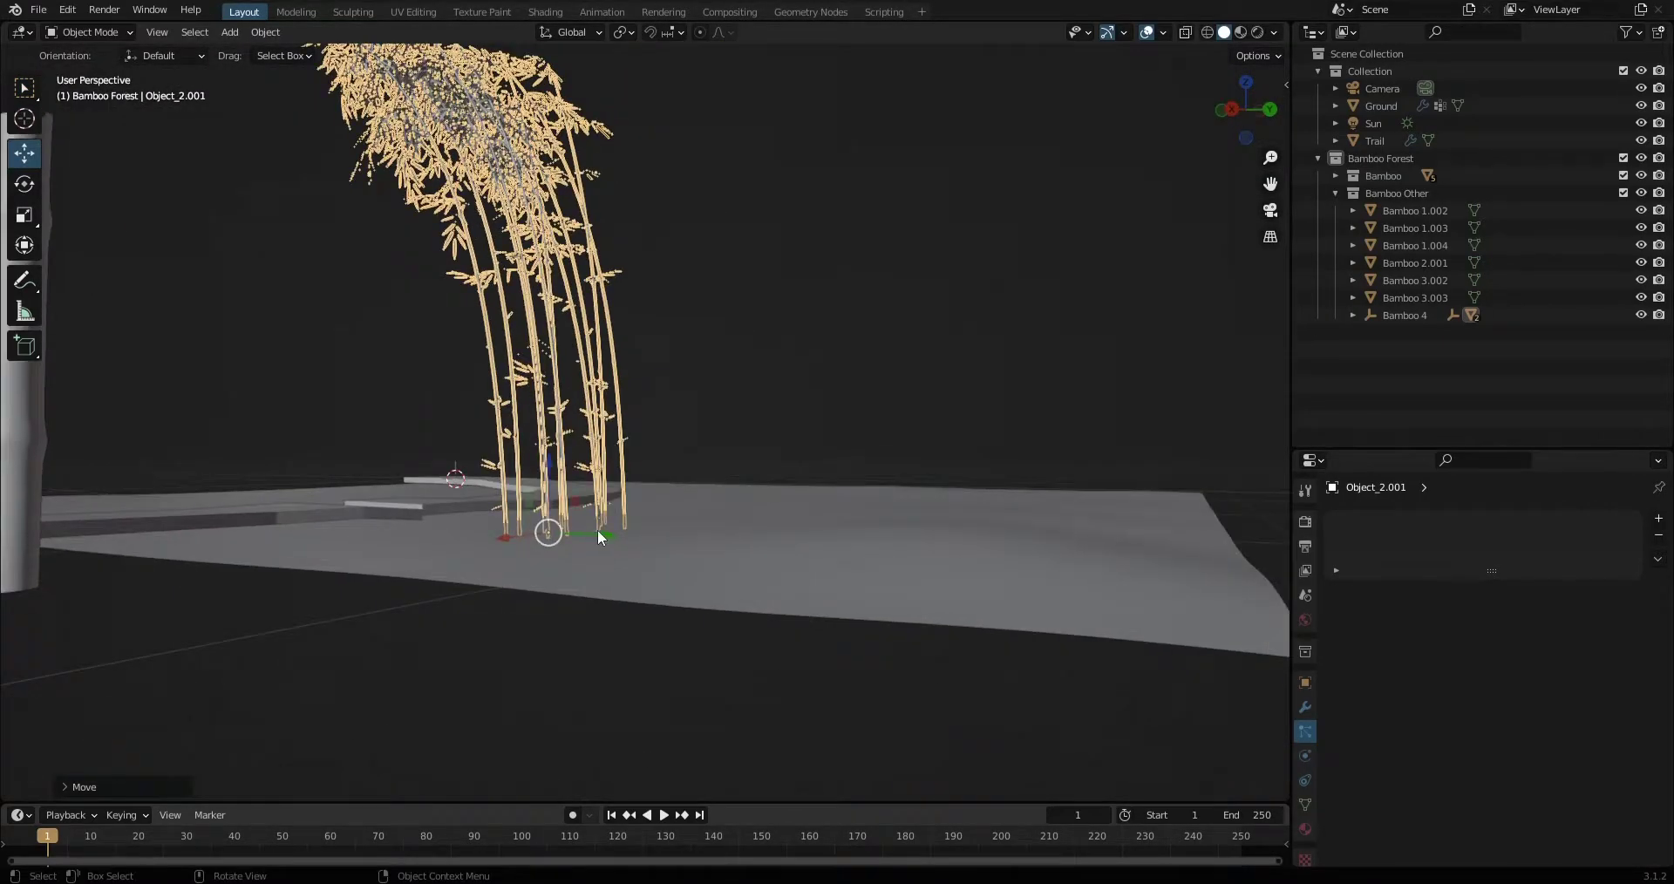
left_click(715, 326)
key("KP_0")
middle_click_drag(714, 326, 914, 526)
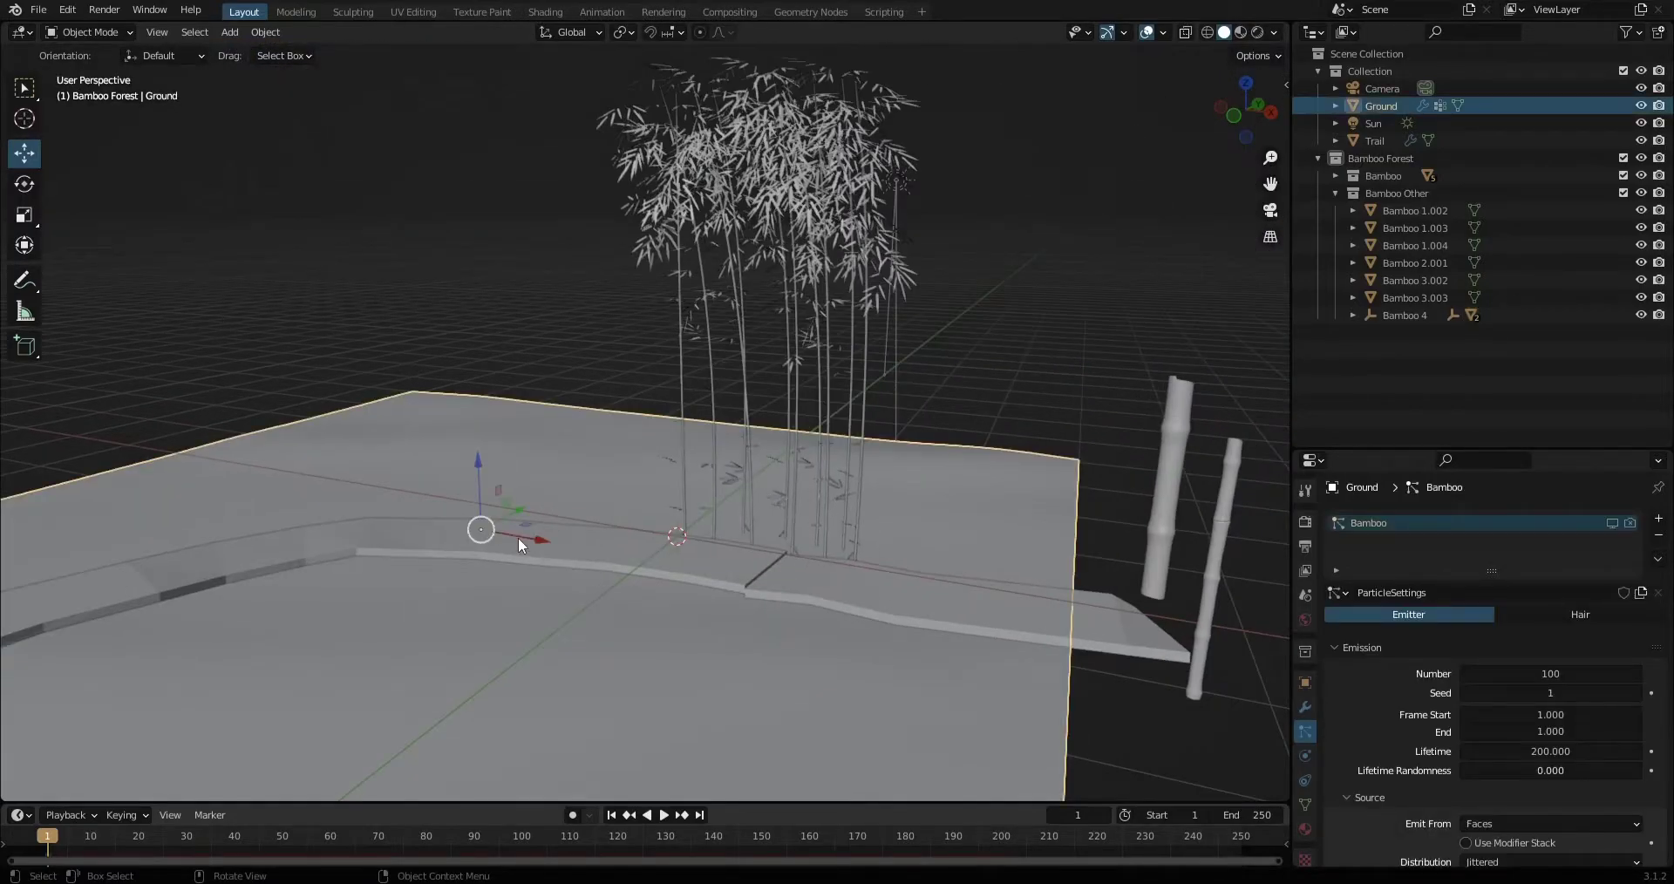
left_click(850, 571)
Position the clump near the right foreground stalk and tilt it slightly.
key("KP_0")
key("KP_0")
left_click_drag(260, 538, 500, 562)
key("KP_0")
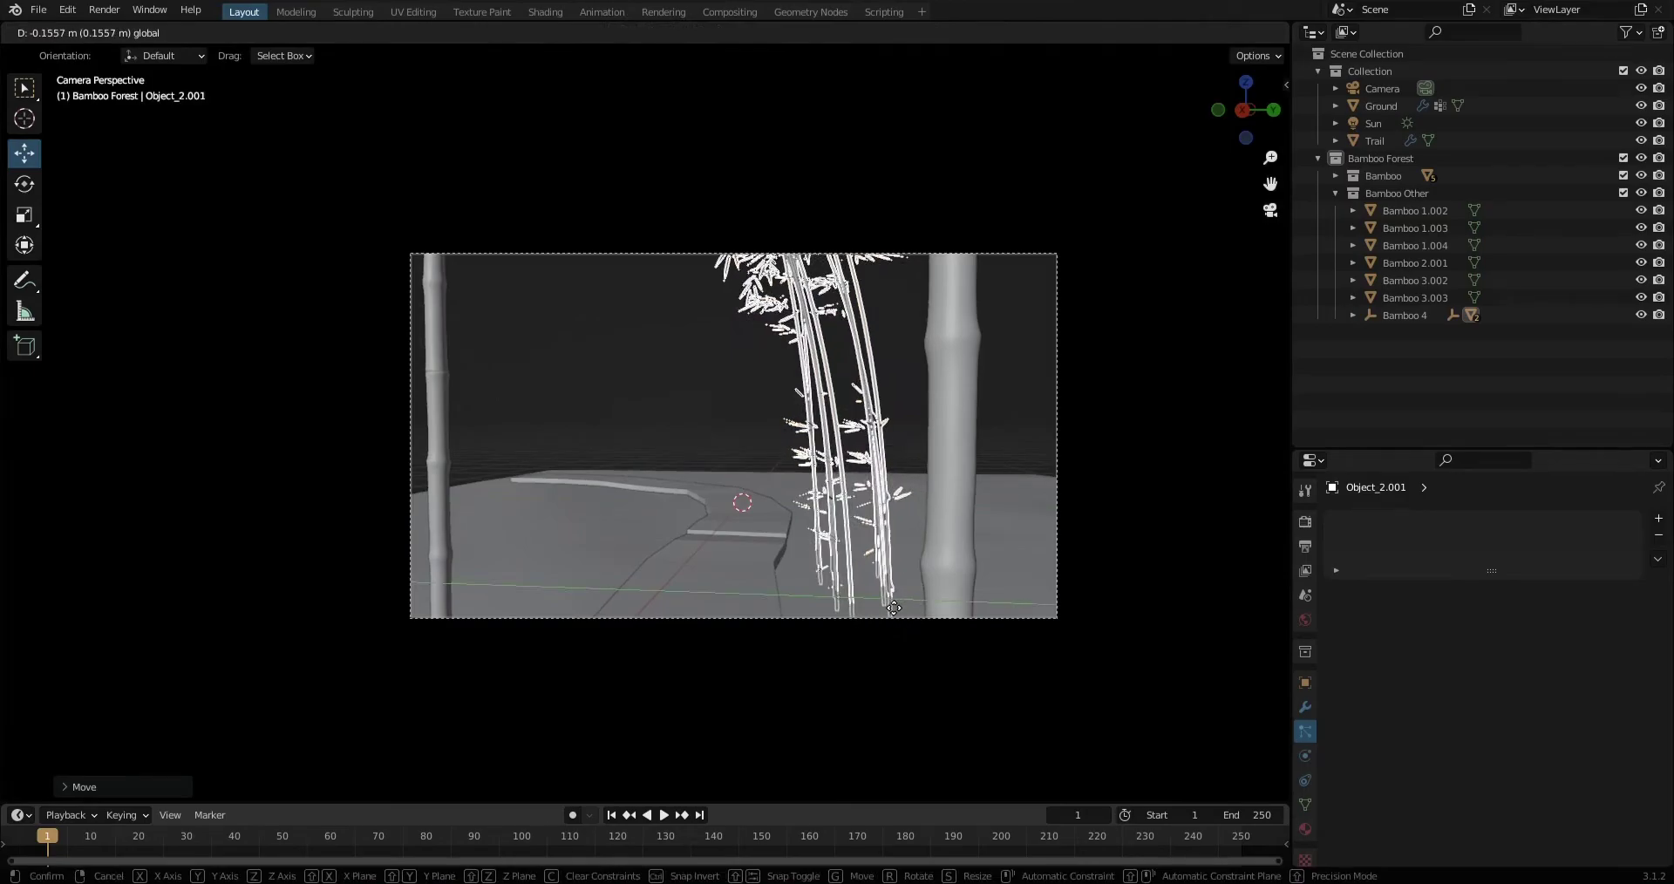
key("shift+space")
key("r")
left_click_drag(865, 507, 852, 595)
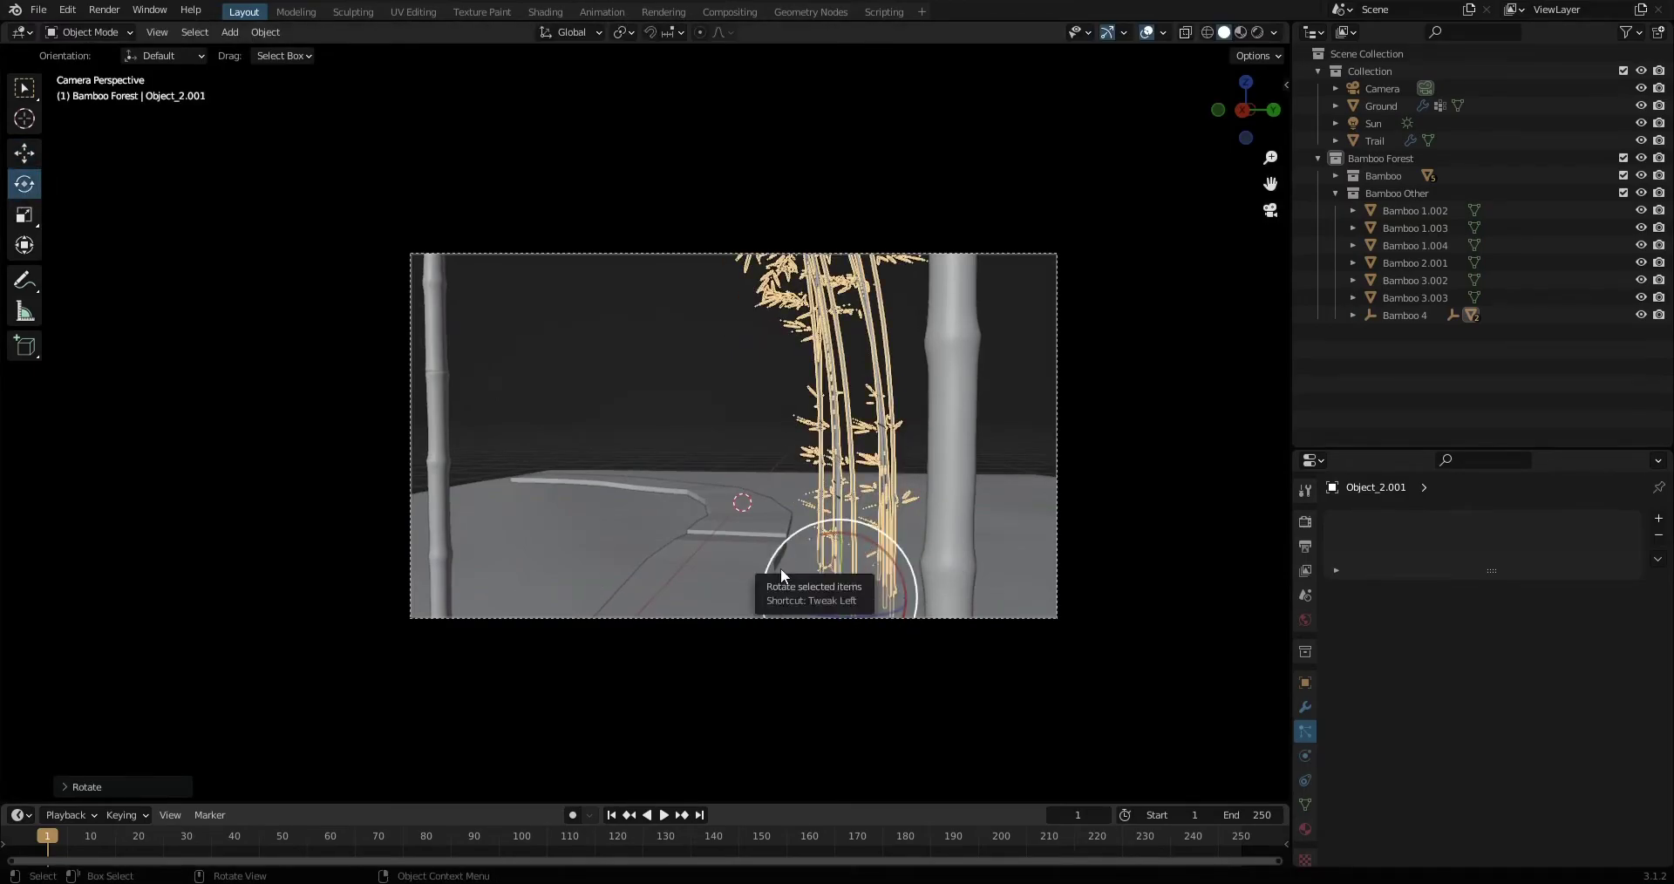
middle_click_drag(844, 530, 998, 516)
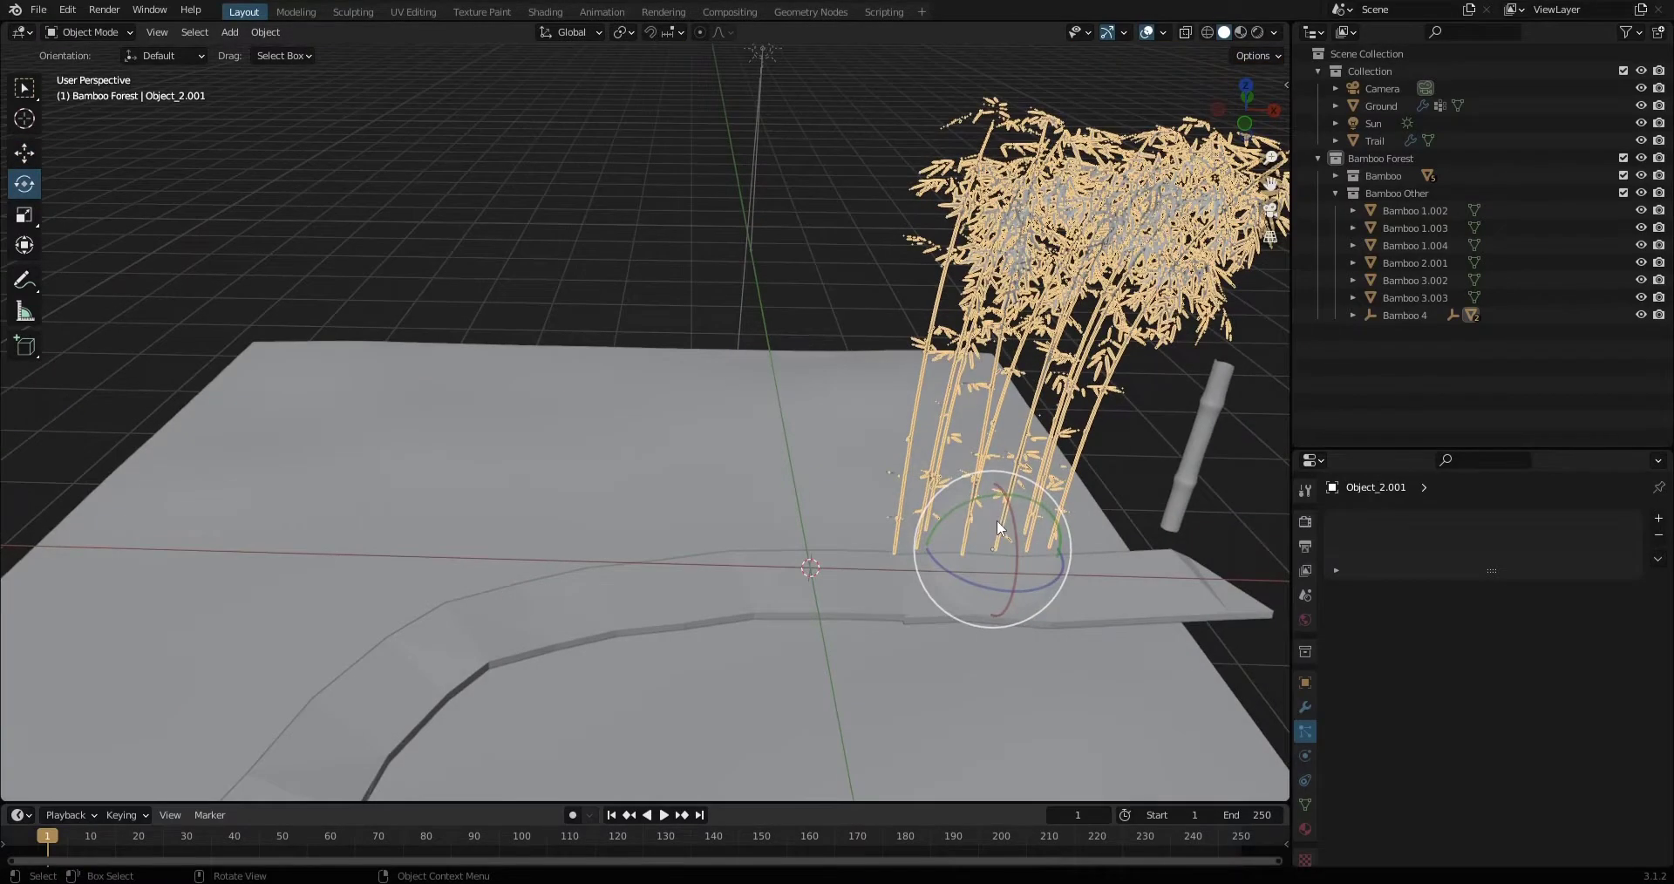
Place two more clump copies on the ground beside the trail, rotating the first.
key("shift+d")
left_click(762, 511)
key("KP_0")
mouse_move(960, 488)
middle_mouse_down()
mouse_move(1114, 483)
mouse_move(770, 606)
middle_mouse_up()
left_click_drag(770, 606, 631, 595)
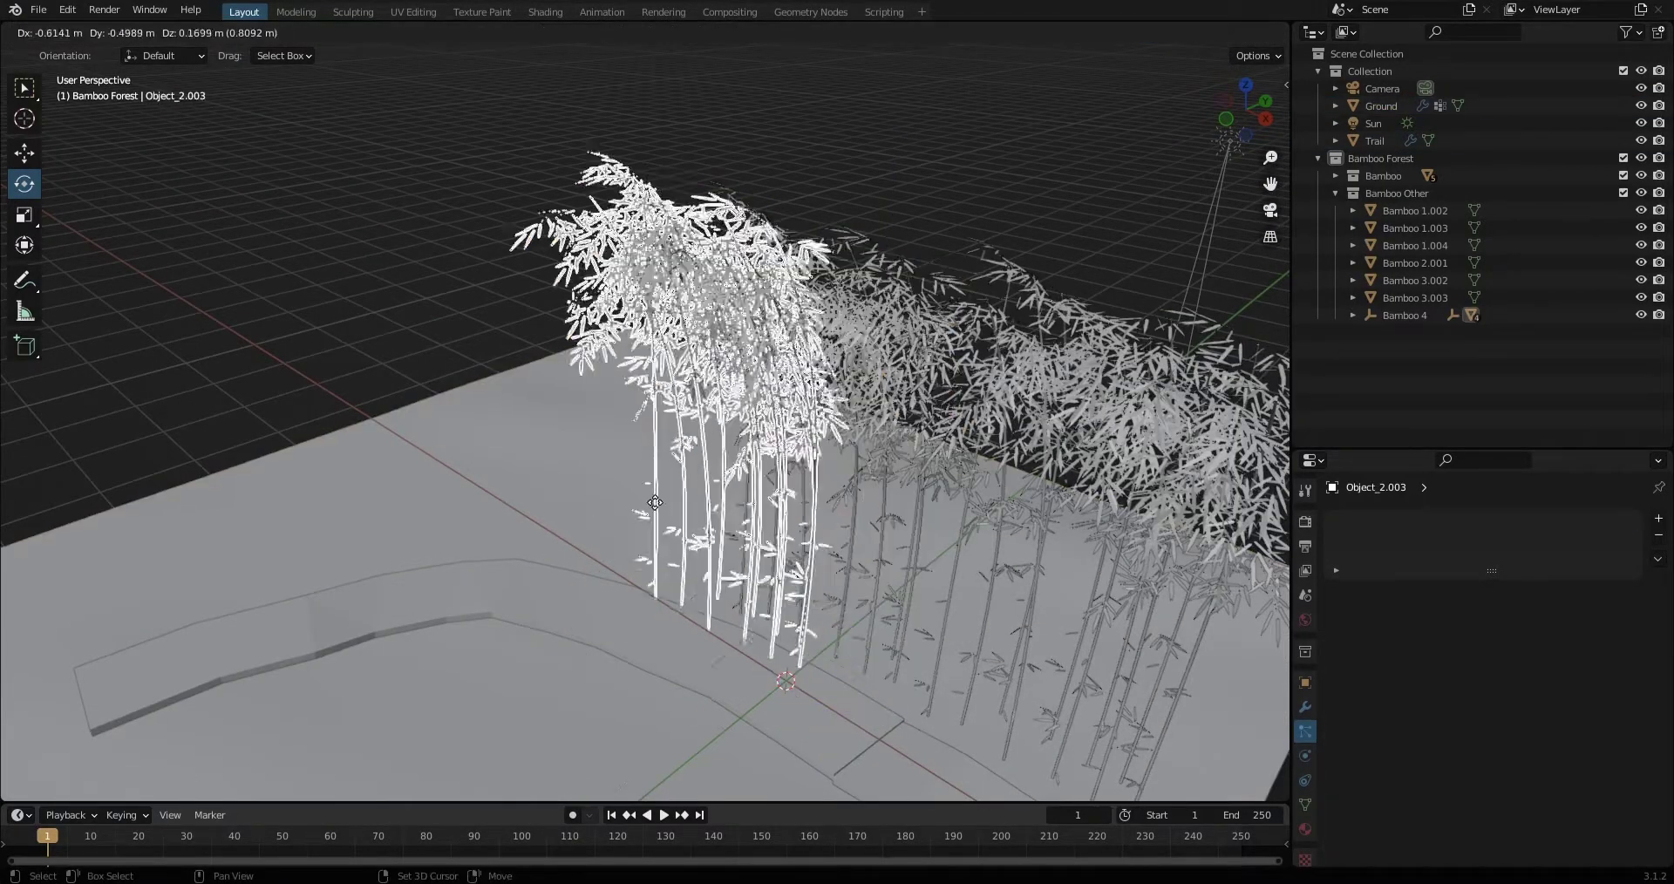
key("shift+d")
left_click(621, 609)
middle_click_drag(621, 608, 750, 515)
Add clump copies Object_2.004 and Object_2.005 along the trail.
key("shift+d")
left_click(476, 619)
key("KP_0")
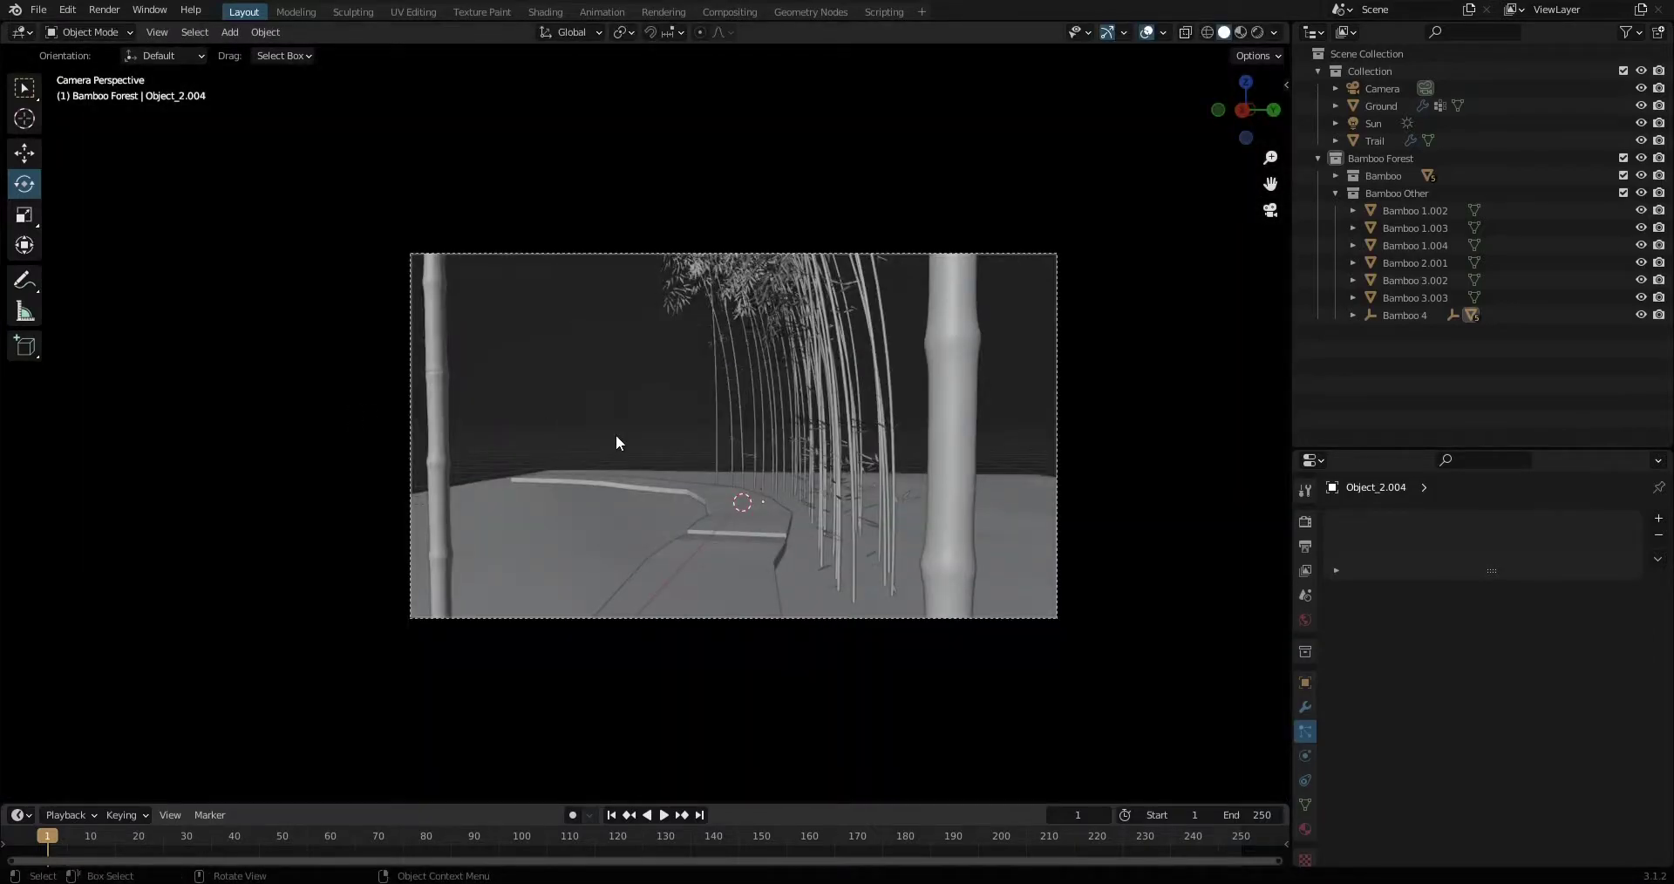
middle_click_drag(616, 443, 729, 471)
key("shift+d")
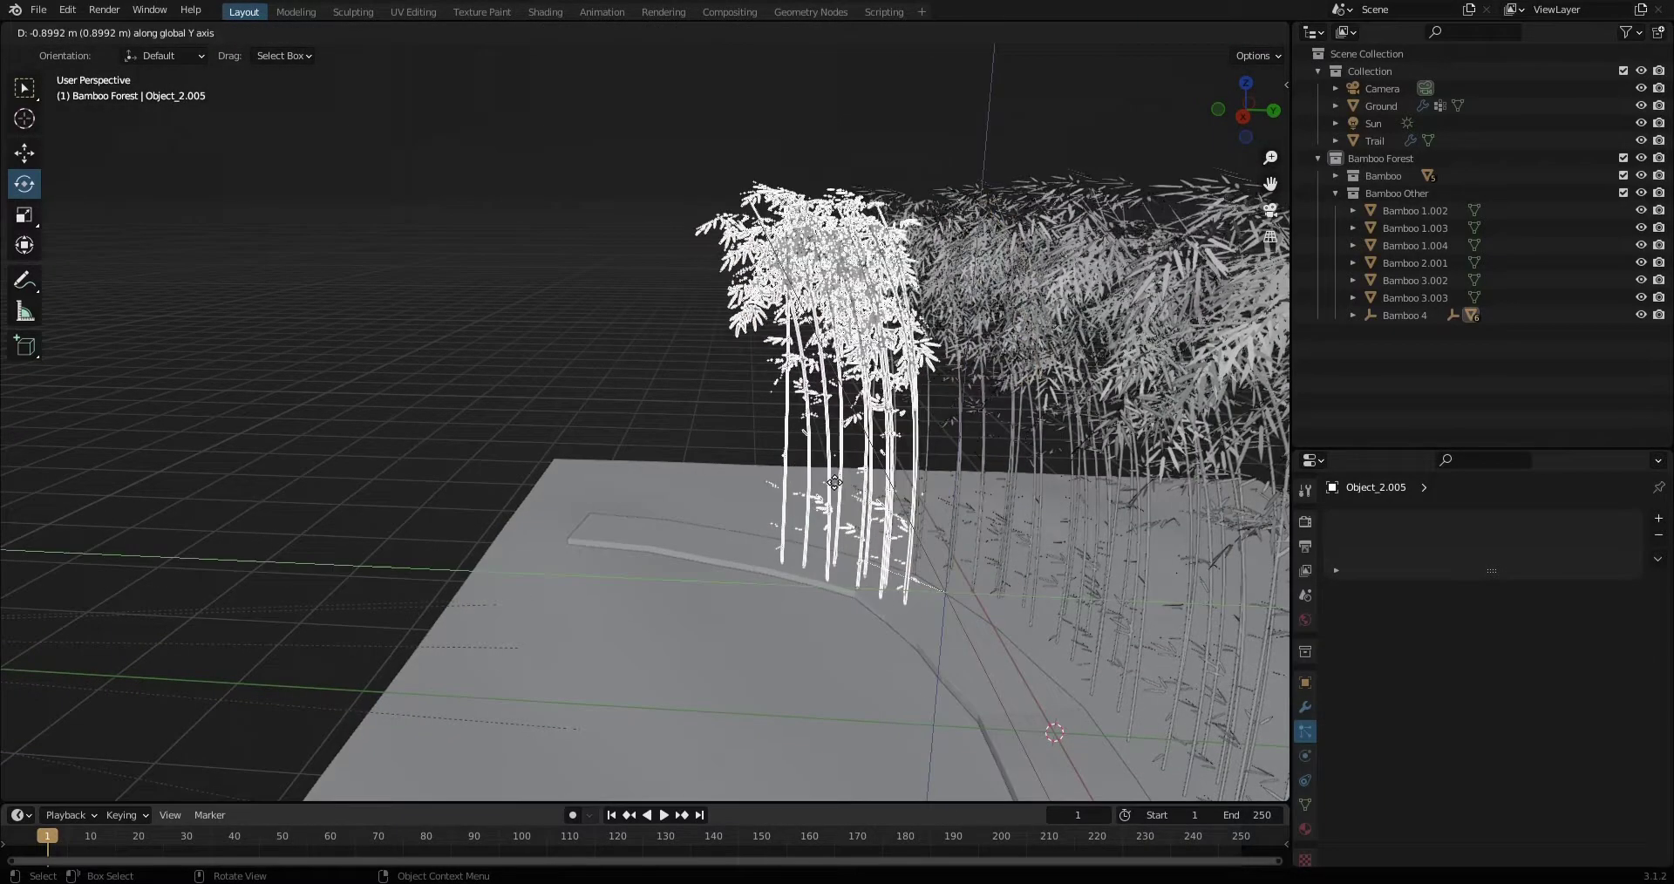
left_click(904, 536)
middle_click_drag(904, 537, 370, 482)
Turn Object_2.005 about its vertical axis and slide it beside the trail.
key("shift+space")
key("r")
left_click_drag(607, 472, 610, 502)
mouse_move(608, 502)
middle_mouse_down()
mouse_move(561, 469)
mouse_move(663, 611)
mouse_move(693, 484)
middle_mouse_up()
key("shift+space")
key("g")
left_click_drag(694, 484, 639, 452)
left_click(640, 453)
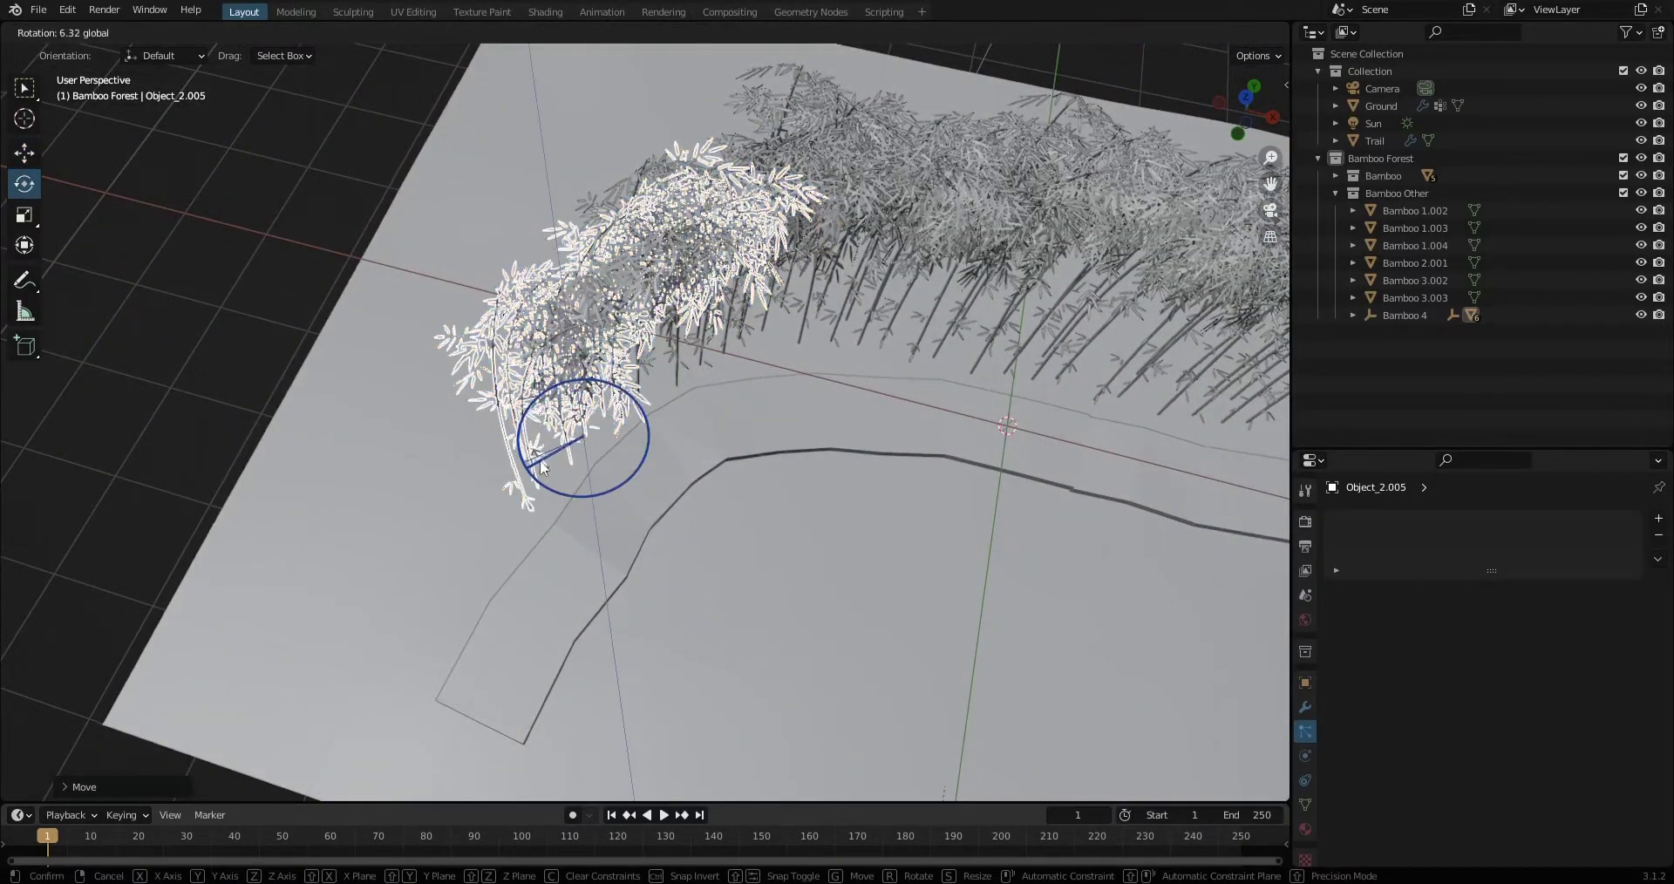
left_click(746, 381)
left_click(785, 291)
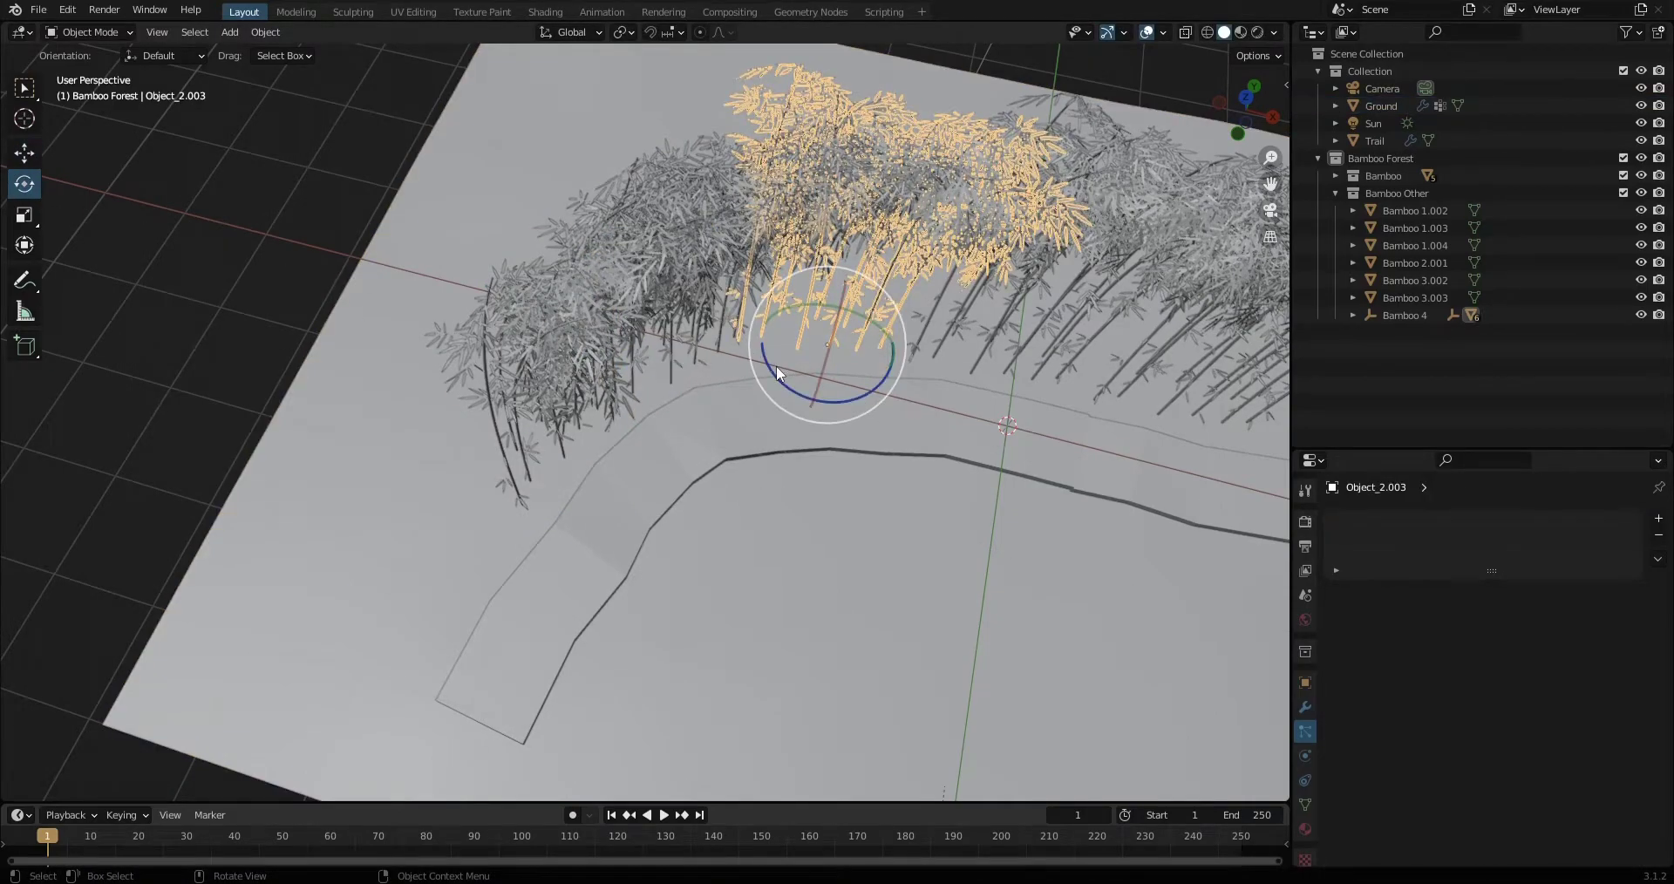
Shift the clump along the trail and add copy Object_2.006 slid along Y.
key("shift+space")
key("g")
left_click_drag(779, 373, 758, 358)
key("KP_7")
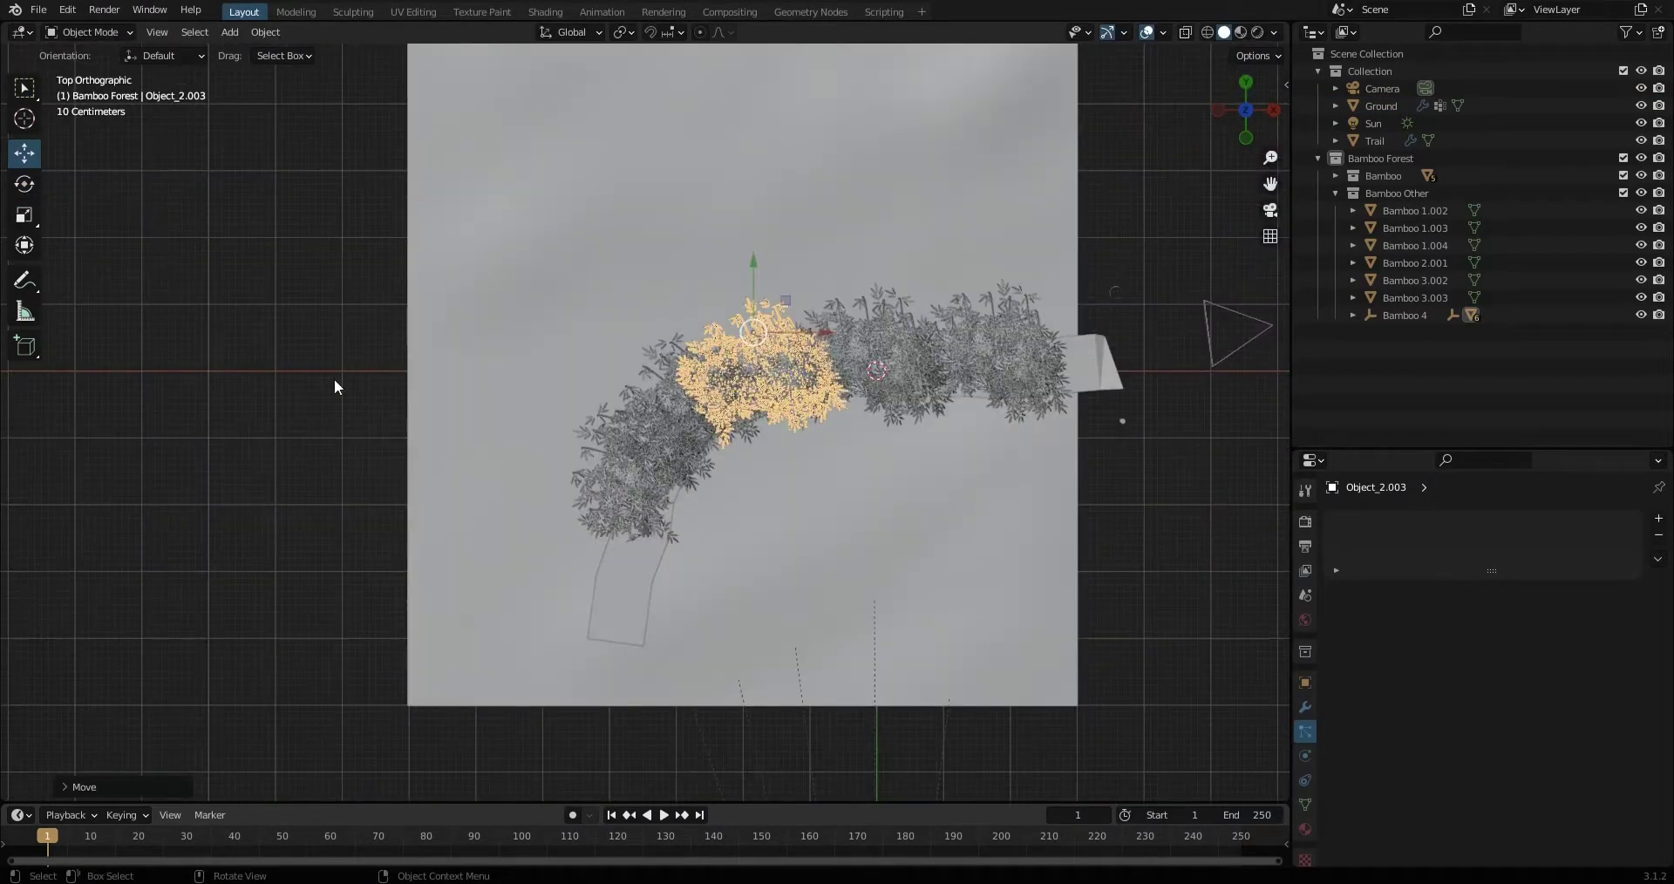
key("KP_0")
mouse_move(279, 363)
middle_mouse_down()
mouse_move(902, 560)
mouse_move(598, 447)
middle_mouse_up()
key("shift+d")
key("y")
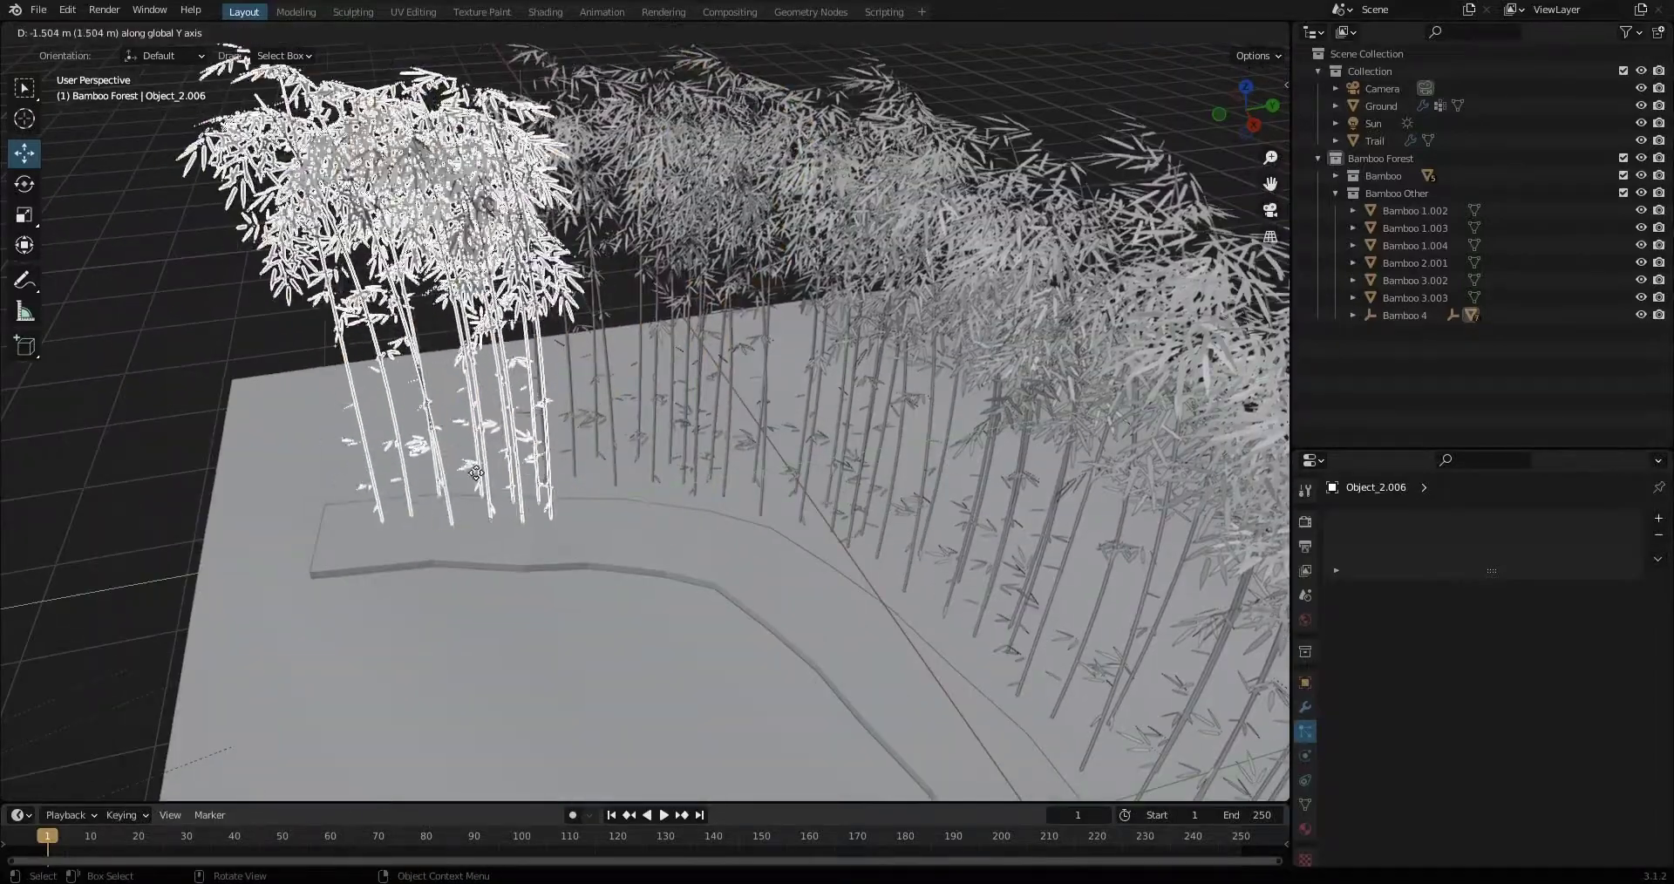
left_click(517, 522)
key("KP_0")
mouse_move(177, 353)
middle_mouse_down()
mouse_move(202, 346)
mouse_move(501, 503)
mouse_move(662, 558)
middle_mouse_up()
key("KP_0")
Lean clump Object_2.007 over the path and move it along the Y axis.
left_click(689, 610)
left_click(24, 184)
left_click_drag(750, 611, 762, 578)
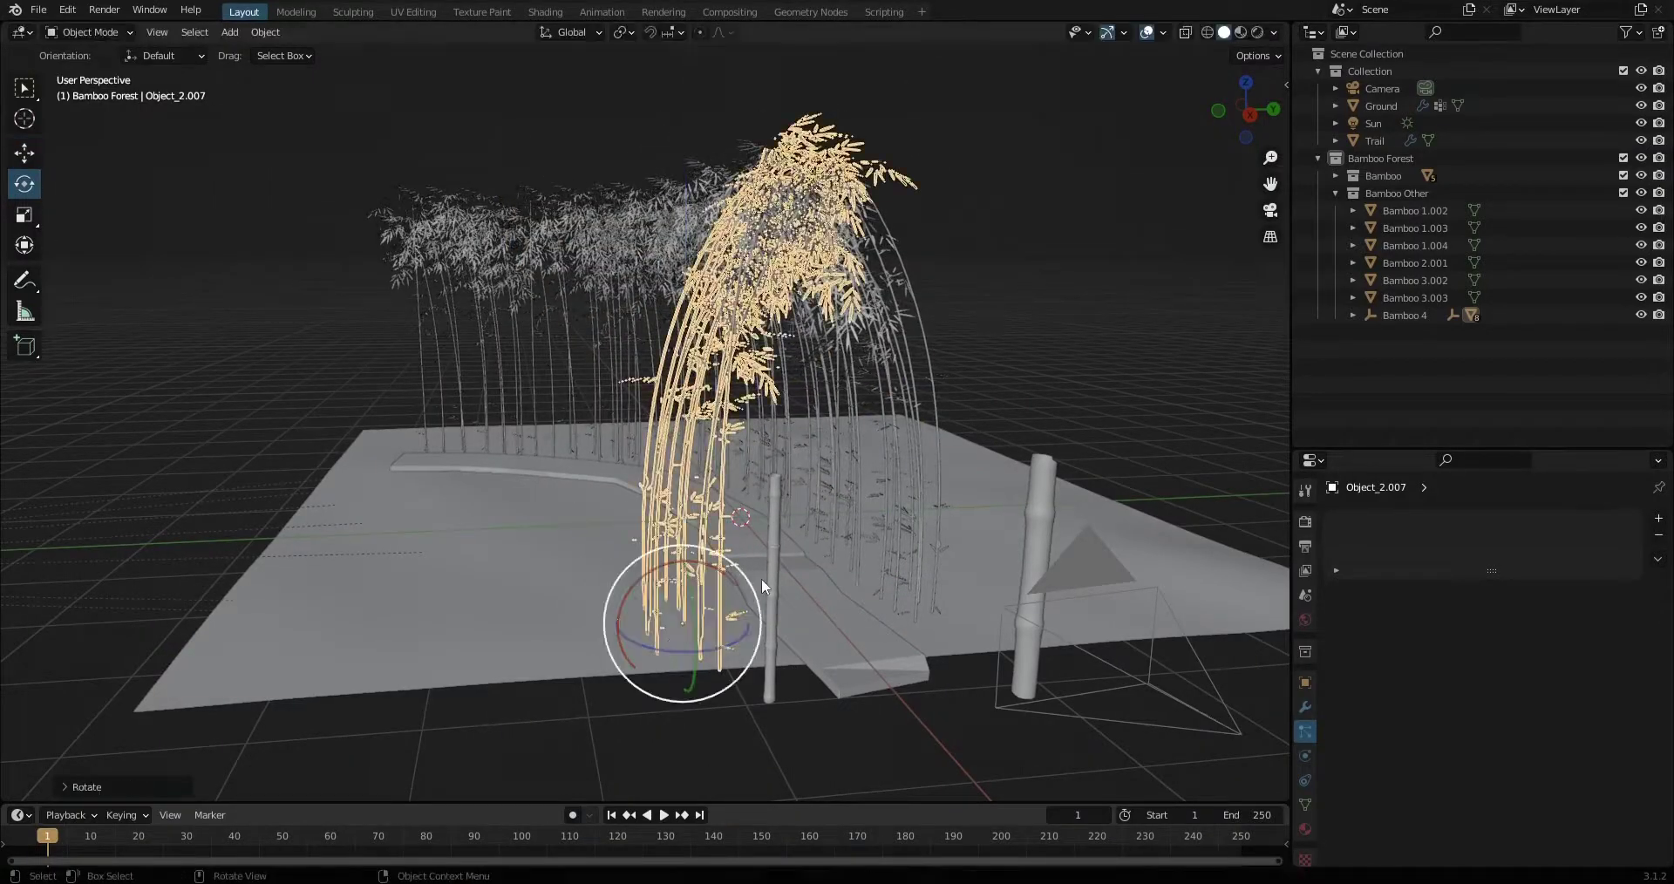
key("KP_0")
key("g")
key("y")
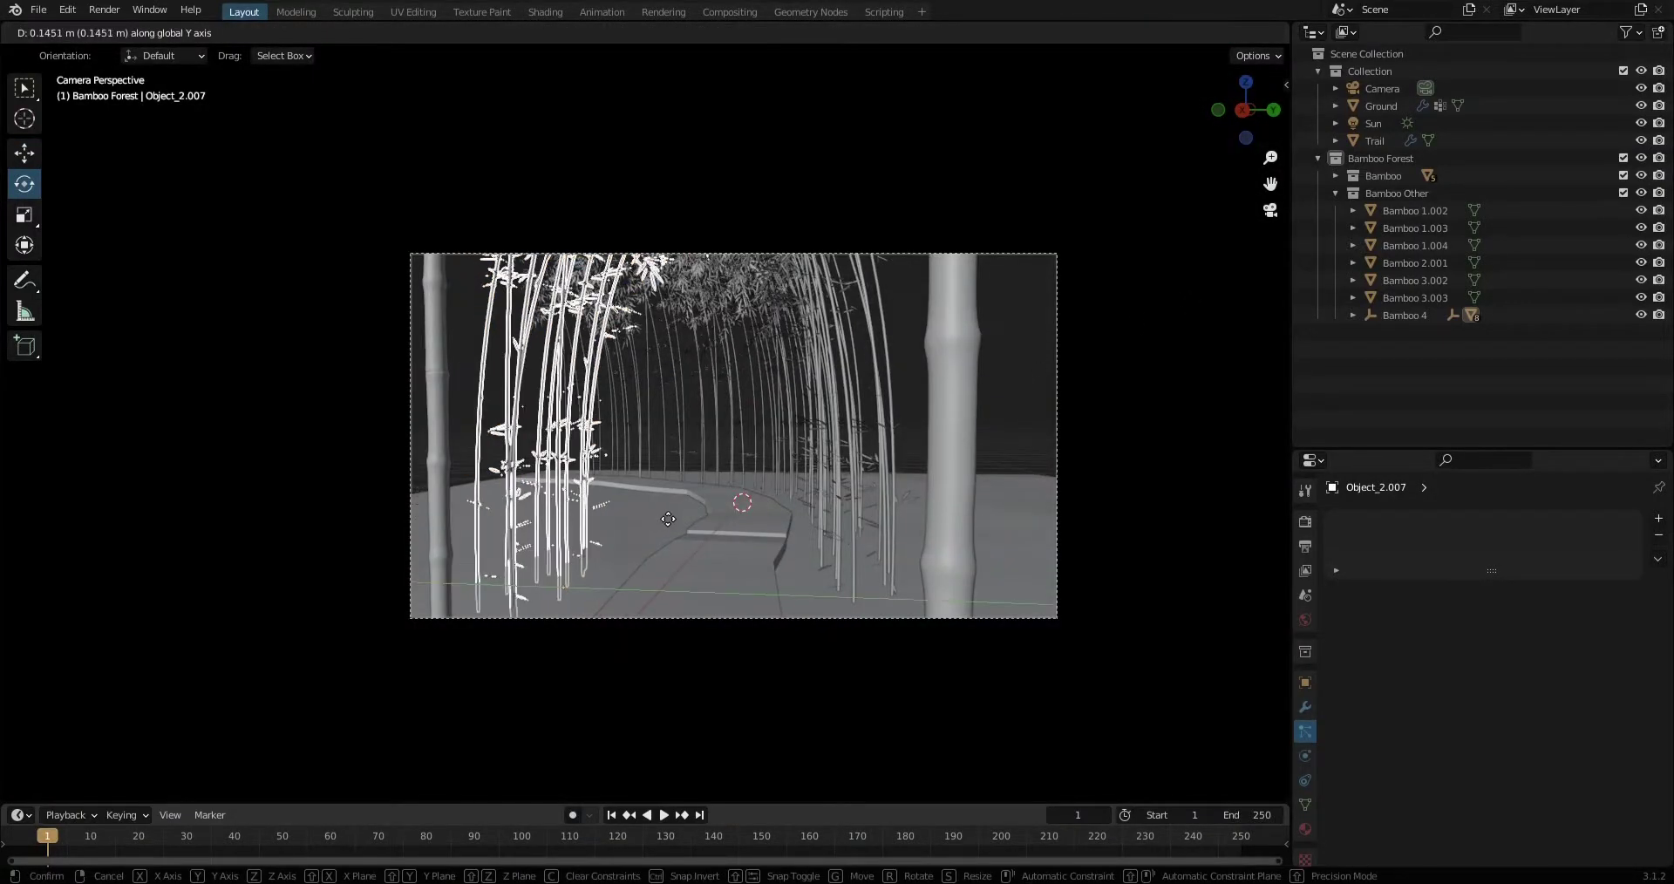
left_click(670, 520)
mouse_move(670, 520)
middle_mouse_down()
mouse_move(766, 497)
mouse_move(717, 455)
middle_mouse_up()
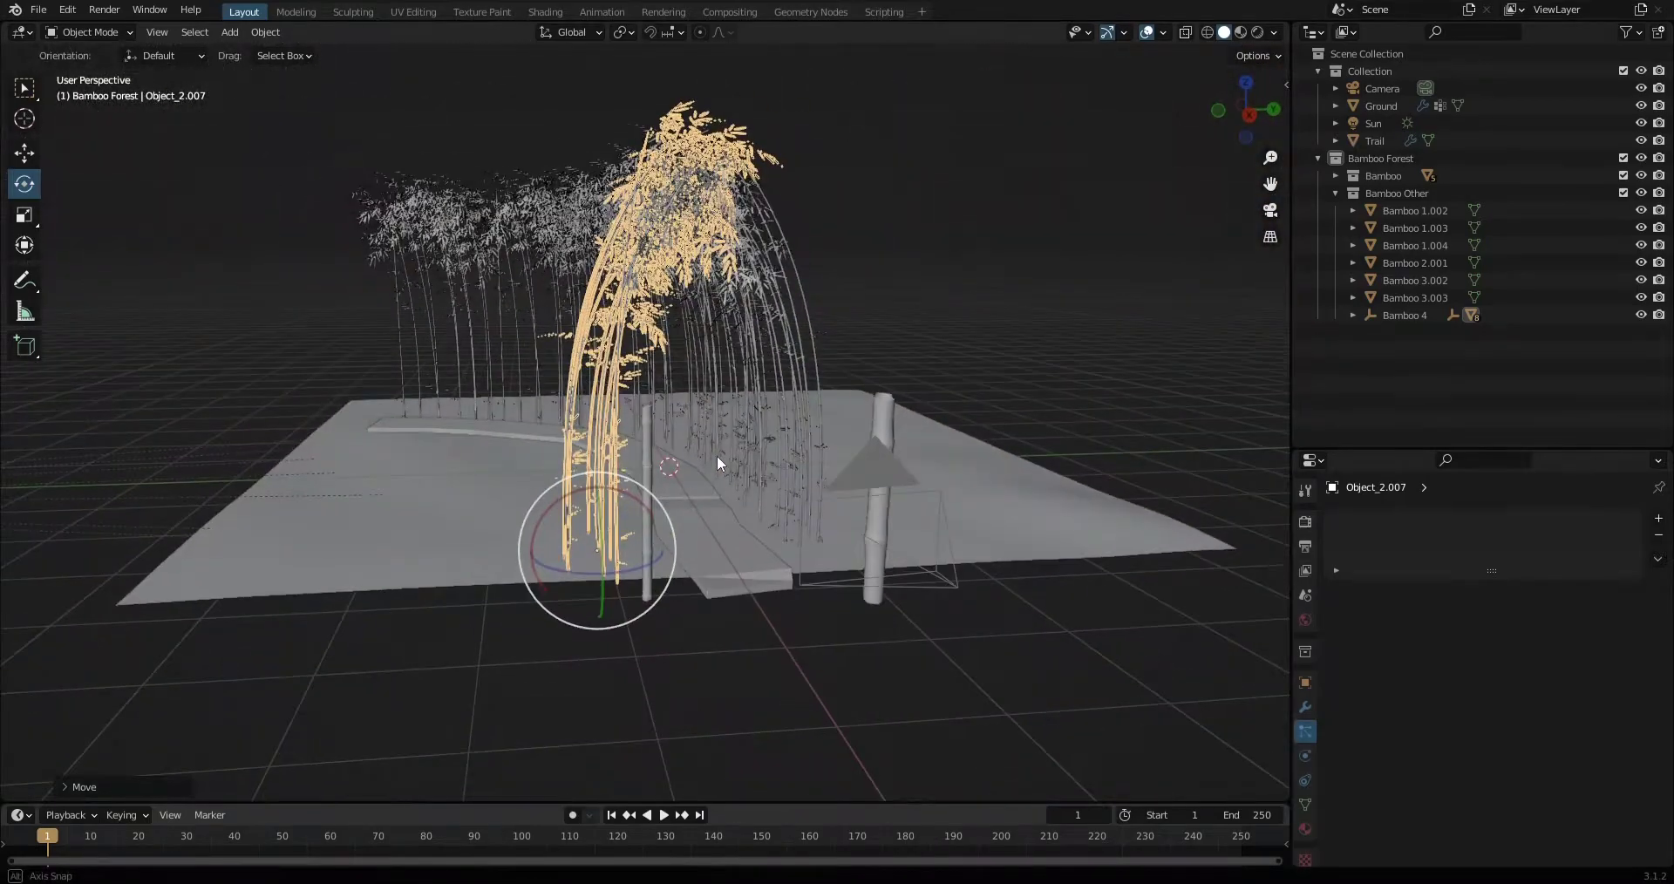
key("KP_0")
middle_click_drag(613, 429, 753, 531)
Add clump copy Object_2.008 and turn it into place.
key("shift+d")
middle_click_drag(562, 526, 420, 415)
left_click(24, 184)
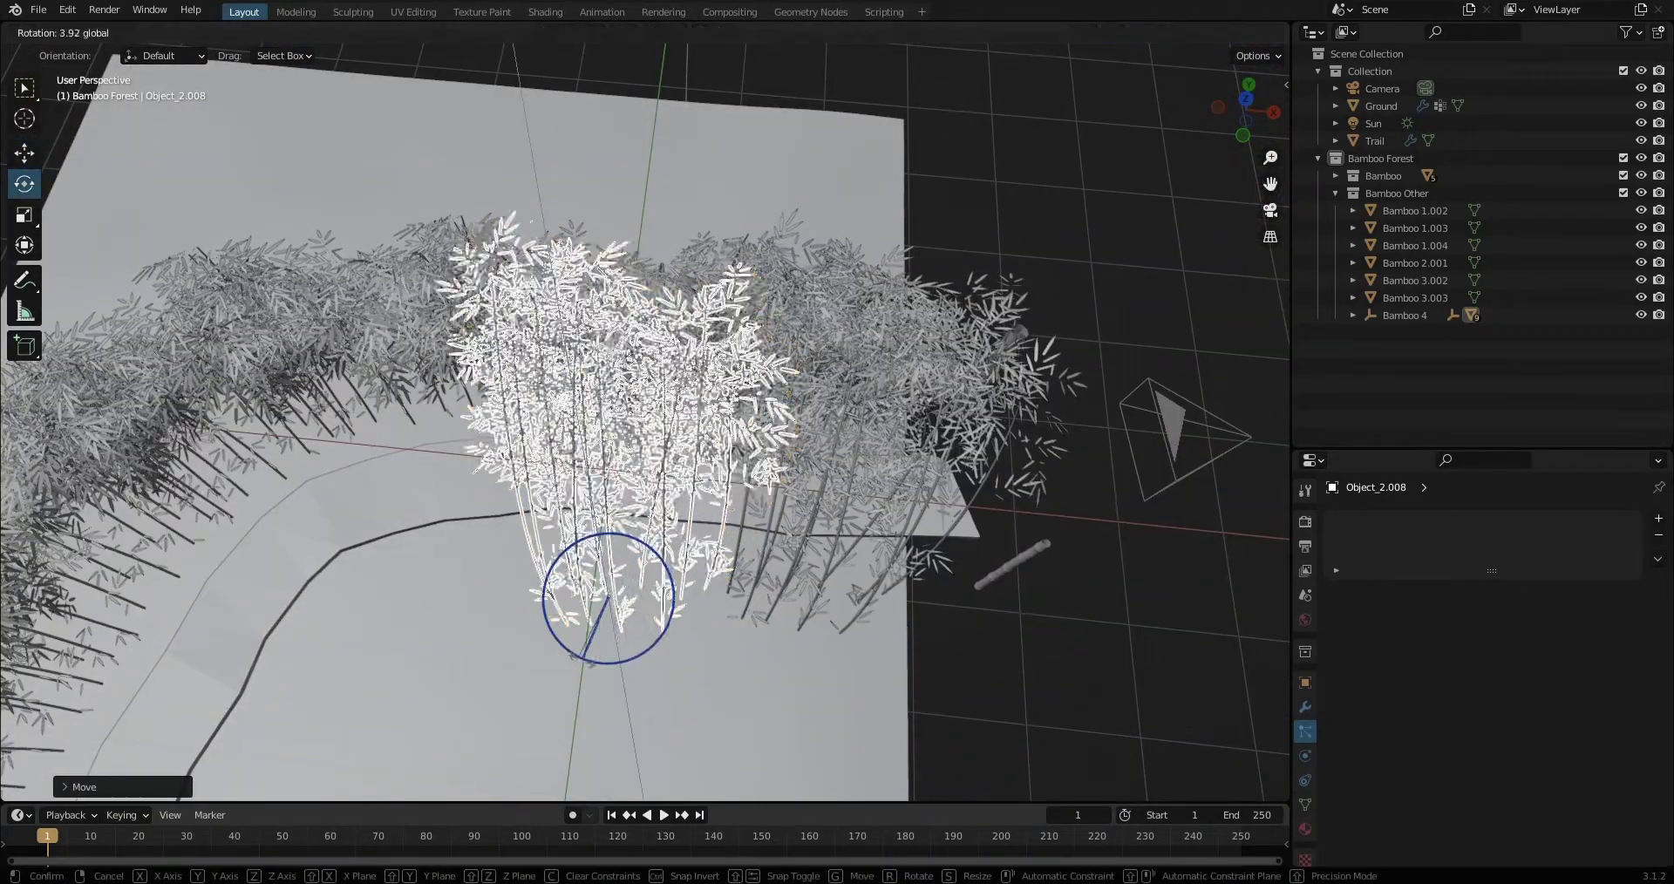
left_click(24, 154)
middle_click_drag(533, 564, 664, 457, "shift")
Add clump copy Object_2.009 on the left and reposition it in the camera shot.
left_click(25, 184)
key("shift+d")
left_click(540, 471)
key("KP_0")
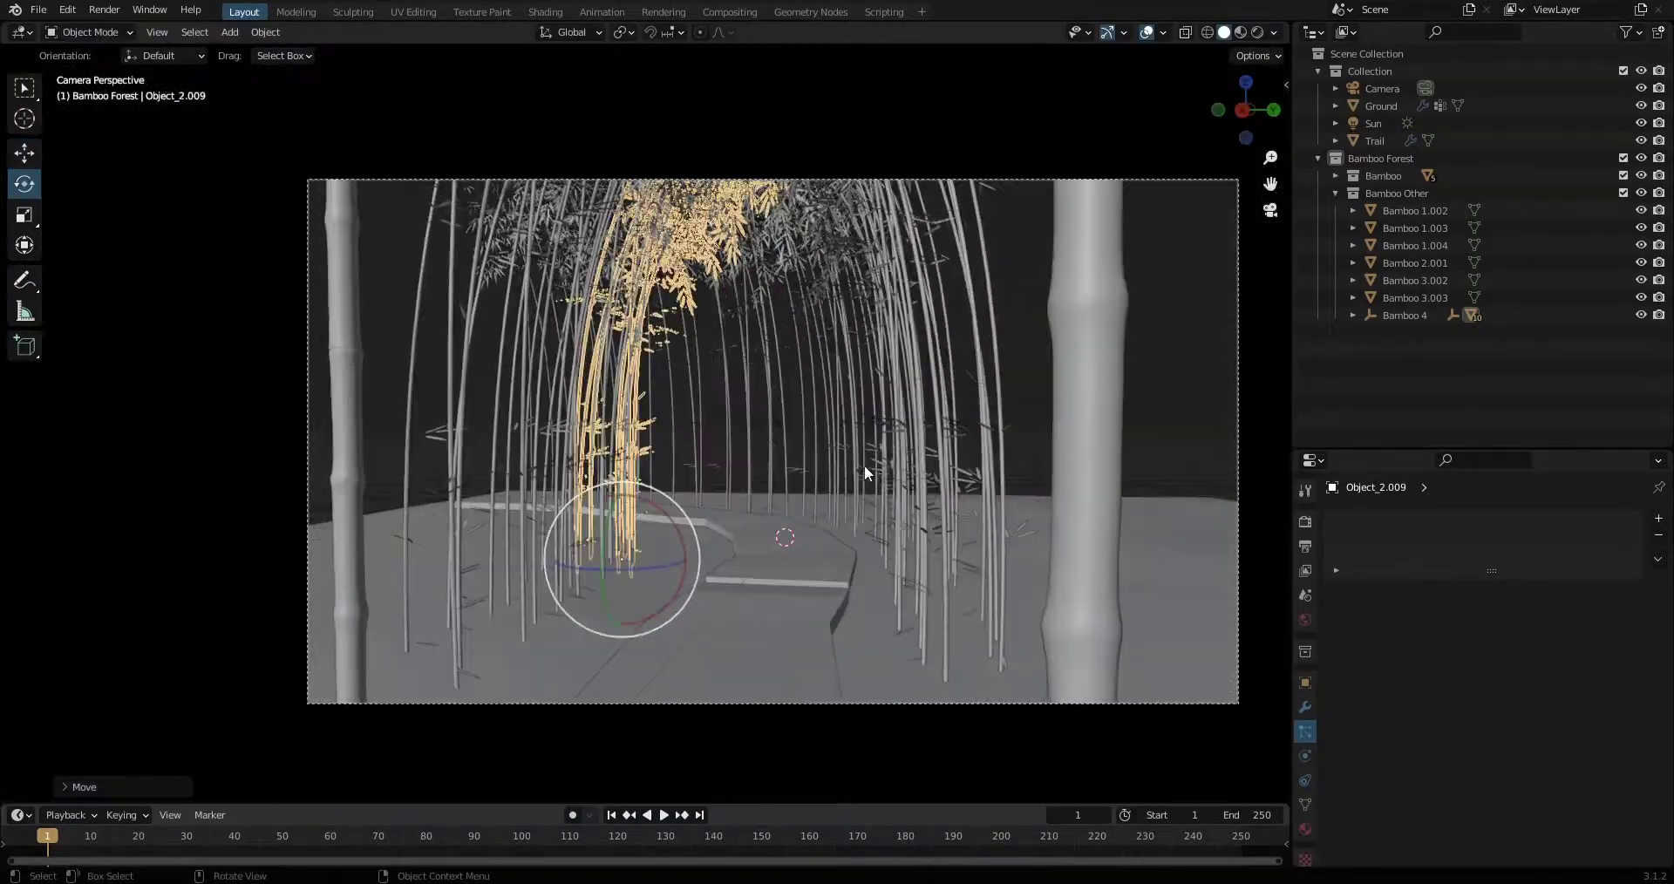
left_click(24, 154)
key("g")
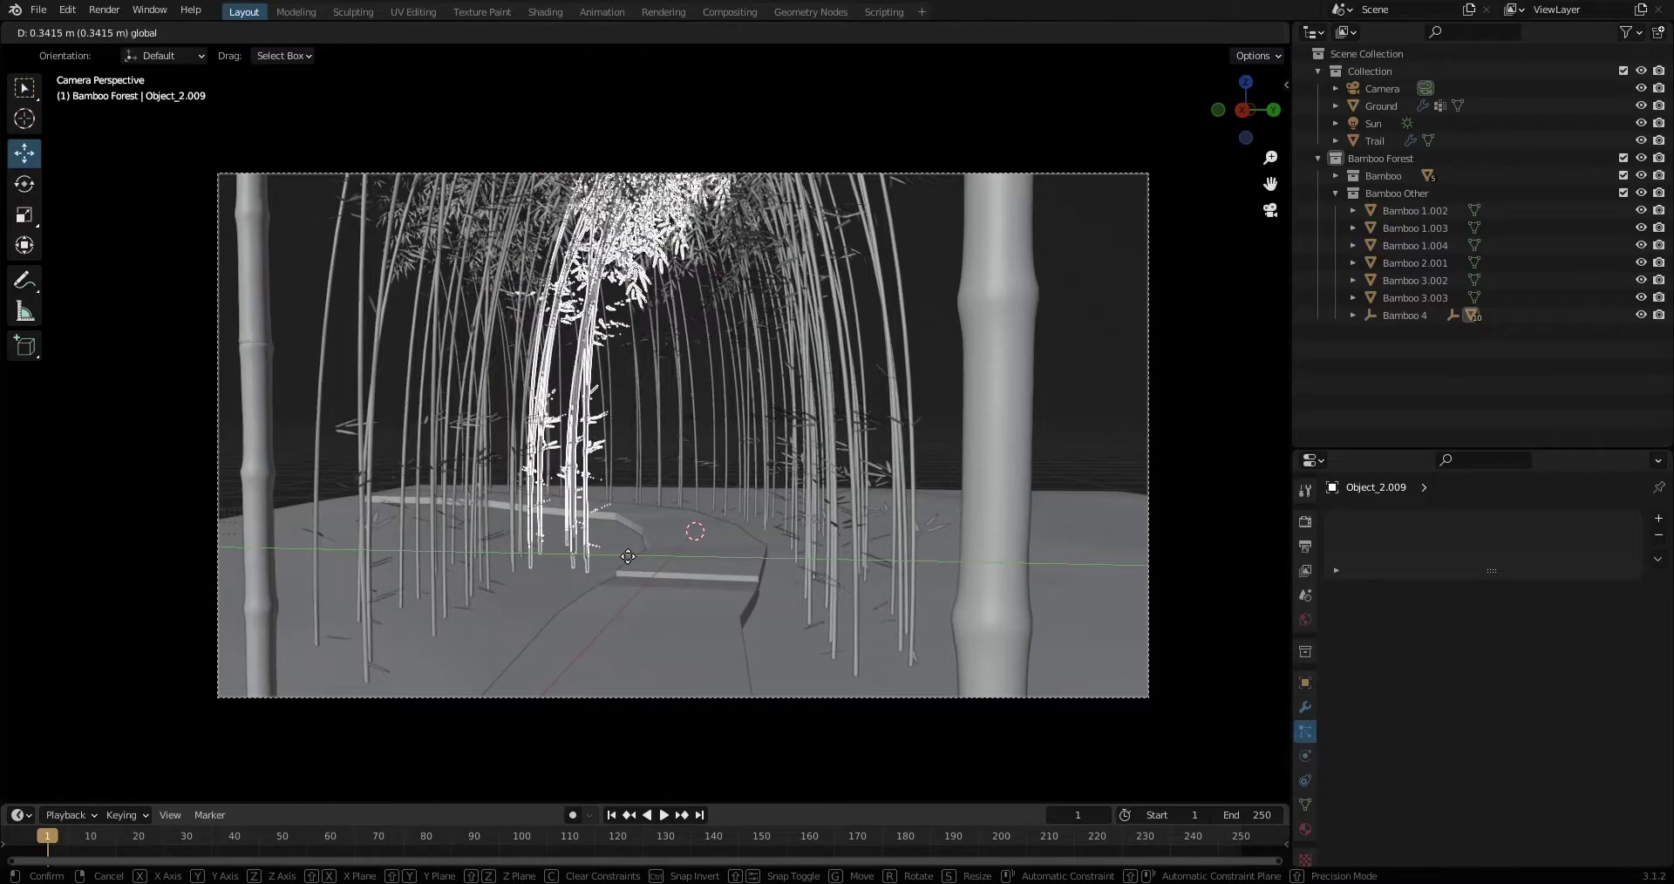
left_click(615, 557)
Nudge Object_2.008 into a better spot and reframe the camera view.
left_click(1053, 472)
left_click(469, 530)
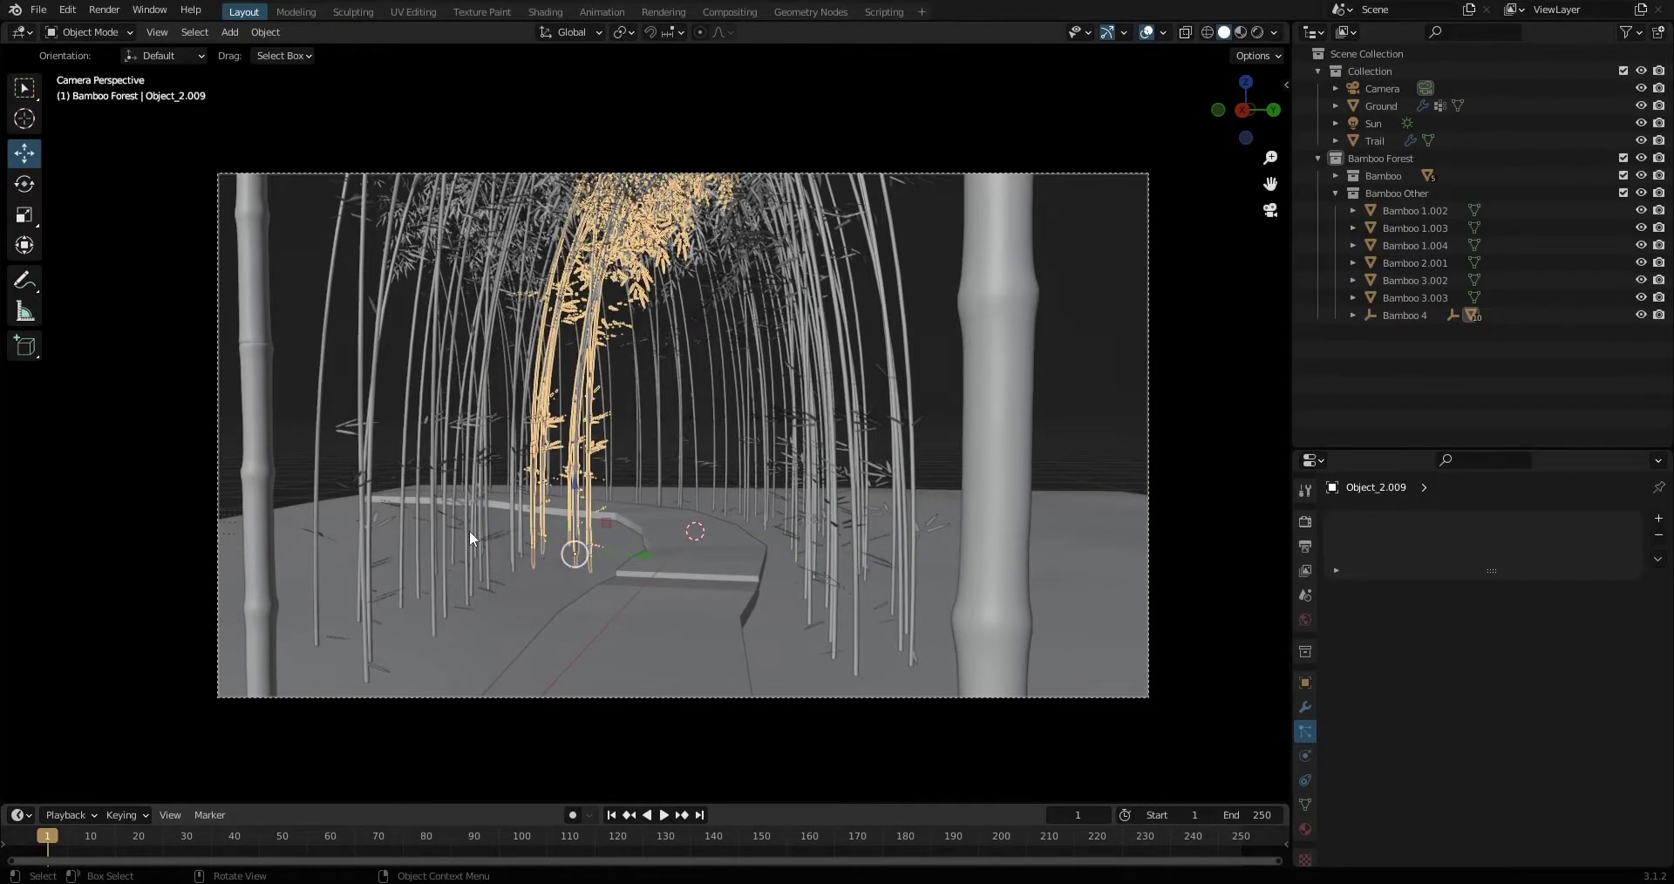
key("g")
left_click(510, 525)
key("g")
left_click(492, 658)
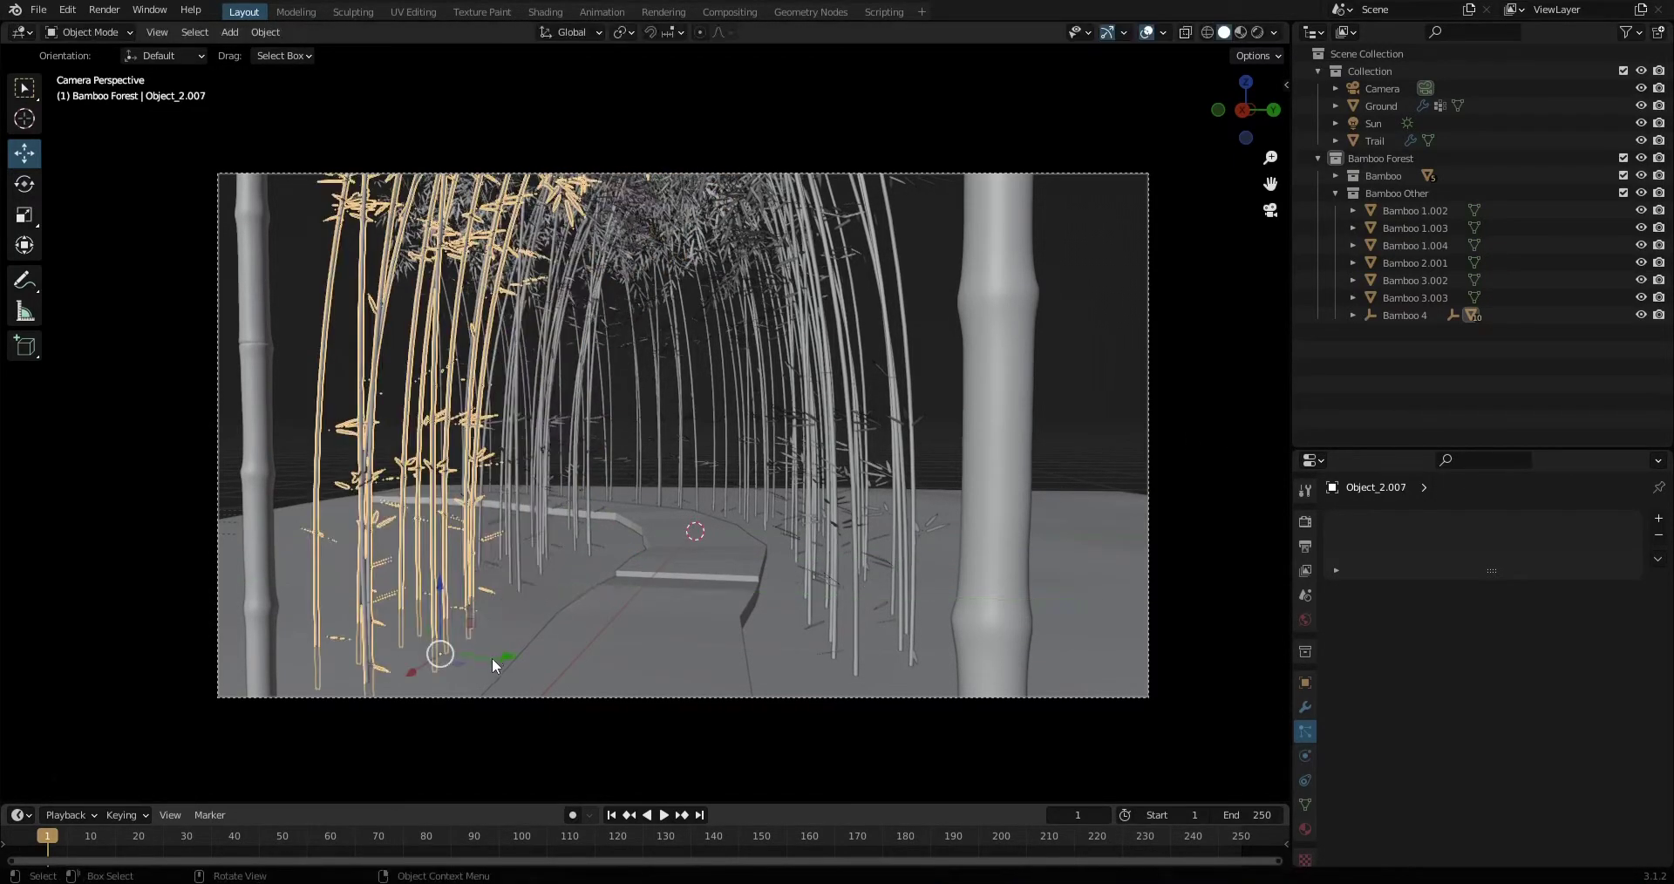
key("ctrl+z")
scroll(738, 466, "up", 2)
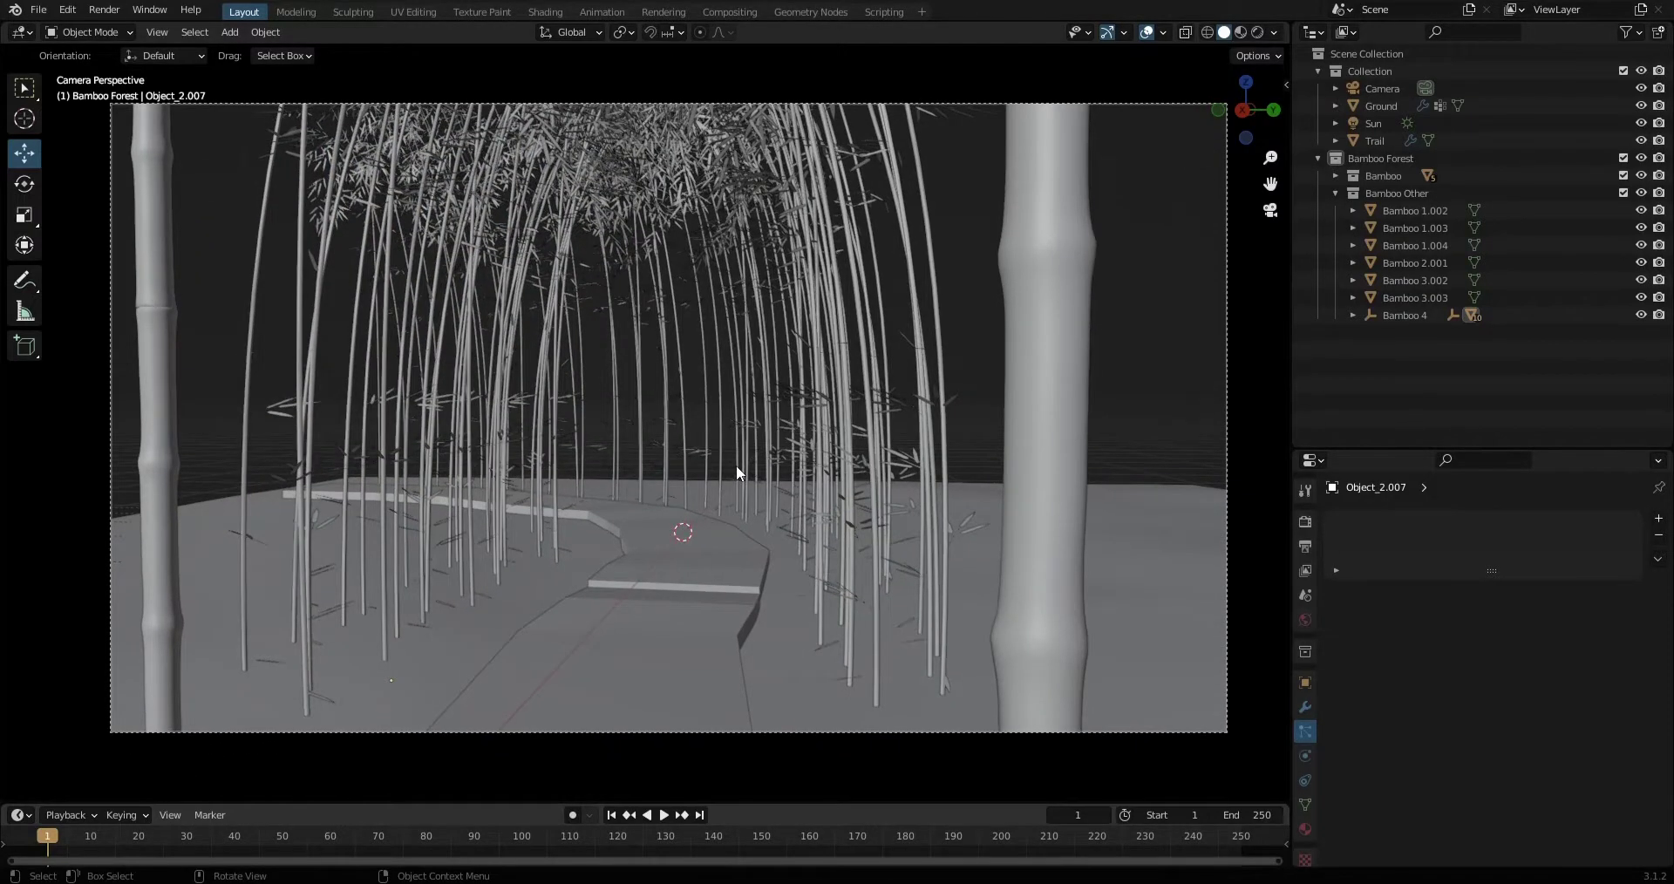
left_click(849, 343)
left_click(919, 421)
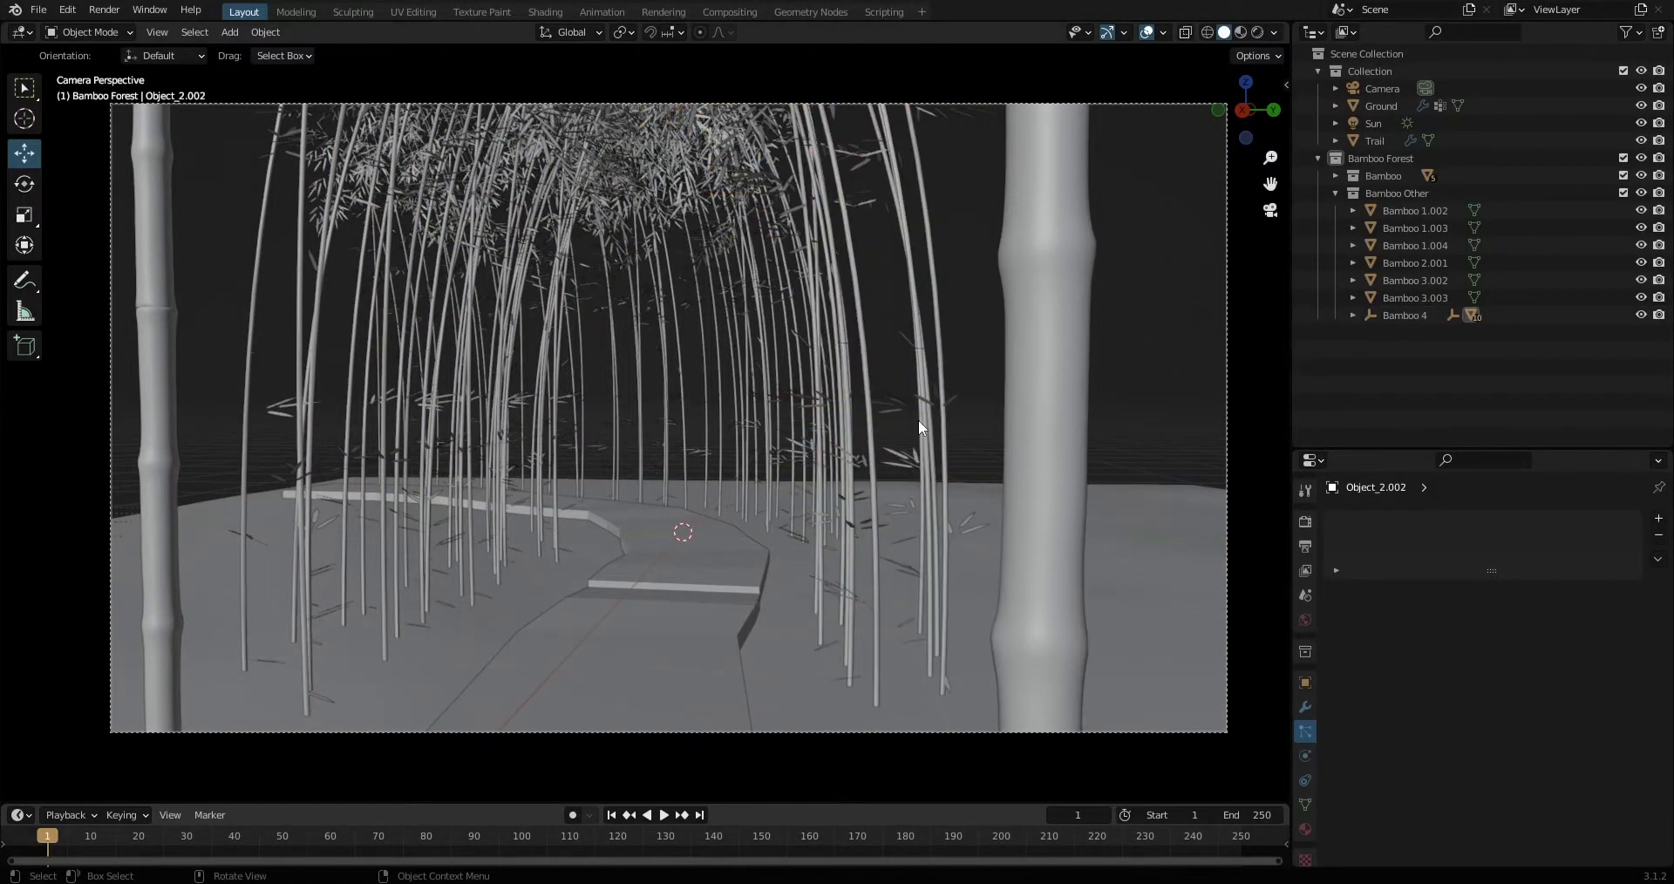
Select a bamboo clump and move it into a new position.
scroll(948, 405, "down", 3)
mouse_move(922, 463)
middle_mouse_down()
mouse_move(898, 502)
mouse_move(813, 510)
mouse_move(588, 441)
mouse_move(632, 442)
middle_mouse_up()
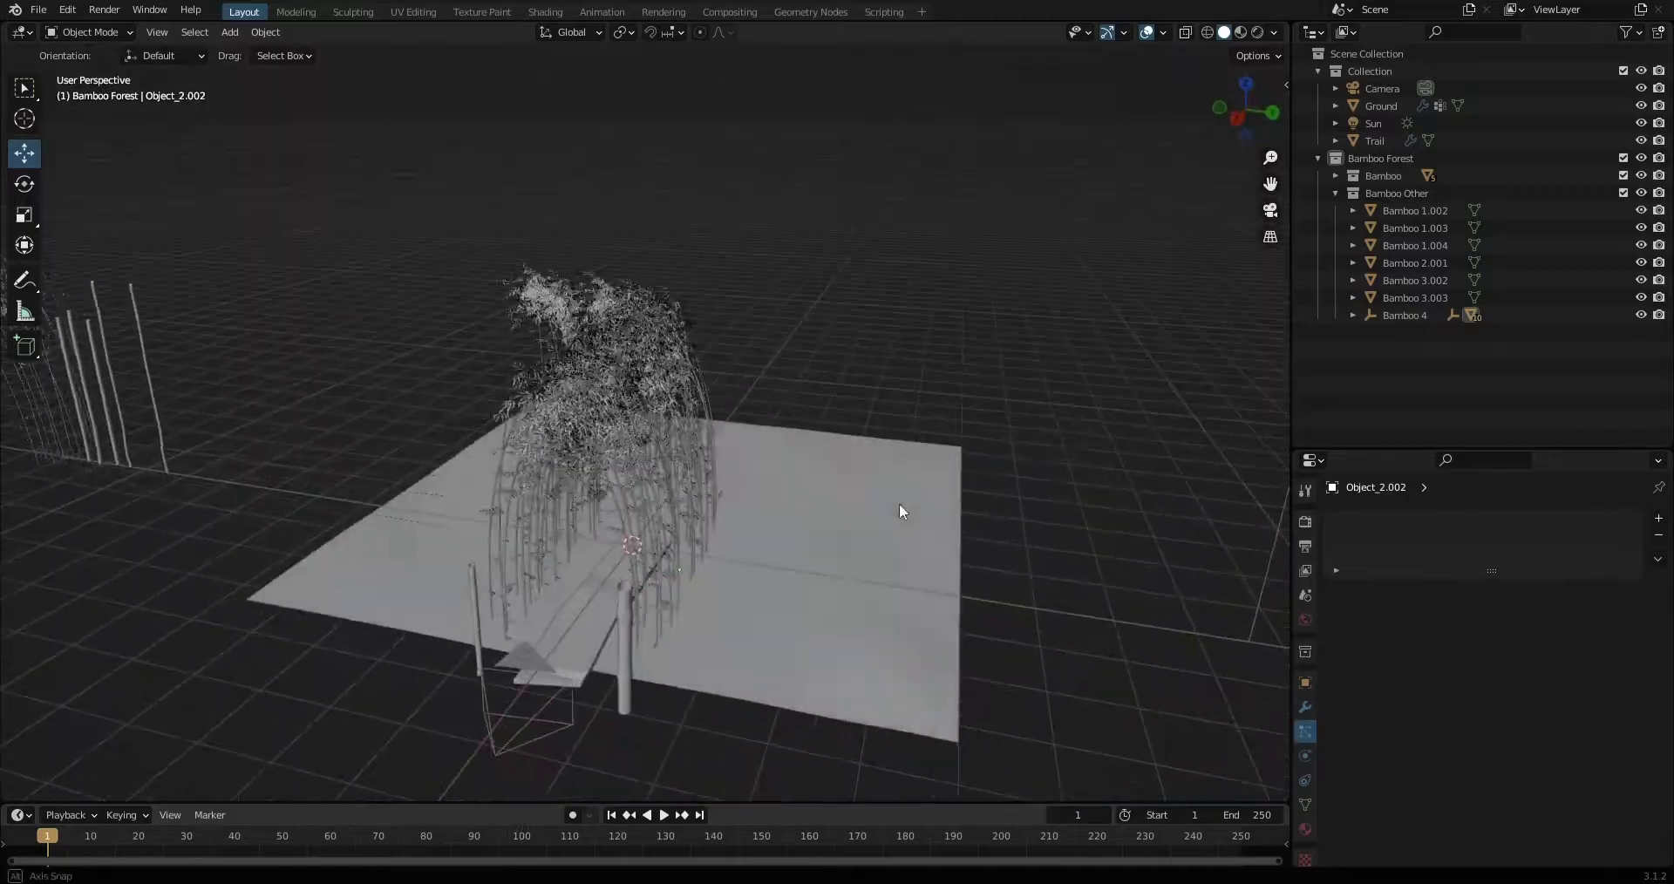
left_click(650, 462)
key("g")
left_click(655, 468)
mouse_move(743, 486)
middle_mouse_down()
mouse_move(672, 454)
mouse_move(733, 460)
mouse_move(703, 422)
middle_mouse_up()
Lasso-select and delete the clump's lower stalks in Edit Mode.
key("Tab")
left_click_drag(24, 88, 137, 161)
left_click(107, 200)
mouse_move(646, 384)
left_mouse_down()
mouse_move(693, 496)
mouse_move(599, 522)
left_mouse_up()
key("Delete")
key("Tab")
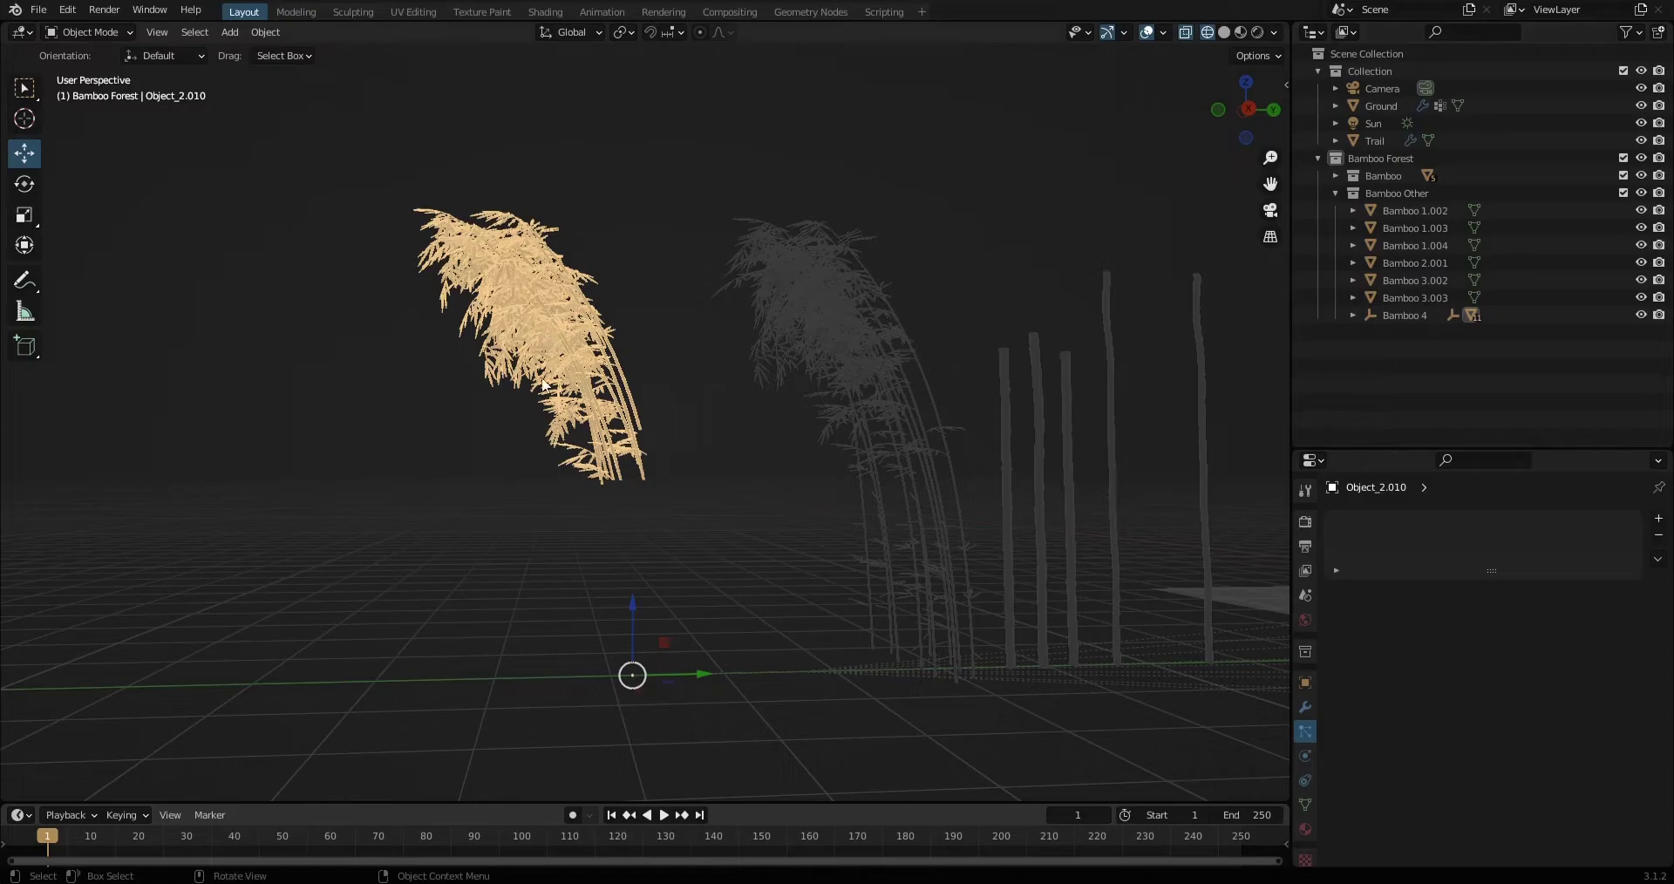
Snap the trimmed clump to the 3D cursor, then tilt and move it.
right_click(546, 305)
left_click(610, 340)
key("r")
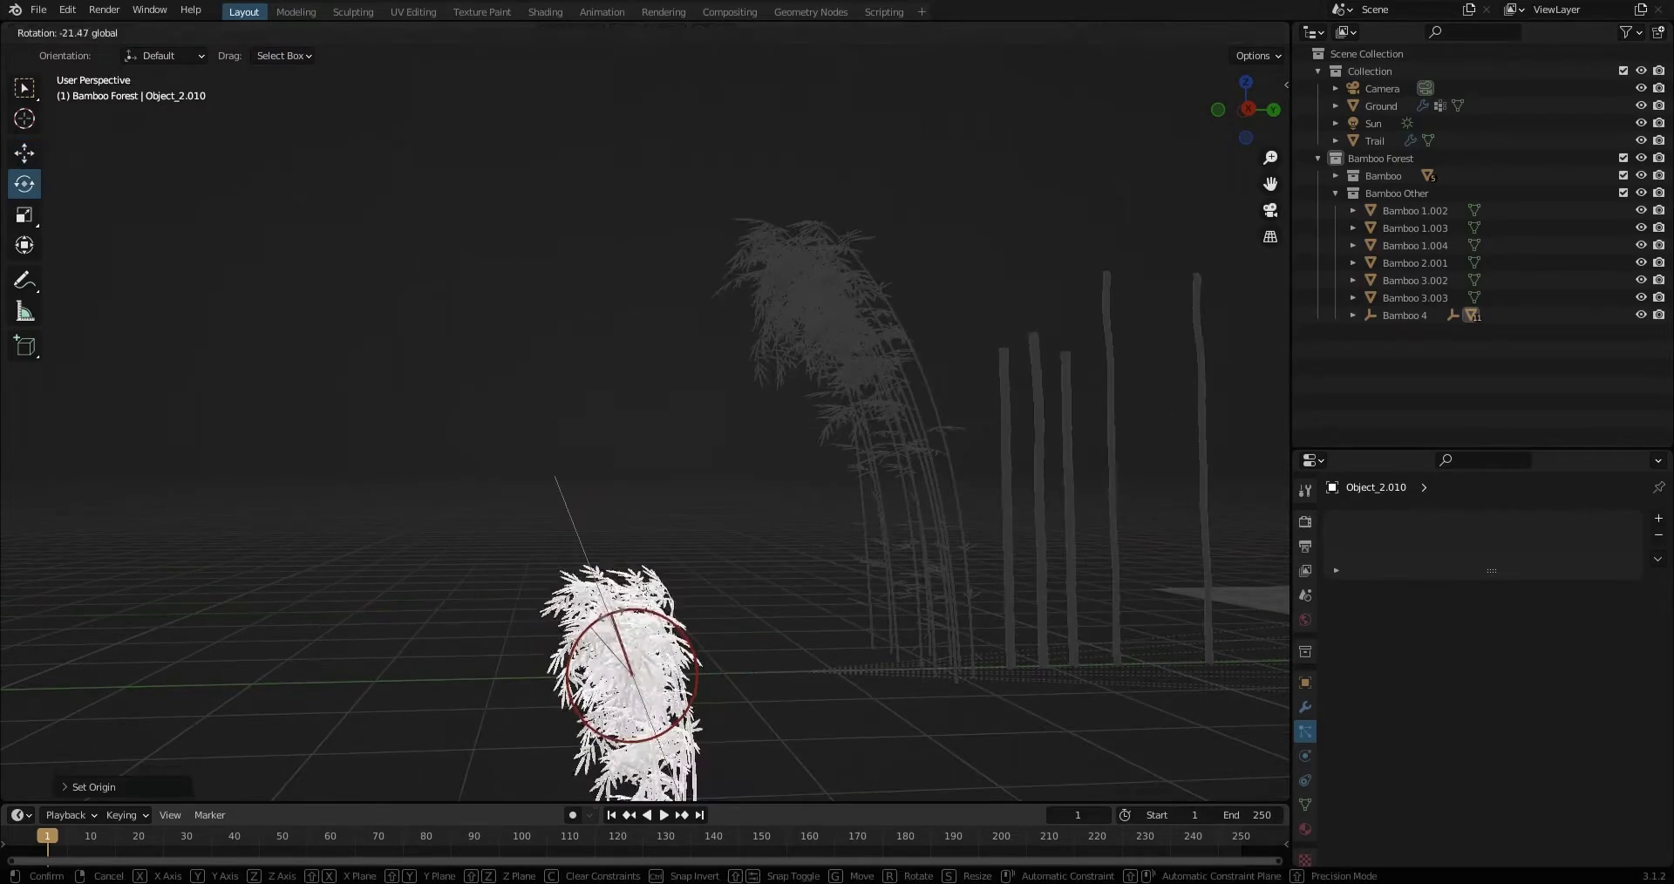
left_click(633, 596)
middle_click_drag(572, 495, 452, 621)
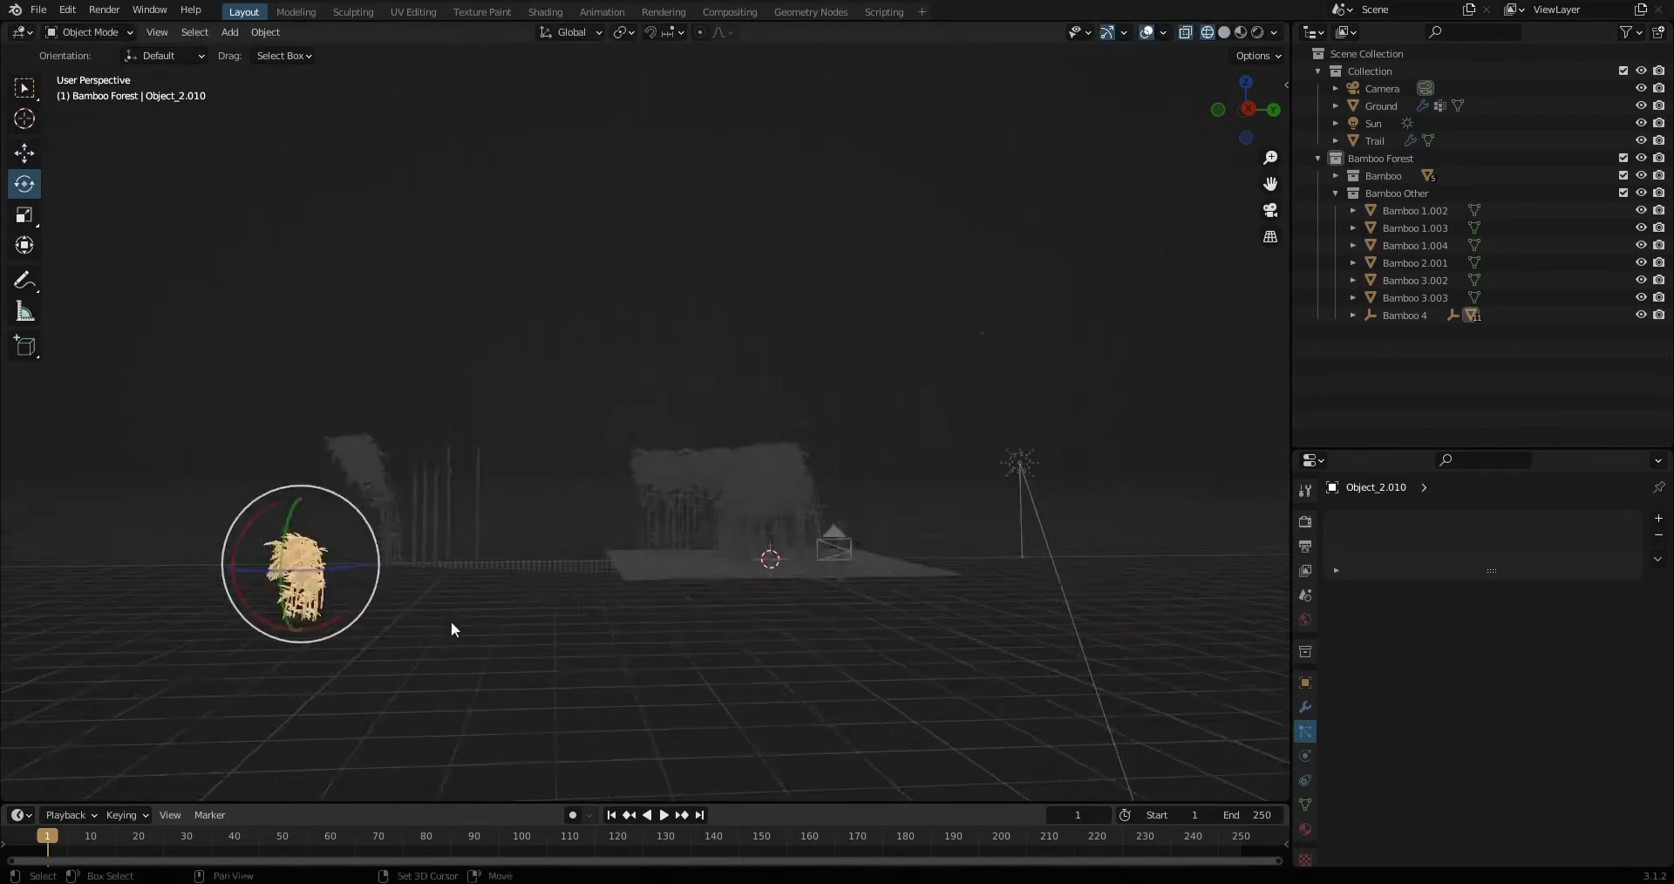
key("g")
left_click(1053, 488)
Place trimmed-clump copies Object_2.011 and Object_2.012 around the trail.
left_click(1352, 314)
scroll(1432, 424, "down", 3)
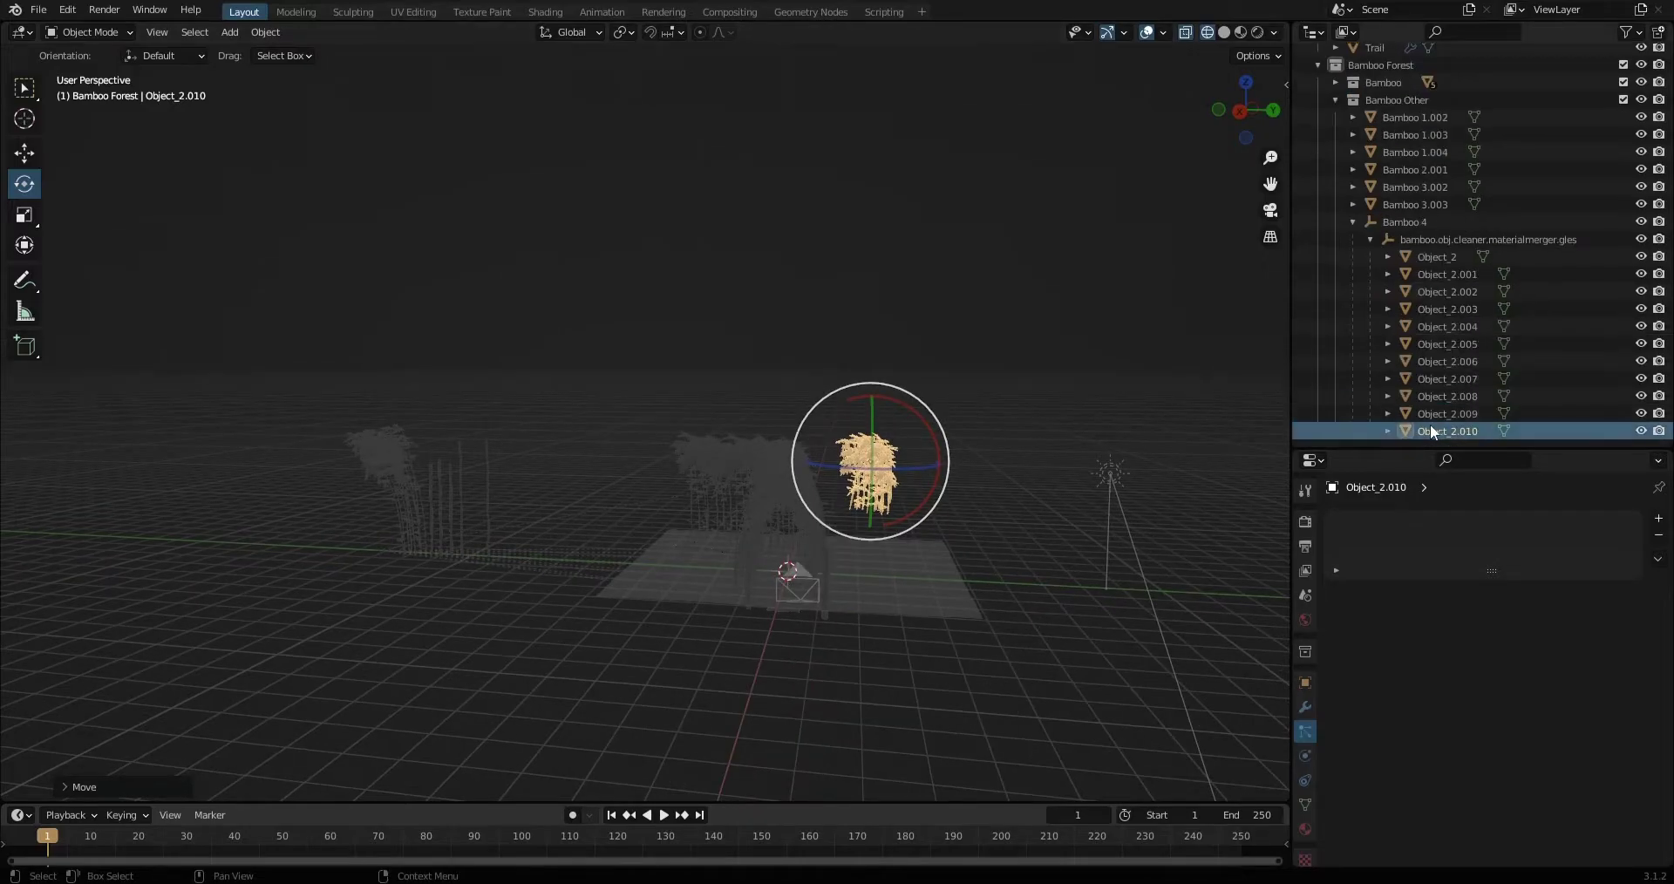
middle_click_drag(785, 392, 645, 358)
key("shift+d")
left_click(599, 411)
middle_click_drag(598, 411, 602, 394)
key("shift+d")
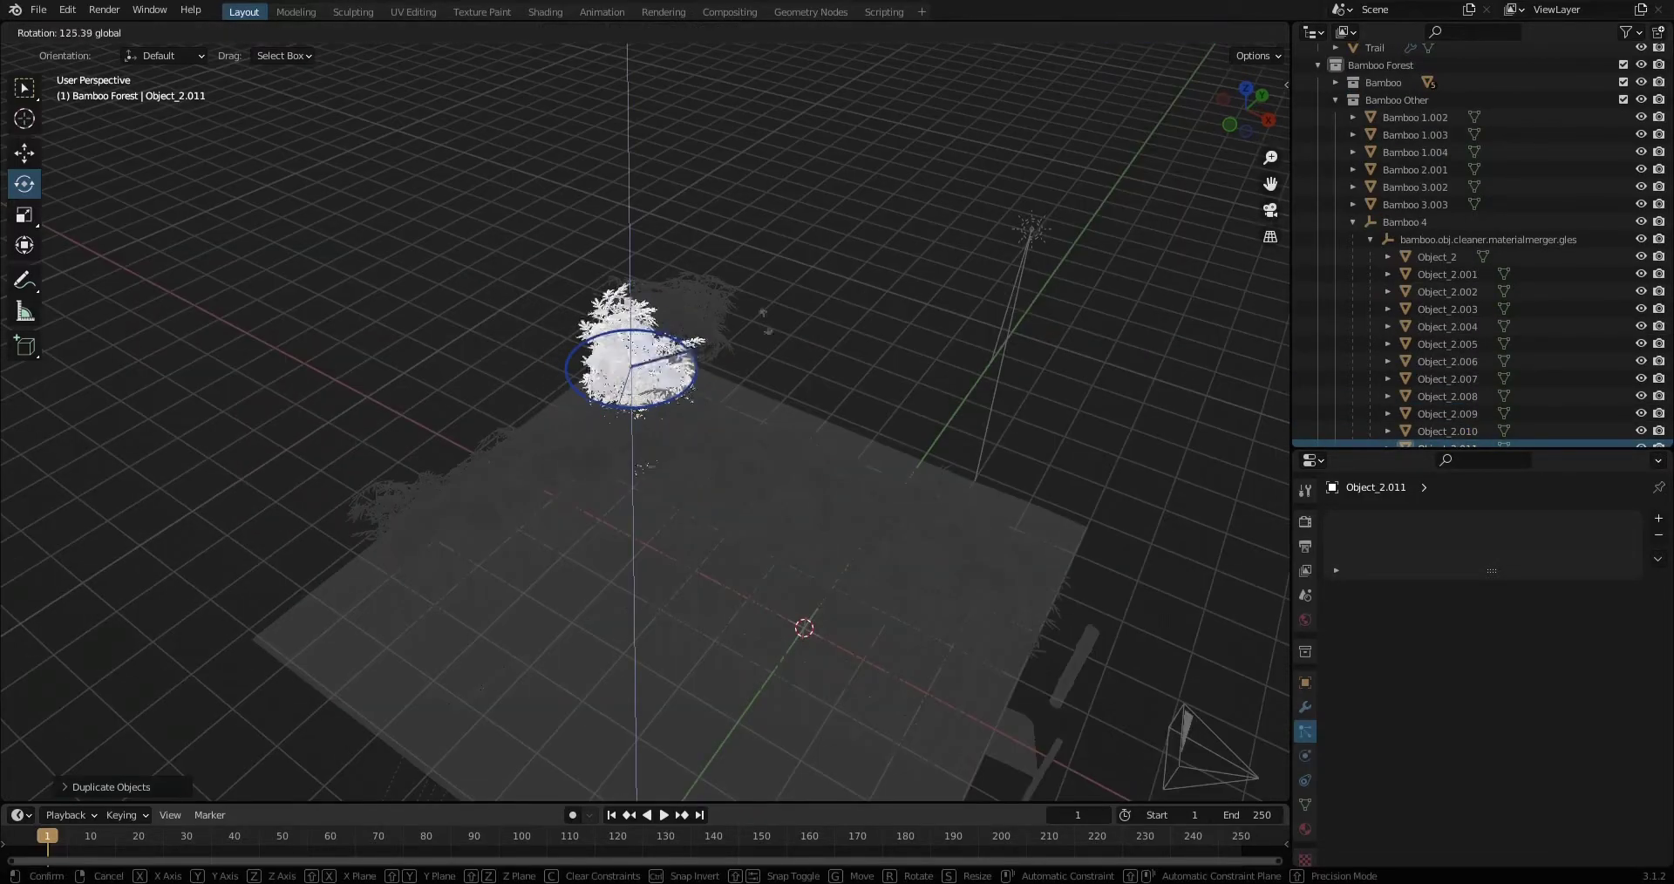
mouse_move(930, 339)
middle_mouse_down()
mouse_move(841, 411)
mouse_move(956, 389)
middle_mouse_up()
left_click(814, 387)
Add copies Object_2.013 and Object_2.014, rotating the latter about the Z axis.
key("shift+d")
scroll(956, 389, "down", 5)
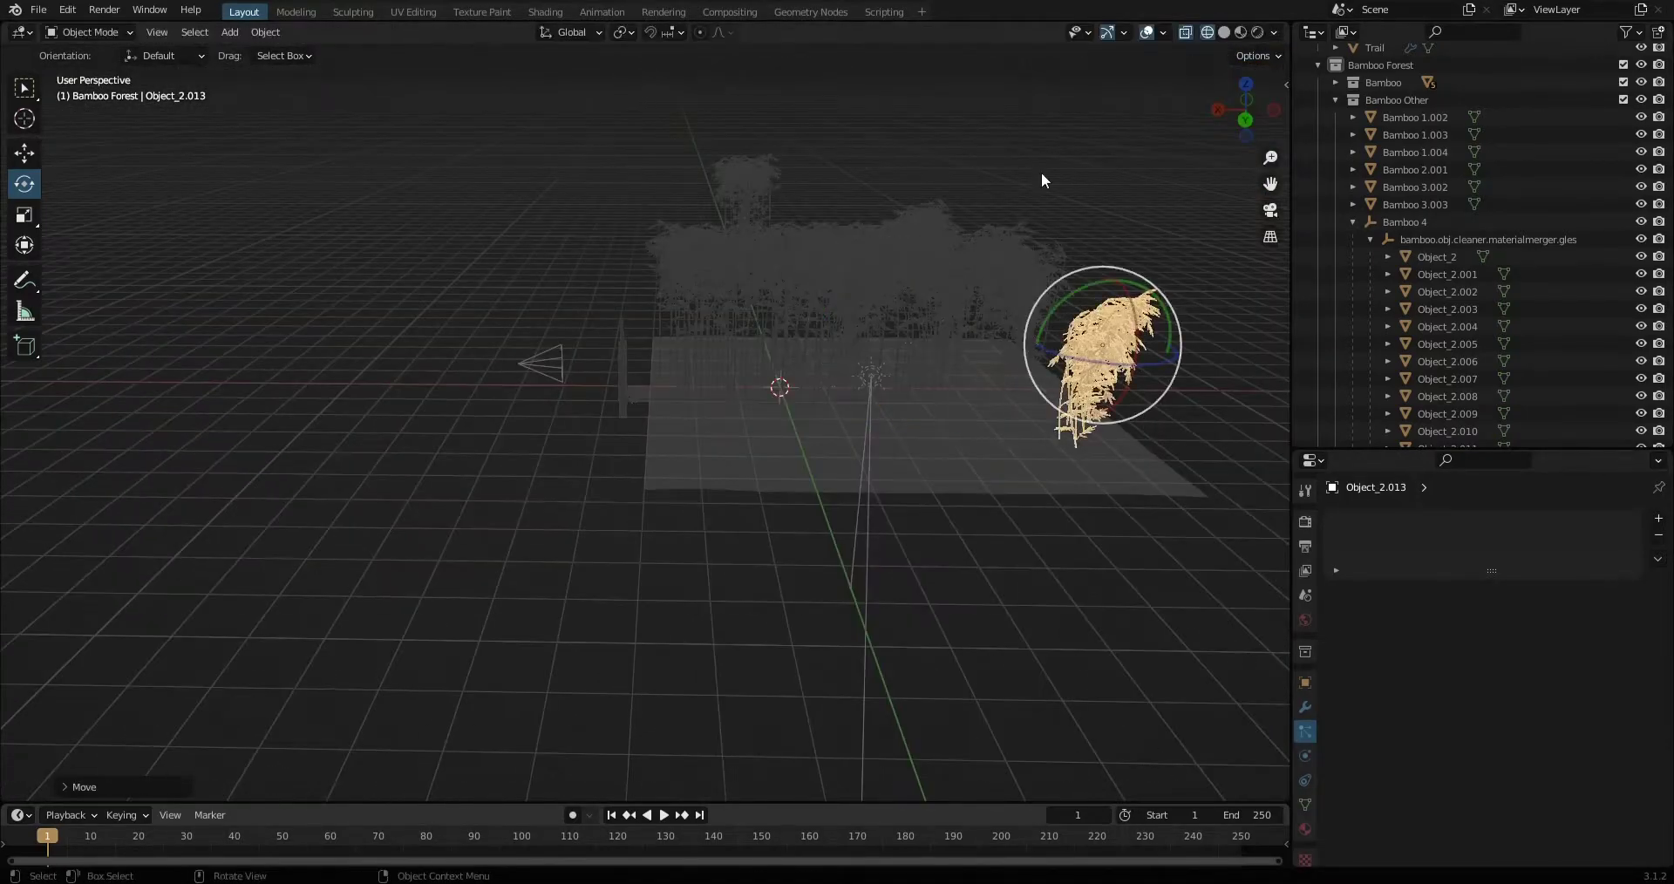
key("KP_0")
key("shift+d")
key("Return")
key("r")
key("z")
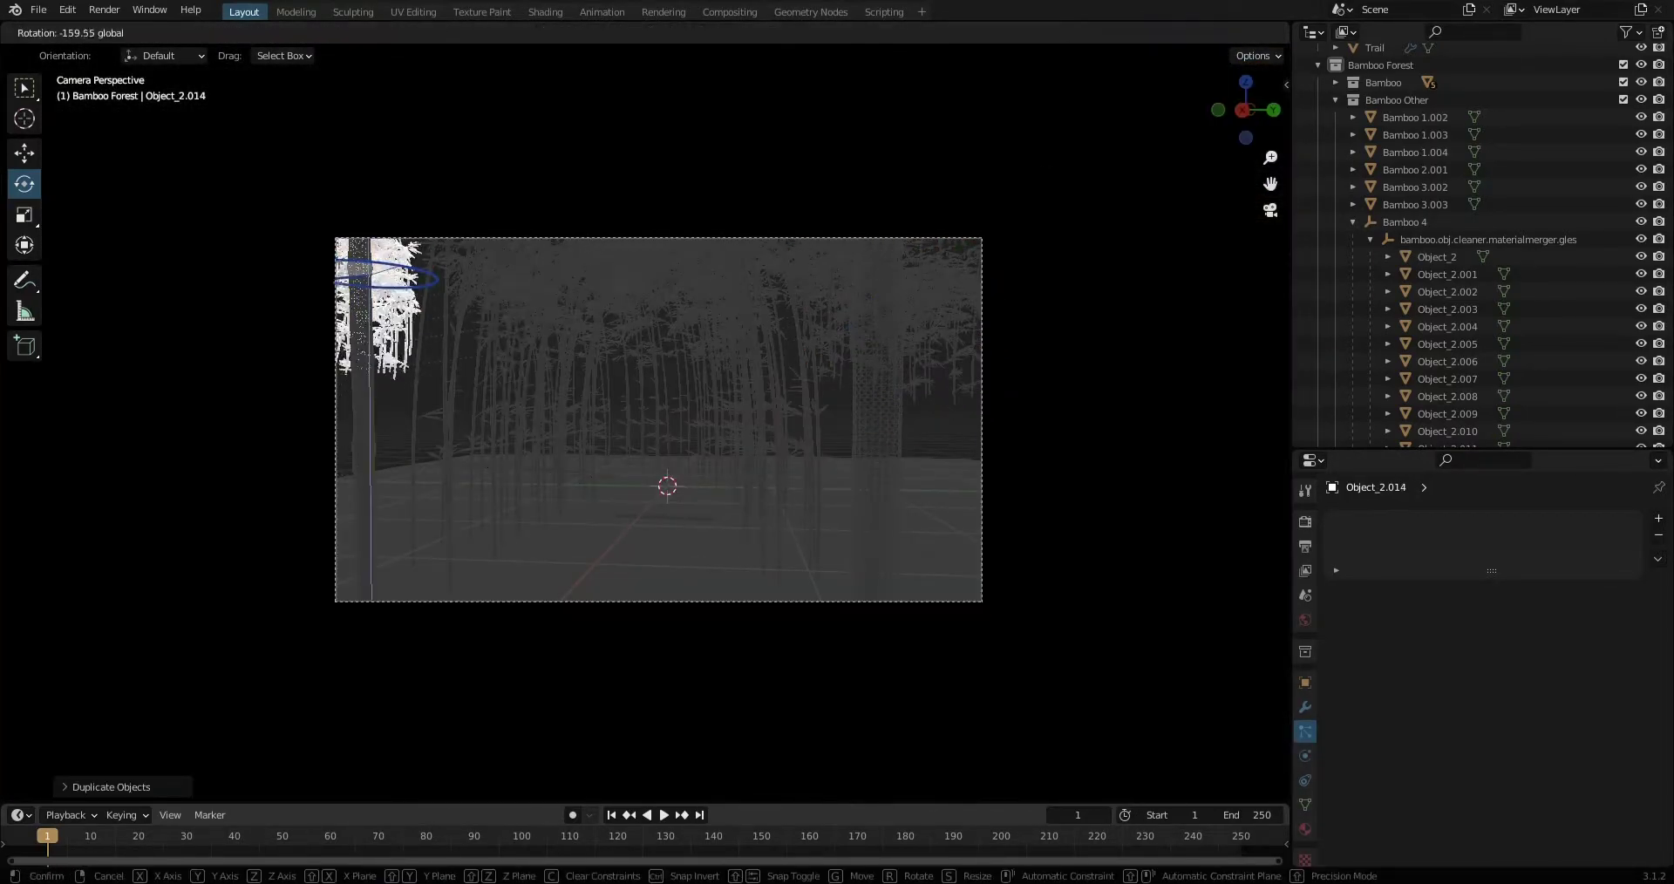
key("Return")
key("r")
key("Return")
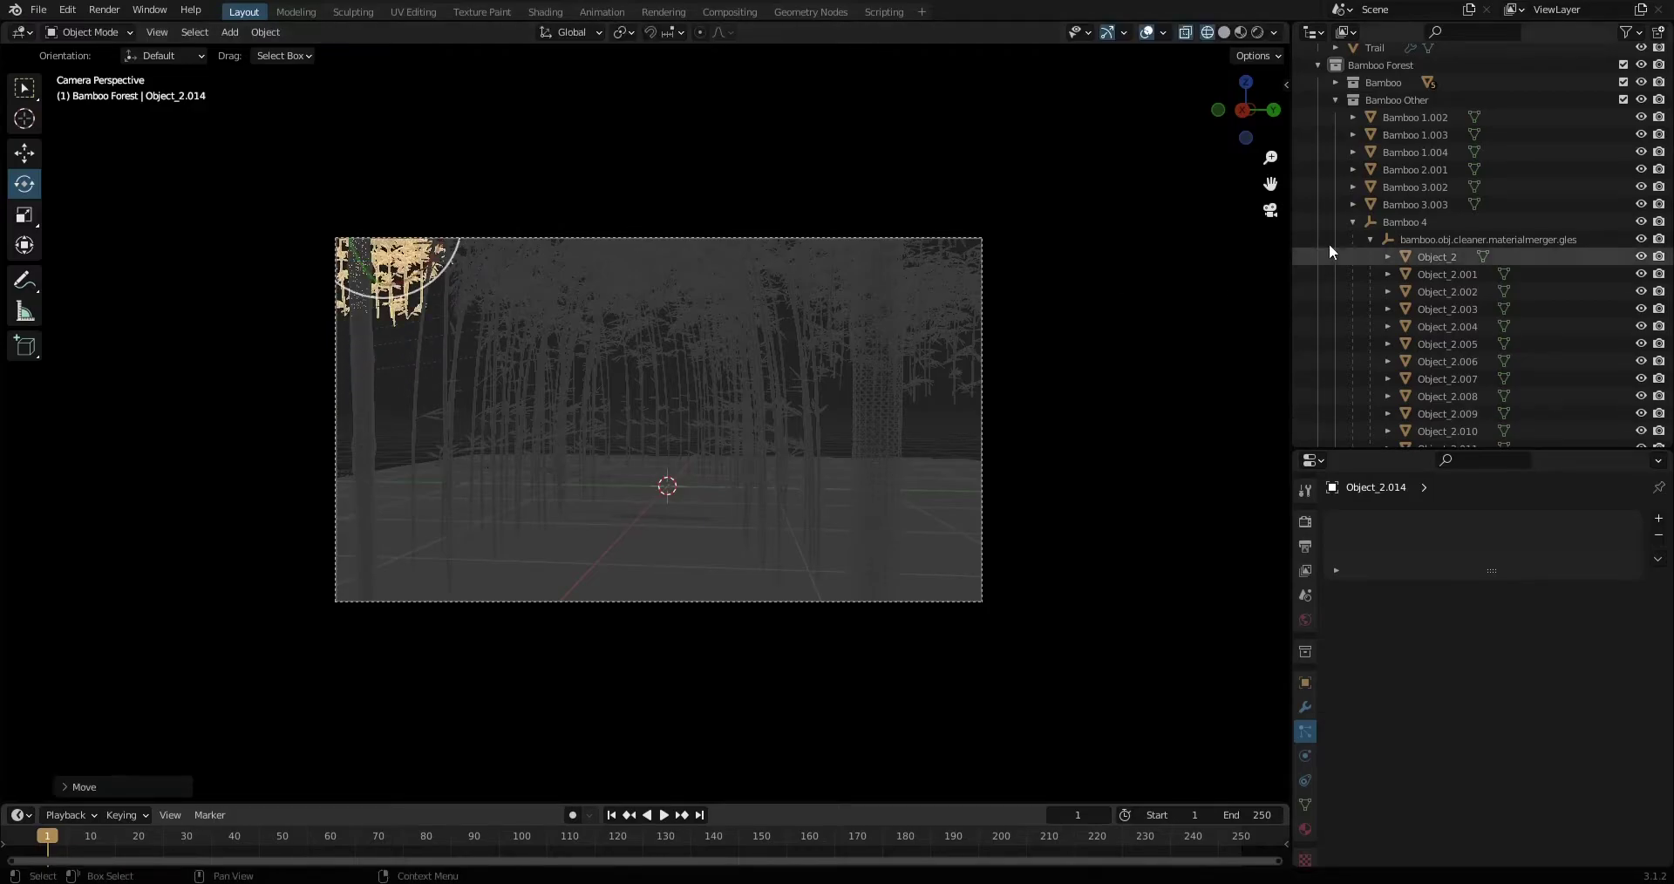
Collapse Bamboo 4 in the outliner and enlarge the properties area.
left_click(1352, 222)
scroll(901, 347, "down", 1)
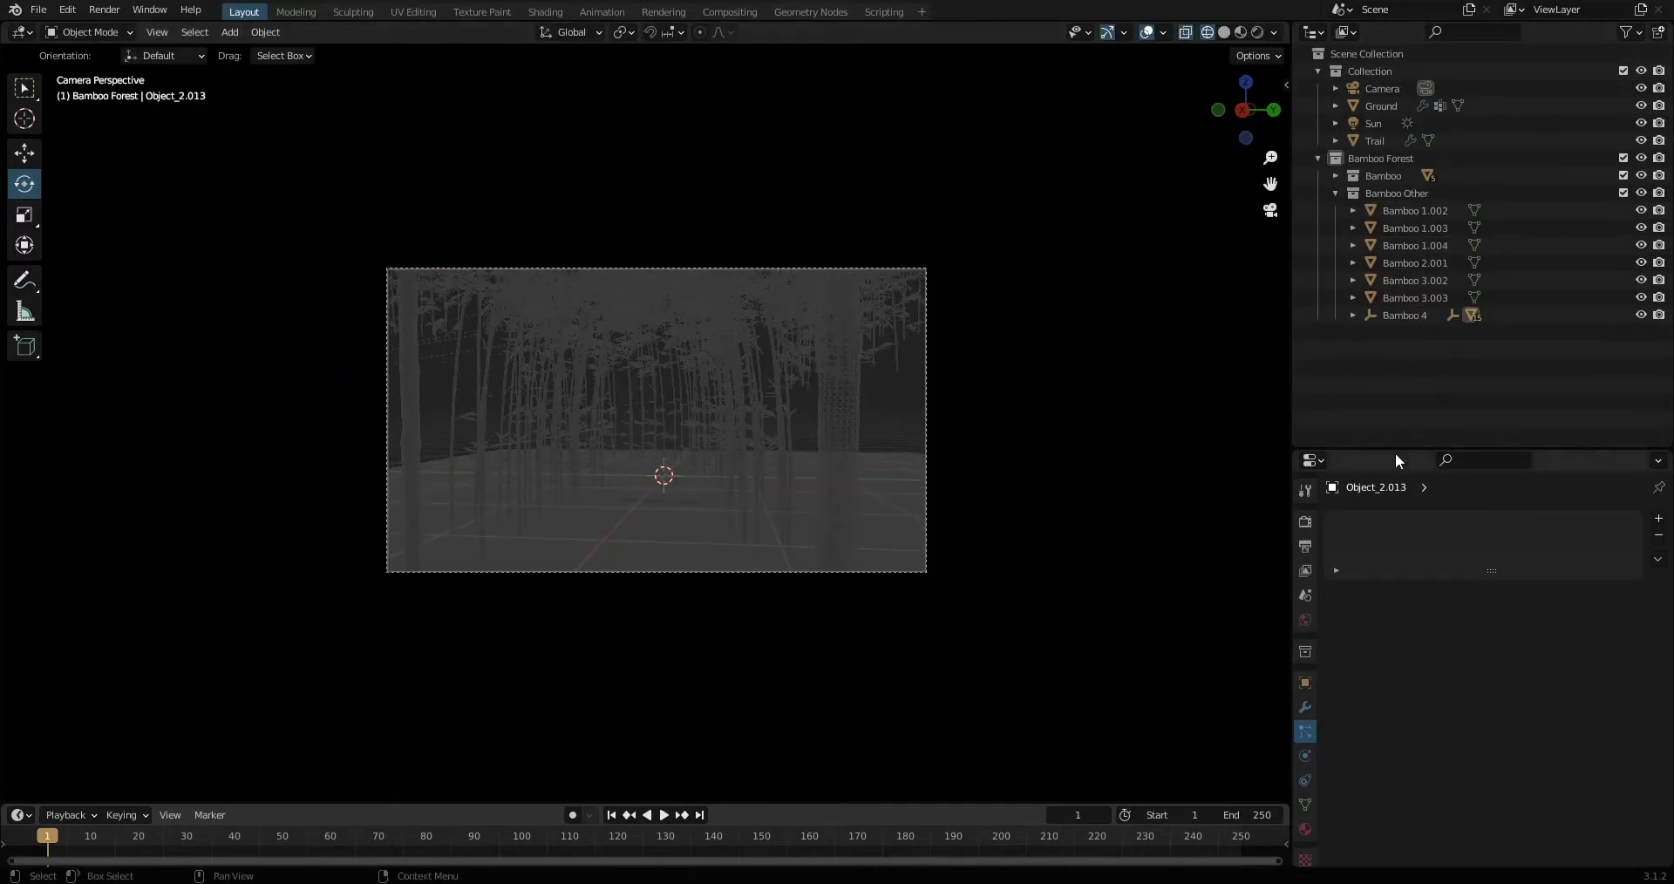
left_click_drag(1401, 449, 1401, 331)
left_click(1273, 560)
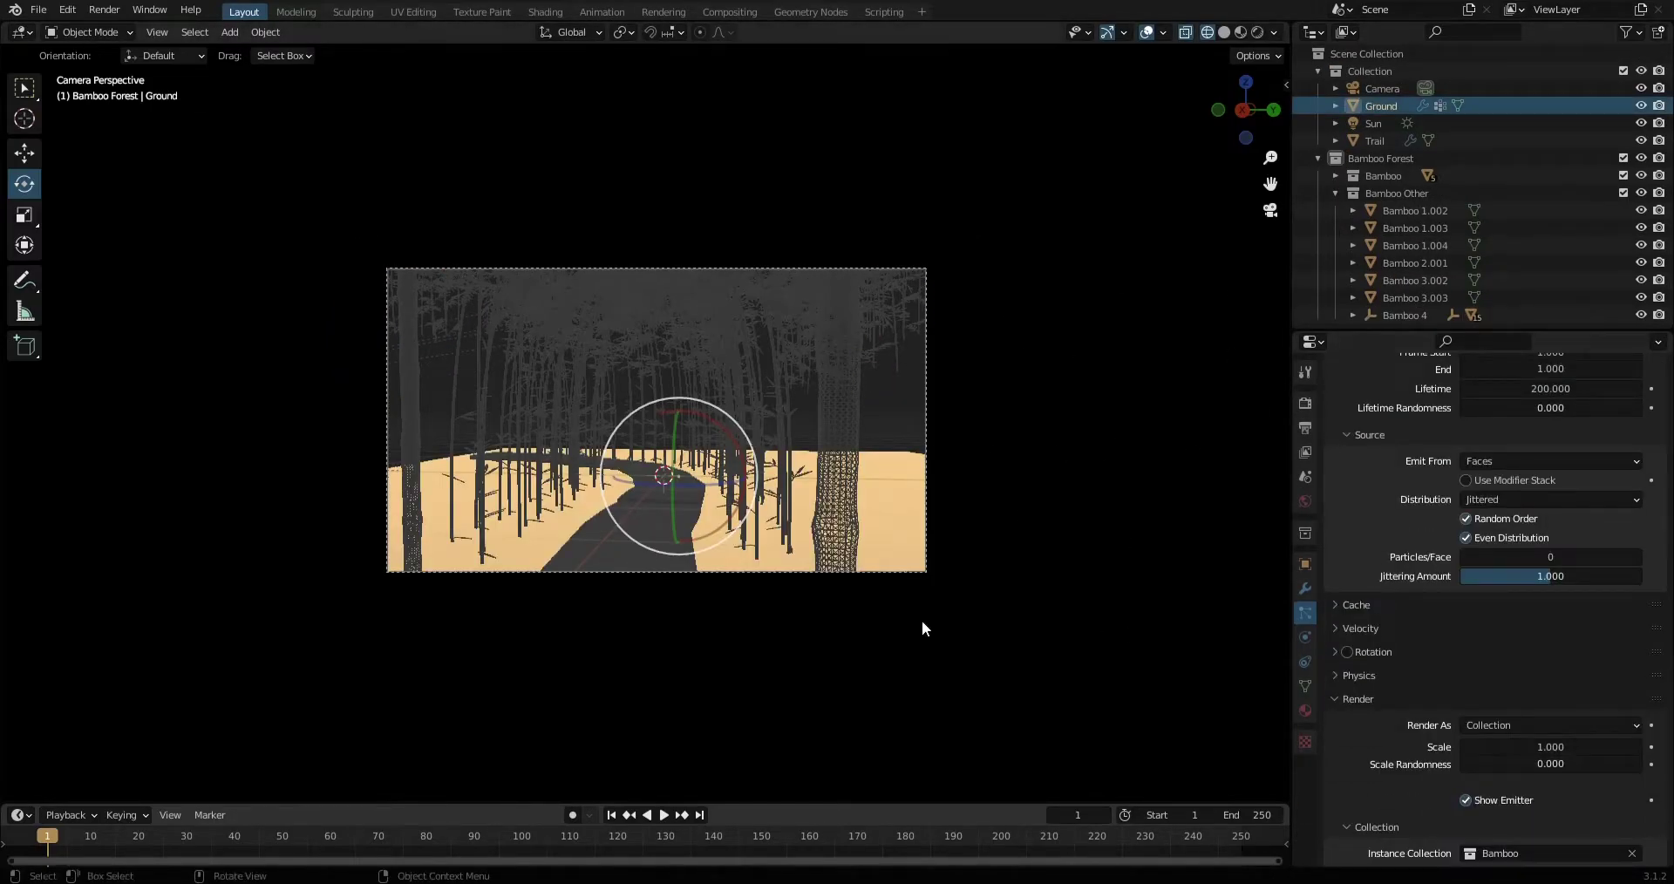
Show the bamboo particles in the viewport using Object Rotation, then return to camera view.
scroll(1392, 537, "up", 5)
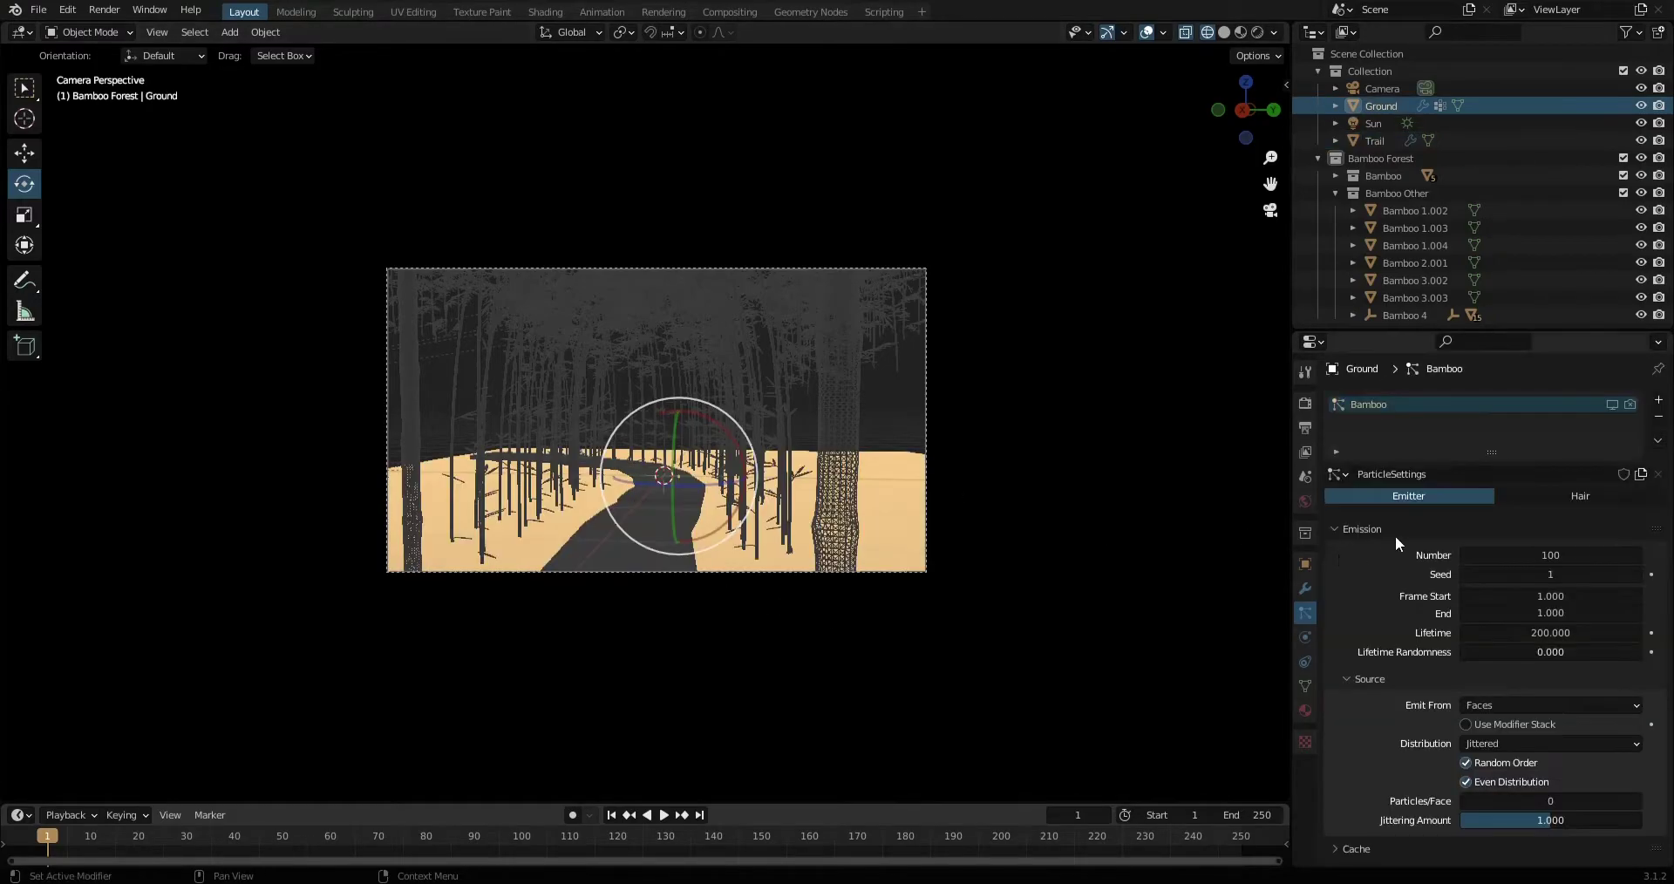
left_click(1611, 405)
scroll(1452, 678, "down", 10)
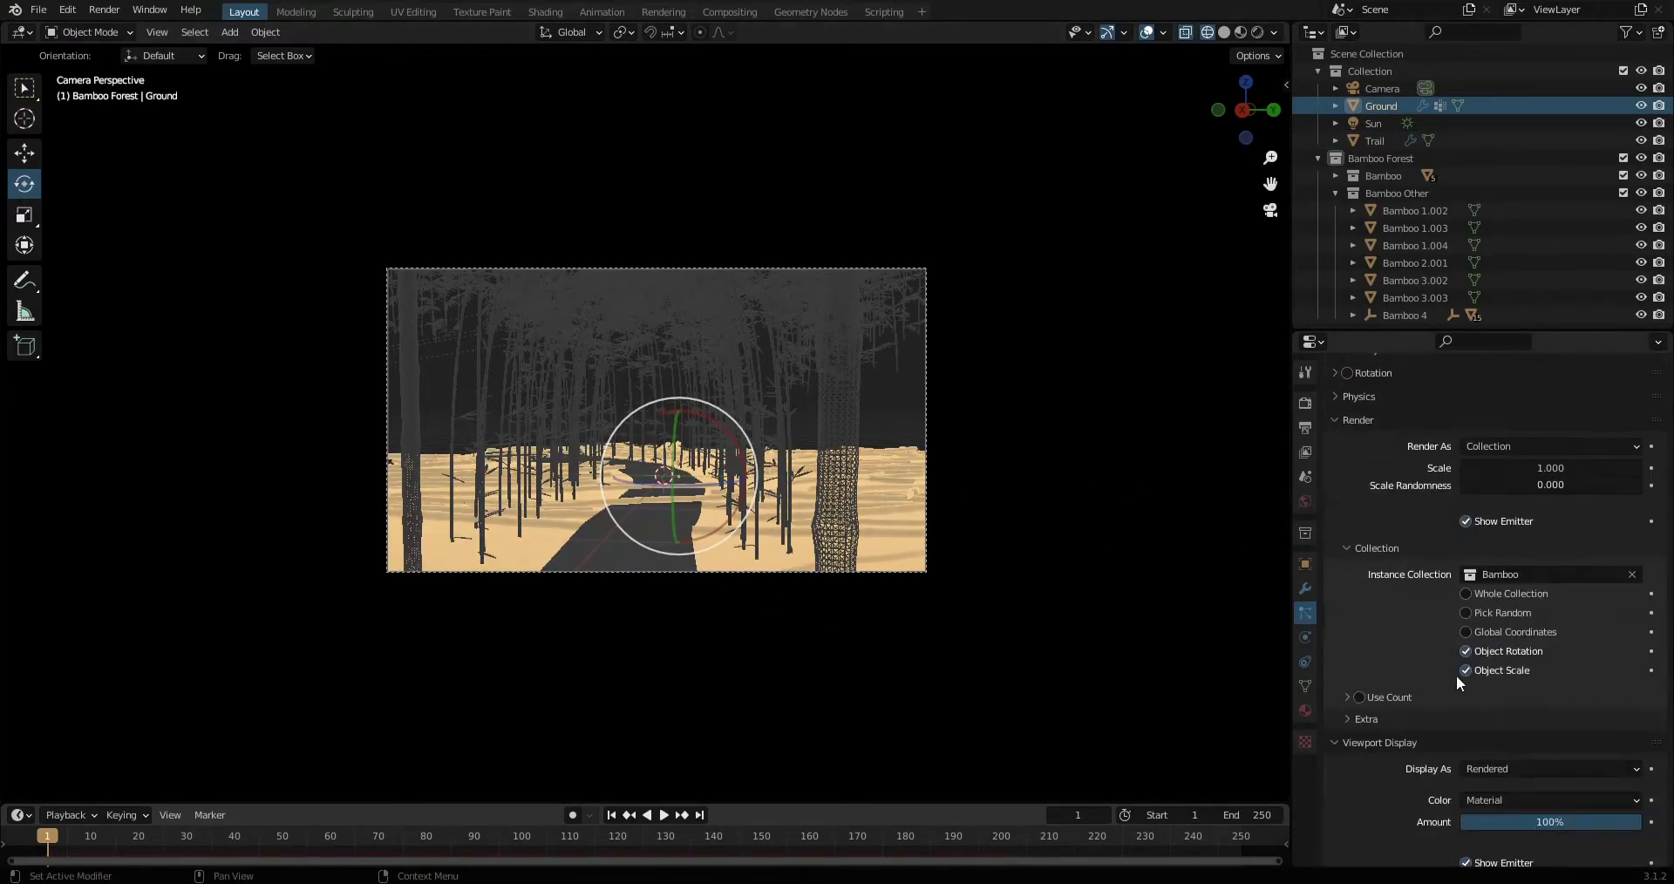
left_click(1467, 651)
left_click(1318, 158)
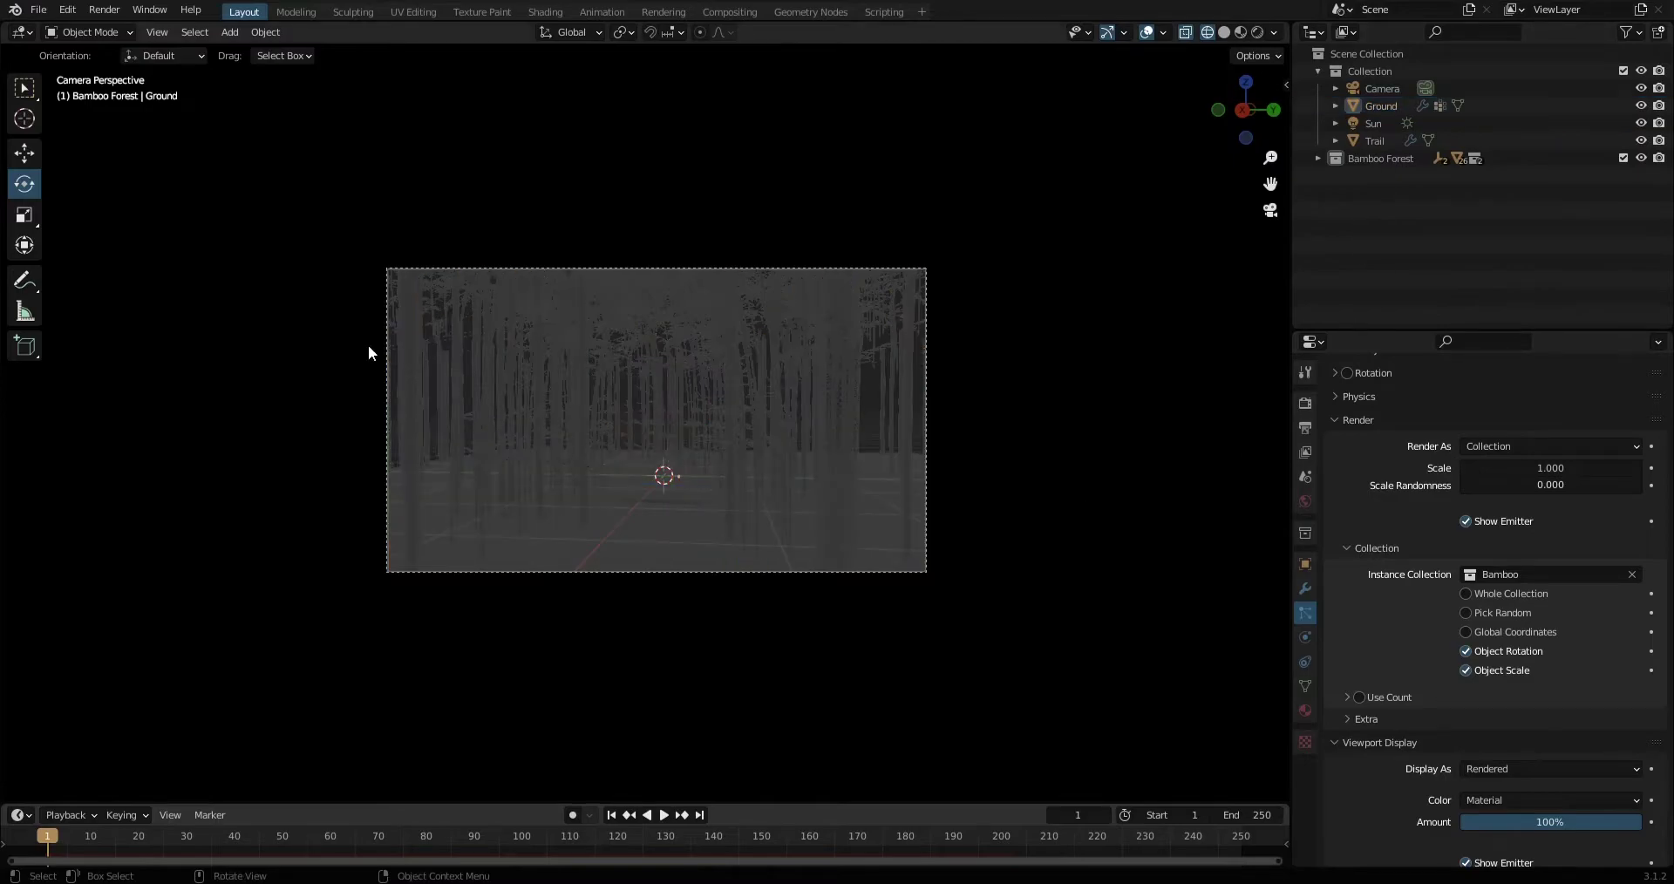
middle_click_drag(835, 511, 794, 651)
key("KP_0")
key("alt+z")
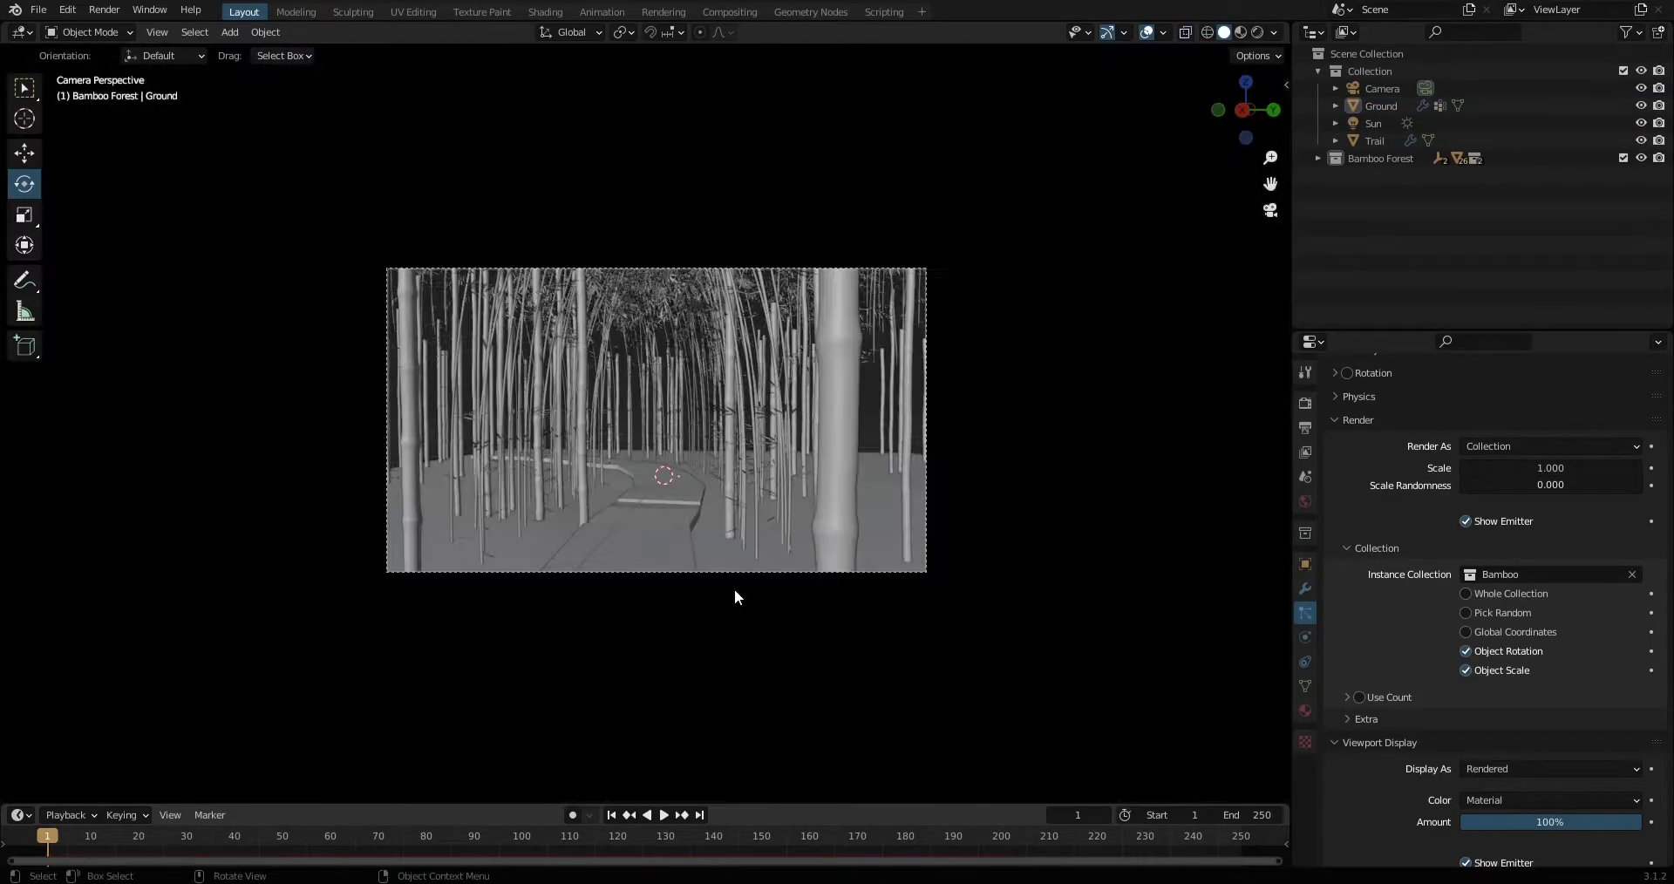
Raise the Ground's bamboo particle count to 200.
left_click(871, 523)
scroll(1396, 594, "up", 10)
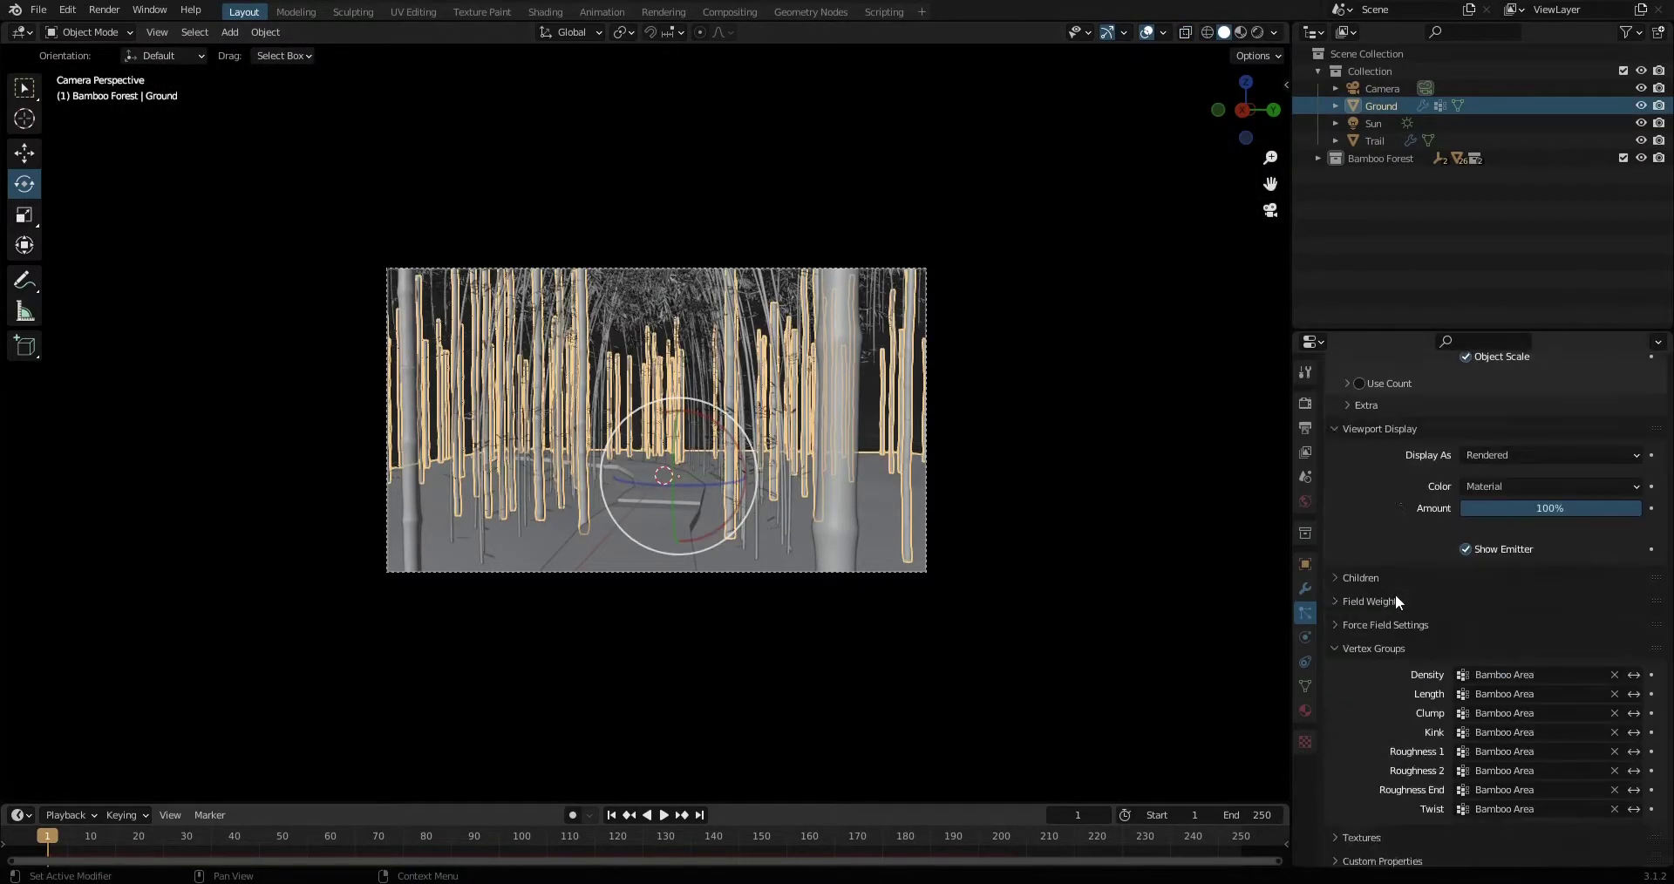
scroll(1552, 555, "up", 10)
key("Return")
scroll(1612, 642, "down", 5)
scroll(1498, 638, "down", 5)
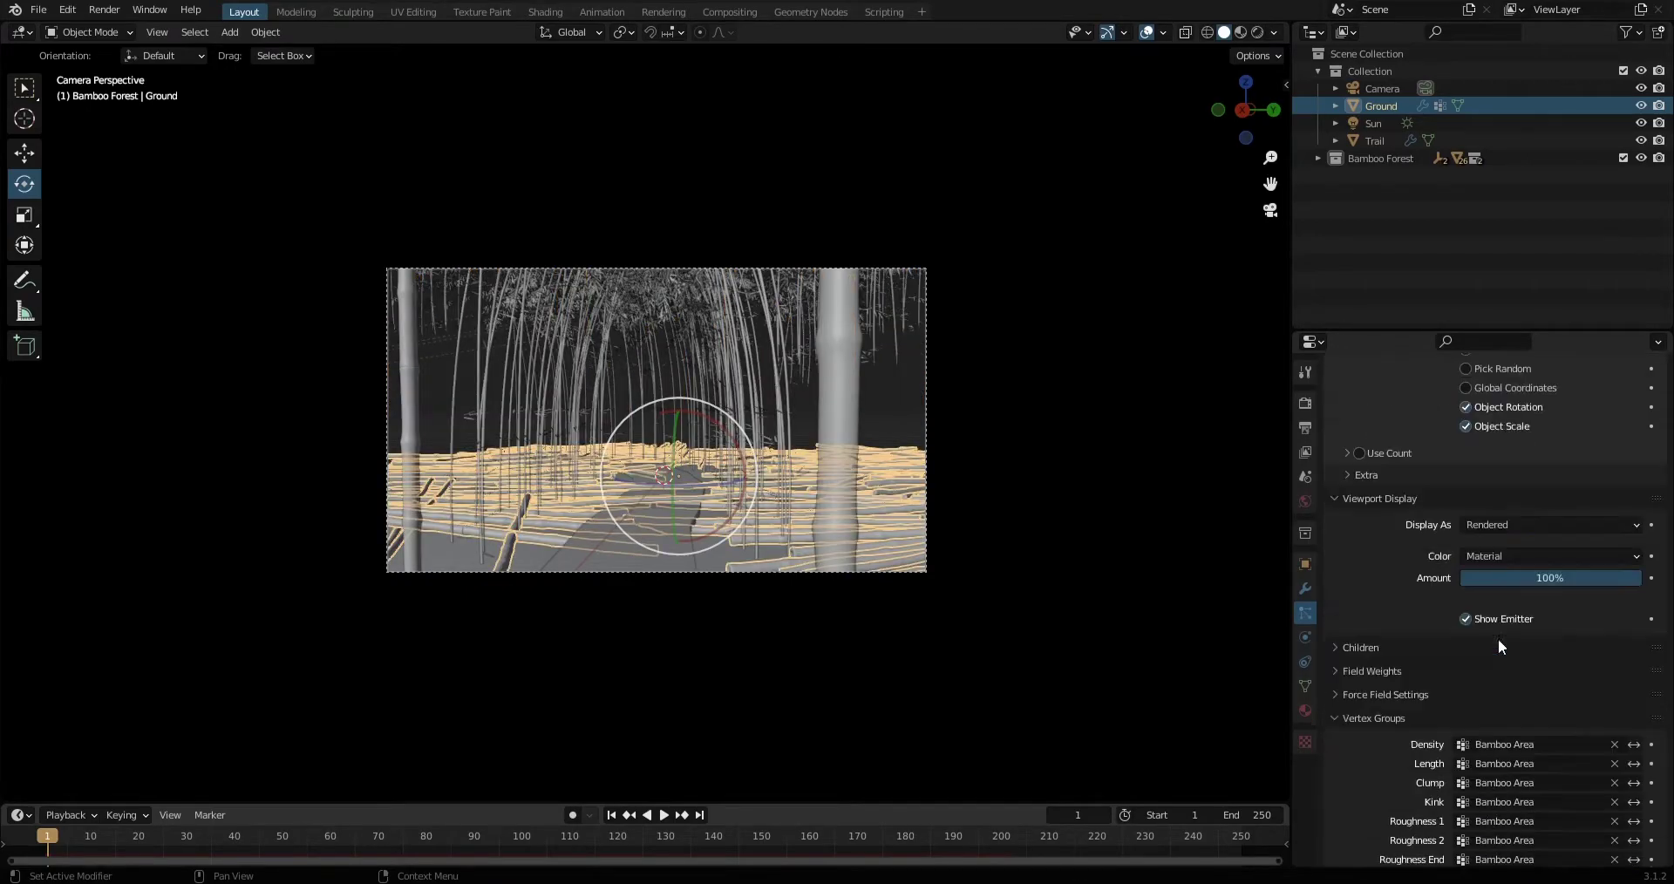
scroll(1469, 688, "down", 4)
Duplicate and rotate the bamboo clump at the frame's top-left, then select the Trail.
left_click(1421, 248)
left_click(434, 323)
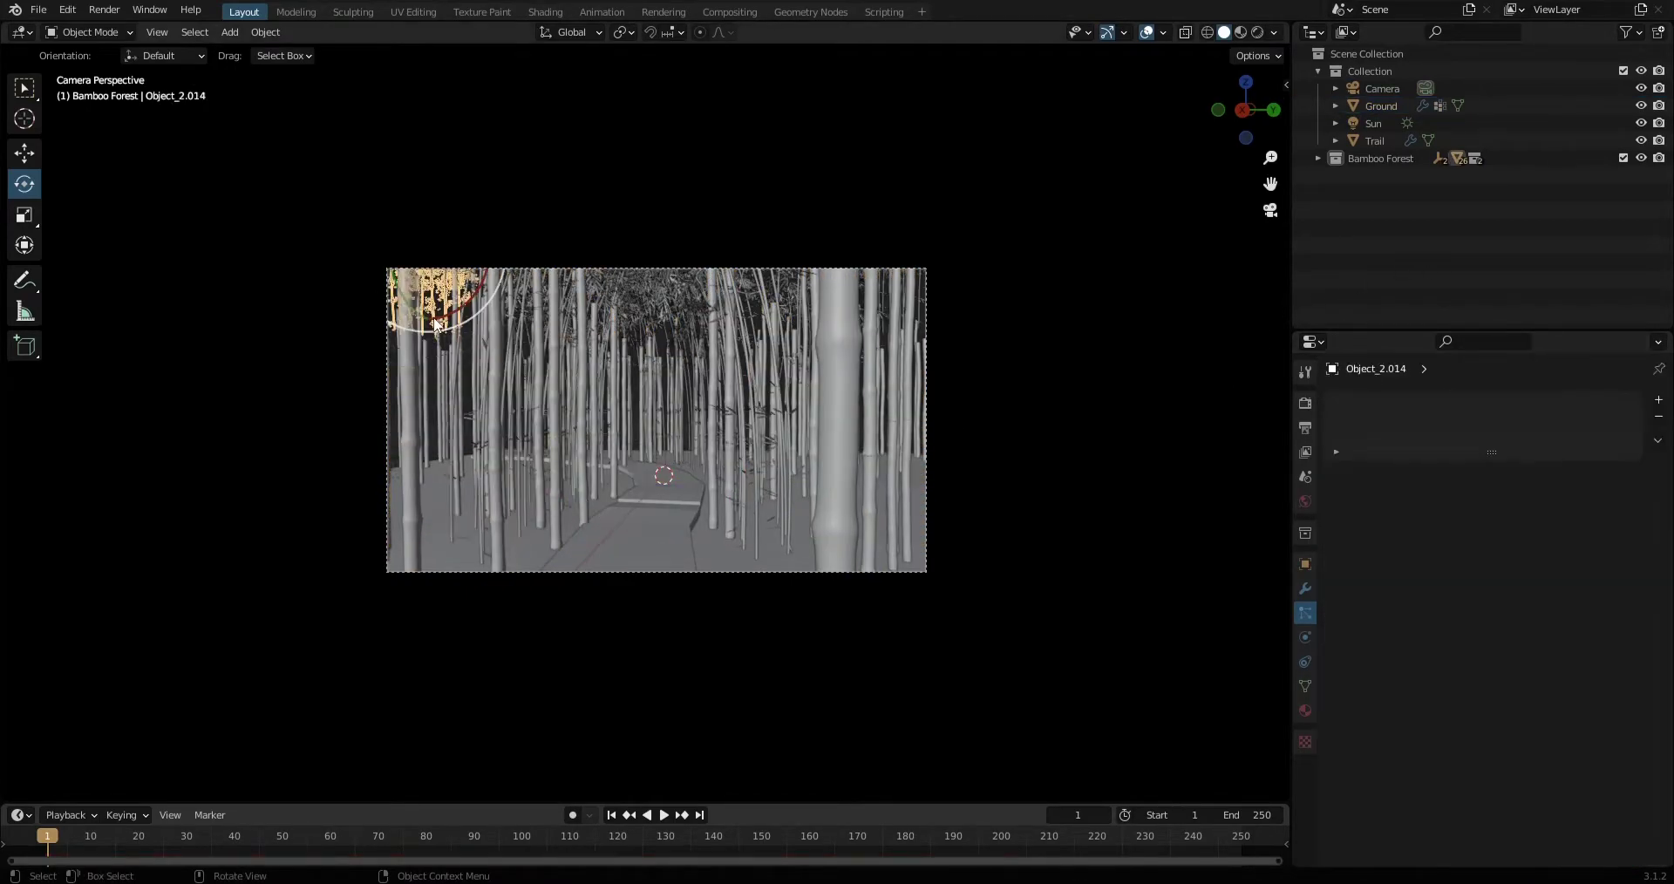
left_click_drag(420, 289, 1378, 268)
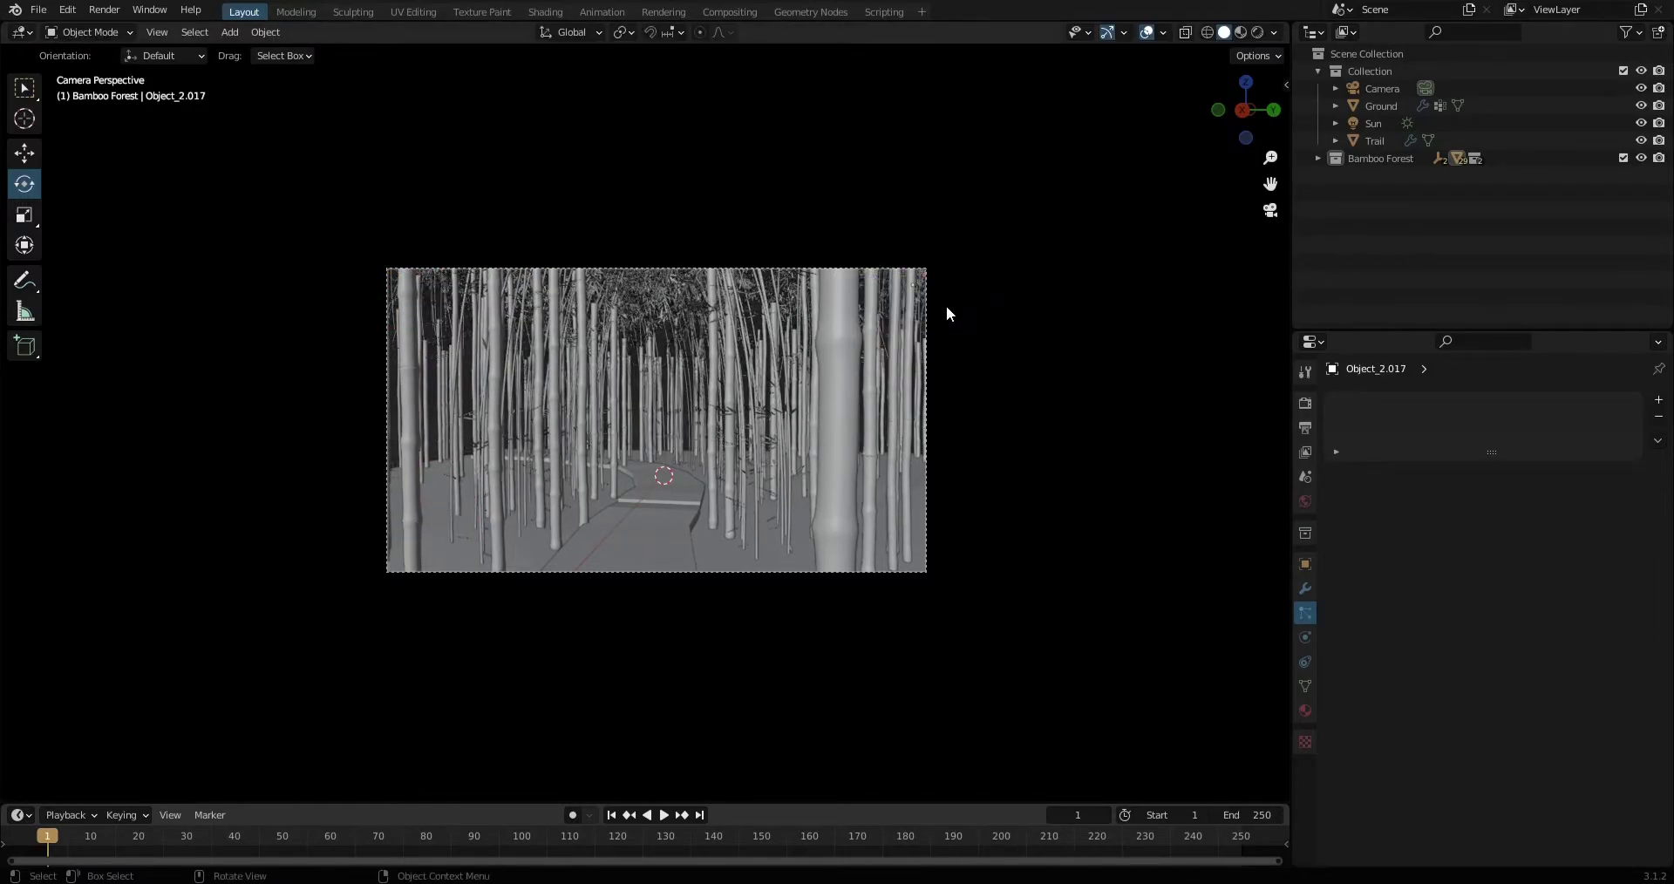
scroll(1053, 394, "down", 3)
mouse_move(1053, 395)
middle_mouse_down()
mouse_move(790, 523)
mouse_move(741, 649)
mouse_move(751, 478)
middle_mouse_up()
left_click(747, 469)
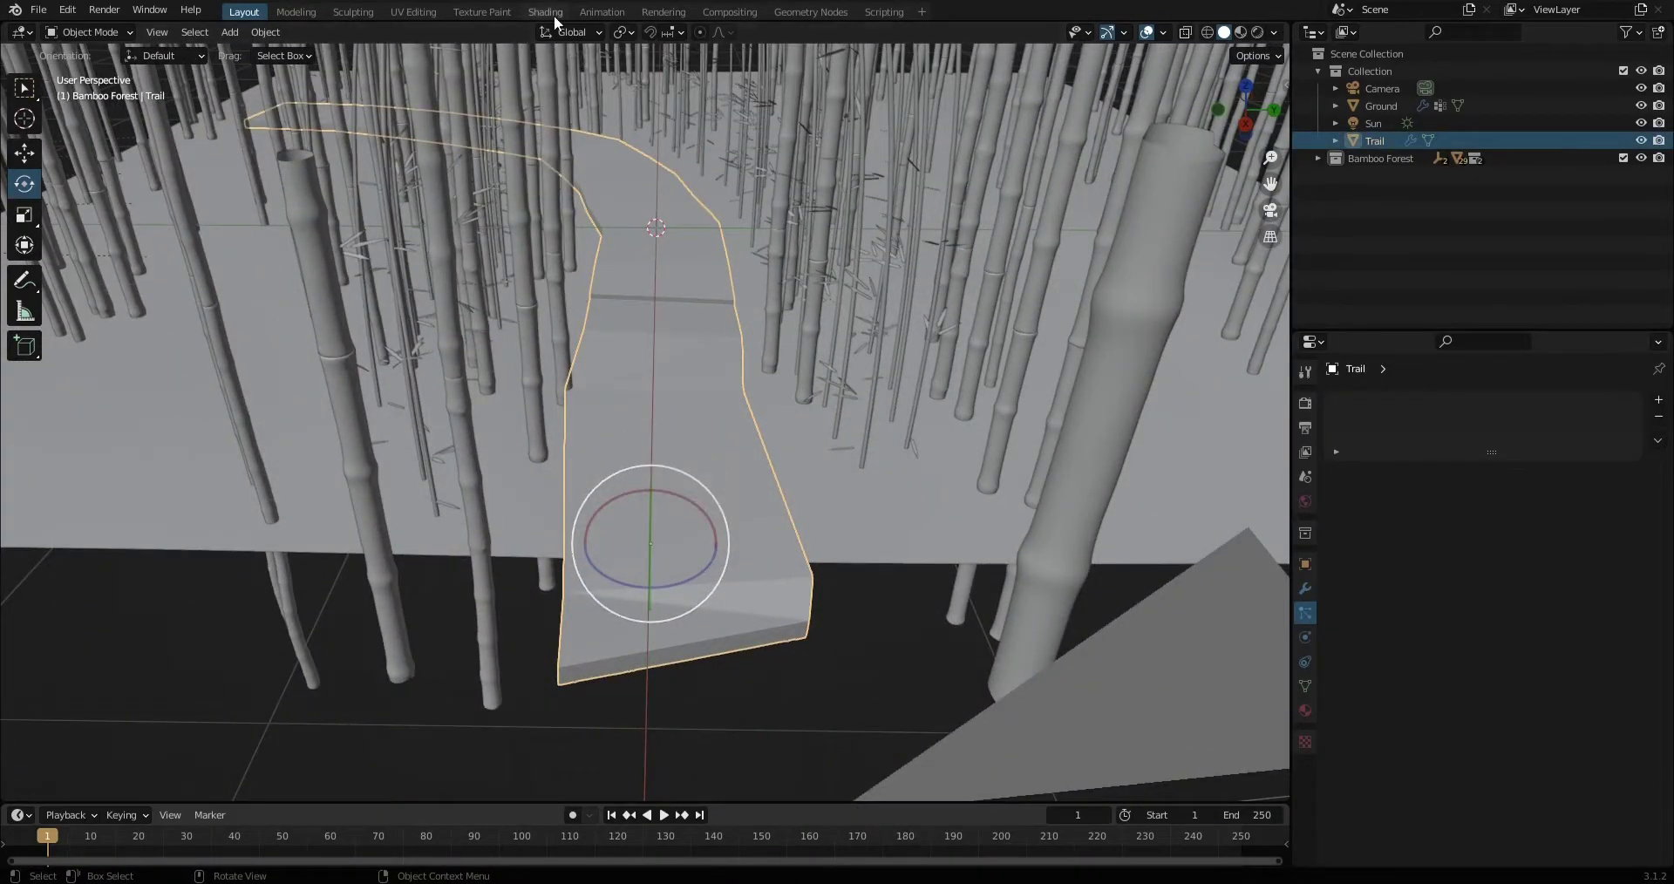
In Shading, make the trail's material a separate copy named Trail.
left_click(547, 13)
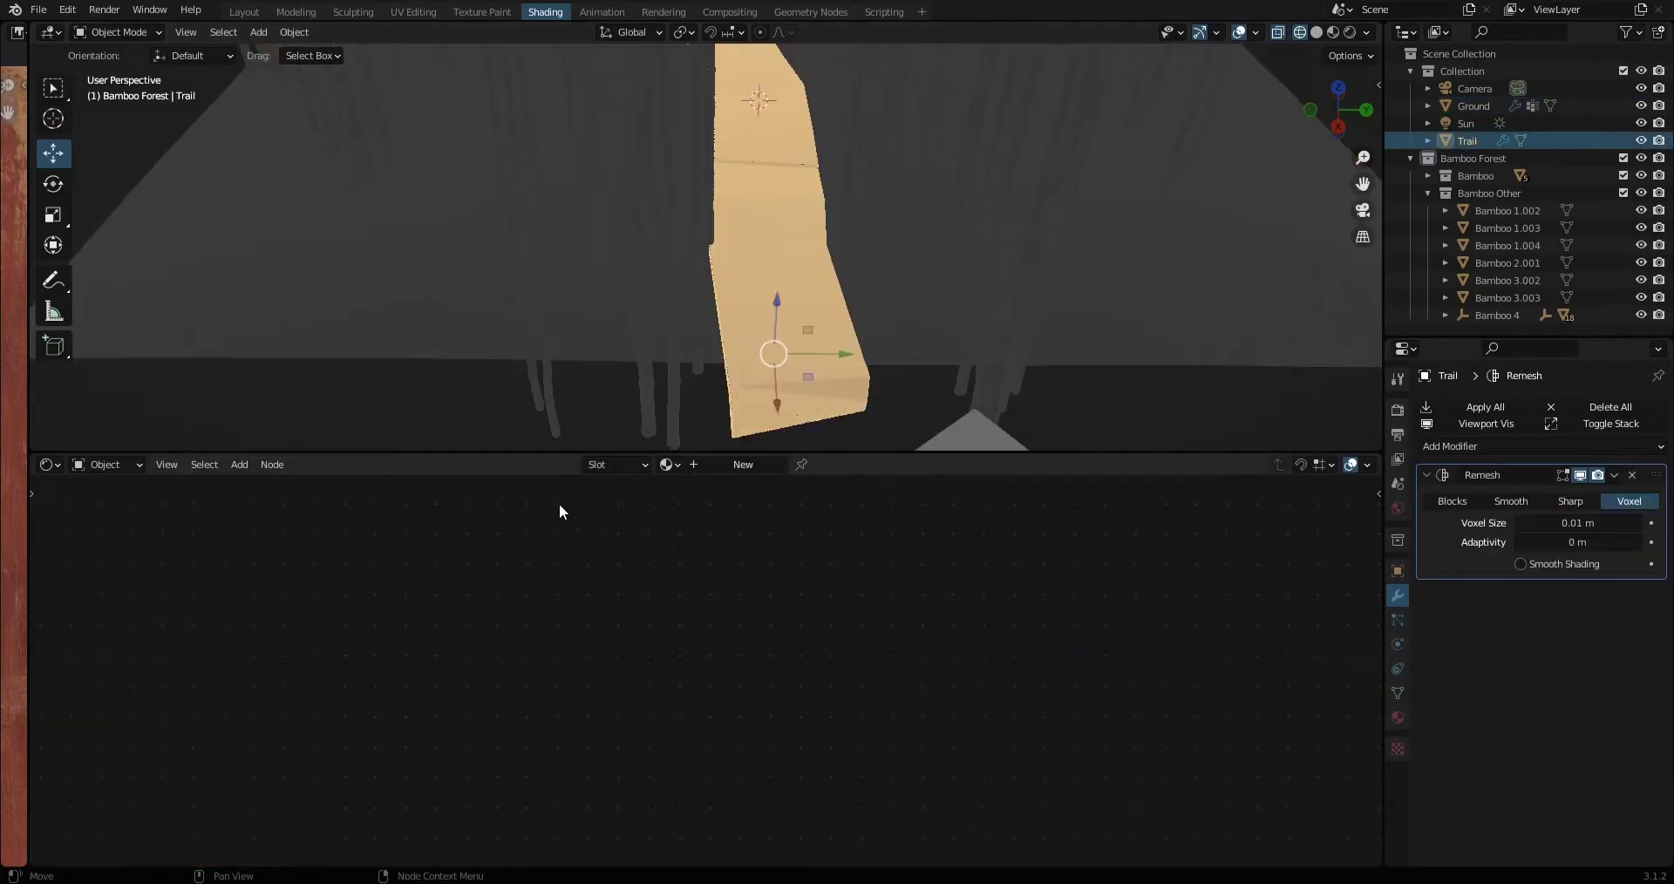
left_click(629, 464)
left_click(740, 471)
type("Trail")
key("Return")
key("Home")
Reset the Trail material's Hue Saturation Value hue to 0.500.
left_click(671, 622)
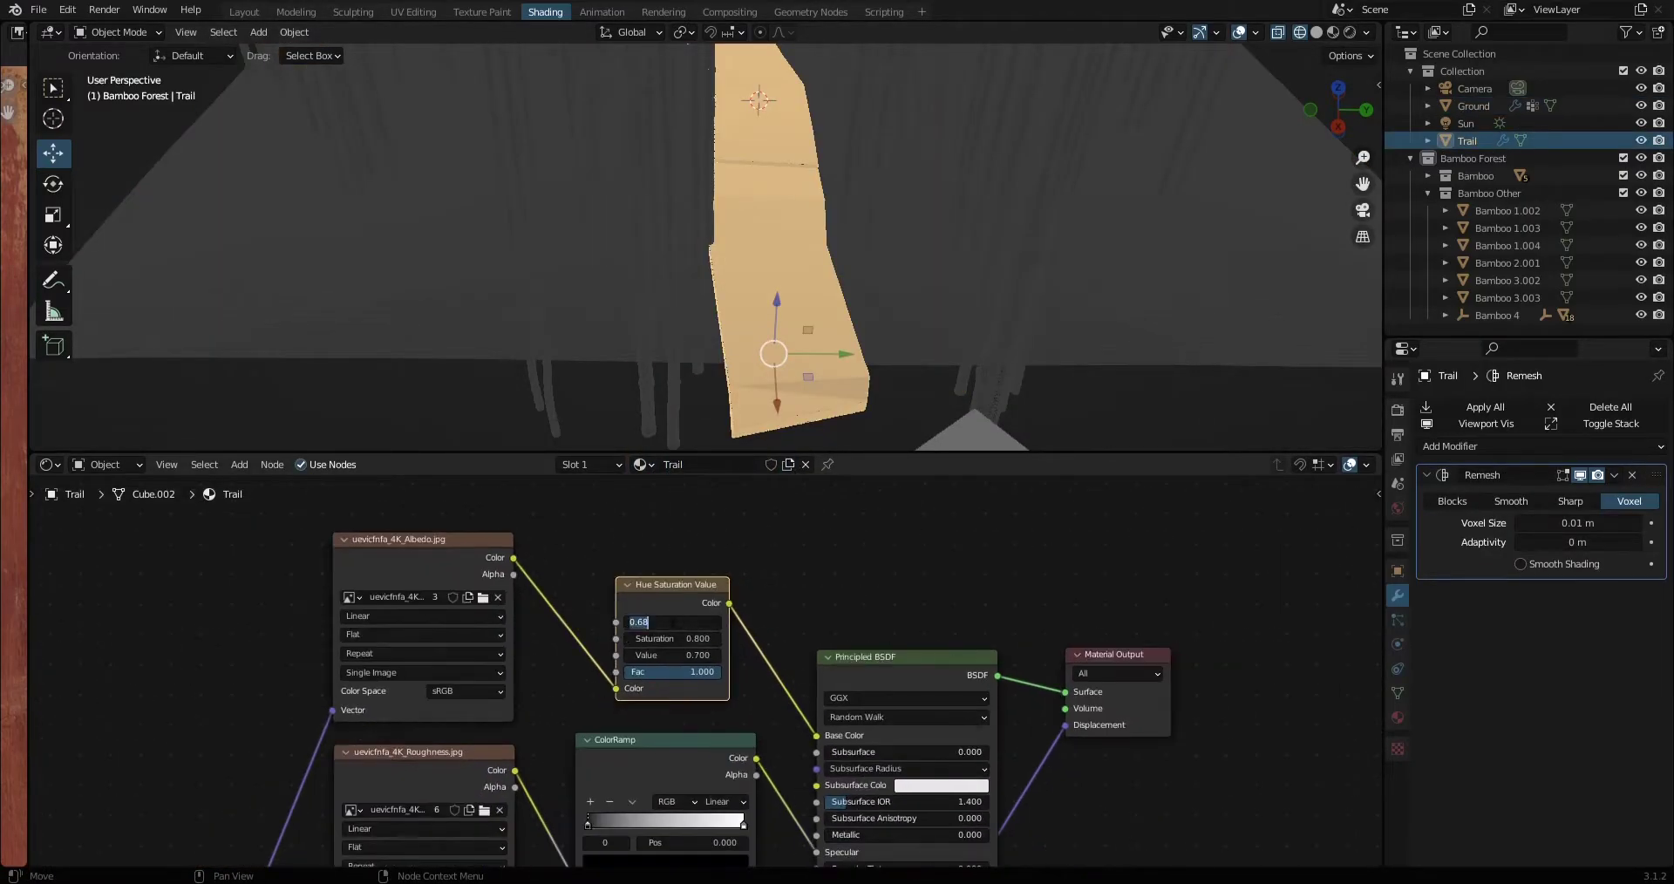
key("Return")
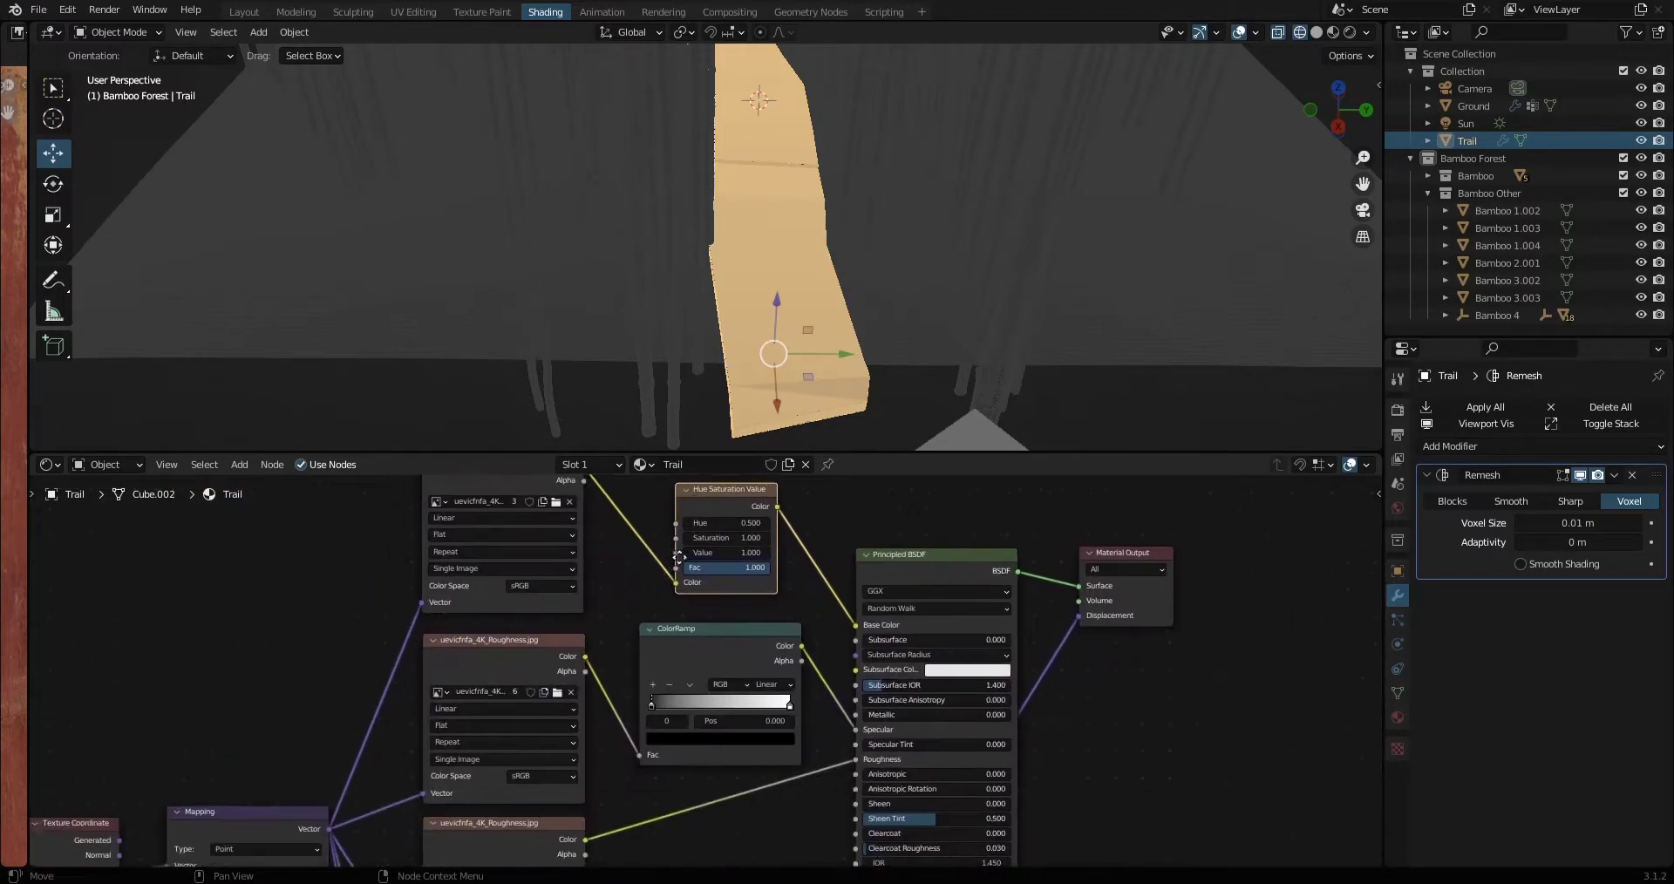
middle_click_drag(628, 576, 596, 538)
key("shift+a")
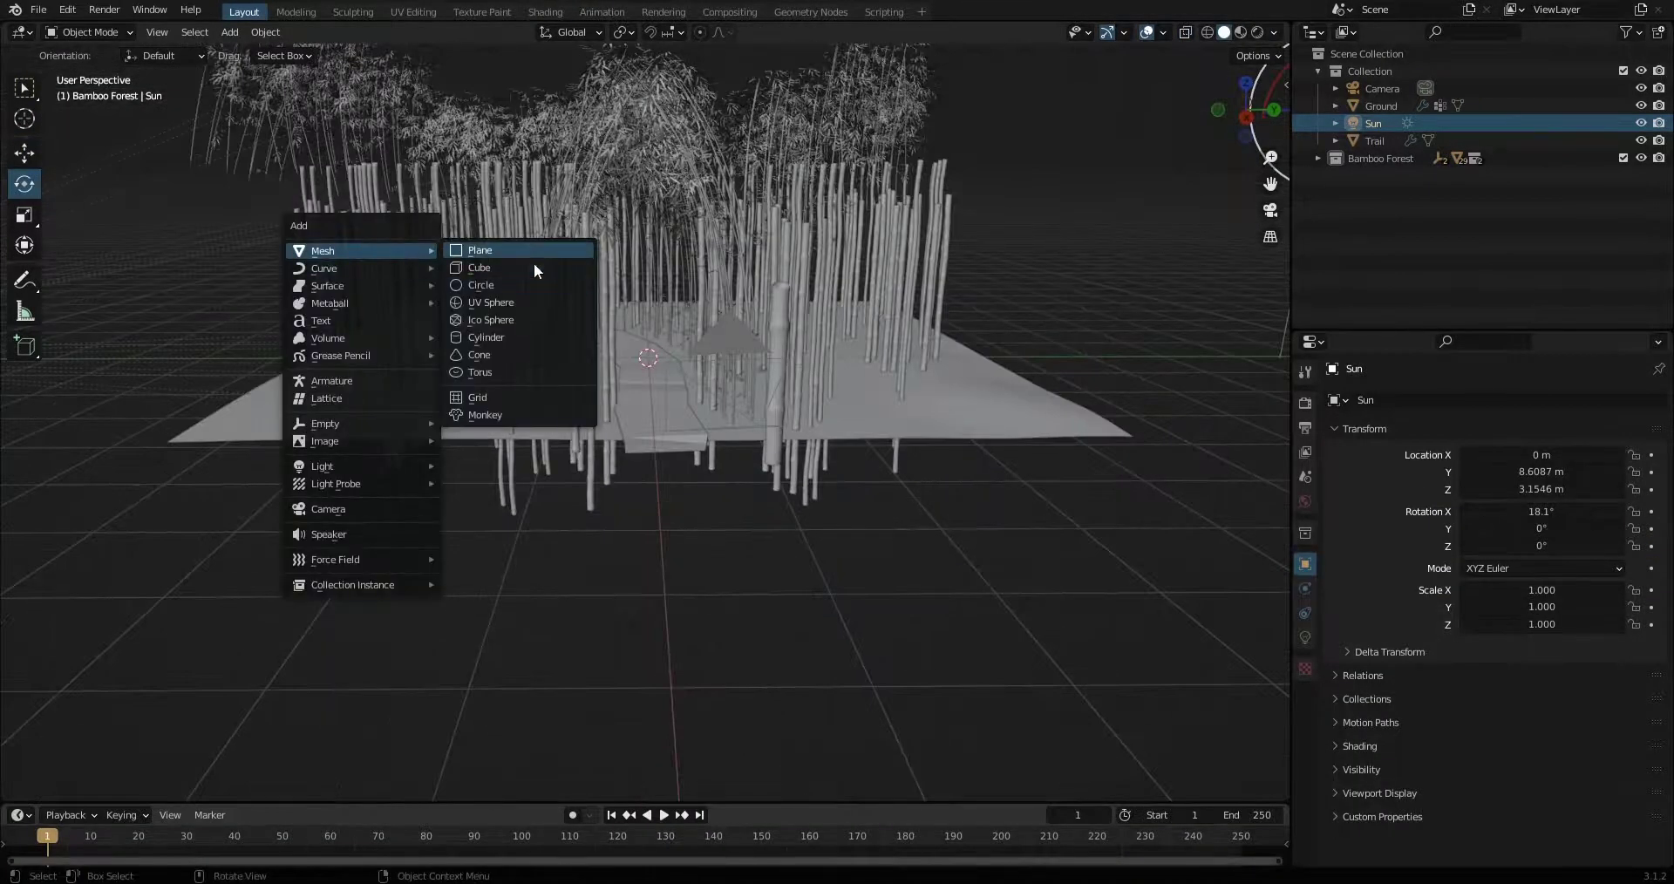
Add a plane, stand it upright at 90 degrees and move it behind the forest.
left_click(543, 248)
key("r")
key("Return")
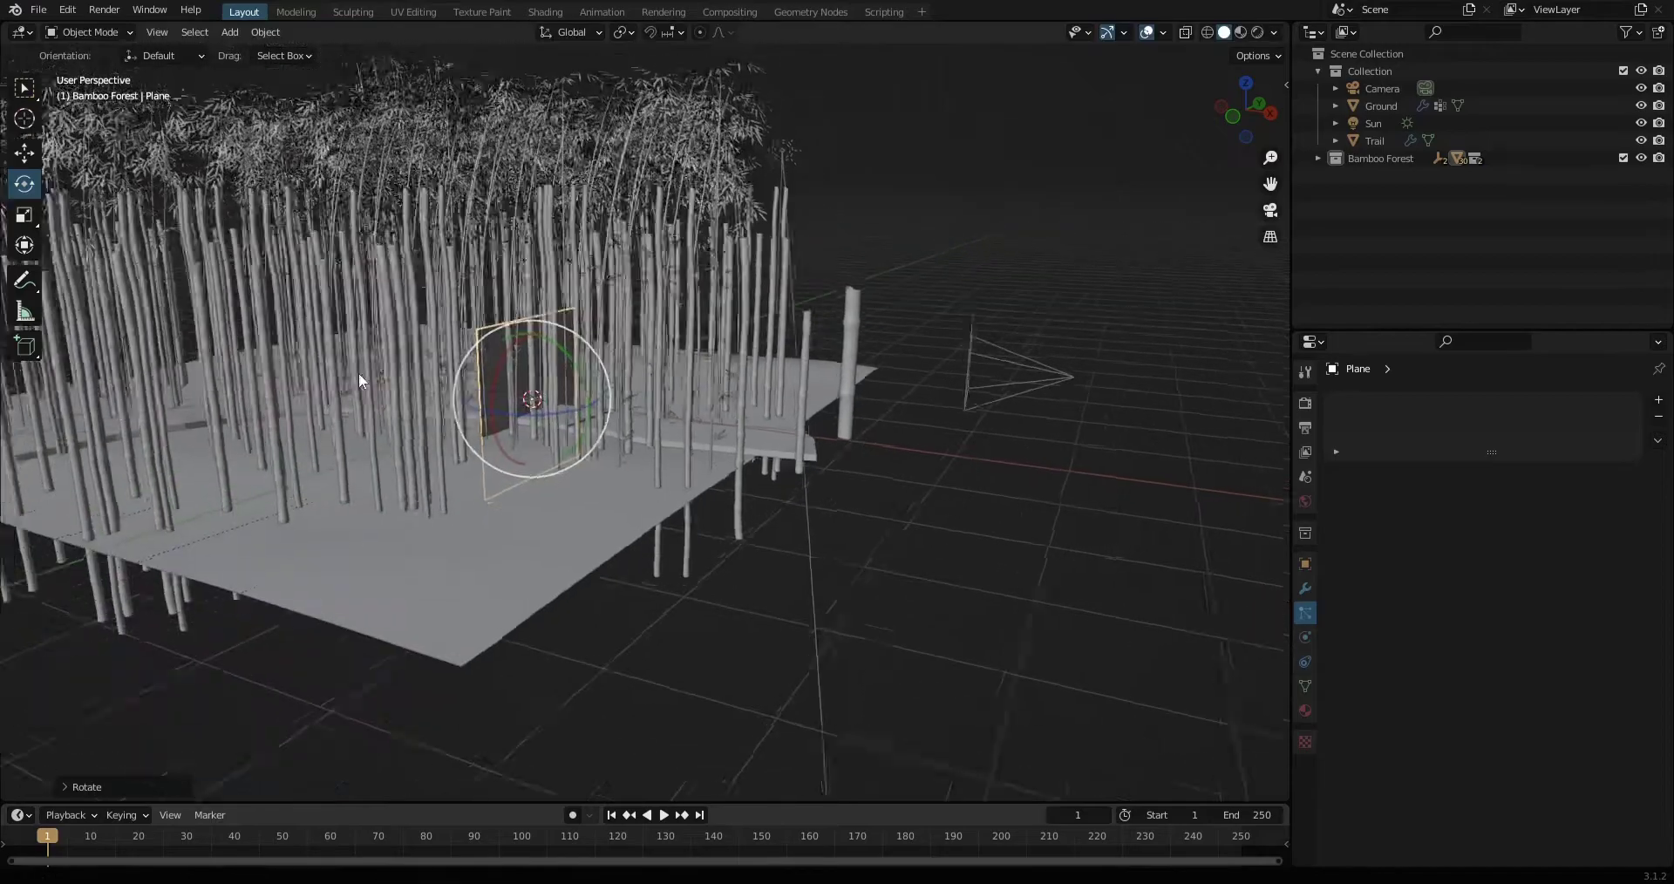
middle_click_drag(332, 353, 735, 468)
key("g")
left_click(425, 492)
key("KP_0")
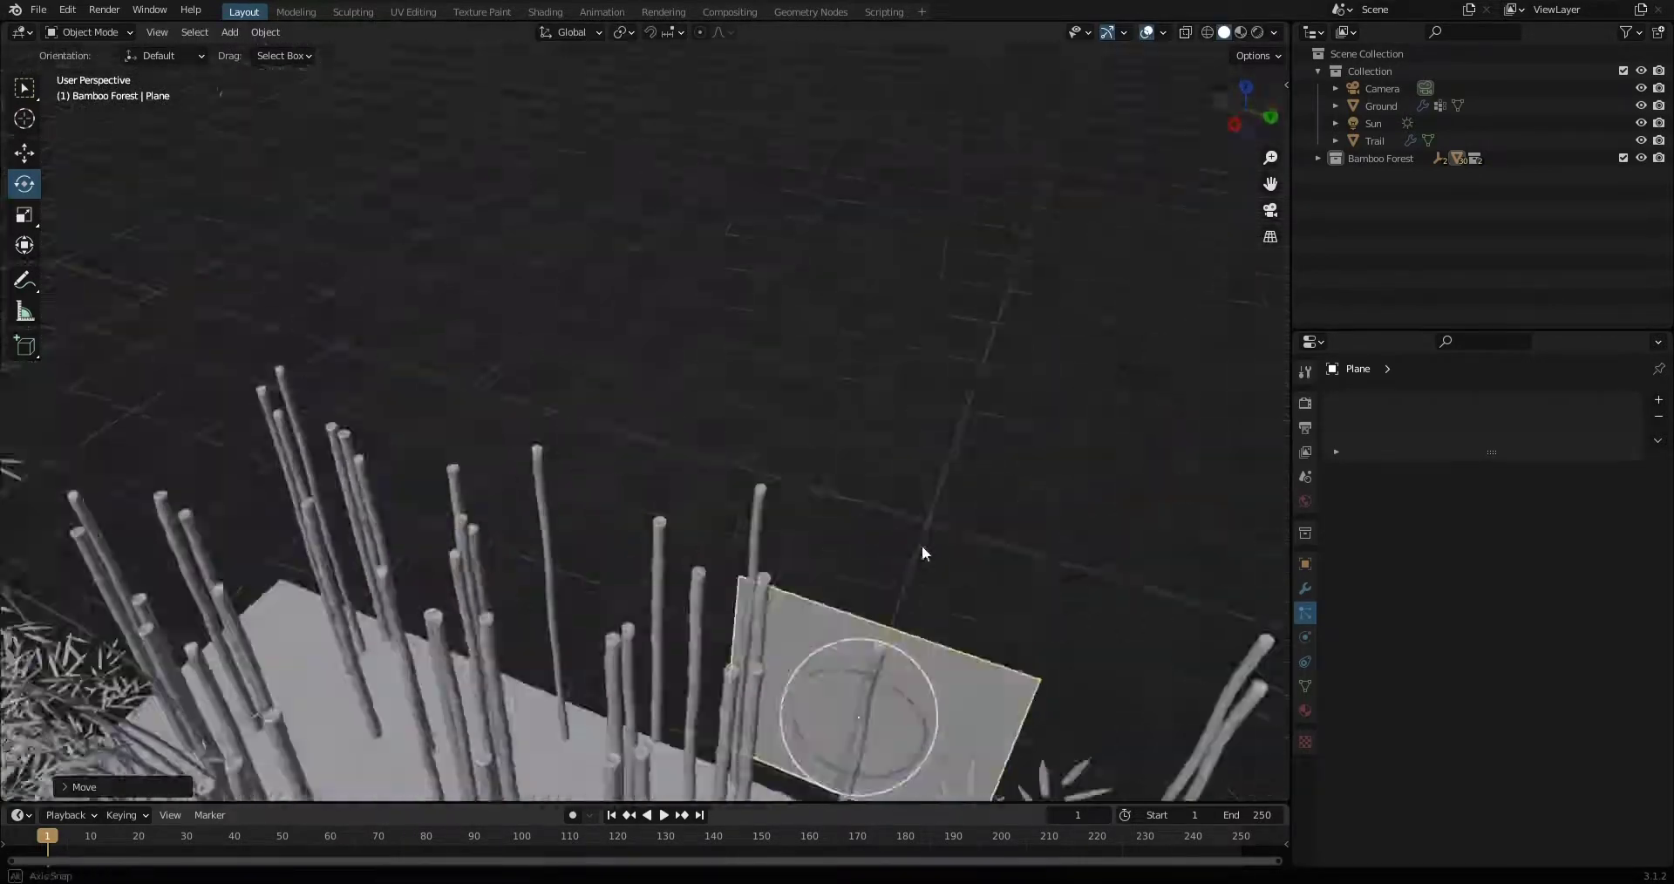
key("Home")
Scale the backdrop plane up until it fills the camera's background.
key("s")
left_click(1119, 455)
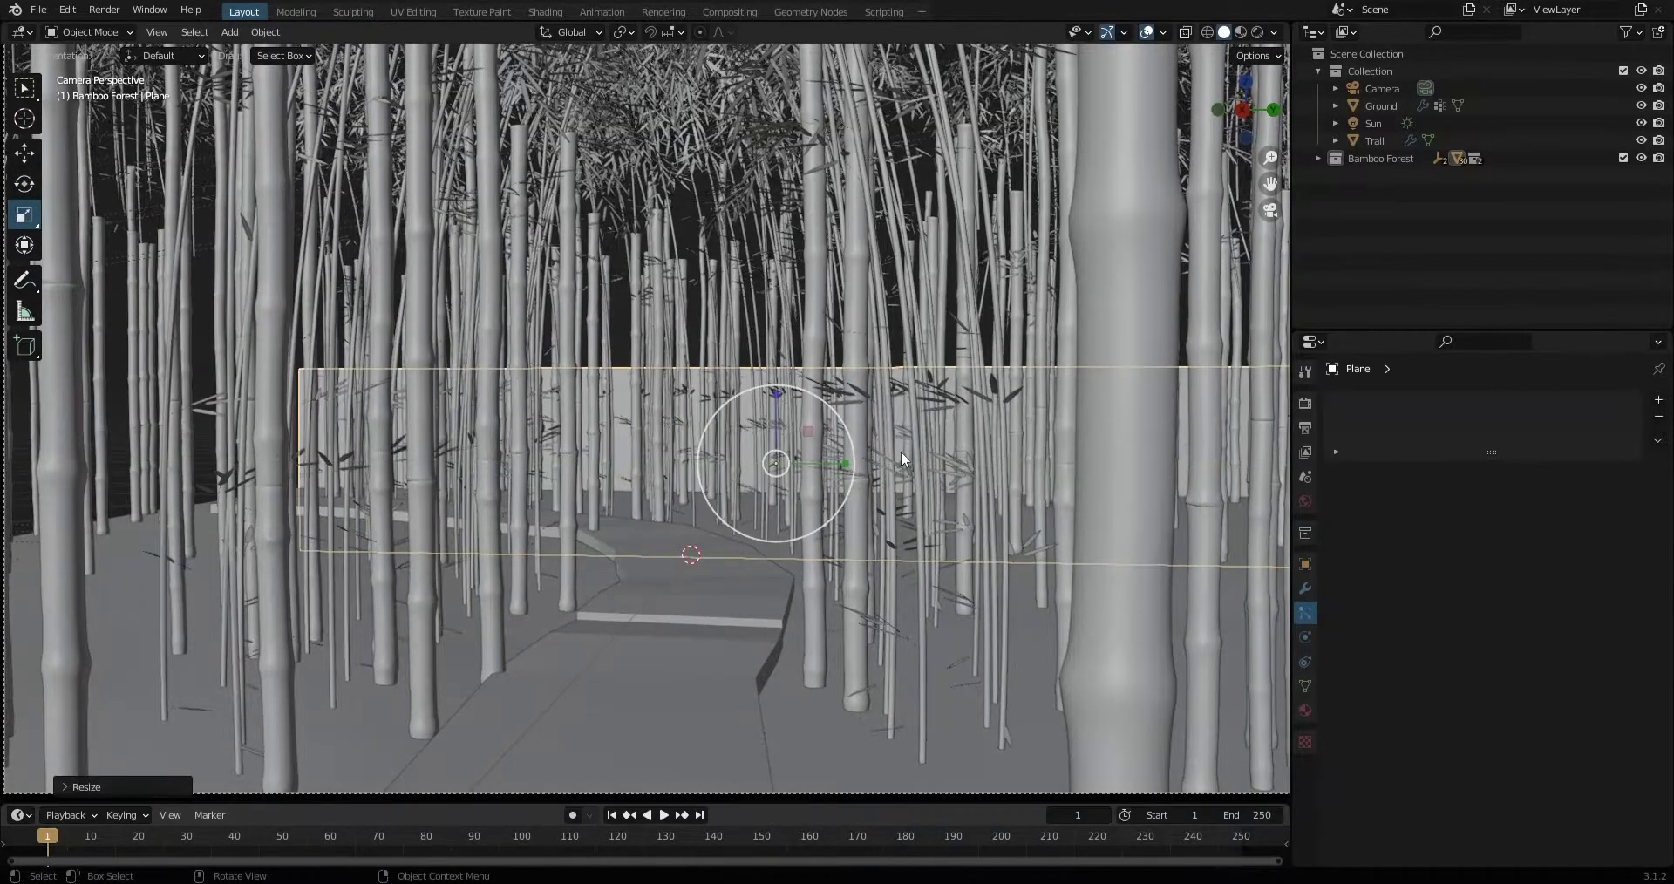
scroll(708, 453, "down", 1)
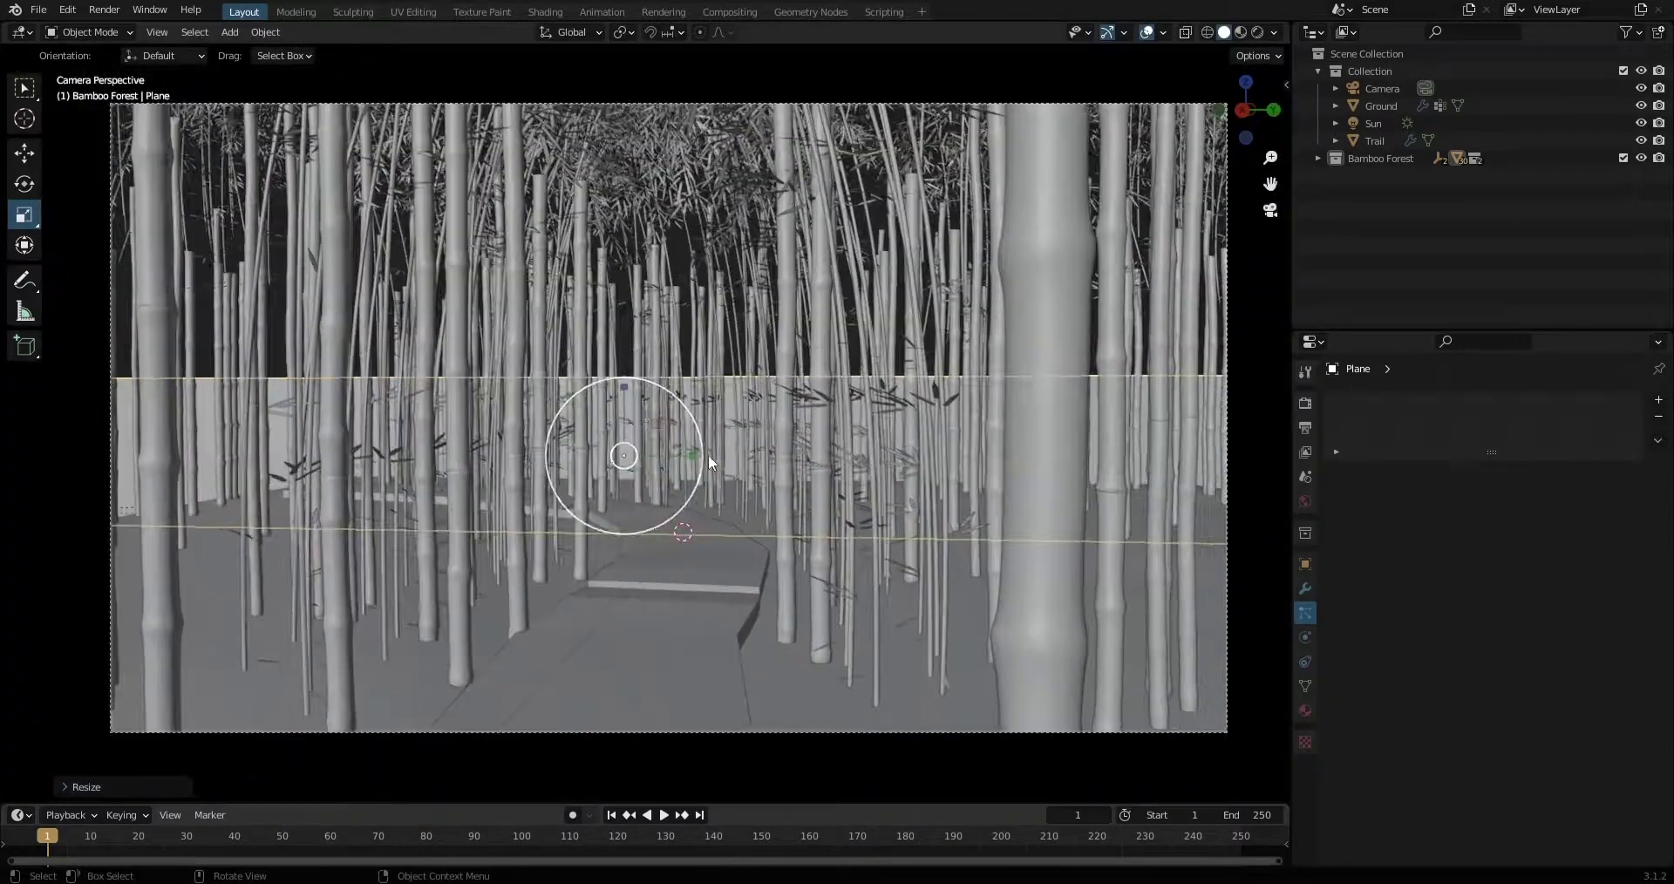
left_click_drag(708, 453, 640, 155)
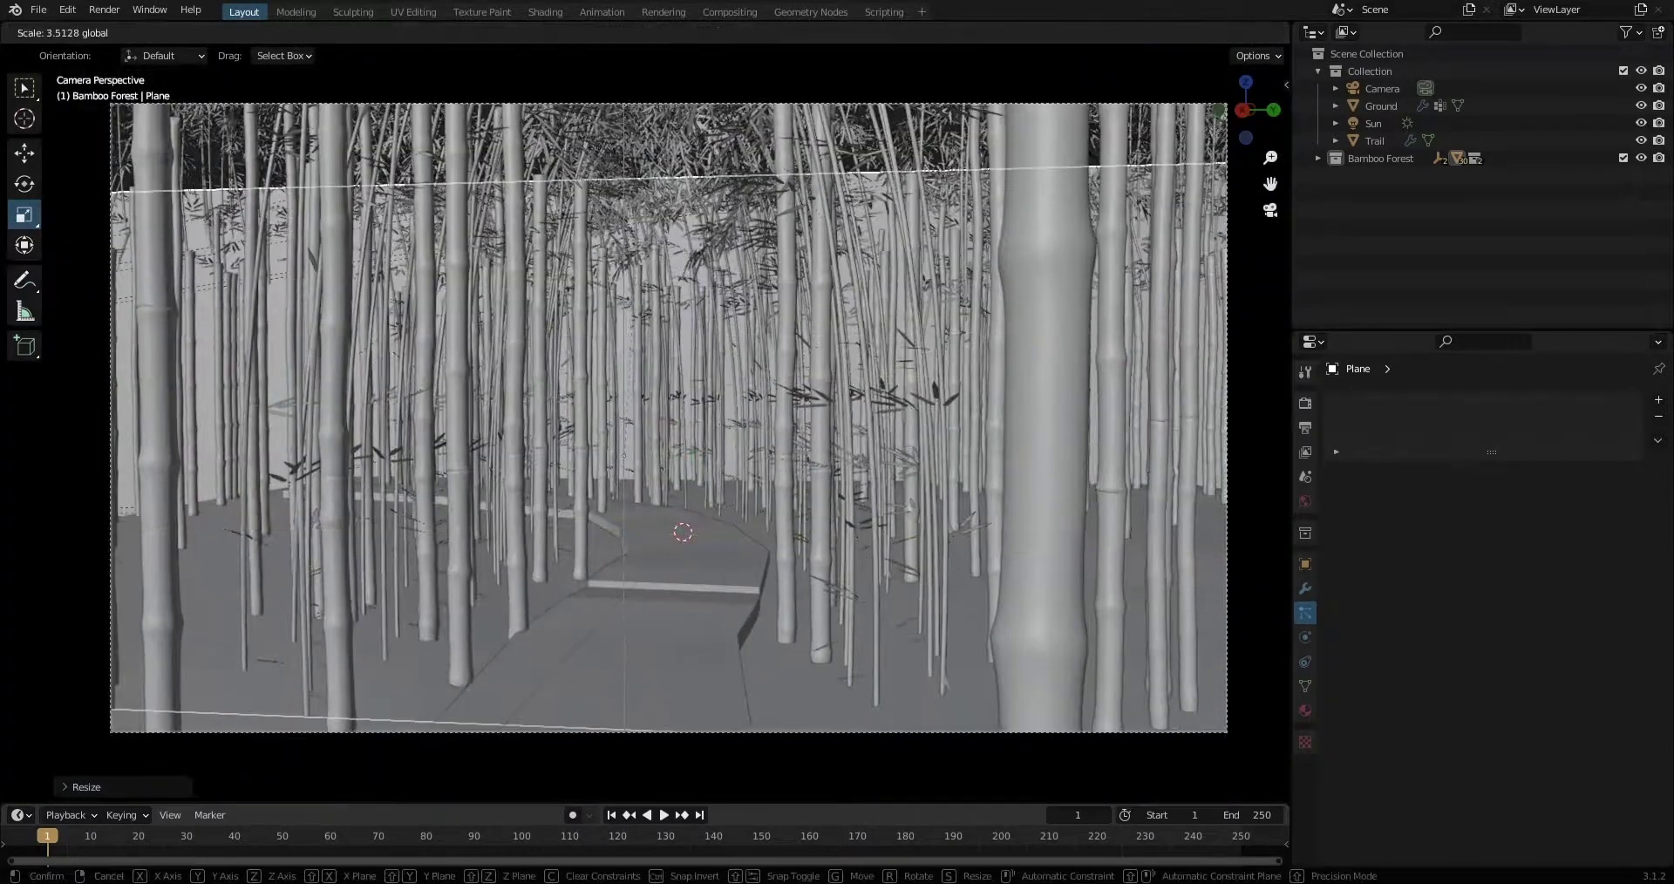
left_click(683, 246)
key("ctrl+z")
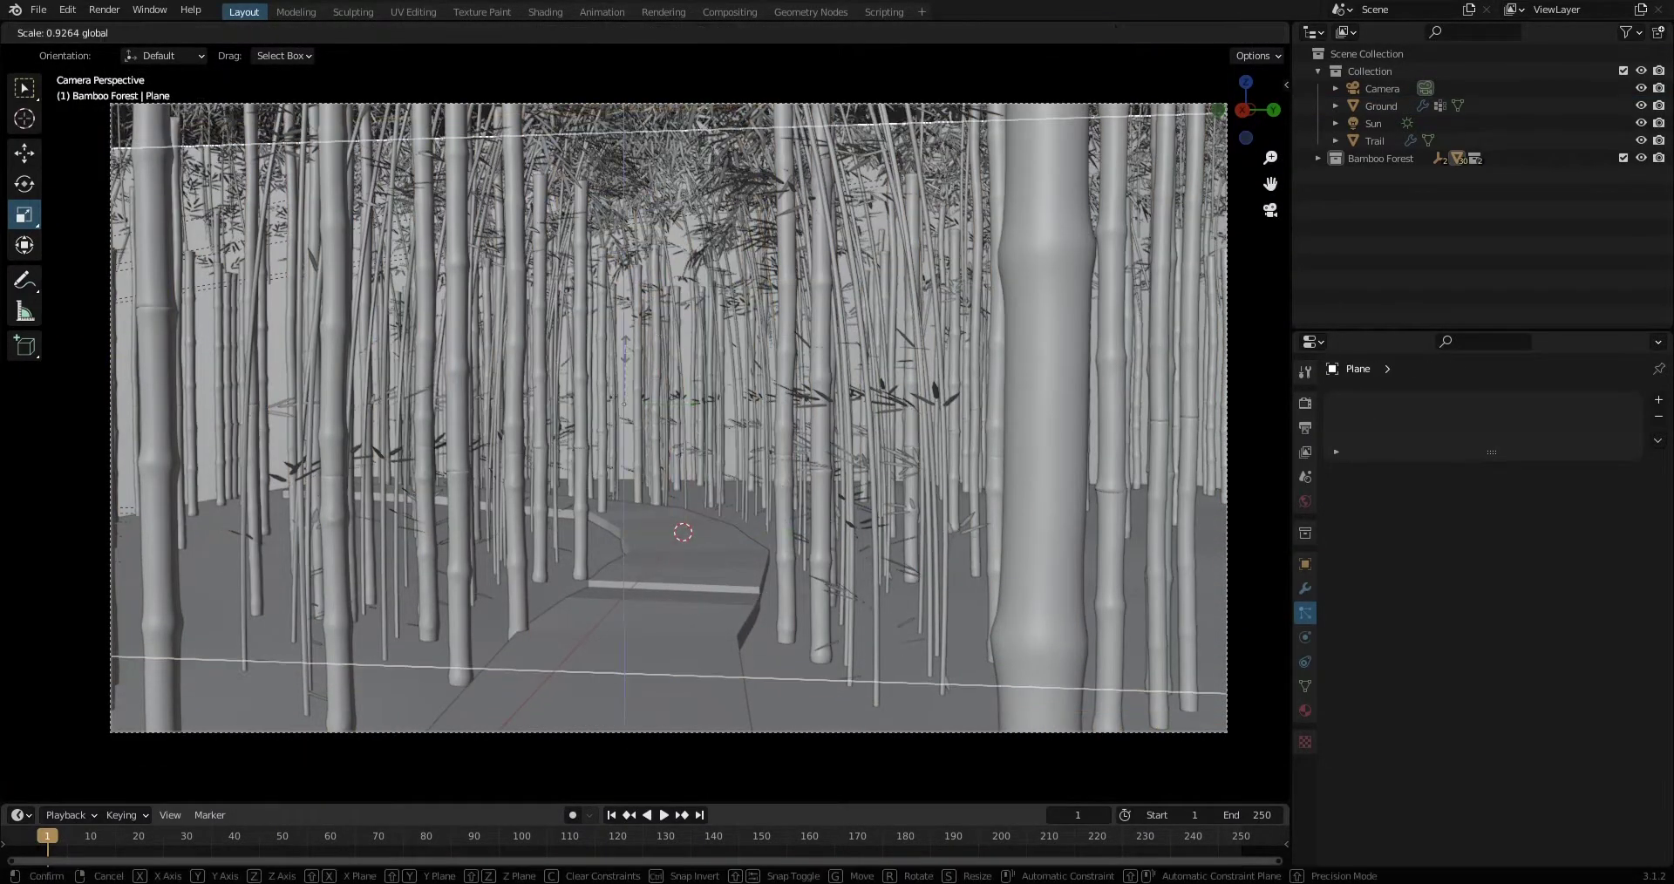
key("shift+space")
key("g")
scroll(967, 462, "down", 2)
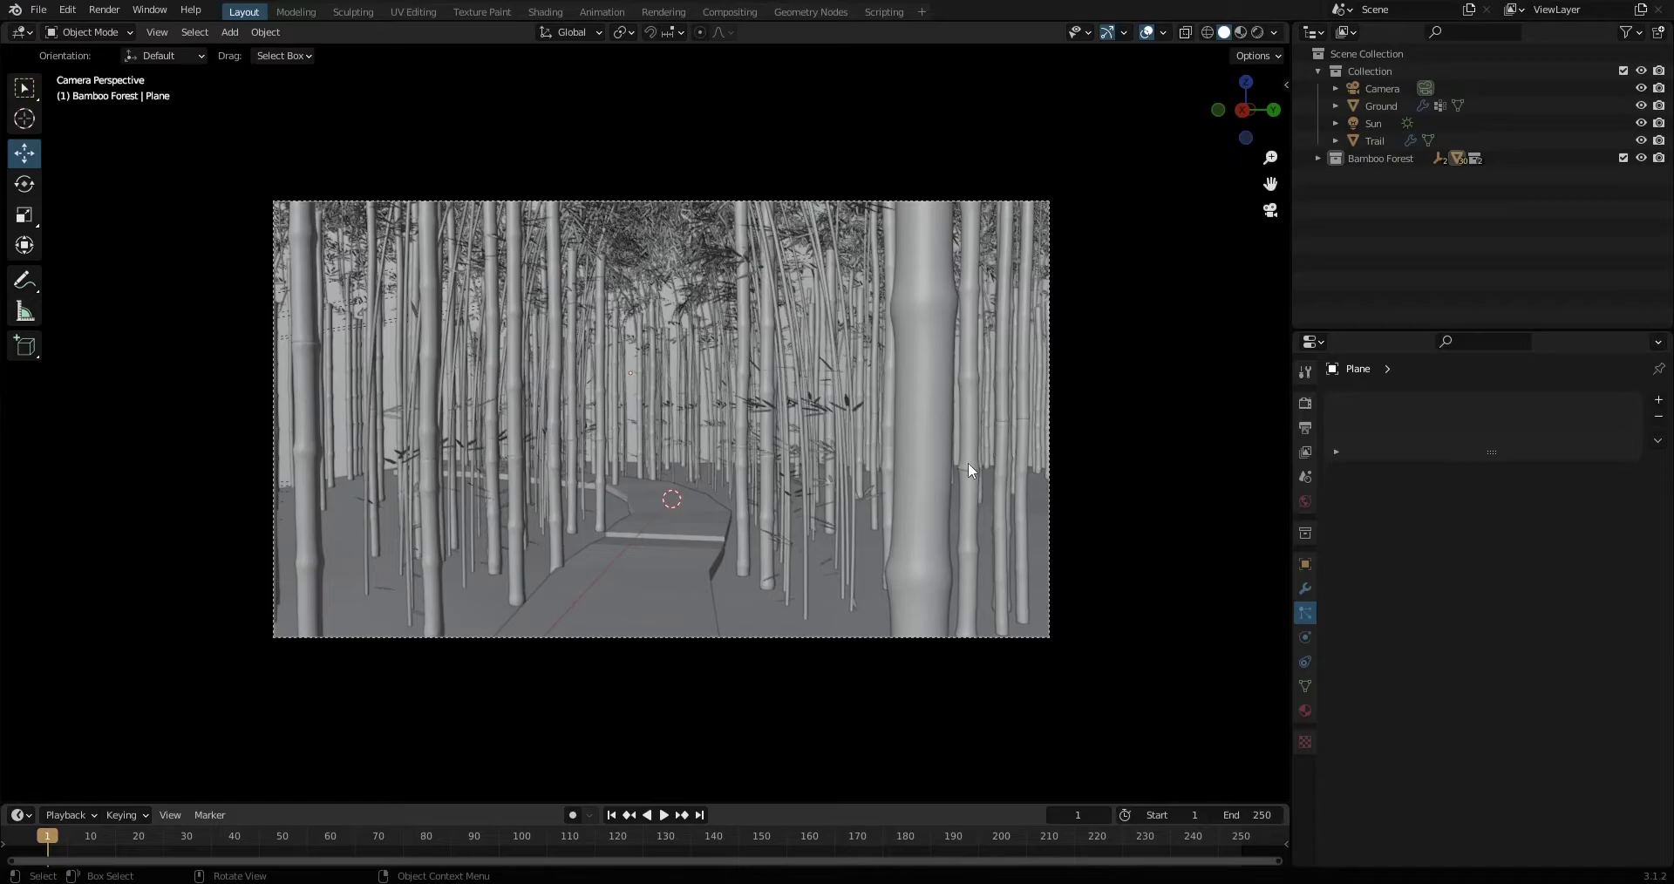
middle_click_drag(968, 462, 828, 411)
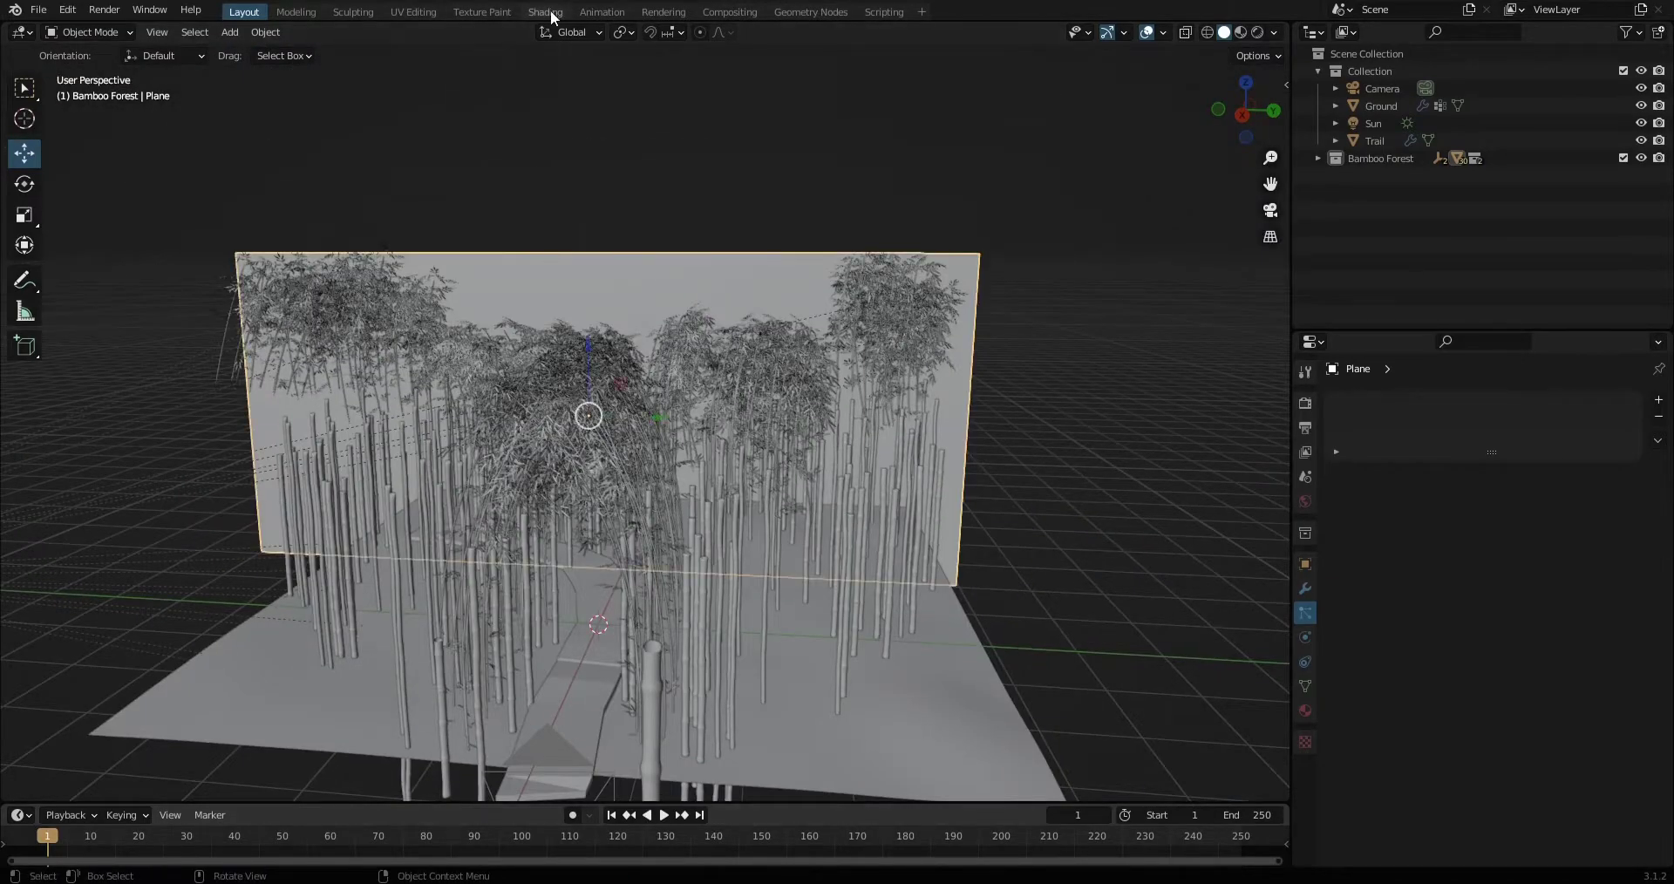
Add an Image Texture node to the backdrop plane's material.
left_click(546, 12)
key("shift+a")
left_click(523, 499)
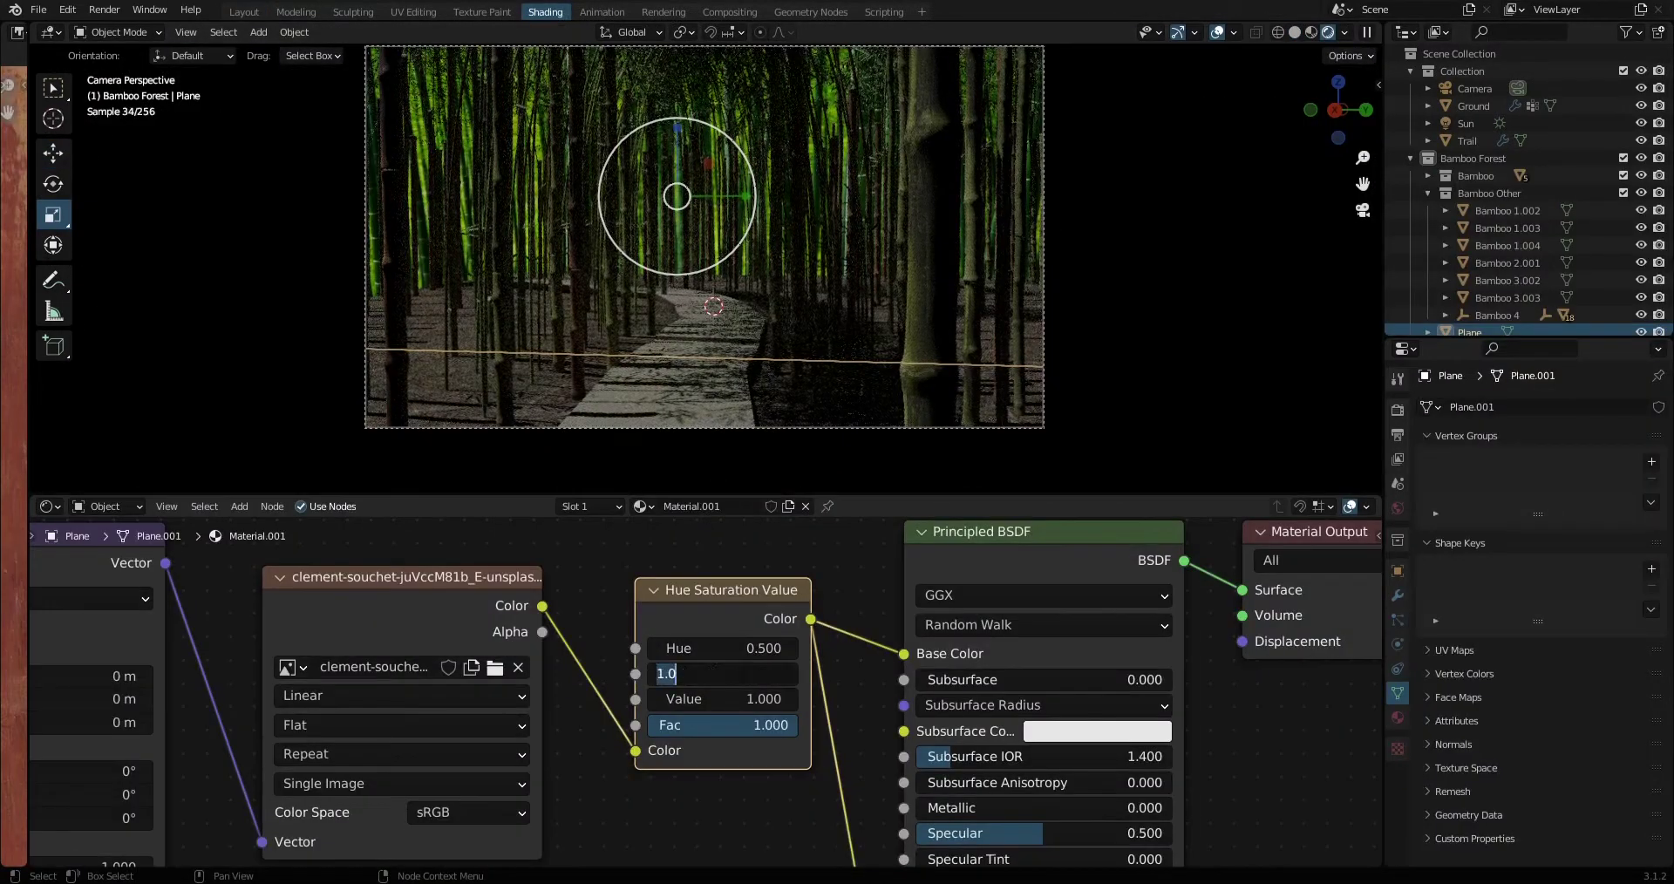
Tone the backdrop photo down to Saturation 0.600 and Value 0.600 in Hue Saturation Value.
type("0.7")
key("Return")
left_click_drag(1453, 336, 1453, 417)
left_click(1453, 390)
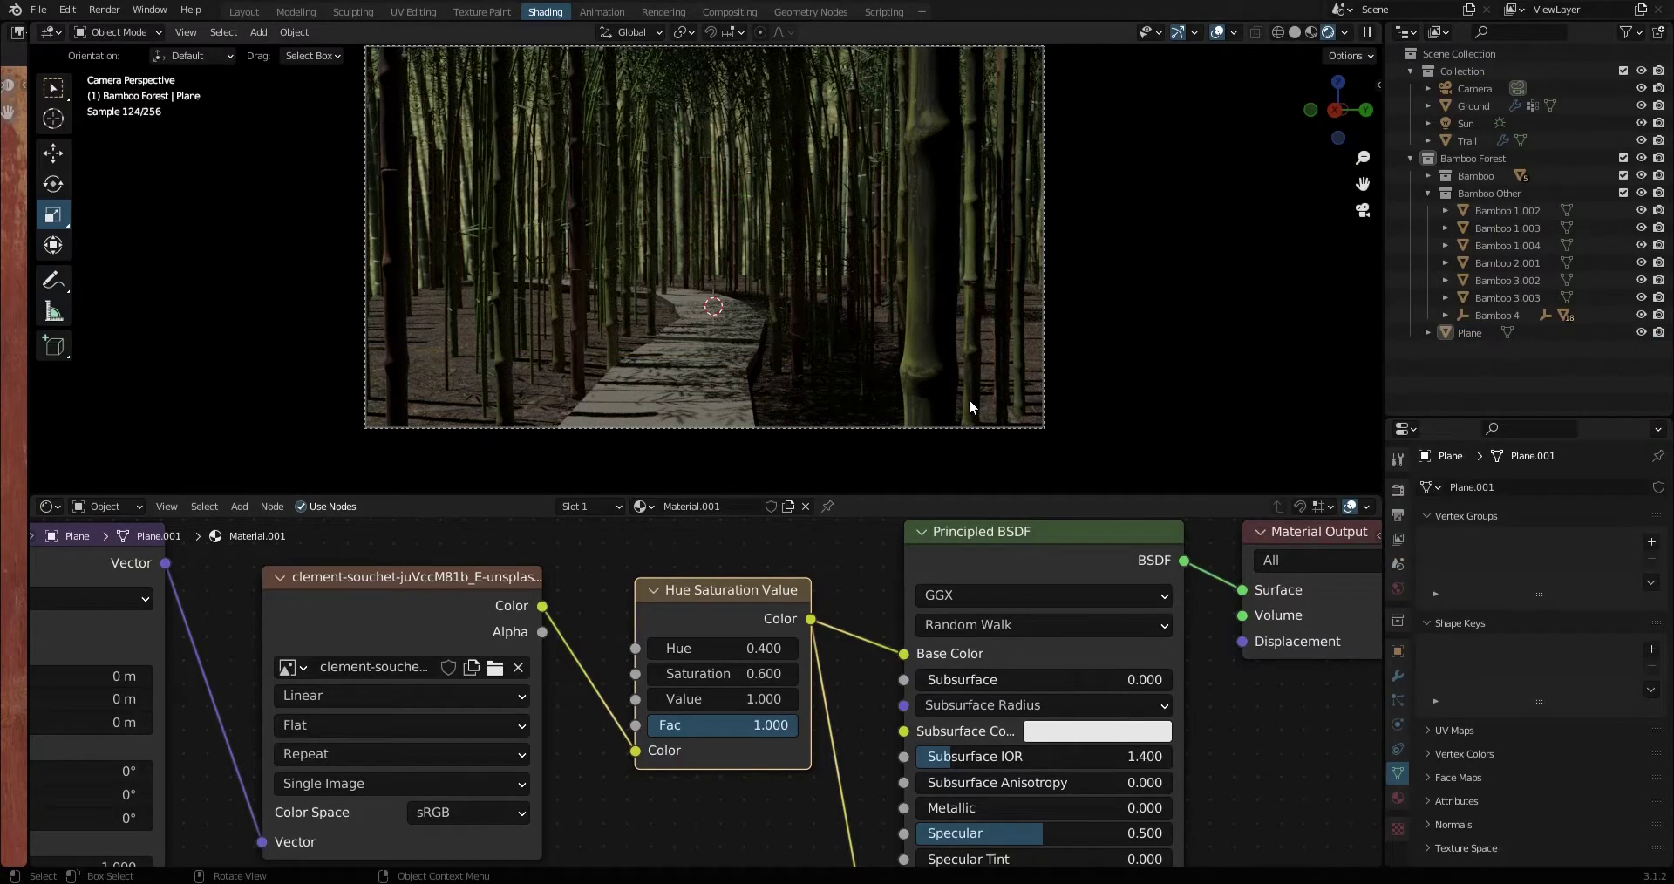
scroll(743, 700, "down", 1)
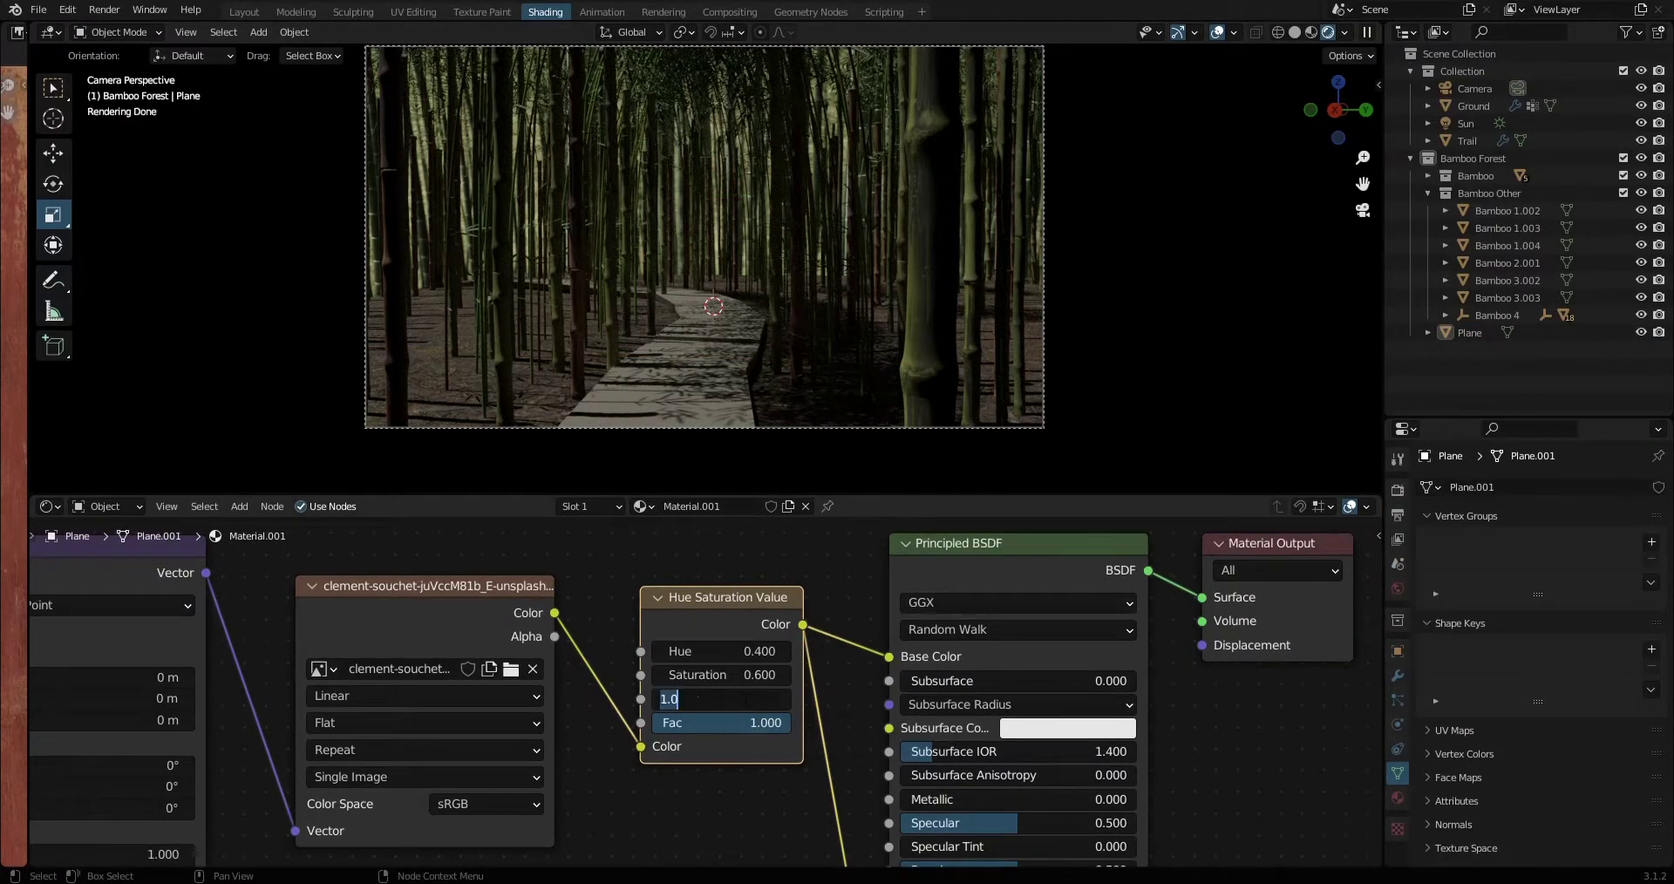
type("0.800")
left_click_drag(734, 699, 715, 699)
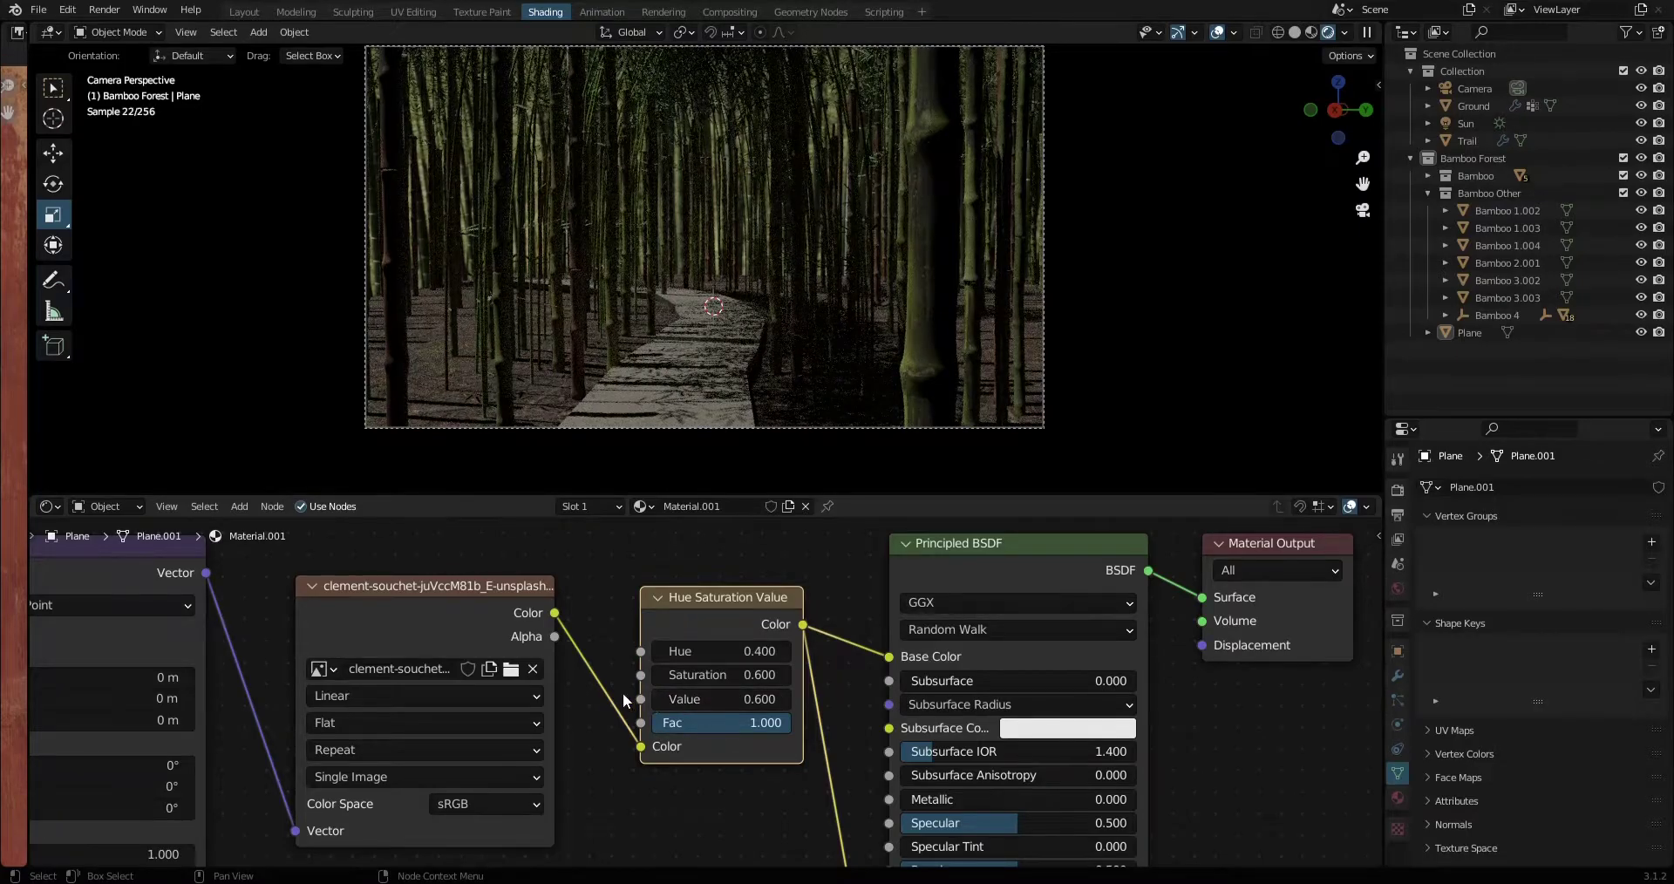
scroll(565, 644, "down", 2)
scroll(657, 592, "up", 3)
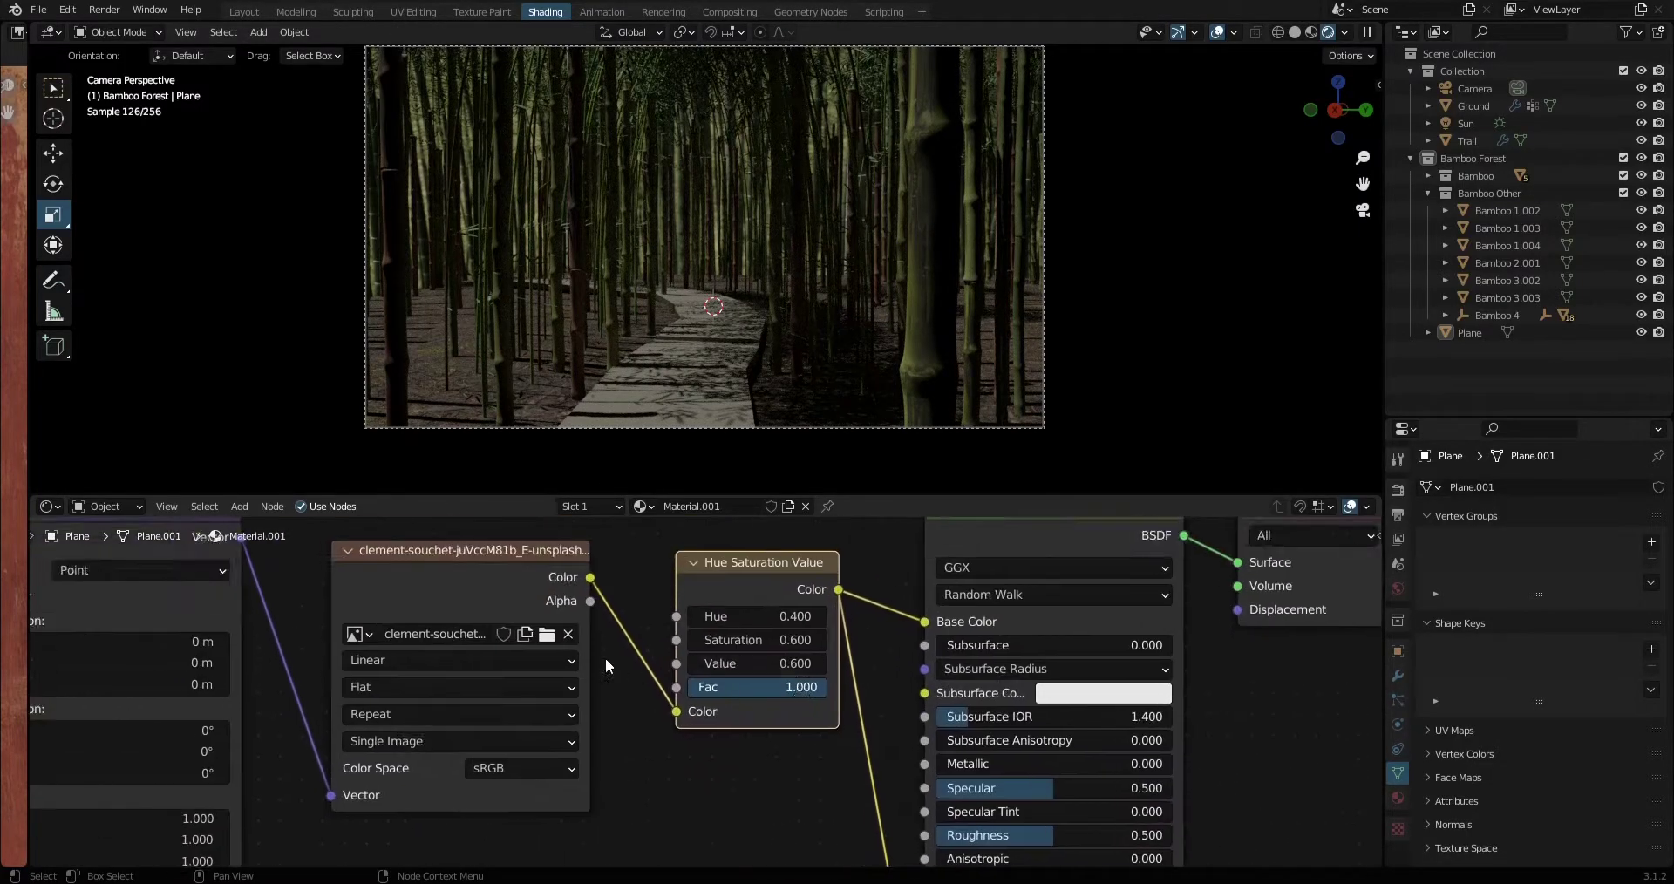
scroll(663, 610, "down", 2)
scroll(708, 673, "up", 2)
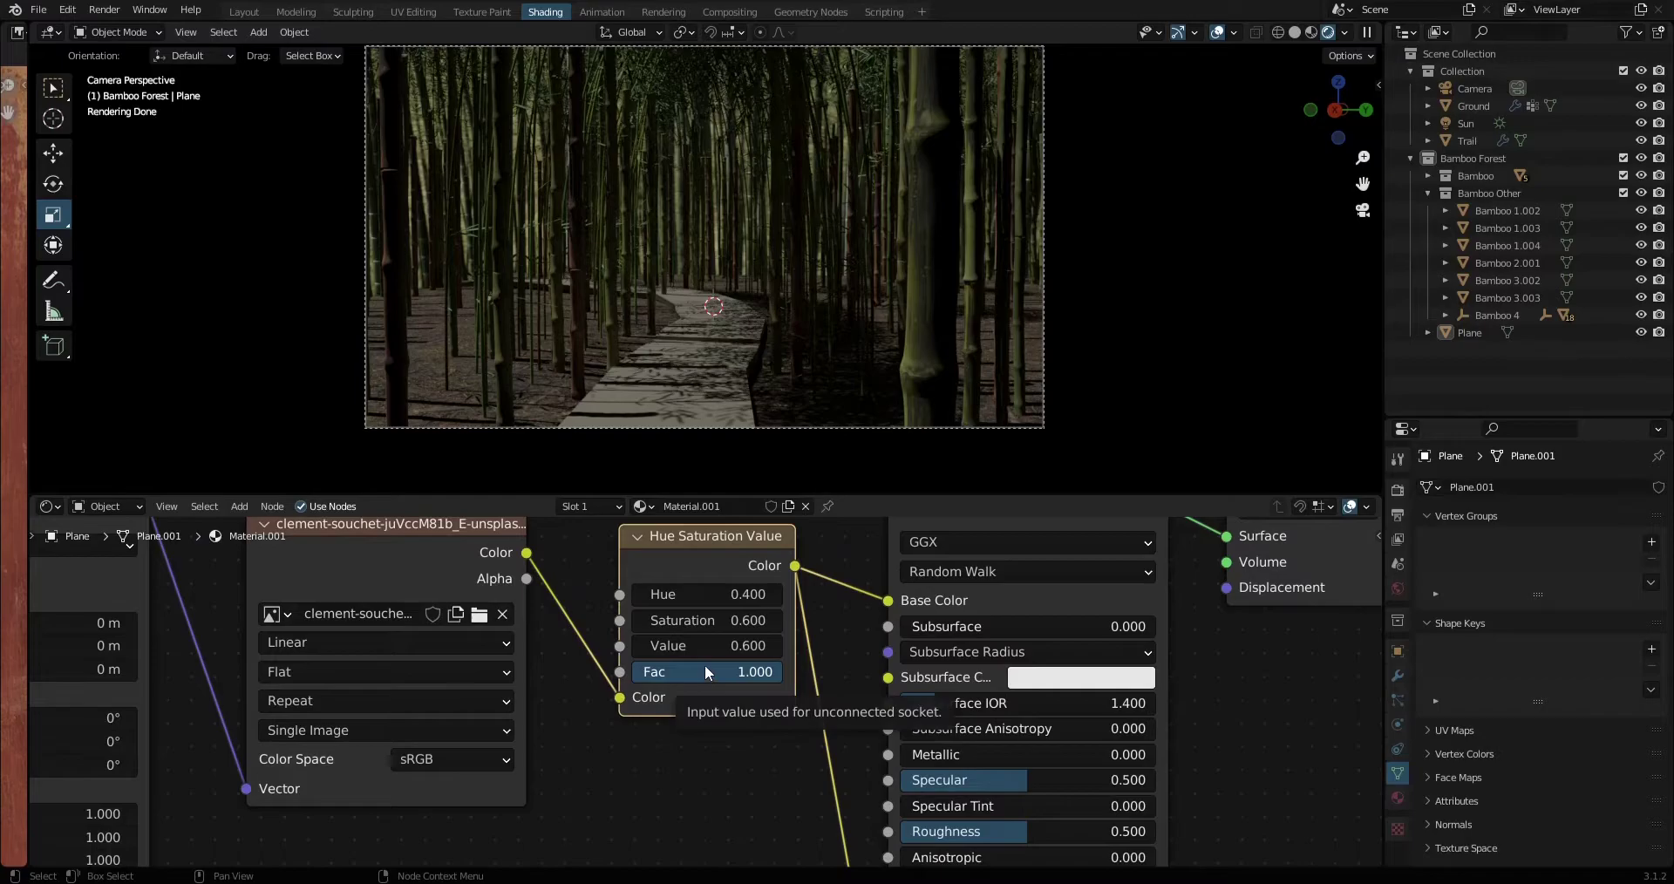
Set the render tile size to 25 in Render Properties.
left_click(1398, 490)
left_click_drag(1482, 420, 1483, 335)
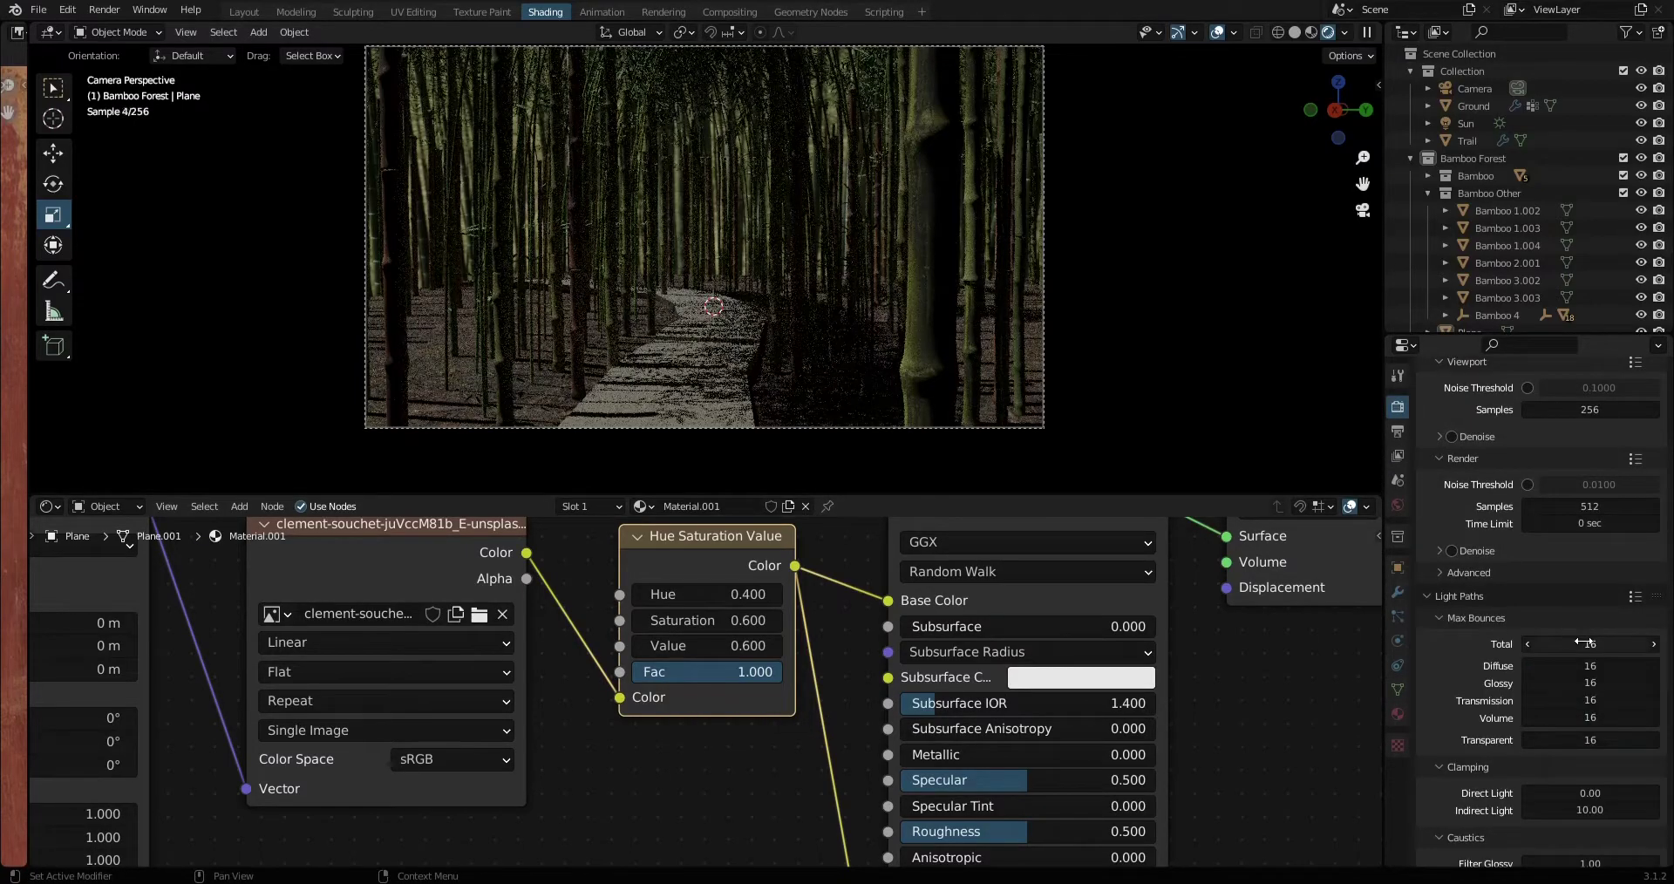
scroll(1458, 756, "down", 8)
scroll(1458, 757, "down", 6)
left_click(1579, 656)
type("25")
key("Return")
Expand the Color Management settings and widen the properties panel.
left_click(1462, 517)
left_click(1474, 691)
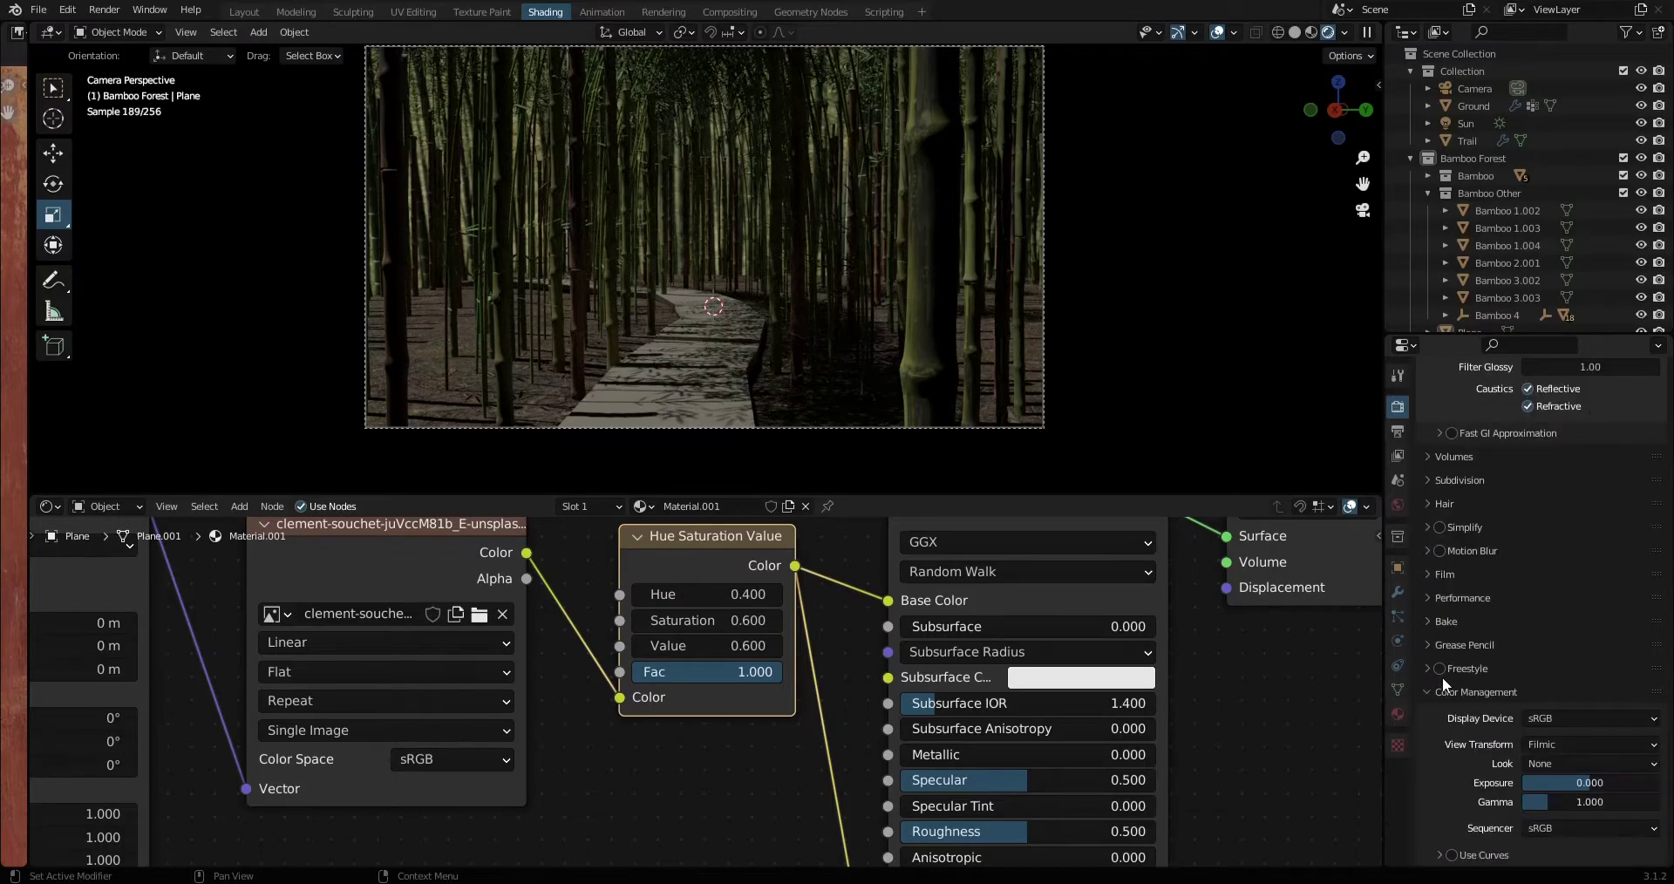
left_click_drag(1384, 419, 1358, 419)
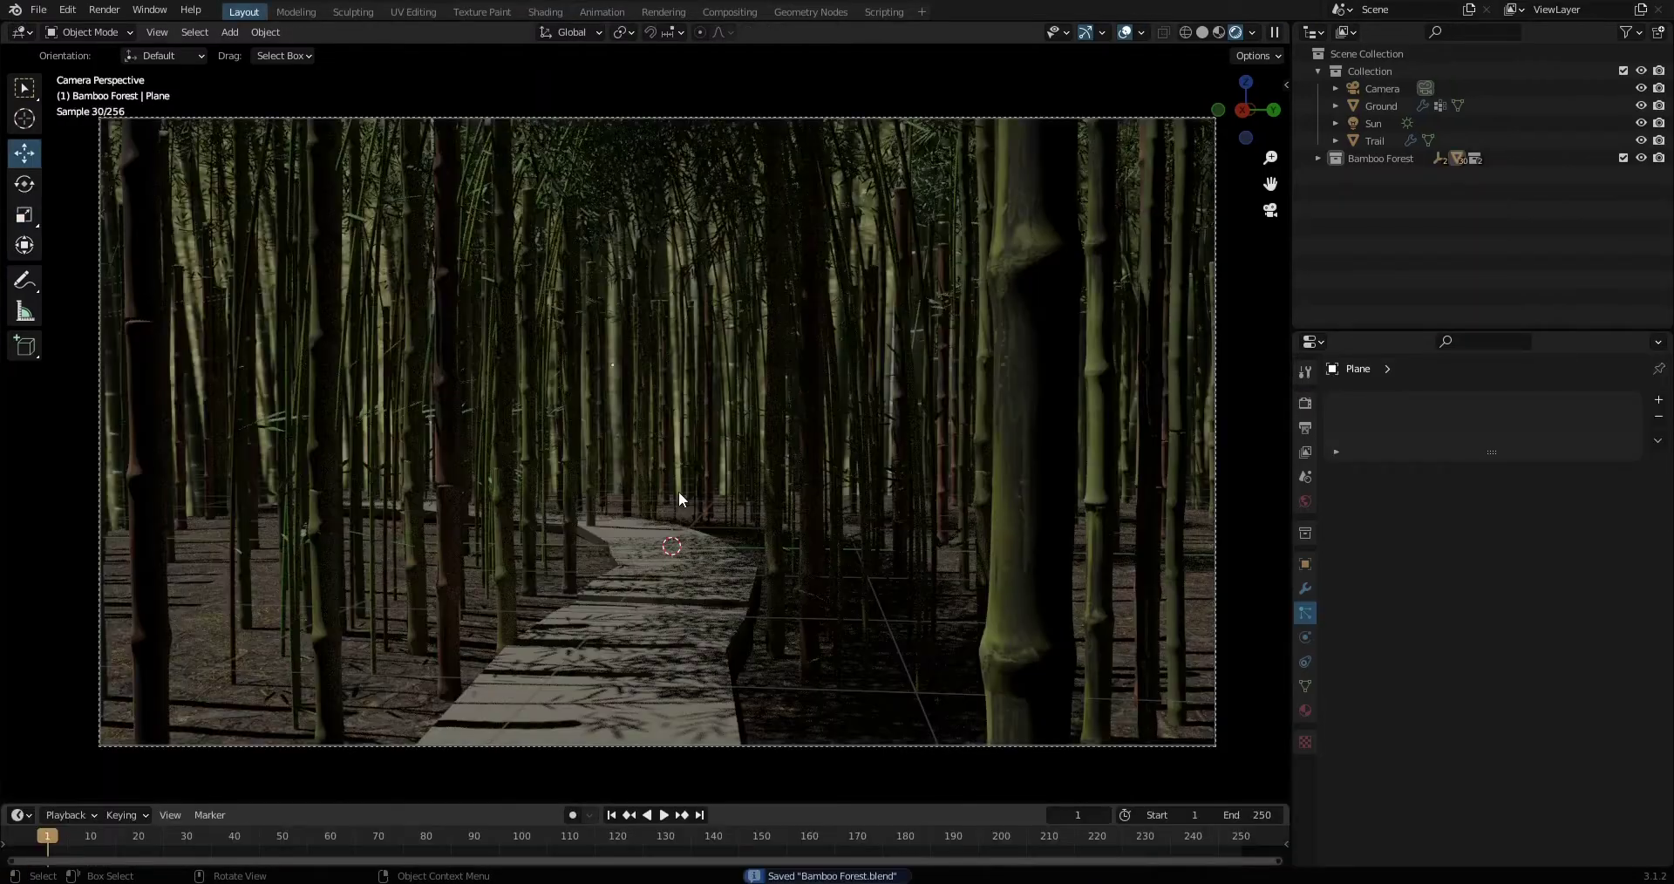
mouse_move(678, 490)
middle_mouse_down()
mouse_move(675, 548)
mouse_move(698, 118)
mouse_move(652, 307)
middle_mouse_up()
Set the render's Color Management Look to High Contrast.
key("KP_0")
left_click(598, 418)
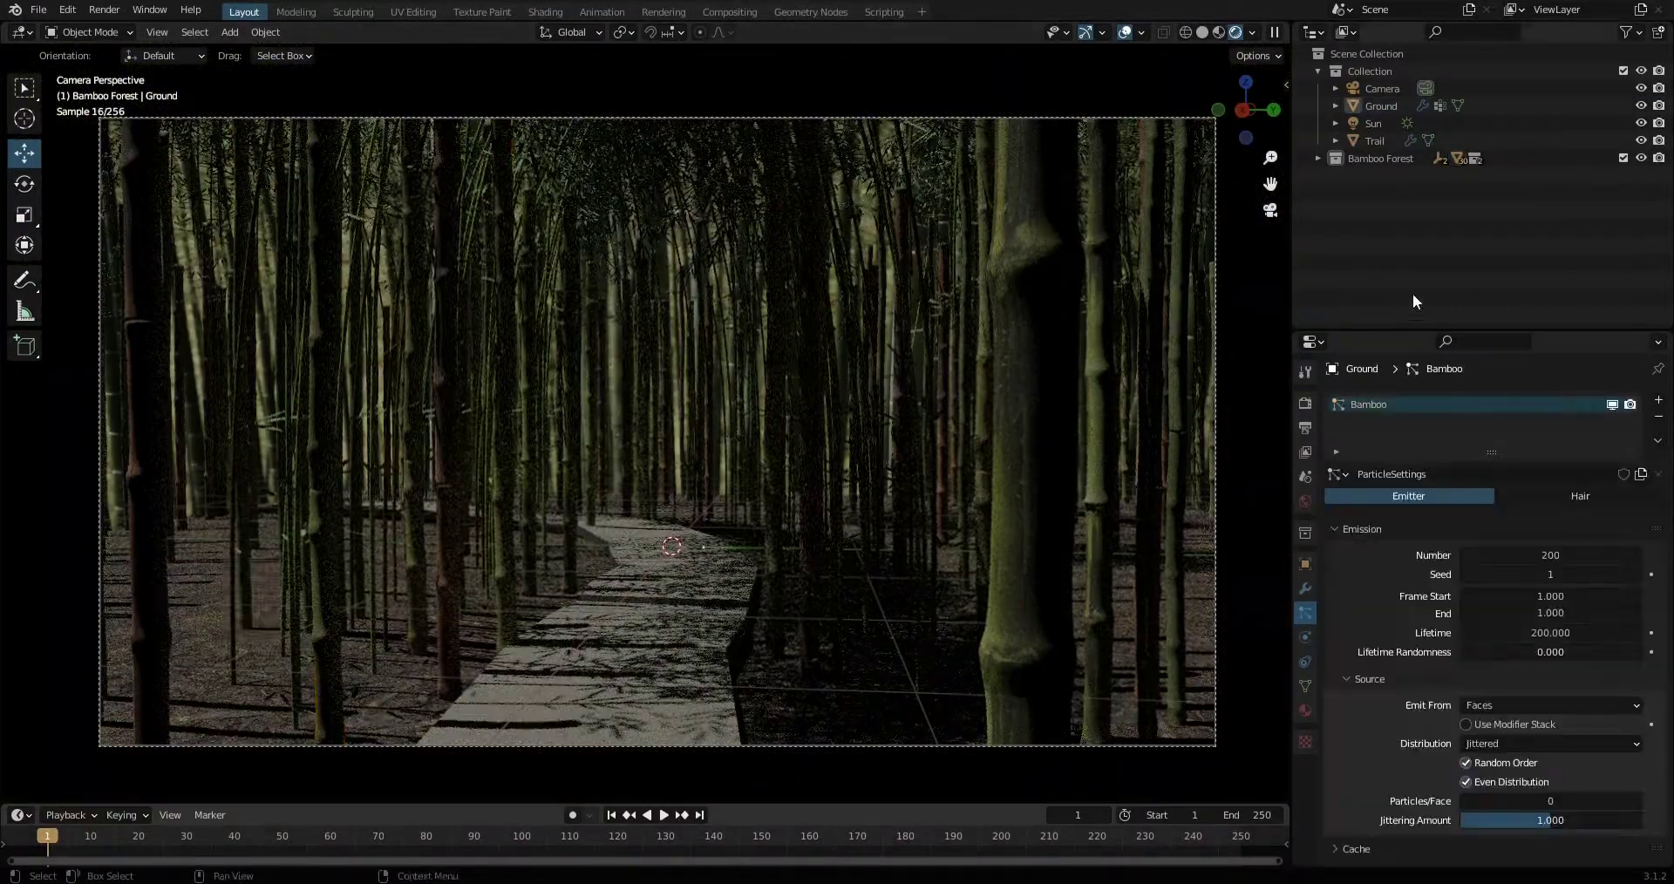
scroll(1347, 523, "down", 5)
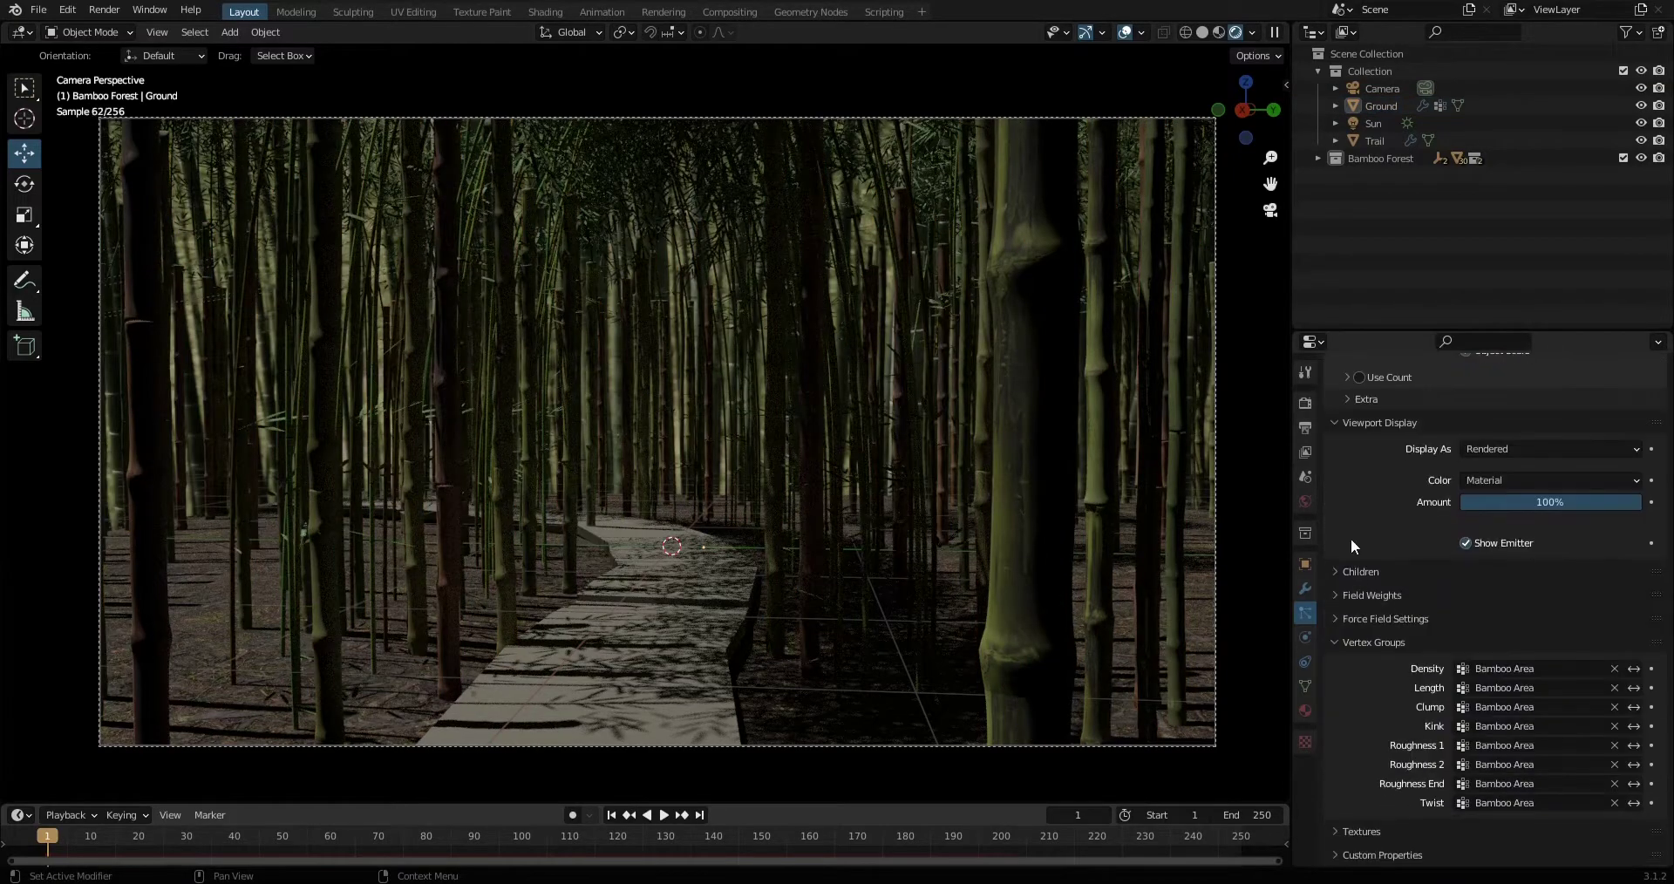
left_click(1305, 403)
left_click(1396, 847)
scroll(1395, 785, "down", 5)
left_click(1560, 764)
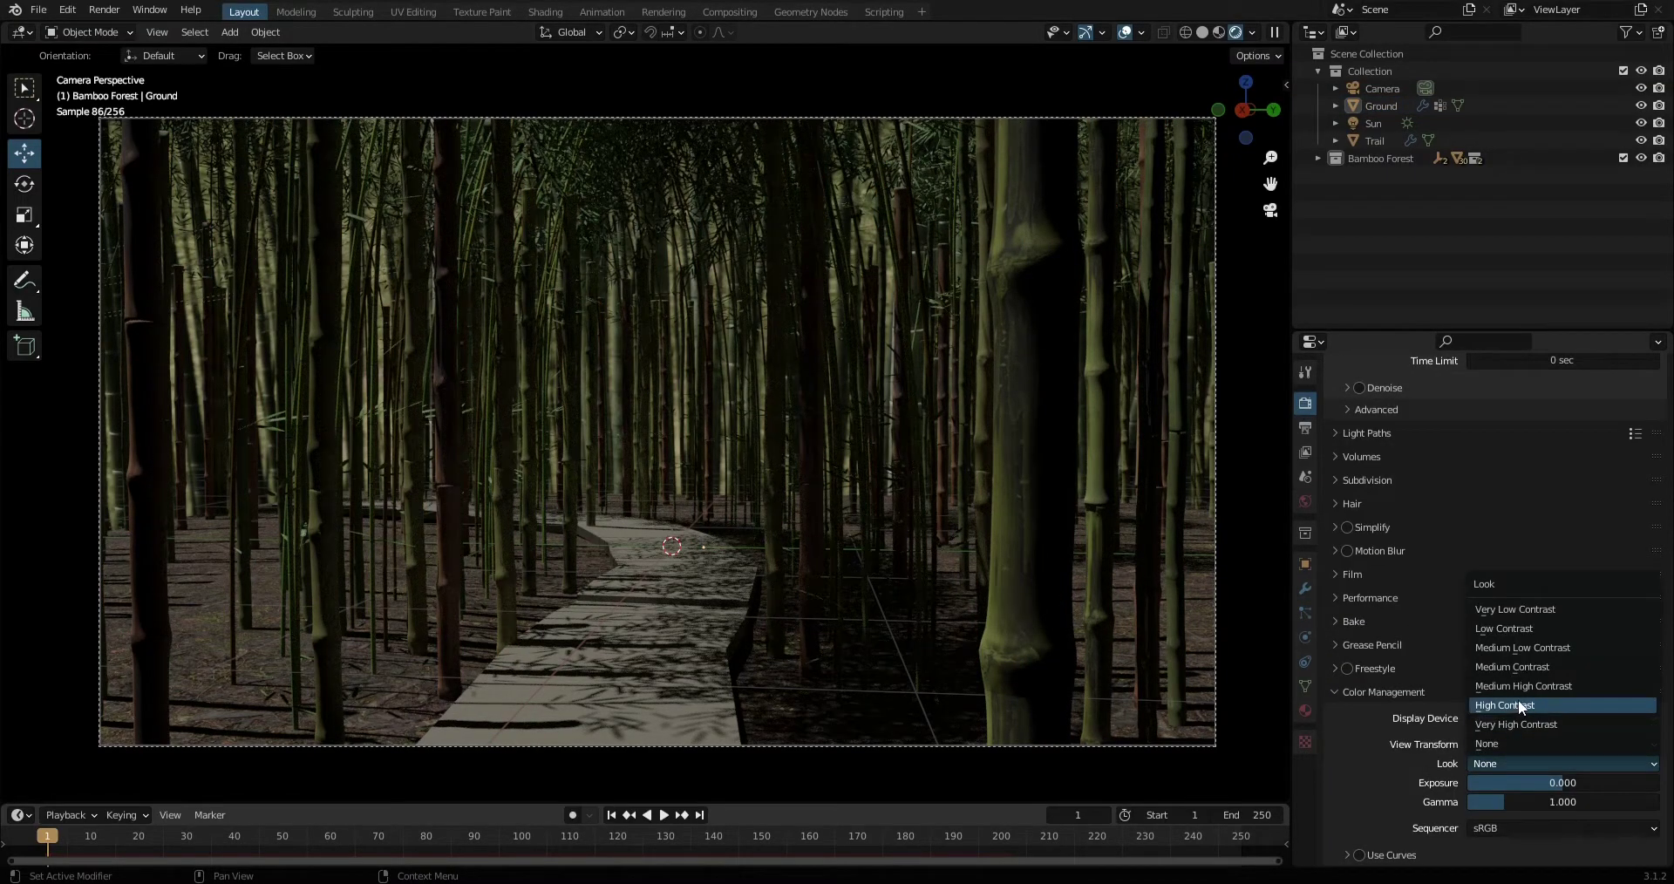
left_click(1519, 704)
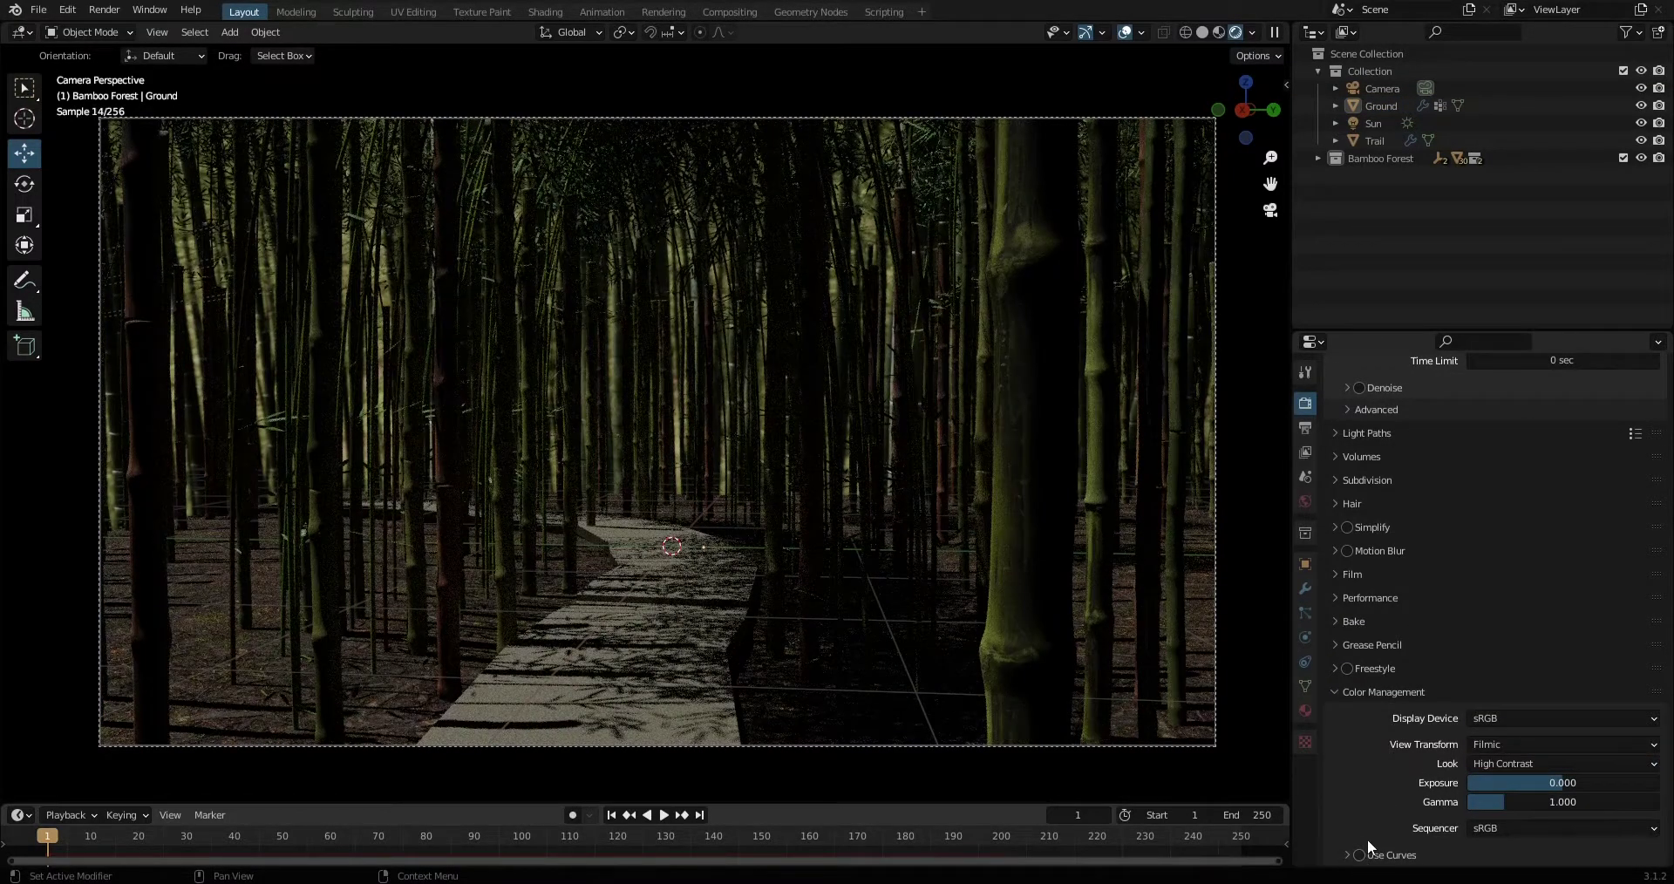
Enable Use Curves and raise a midtone point to about X 0.48, Y 0.57.
left_click(1359, 854)
scroll(1412, 785, "down", 5)
left_click_drag(1463, 741, 1487, 679)
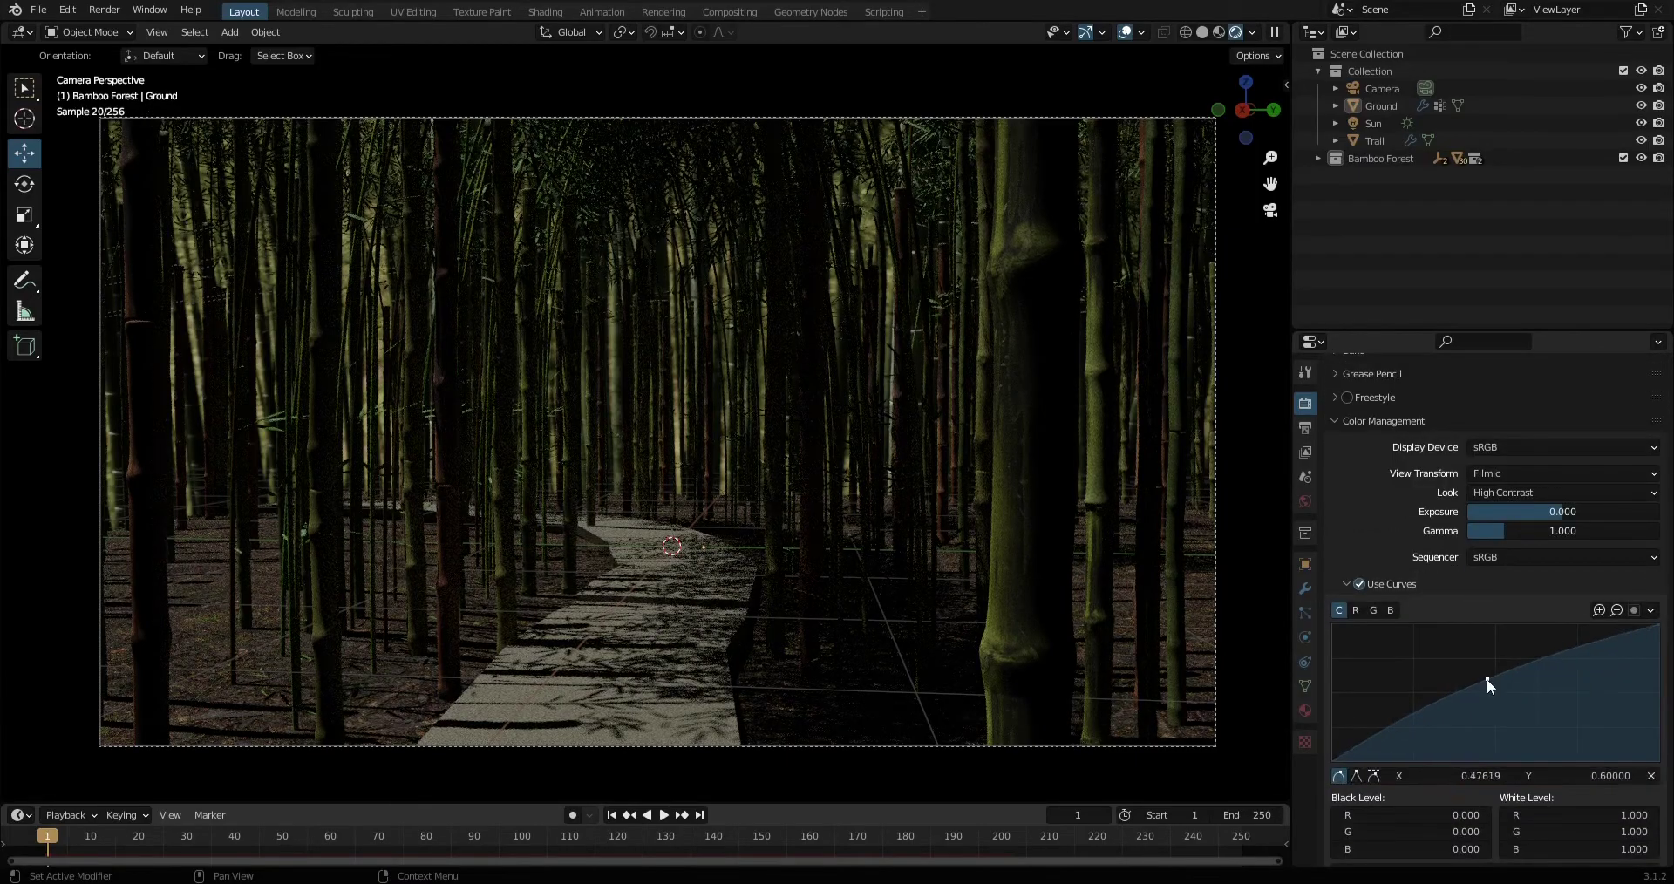
left_click_drag(1488, 678, 1490, 683)
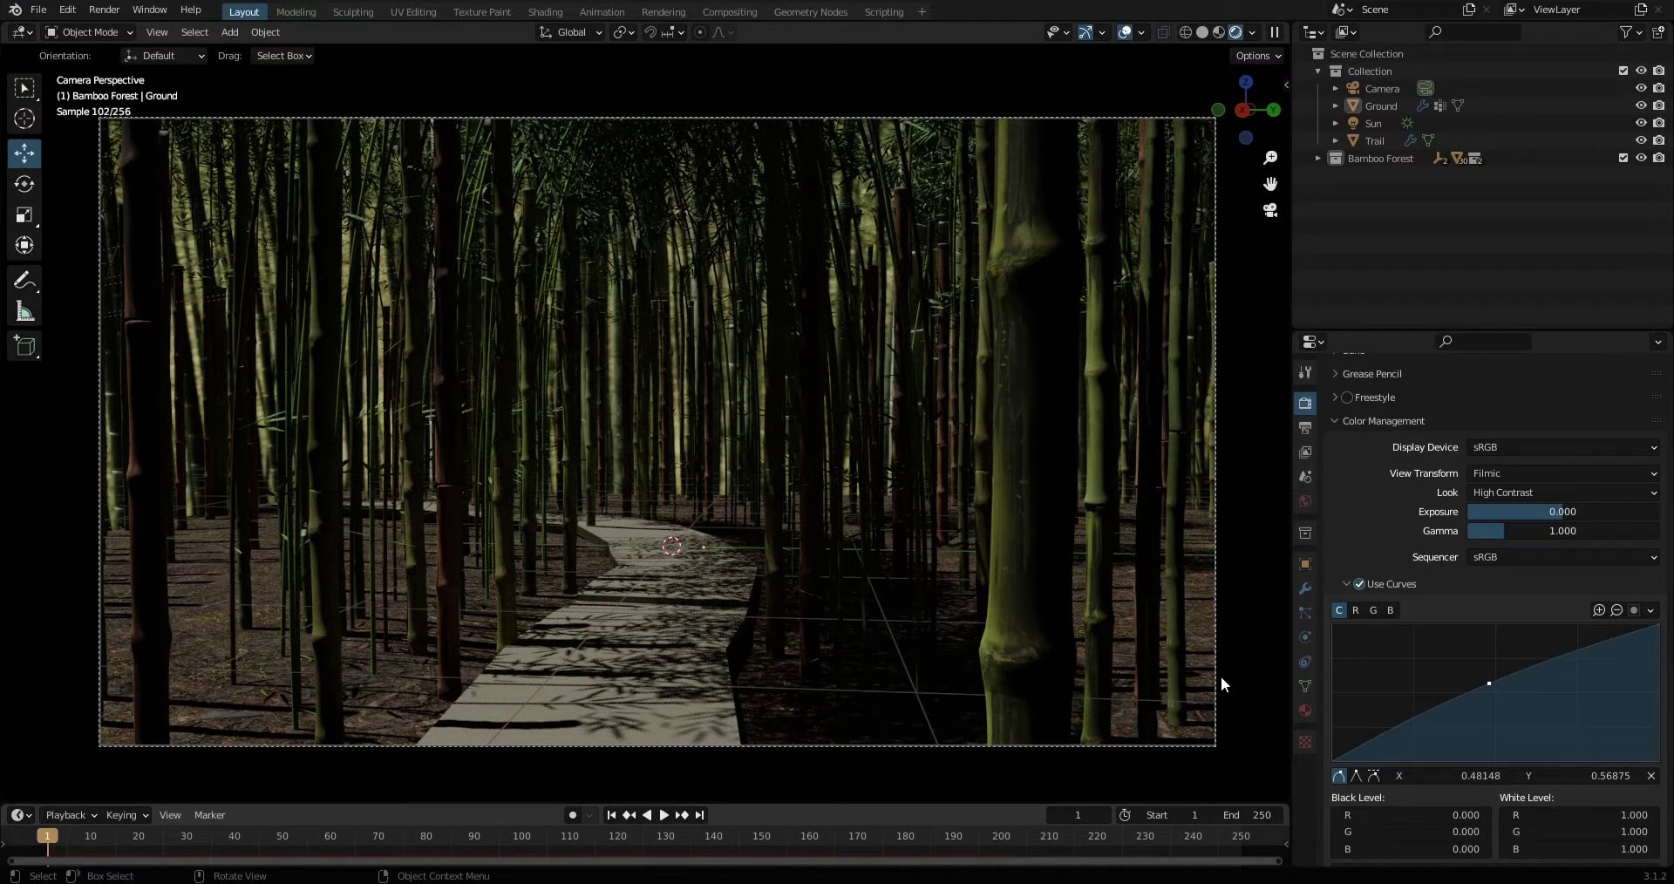
key("z")
middle_click_drag(1055, 467, 930, 671)
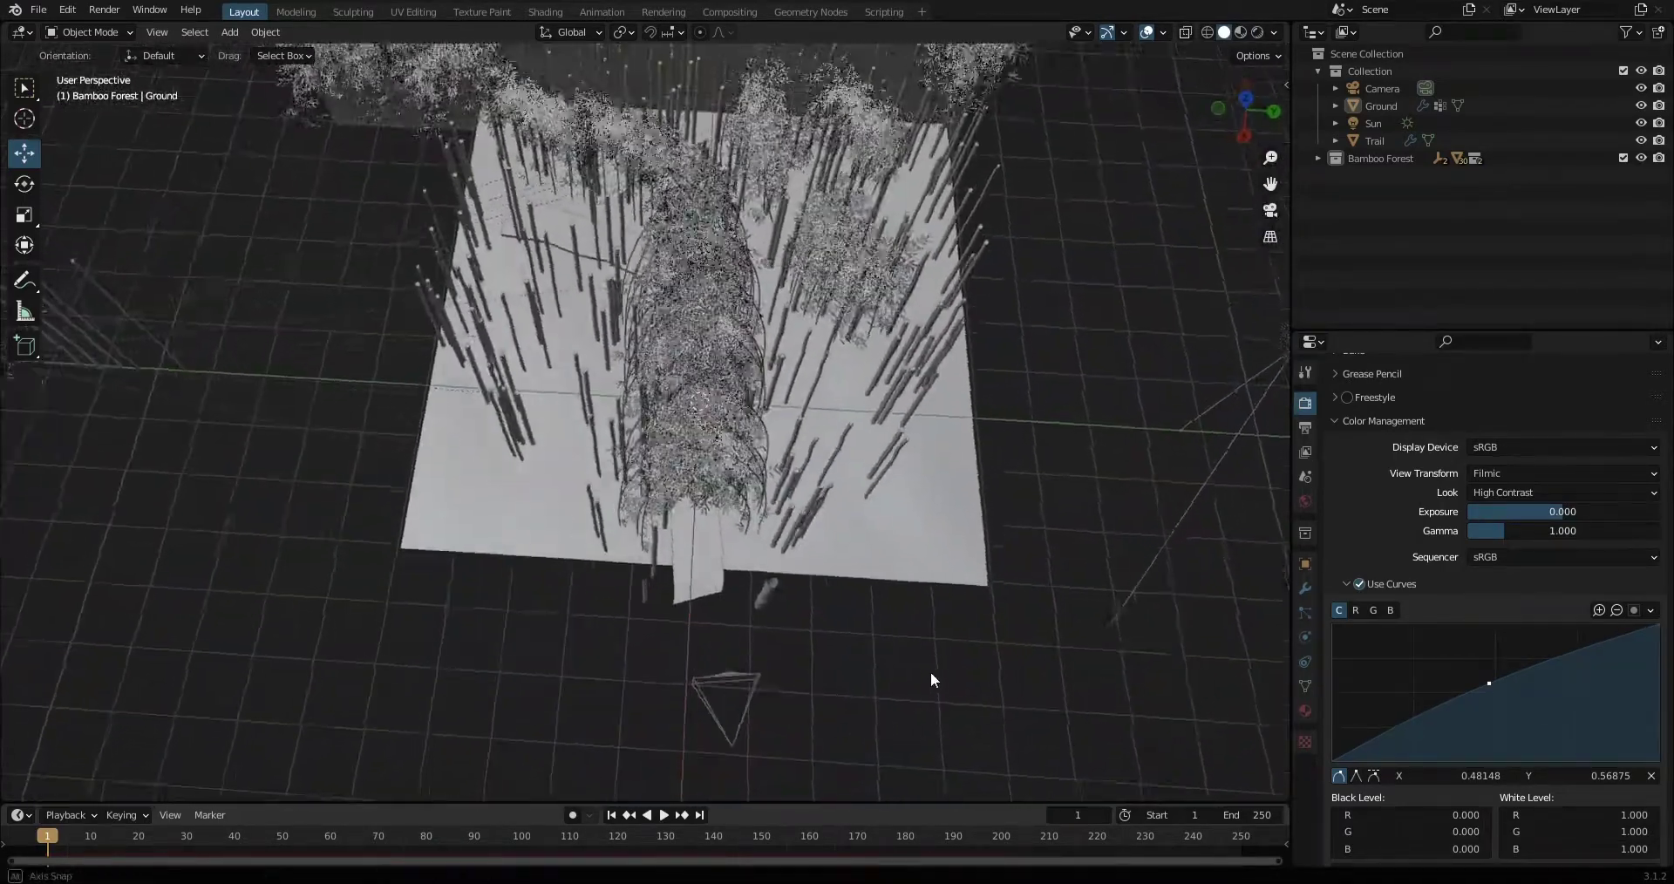
Set the Ground's bamboo particle Number to 400.
key("KP_0")
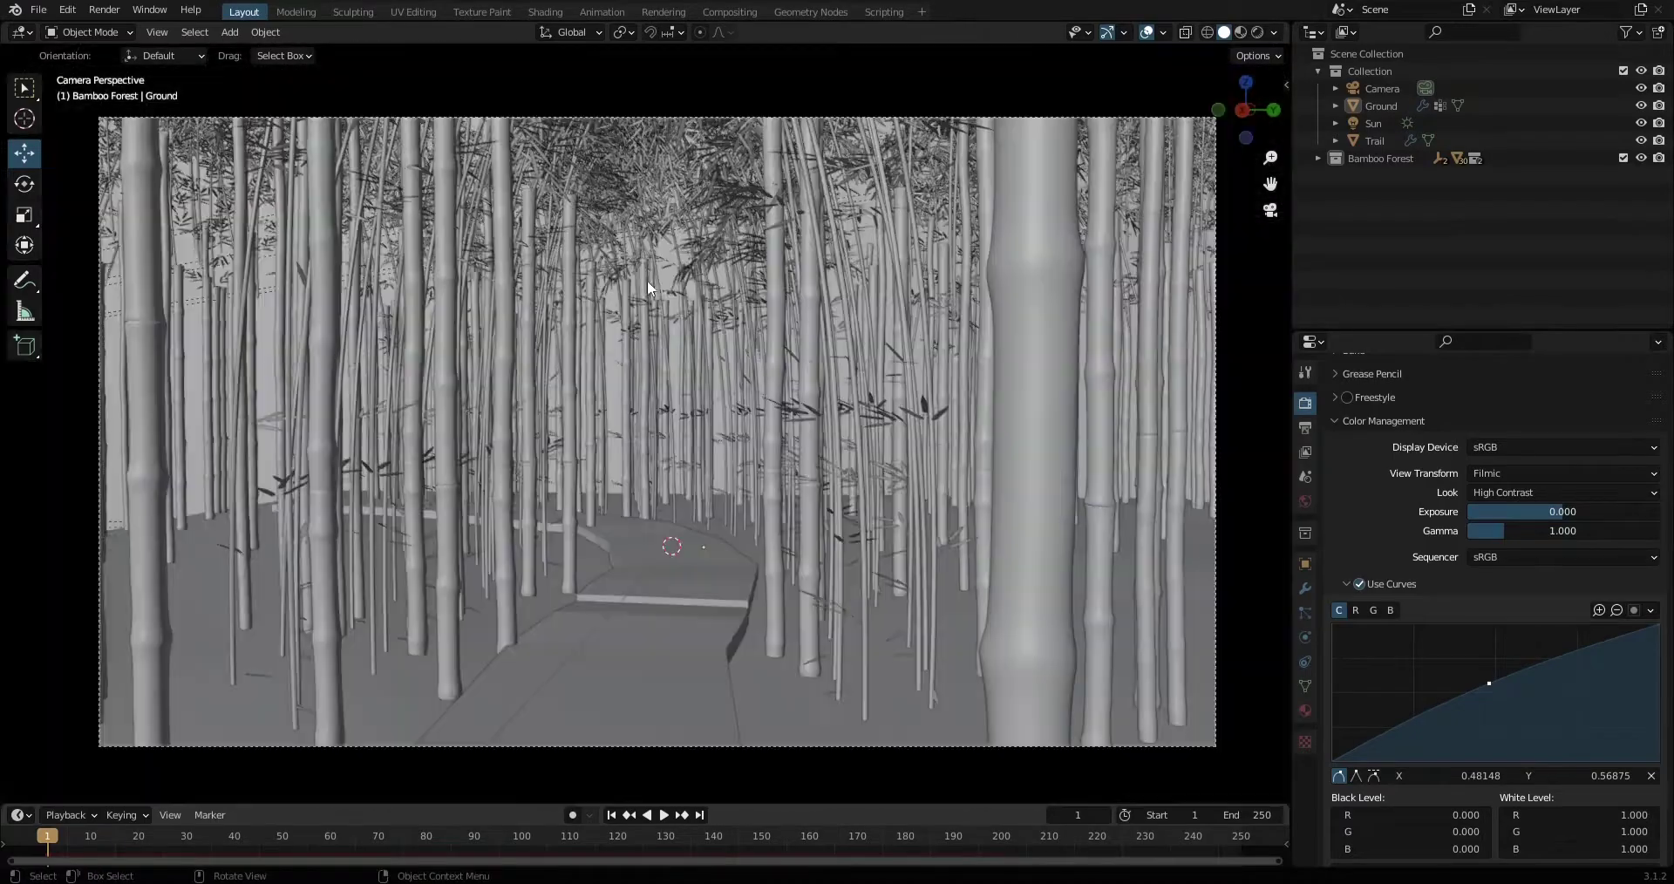
left_click_drag(1482, 330, 1483, 216)
key("Home")
scroll(1411, 494, "up", 10)
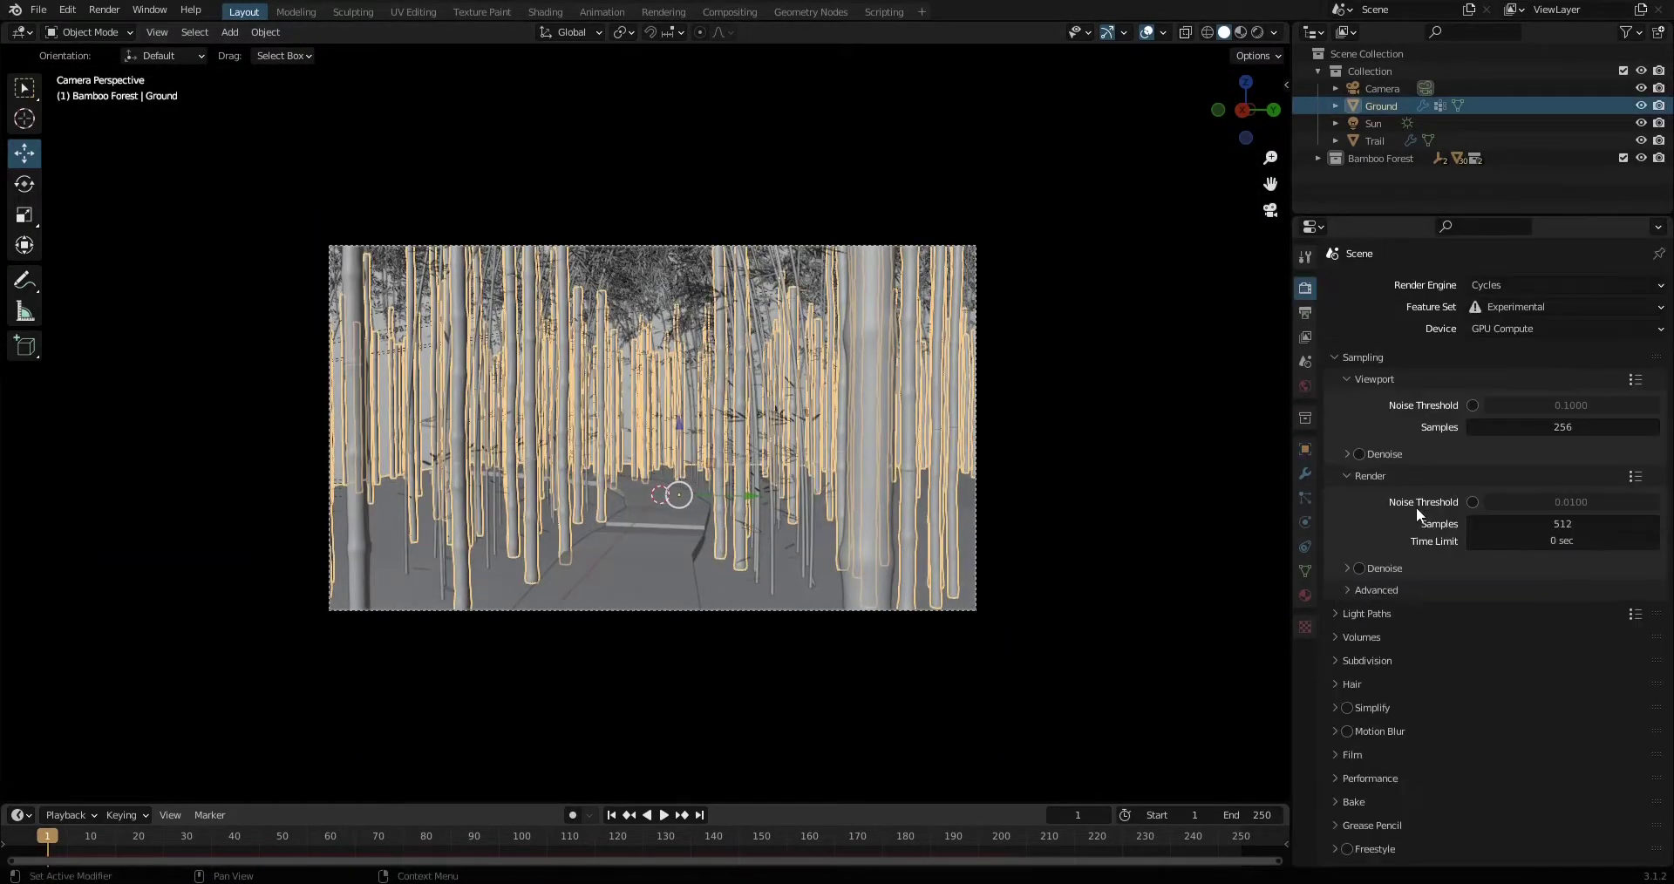
left_click(1305, 498)
scroll(1523, 613, "down", 6)
scroll(1523, 614, "up", 7)
left_click(1544, 404)
type("3")
key("Return")
type("0")
key("Return")
Set particle Seed 2 and enable Object Rotation and Pick Random for the bamboo.
scroll(1387, 683, "down", 8)
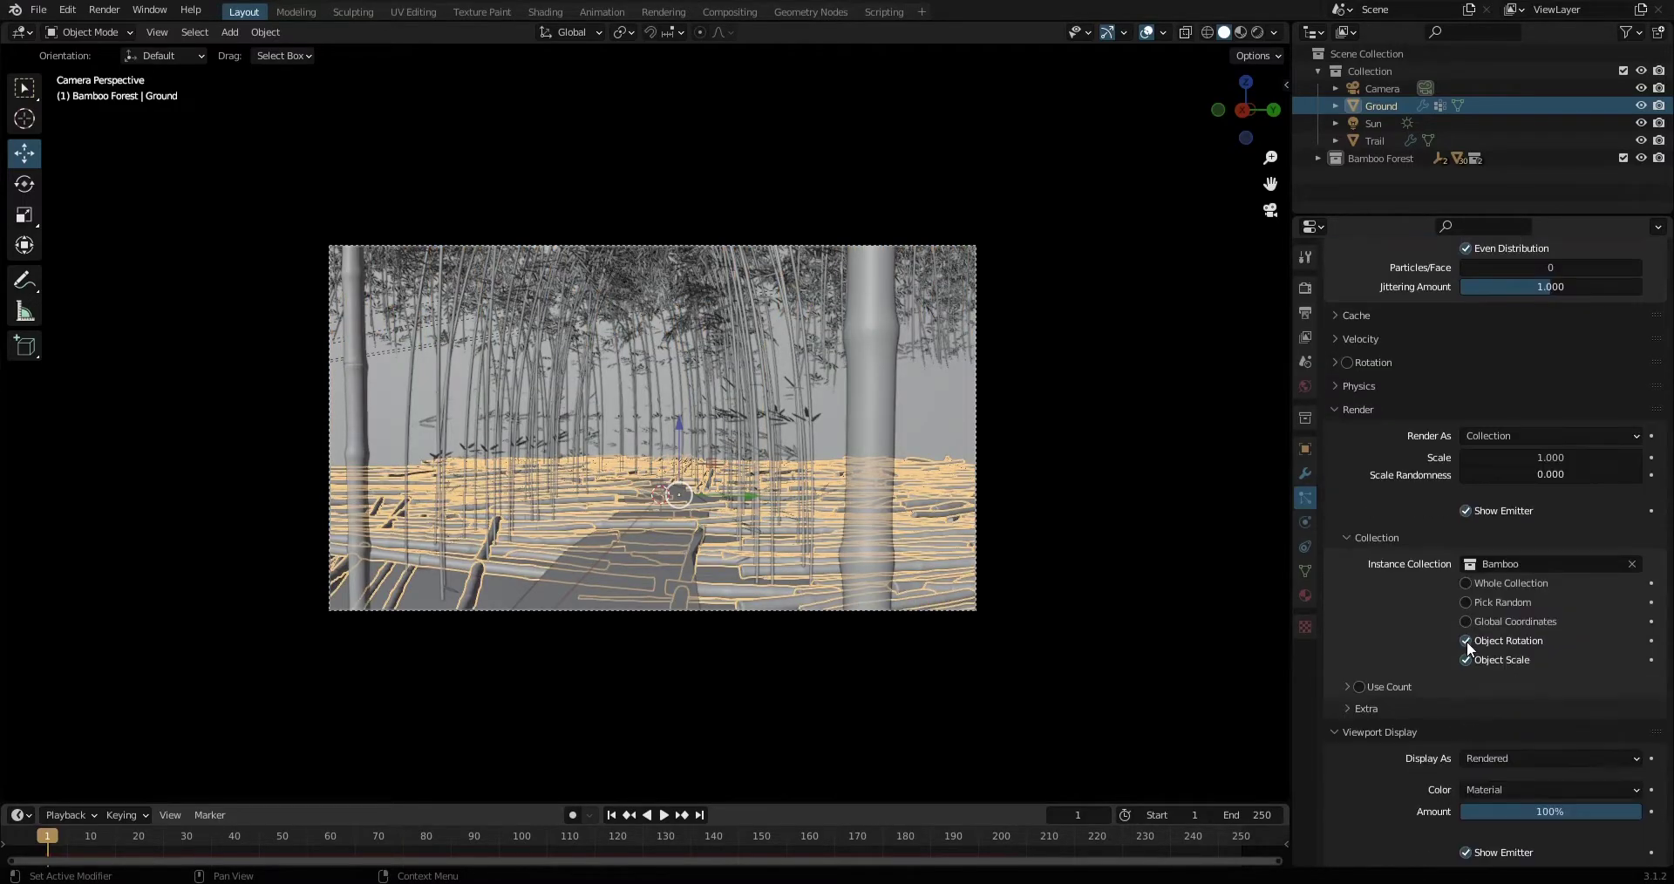
left_click(1467, 641)
left_click(794, 520)
scroll(794, 520, "up", 2)
scroll(1494, 622, "down", 8)
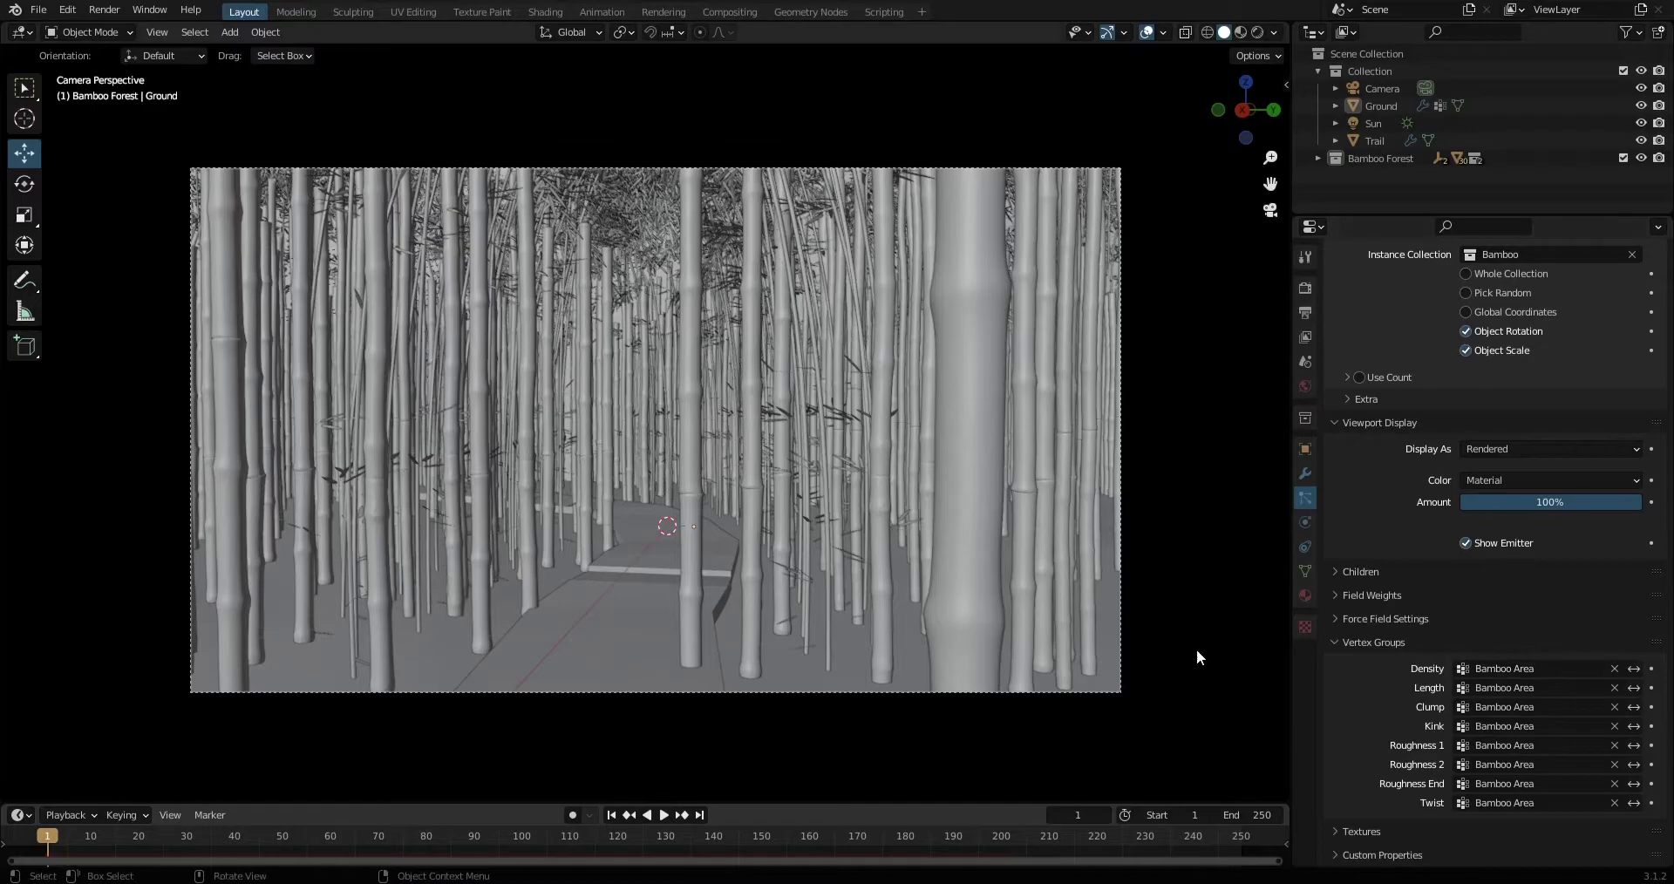
scroll(1466, 516, "up", 10)
scroll(1449, 495, "up", 5)
left_click(1640, 461)
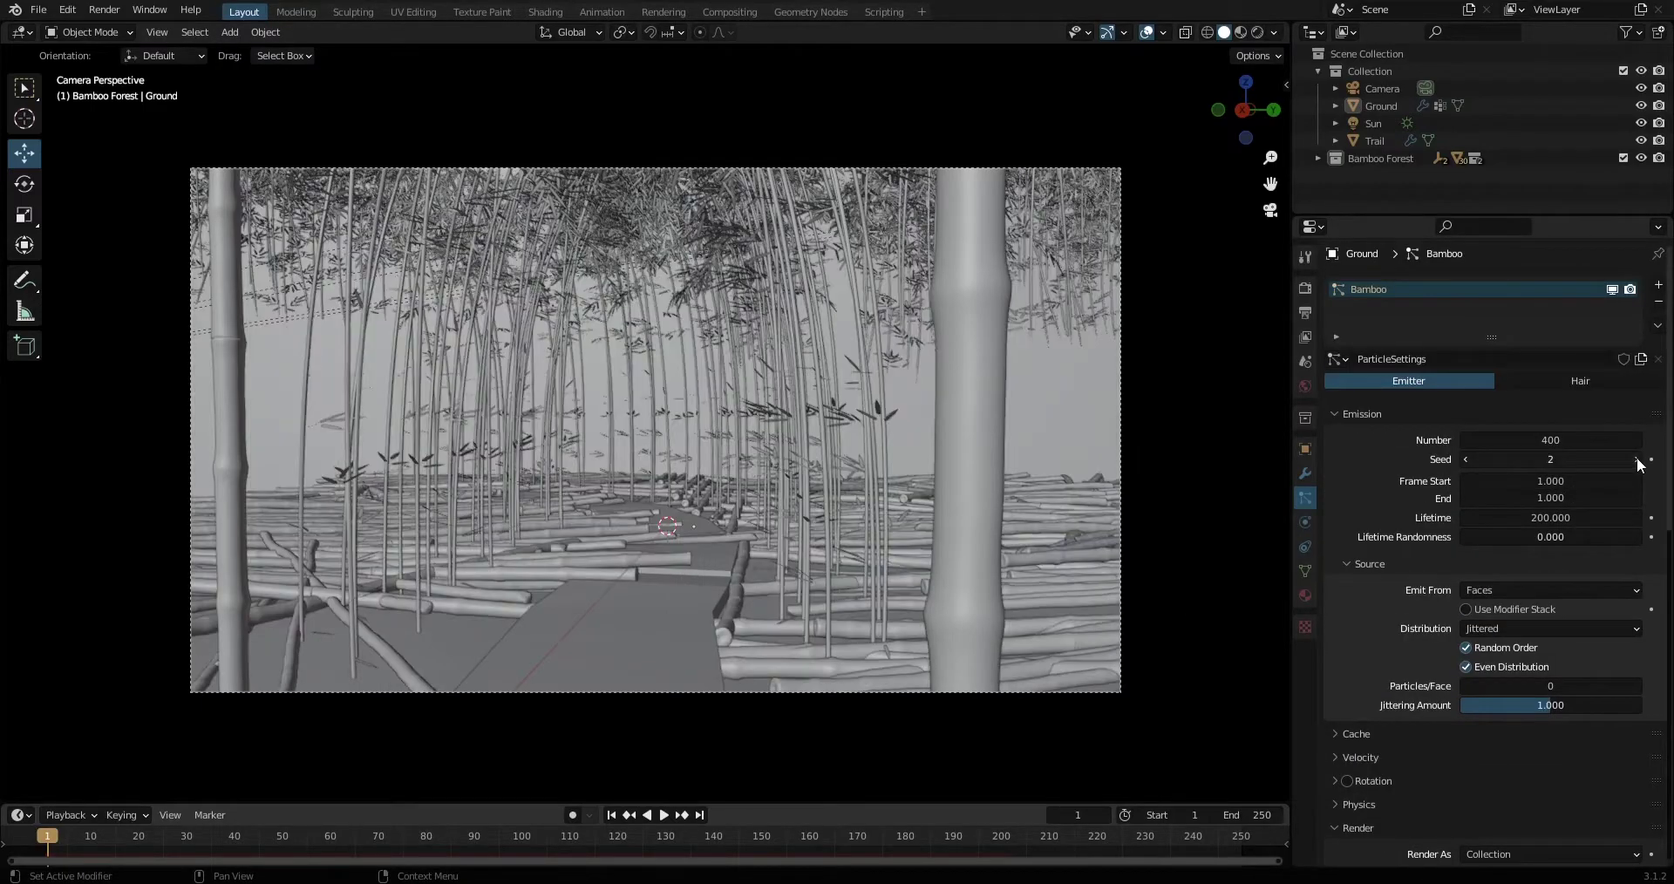
scroll(1466, 682, "down", 6)
scroll(1467, 682, "down", 2)
left_click(1467, 711)
left_click(1467, 672)
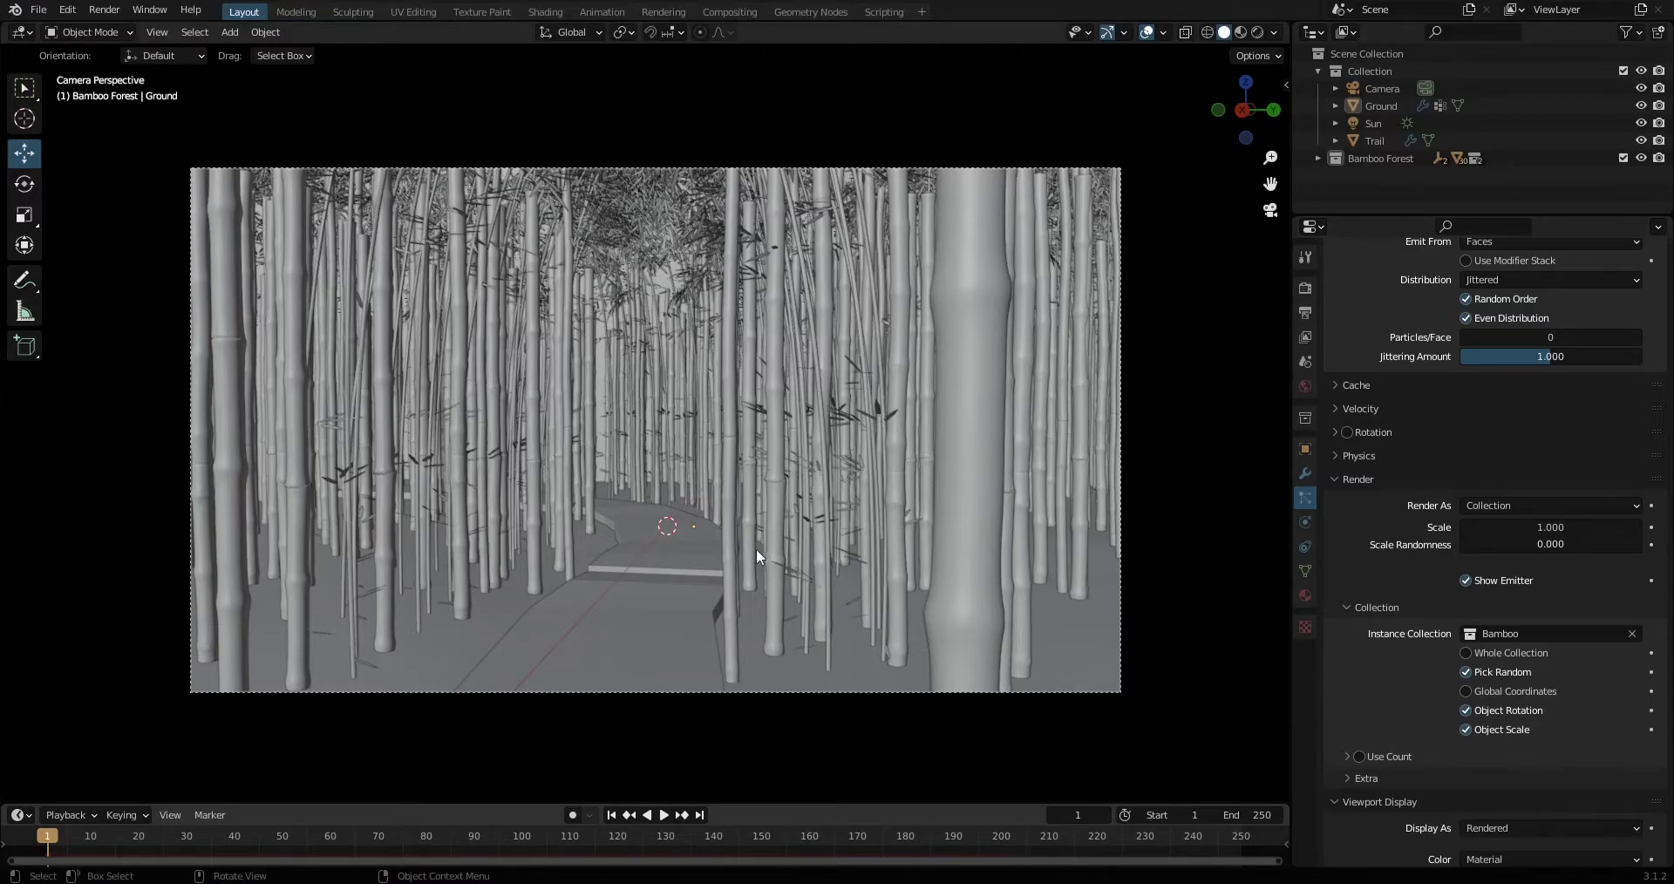
Set the bamboo Scale Randomness to 0.6 and save the file.
scroll(1463, 626, "down", 5)
scroll(1494, 520, "up", 3)
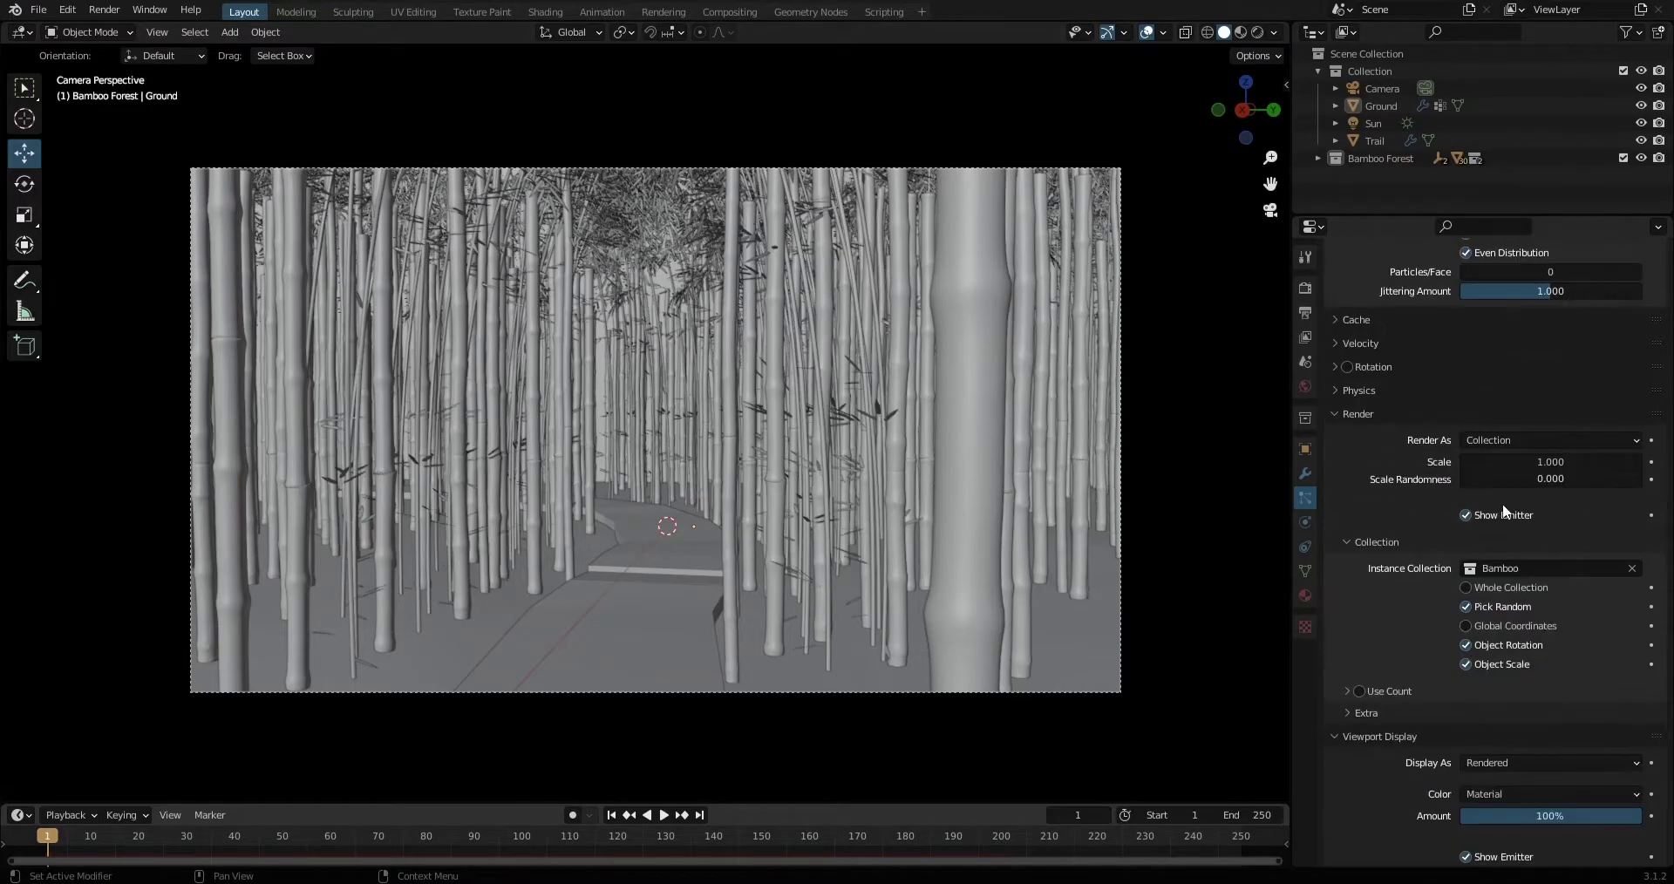
left_click_drag(1500, 479, 1570, 479)
type("0.6")
key("Return")
scroll(1416, 620, "up", 5)
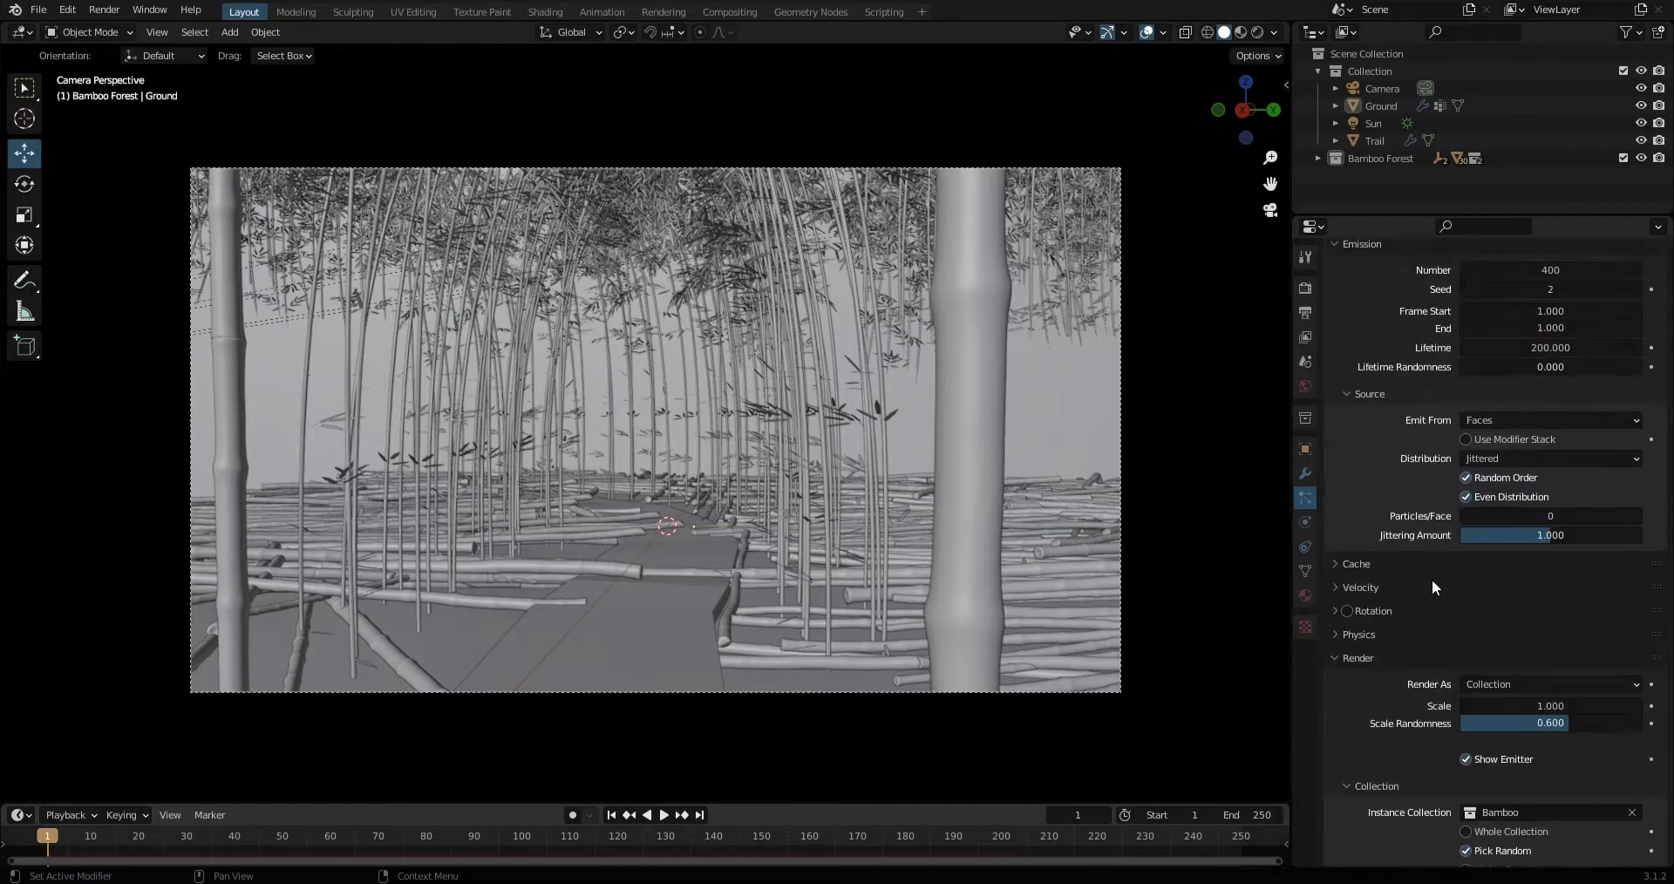
scroll(1432, 581, "up", 5)
scroll(1446, 647, "down", 7)
key("ctrl+s")
Lower the Scale Randomness to 0.3 and save Bamboo Forest.blend again.
scroll(1446, 647, "down", 12)
scroll(1457, 551, "up", 6)
double_click(1468, 500)
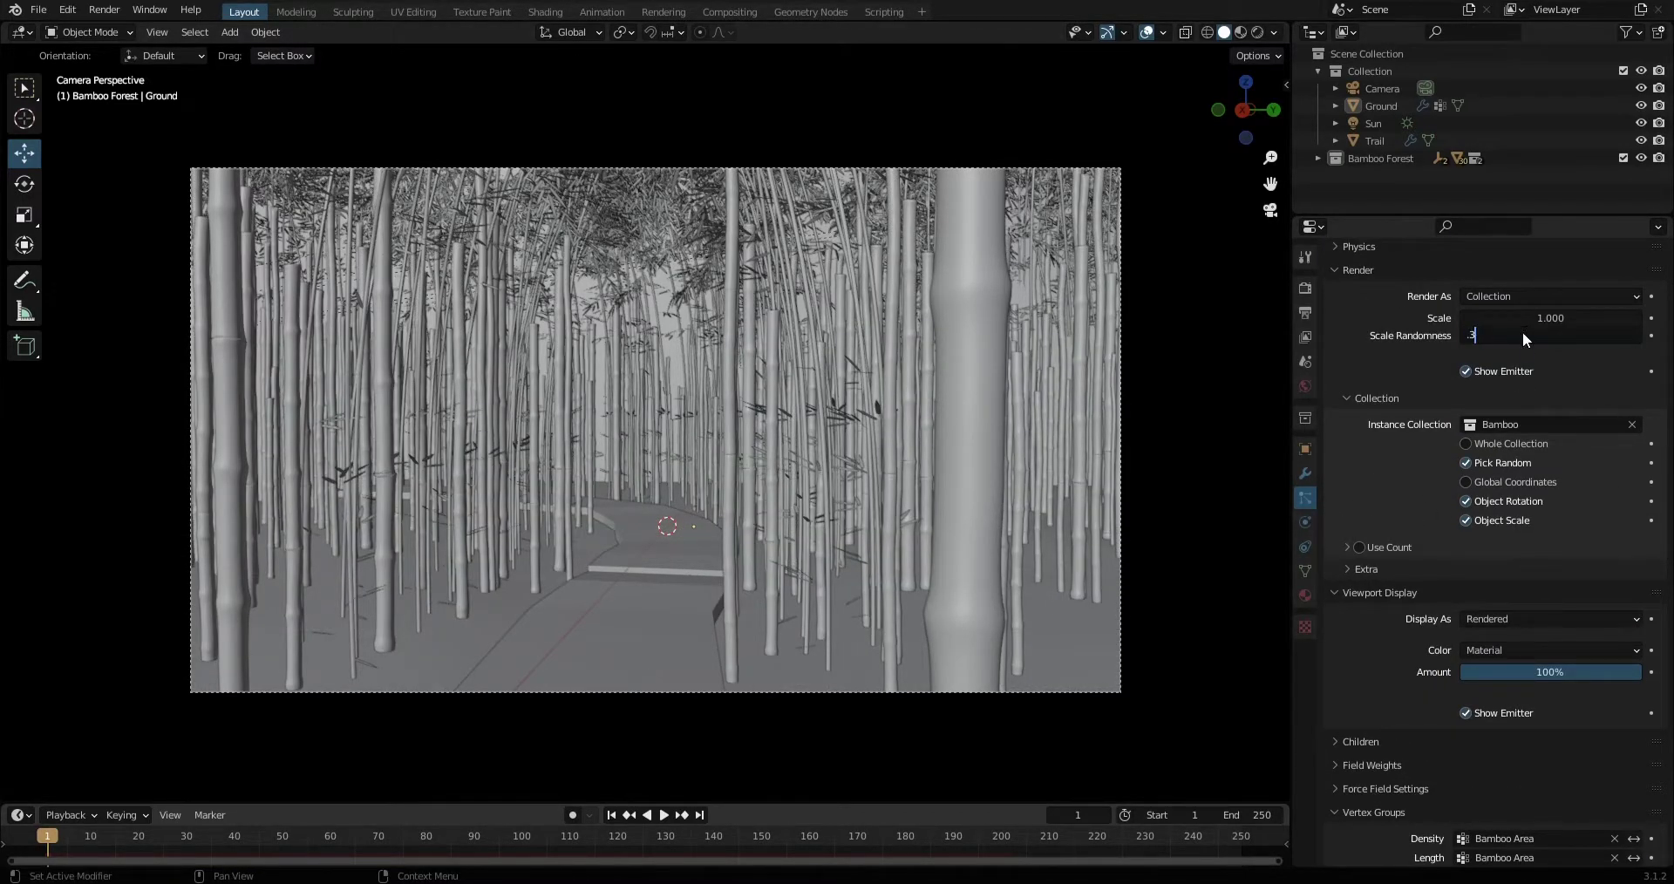
key("Return")
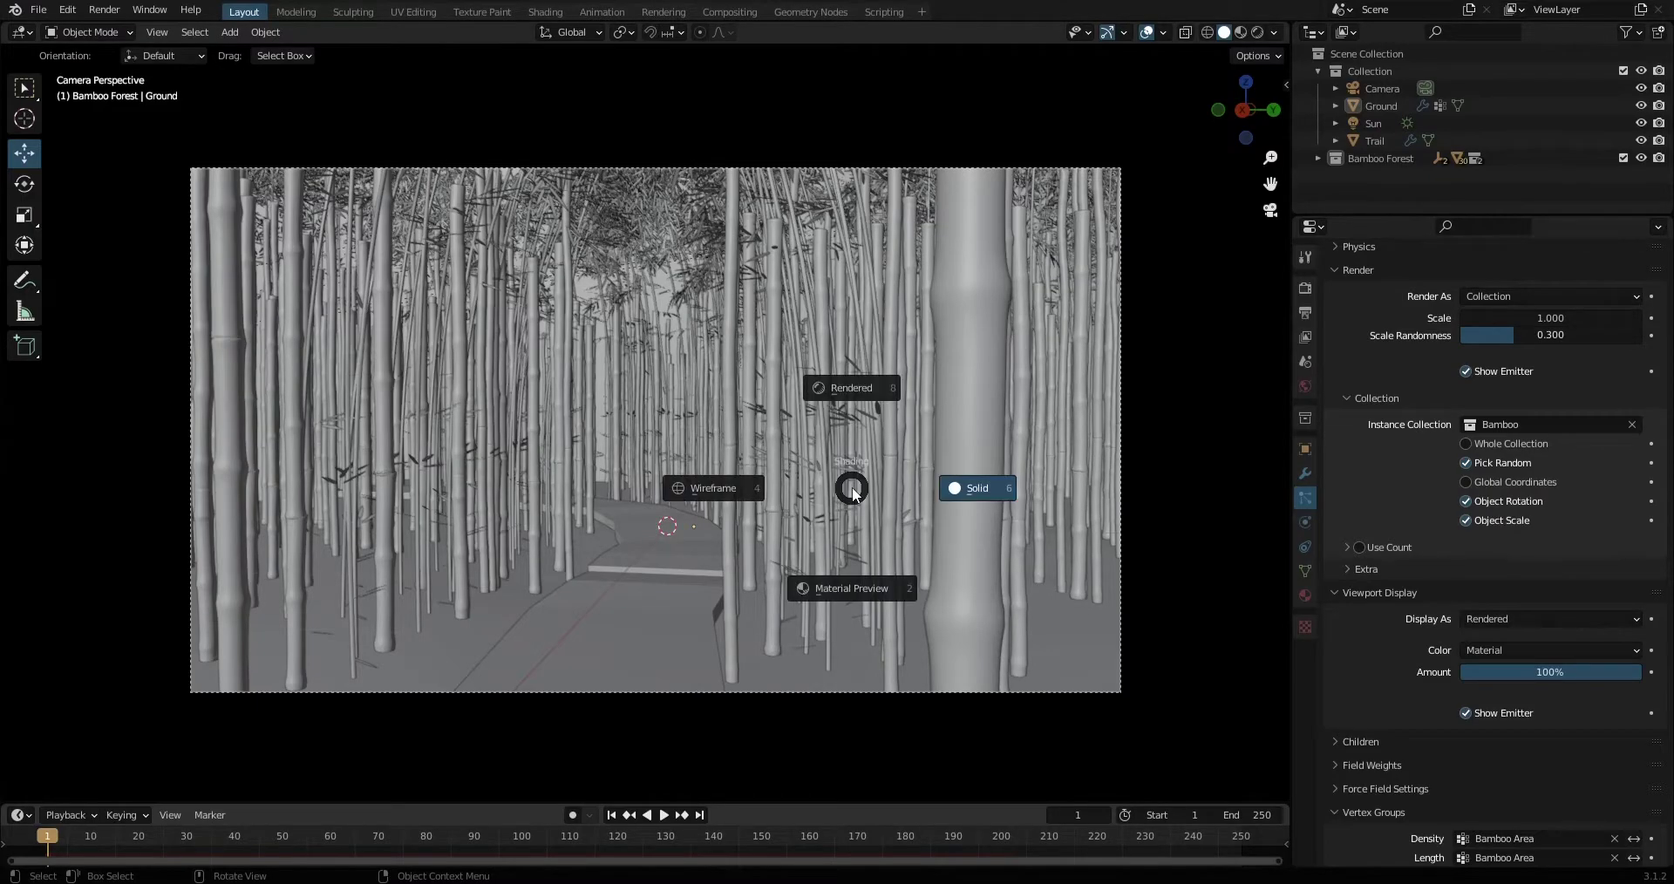
scroll(1472, 499, "up", 15)
key("ctrl+s")
Put the Ground in Weight Paint mode and invert its Bamboo Area weights.
mouse_move(516, 428)
middle_mouse_down()
mouse_move(600, 558)
mouse_move(610, 458)
middle_mouse_up()
left_click(600, 558)
scroll(610, 462, "up", 3)
left_click(87, 32)
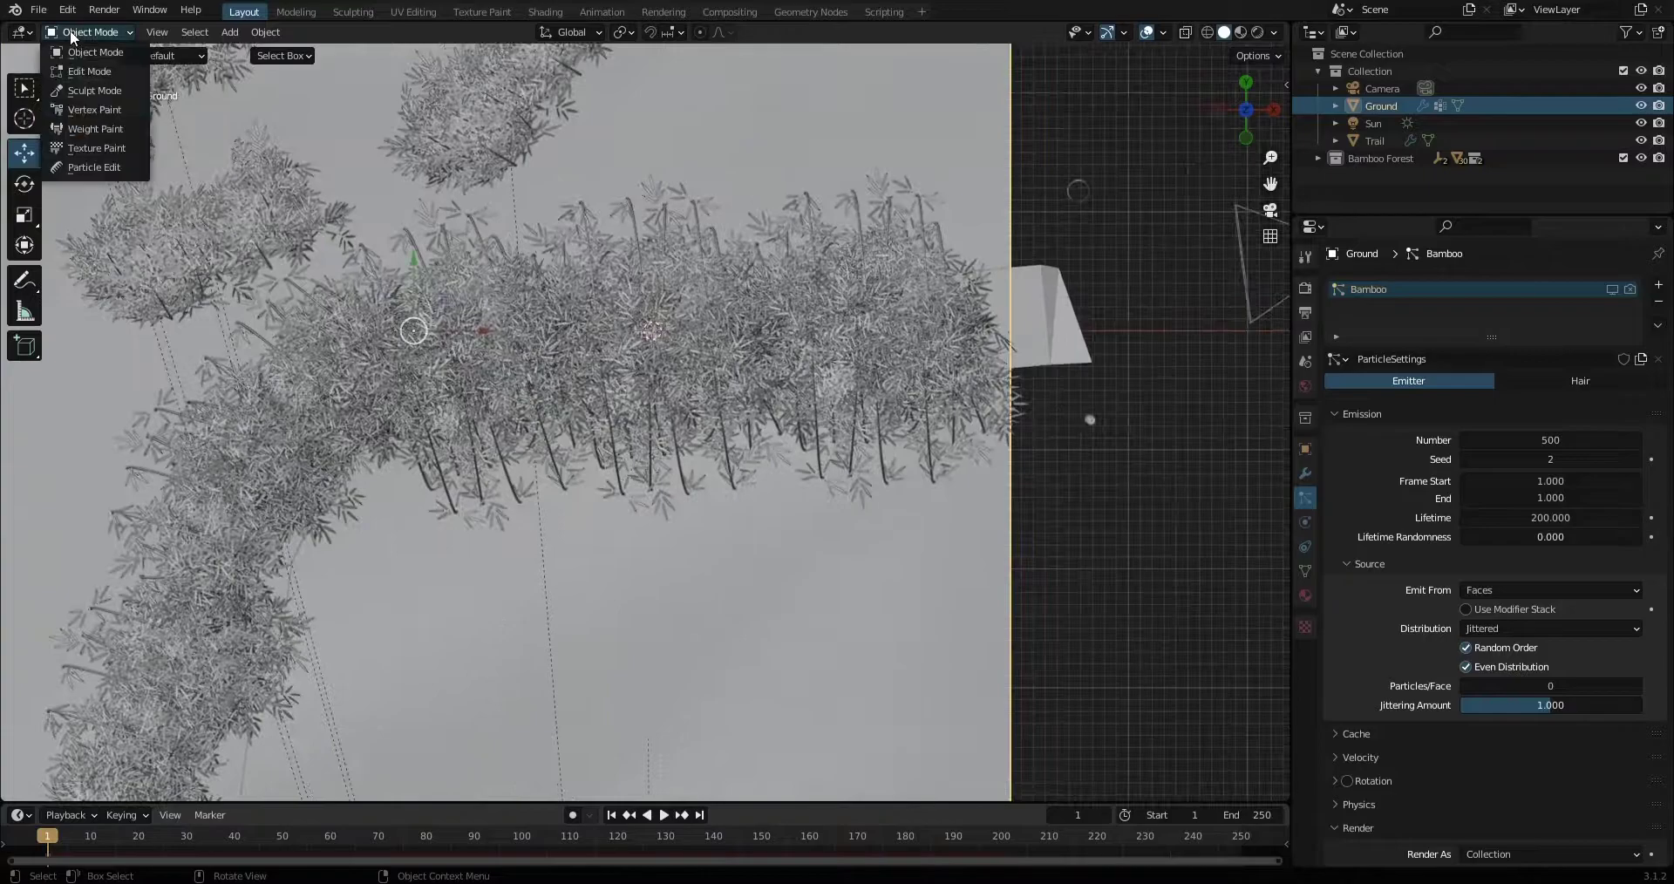
left_click(87, 32)
left_click(78, 140)
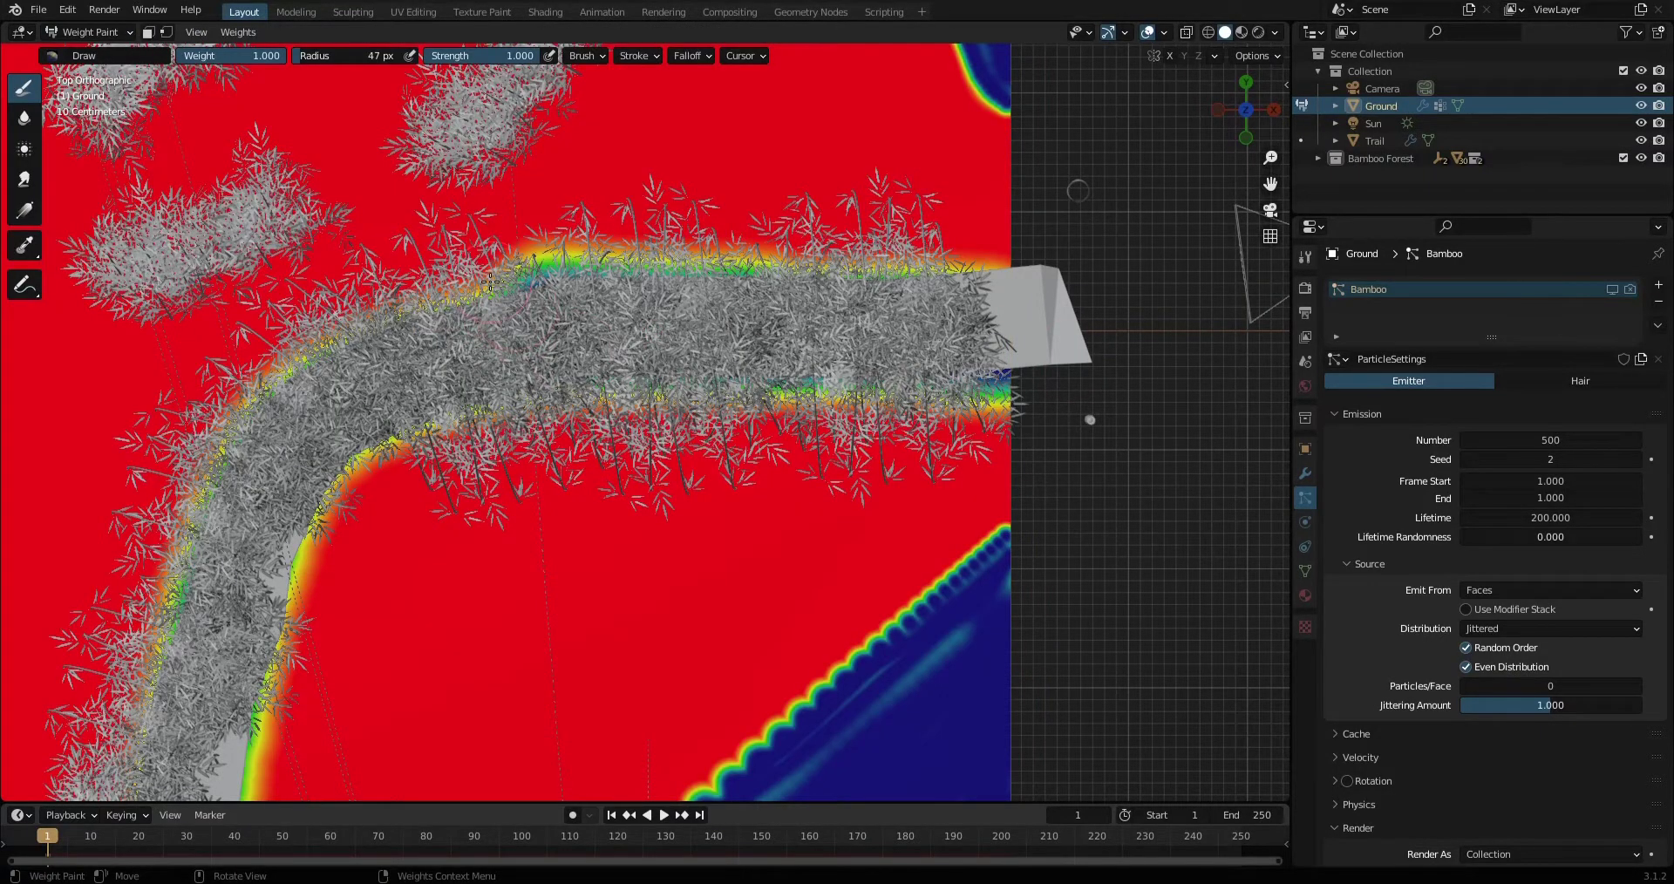
left_click(238, 33)
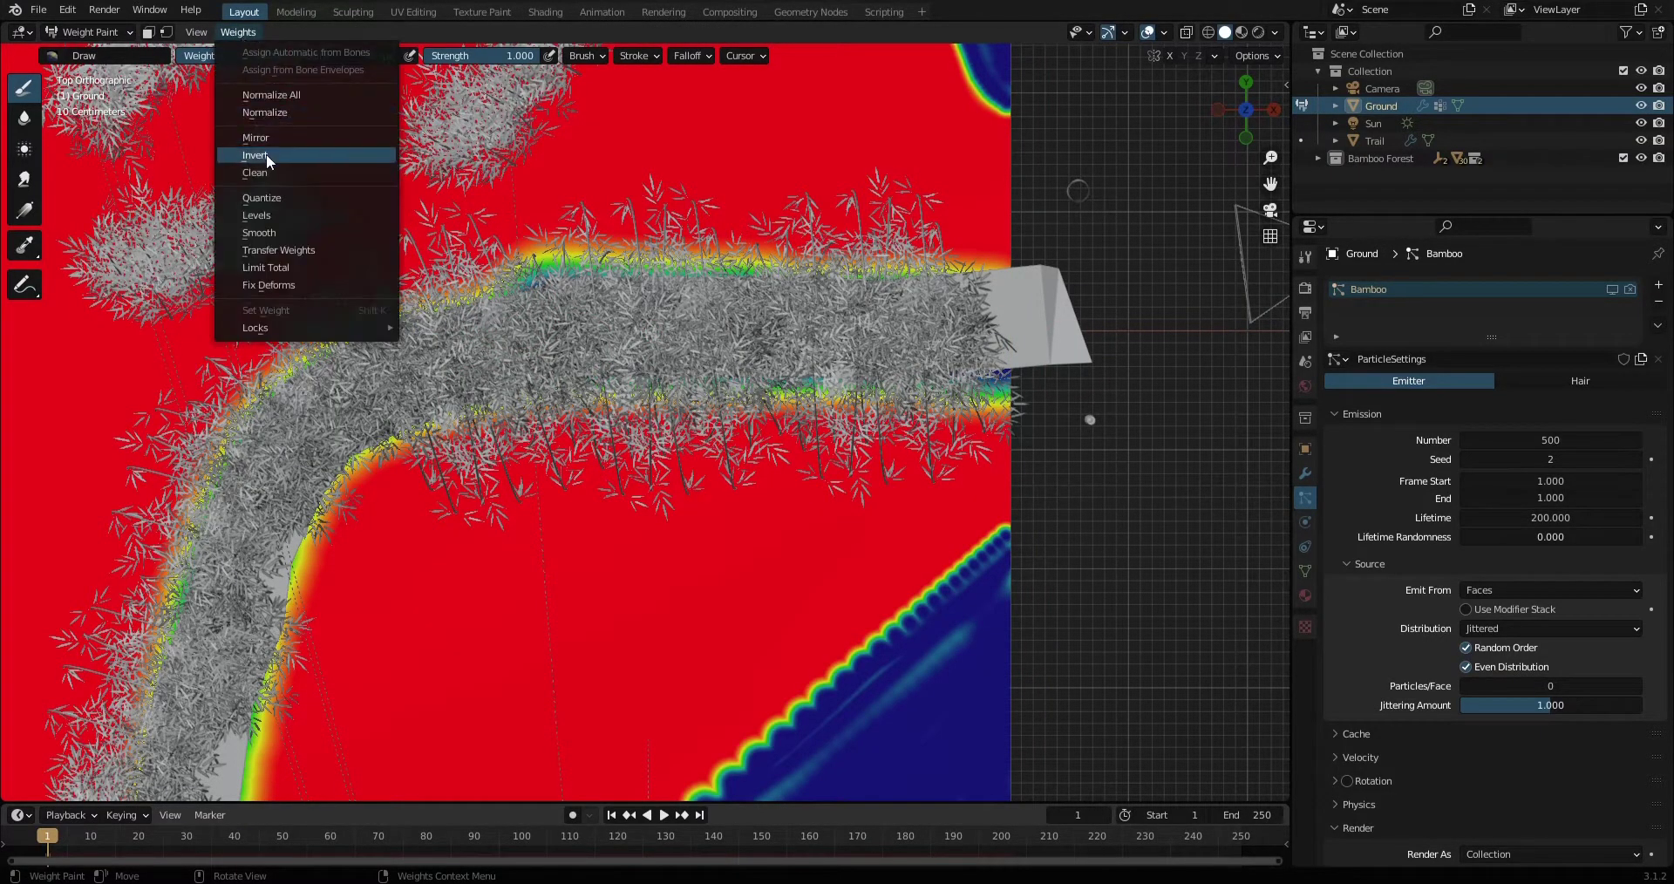
left_click(261, 153)
Paint weight along the trail's upper, lower and right edges, then invert the weights back.
left_click_drag(979, 284, 422, 316)
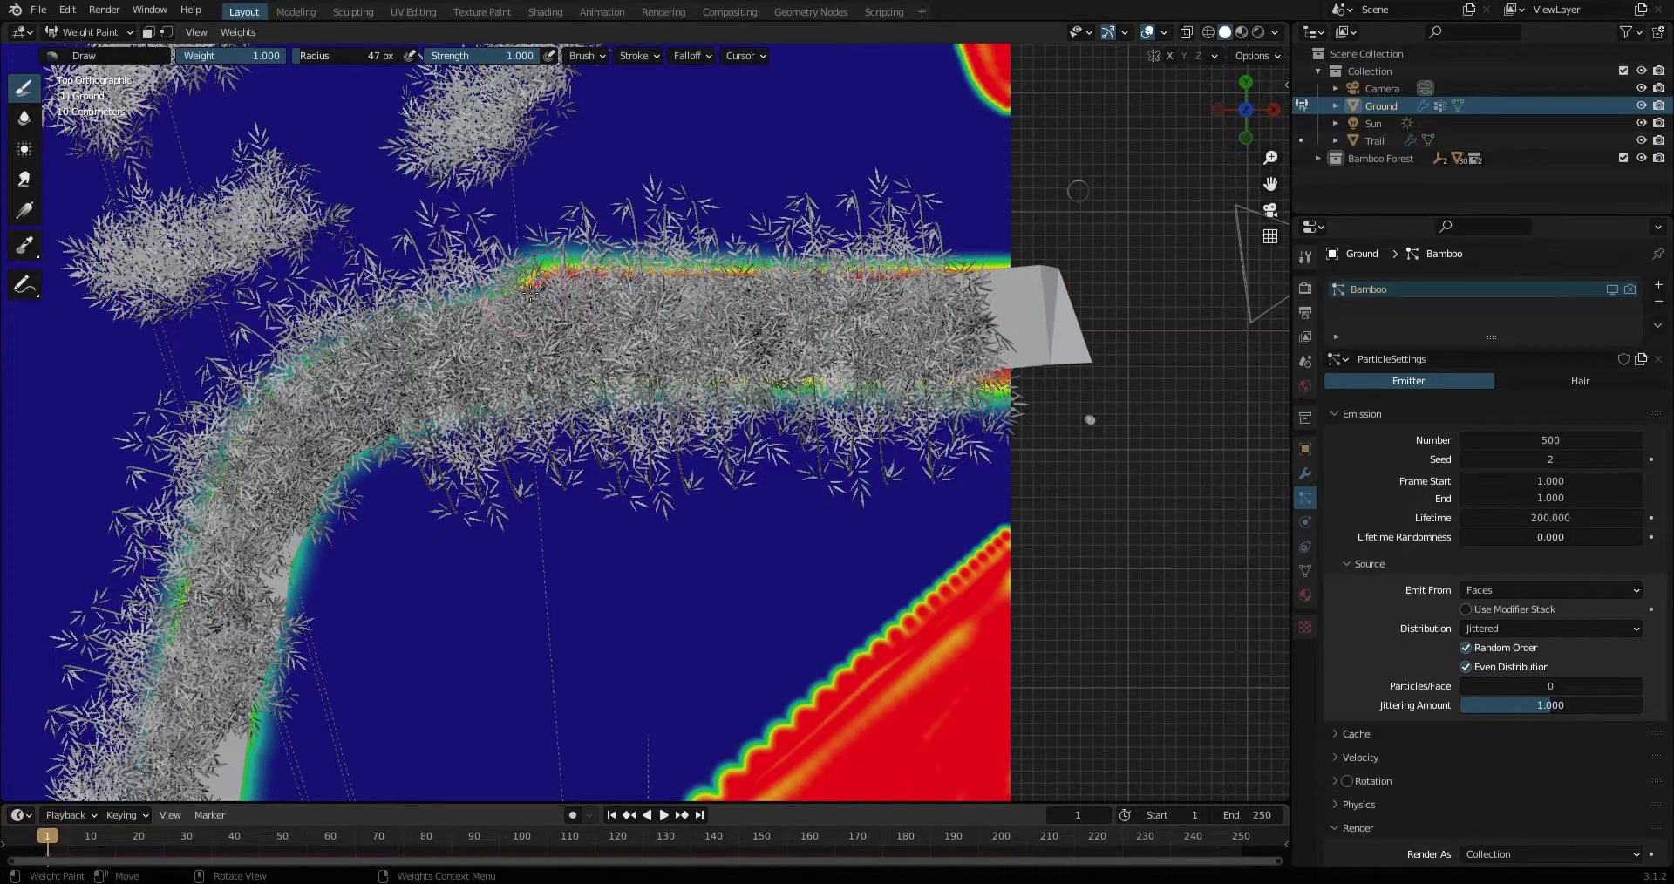
left_click_drag(375, 413, 727, 387)
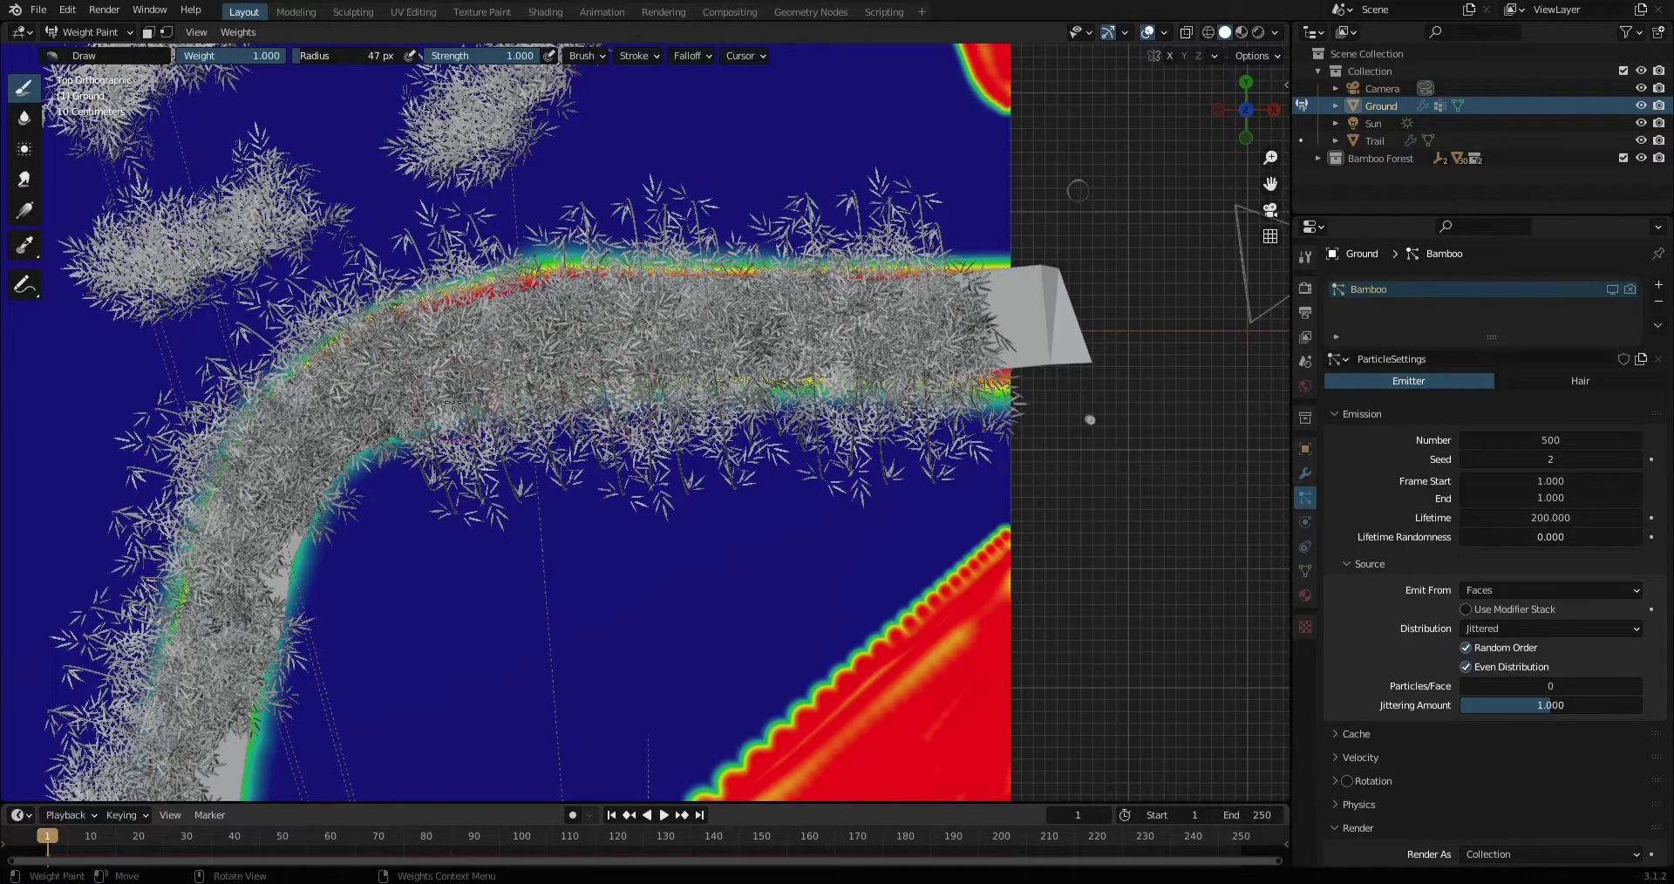
key("KP_0")
left_click_drag(747, 726, 757, 563)
left_click(238, 32)
left_click(262, 138)
Return to Object Mode and bring up the Ground object's particle settings.
left_click(88, 31)
left_click(79, 39)
left_click(1305, 497)
left_click(1612, 297)
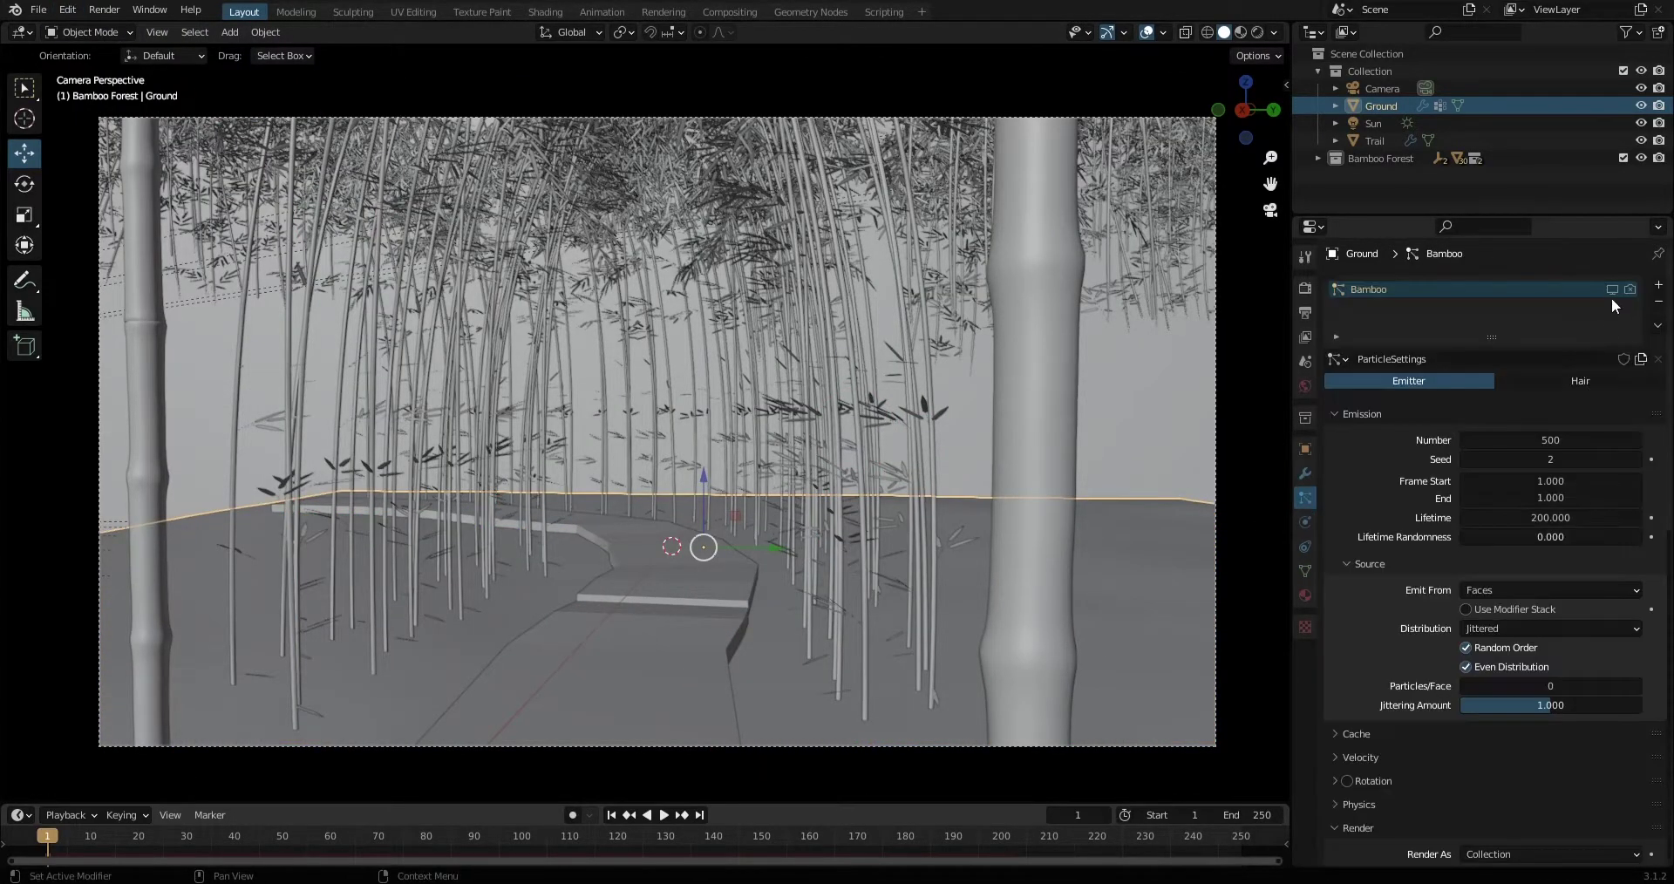
scroll(1402, 736, "down", 10)
Make the bamboo instances stand upright and turn off random emission order.
left_click(1466, 780)
key("alt+a")
scroll(666, 540, "down", 2)
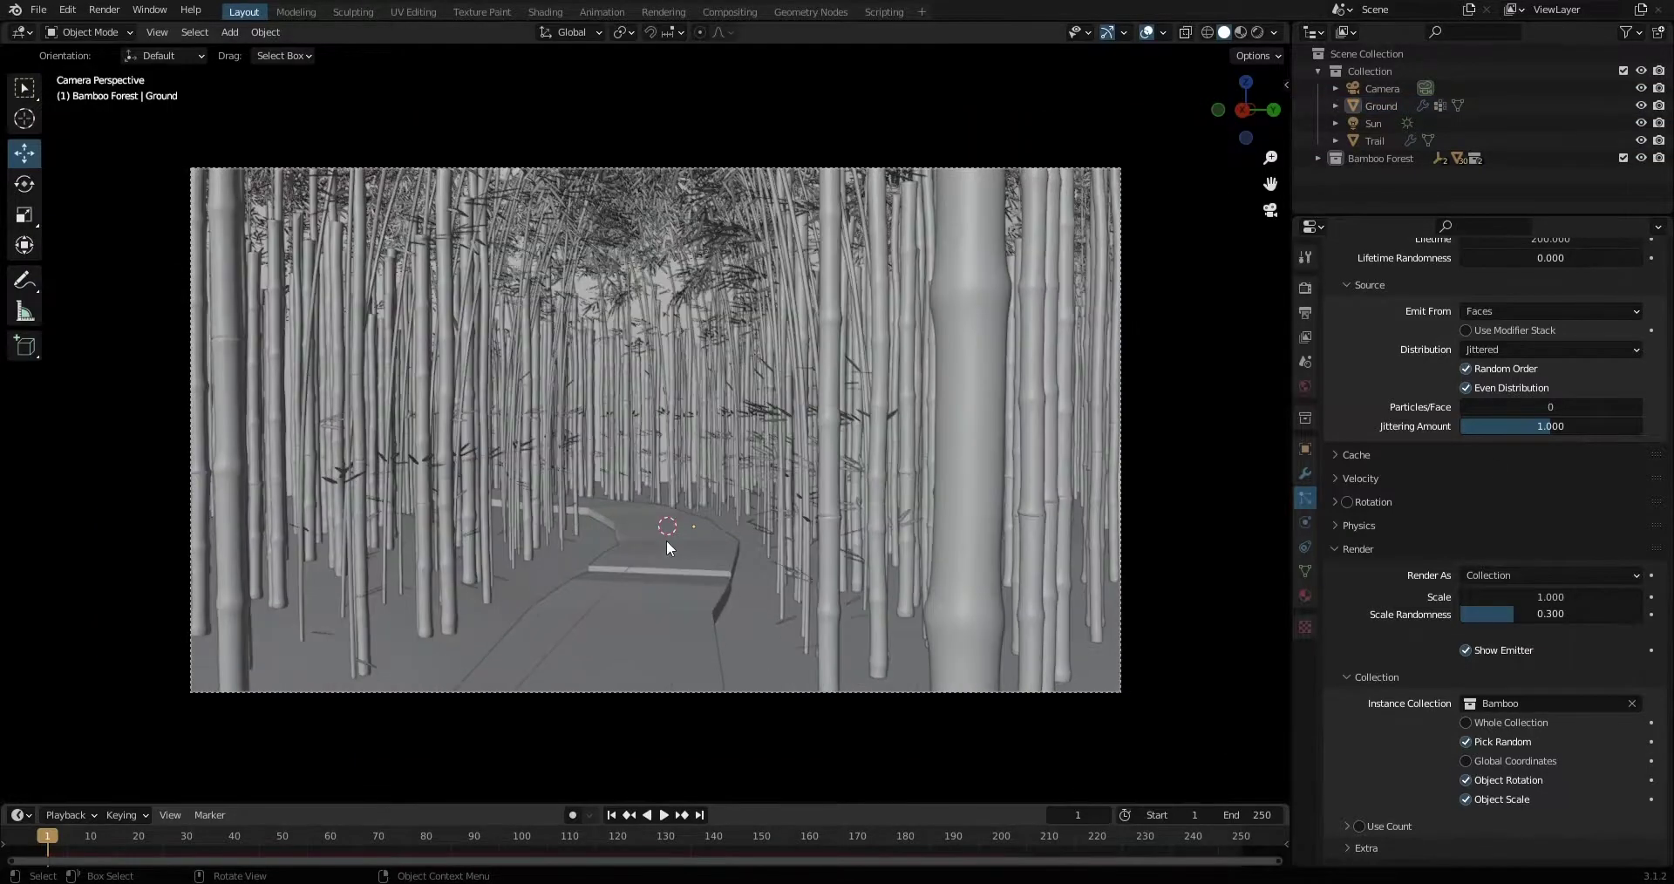
left_click(1464, 369)
left_click(1466, 779)
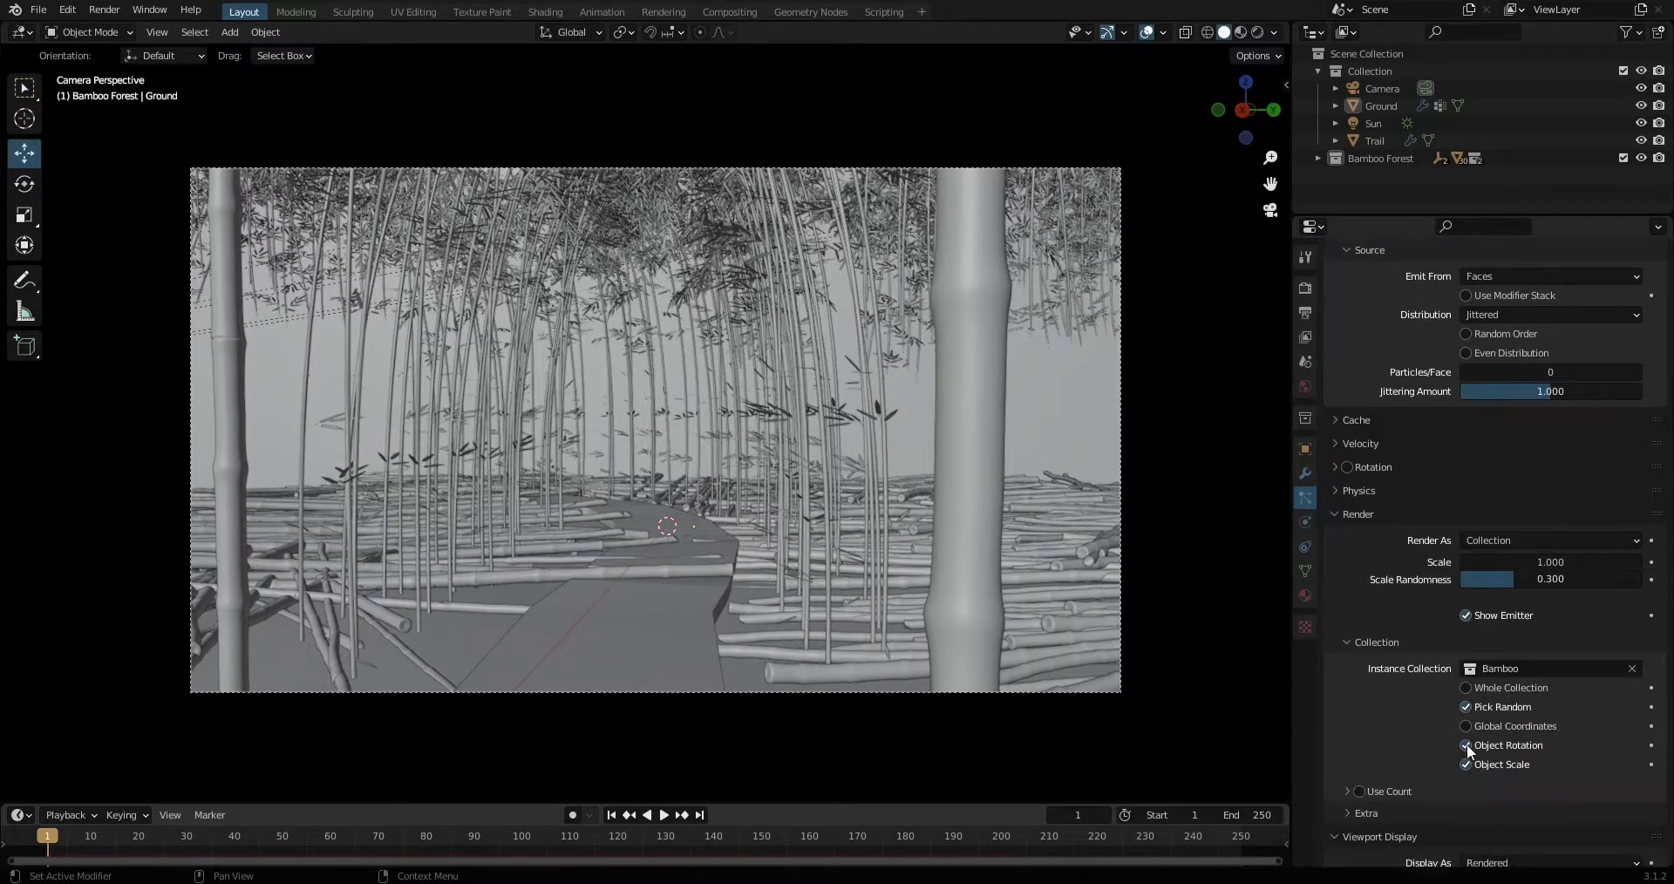
Save the Bamboo Forest file and briefly preview the forest in rendered shading.
key("ctrl+s")
key("z")
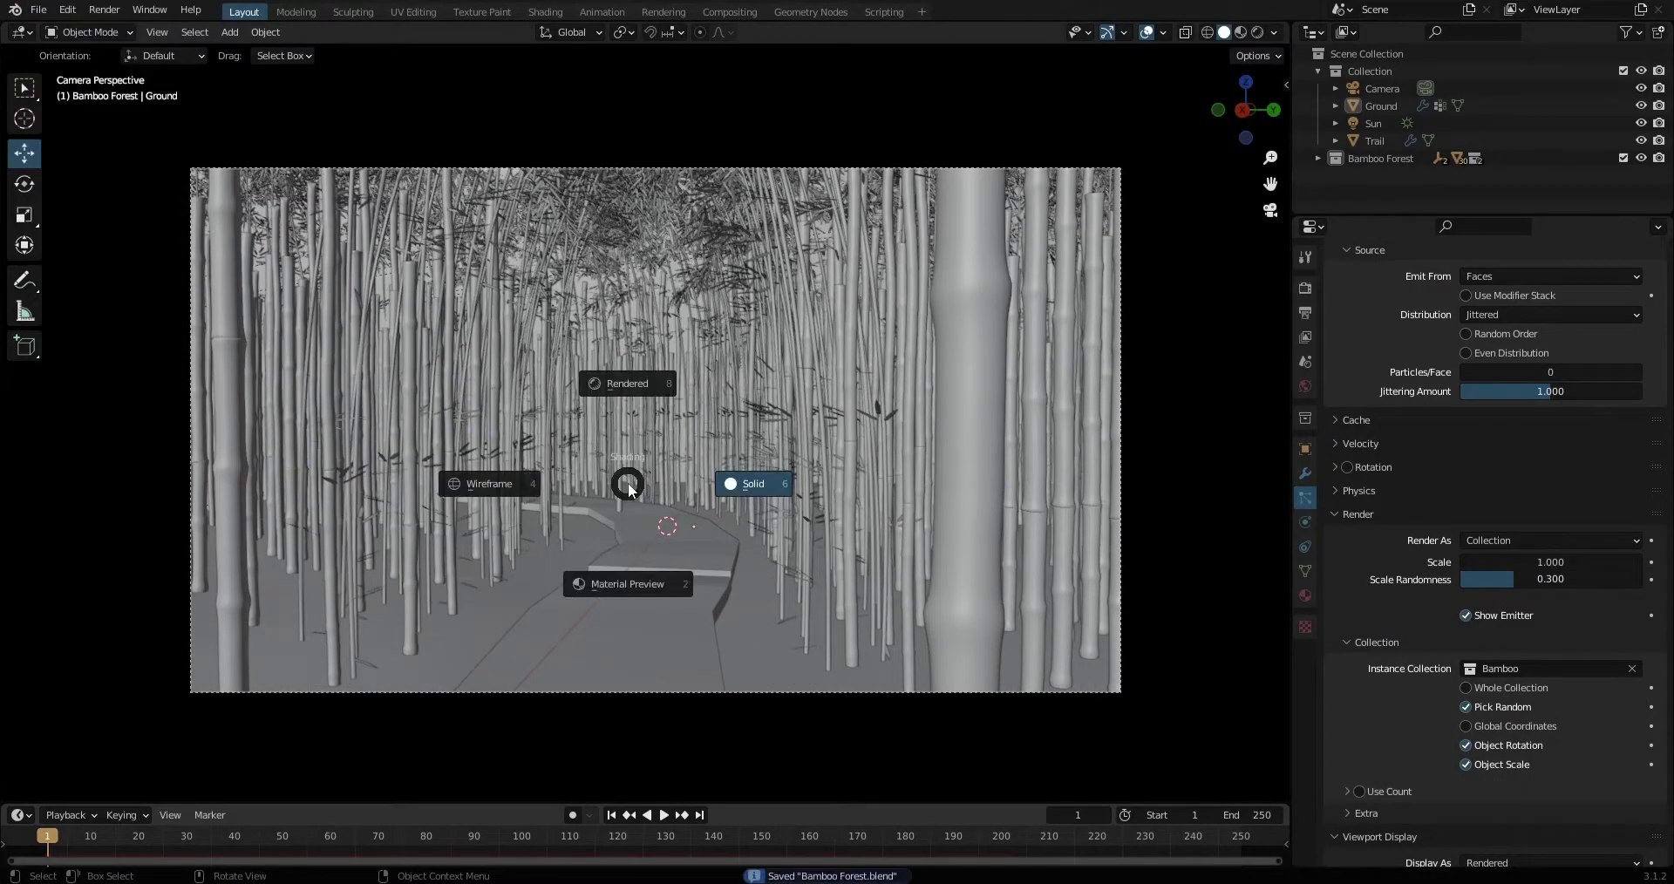
key("8")
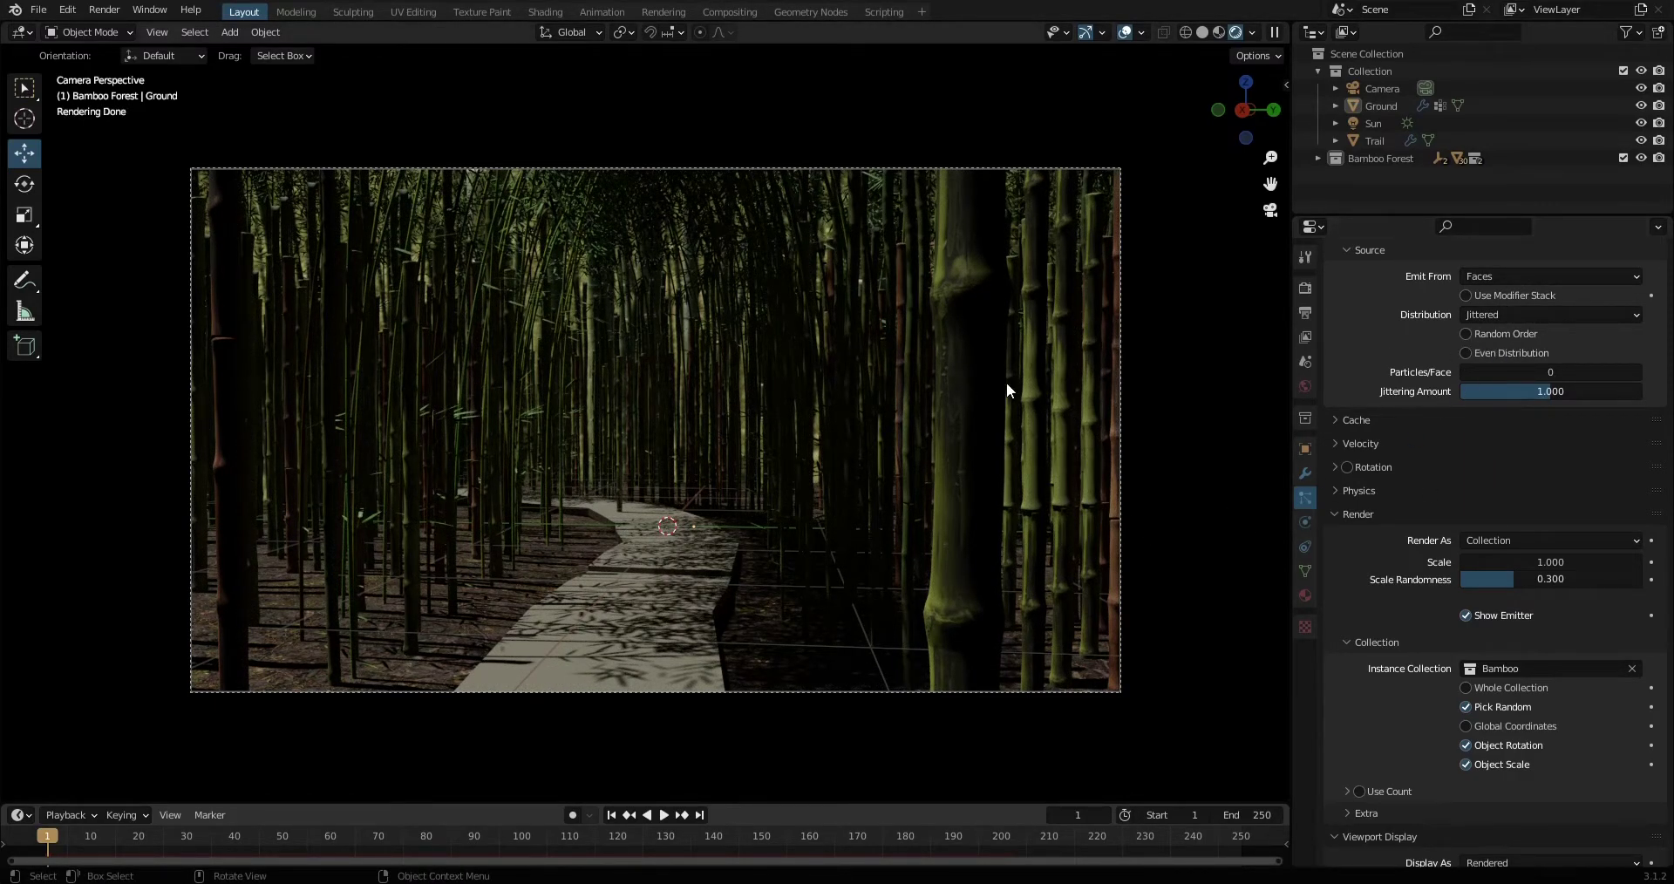
key("z")
key("8")
Re-enable Random Order and Even Distribution, and set Scale Randomness to 0.25.
left_click(1466, 334)
left_click(1466, 353)
left_click(1395, 491)
left_click(1395, 491)
type("0.25")
key("Return")
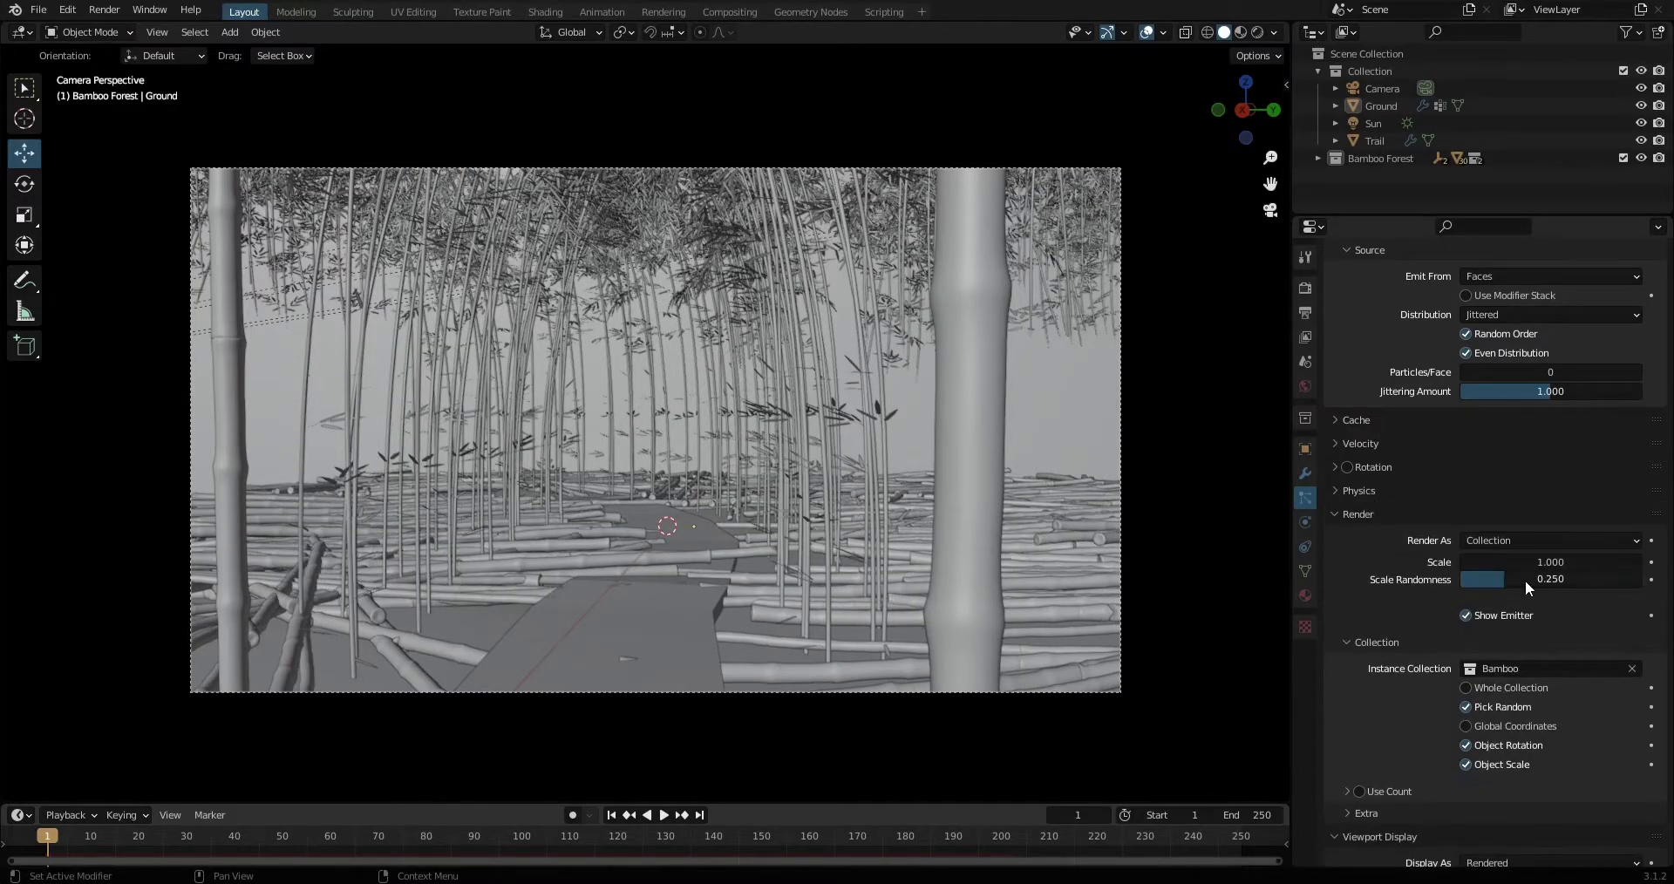
Turn off Pick Random and preview the bamboo forest rendered.
left_click(1467, 708)
scroll(1467, 708, "down", 3)
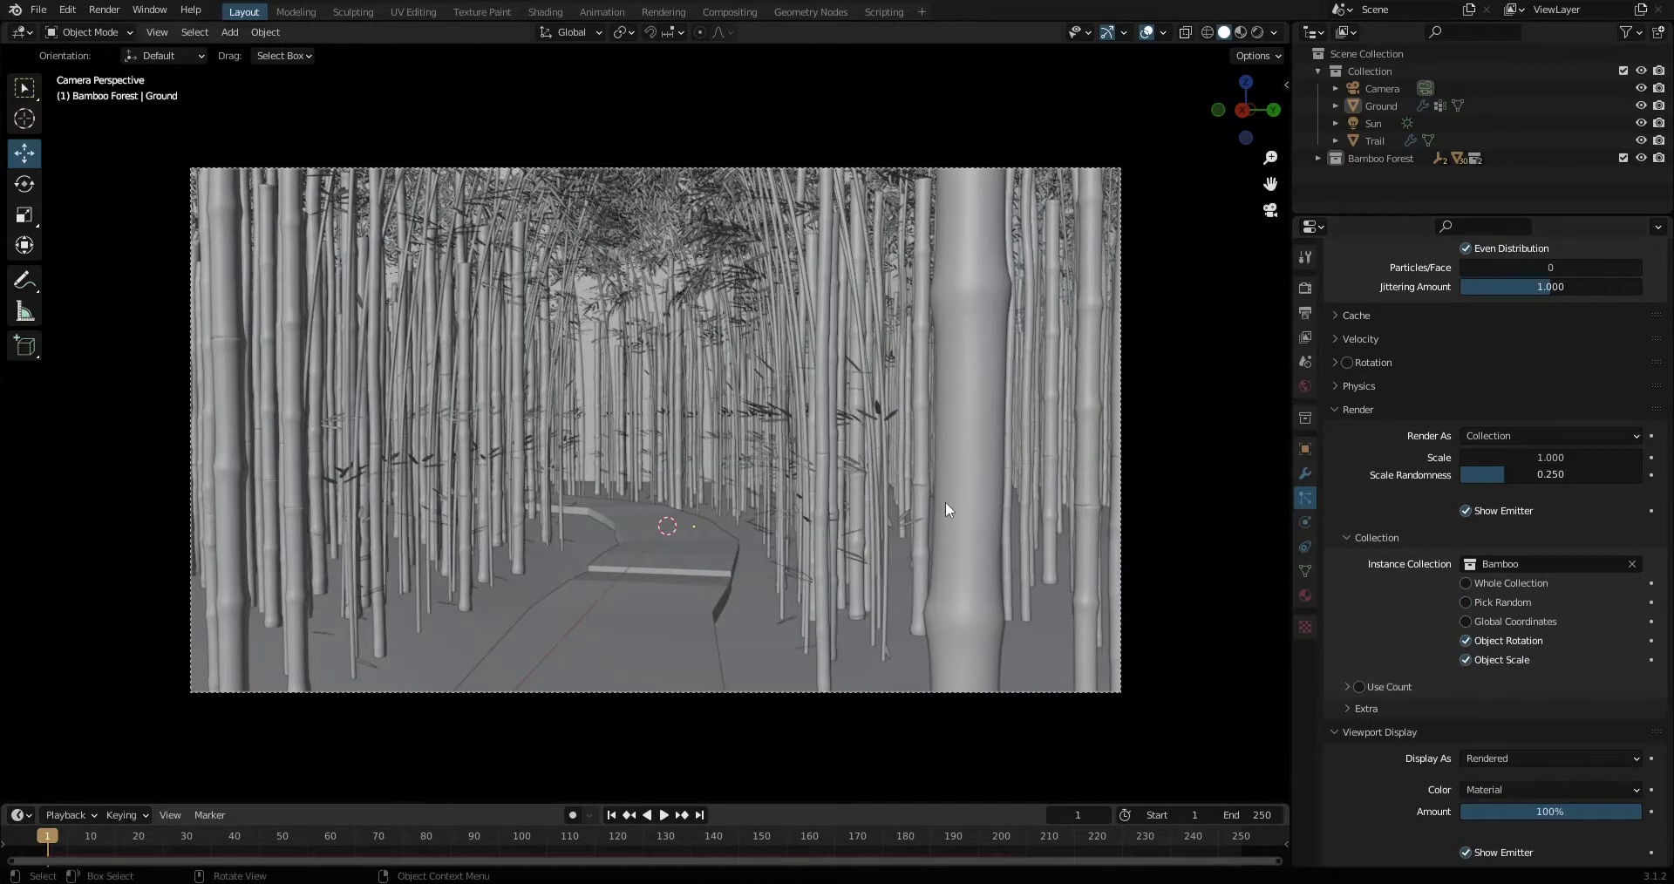
key("z")
key("6")
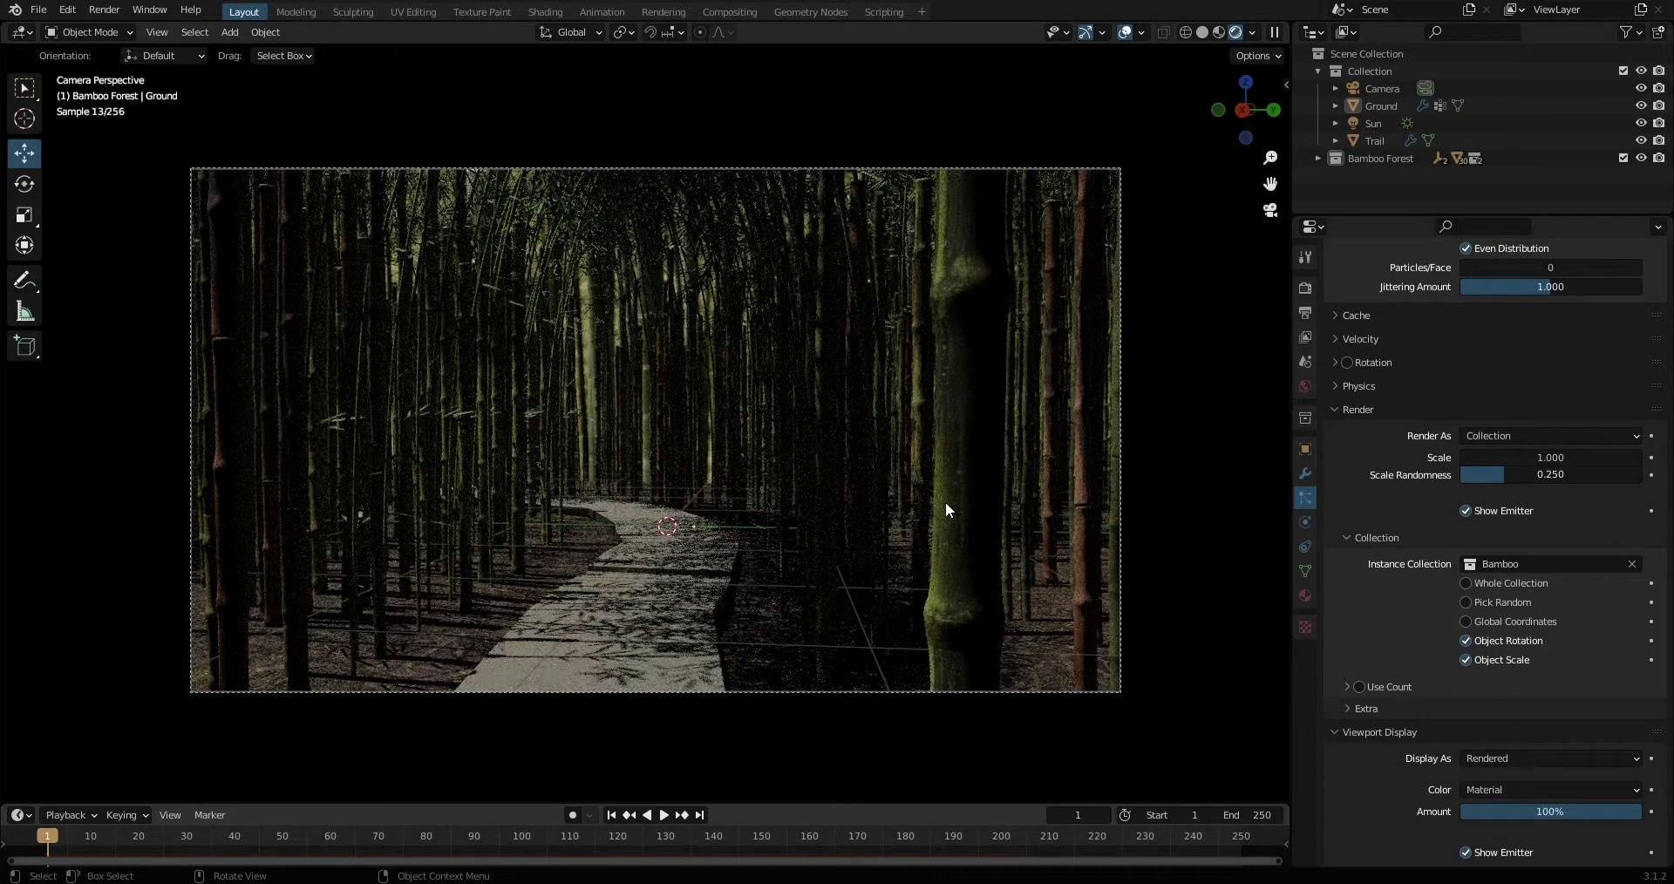
Raise the Y value of the combined curve's first point, briefly checking the green channel curve.
left_click(1305, 289)
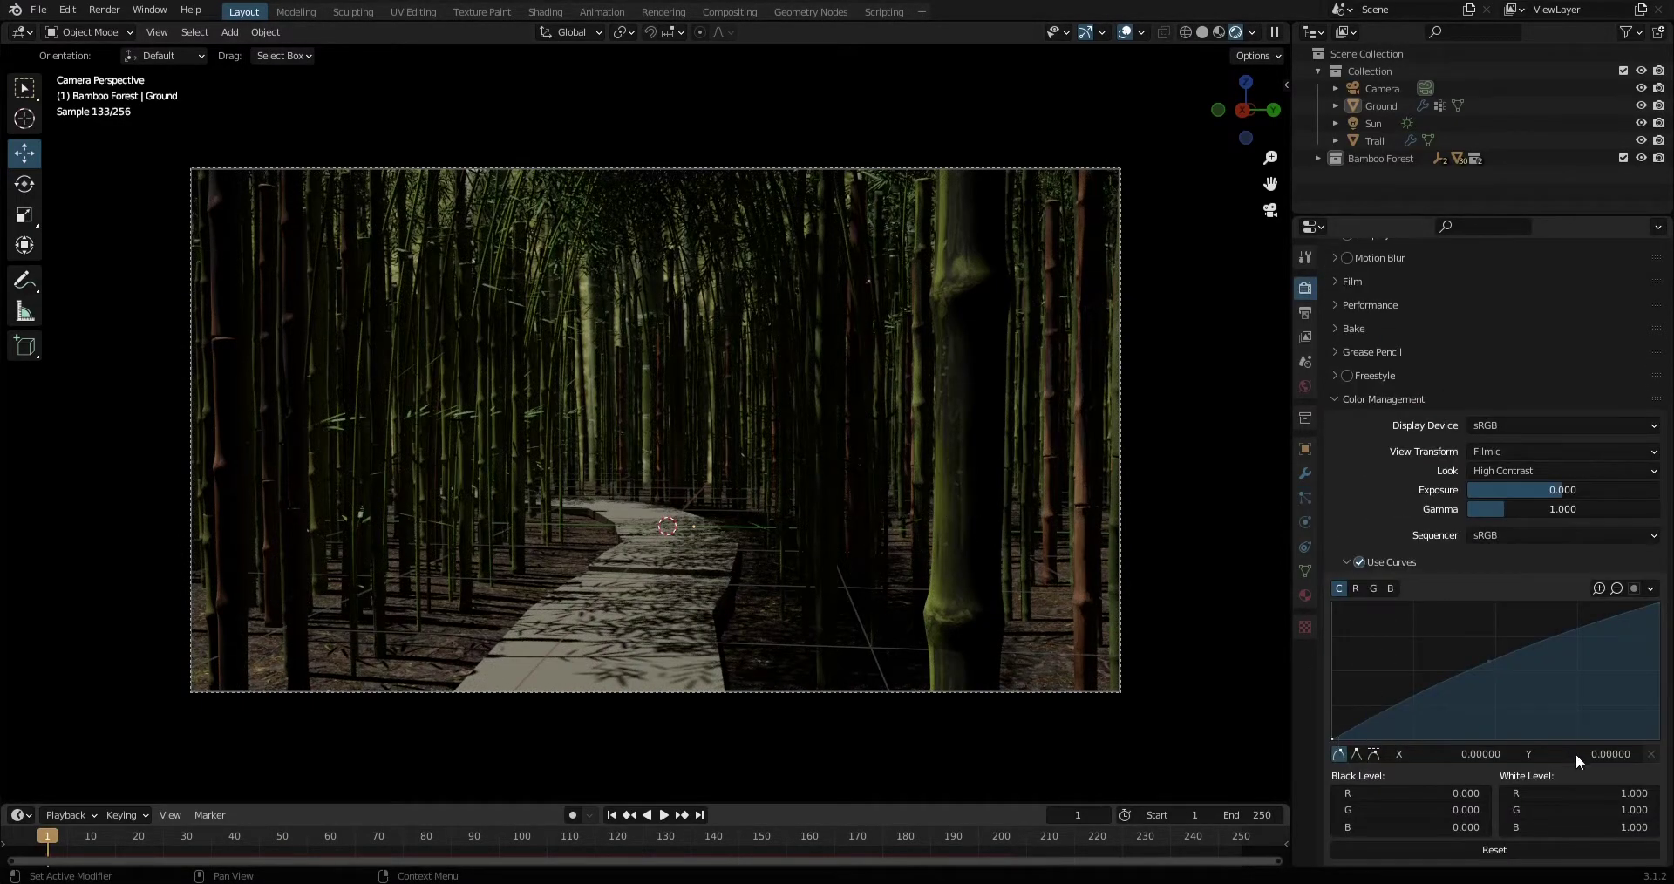
left_click_drag(1626, 755, 1624, 755)
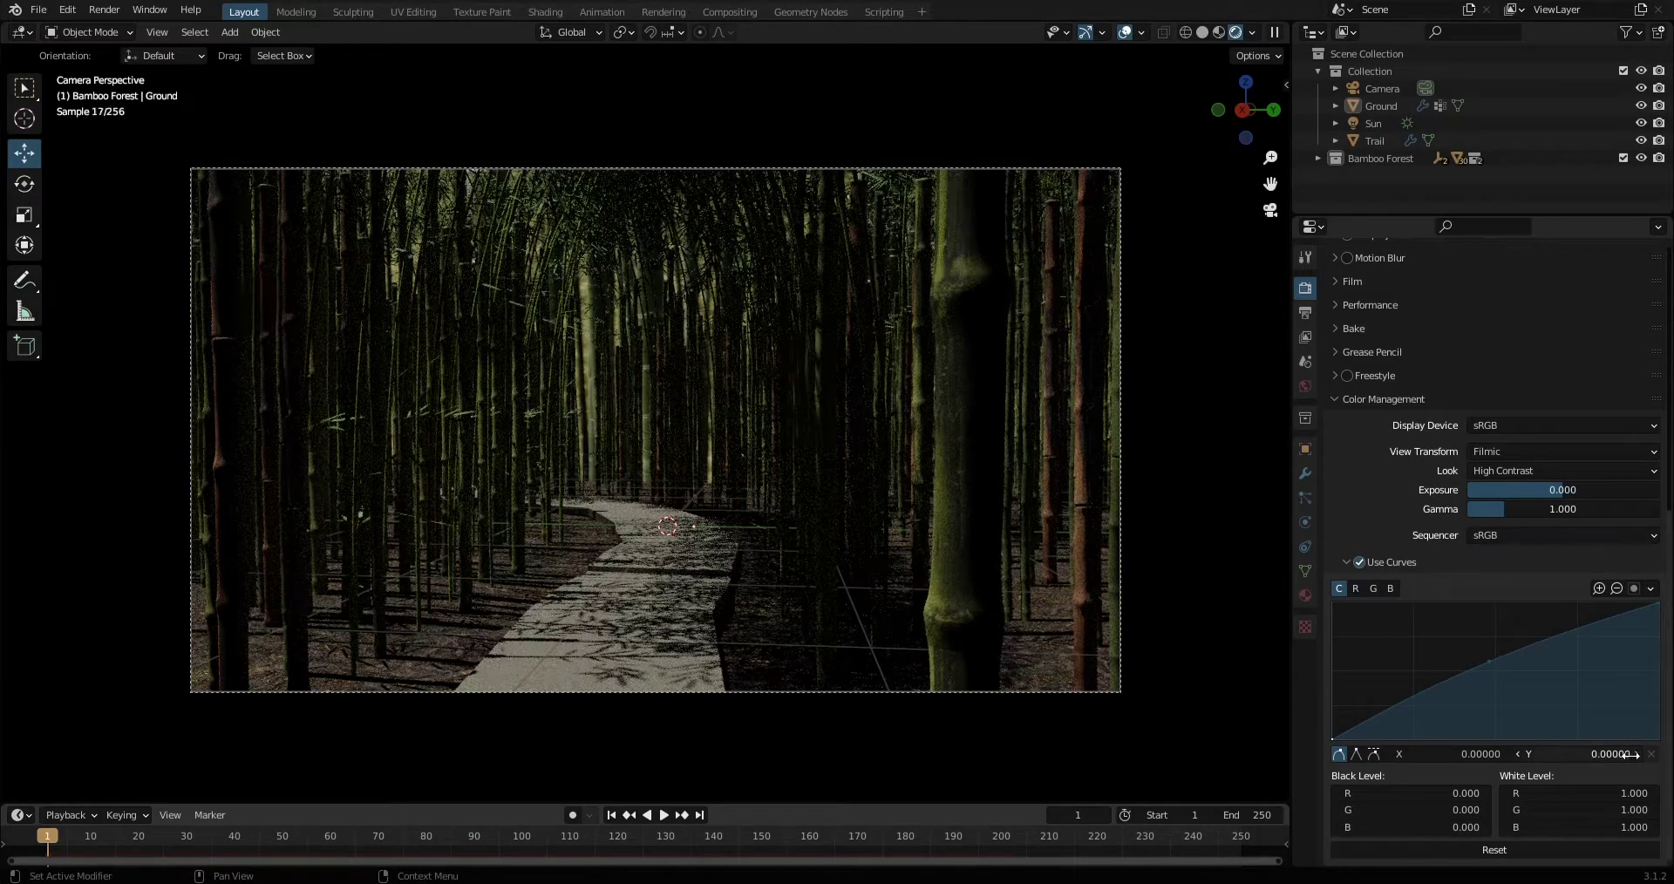
left_click(1578, 754)
type("0.01")
key("Return")
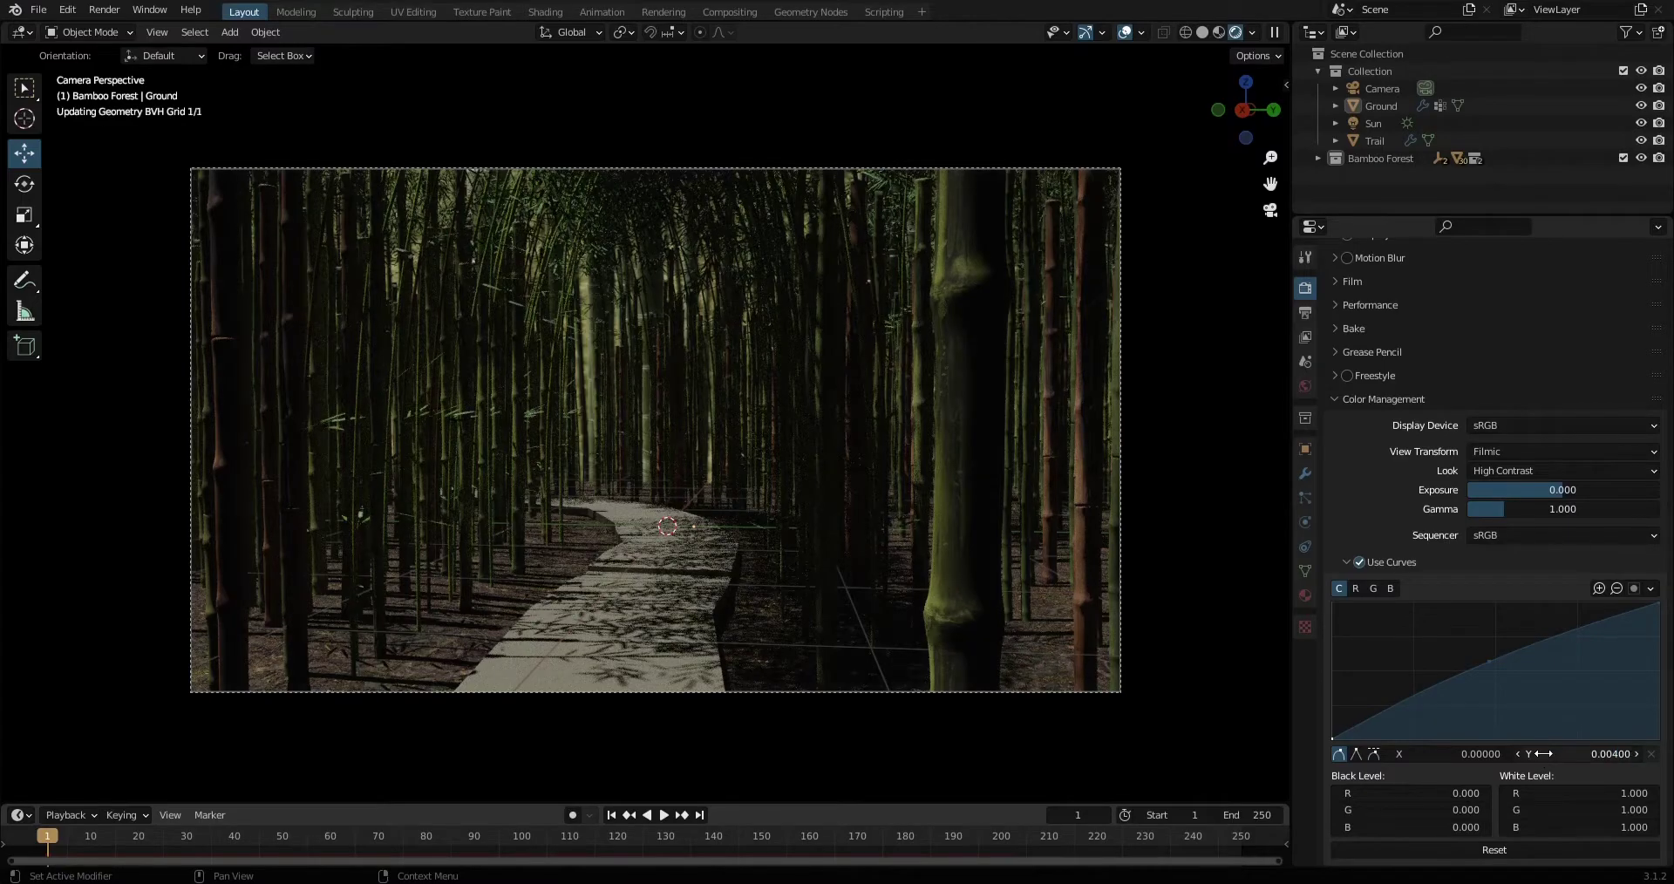
left_click(1374, 589)
scroll(1374, 588, "up", 1)
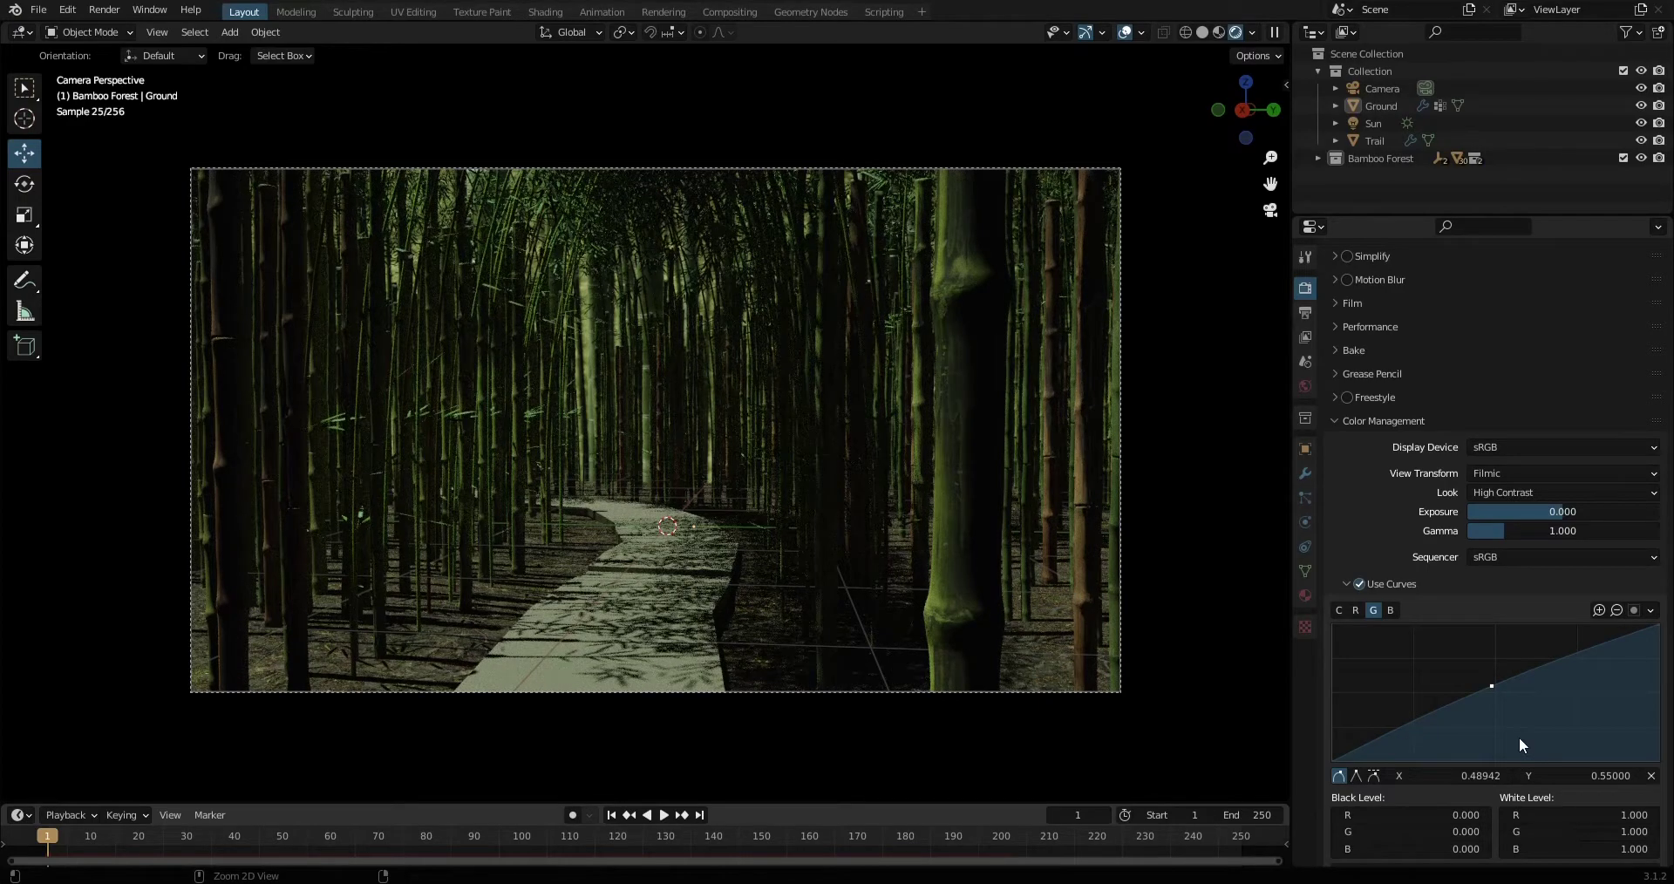
key("ctrl+z")
key("ctrl+z")
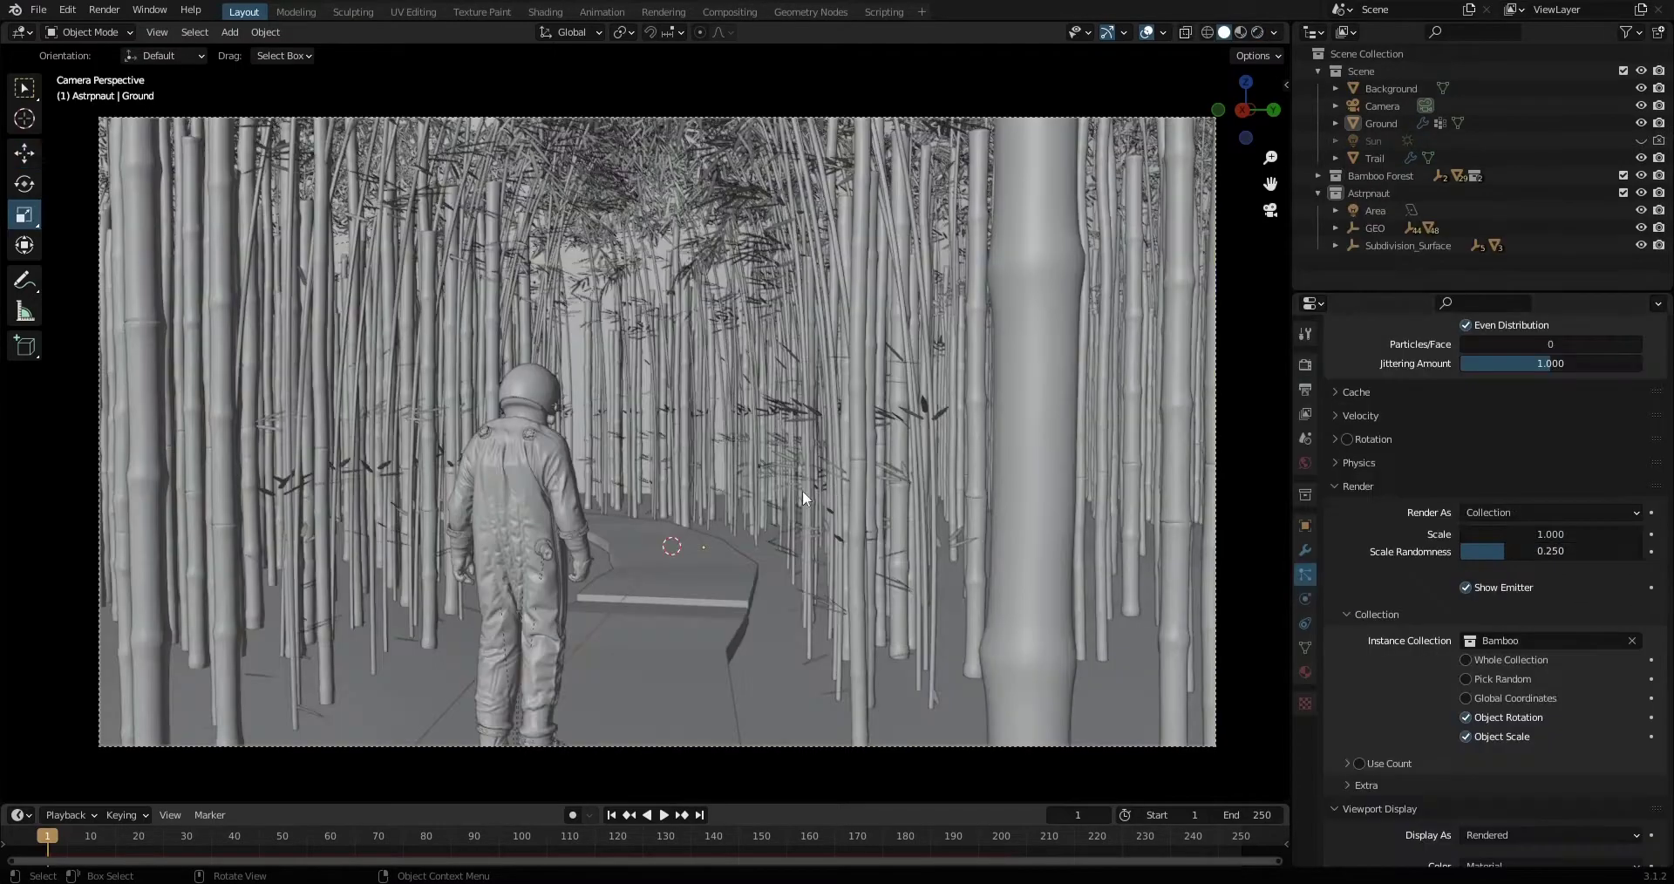
Preview the astronaut under the 800 W area light rendered, then return to solid shading.
key("z")
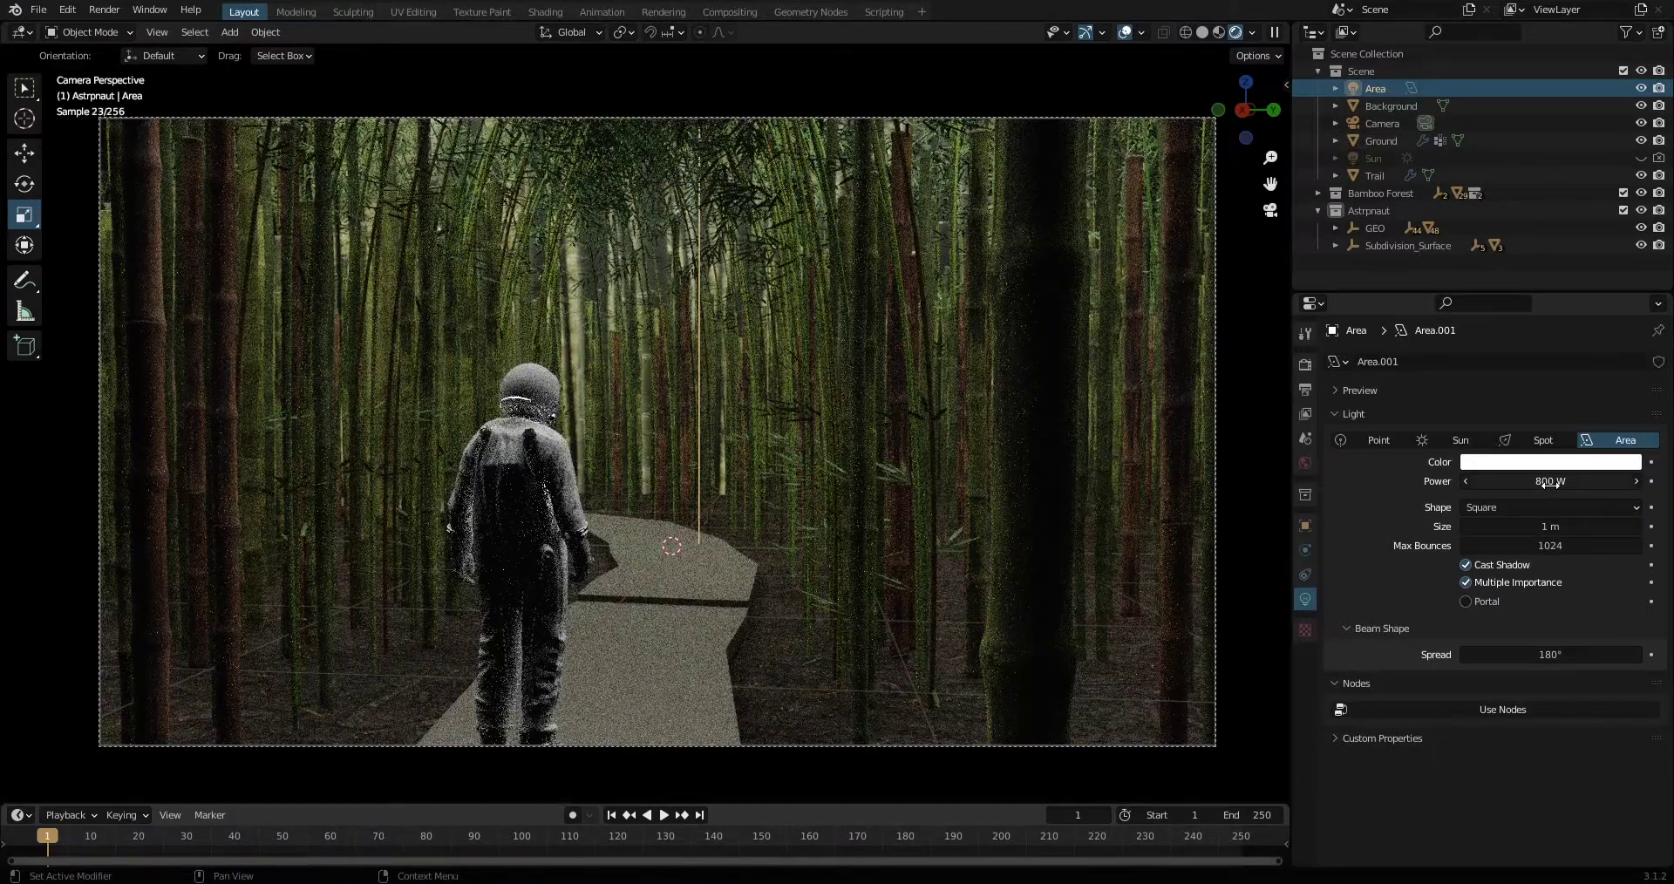
left_click(1430, 285)
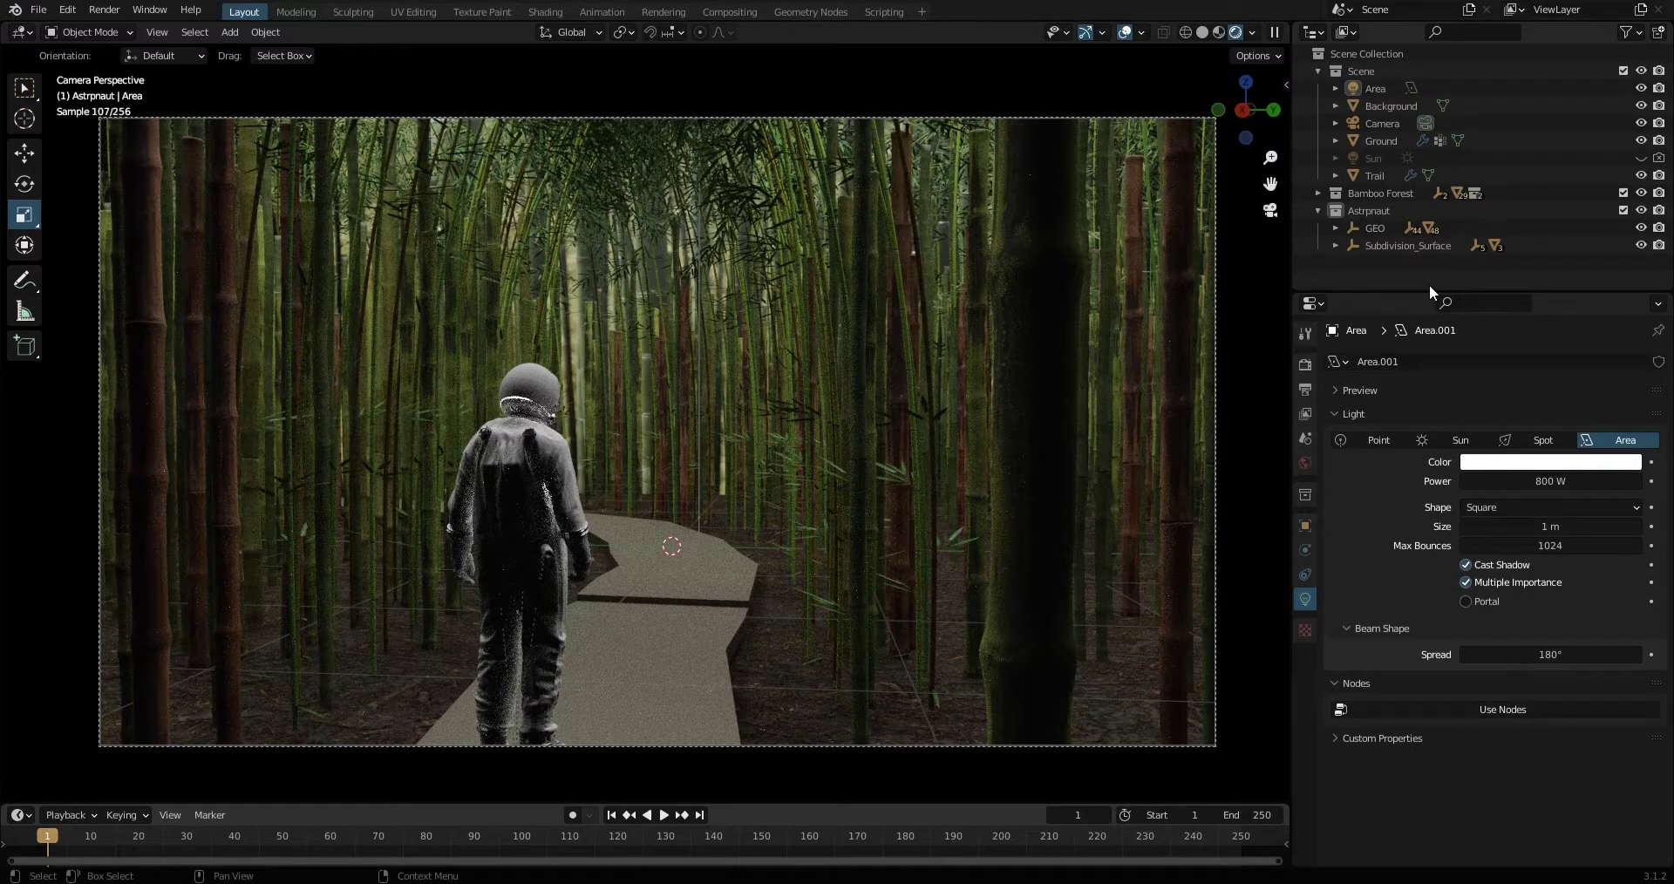
key("z")
mouse_move(970, 267)
middle_mouse_down()
mouse_move(764, 338)
mouse_move(354, 138)
middle_mouse_up()
Add a cube named 'Fog' and look at it from the top view.
key("shift+a")
left_click(476, 144)
double_click(1376, 141)
type("Fog")
key("Return")
key("KP_7")
Stretch the Fog box along the X axis and resize it overall.
key("s")
key("x")
left_click(791, 404)
mouse_move(790, 404)
middle_mouse_down()
mouse_move(942, 485)
mouse_move(1023, 463)
mouse_move(997, 557)
mouse_move(906, 532)
middle_mouse_up()
key("s")
left_click(942, 485)
Move the Fog box over the forest and resize it to enclose the trees.
key("g")
key("x")
left_click(933, 558)
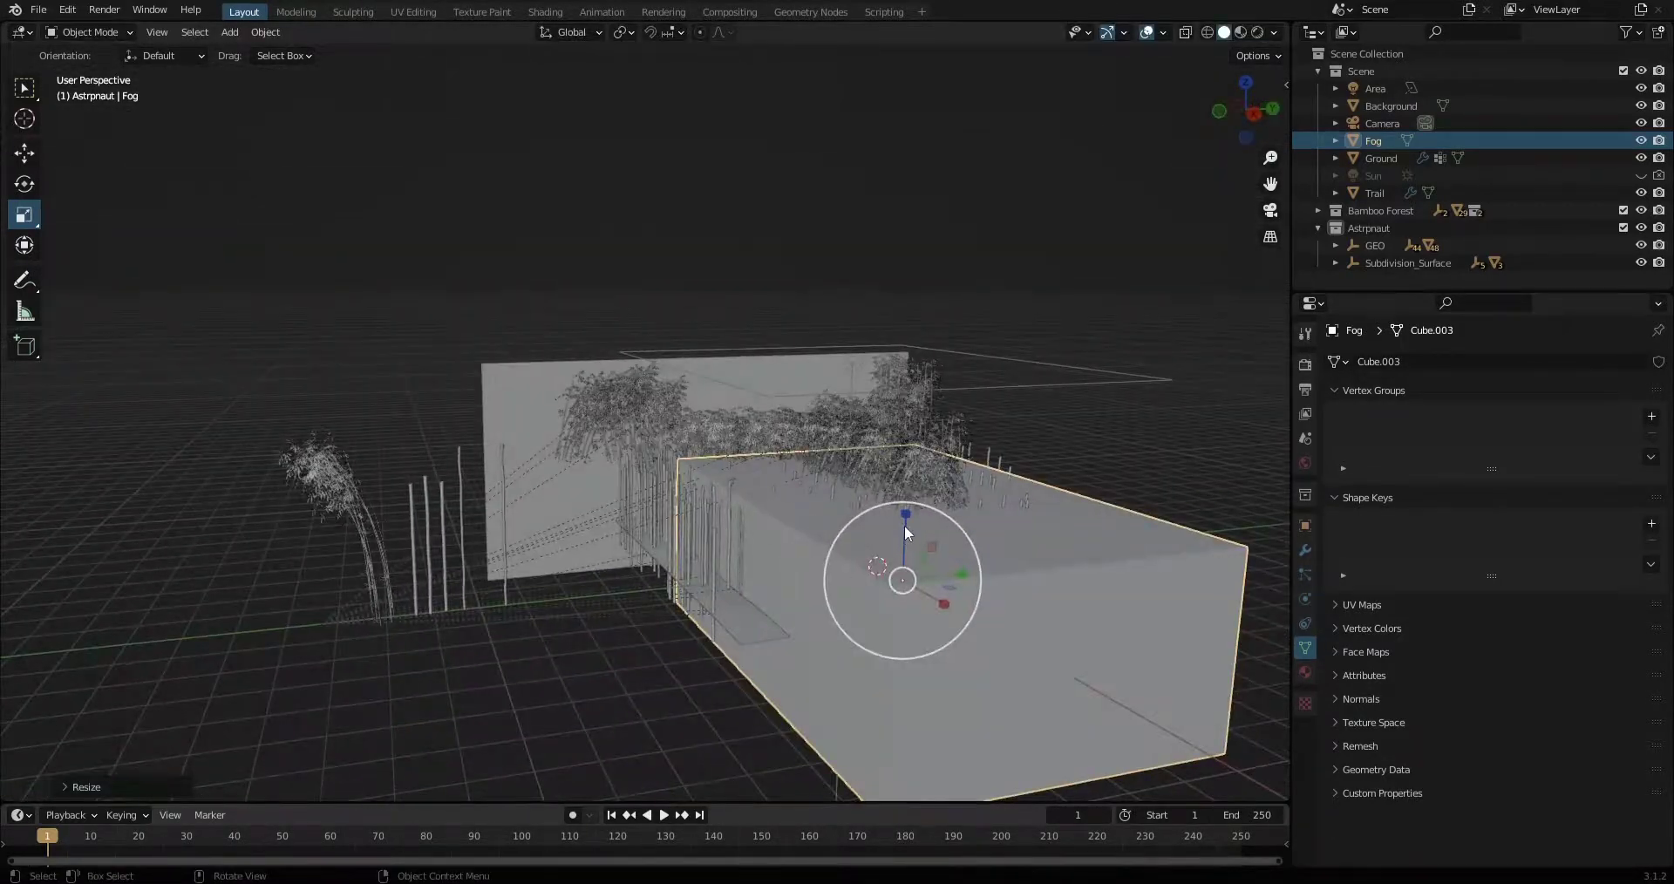
key("g")
left_click(636, 515)
middle_click_drag(637, 515, 655, 566)
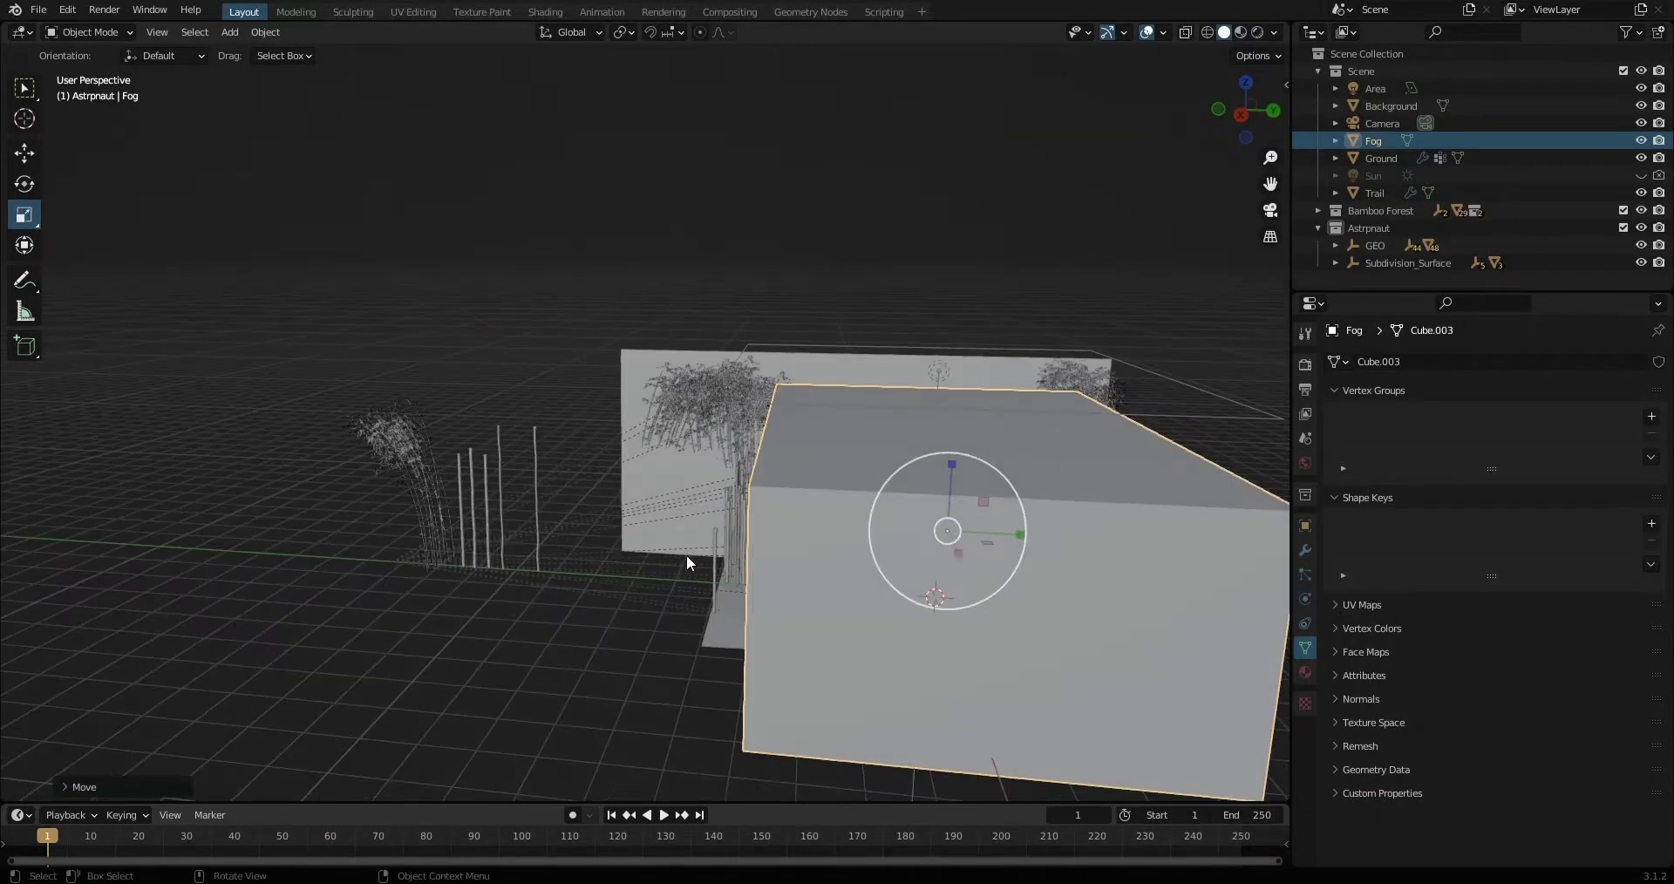
key("s")
left_click(872, 593)
Set the Fog object's viewport display to Wire so the trees show through.
left_click(1305, 525)
scroll(1439, 689, "down", 5)
left_click(1361, 447)
left_click(1373, 803)
left_click(1552, 782)
left_click(1521, 723)
middle_click_drag(626, 581, 459, 562)
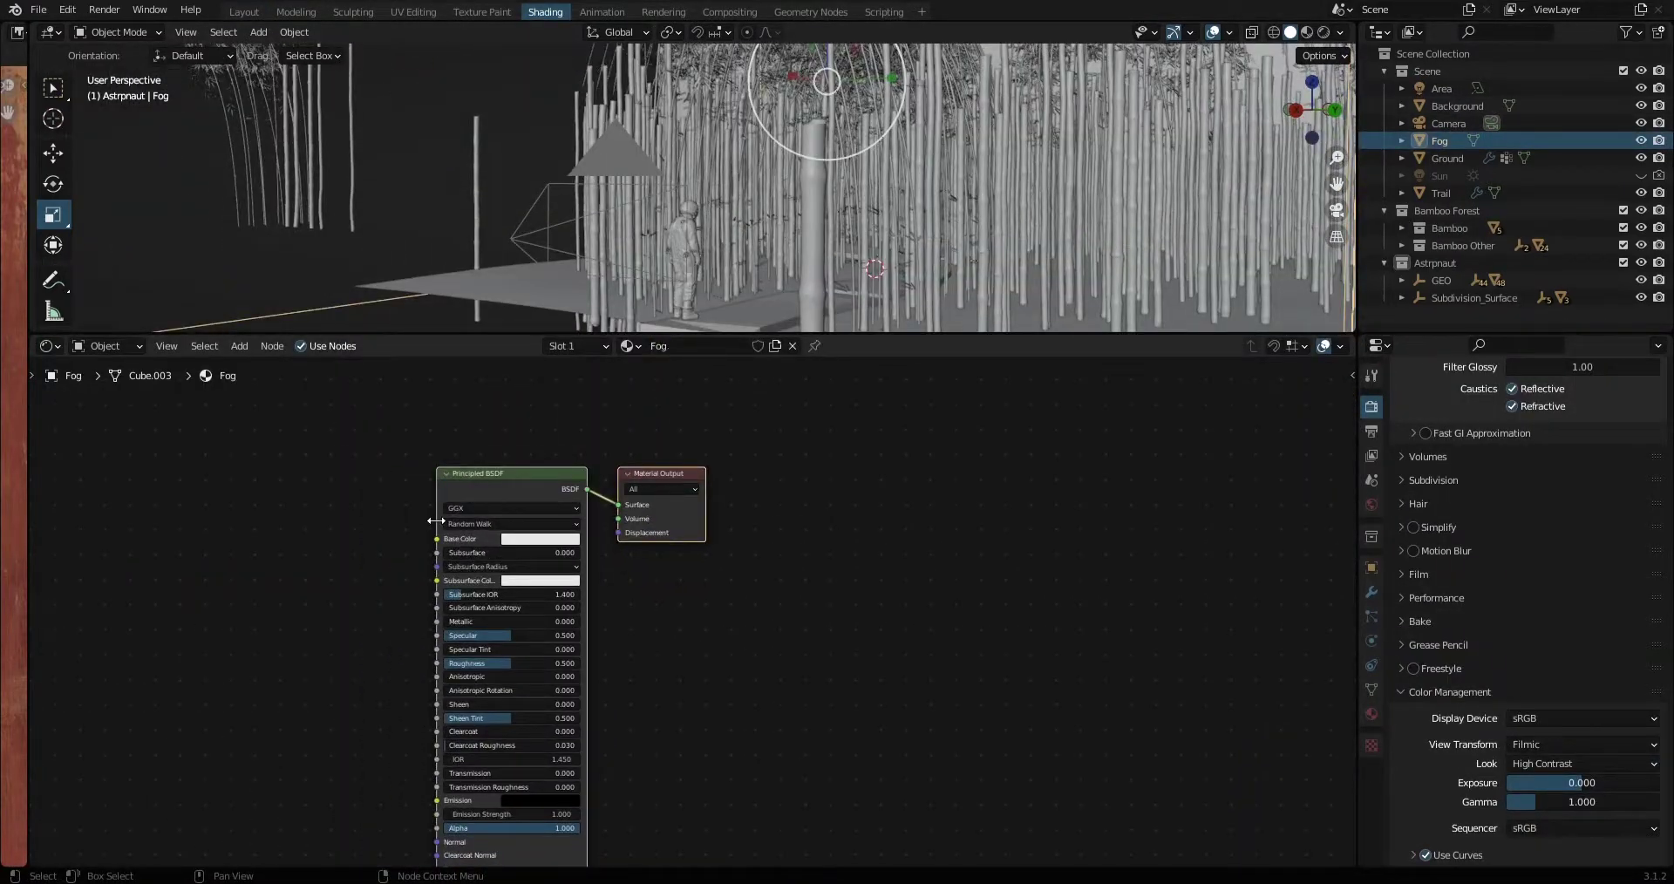
Replace the Principled BSDF with a Principled Volume node wired into the Volume output.
key("Delete")
key("shift+a")
type("princ")
key("Return")
left_click(497, 488)
left_click_drag(736, 510, 816, 514)
double_click(682, 566)
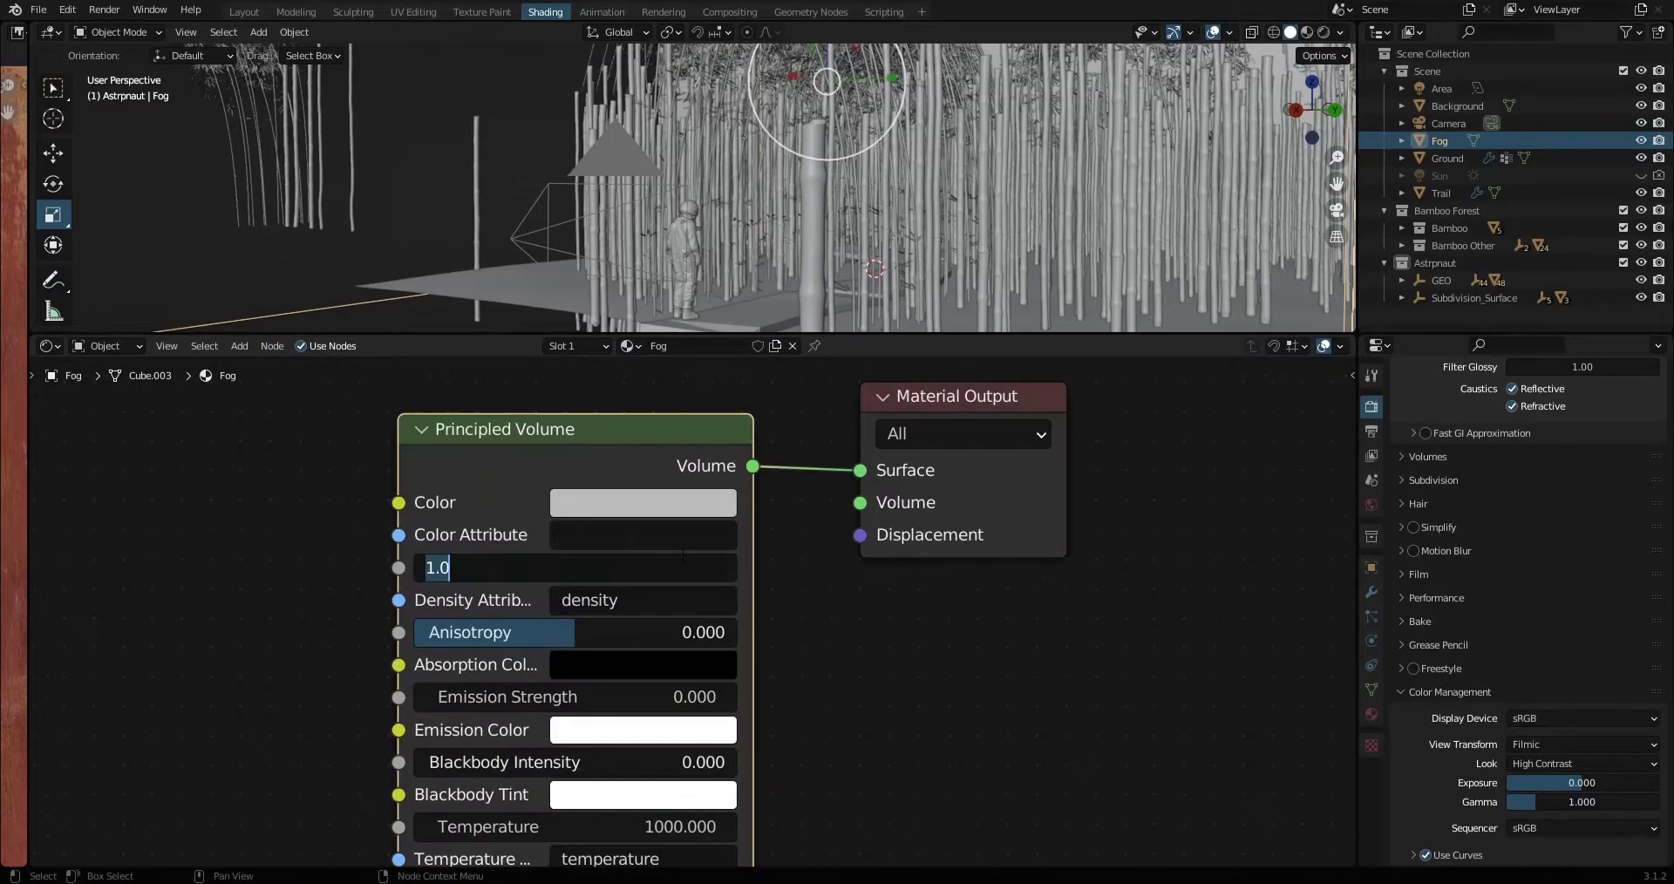
type("0")
key("Return")
left_click_drag(927, 504, 924, 538)
Set the fog density to 0.05, then to 0.1.
double_click(593, 638)
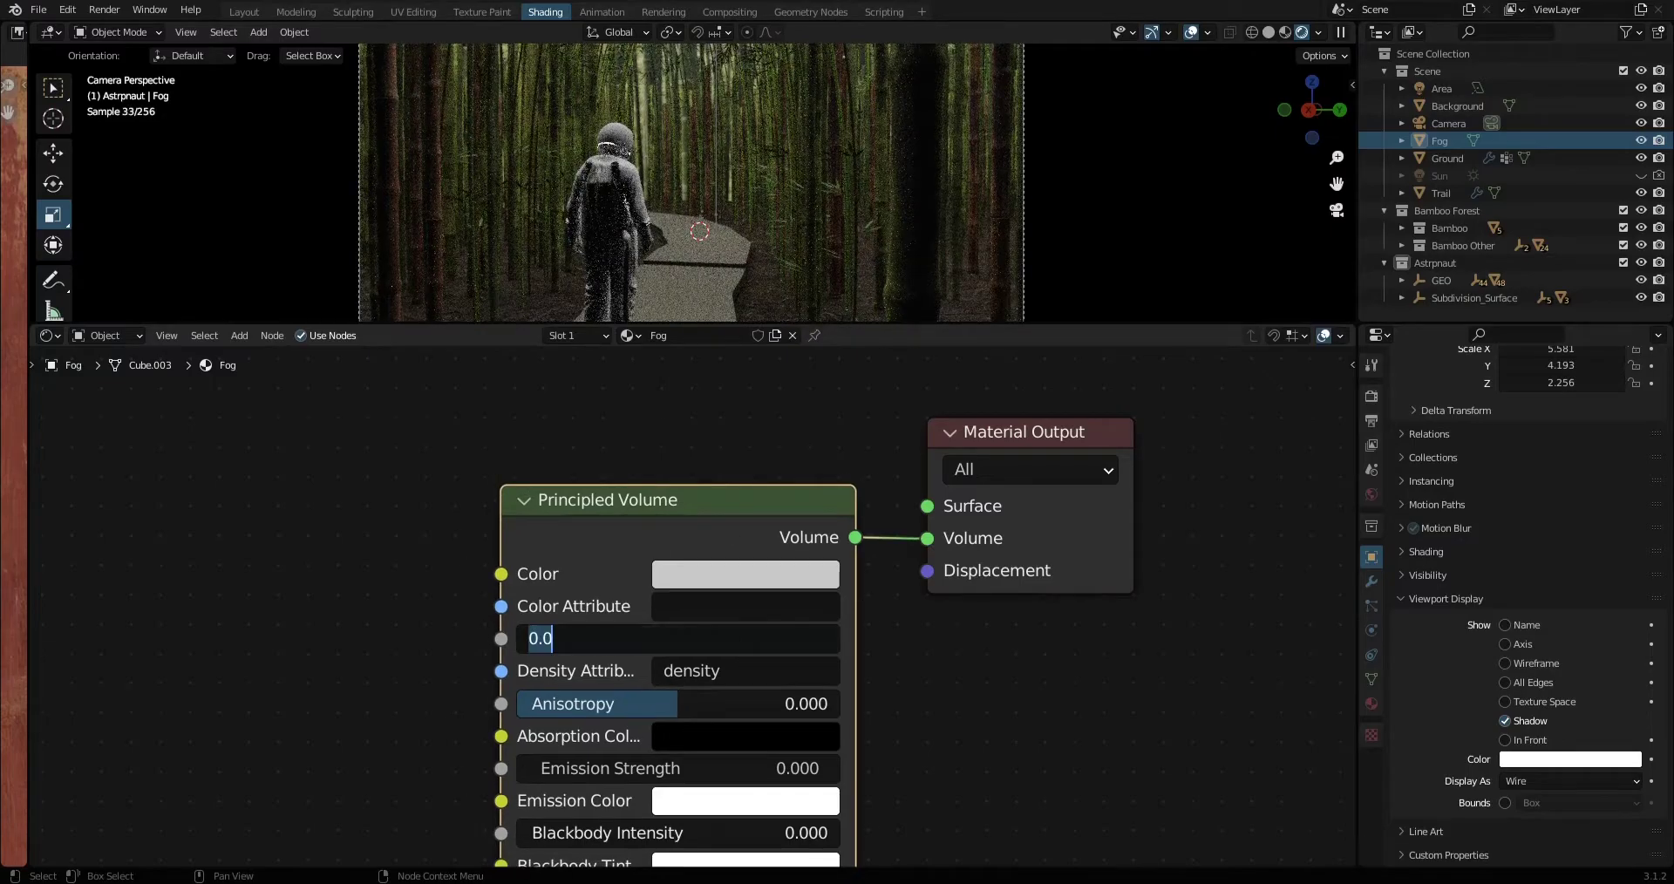
type("0.05")
key("Return")
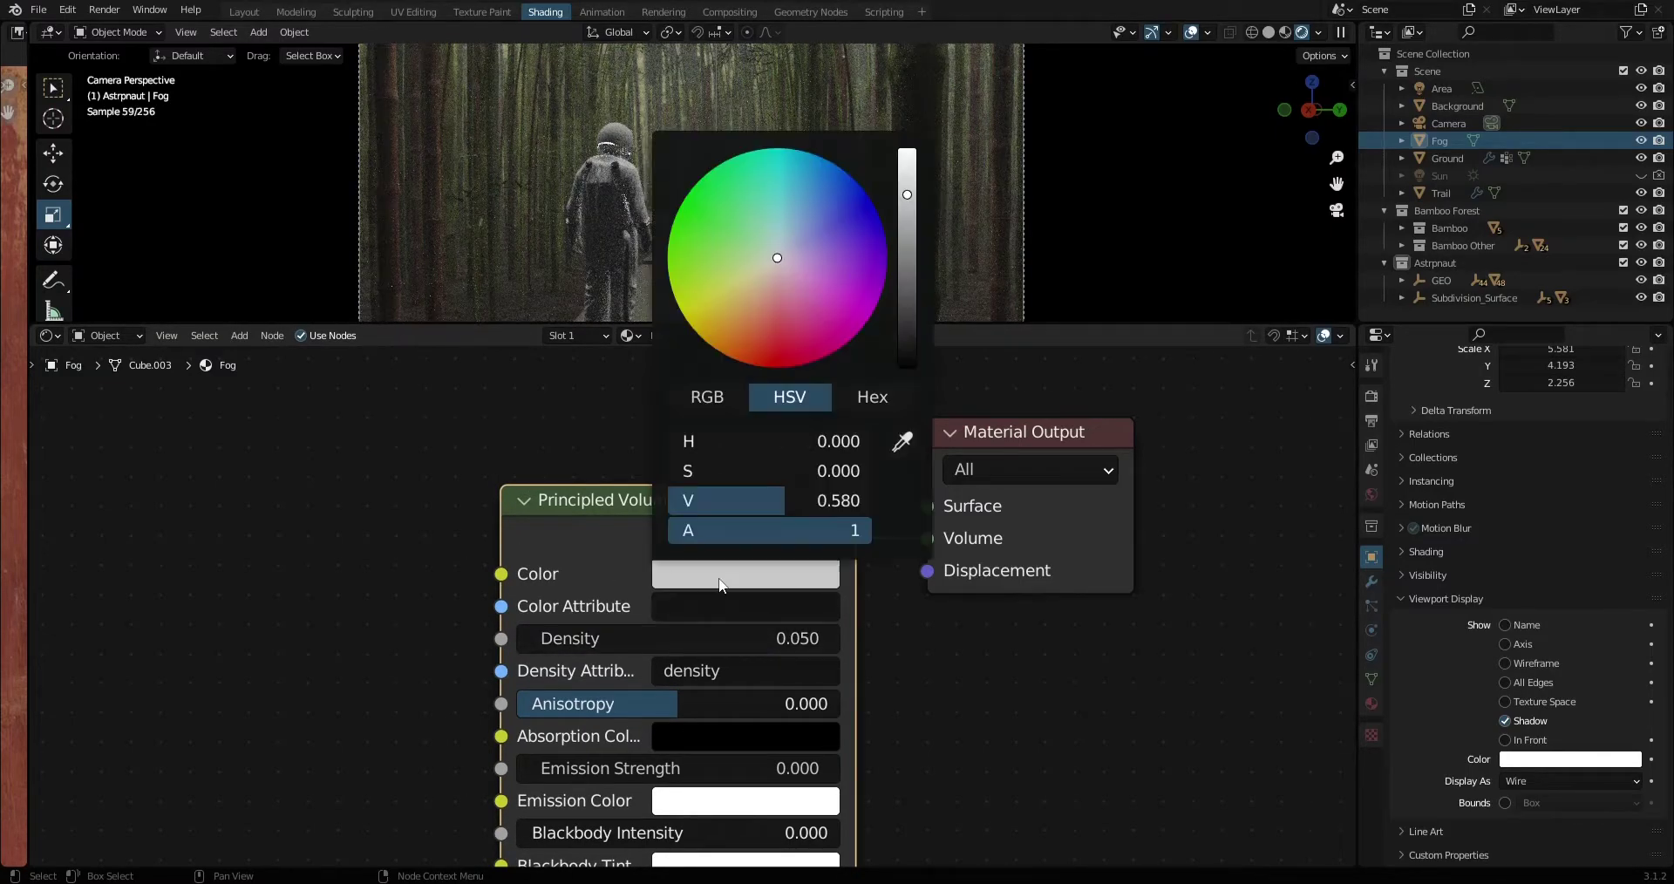
left_click(720, 586)
double_click(593, 638)
type("0.1")
key("Return")
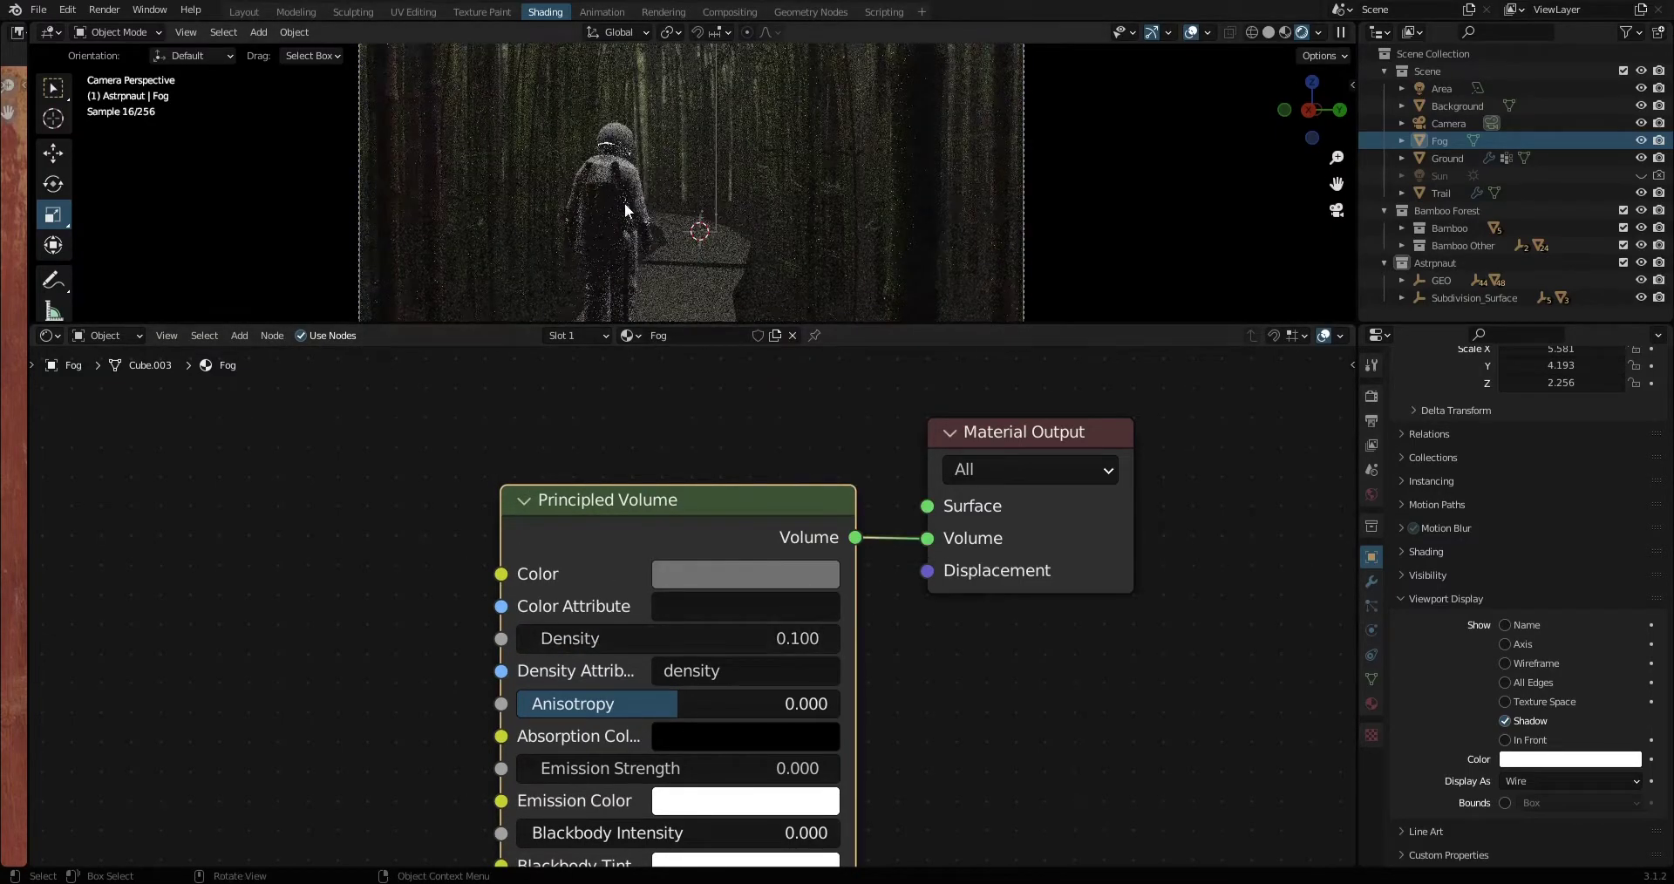
Enlarge the 3D view and tint the fog a dark green colour.
scroll(553, 410, "down", 3)
scroll(580, 266, "down", 2)
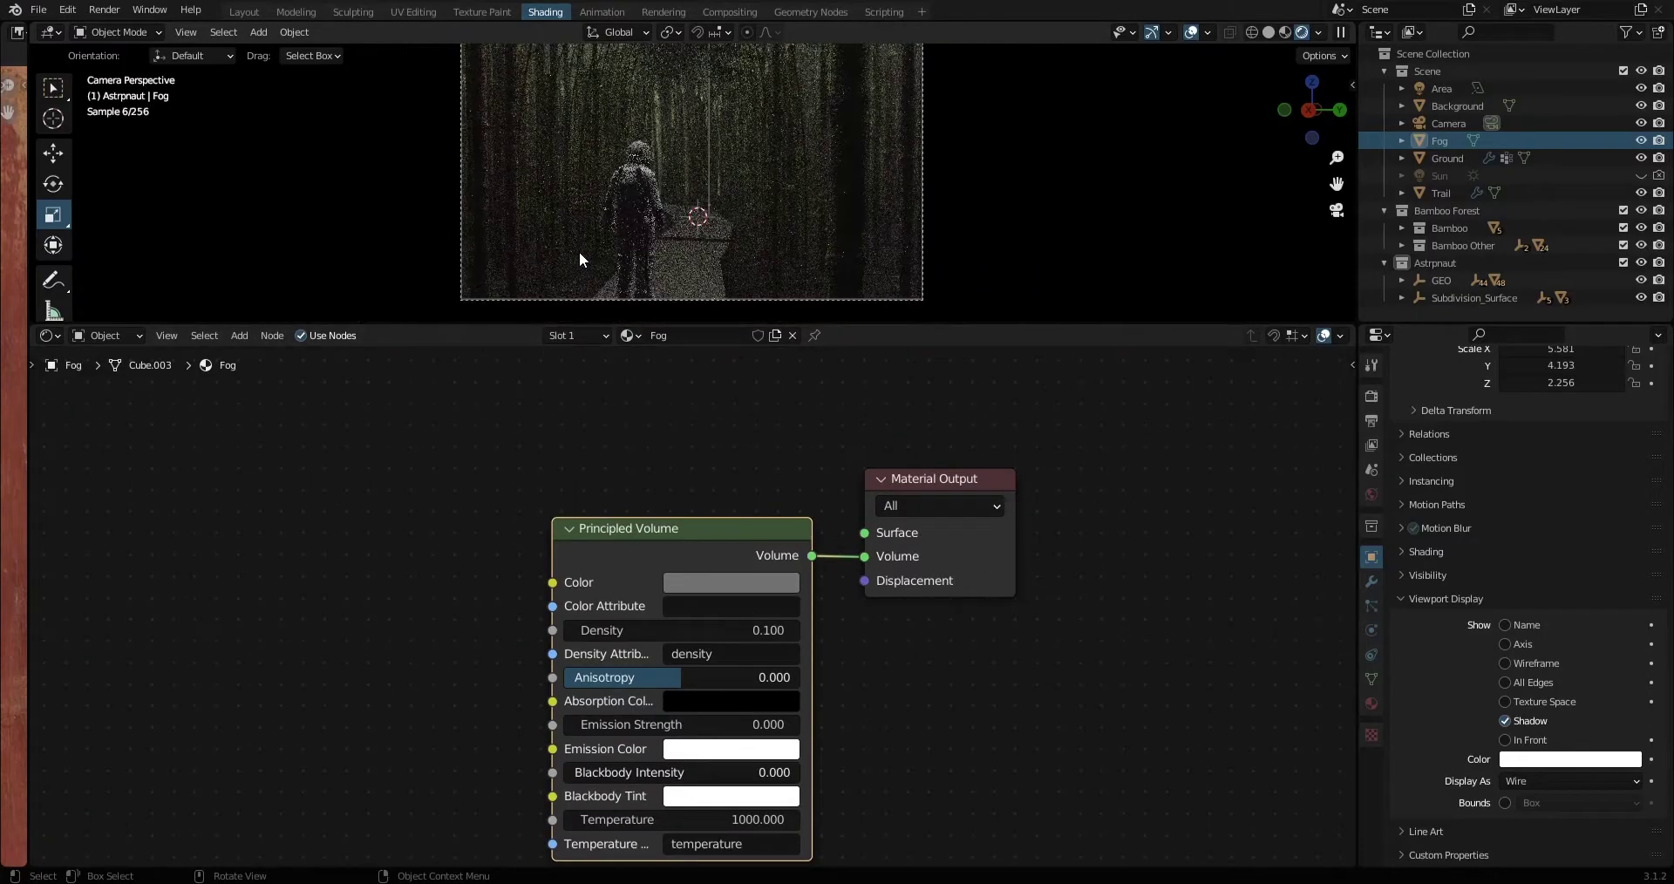
left_click_drag(501, 325, 502, 429)
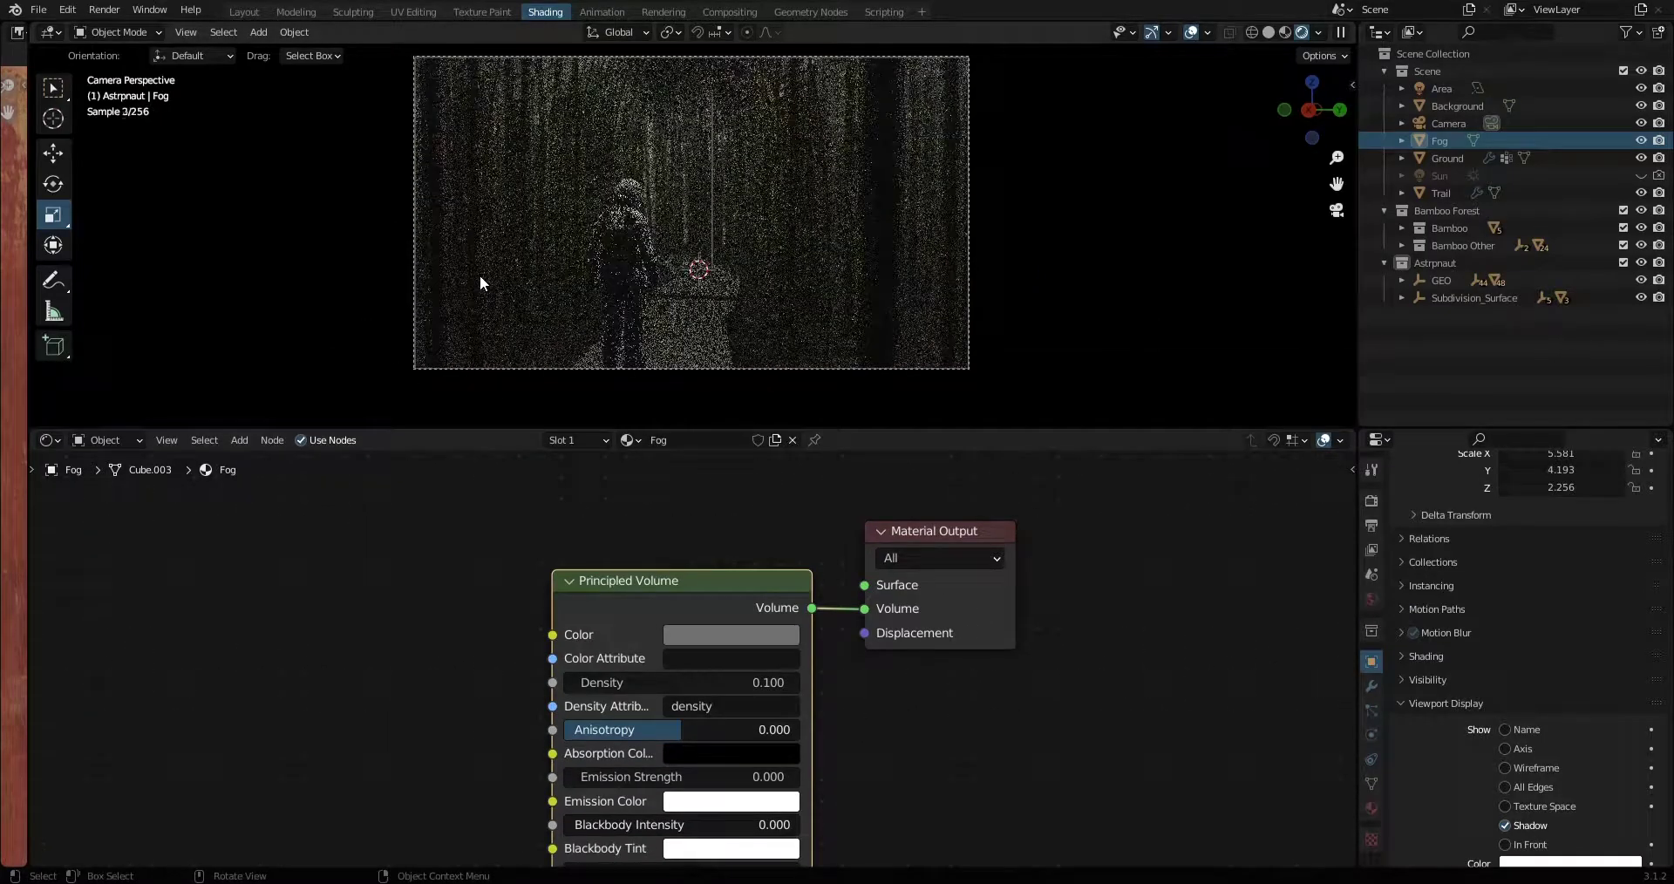
scroll(481, 283, "up", 1)
left_click(731, 635)
left_click_drag(754, 403, 742, 391)
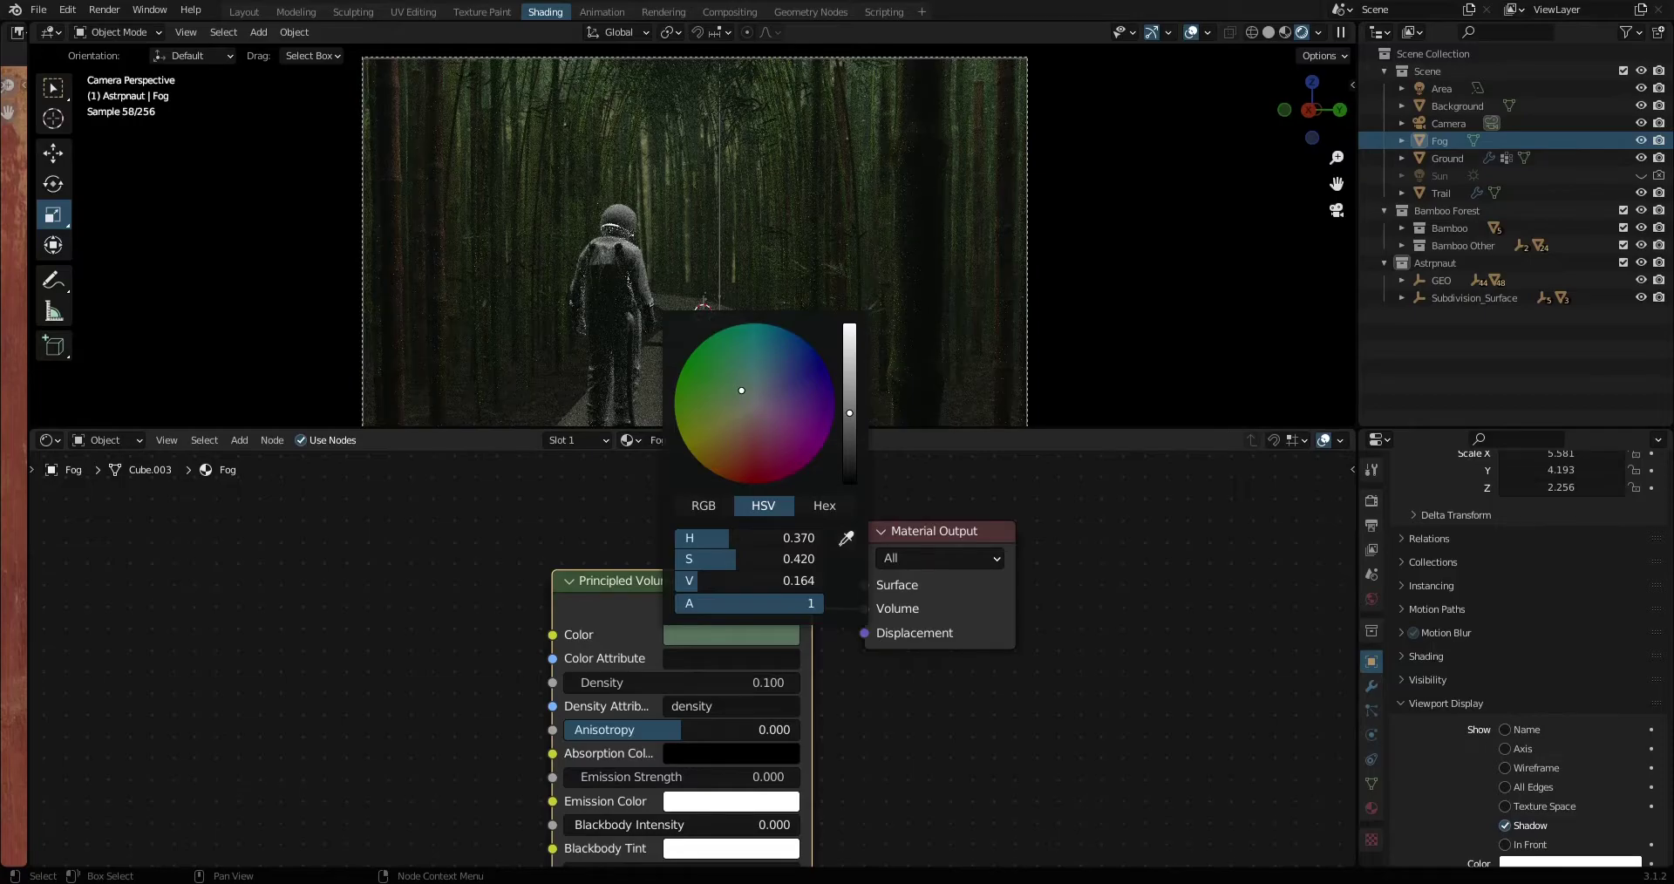
Raise the fog density to 0.15 and review the fog colour.
left_click_drag(689, 686, 710, 686)
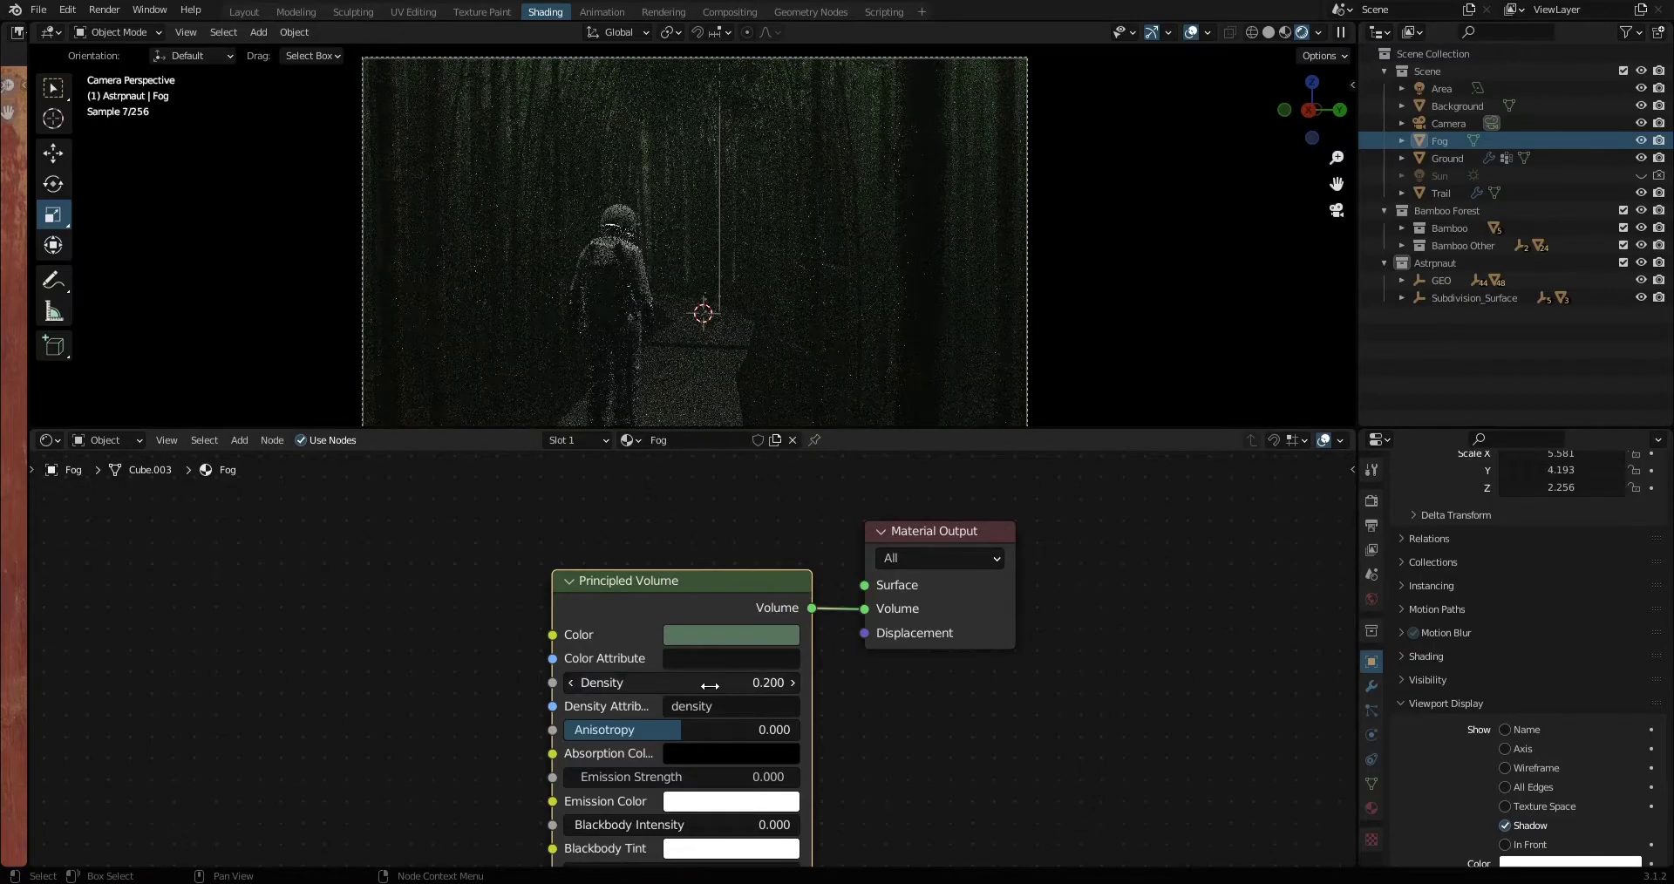
left_click(743, 681)
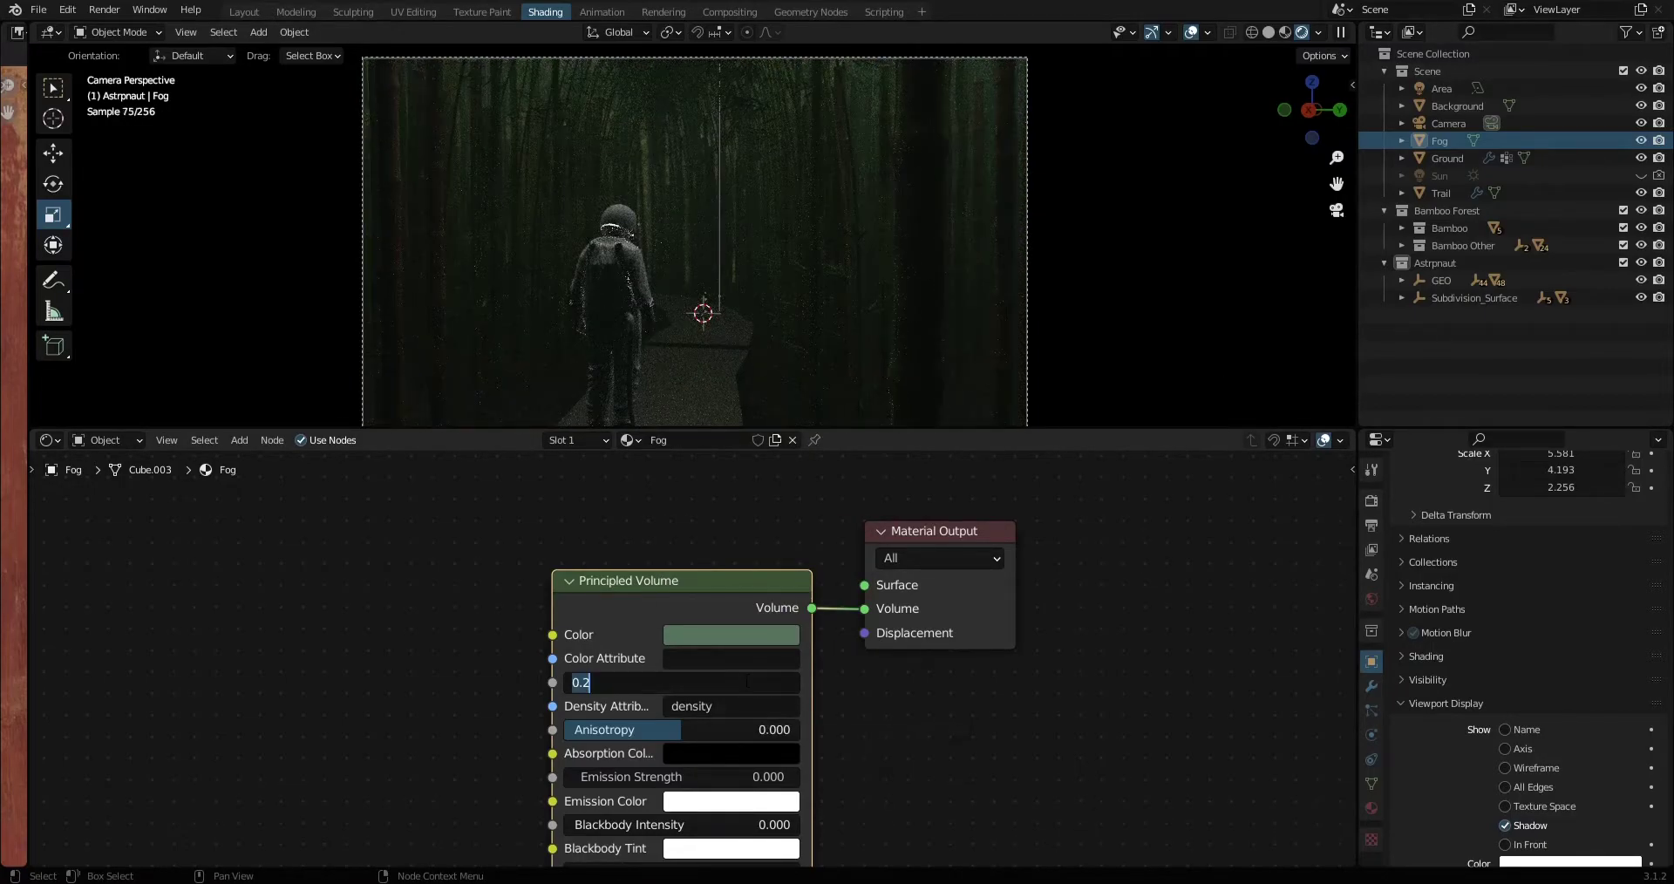
type("0.15")
key("Return")
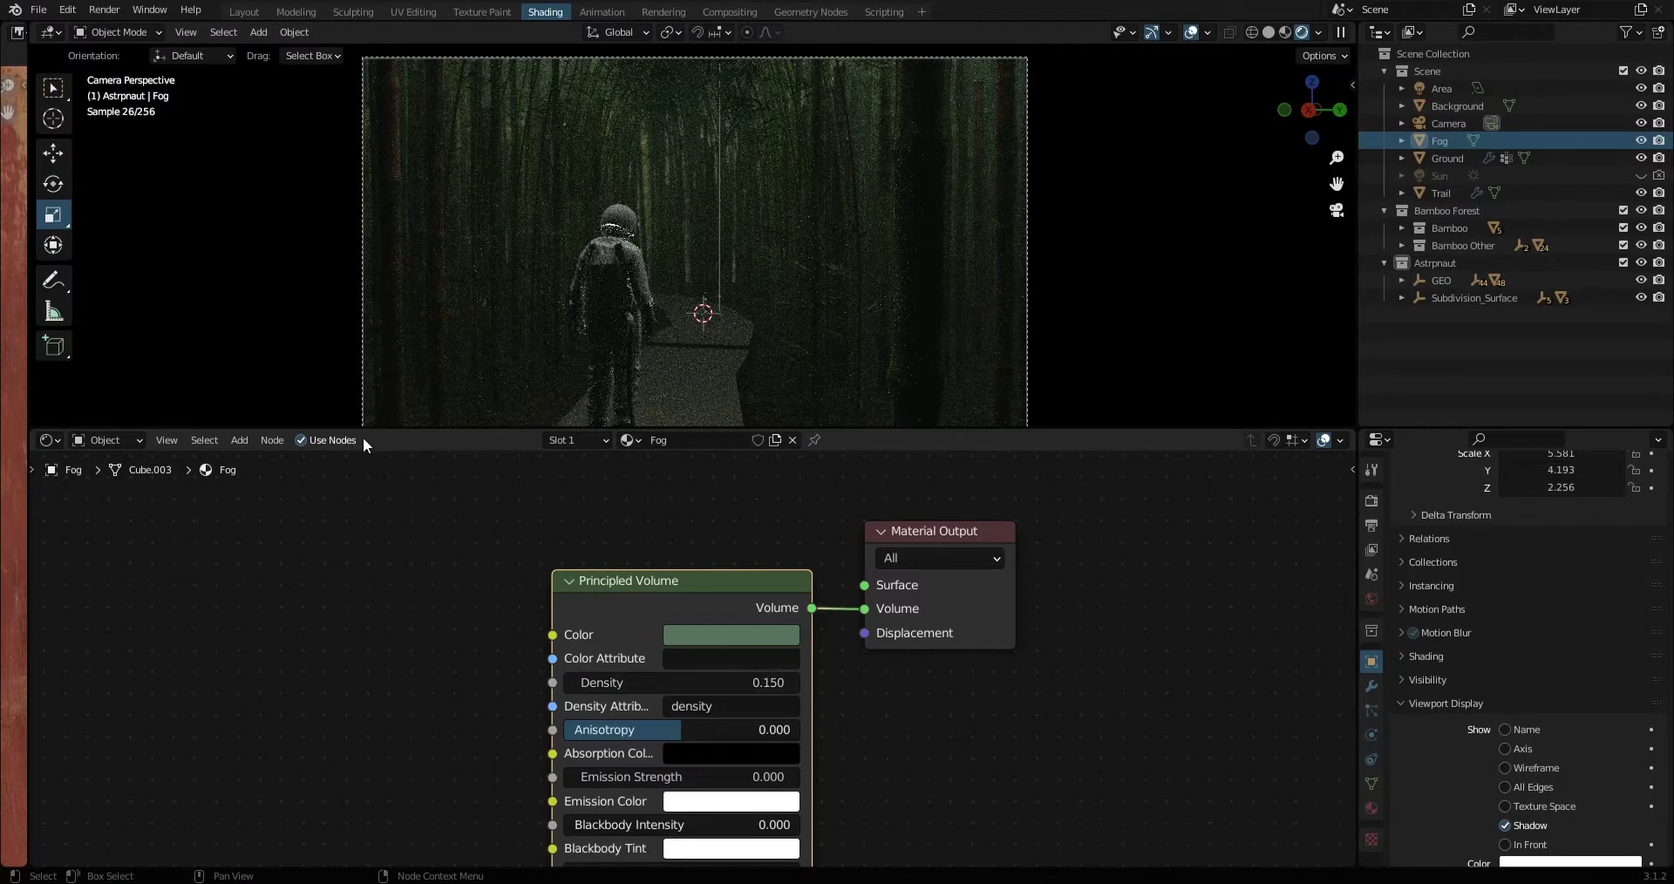
left_click(730, 635)
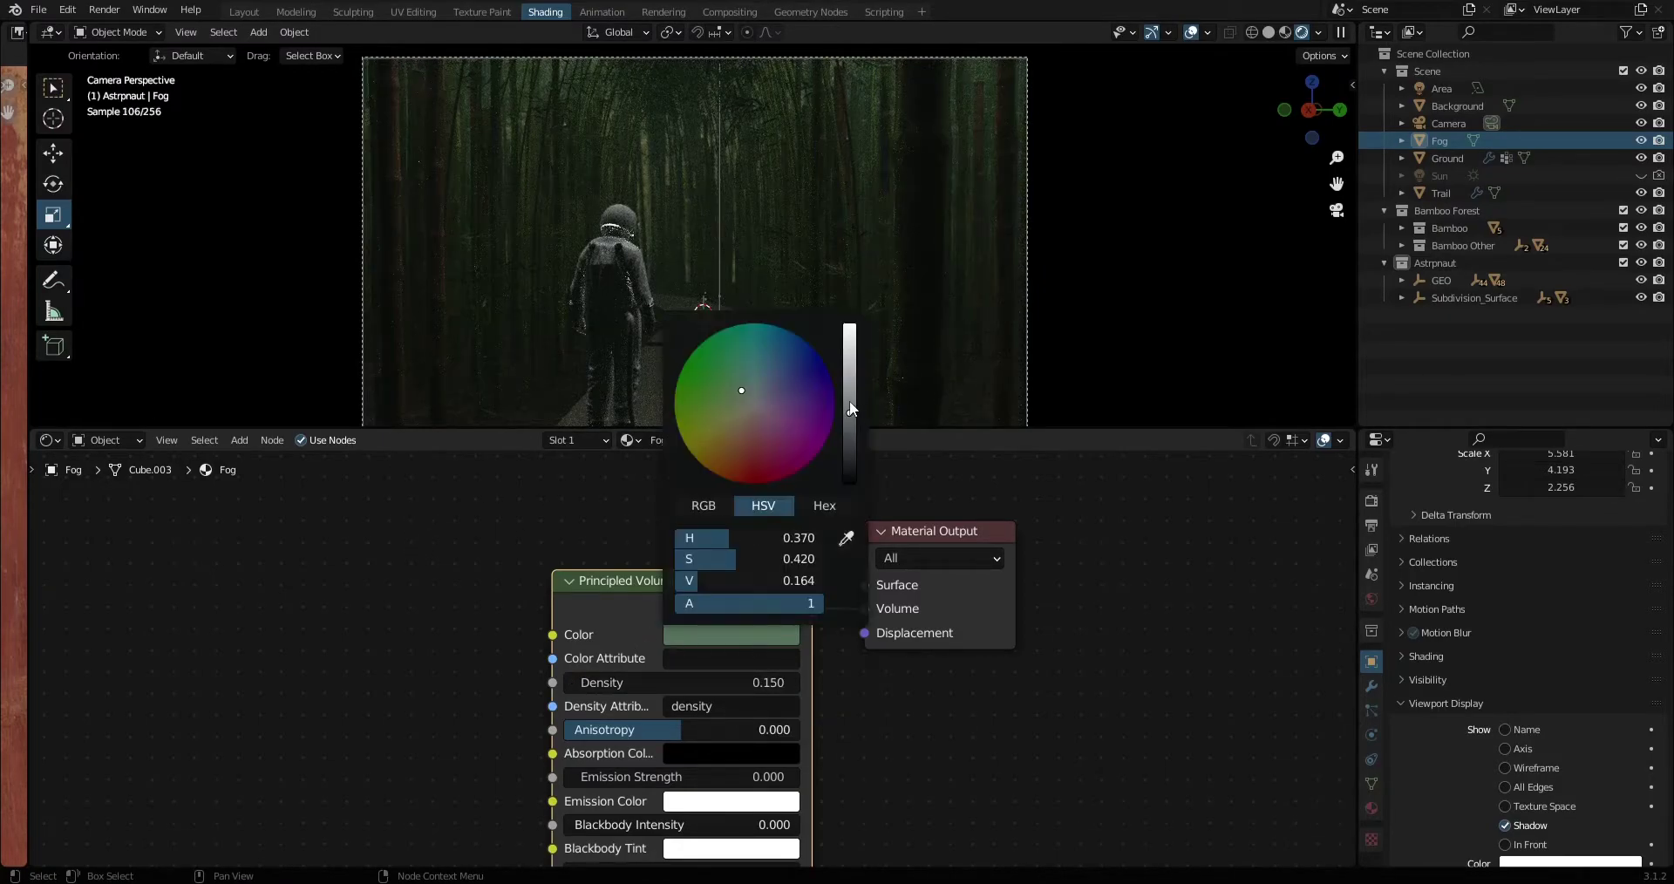
left_click(792, 635)
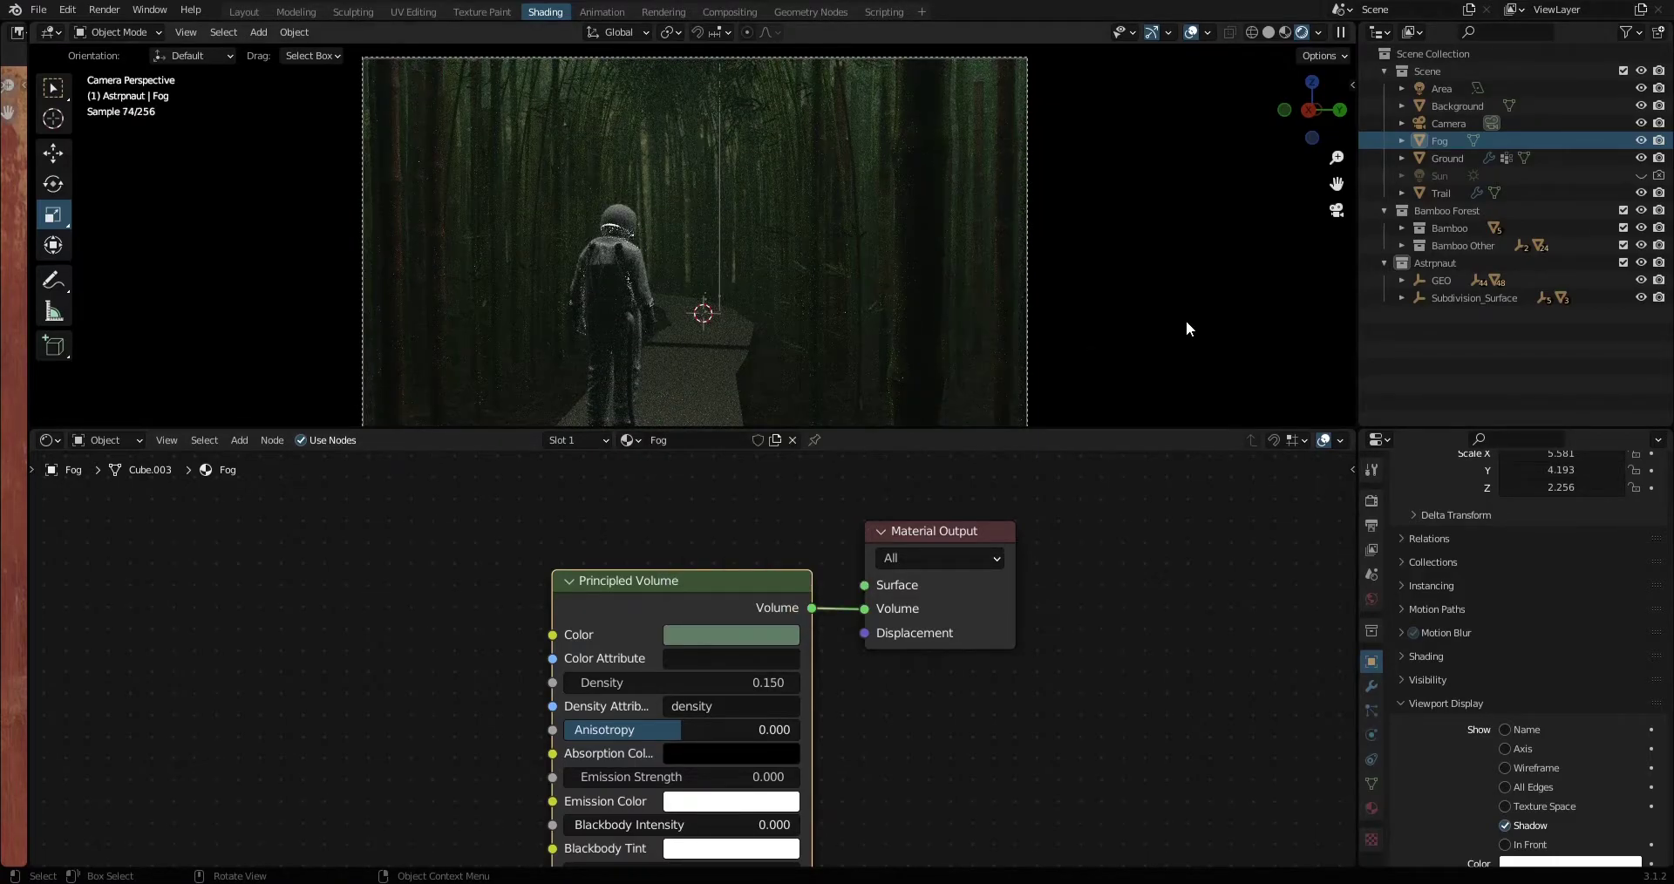
Check the camera view, reselect the Fog object and return to the Layout workspace.
middle_click_drag(954, 265, 755, 290)
left_click(477, 223)
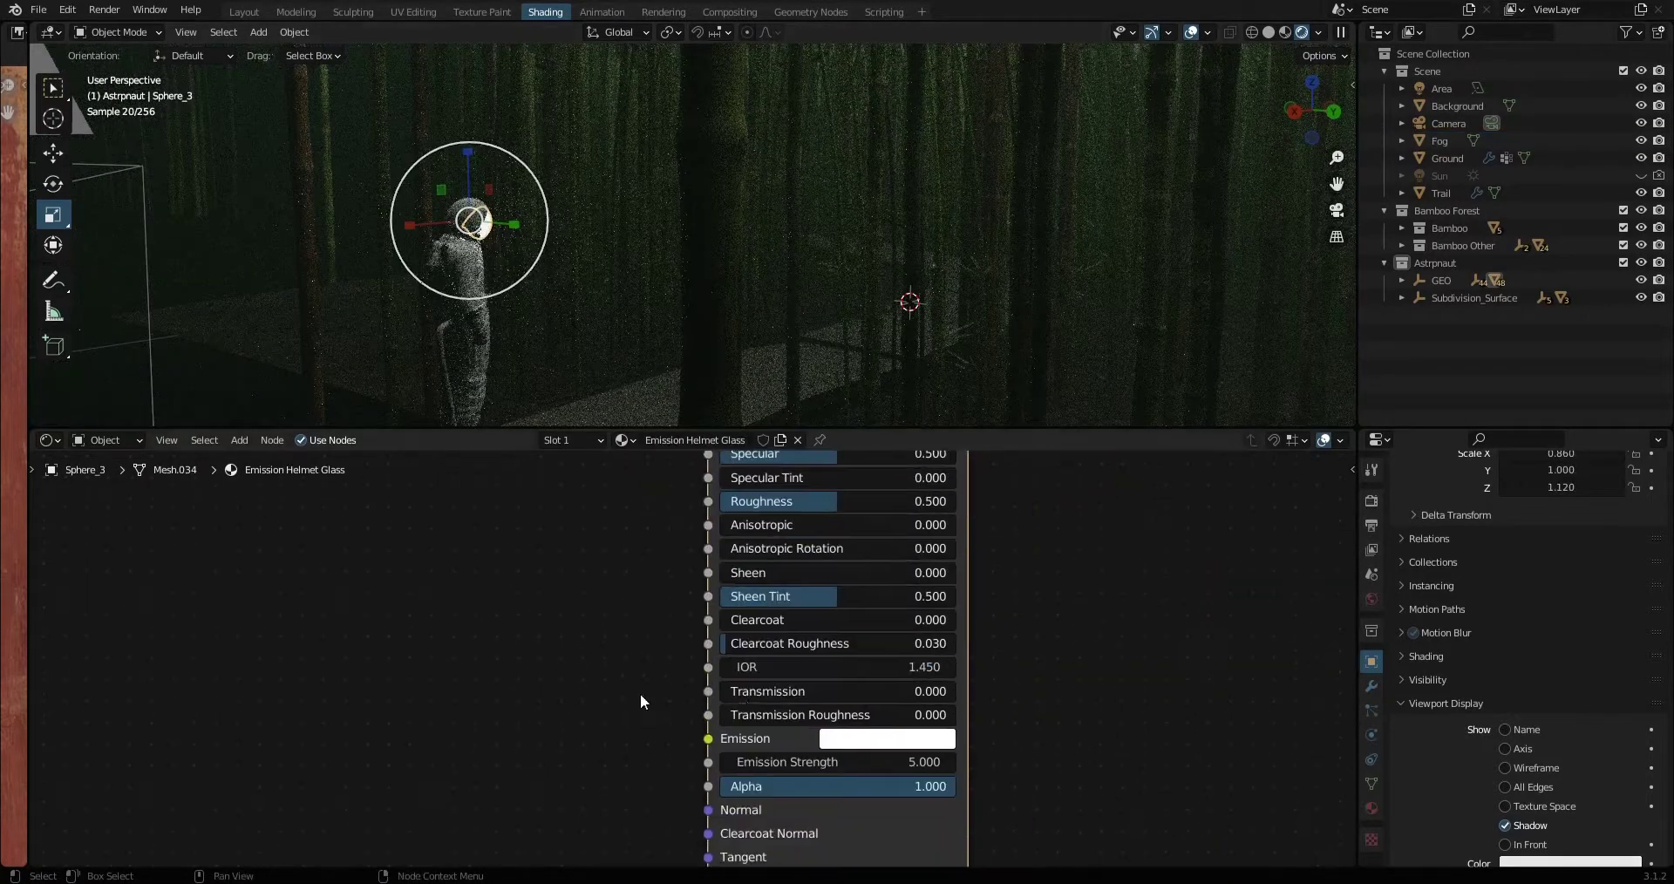
key("KP_0")
left_click(814, 260)
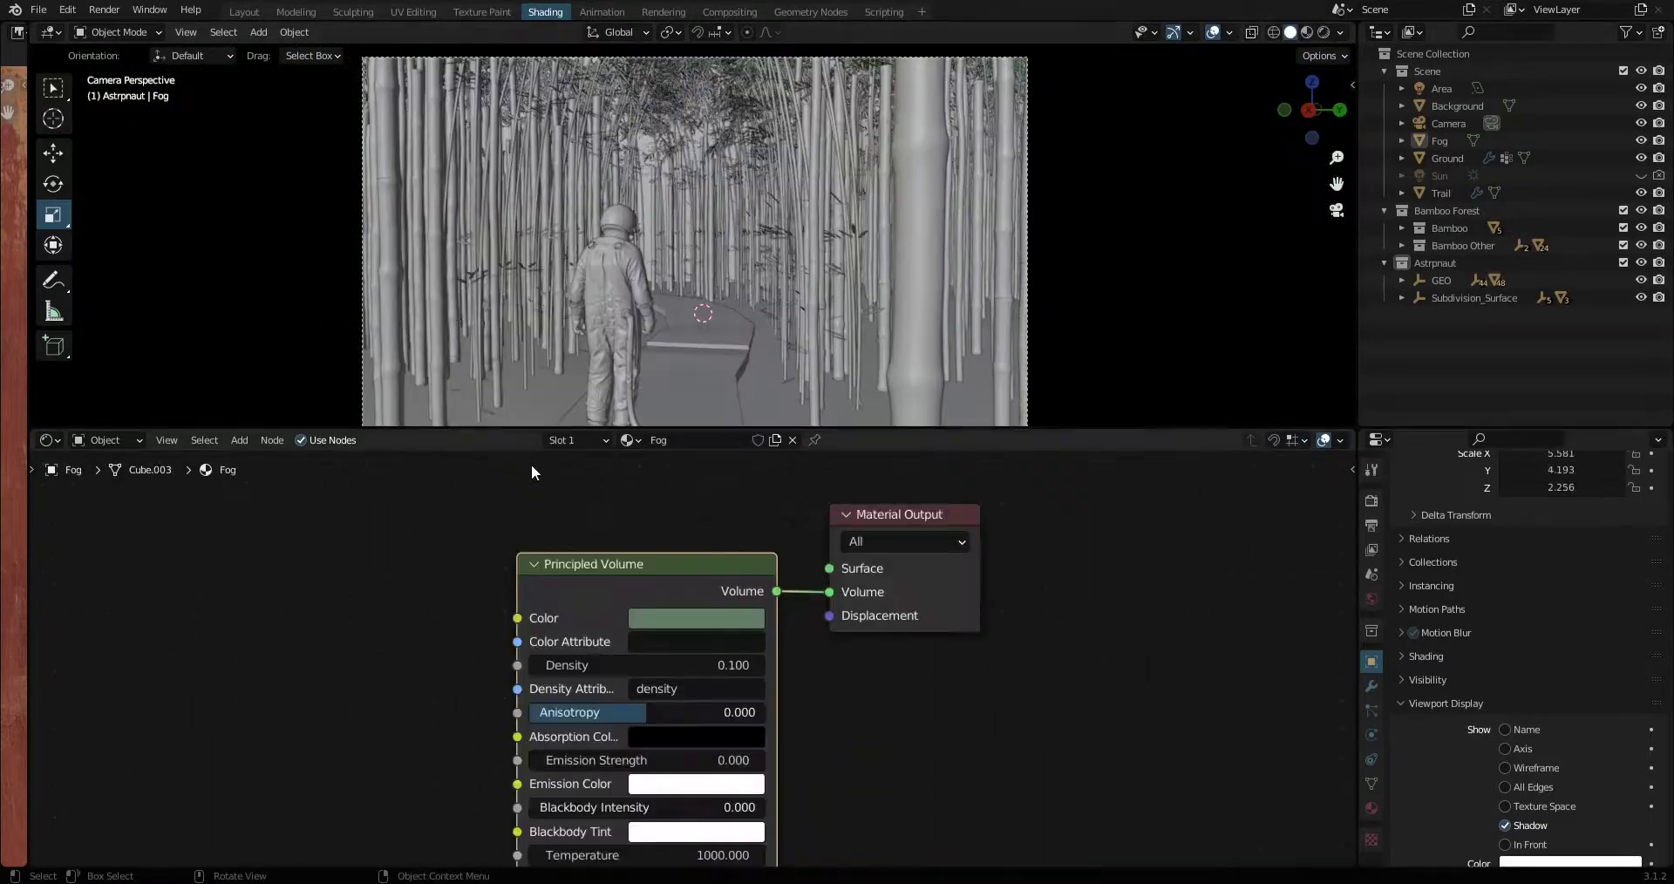
left_click(245, 12)
Add a Plain Axes empty and name it Focus.POINT.
middle_click_drag(689, 452, 530, 458)
key("shift+a")
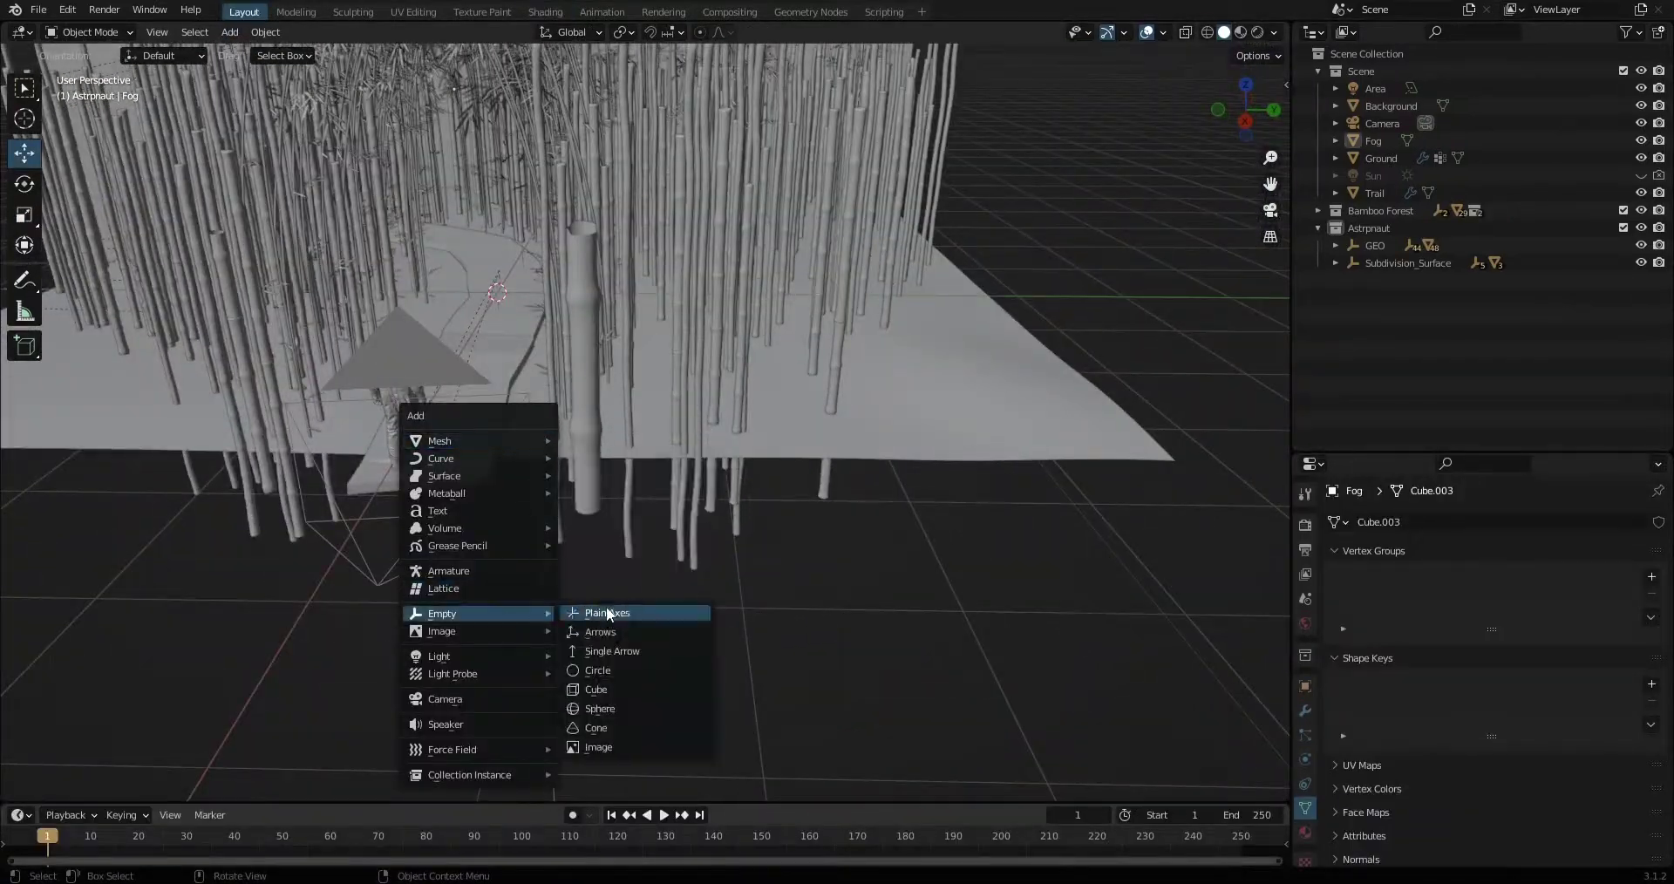
left_click(608, 613)
double_click(1396, 139)
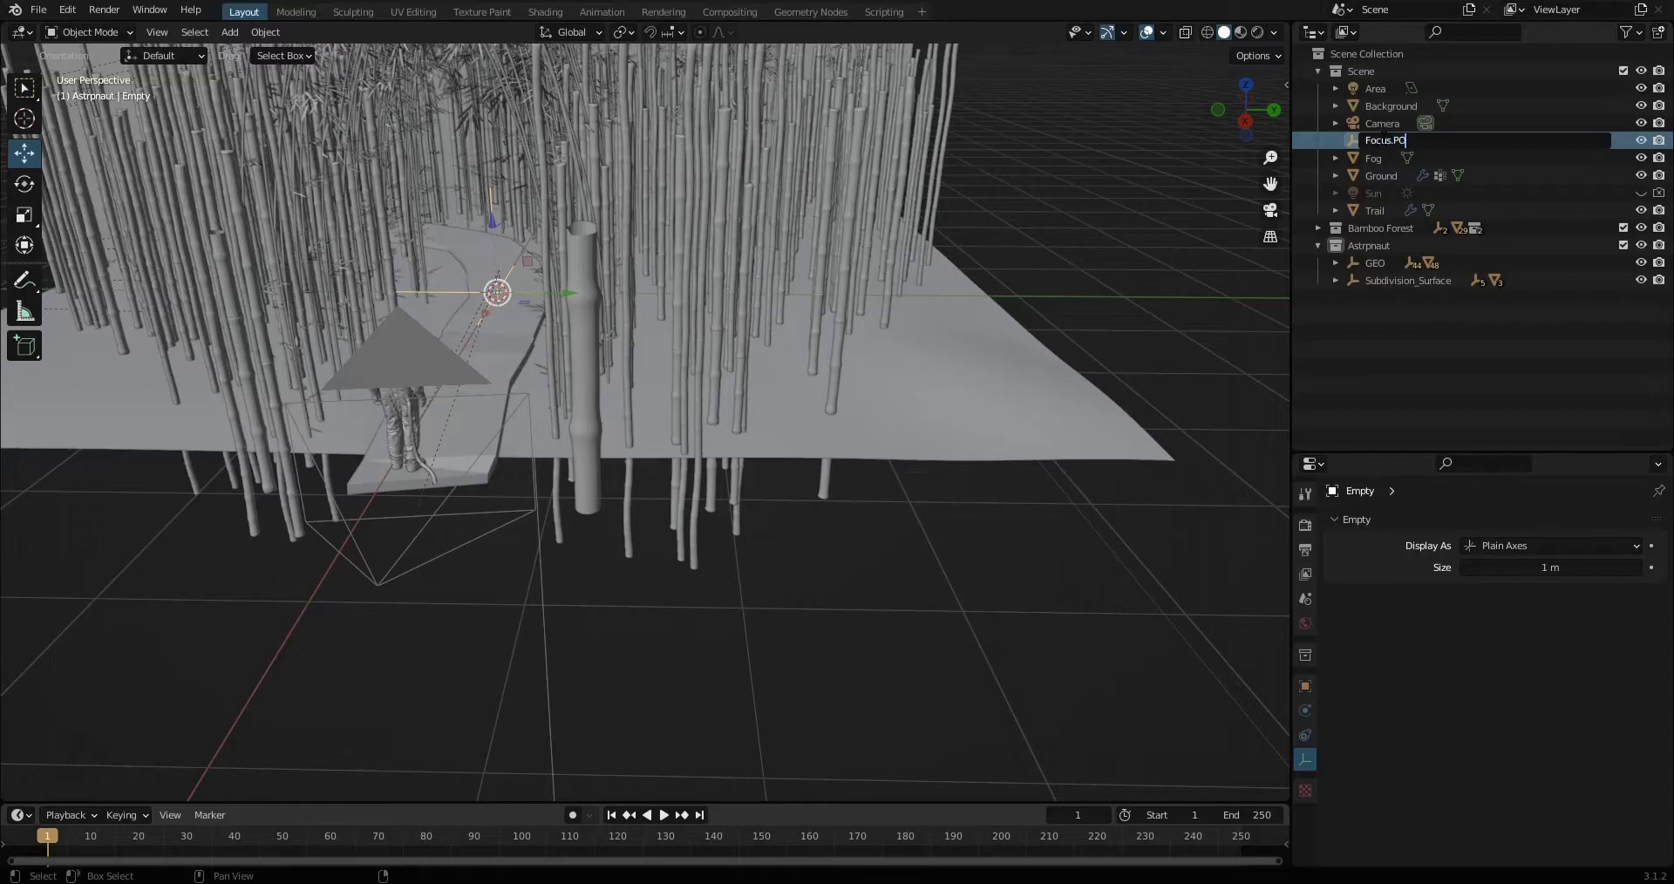
type("INT")
key("Return")
Move Focus.POINT beside the astronaut's helmet.
middle_click_drag(611, 436, 855, 244)
left_click_drag(855, 243, 808, 239)
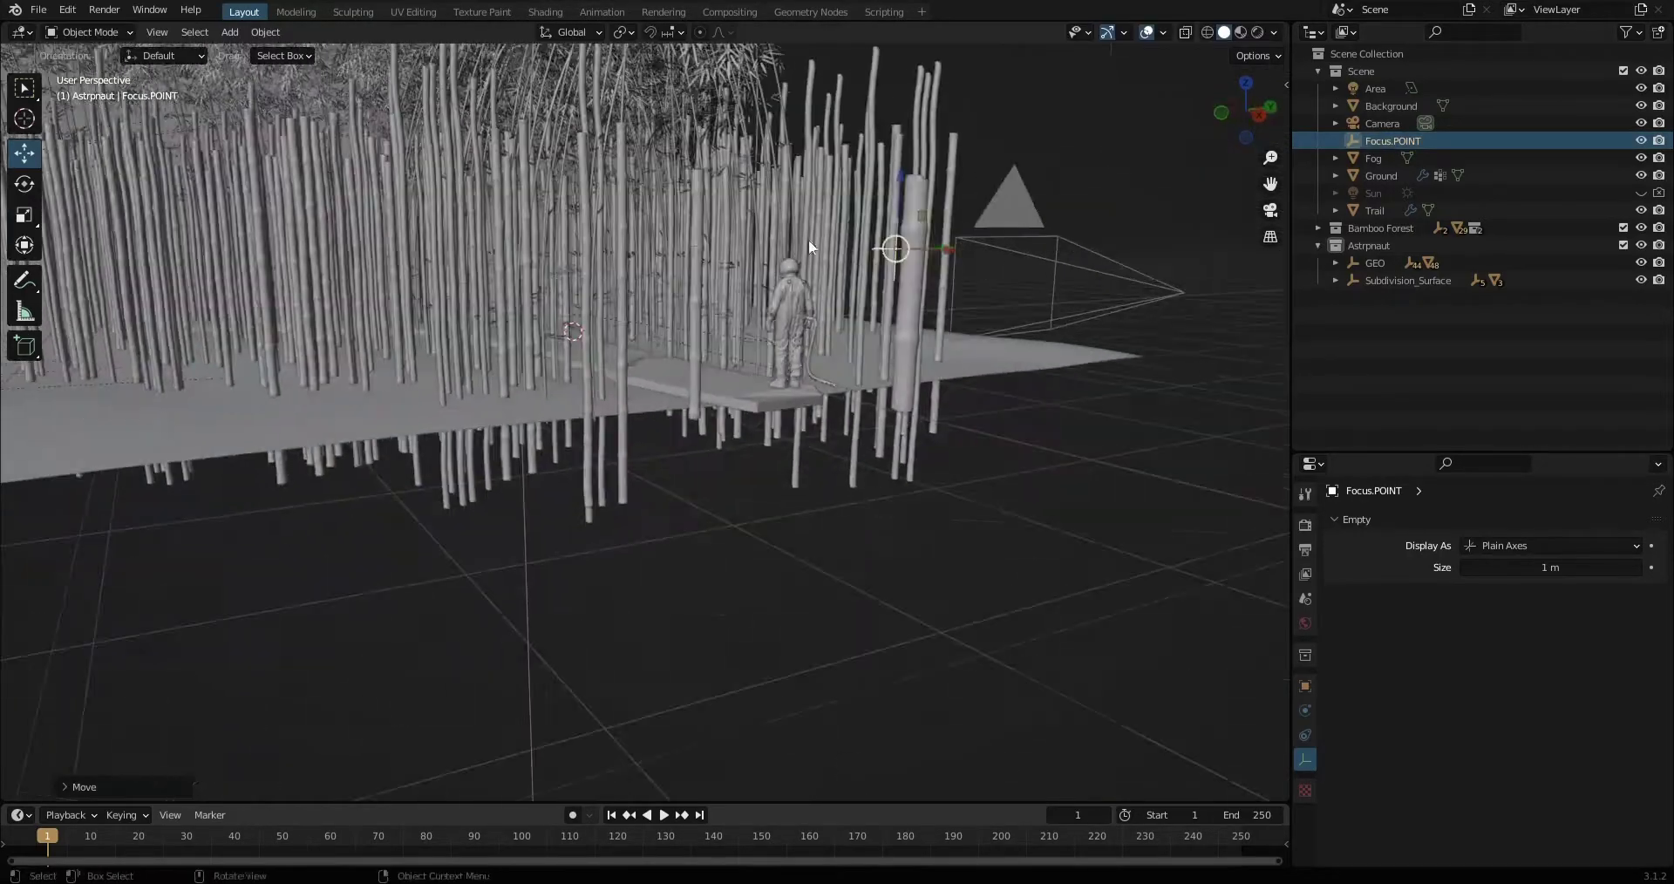
middle_click_drag(808, 247, 663, 262)
key("s")
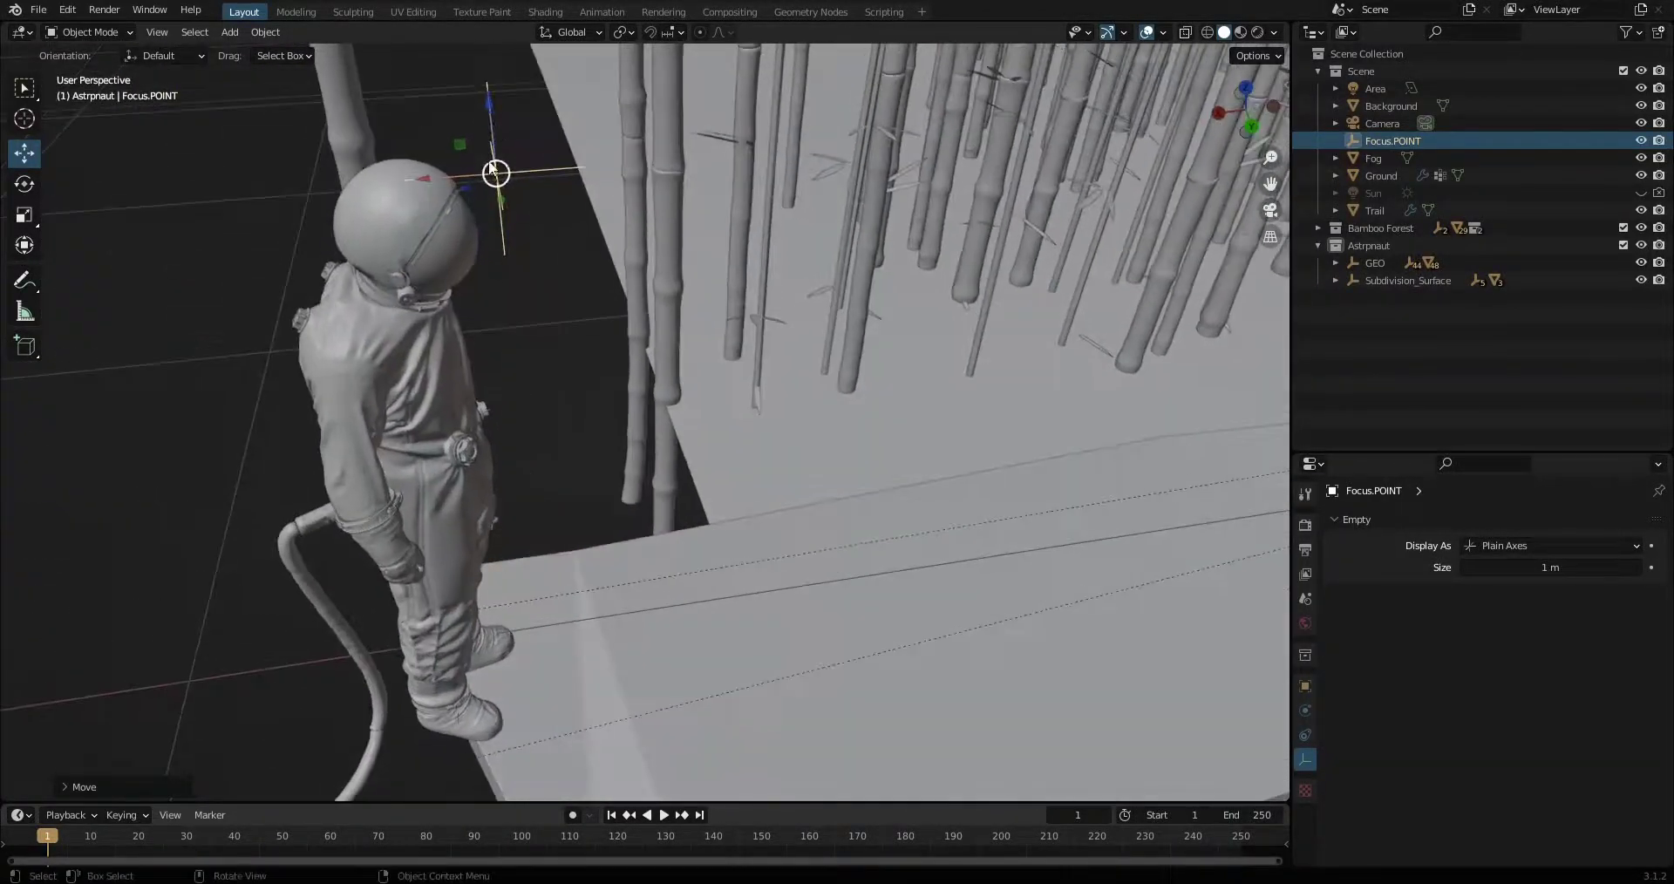
key("g")
left_click(499, 254)
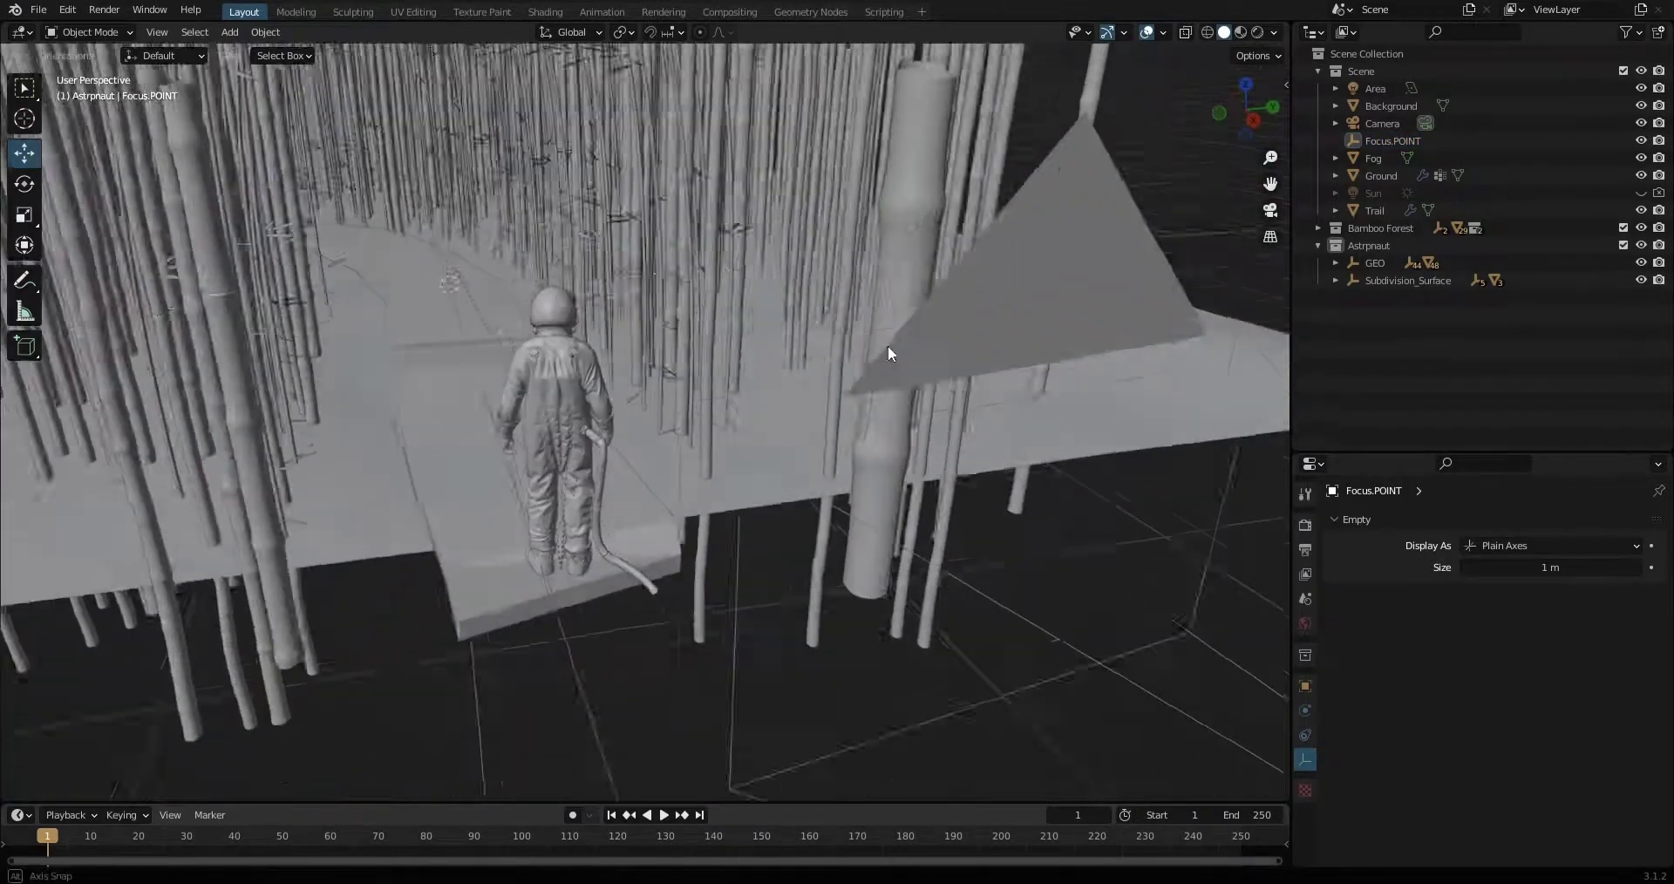
scroll(1338, 552, "down", 3)
left_click(1558, 697)
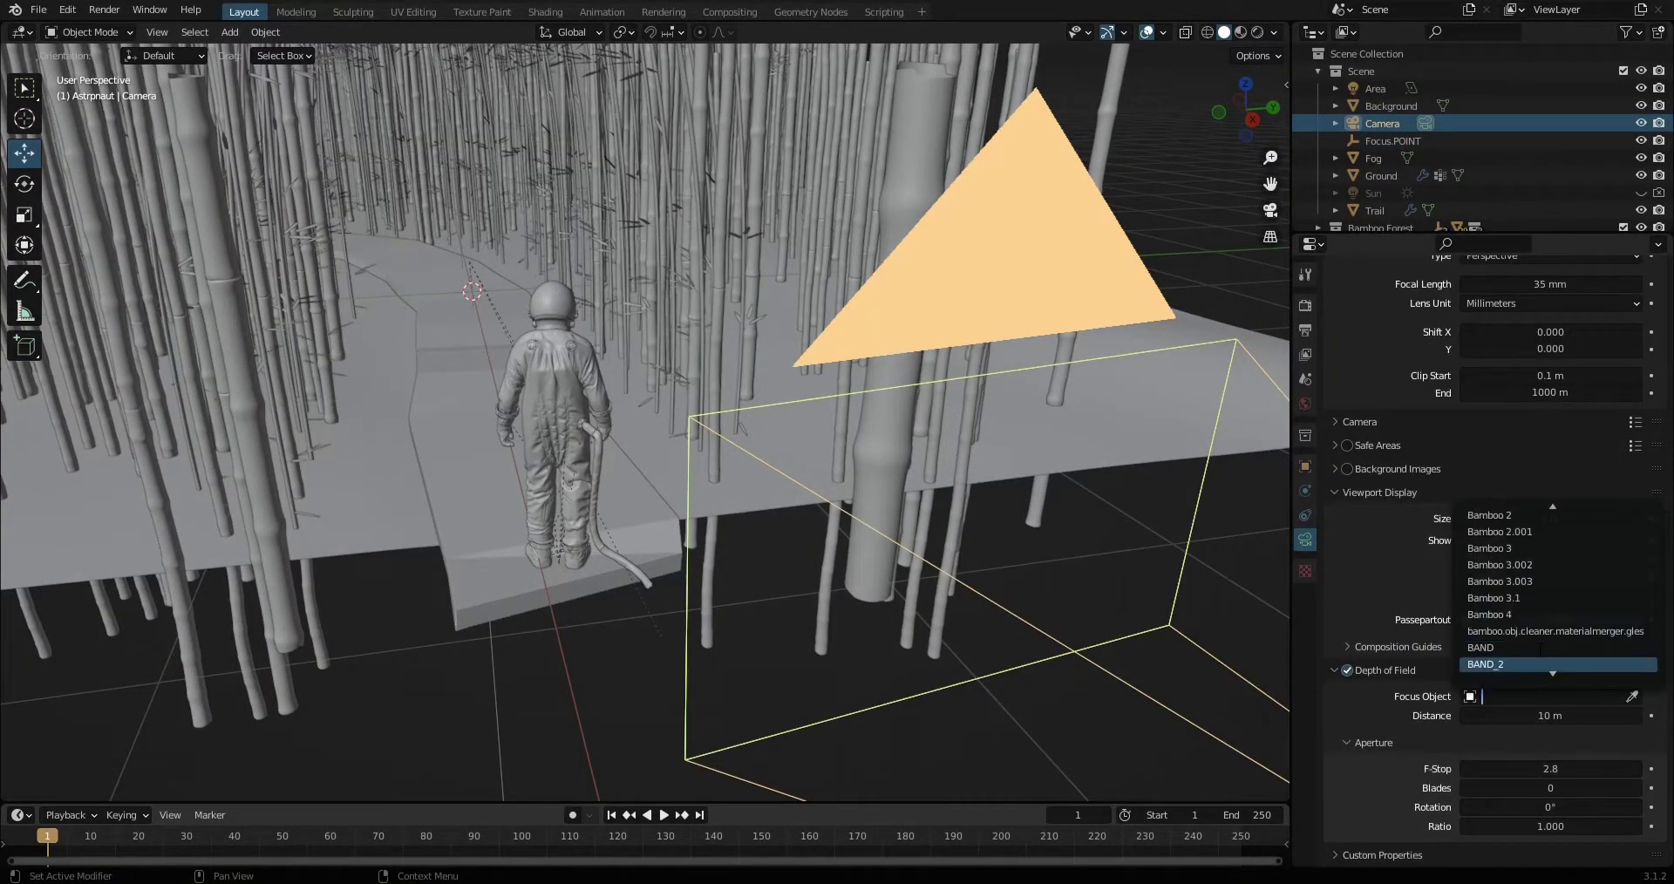
Set Focus.POINT as the camera's depth-of-field focus object and view the camera shot rendered.
scroll(1557, 593, "down", 5)
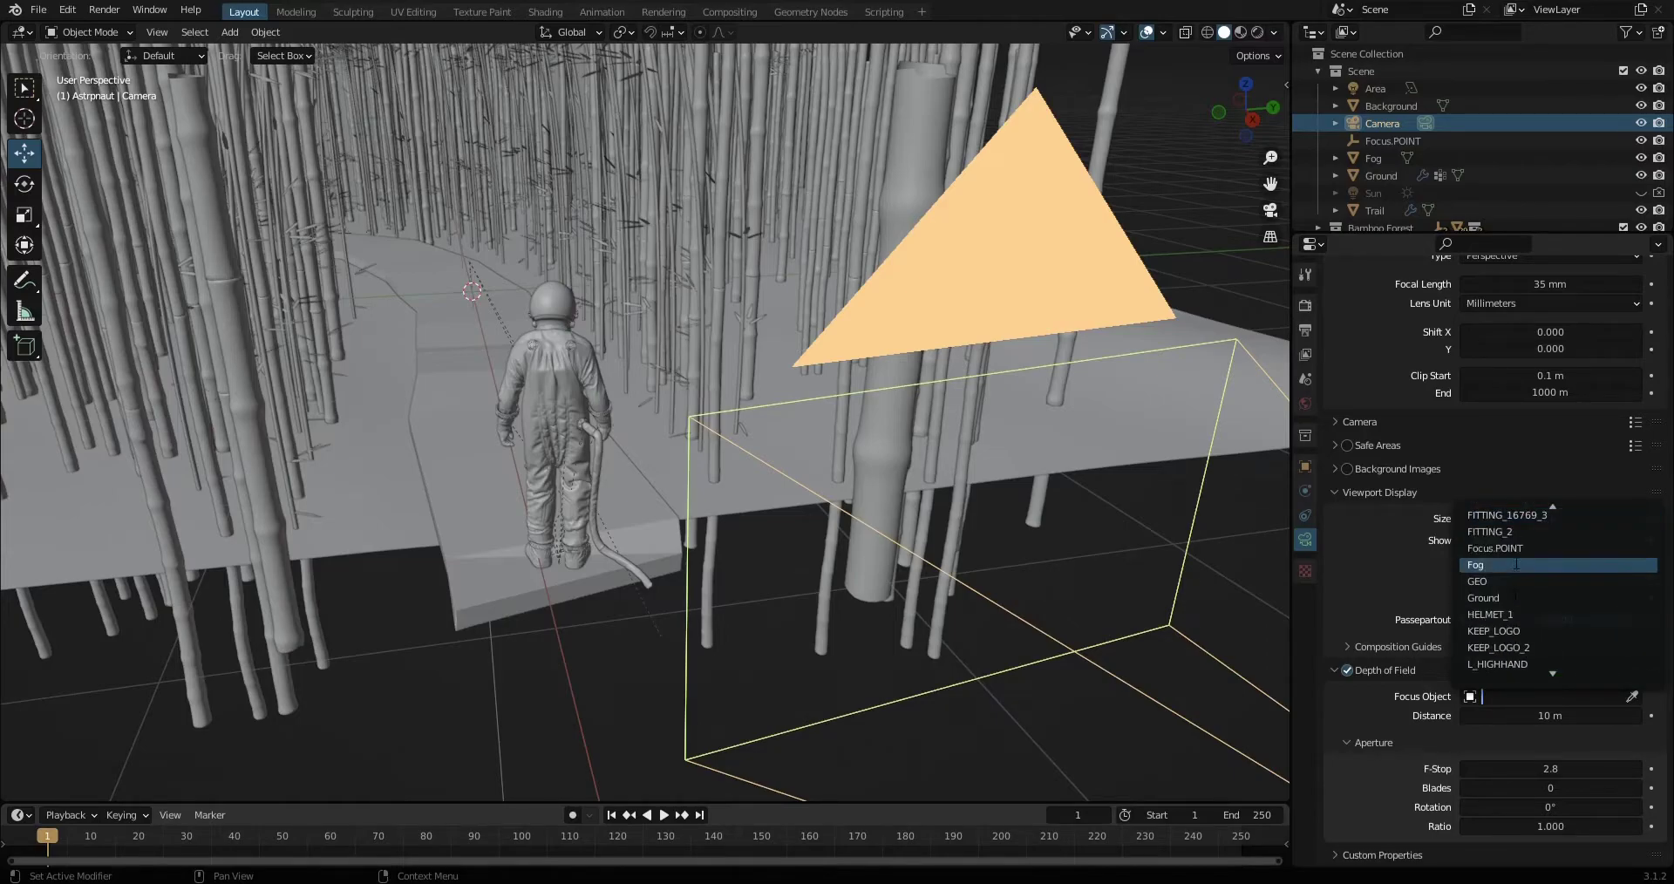
left_click(1500, 565)
key("KP_0")
left_click(1258, 32)
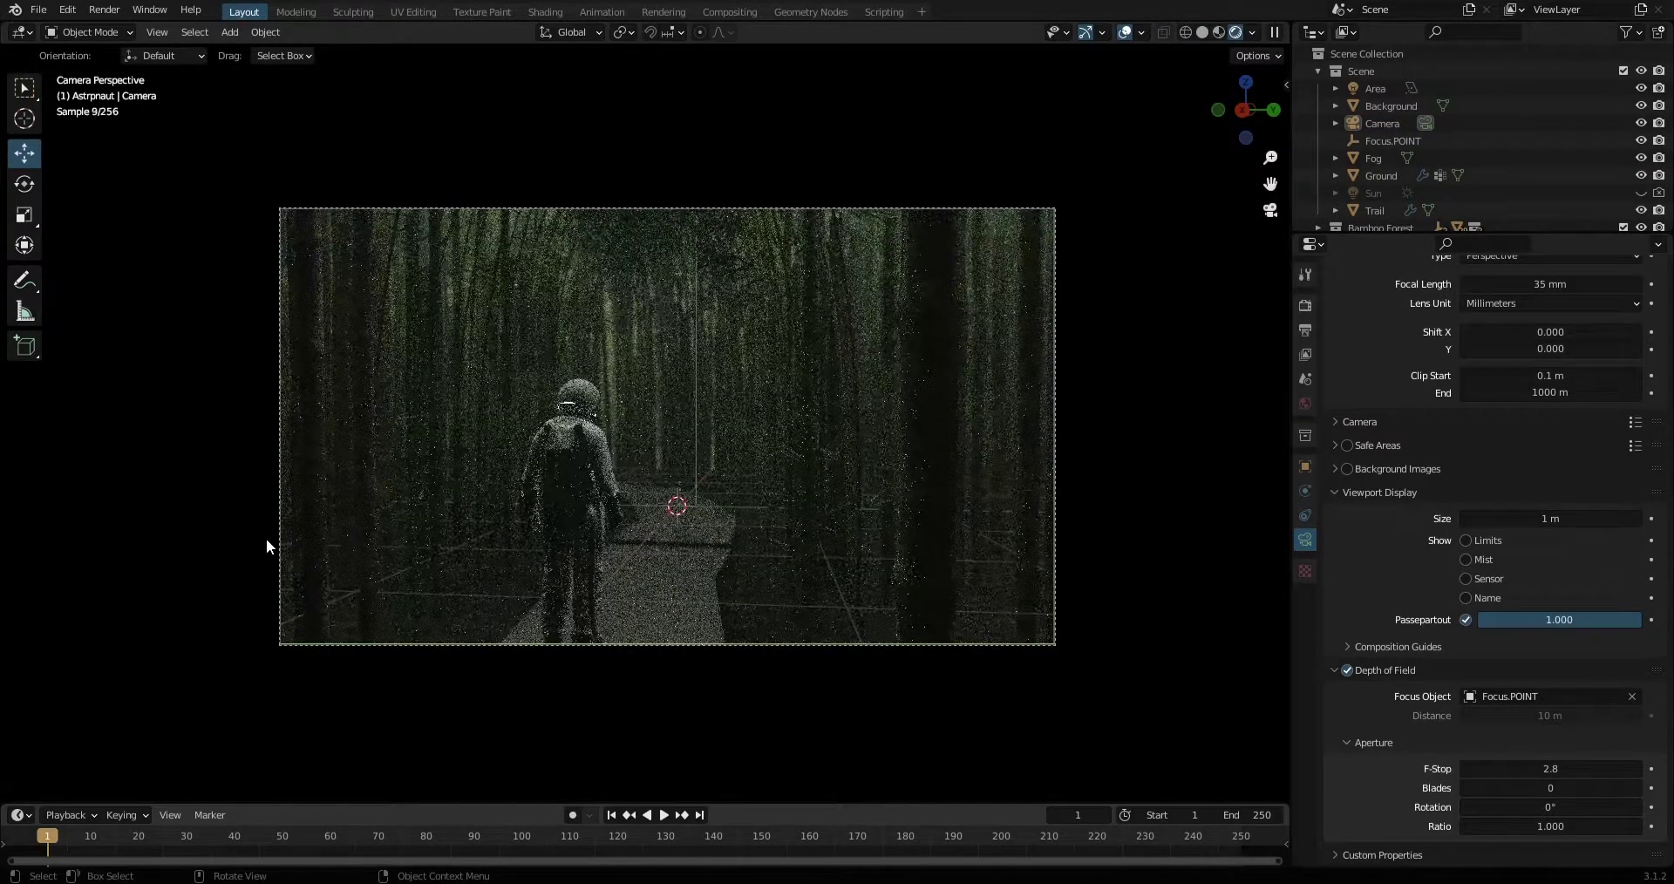
scroll(265, 537, "up", 3)
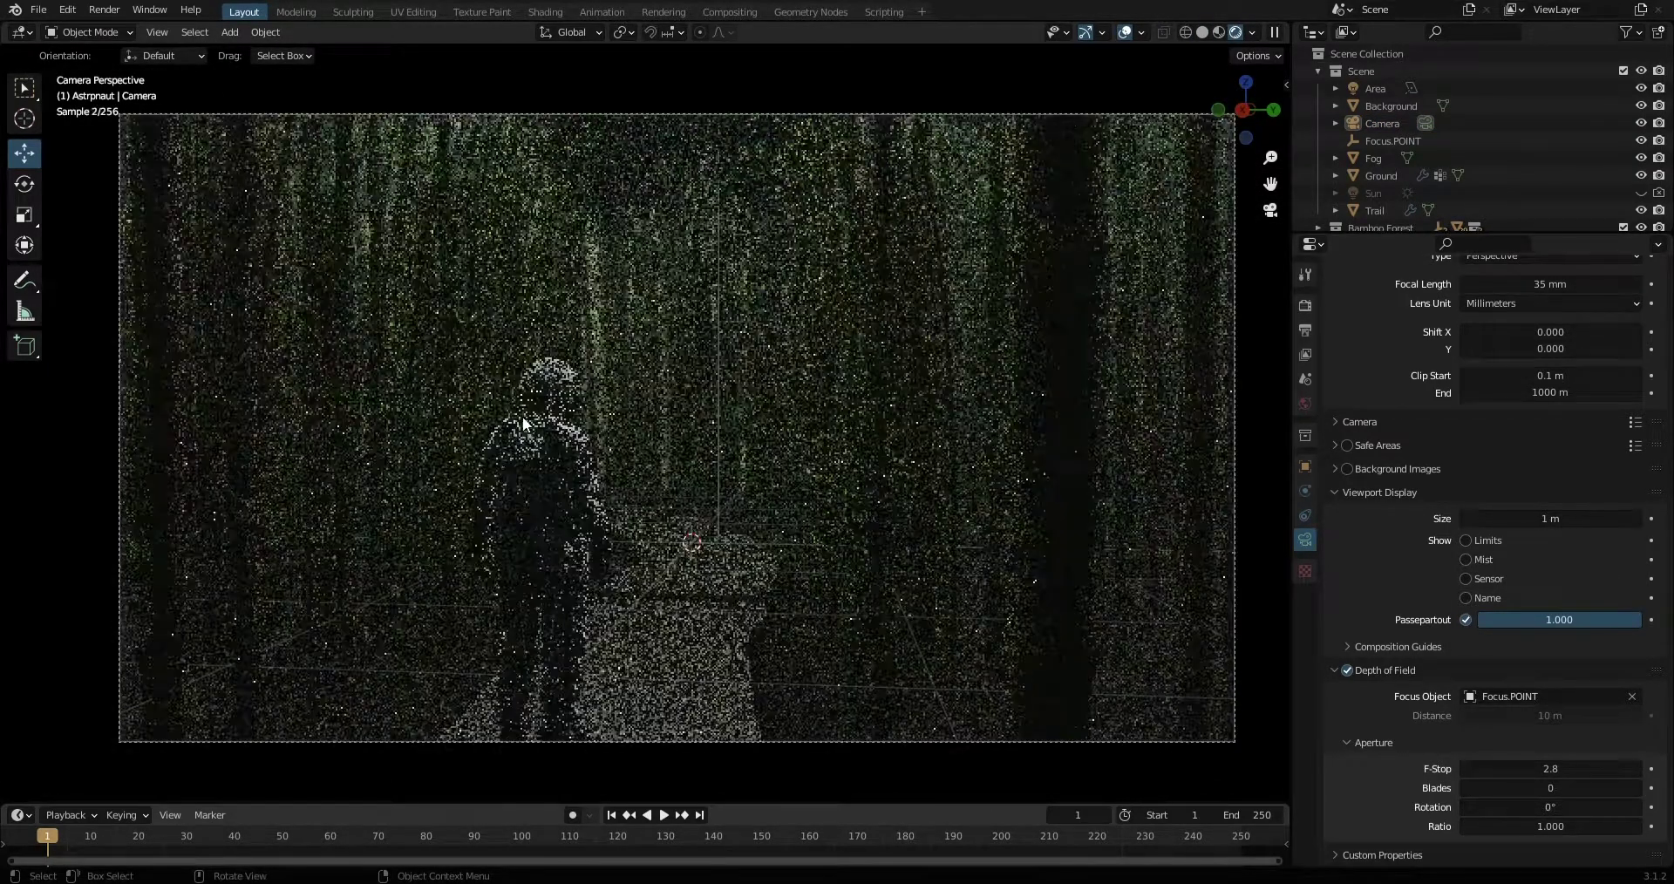